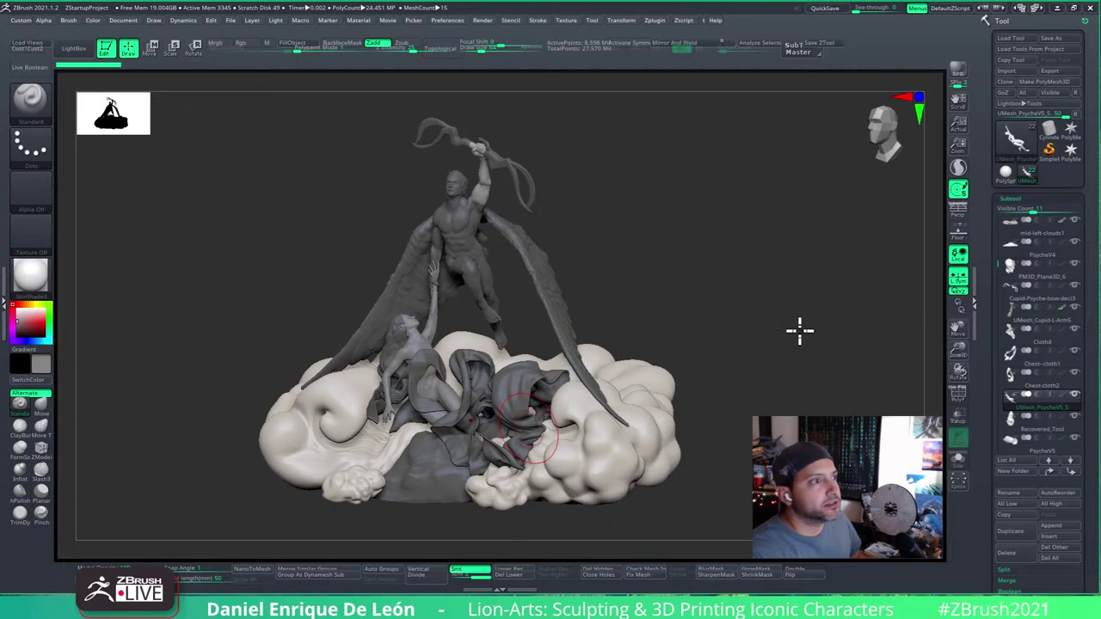
# Step: Examine the whole winged-figure and cloud composition from the front, sides and back
pyautogui.moveTo(799, 329)
pyautogui.mouseDown()
pyautogui.moveTo(804, 322)
pyautogui.moveTo(835, 388)
pyautogui.moveTo(780, 255)
pyautogui.moveTo(803, 251)
pyautogui.mouseUp()
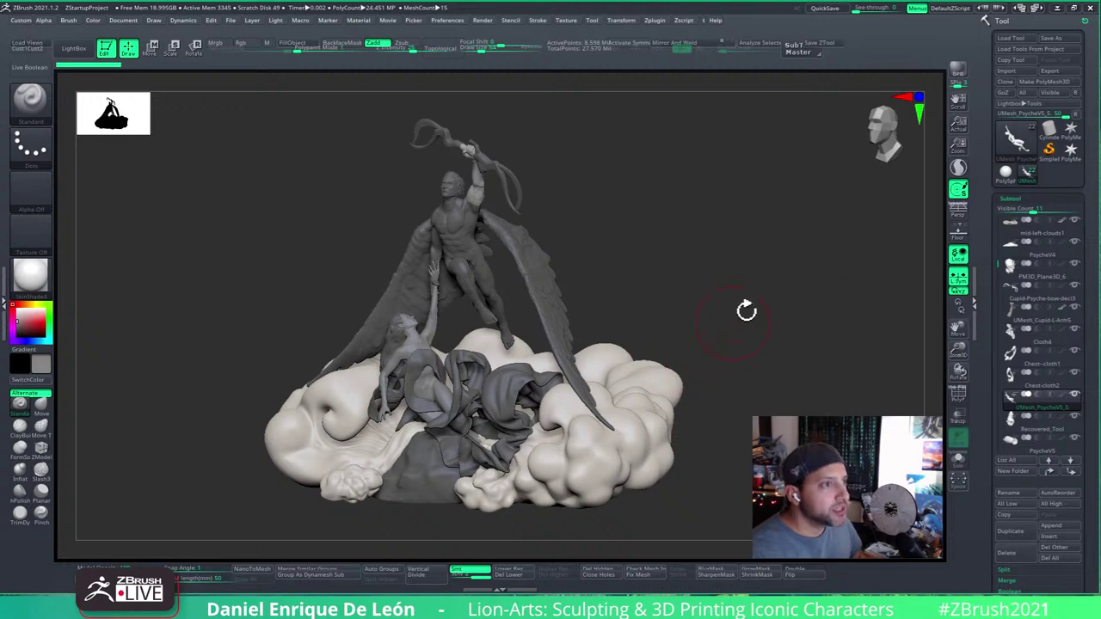
pyautogui.moveTo(757, 266); pyautogui.dragTo(766, 284)
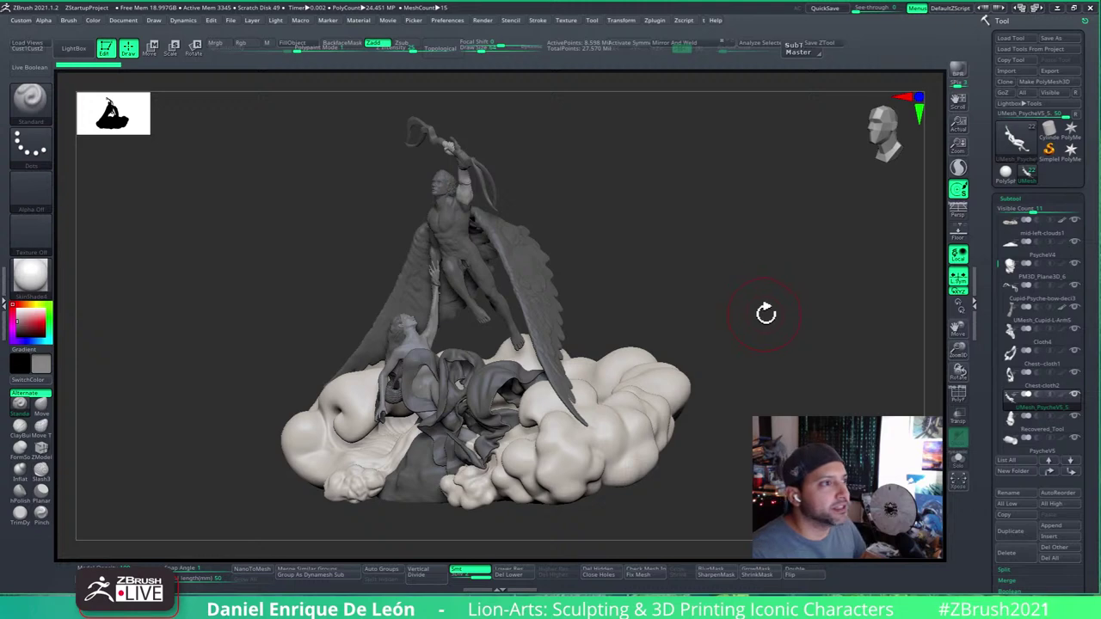
pyautogui.moveTo(778, 298); pyautogui.dragTo(783, 298)
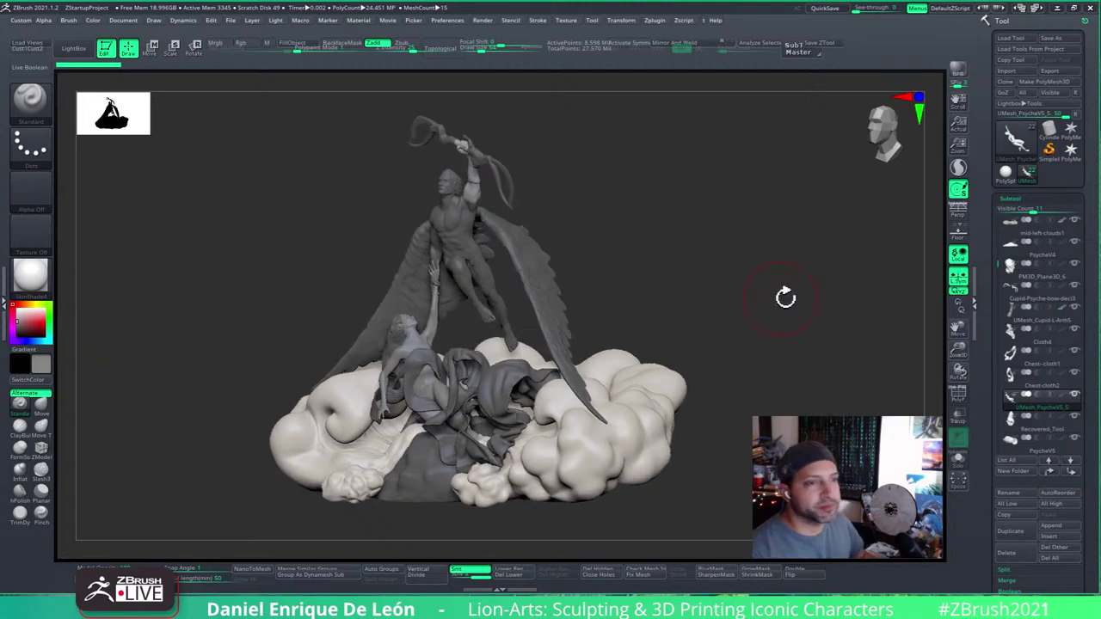
pyautogui.moveTo(840, 416); pyautogui.dragTo(869, 411)
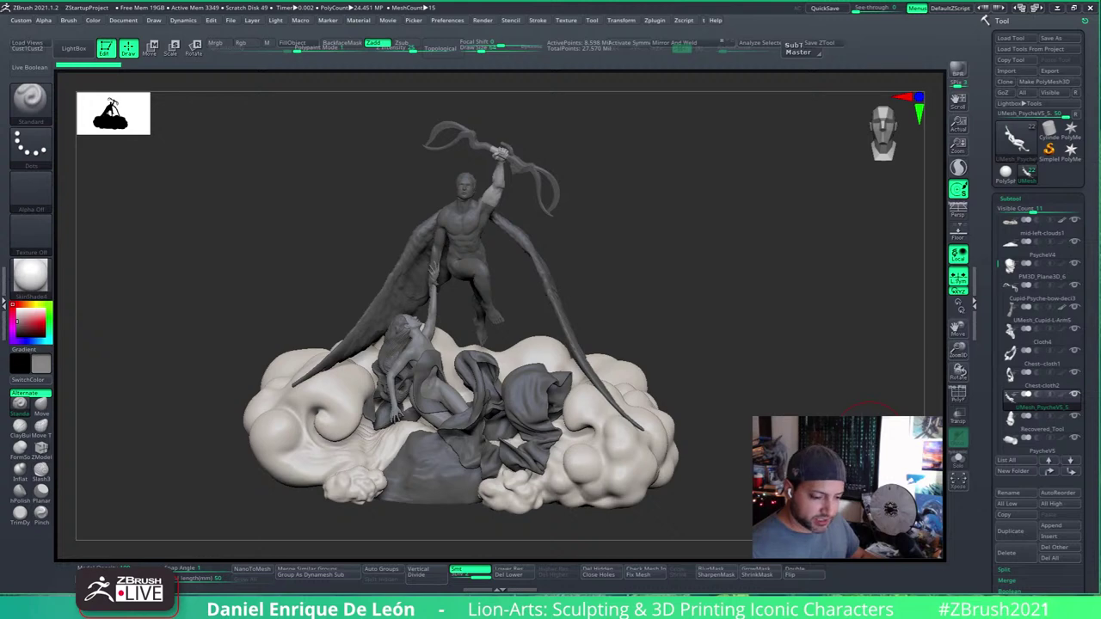
pyautogui.click(782, 246)
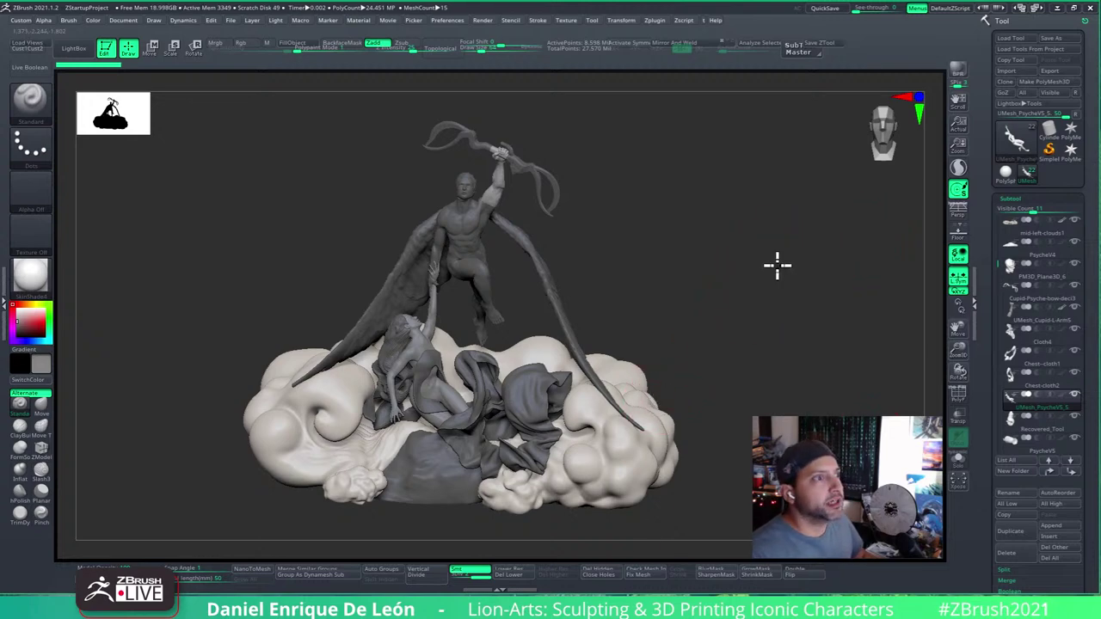
pyautogui.moveTo(777, 266)
pyautogui.mouseDown()
pyautogui.moveTo(775, 248)
pyautogui.moveTo(748, 352)
pyautogui.moveTo(760, 335)
pyautogui.moveTo(614, 347)
pyautogui.mouseUp()
pyautogui.moveTo(615, 292); pyautogui.dragTo(715, 263)
pyautogui.moveTo(680, 304)
pyautogui.mouseDown()
pyautogui.moveTo(674, 319)
pyautogui.moveTo(690, 319)
pyautogui.moveTo(645, 327)
pyautogui.mouseUp()
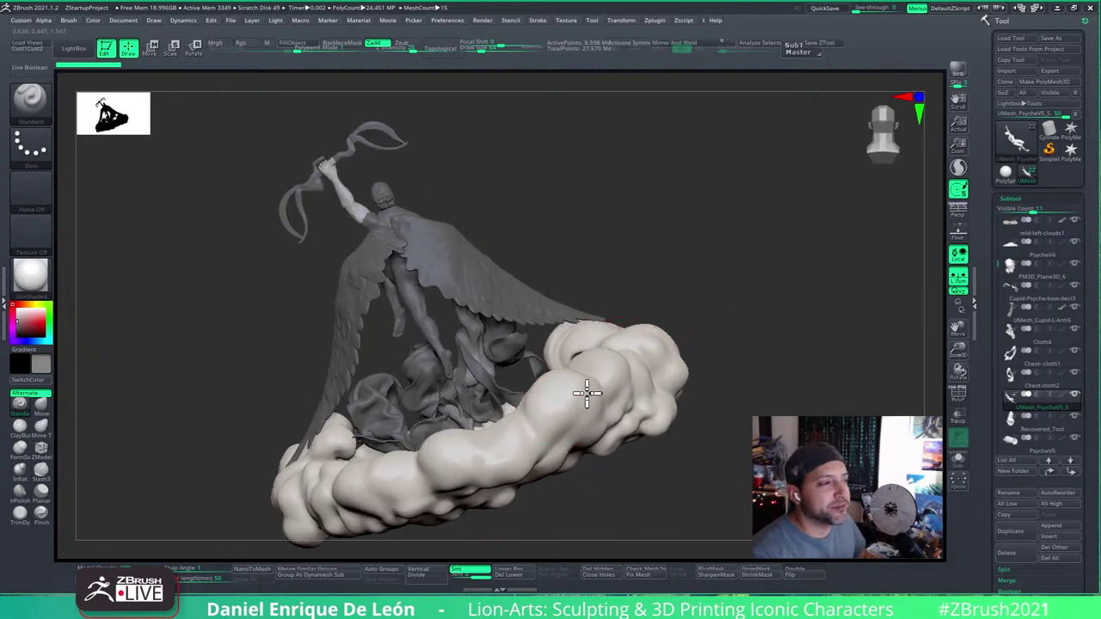
pyautogui.moveTo(587, 393)
pyautogui.mouseDown(button='right')
pyautogui.moveTo(568, 422)
pyautogui.moveTo(597, 412)
pyautogui.moveTo(560, 442)
pyautogui.moveTo(573, 455)
pyautogui.moveTo(744, 285)
pyautogui.mouseUp(button='right')
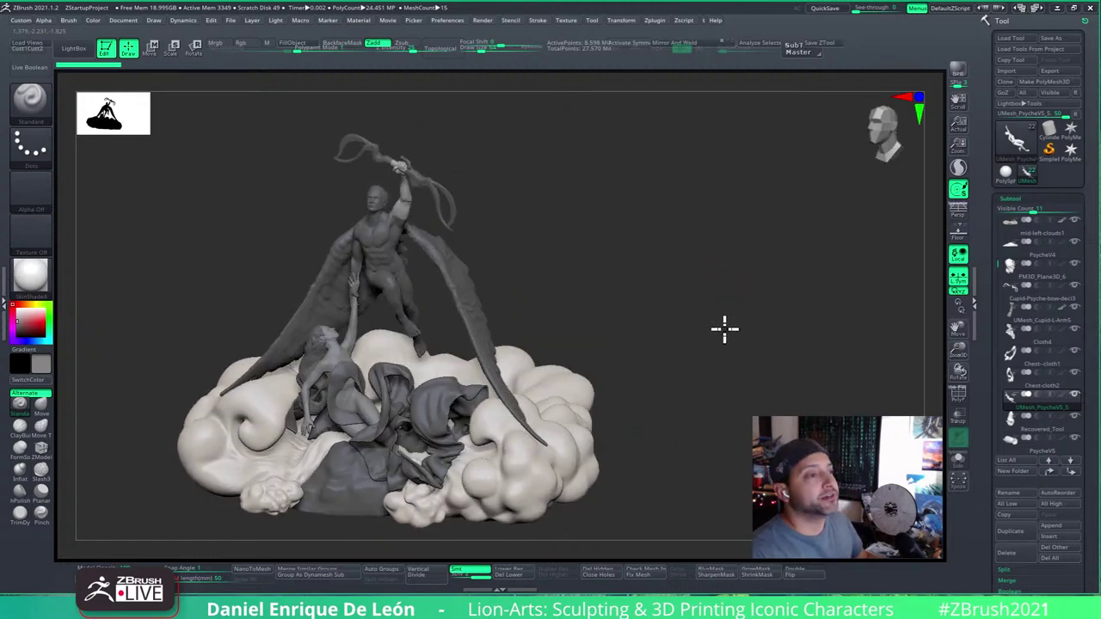
pyautogui.moveTo(723, 322)
pyautogui.mouseDown(button='right')
pyautogui.moveTo(725, 304)
pyautogui.moveTo(684, 273)
pyautogui.moveTo(691, 307)
pyautogui.moveTo(756, 315)
pyautogui.moveTo(753, 290)
pyautogui.mouseUp(button='right')
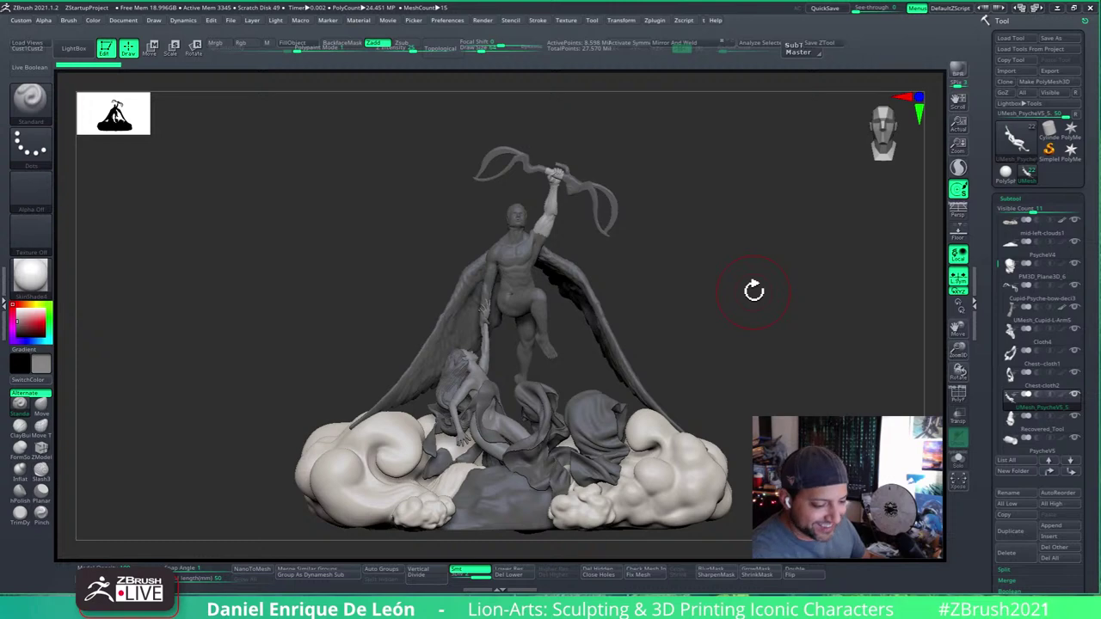
pyautogui.moveTo(749, 292)
pyautogui.mouseDown()
pyautogui.moveTo(700, 339)
pyautogui.moveTo(719, 290)
pyautogui.moveTo(730, 322)
pyautogui.moveTo(737, 247)
pyautogui.moveTo(762, 258)
pyautogui.mouseUp()
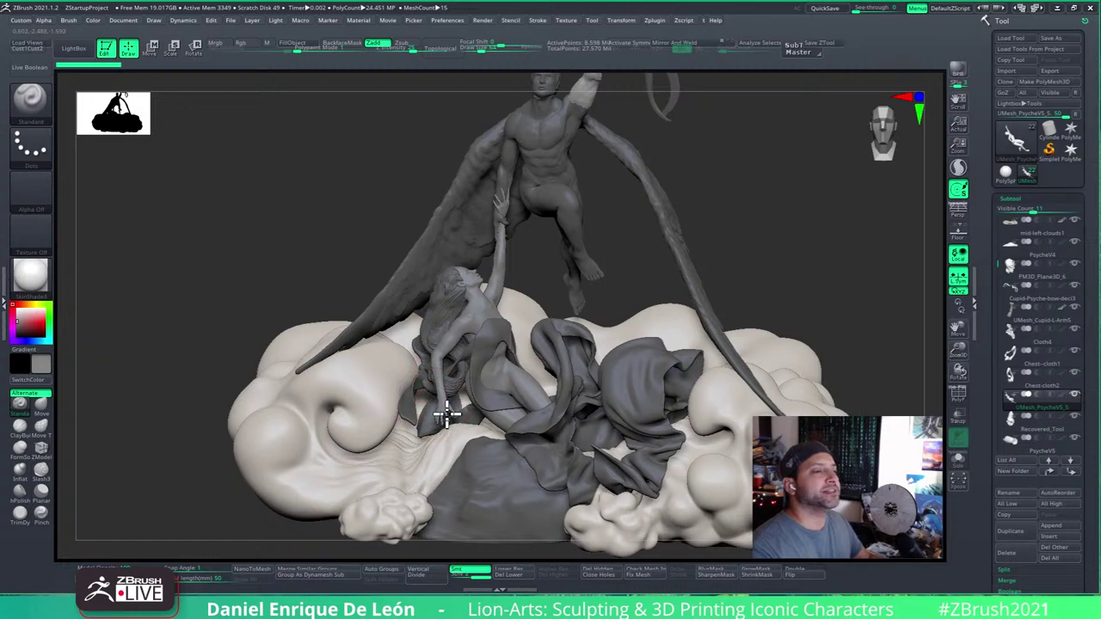
# Step: Inspect the reclining female figure up close, including her lowered hand, hair, face, raised arm and draped cloth
pyautogui.moveTo(482, 456)
pyautogui.keyDown('ctrl'); pyautogui.mouseDown(button='right')
pyautogui.moveTo(519, 521)
pyautogui.moveTo(506, 523)
pyautogui.mouseUp(button='right'); pyautogui.keyUp('ctrl')
pyautogui.scroll(3, 430, 490)
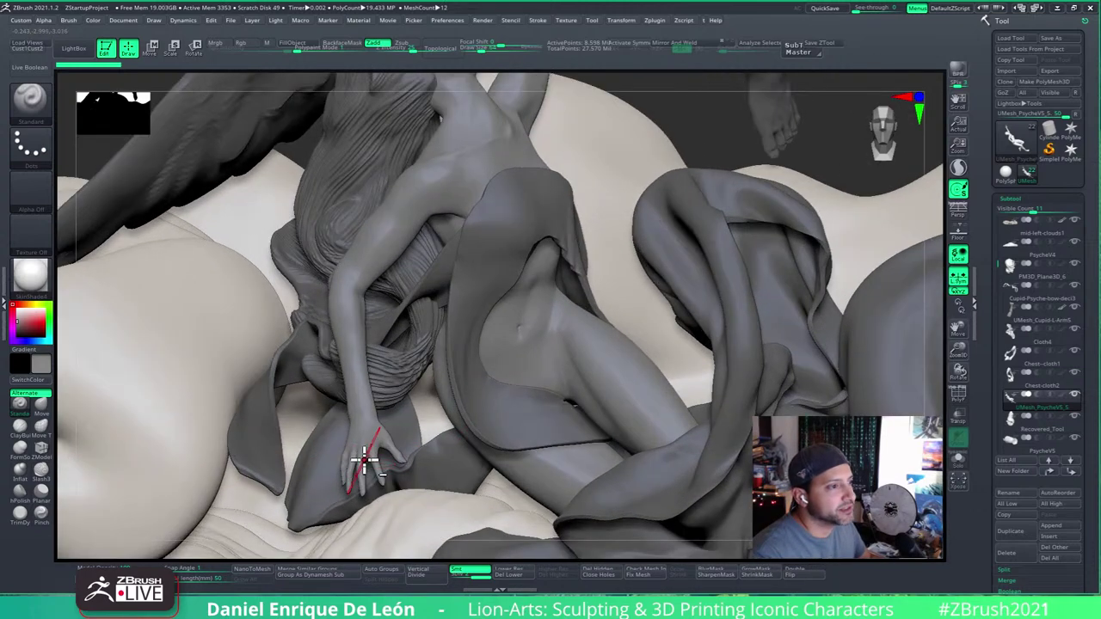
pyautogui.keyDown('alt'); pyautogui.moveTo(383, 440); pyautogui.dragTo(491, 479, button='right'); pyautogui.keyUp('alt')
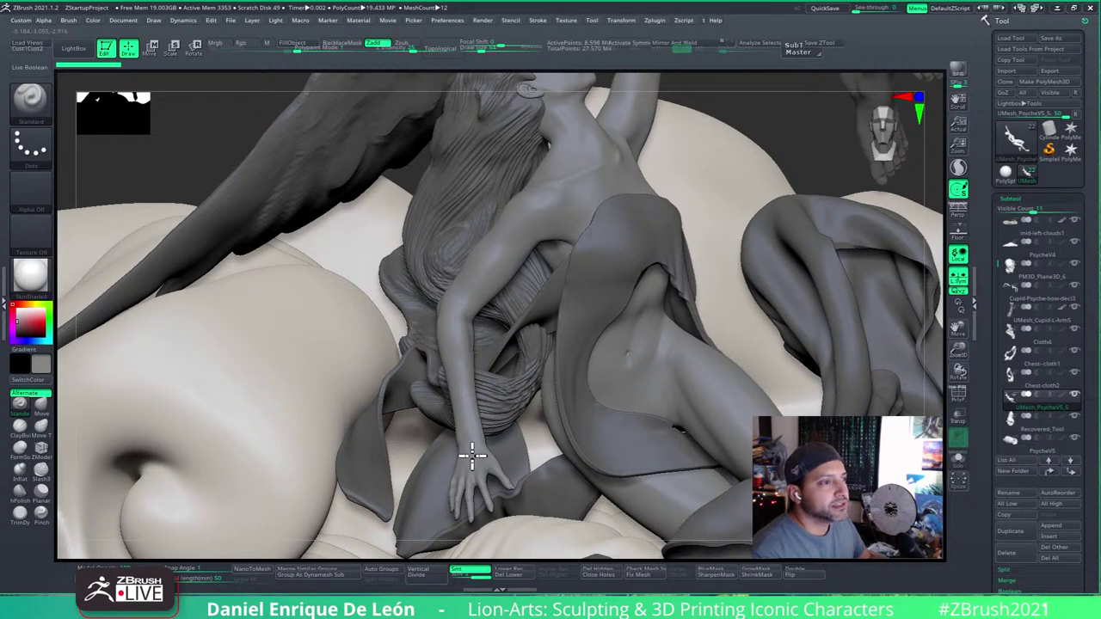
pyautogui.keyDown('alt'); pyautogui.moveTo(692, 162); pyautogui.dragTo(661, 237, button='right'); pyautogui.keyUp('alt')
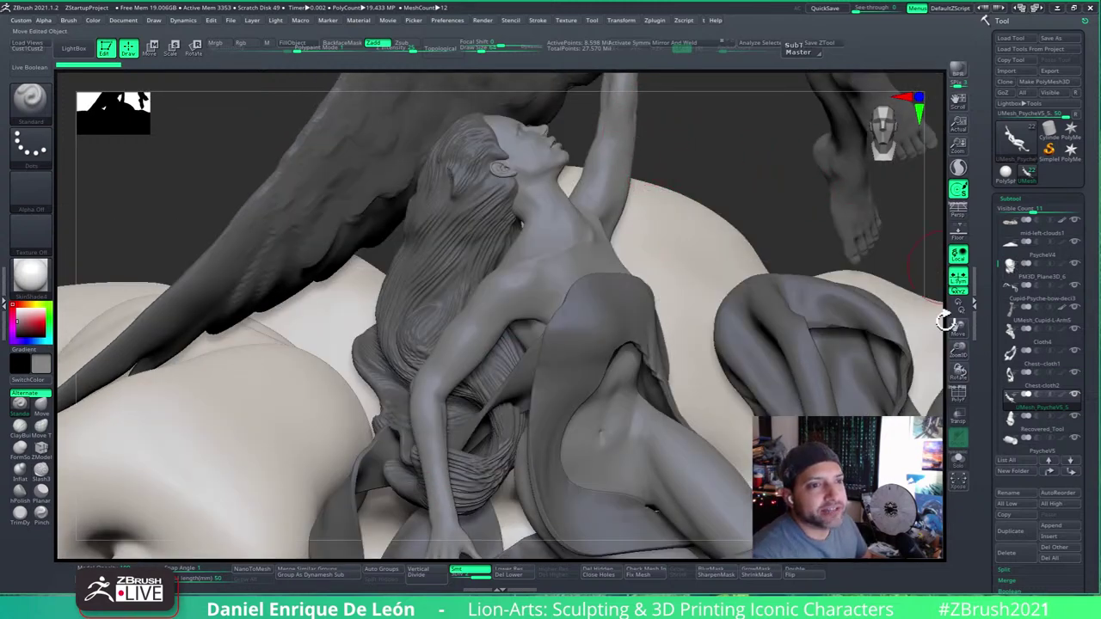
pyautogui.moveTo(998, 256); pyautogui.dragTo(998, 211)
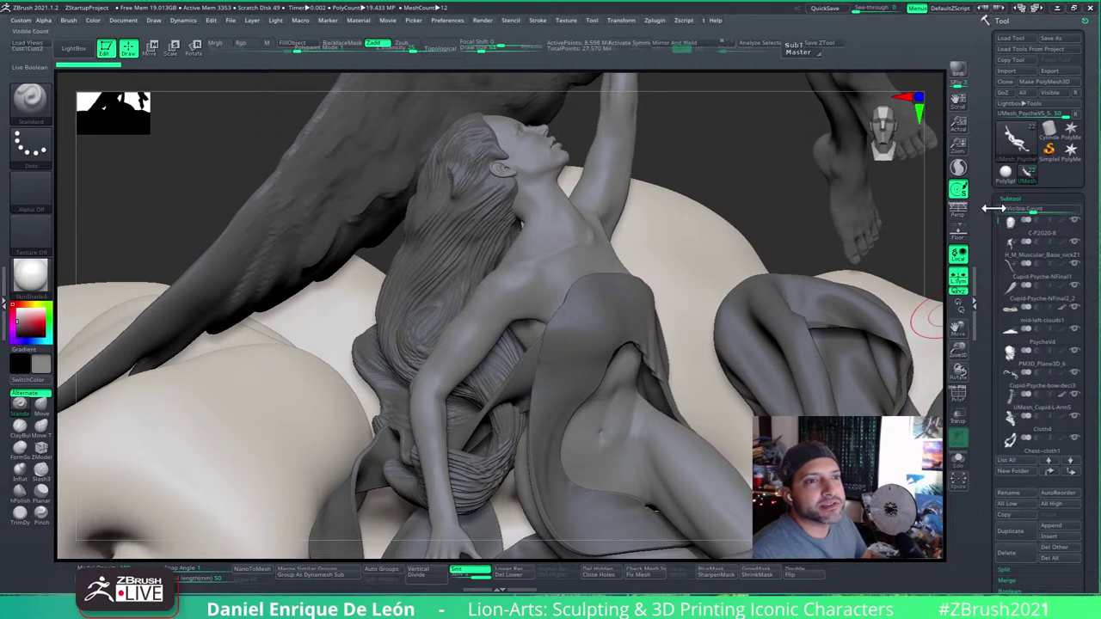
pyautogui.moveTo(754, 253)
pyautogui.mouseDown(button='right')
pyautogui.moveTo(737, 275)
pyautogui.moveTo(749, 216)
pyautogui.moveTo(714, 288)
pyautogui.mouseUp(button='right')
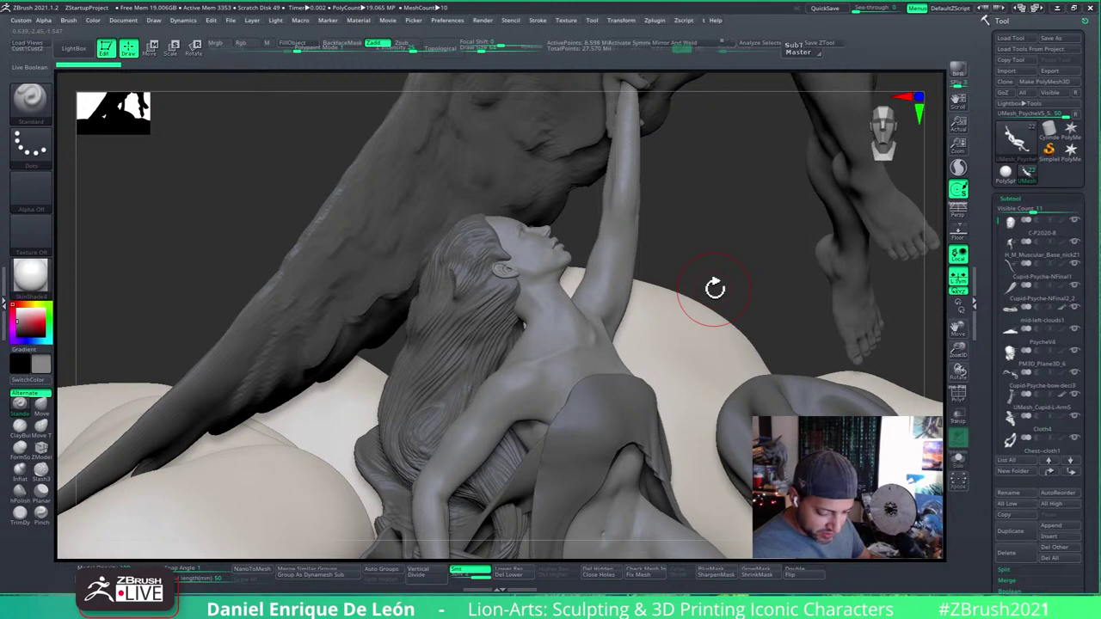
pyautogui.moveTo(714, 288)
pyautogui.mouseDown(button='right')
pyautogui.moveTo(759, 261)
pyautogui.moveTo(740, 250)
pyautogui.mouseUp(button='right')
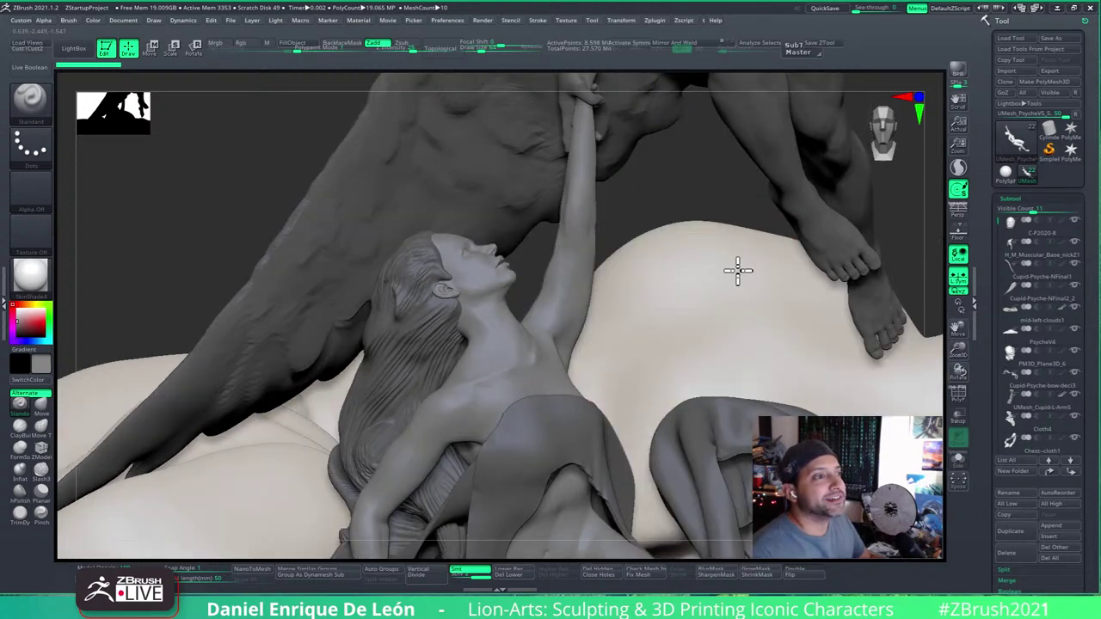
pyautogui.moveTo(648, 234)
pyautogui.keyDown('alt'); pyautogui.mouseDown(button='right')
pyautogui.moveTo(644, 250)
pyautogui.moveTo(654, 251)
pyautogui.mouseUp(button='right'); pyautogui.keyUp('alt')
pyautogui.keyDown('alt'); pyautogui.moveTo(595, 389); pyautogui.dragTo(637, 205, button='right'); pyautogui.keyUp('alt')
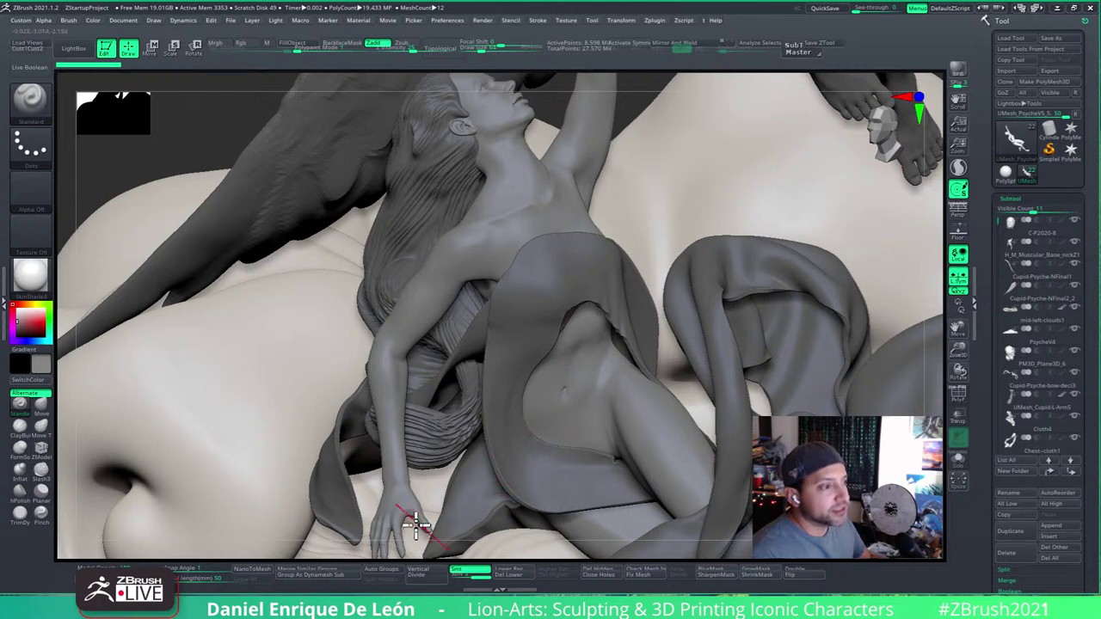
pyautogui.moveTo(398, 509); pyautogui.dragTo(165, 327, button='right')
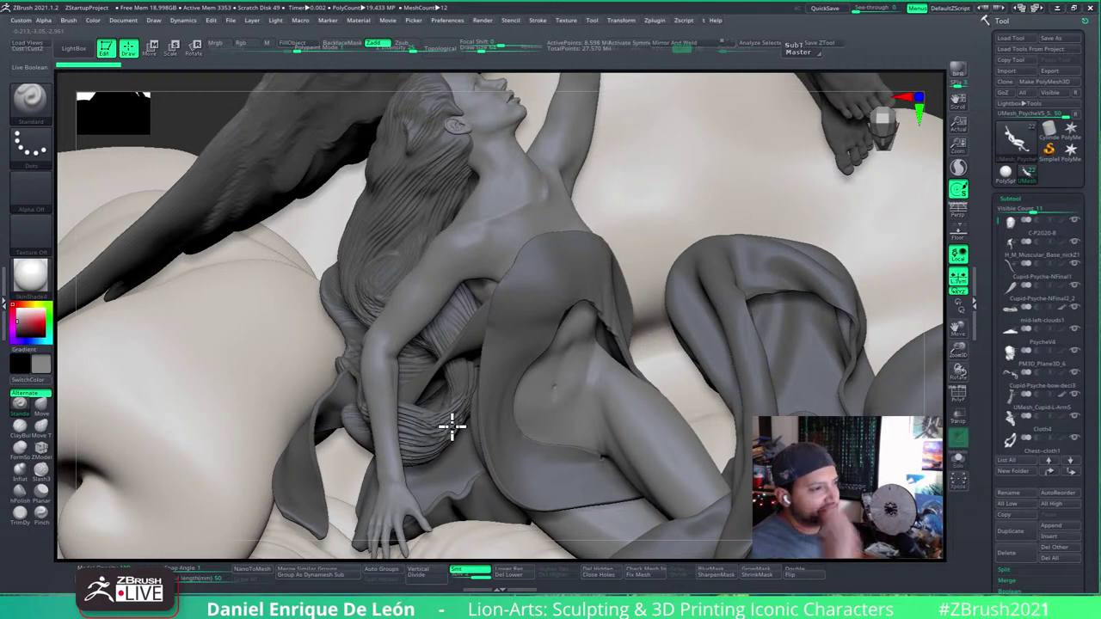
# Step: Solo the female body subtool, isolate her lowered hand and frame it down to the thumbnail
pyautogui.keyDown('alt'); pyautogui.moveTo(451, 427); pyautogui.dragTo(501, 345, button='right'); pyautogui.keyUp('alt')
pyautogui.click(958, 461)
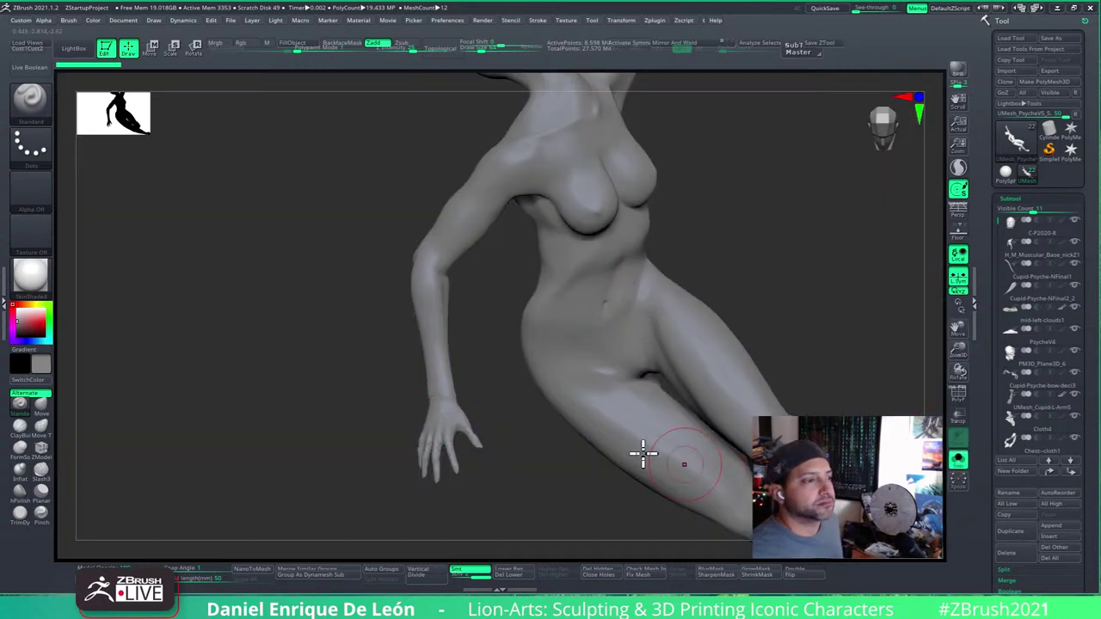
pyautogui.moveTo(387, 510)
pyautogui.keyDown('ctrl'); pyautogui.keyDown('shift'); pyautogui.mouseDown()
pyautogui.moveTo(462, 381)
pyautogui.moveTo(491, 381)
pyautogui.moveTo(441, 397)
pyautogui.mouseUp(); pyautogui.keyUp('shift'); pyautogui.keyUp('ctrl')
pyautogui.press('f')
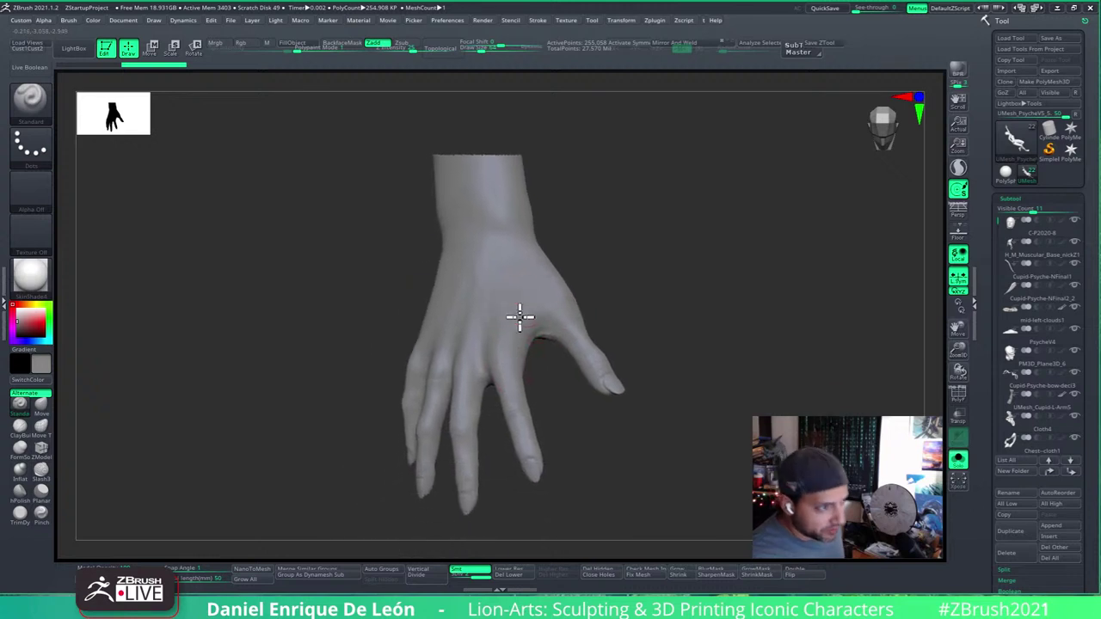
pyautogui.moveTo(533, 401); pyautogui.dragTo(604, 375, button='right')
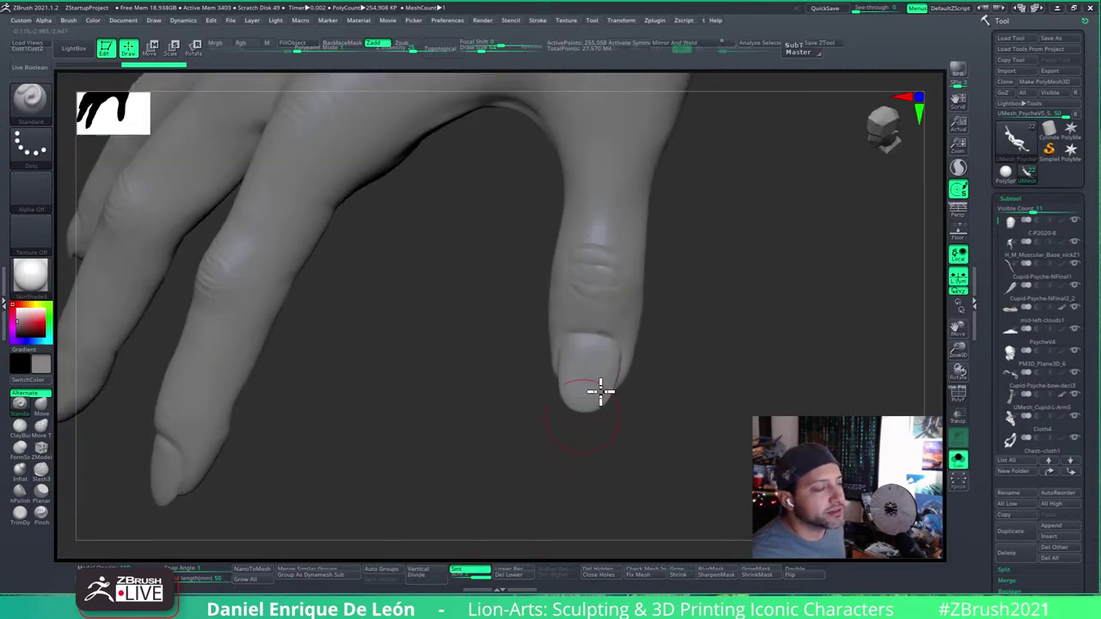
# Step: Unhide the rest of the female body mesh and subdivide it one more level
pyautogui.hotkey('ctrl', 'shift')
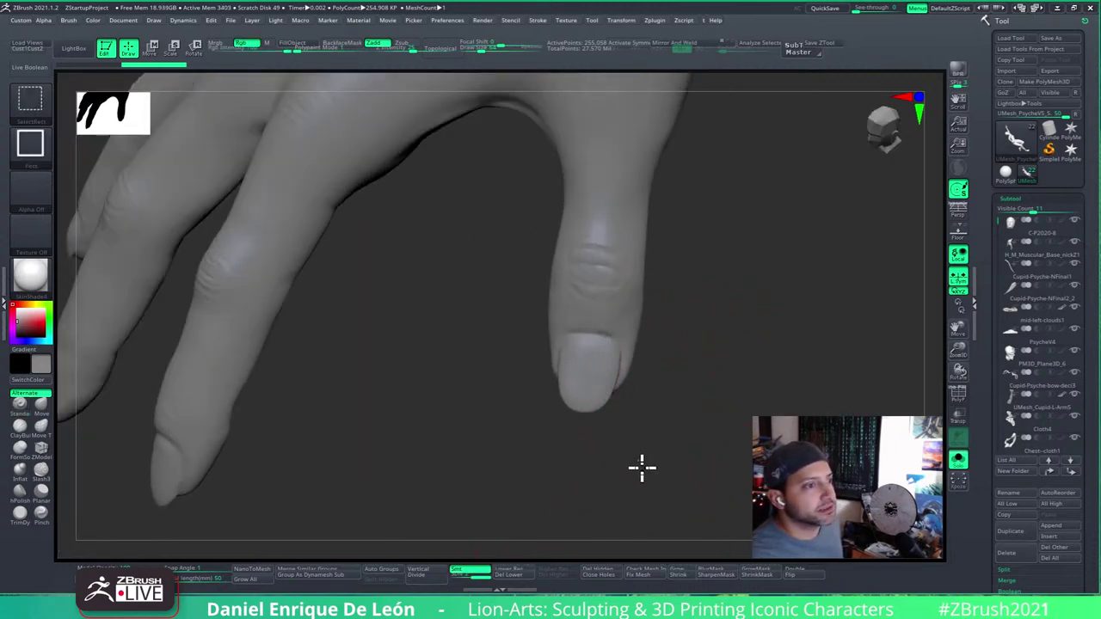
pyautogui.keyDown('ctrl'); pyautogui.keyDown('shift'); pyautogui.click(641, 469); pyautogui.keyUp('shift'); pyautogui.keyUp('ctrl')
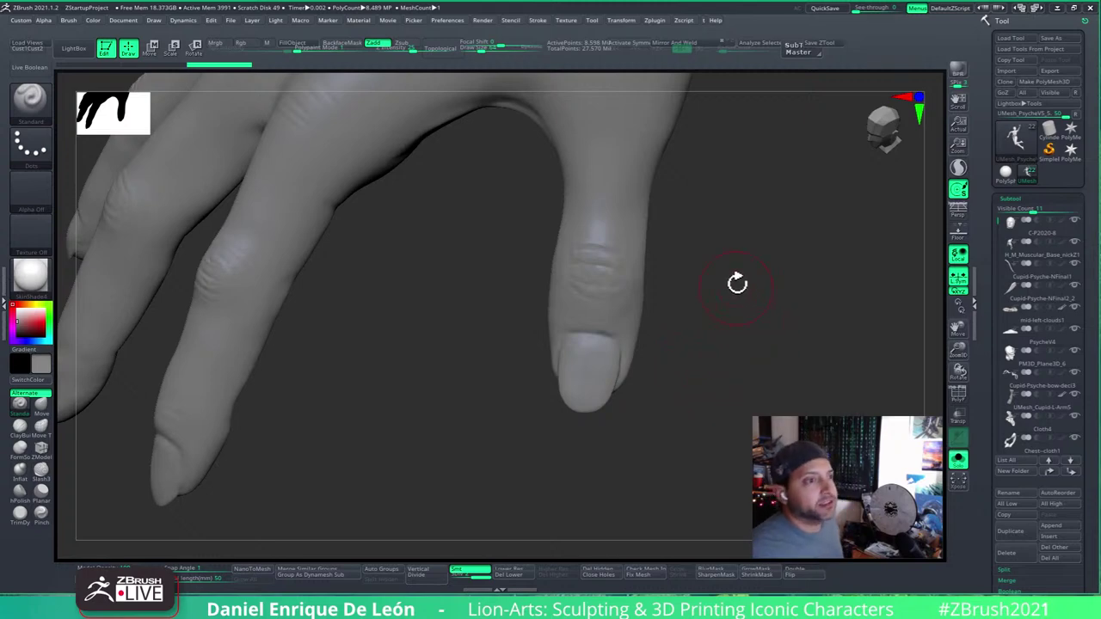
pyautogui.moveTo(737, 283); pyautogui.dragTo(762, 304)
pyautogui.moveTo(719, 370)
pyautogui.mouseDown()
pyautogui.moveTo(686, 381)
pyautogui.moveTo(703, 418)
pyautogui.moveTo(717, 280)
pyautogui.moveTo(712, 396)
pyautogui.moveTo(708, 277)
pyautogui.moveTo(728, 375)
pyautogui.mouseUp()
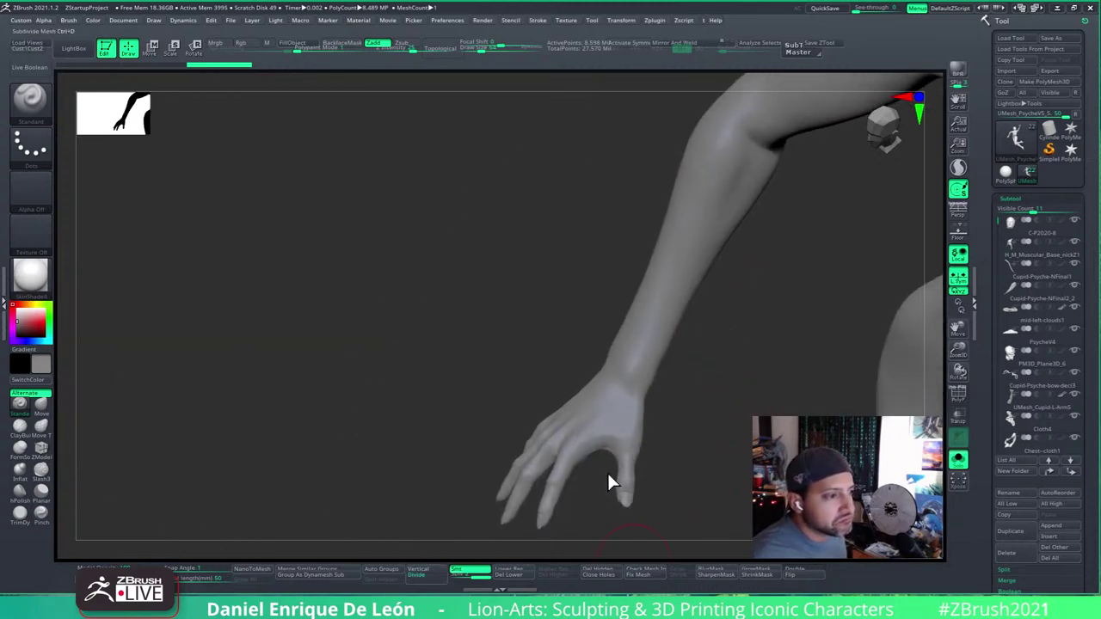
pyautogui.hotkey('ctrl', 'd')
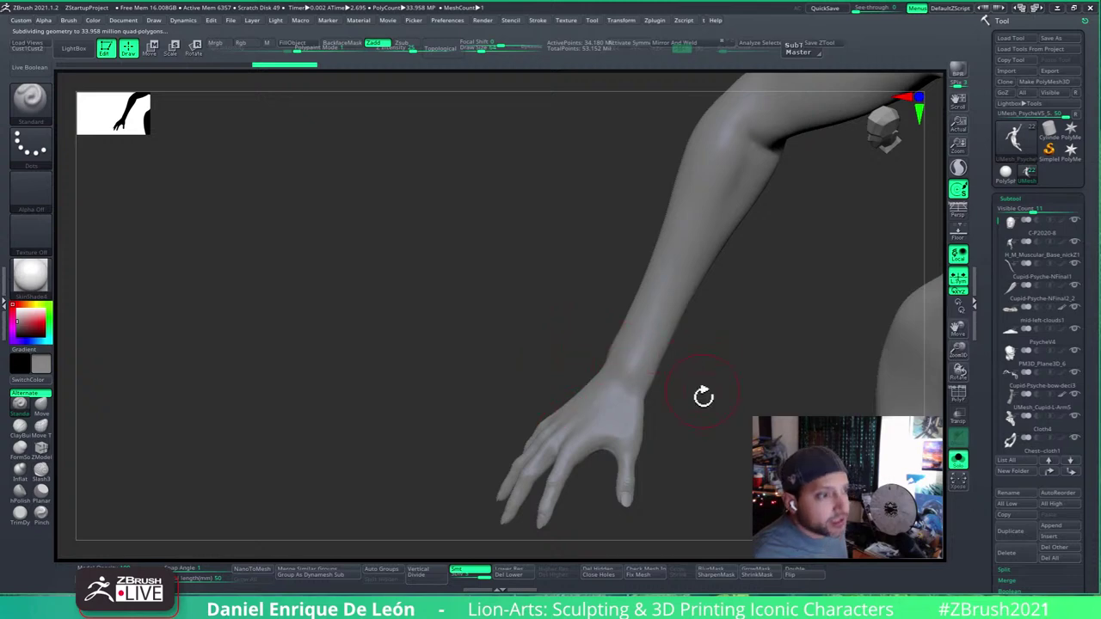
# Step: Choose the Move brush for the thumb of the lowered hand
pyautogui.moveTo(633, 402)
pyautogui.keyDown('alt'); pyautogui.mouseDown(button='right')
pyautogui.moveTo(651, 332)
pyautogui.moveTo(639, 363)
pyautogui.moveTo(648, 385)
pyautogui.moveTo(634, 388)
pyautogui.mouseUp(button='right'); pyautogui.keyUp('alt')
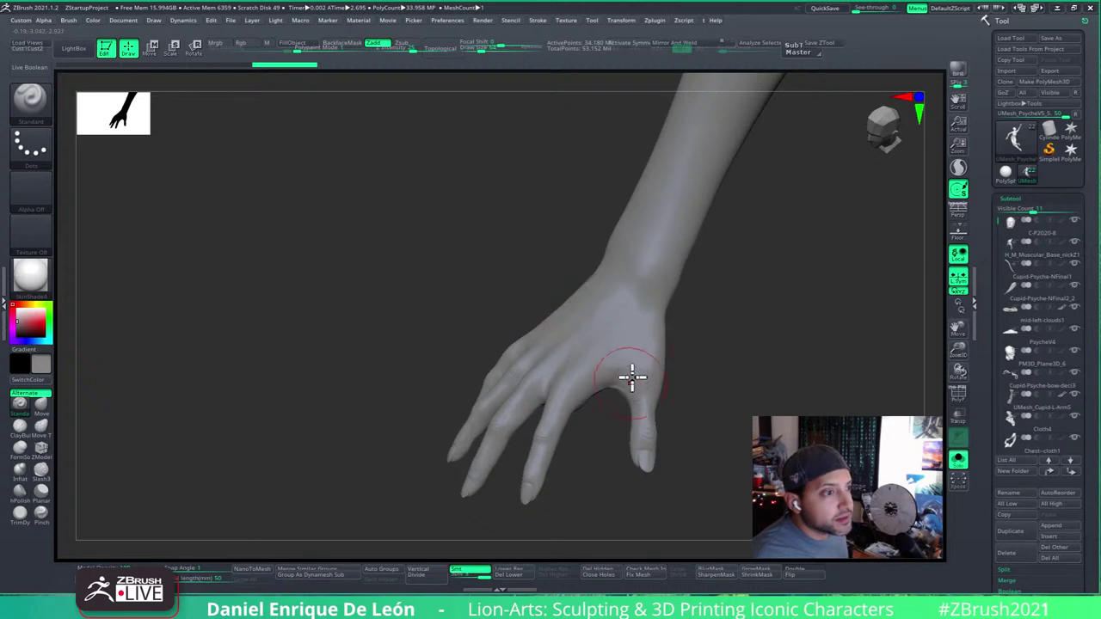
pyautogui.moveTo(631, 375); pyautogui.dragTo(663, 388, button='right')
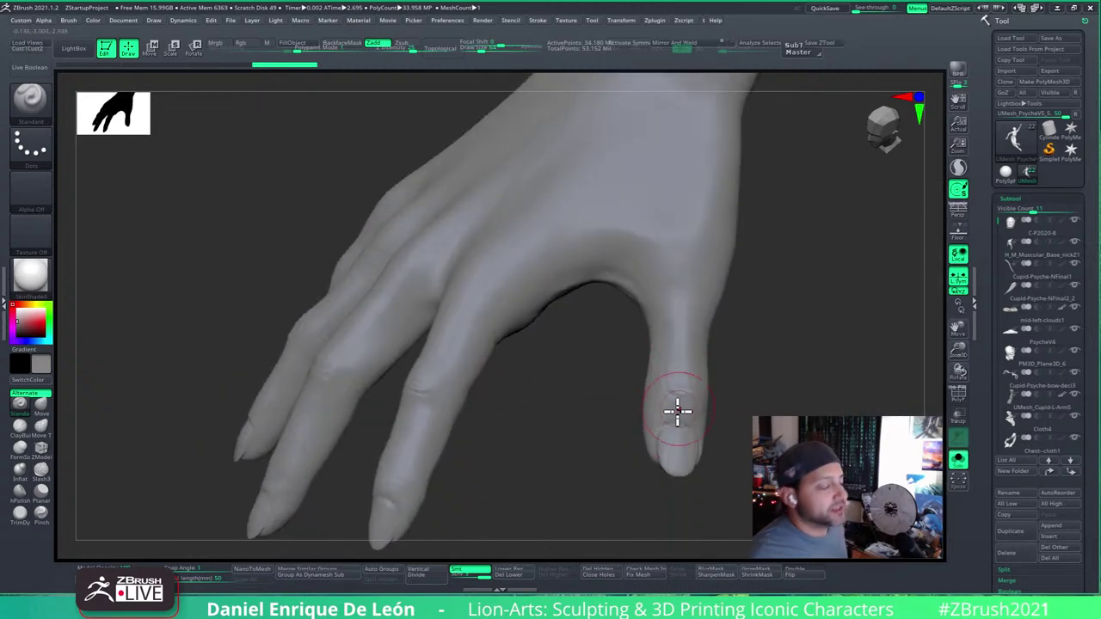
pyautogui.moveTo(686, 456); pyautogui.dragTo(659, 461, button='right')
pyautogui.moveTo(86, 409); pyautogui.dragTo(124, 433)
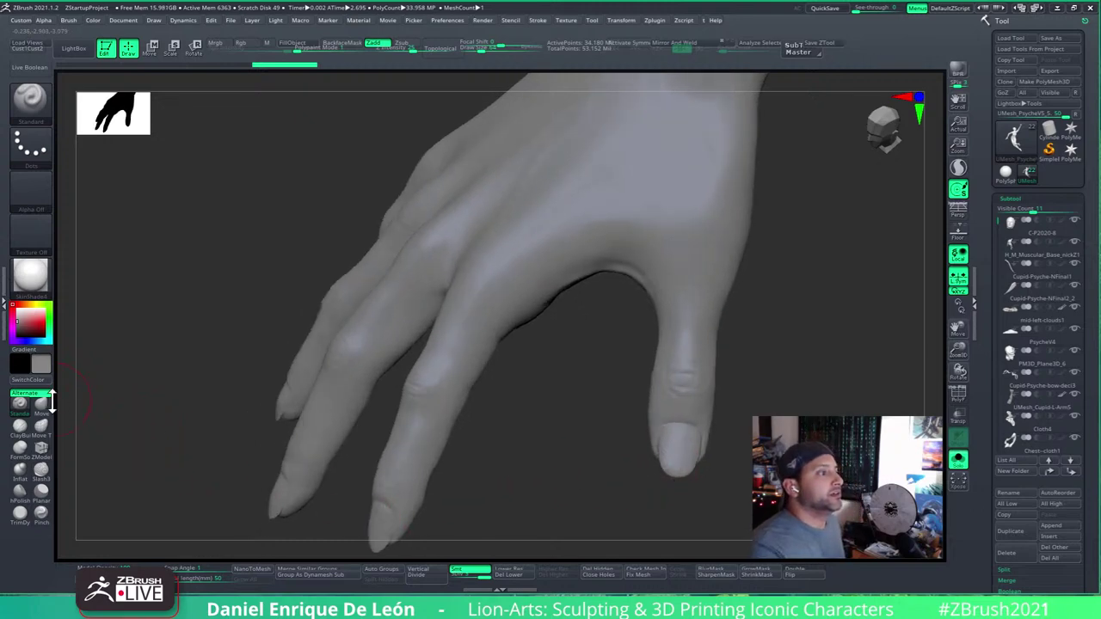
pyautogui.click(43, 404)
pyautogui.keyDown('ctrl'); pyautogui.moveTo(675, 441); pyautogui.dragTo(722, 520, button='right'); pyautogui.keyUp('ctrl')
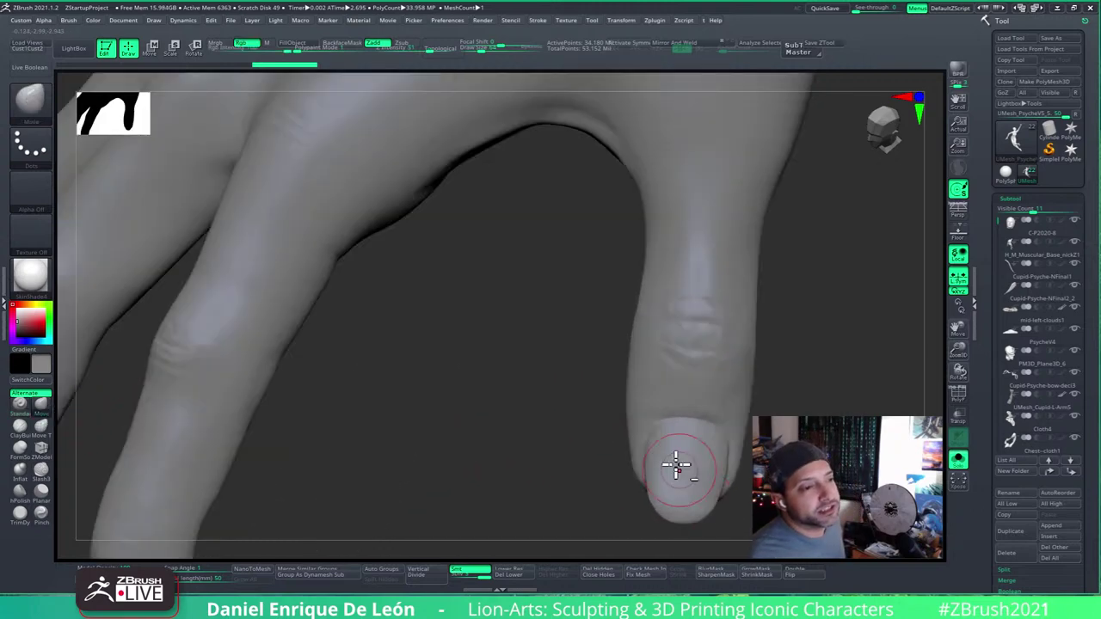
# Step: Examine the polygon wireframe on the thumb, nails and fingers with PolyFrame, then hide the wireframe
pyautogui.keyDown('alt'); pyautogui.moveTo(676, 465); pyautogui.dragTo(659, 345, button='right'); pyautogui.keyUp('alt')
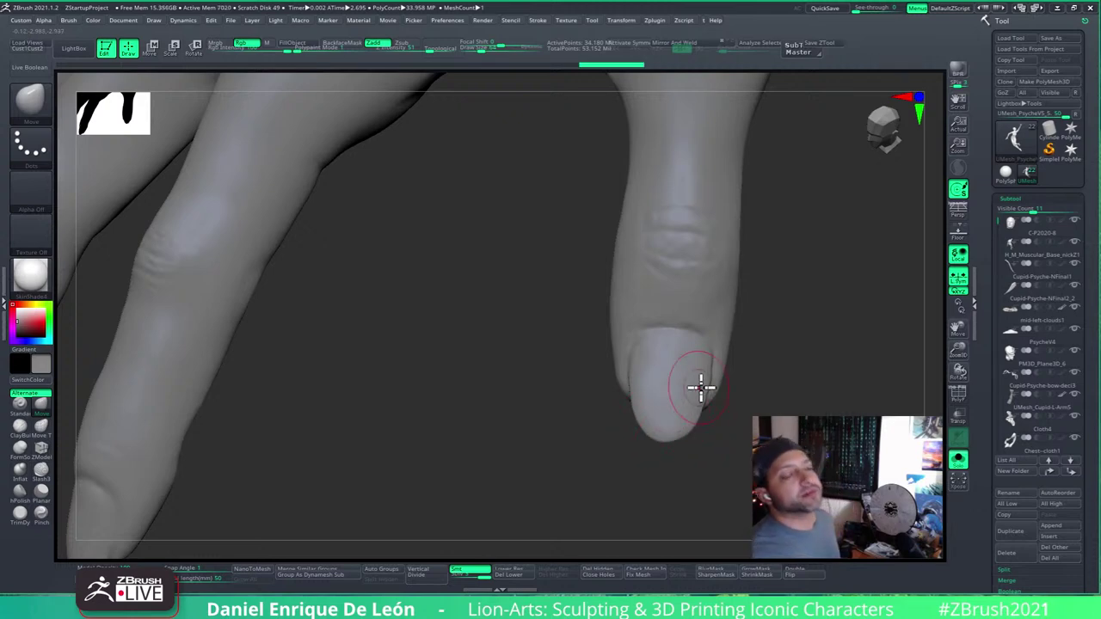
pyautogui.moveTo(668, 346); pyautogui.dragTo(688, 361, button='right')
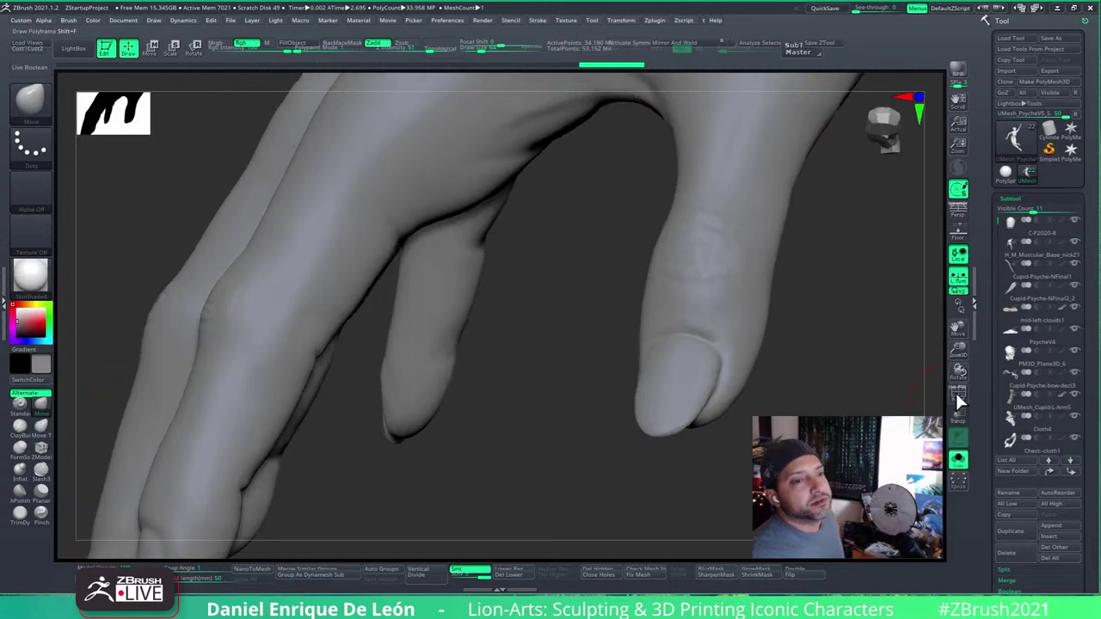
pyautogui.click(958, 396)
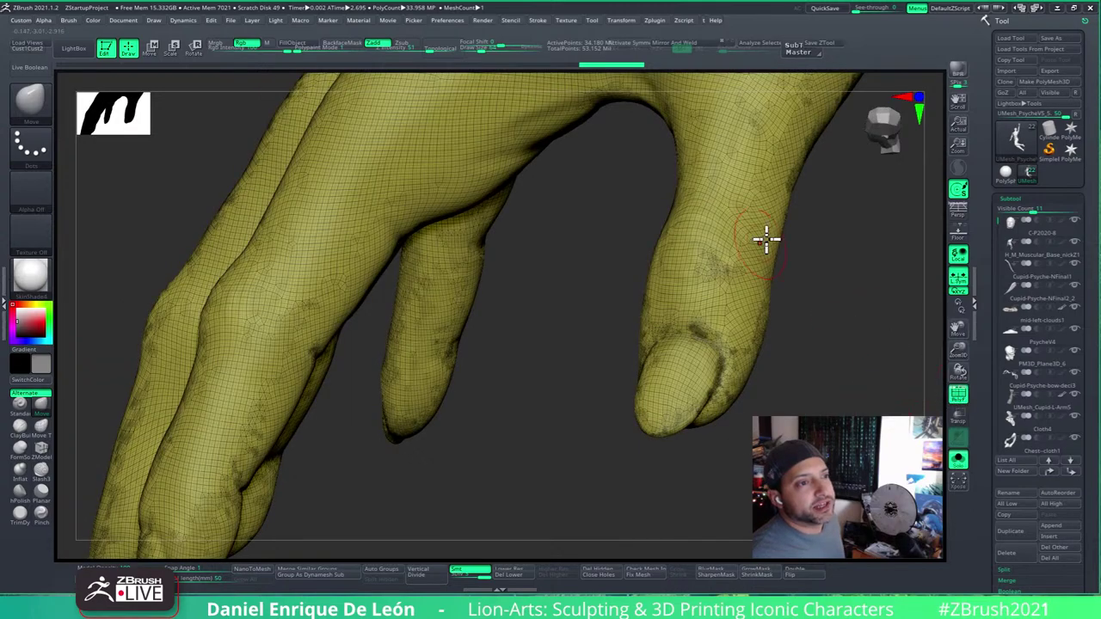
pyautogui.moveTo(722, 276); pyautogui.dragTo(679, 270, button='right')
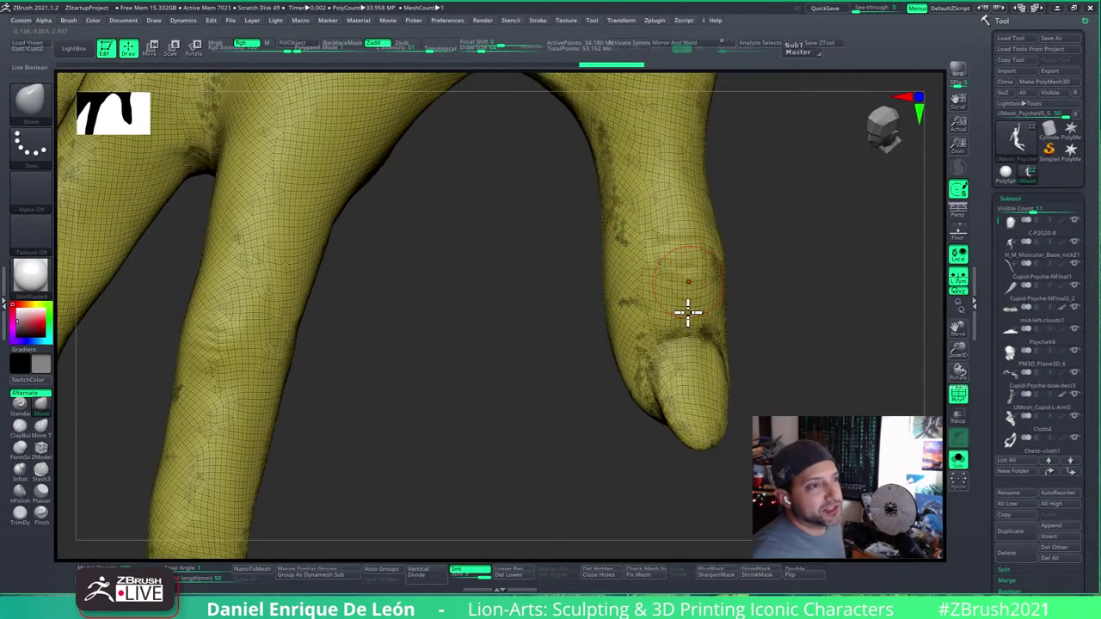
pyautogui.click(958, 397)
pyautogui.keyDown('ctrl'); pyautogui.moveTo(671, 344); pyautogui.dragTo(678, 314, button='right'); pyautogui.keyUp('ctrl')
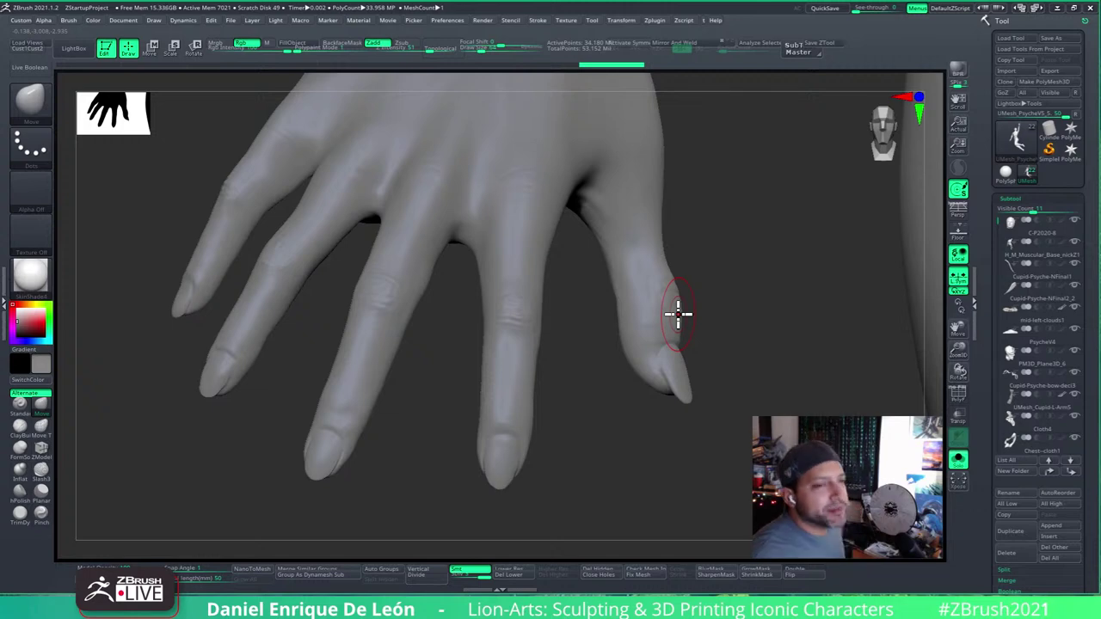
pyautogui.click(958, 398)
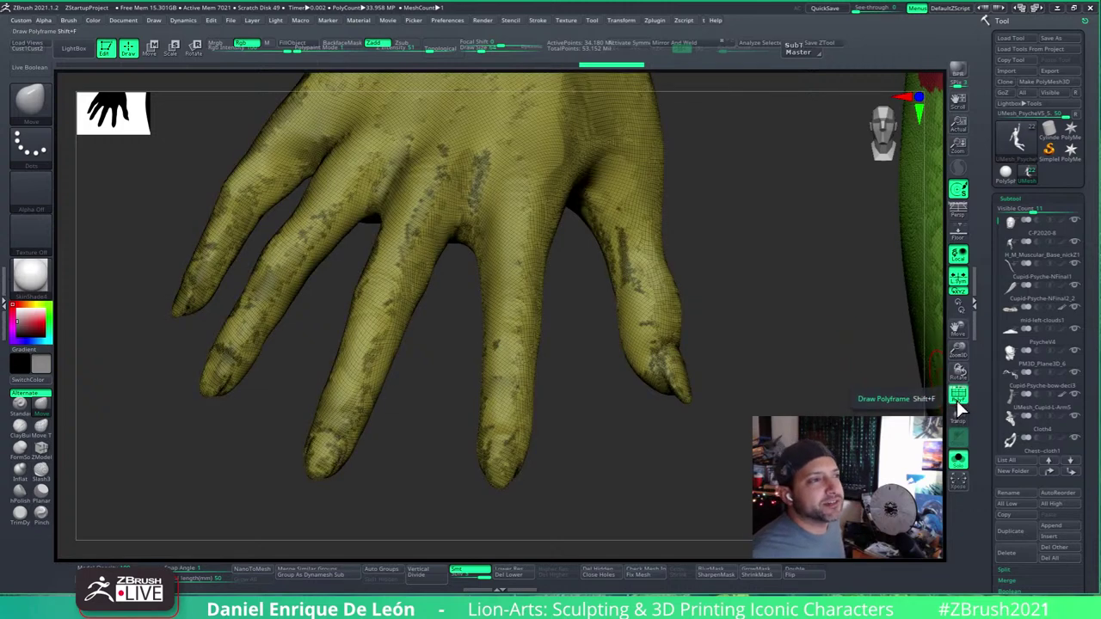
pyautogui.moveTo(742, 298)
pyautogui.mouseDown(button='right')
pyautogui.moveTo(605, 292)
pyautogui.moveTo(649, 278)
pyautogui.moveTo(683, 313)
pyautogui.moveTo(885, 368)
pyautogui.mouseUp(button='right')
pyautogui.click(956, 395)
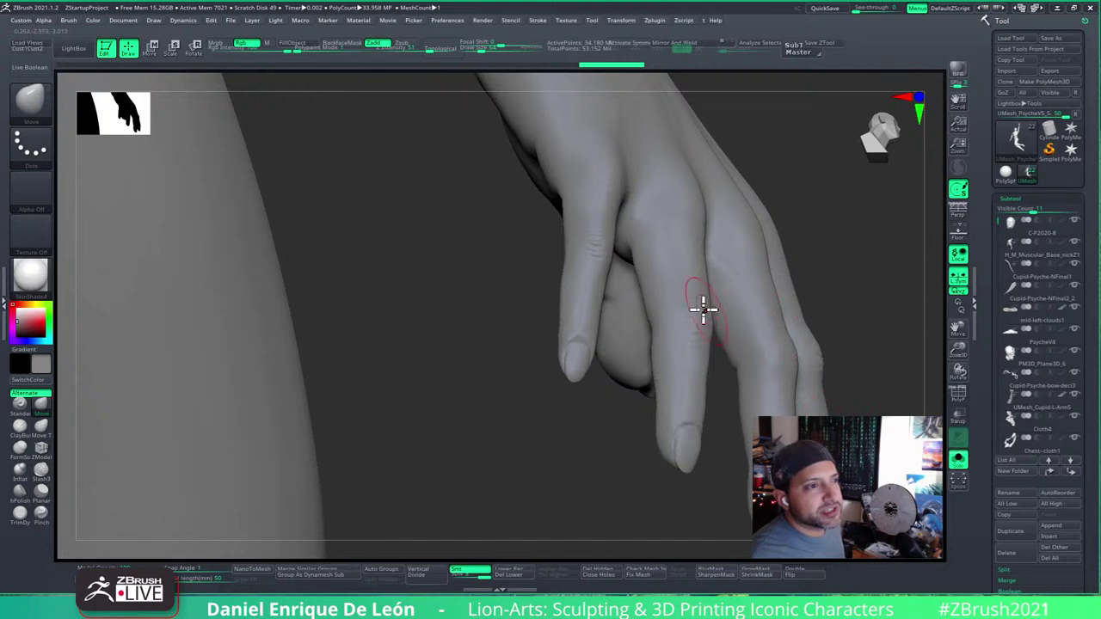
# Step: Isolate the lowered hand up to the wrist, hiding the rest of the female body mesh
pyautogui.moveTo(702, 308); pyautogui.dragTo(672, 331, button='right')
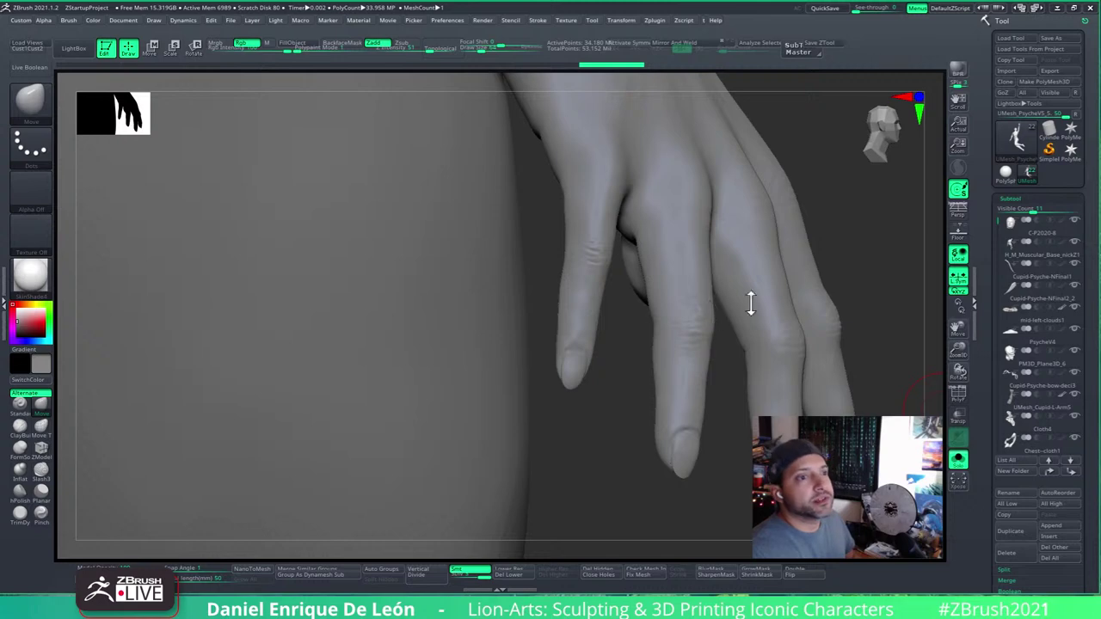
pyautogui.moveTo(860, 253); pyautogui.dragTo(865, 243)
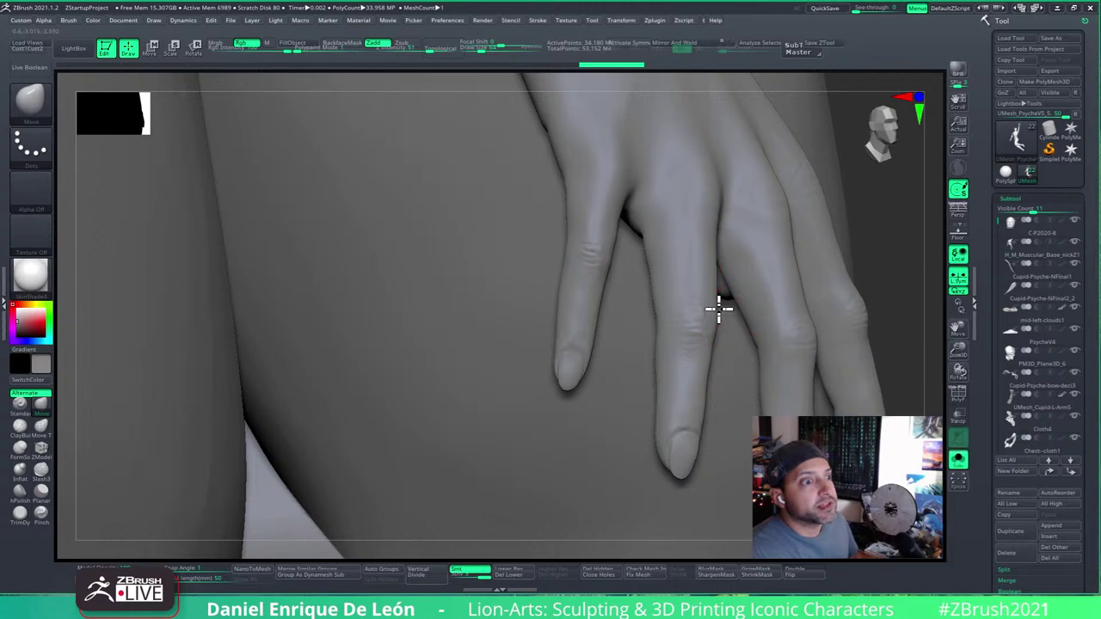
pyautogui.moveTo(719, 309); pyautogui.dragTo(844, 368, button='right')
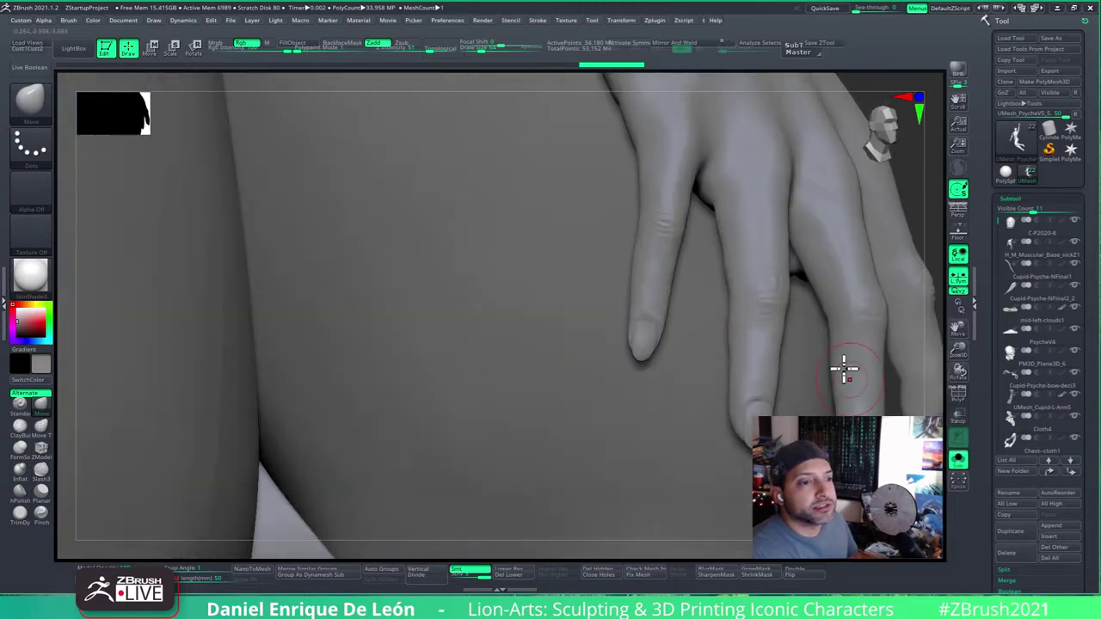
pyautogui.moveTo(959, 344)
pyautogui.mouseDown()
pyautogui.moveTo(957, 325)
pyautogui.moveTo(947, 338)
pyautogui.mouseUp()
pyautogui.keyDown('alt'); pyautogui.moveTo(774, 256); pyautogui.dragTo(827, 378, button='right'); pyautogui.keyUp('alt')
pyautogui.moveTo(957, 350); pyautogui.dragTo(958, 315)
pyautogui.moveTo(958, 328); pyautogui.dragTo(730, 400)
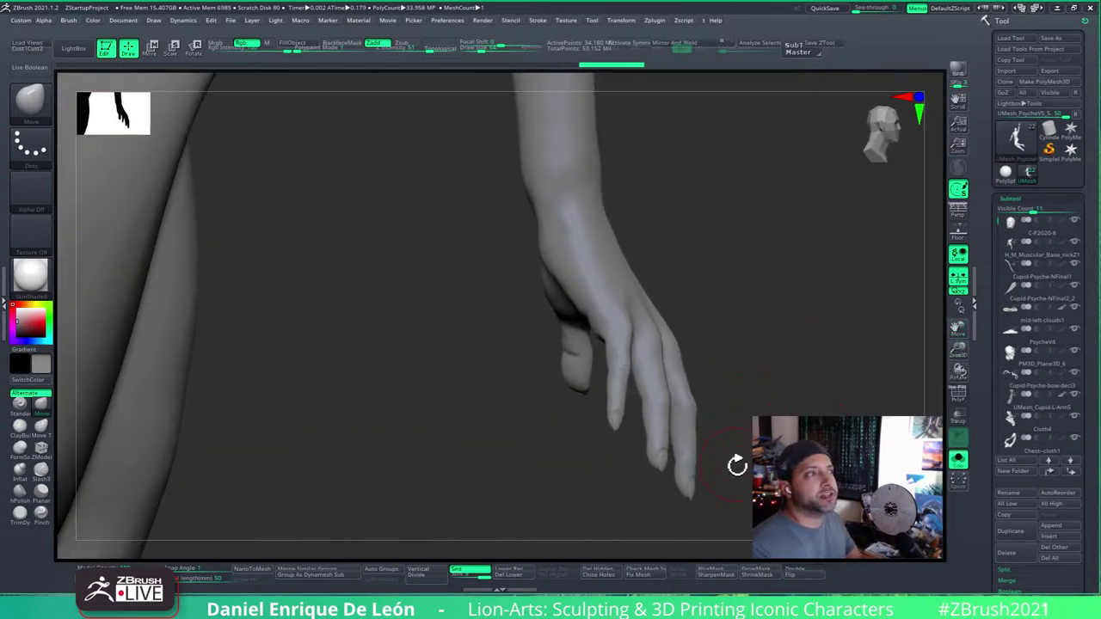
pyautogui.moveTo(736, 532)
pyautogui.keyDown('ctrl'); pyautogui.keyDown('shift'); pyautogui.mouseDown()
pyautogui.moveTo(492, 174)
pyautogui.moveTo(479, 175)
pyautogui.mouseUp(); pyautogui.keyUp('shift'); pyautogui.keyUp('ctrl')
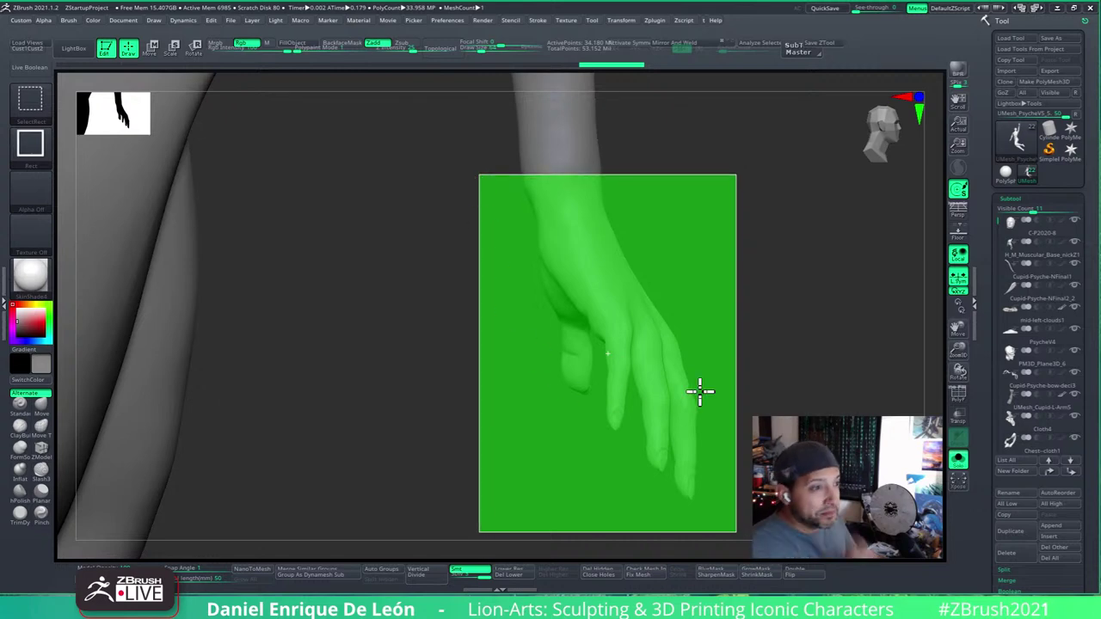
pyautogui.moveTo(827, 373); pyautogui.dragTo(755, 352)
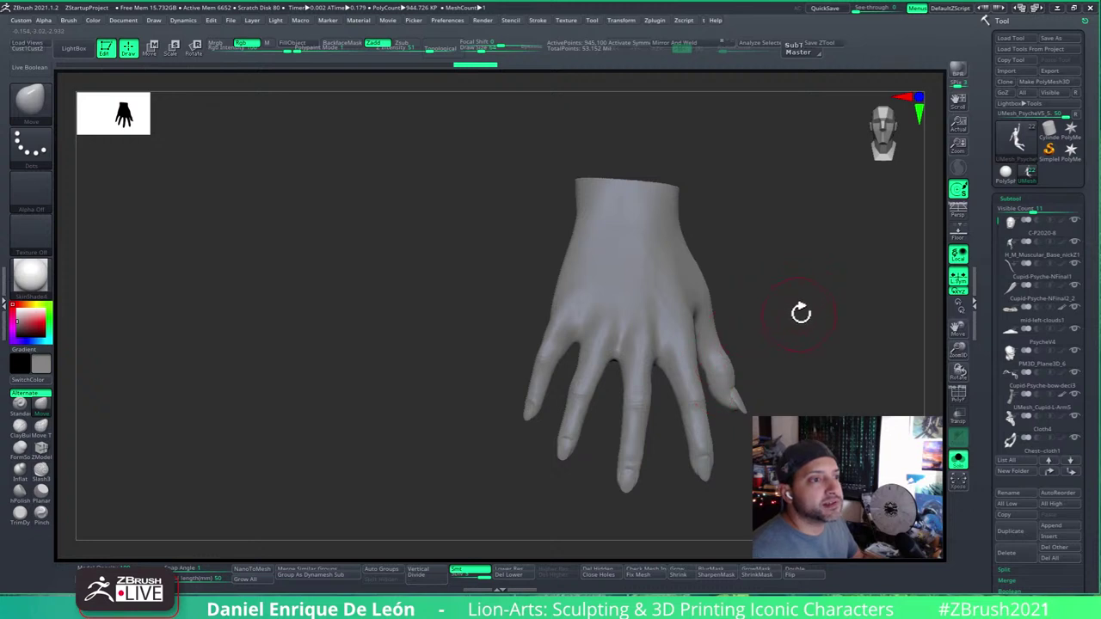
pyautogui.moveTo(791, 300)
pyautogui.mouseDown()
pyautogui.moveTo(769, 287)
pyautogui.moveTo(791, 270)
pyautogui.moveTo(707, 335)
pyautogui.mouseUp()
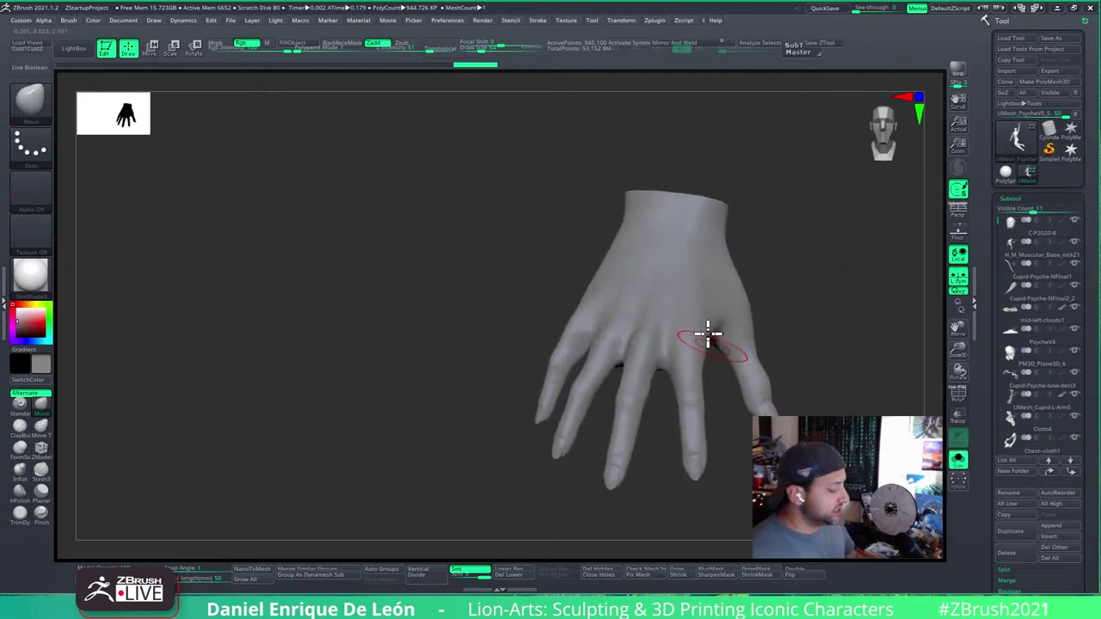
# Step: Smooth the surface around the index finger's base knuckle on the back of the hand
pyautogui.moveTo(653, 317)
pyautogui.keyDown('alt'); pyautogui.mouseDown(button='right')
pyautogui.moveTo(676, 411)
pyautogui.moveTo(683, 330)
pyautogui.moveTo(676, 396)
pyautogui.moveTo(662, 388)
pyautogui.moveTo(671, 327)
pyautogui.moveTo(659, 348)
pyautogui.mouseUp(button='right'); pyautogui.keyUp('alt')
pyautogui.keyDown('shift'); pyautogui.moveTo(659, 348); pyautogui.dragTo(655, 349); pyautogui.keyUp('shift')
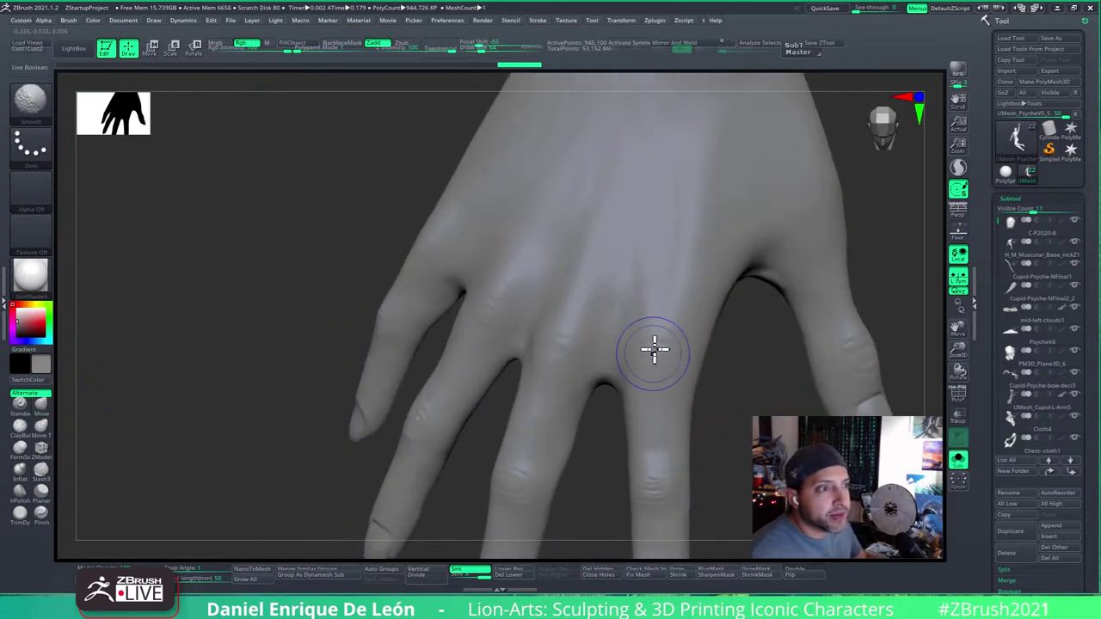
pyautogui.hotkey('ctrl', 'shift', 'z')
pyautogui.hotkey('ctrl', 'shift', 'z')
pyautogui.hotkey('ctrl', 'shift', 'z')
pyautogui.hotkey('ctrl', 'shift', 'z')
pyautogui.hotkey('ctrl', 'shift', 'z')
pyautogui.hotkey('ctrl', 'shift', 'z')
pyautogui.hotkey('ctrl', 'shift', 'z')
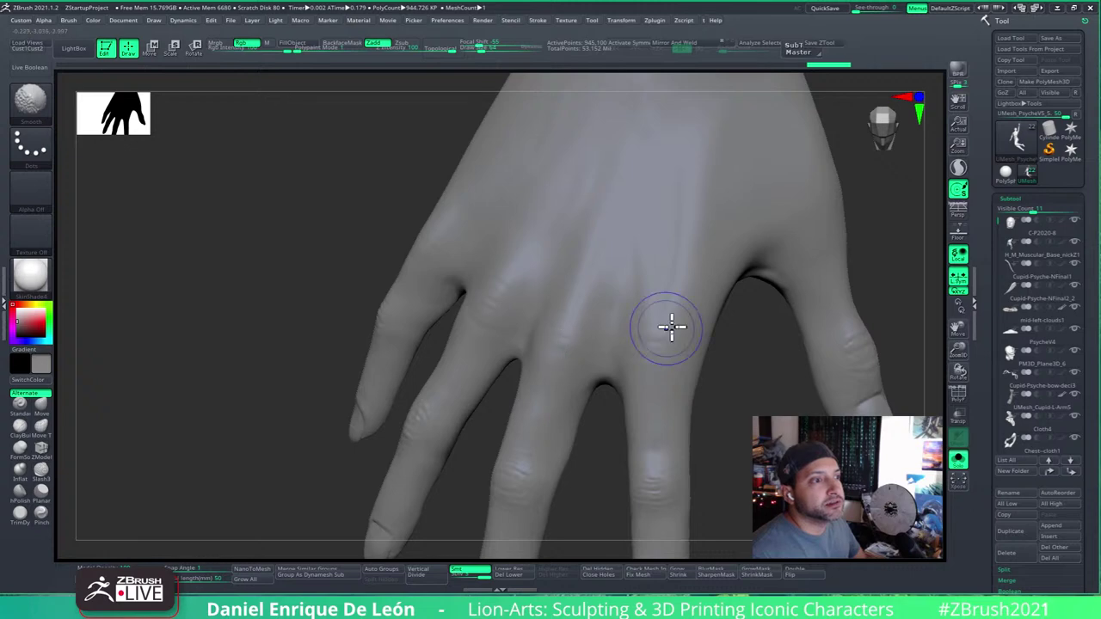
pyautogui.moveTo(642, 384); pyautogui.dragTo(882, 352, button='right')
pyautogui.hotkey('ctrl', 'shift', 'z')
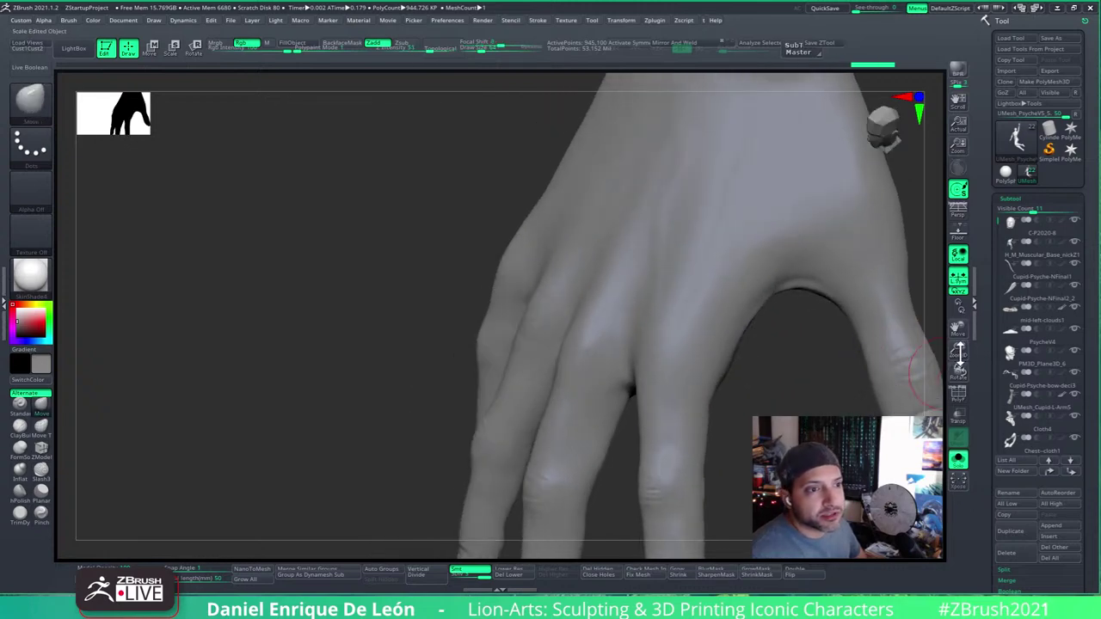
pyautogui.moveTo(956, 333); pyautogui.dragTo(727, 345)
pyautogui.hotkey('ctrl', 'z')
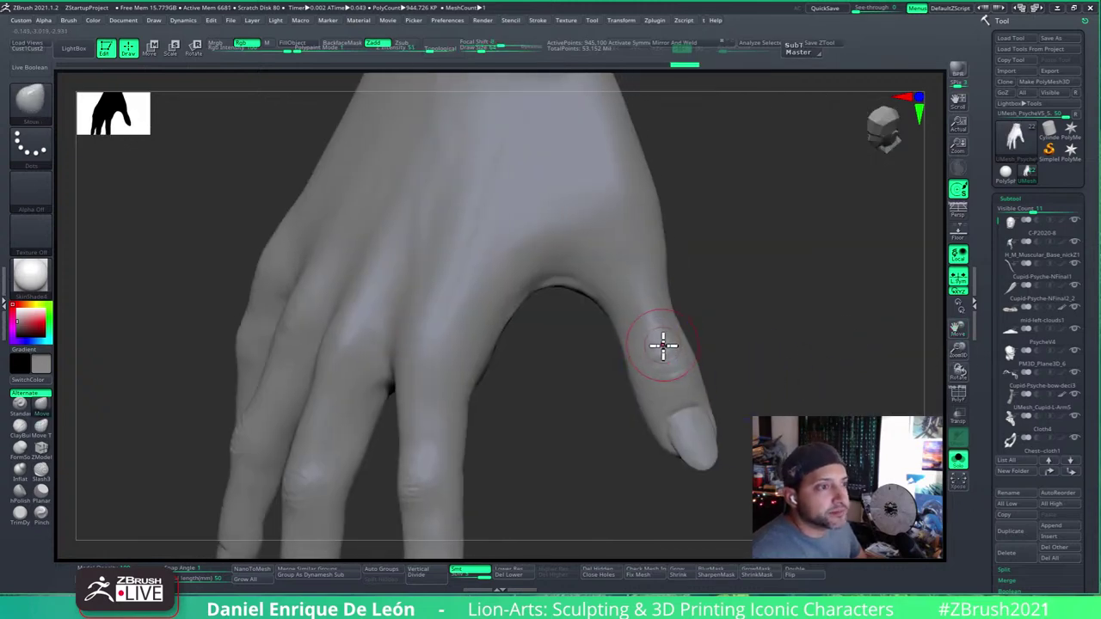
# Step: Try to reshape the middle finger's middle knuckle with the Move brush, and undo the attempt
pyautogui.moveTo(663, 347); pyautogui.dragTo(723, 320, button='right')
pyautogui.moveTo(568, 393); pyautogui.dragTo(588, 433, button='right')
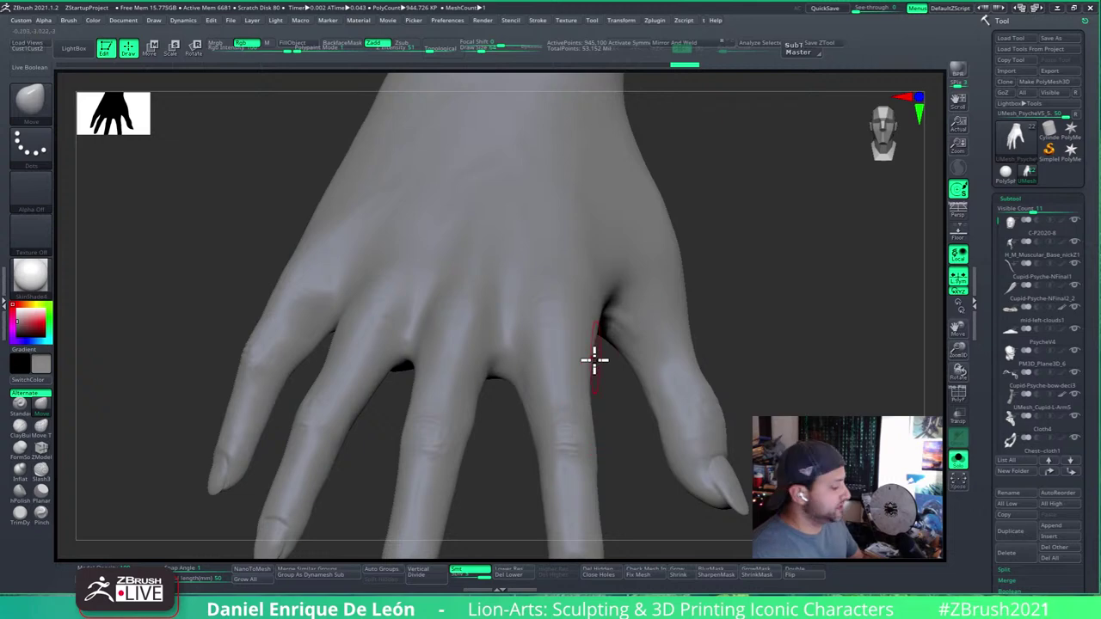
pyautogui.moveTo(562, 361); pyautogui.dragTo(634, 385, button='right')
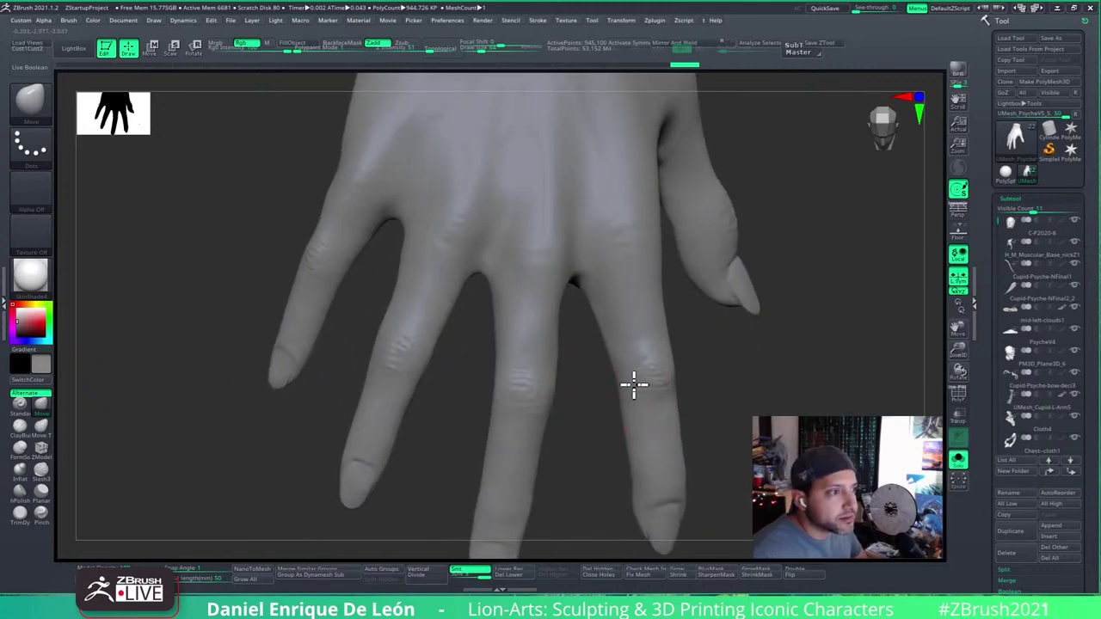
pyautogui.keyDown('alt'); pyautogui.moveTo(572, 398); pyautogui.dragTo(574, 430, button='right'); pyautogui.keyUp('alt')
pyautogui.moveTo(523, 381)
pyautogui.mouseDown()
pyautogui.moveTo(539, 373)
pyautogui.moveTo(543, 388)
pyautogui.mouseUp()
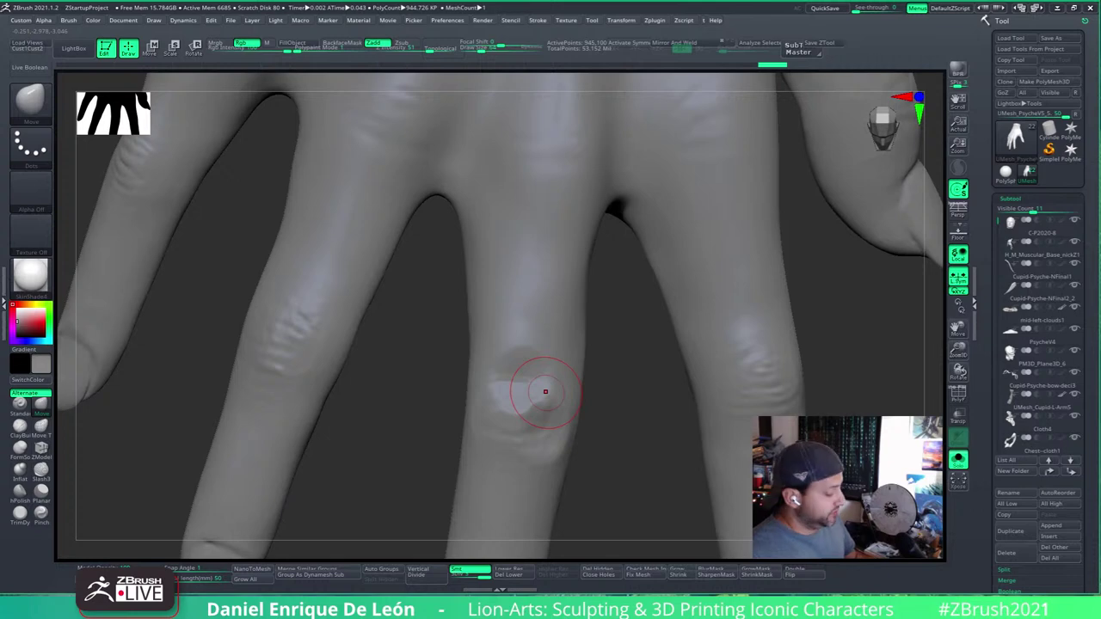
pyautogui.hotkey('ctrl', 'z')
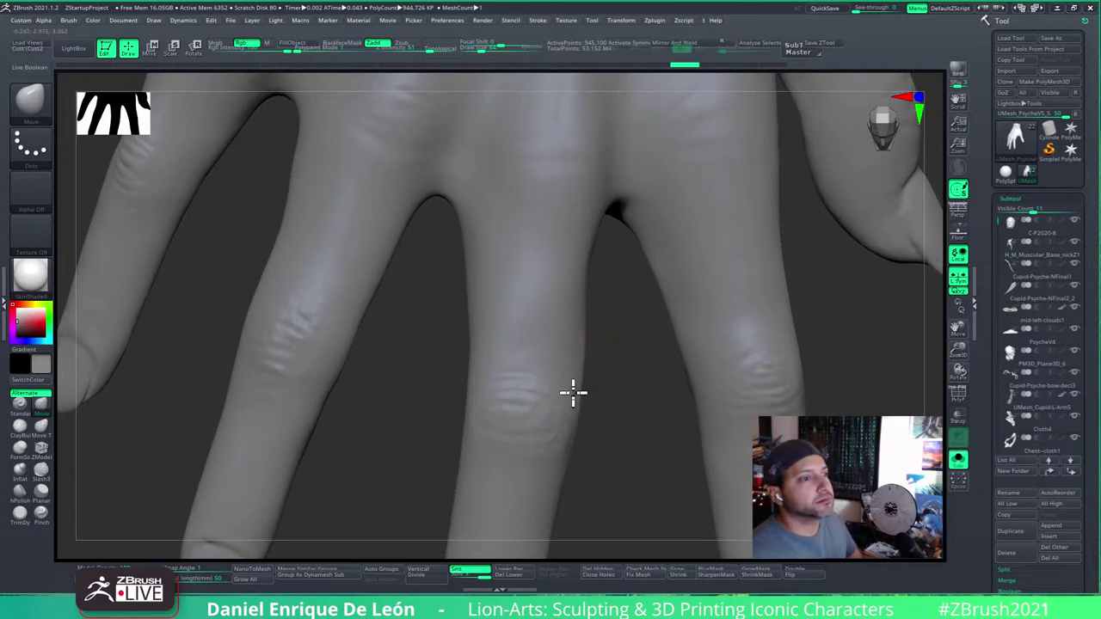
# Step: Adjust the contour of the middle finger around its middle joint with the Move brush
pyautogui.moveTo(572, 392); pyautogui.dragTo(574, 390, button='right')
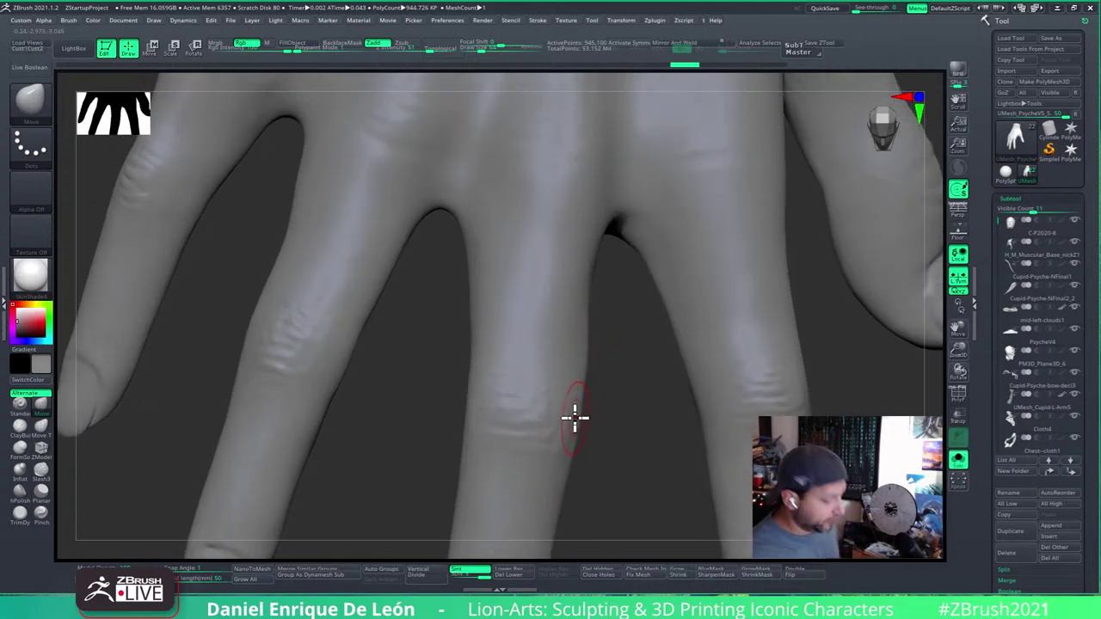
pyautogui.moveTo(555, 399)
pyautogui.mouseDown(button='right')
pyautogui.moveTo(555, 423)
pyautogui.moveTo(559, 378)
pyautogui.moveTo(557, 439)
pyautogui.moveTo(596, 377)
pyautogui.moveTo(594, 442)
pyautogui.moveTo(599, 353)
pyautogui.moveTo(573, 356)
pyautogui.moveTo(565, 295)
pyautogui.moveTo(570, 350)
pyautogui.moveTo(579, 344)
pyautogui.mouseUp(button='right')
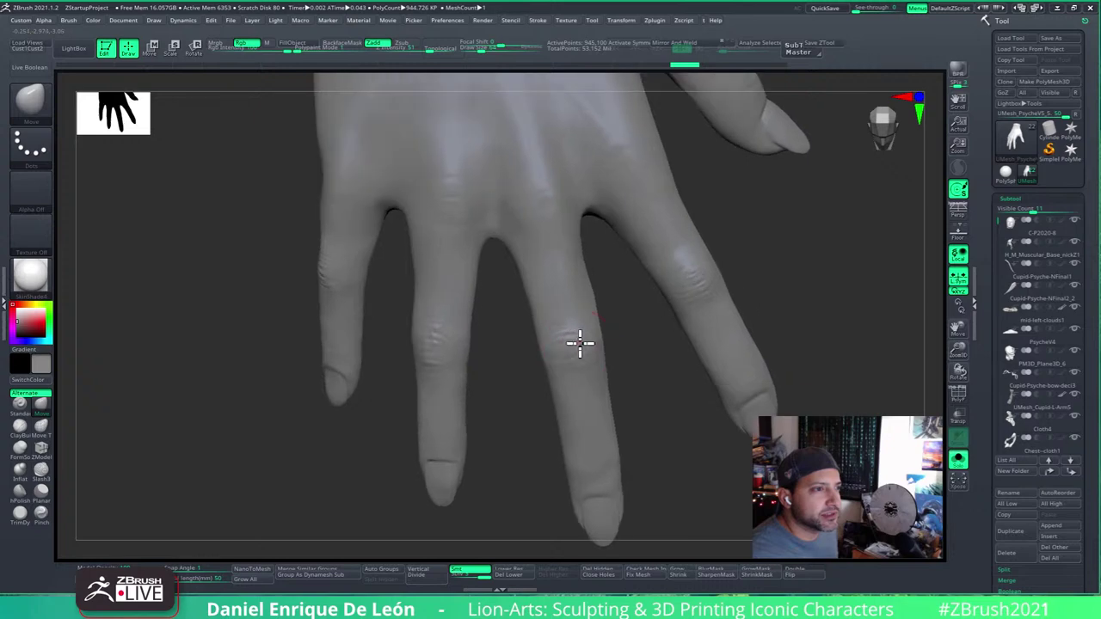
pyautogui.moveTo(579, 344)
pyautogui.mouseDown()
pyautogui.moveTo(568, 347)
pyautogui.moveTo(581, 337)
pyautogui.mouseUp()
pyautogui.moveTo(582, 337)
pyautogui.mouseDown(button='right')
pyautogui.moveTo(572, 261)
pyautogui.moveTo(556, 361)
pyautogui.mouseUp(button='right')
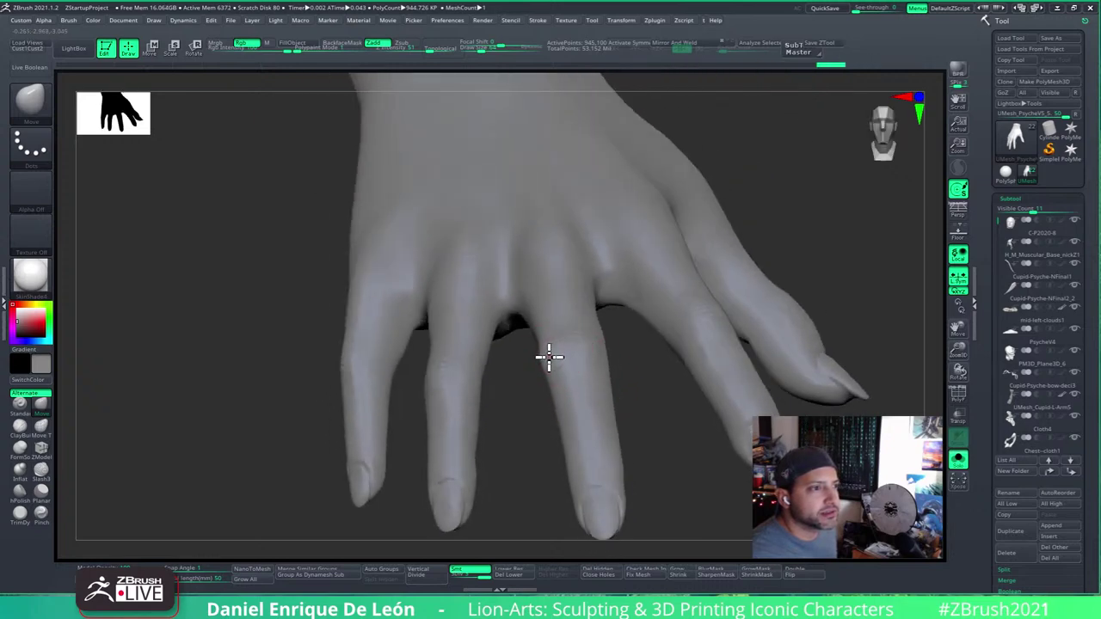
pyautogui.moveTo(561, 347)
pyautogui.mouseDown(button='right')
pyautogui.moveTo(580, 335)
pyautogui.moveTo(594, 364)
pyautogui.moveTo(567, 358)
pyautogui.moveTo(573, 347)
pyautogui.moveTo(584, 349)
pyautogui.moveTo(553, 356)
pyautogui.moveTo(540, 304)
pyautogui.moveTo(564, 317)
pyautogui.moveTo(584, 410)
pyautogui.moveTo(570, 322)
pyautogui.moveTo(572, 344)
pyautogui.mouseUp(button='right')
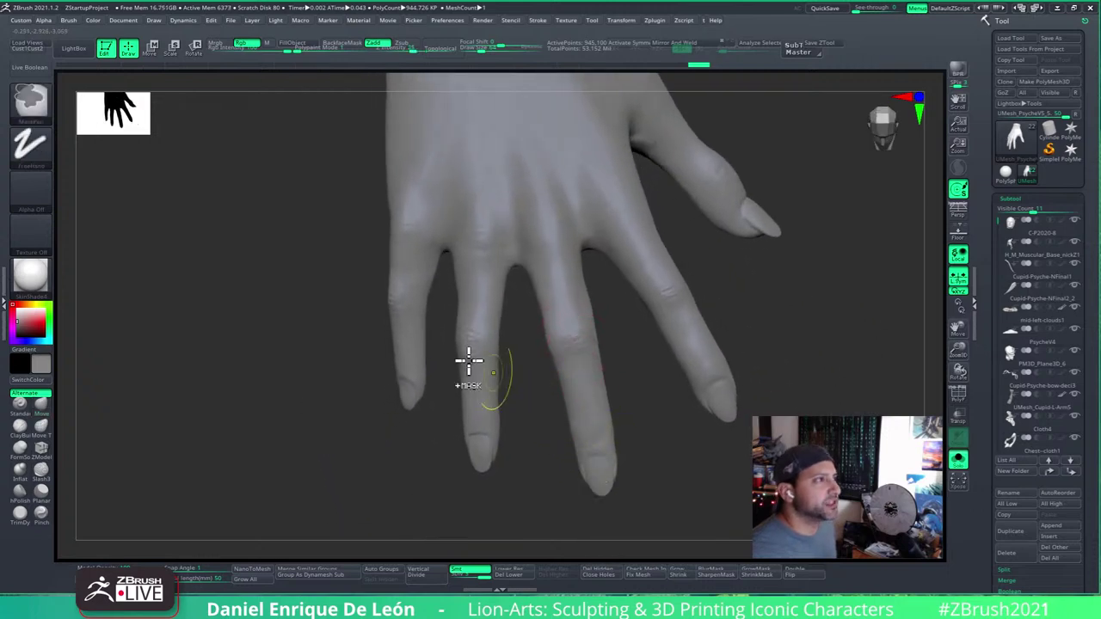
# Step: Choose the MaskLasso brush for masking and mask the outer part of the middle finger, trimming the mask's edge near the middle joint
pyautogui.keyDown('ctrl'); pyautogui.click(30, 98); pyautogui.keyUp('ctrl')
pyautogui.click(245, 151)
pyautogui.moveTo(386, 396); pyautogui.dragTo(610, 349, button='right')
pyautogui.moveTo(559, 457)
pyautogui.keyDown('ctrl'); pyautogui.mouseDown()
pyautogui.moveTo(629, 430)
pyautogui.moveTo(611, 300)
pyautogui.mouseUp(); pyautogui.keyUp('ctrl')
pyautogui.keyDown('ctrl'); pyautogui.moveTo(546, 379); pyautogui.dragTo(549, 387); pyautogui.keyUp('ctrl')
pyautogui.moveTo(551, 387)
pyautogui.mouseDown(button='right')
pyautogui.moveTo(666, 212)
pyautogui.moveTo(639, 298)
pyautogui.moveTo(619, 283)
pyautogui.moveTo(646, 337)
pyautogui.moveTo(629, 292)
pyautogui.moveTo(648, 214)
pyautogui.moveTo(600, 315)
pyautogui.moveTo(666, 314)
pyautogui.moveTo(624, 343)
pyautogui.moveTo(634, 341)
pyautogui.mouseUp(button='right')
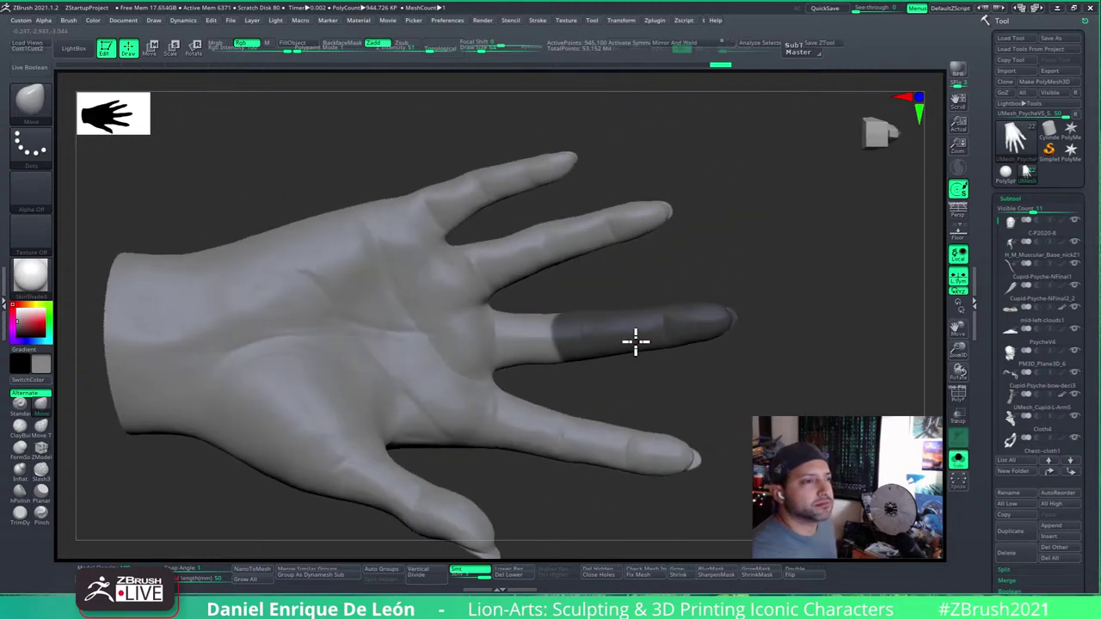
pyautogui.moveTo(536, 381)
pyautogui.keyDown('ctrl'); pyautogui.mouseDown()
pyautogui.moveTo(550, 275)
pyautogui.moveTo(576, 312)
pyautogui.moveTo(585, 433)
pyautogui.mouseUp(); pyautogui.keyUp('ctrl')
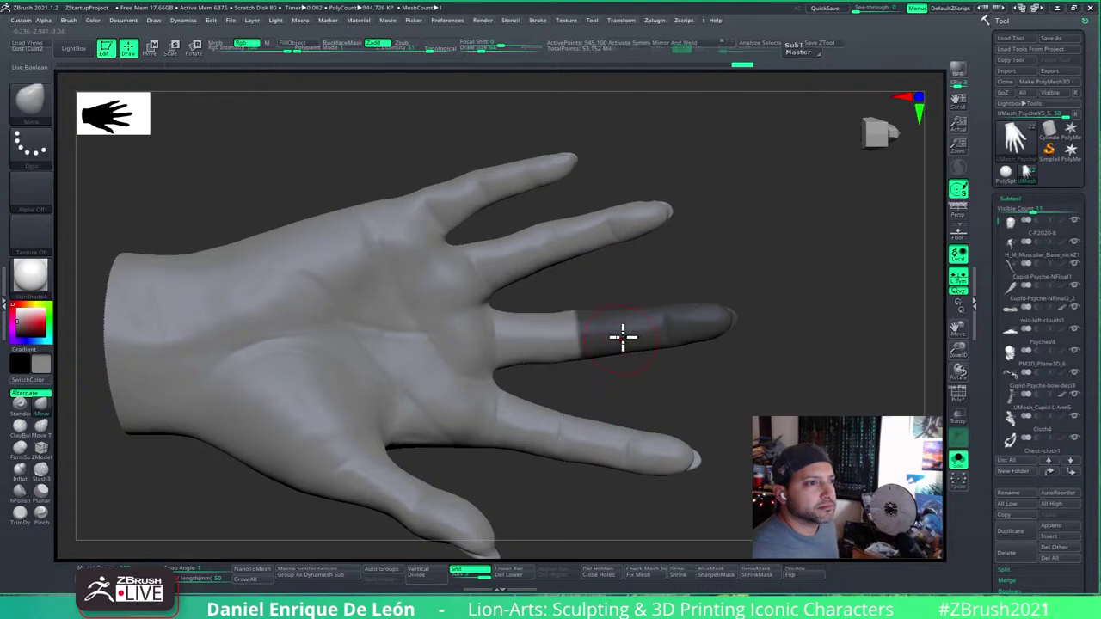
pyautogui.moveTo(610, 332)
pyautogui.keyDown('ctrl'); pyautogui.mouseDown(button='right')
pyautogui.moveTo(673, 347)
pyautogui.moveTo(652, 335)
pyautogui.moveTo(666, 318)
pyautogui.moveTo(664, 326)
pyautogui.mouseUp(button='right'); pyautogui.keyUp('ctrl')
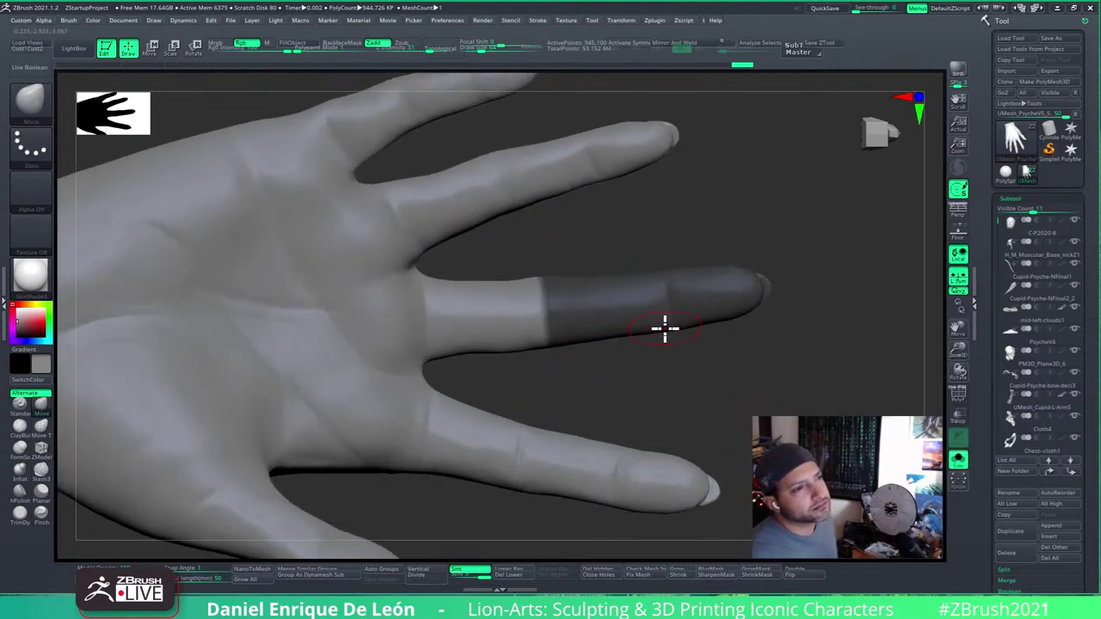
# Step: Extend the mask to the base of the middle finger and invert it so only that finger stays editable
pyautogui.moveTo(682, 360)
pyautogui.keyDown('ctrl'); pyautogui.mouseDown()
pyautogui.moveTo(742, 356)
pyautogui.moveTo(836, 279)
pyautogui.moveTo(425, 284)
pyautogui.mouseUp(); pyautogui.keyUp('ctrl')
pyautogui.moveTo(507, 365)
pyautogui.keyDown('ctrl'); pyautogui.mouseDown()
pyautogui.moveTo(473, 271)
pyautogui.moveTo(428, 270)
pyautogui.moveTo(430, 364)
pyautogui.moveTo(467, 362)
pyautogui.moveTo(438, 256)
pyautogui.moveTo(415, 293)
pyautogui.moveTo(442, 378)
pyautogui.moveTo(456, 373)
pyautogui.mouseUp(); pyautogui.keyUp('ctrl')
pyautogui.moveTo(578, 305); pyautogui.dragTo(456, 317, button='right')
pyautogui.moveTo(702, 295); pyautogui.dragTo(698, 301, button='right')
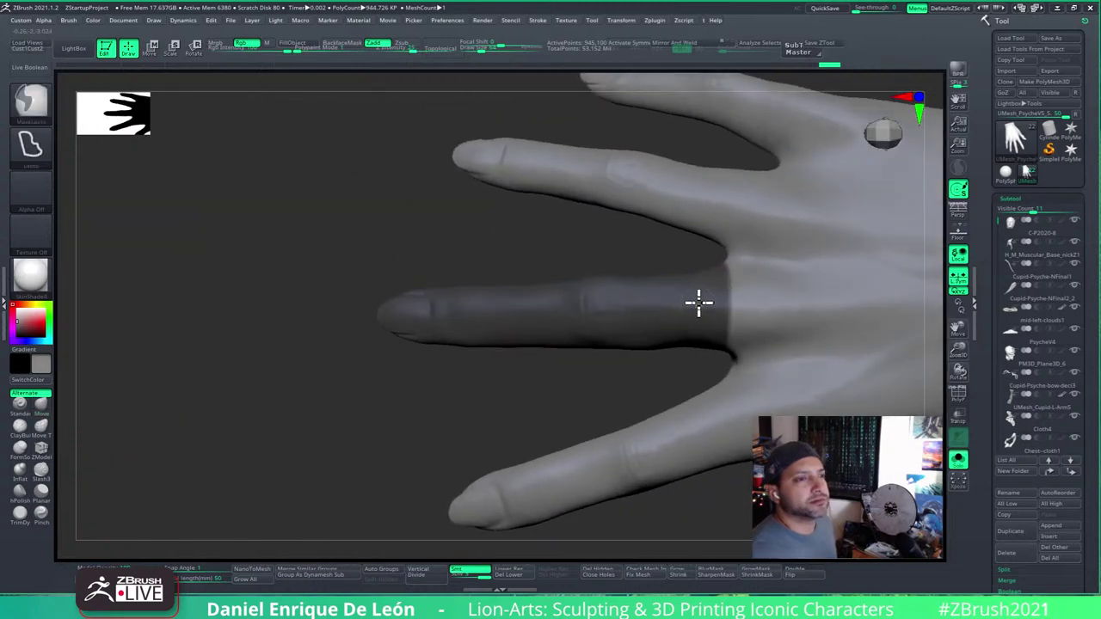
pyautogui.keyDown('ctrl'); pyautogui.click(599, 263); pyautogui.keyUp('ctrl')
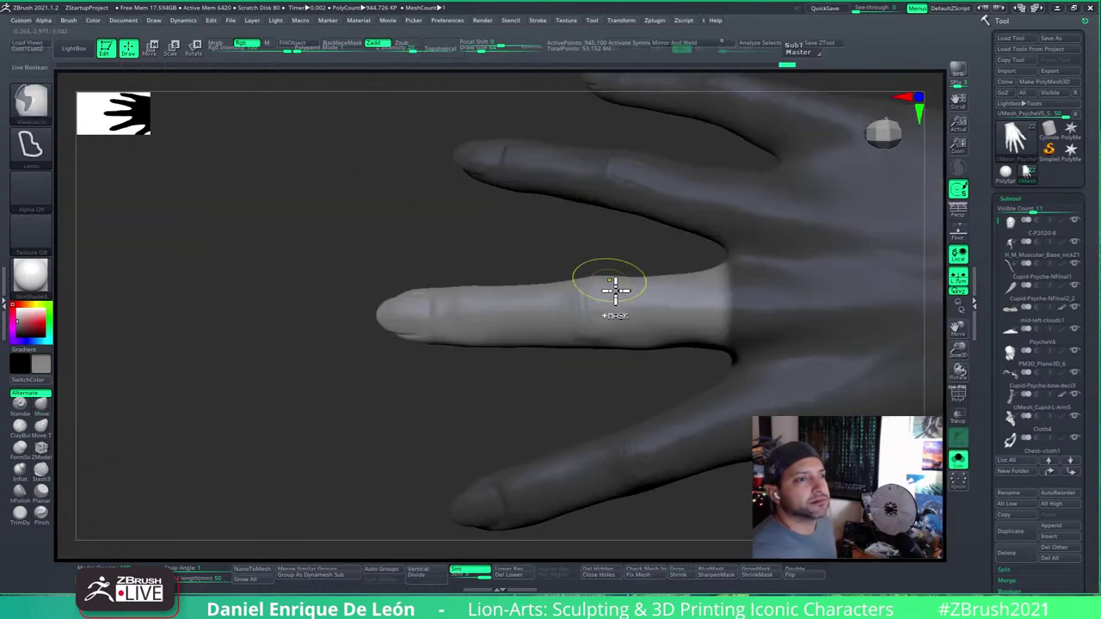
pyautogui.moveTo(611, 289)
pyautogui.mouseDown(button='right')
pyautogui.moveTo(727, 303)
pyautogui.moveTo(769, 292)
pyautogui.moveTo(734, 304)
pyautogui.moveTo(700, 290)
pyautogui.mouseUp(button='right')
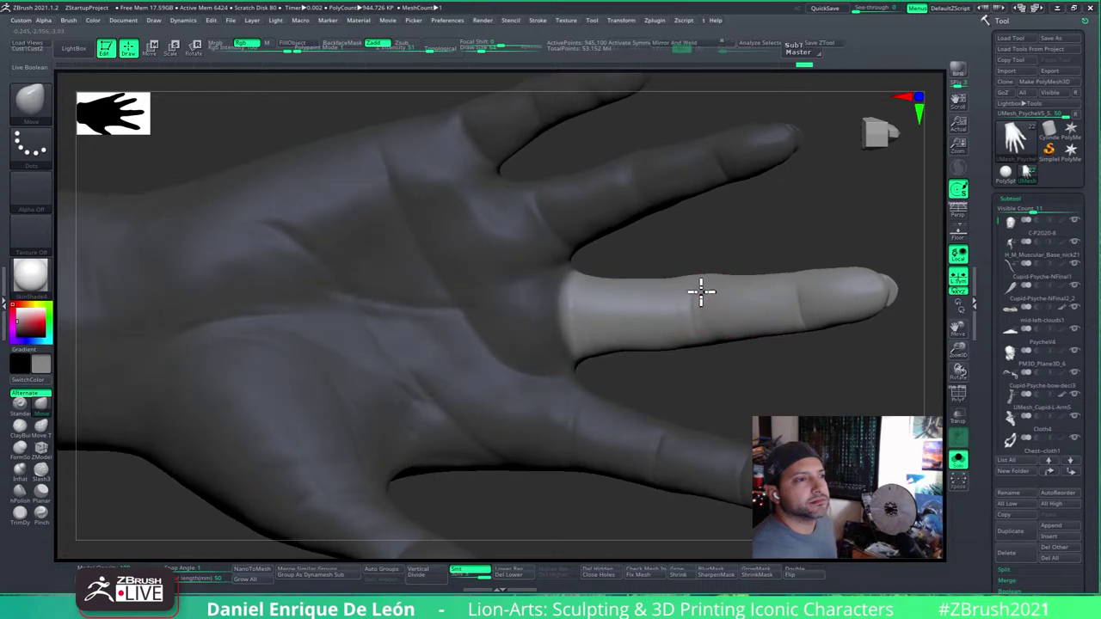
# Step: Refine the mask at the palm-side base of the middle finger and adjust the softness of its edge
pyautogui.moveTo(327, 91)
pyautogui.keyDown('ctrl'); pyautogui.mouseDown()
pyautogui.moveTo(577, 238)
pyautogui.moveTo(569, 300)
pyautogui.moveTo(582, 379)
pyautogui.moveTo(550, 335)
pyautogui.mouseUp(); pyautogui.keyUp('ctrl')
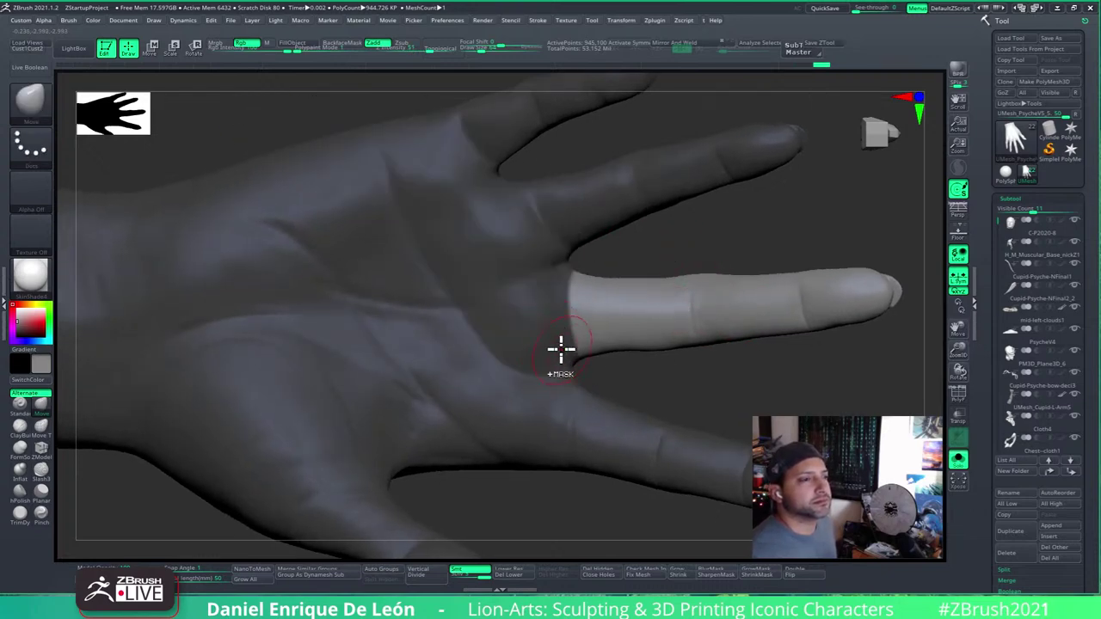
pyautogui.keyDown('ctrl'); pyautogui.click(559, 344); pyautogui.keyUp('ctrl')
pyautogui.keyDown('ctrl'); pyautogui.click(560, 342); pyautogui.keyUp('ctrl')
pyautogui.keyDown('ctrl'); pyautogui.click(561, 341); pyautogui.keyUp('ctrl')
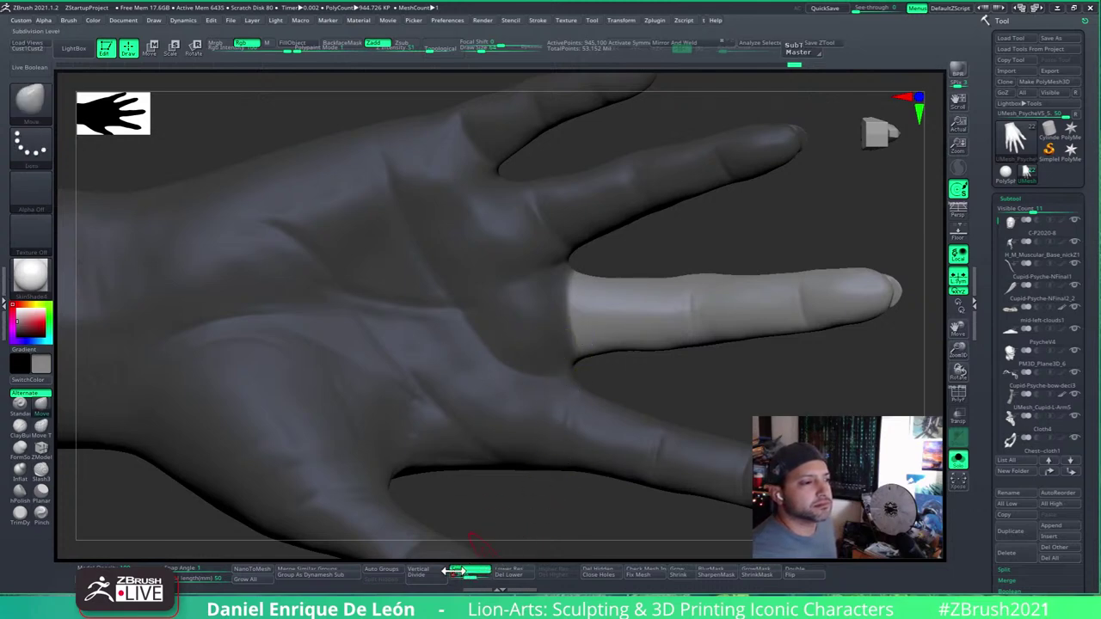
# Step: Lower the subdivision level of the hand mesh for posing the unmasked finger
pyautogui.click(454, 571)
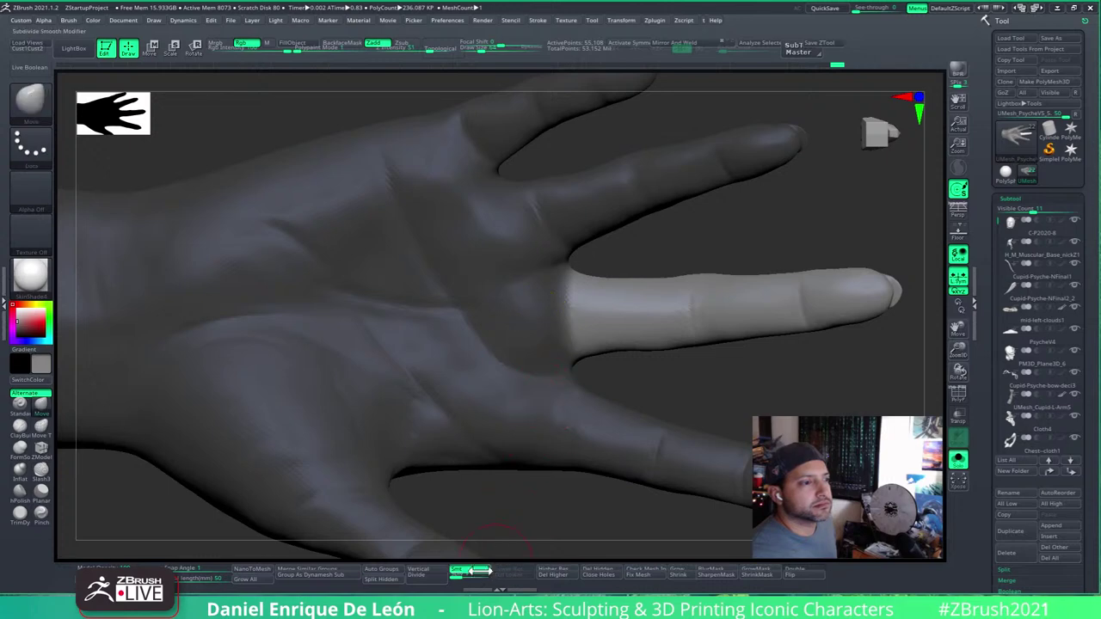
pyautogui.moveTo(480, 570); pyautogui.dragTo(462, 574)
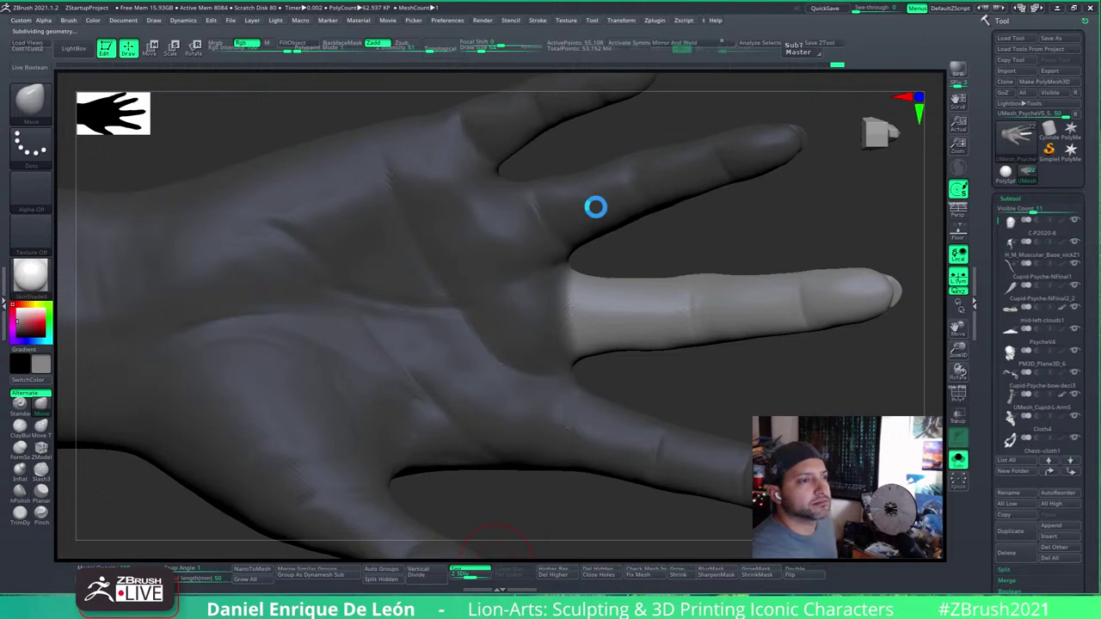
pyautogui.moveTo(595, 207); pyautogui.dragTo(663, 369, button='right')
pyautogui.moveTo(611, 341); pyautogui.dragTo(651, 337, button='right')
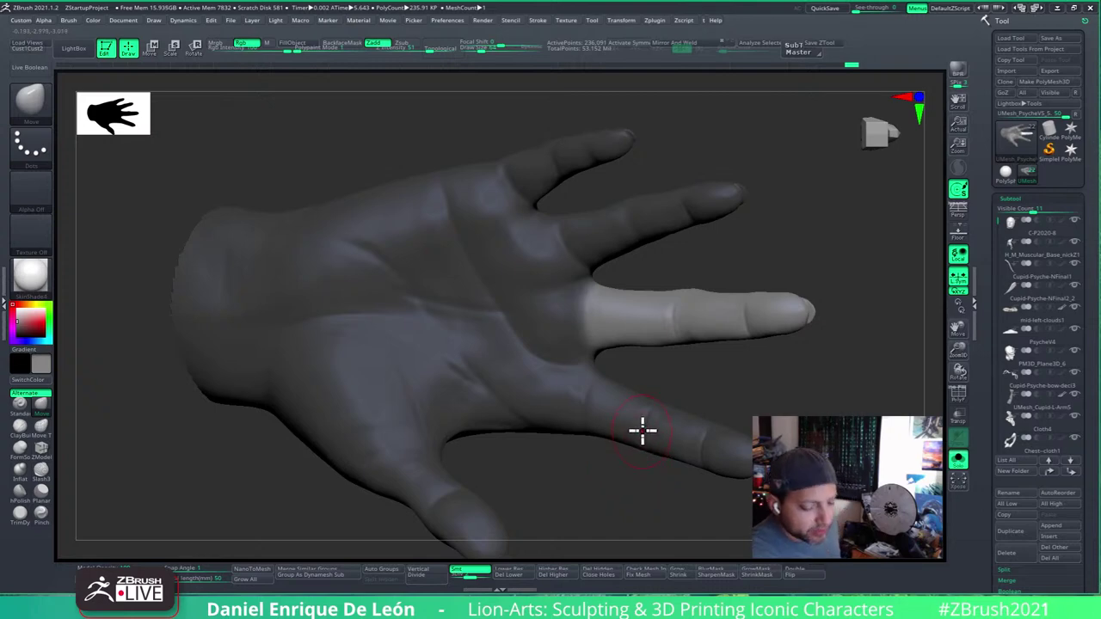
pyautogui.moveTo(661, 354)
pyautogui.mouseDown(button='right')
pyautogui.moveTo(676, 324)
pyautogui.moveTo(602, 369)
pyautogui.moveTo(656, 352)
pyautogui.moveTo(649, 364)
pyautogui.moveTo(665, 386)
pyautogui.moveTo(666, 364)
pyautogui.moveTo(671, 372)
pyautogui.mouseUp(button='right')
# Step: Activate Rotate with the transpose line instead of the gizmo and draw the line from the middle finger's base to its tip
pyautogui.click(194, 47)
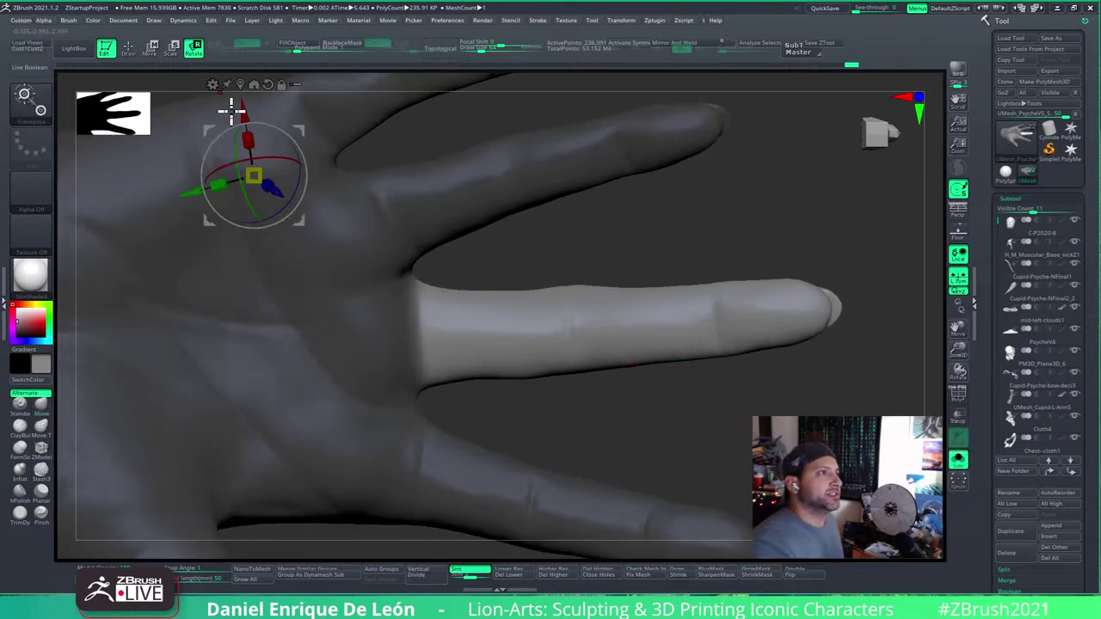
pyautogui.press('y')
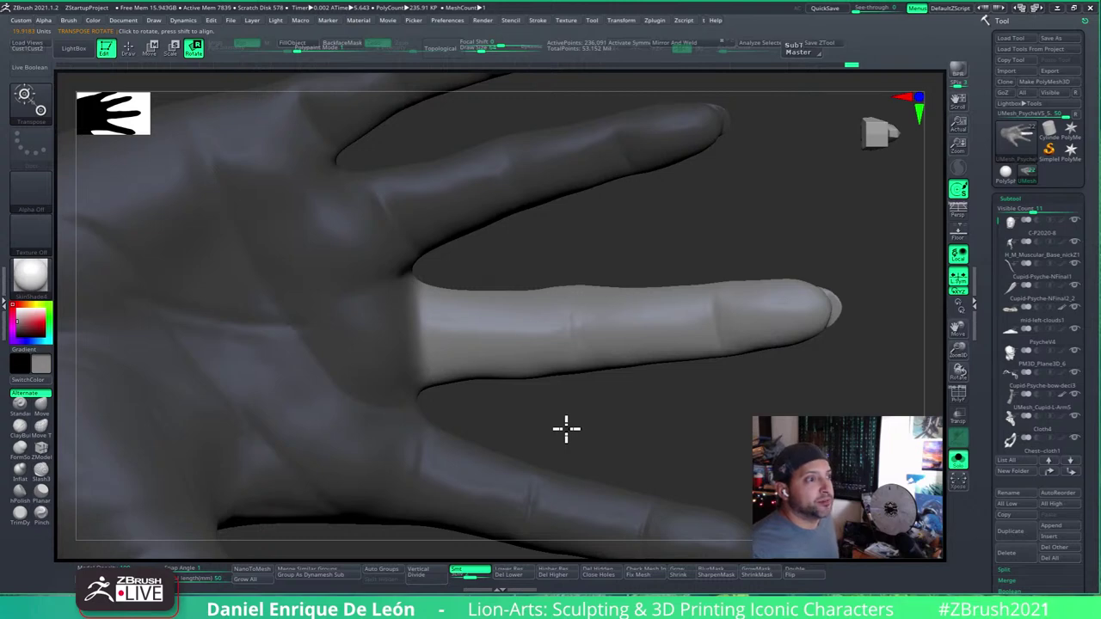
pyautogui.moveTo(415, 329); pyautogui.dragTo(821, 297)
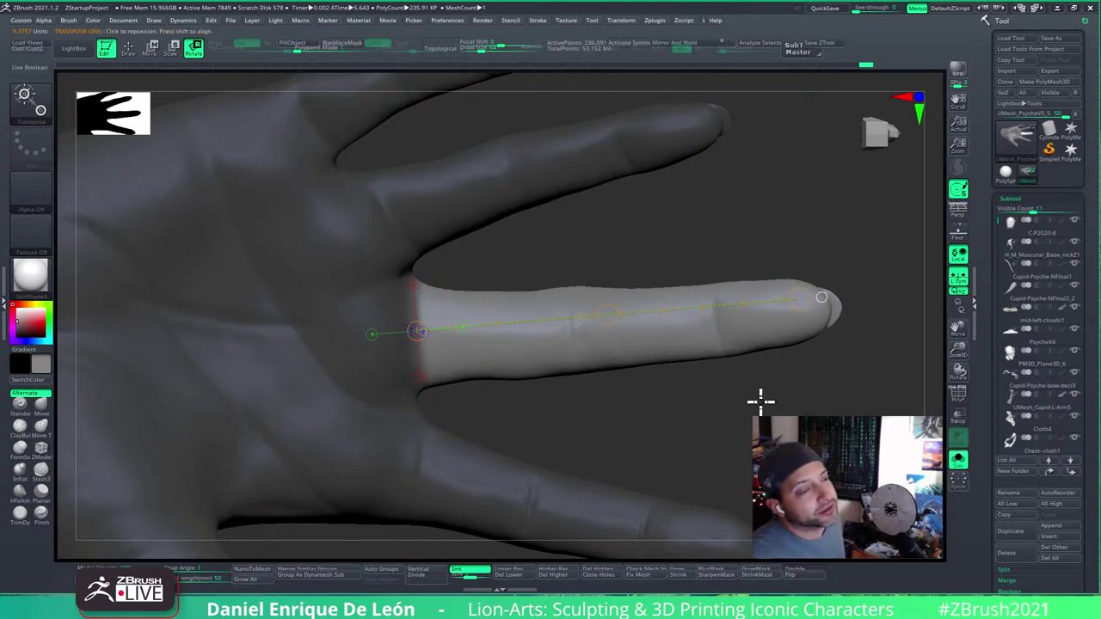
pyautogui.keyDown('alt'); pyautogui.moveTo(761, 378); pyautogui.dragTo(673, 295); pyautogui.keyUp('alt')
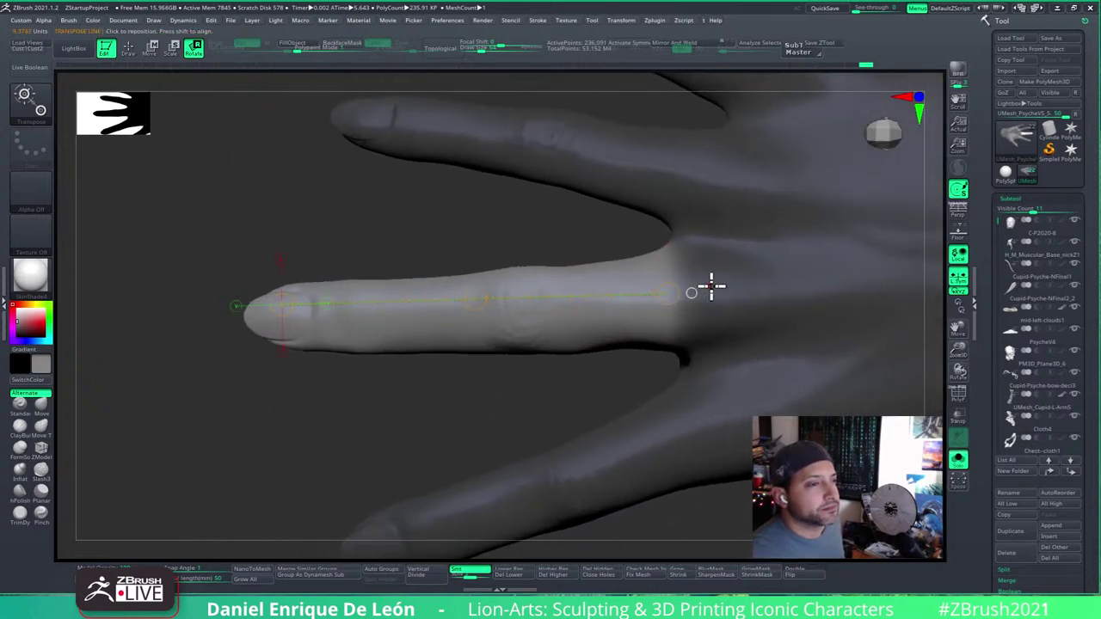
# Step: Mask the middle finger's base segment up to the middle joint, leaving the outer part of the finger free
pyautogui.moveTo(722, 523)
pyautogui.keyDown('ctrl'); pyautogui.mouseDown()
pyautogui.moveTo(710, 226)
pyautogui.moveTo(533, 250)
pyautogui.moveTo(528, 391)
pyautogui.moveTo(654, 516)
pyautogui.mouseUp(); pyautogui.keyUp('ctrl')
pyautogui.moveTo(667, 354); pyautogui.dragTo(580, 332)
pyautogui.moveTo(450, 387)
pyautogui.keyDown('ctrl'); pyautogui.mouseDown()
pyautogui.moveTo(455, 214)
pyautogui.moveTo(492, 245)
pyautogui.moveTo(508, 437)
pyautogui.moveTo(553, 364)
pyautogui.moveTo(519, 344)
pyautogui.moveTo(713, 300)
pyautogui.moveTo(662, 317)
pyautogui.moveTo(700, 325)
pyautogui.moveTo(562, 206)
pyautogui.moveTo(562, 229)
pyautogui.moveTo(688, 337)
pyautogui.mouseUp(); pyautogui.keyUp('ctrl')
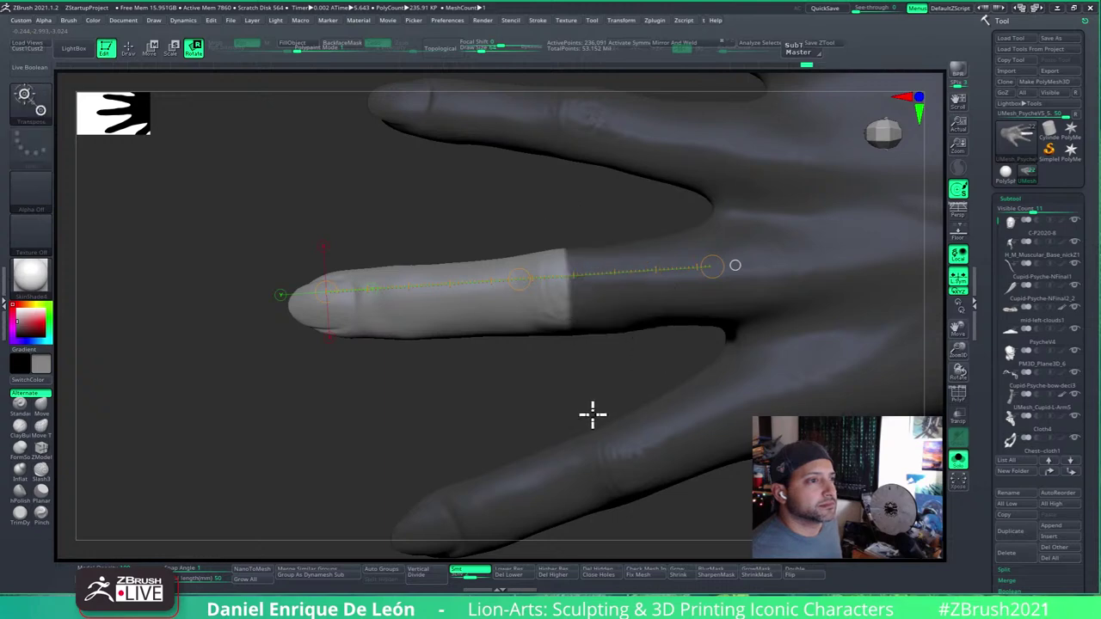
# Step: Soften the mask edge at the middle finger's middle joint for a gradual bend
pyautogui.keyDown('ctrl'); pyautogui.click(772, 291); pyautogui.keyUp('ctrl')
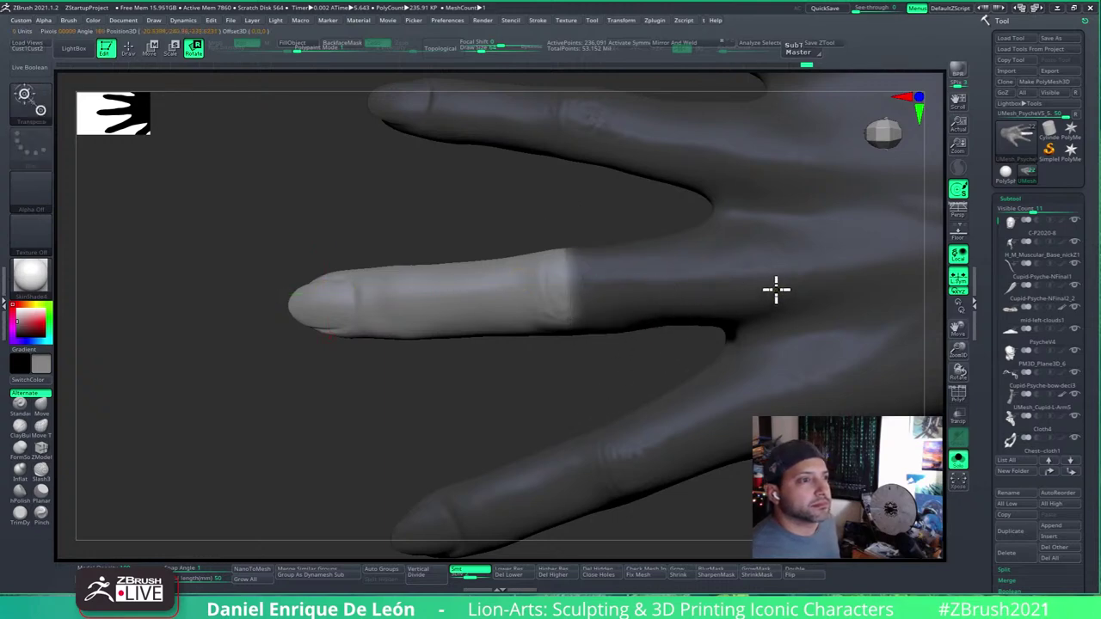
pyautogui.click(780, 289)
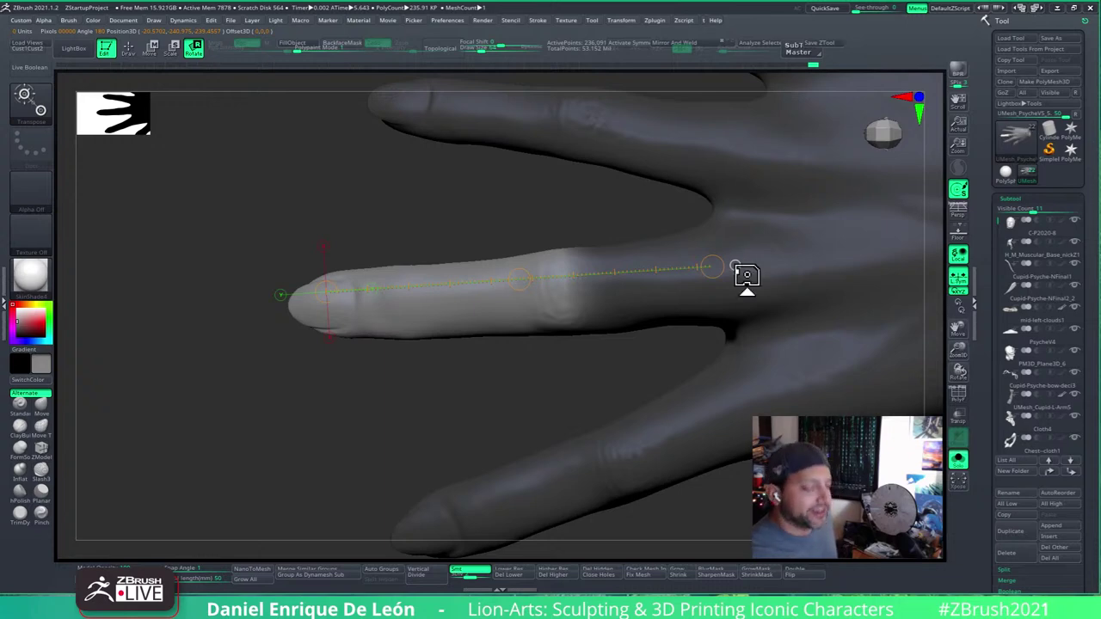
pyautogui.moveTo(592, 321); pyautogui.dragTo(596, 317, button='right')
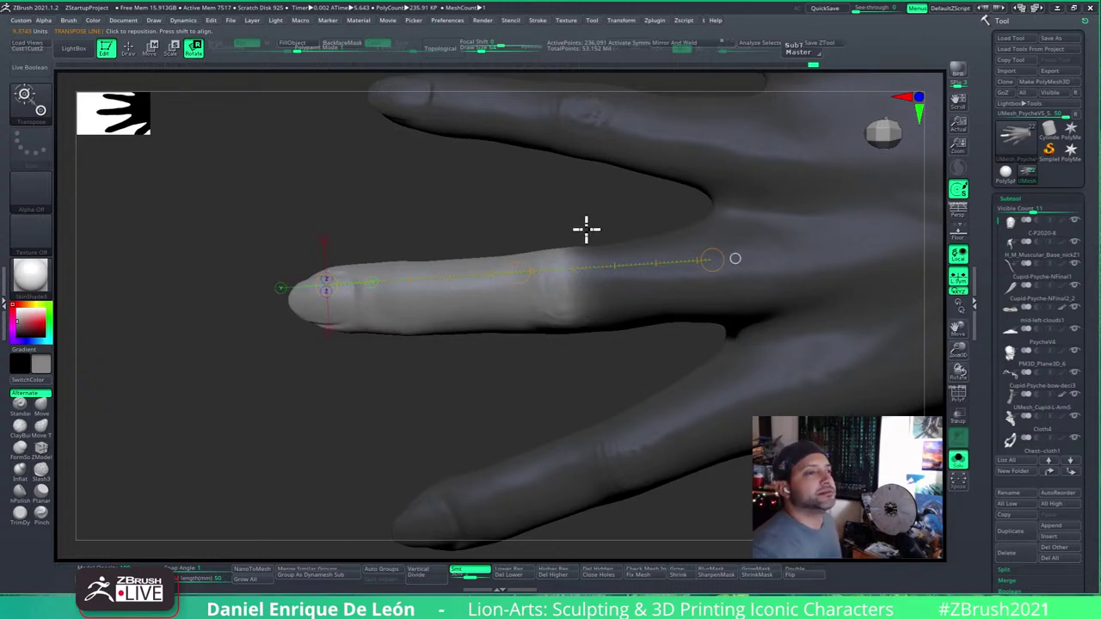
# Step: Rotate the unmasked outer part of the middle finger slightly using a transpose line from its middle joint, and clear the mask
pyautogui.moveTo(577, 287); pyautogui.dragTo(482, 289)
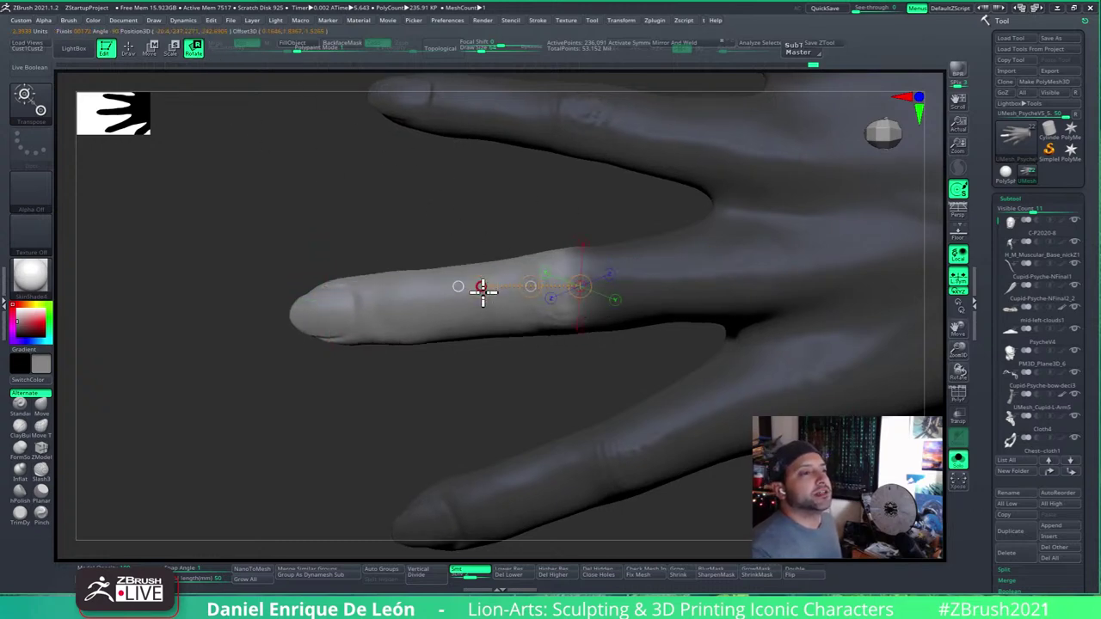
pyautogui.moveTo(729, 270); pyautogui.dragTo(673, 328, button='right')
pyautogui.keyDown('ctrl'); pyautogui.moveTo(650, 237); pyautogui.dragTo(671, 270); pyautogui.keyUp('ctrl')
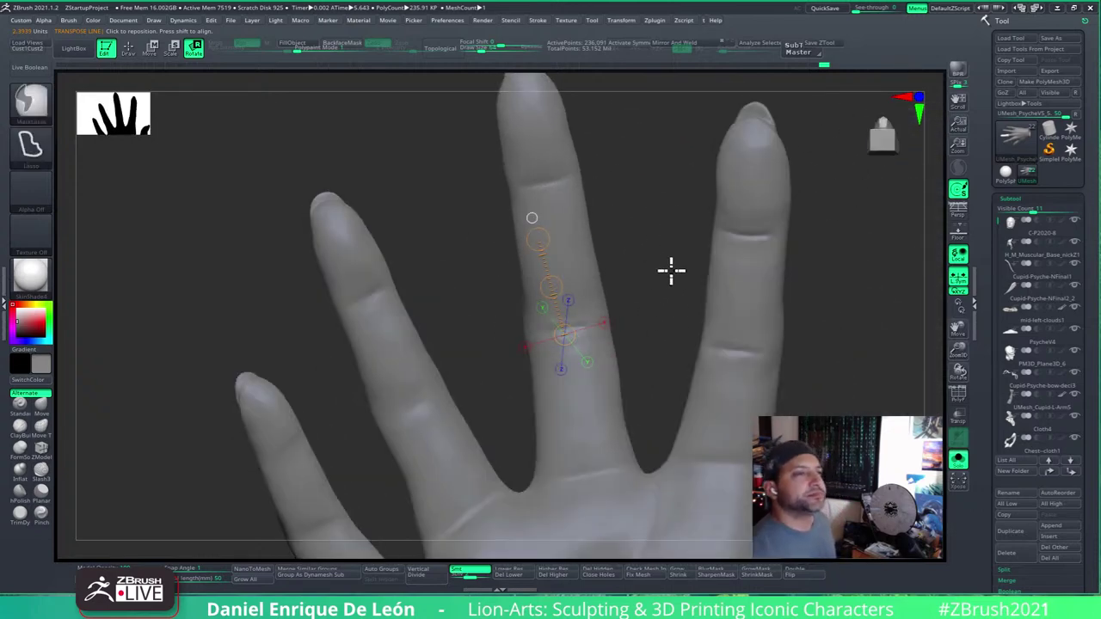
pyautogui.moveTo(603, 400); pyautogui.dragTo(691, 383, button='right')
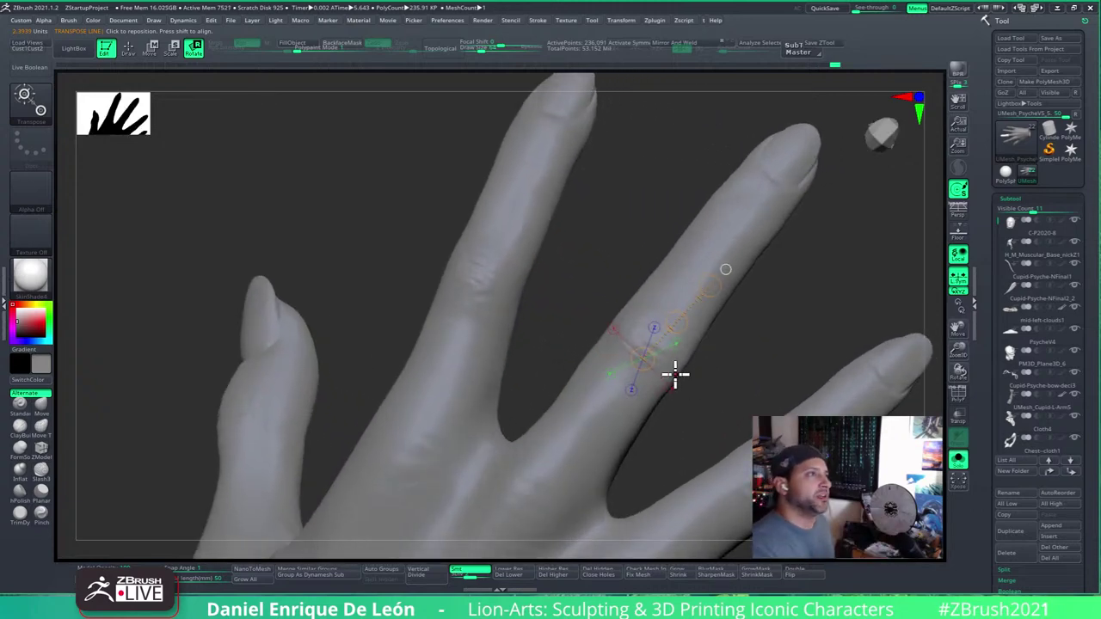
# Step: Return to Draw mode at a higher subdivision level and reshape the middle finger around its middle joint with the Move brush
pyautogui.click(129, 49)
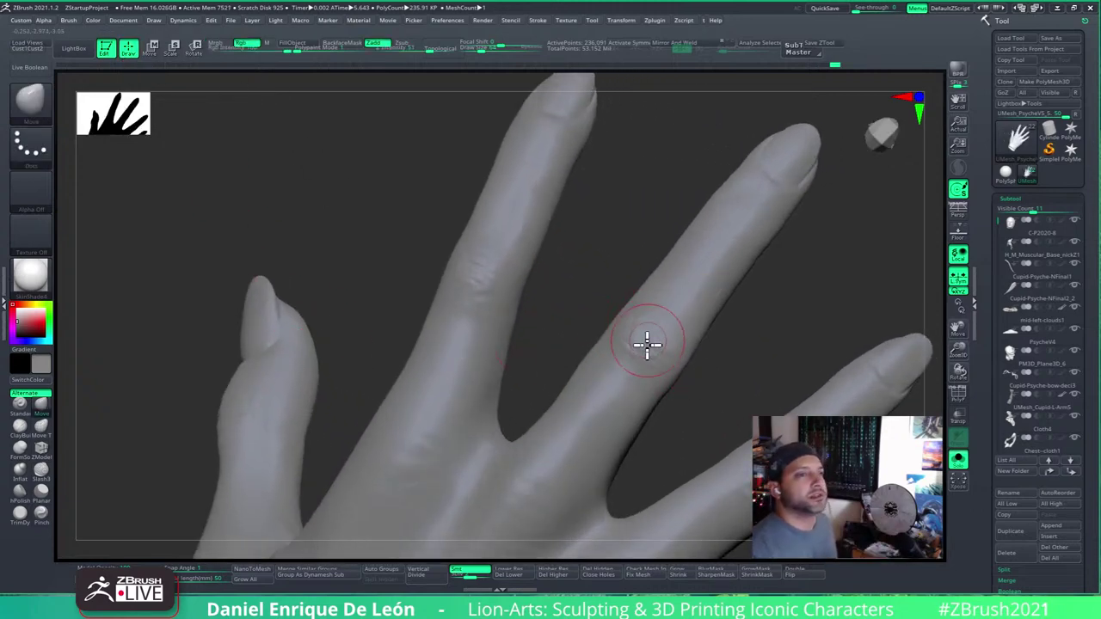
pyautogui.moveTo(644, 341); pyautogui.dragTo(639, 319, button='right')
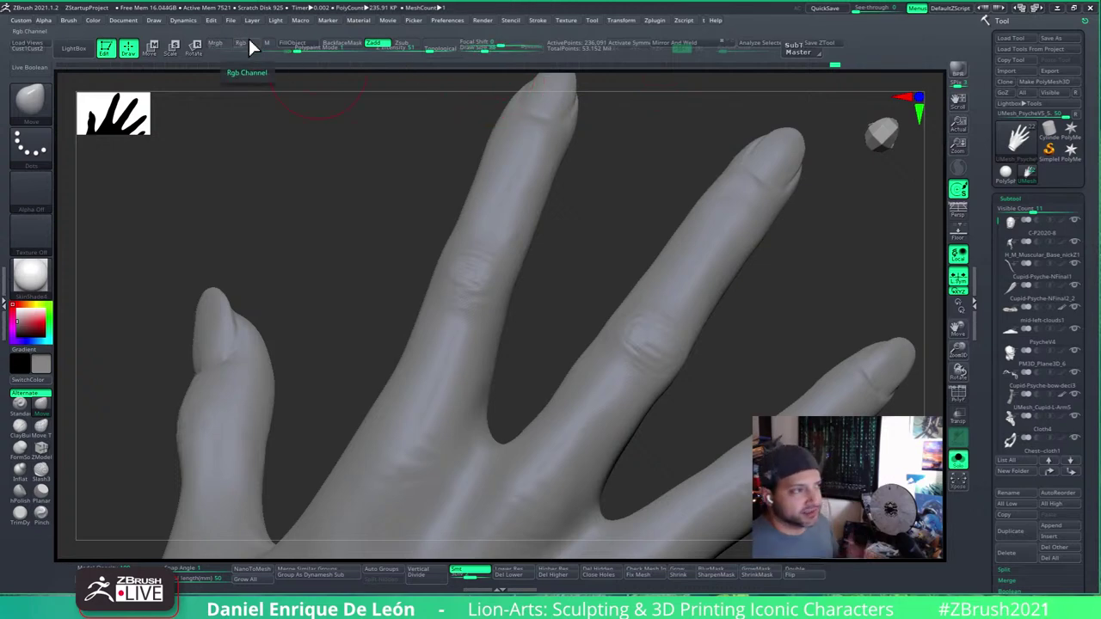
pyautogui.moveTo(665, 324); pyautogui.dragTo(646, 312, button='right')
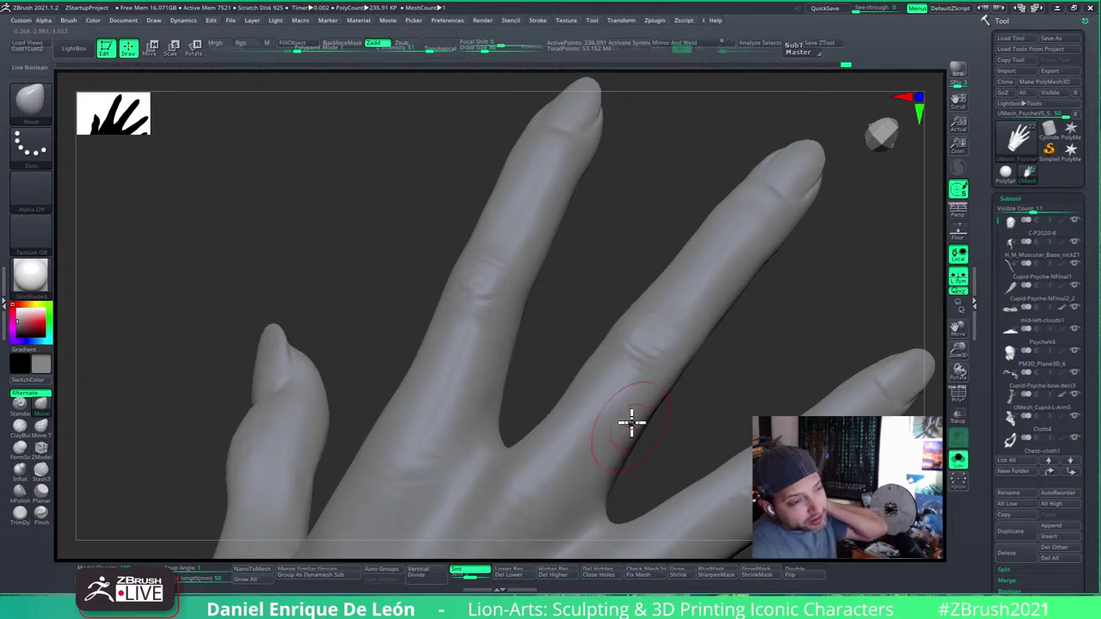
pyautogui.moveTo(668, 363)
pyautogui.mouseDown(button='right')
pyautogui.moveTo(663, 349)
pyautogui.moveTo(717, 408)
pyautogui.moveTo(686, 378)
pyautogui.moveTo(683, 399)
pyautogui.moveTo(691, 338)
pyautogui.moveTo(734, 356)
pyautogui.moveTo(740, 393)
pyautogui.moveTo(720, 375)
pyautogui.moveTo(733, 338)
pyautogui.moveTo(700, 295)
pyautogui.moveTo(729, 371)
pyautogui.moveTo(735, 330)
pyautogui.moveTo(768, 321)
pyautogui.moveTo(769, 290)
pyautogui.mouseUp(button='right')
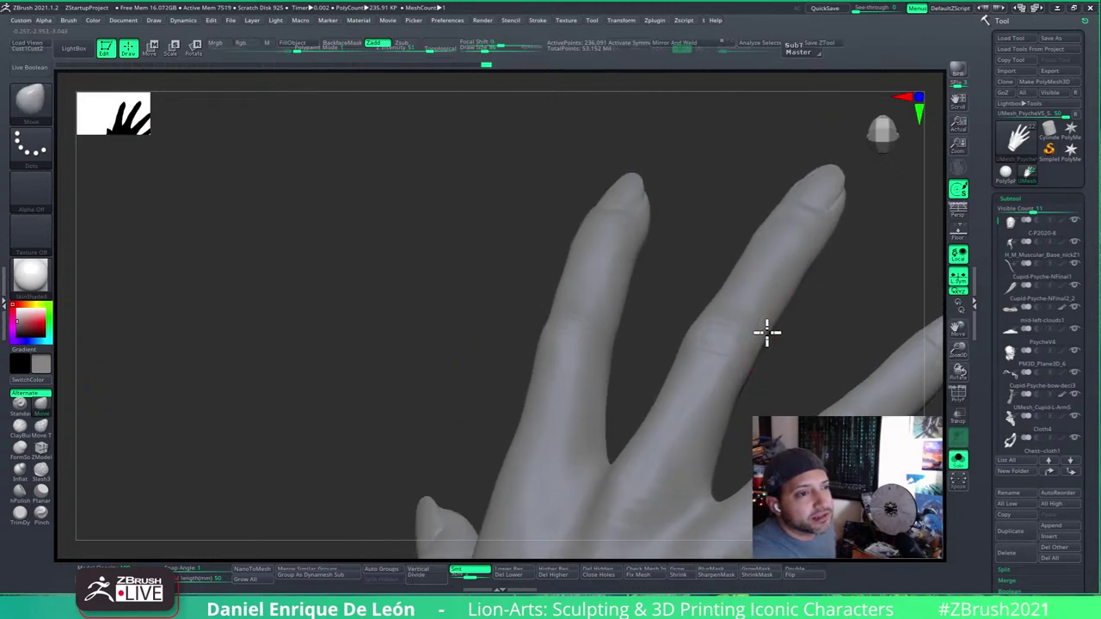
pyautogui.moveTo(767, 329)
pyautogui.mouseDown(button='right')
pyautogui.moveTo(754, 284)
pyautogui.moveTo(708, 319)
pyautogui.moveTo(703, 241)
pyautogui.moveTo(730, 287)
pyautogui.moveTo(676, 304)
pyautogui.moveTo(720, 298)
pyautogui.moveTo(685, 285)
pyautogui.moveTo(713, 281)
pyautogui.moveTo(706, 290)
pyautogui.moveTo(729, 323)
pyautogui.moveTo(695, 290)
pyautogui.mouseUp(button='right')
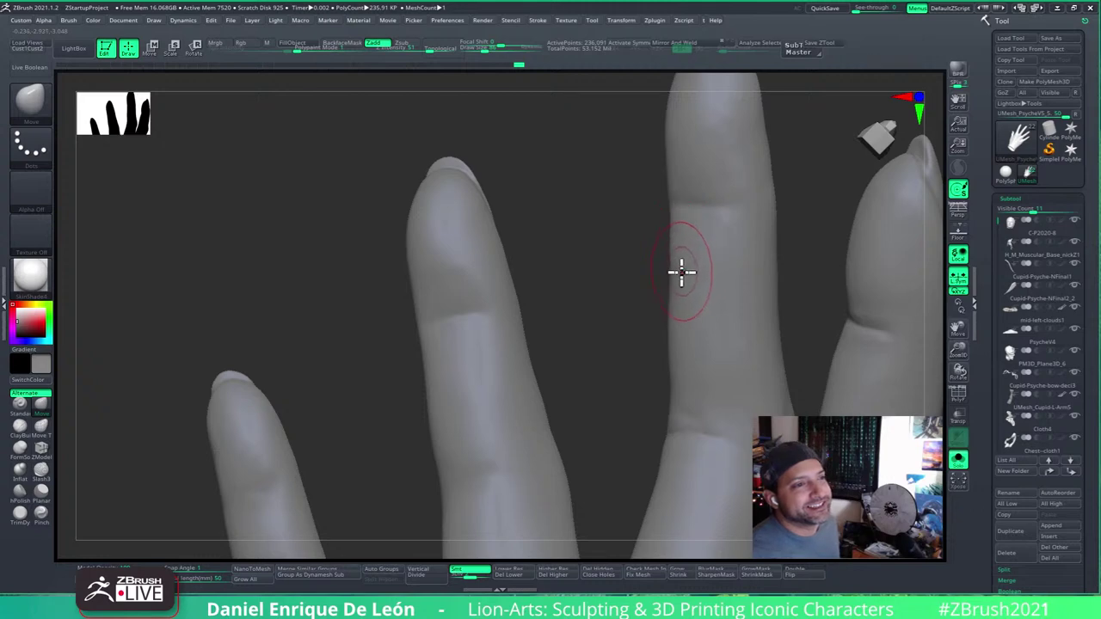
# Step: Smooth and reshape the sides of the middle finger's middle segment from the palm side
pyautogui.moveTo(680, 275)
pyautogui.mouseDown(button='right')
pyautogui.moveTo(715, 255)
pyautogui.moveTo(680, 255)
pyautogui.mouseUp(button='right')
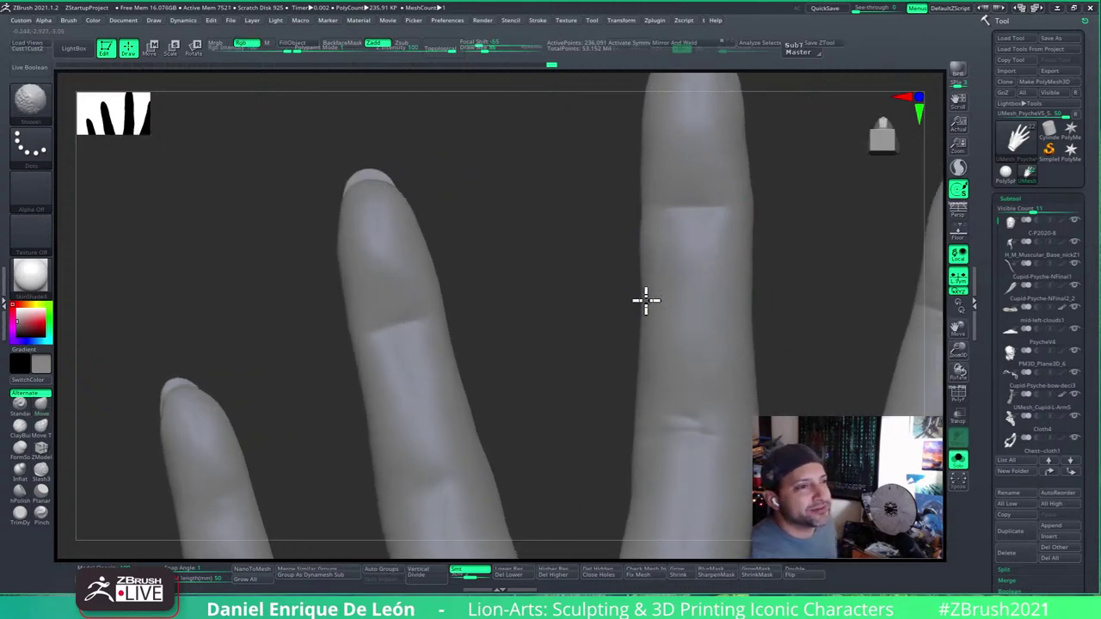
pyautogui.keyDown('shift'); pyautogui.moveTo(646, 300); pyautogui.dragTo(648, 308); pyautogui.keyUp('shift')
pyautogui.keyDown('shift'); pyautogui.moveTo(646, 257); pyautogui.dragTo(643, 285); pyautogui.keyUp('shift')
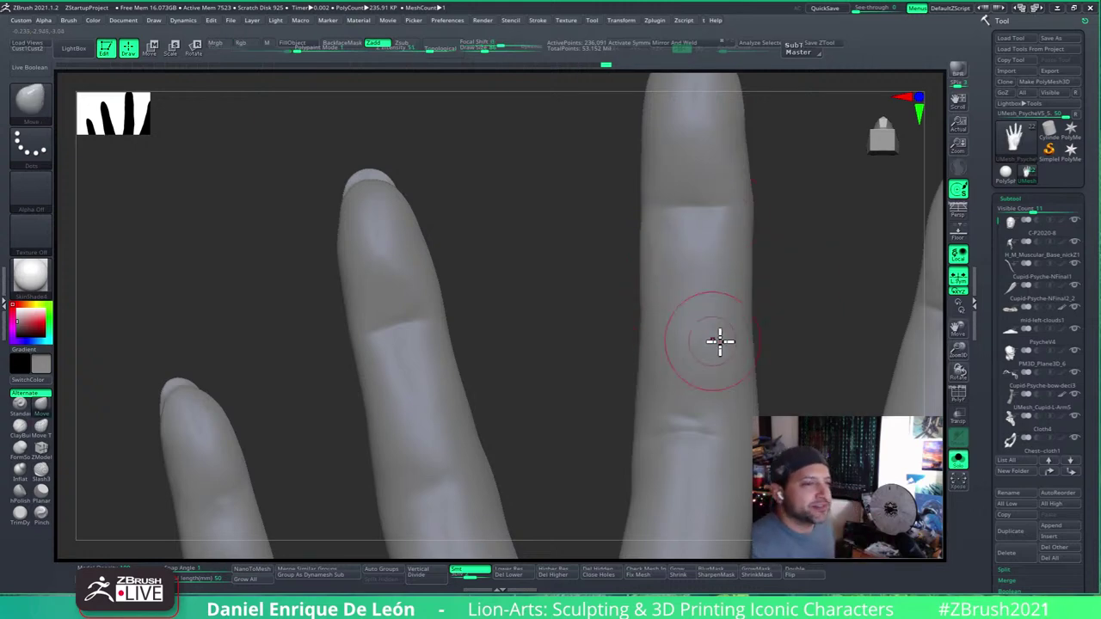
pyautogui.moveTo(717, 339)
pyautogui.mouseDown(button='right')
pyautogui.moveTo(732, 334)
pyautogui.moveTo(722, 379)
pyautogui.moveTo(684, 398)
pyautogui.moveTo(717, 413)
pyautogui.moveTo(680, 405)
pyautogui.moveTo(695, 395)
pyautogui.mouseUp(button='right')
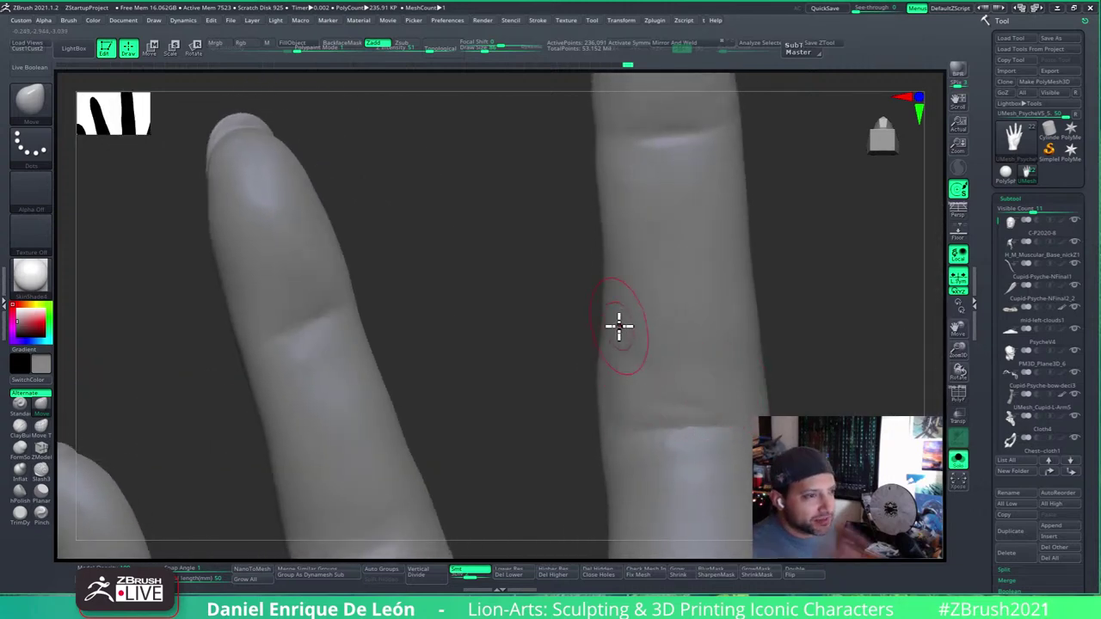
pyautogui.keyDown('shift'); pyautogui.moveTo(688, 288); pyautogui.dragTo(640, 258); pyautogui.keyUp('shift')
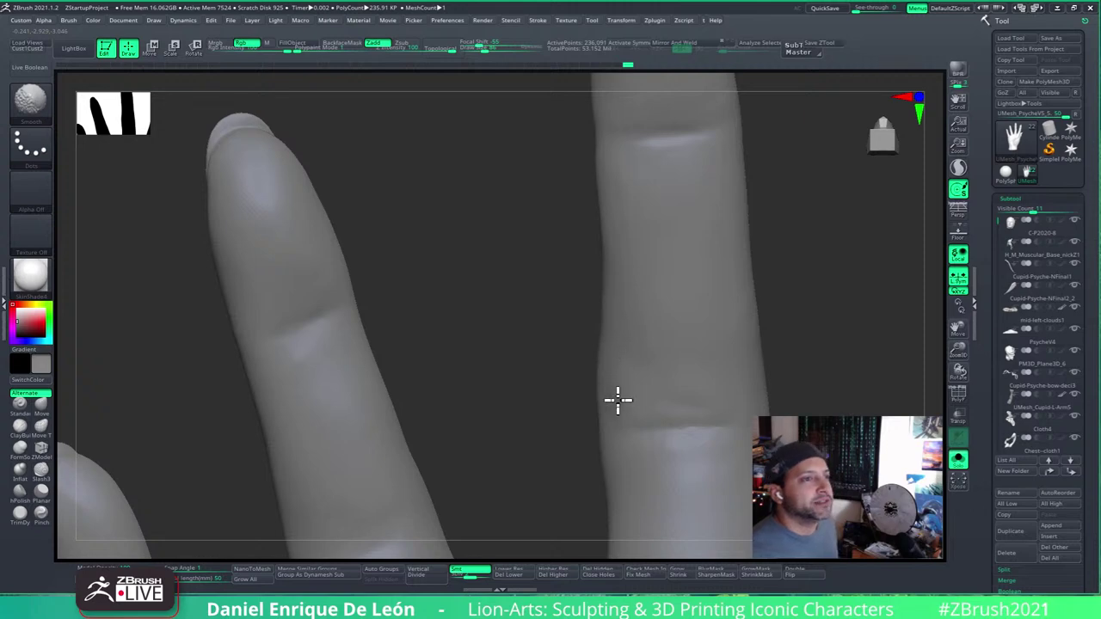
pyautogui.moveTo(708, 312)
pyautogui.mouseDown(button='right')
pyautogui.moveTo(717, 244)
pyautogui.moveTo(669, 325)
pyautogui.moveTo(634, 283)
pyautogui.moveTo(639, 201)
pyautogui.mouseUp(button='right')
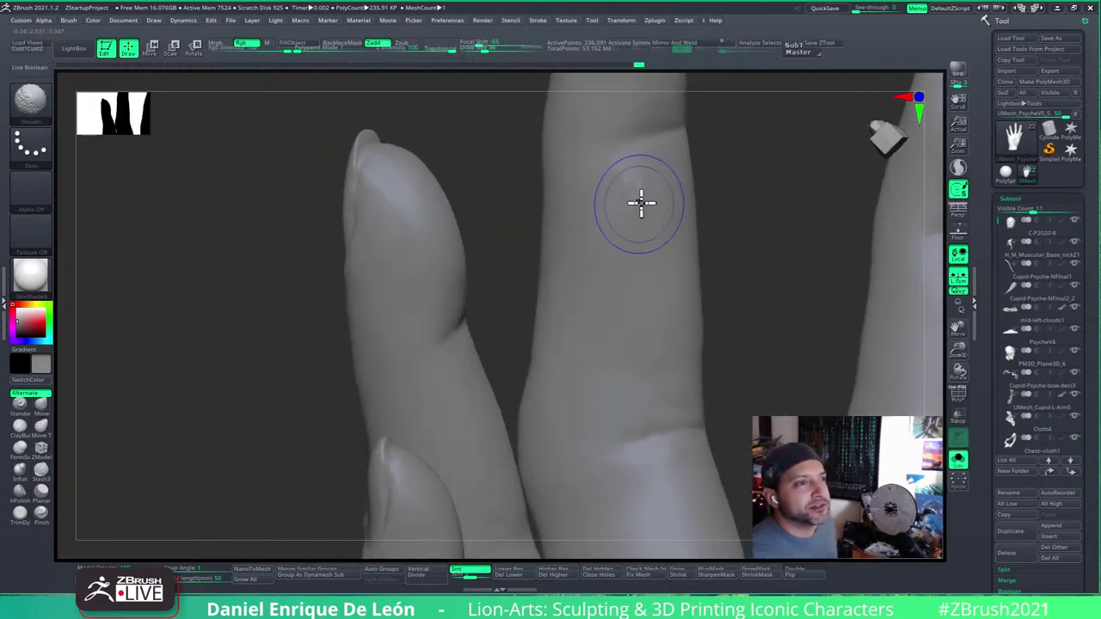
pyautogui.moveTo(650, 312)
pyautogui.mouseDown(button='right')
pyautogui.moveTo(642, 277)
pyautogui.moveTo(663, 273)
pyautogui.moveTo(636, 252)
pyautogui.moveTo(680, 293)
pyautogui.moveTo(651, 322)
pyautogui.moveTo(666, 305)
pyautogui.moveTo(657, 375)
pyautogui.moveTo(660, 288)
pyautogui.moveTo(608, 340)
pyautogui.mouseUp(button='right')
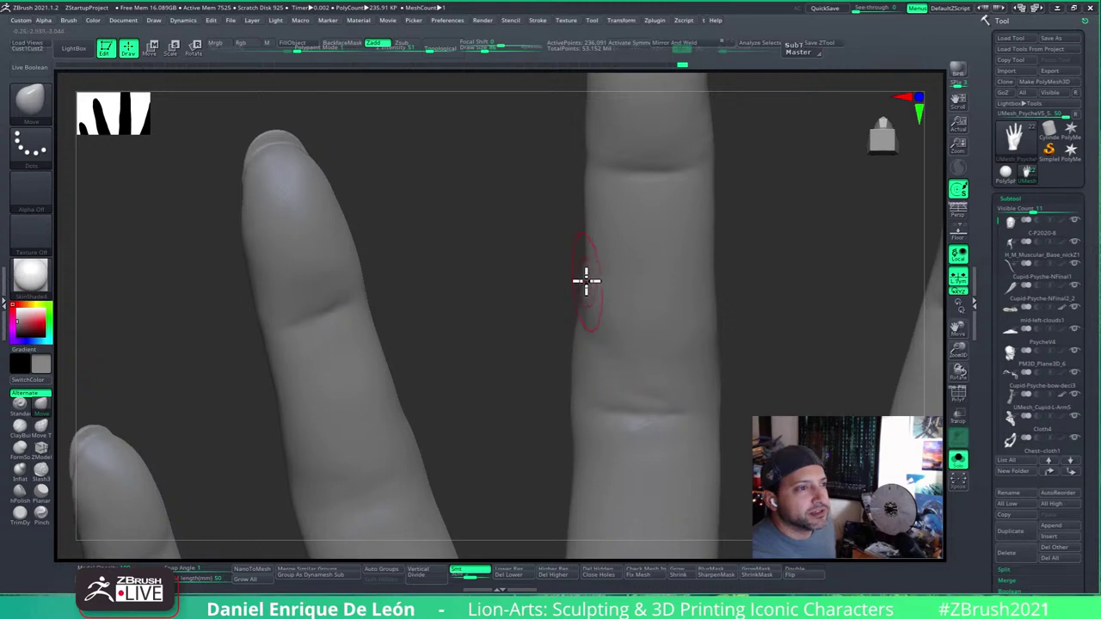
pyautogui.keyDown('shift'); pyautogui.moveTo(601, 338); pyautogui.dragTo(588, 272); pyautogui.keyUp('shift')
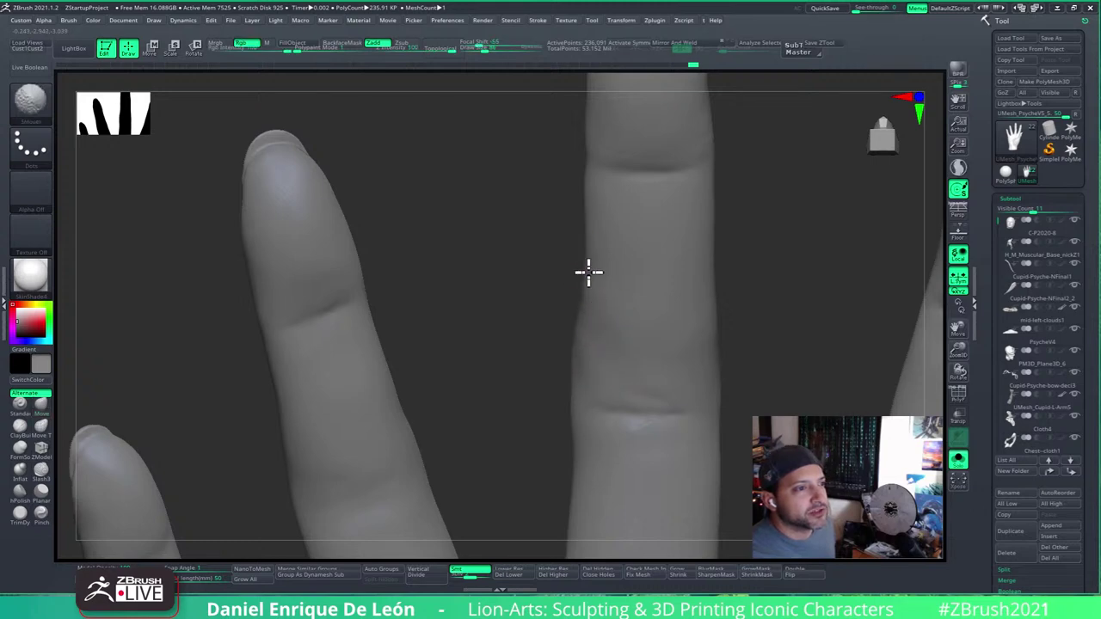
# Step: Select the Move brush and adjust the middle finger's knuckle from the side and back of the hand
pyautogui.press('b')
pyautogui.press('m')
pyautogui.press('v')
pyautogui.moveTo(639, 319)
pyautogui.mouseDown(button='right')
pyautogui.moveTo(695, 342)
pyautogui.moveTo(641, 356)
pyautogui.moveTo(645, 390)
pyautogui.moveTo(671, 317)
pyautogui.moveTo(659, 405)
pyautogui.moveTo(681, 373)
pyautogui.moveTo(653, 358)
pyautogui.moveTo(634, 384)
pyautogui.moveTo(602, 358)
pyautogui.mouseUp(button='right')
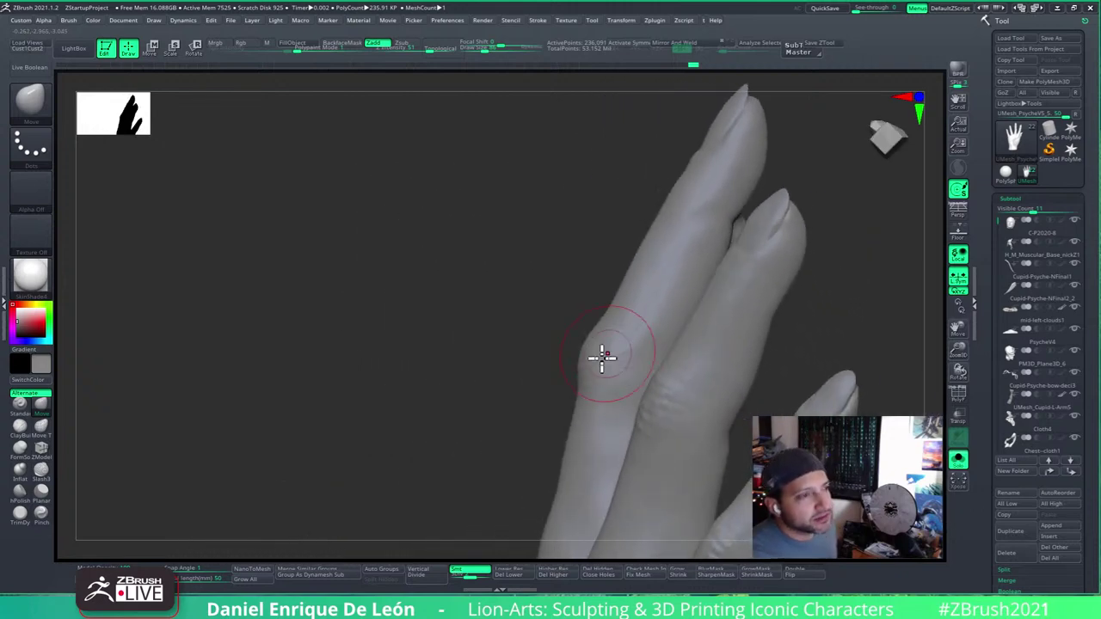
pyautogui.moveTo(575, 401)
pyautogui.mouseDown(button='right')
pyautogui.moveTo(634, 398)
pyautogui.moveTo(634, 321)
pyautogui.moveTo(653, 367)
pyautogui.moveTo(641, 376)
pyautogui.moveTo(644, 418)
pyautogui.moveTo(645, 347)
pyautogui.moveTo(600, 277)
pyautogui.moveTo(602, 314)
pyautogui.moveTo(663, 318)
pyautogui.mouseUp(button='right')
pyautogui.press('ctrl')
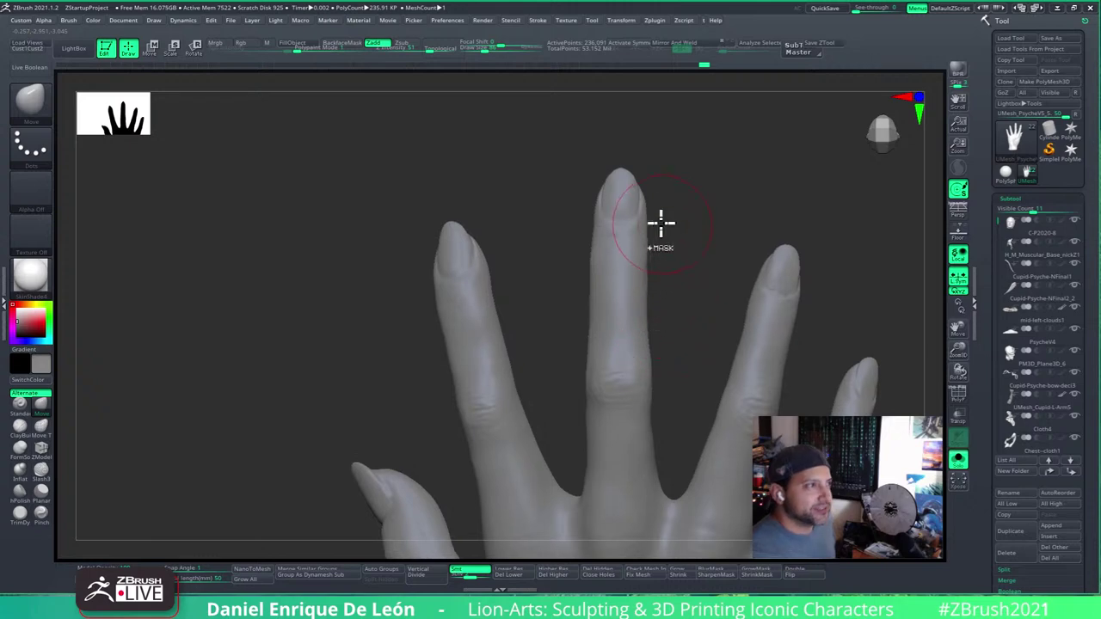
pyautogui.moveTo(569, 129)
pyautogui.keyDown('ctrl'); pyautogui.mouseDown()
pyautogui.moveTo(683, 177)
pyautogui.moveTo(688, 374)
pyautogui.moveTo(561, 394)
pyautogui.mouseUp(); pyautogui.keyUp('ctrl')
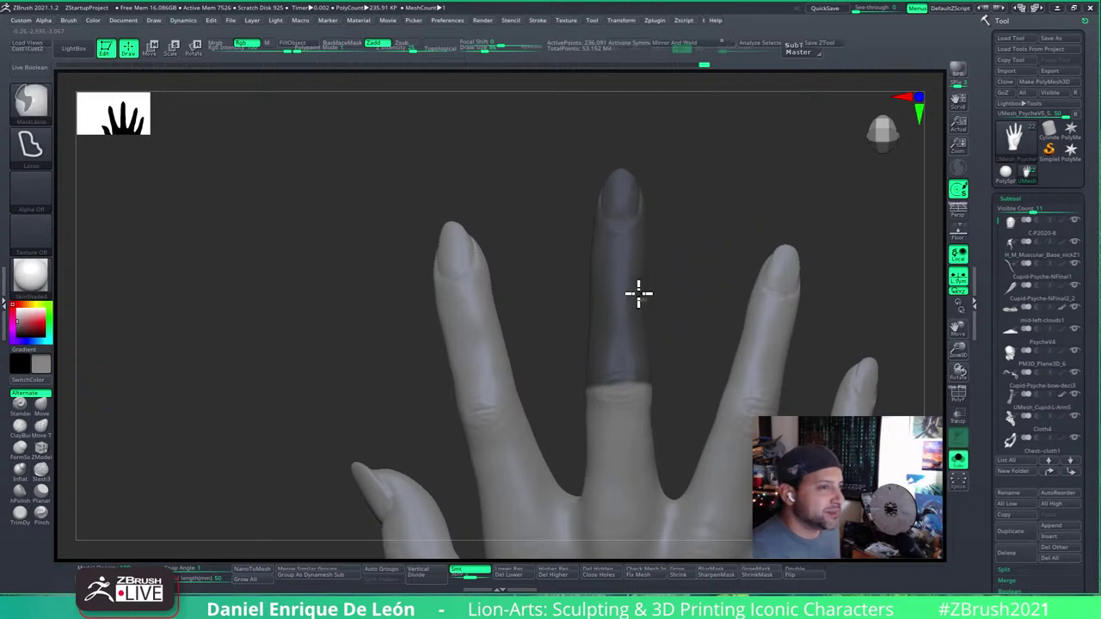
pyautogui.moveTo(619, 302)
pyautogui.mouseDown(button='right')
pyautogui.moveTo(755, 299)
pyautogui.moveTo(678, 332)
pyautogui.mouseUp(button='right')
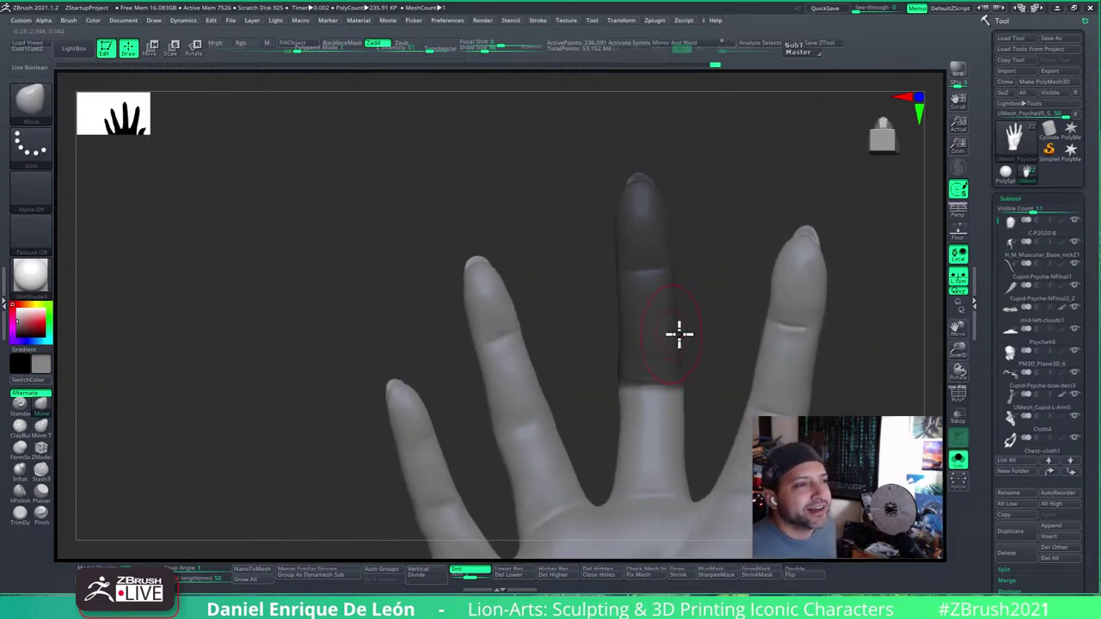
pyautogui.keyDown('ctrl'); pyautogui.click(735, 300); pyautogui.keyUp('ctrl')
pyautogui.moveTo(735, 300); pyautogui.dragTo(637, 281, button='right')
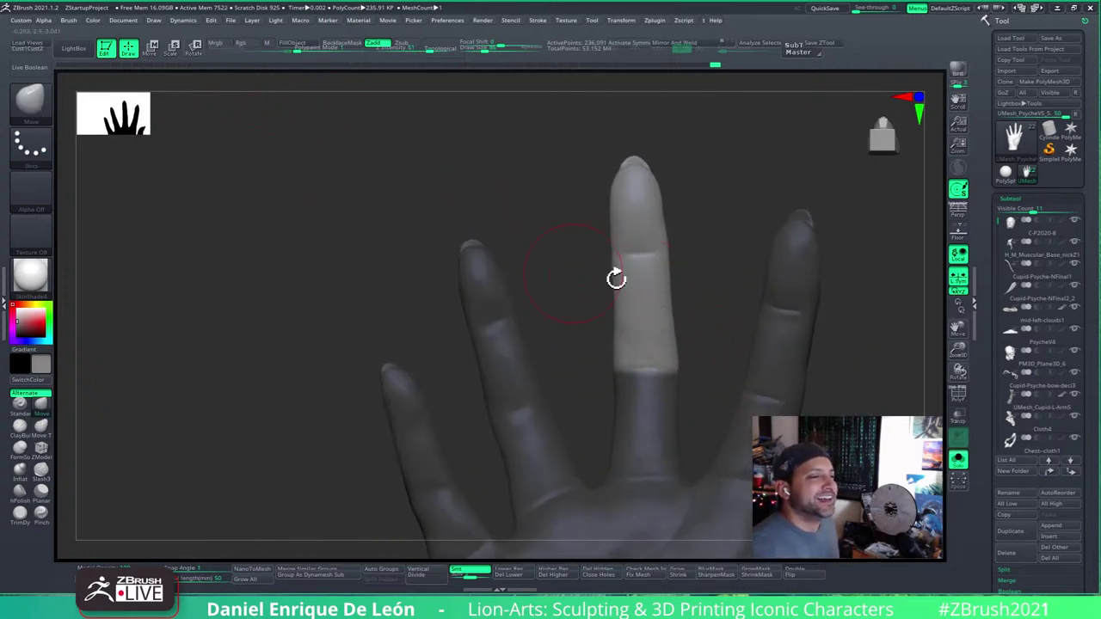
pyautogui.moveTo(655, 320); pyautogui.dragTo(696, 332, button='right')
pyautogui.keyDown('ctrl'); pyautogui.moveTo(705, 318); pyautogui.dragTo(738, 355); pyautogui.keyUp('ctrl')
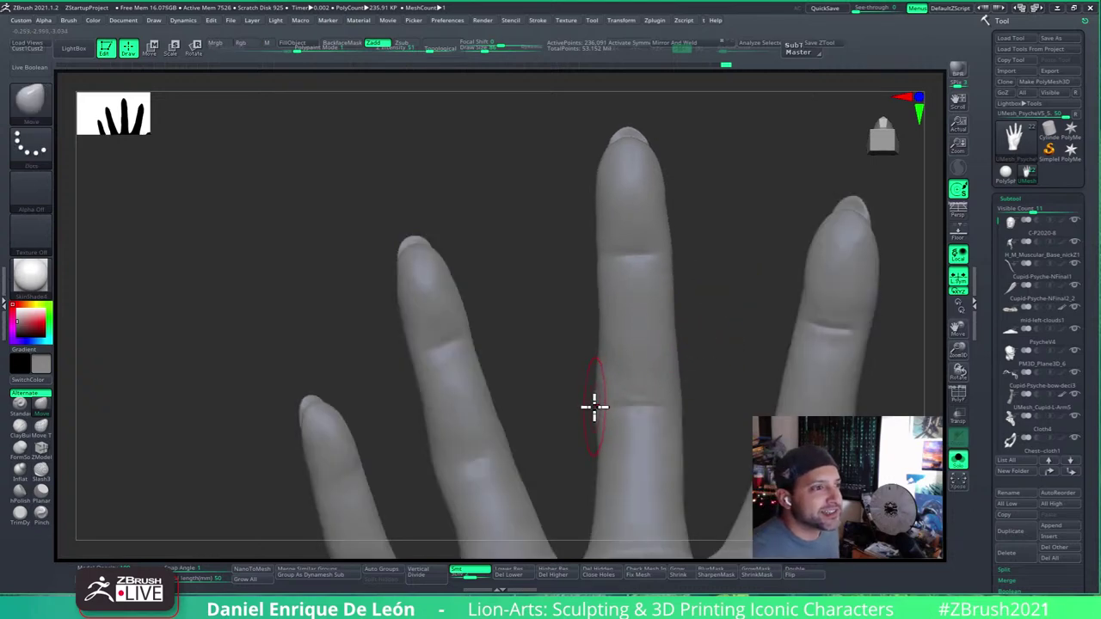
# Step: Refine the contour on both sides of the middle finger's middle joint with the Move brush
pyautogui.moveTo(610, 398)
pyautogui.mouseDown(button='right')
pyautogui.moveTo(653, 370)
pyautogui.moveTo(570, 410)
pyautogui.moveTo(600, 421)
pyautogui.mouseUp(button='right')
pyautogui.moveTo(587, 375)
pyautogui.mouseDown(button='right')
pyautogui.moveTo(616, 371)
pyautogui.moveTo(586, 355)
pyautogui.mouseUp(button='right')
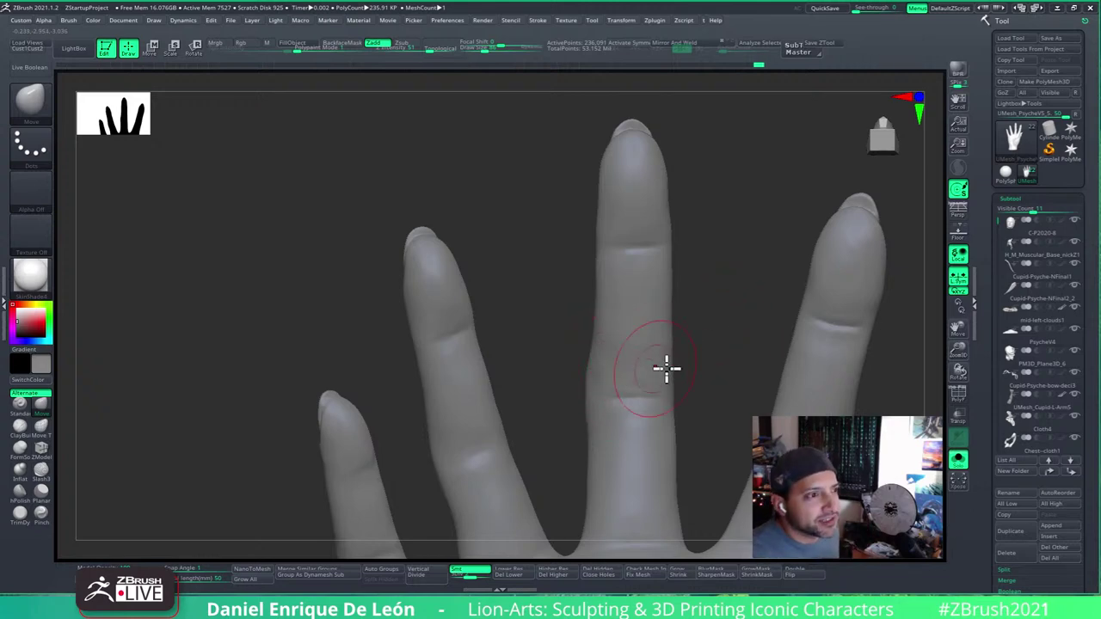
pyautogui.moveTo(666, 368)
pyautogui.mouseDown(button='right')
pyautogui.moveTo(654, 369)
pyautogui.moveTo(661, 393)
pyautogui.moveTo(681, 386)
pyautogui.moveTo(663, 419)
pyautogui.mouseUp(button='right')
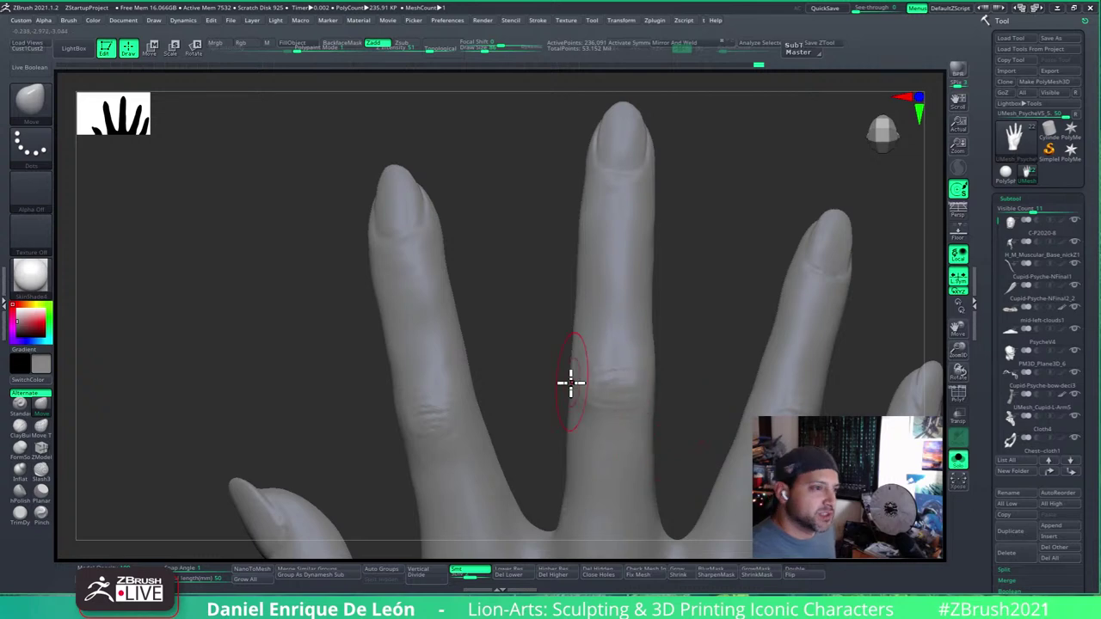
pyautogui.moveTo(578, 388)
pyautogui.mouseDown(button='right')
pyautogui.moveTo(649, 350)
pyautogui.moveTo(650, 376)
pyautogui.moveTo(194, 292)
pyautogui.mouseUp(button='right')
# Step: Switch the active tool from the hand sculpture to the PolySphere and frame it in the canvas
pyautogui.keyDown('ctrl'); pyautogui.keyDown('shift'); pyautogui.click(30, 99); pyautogui.keyUp('shift'); pyautogui.keyUp('ctrl')
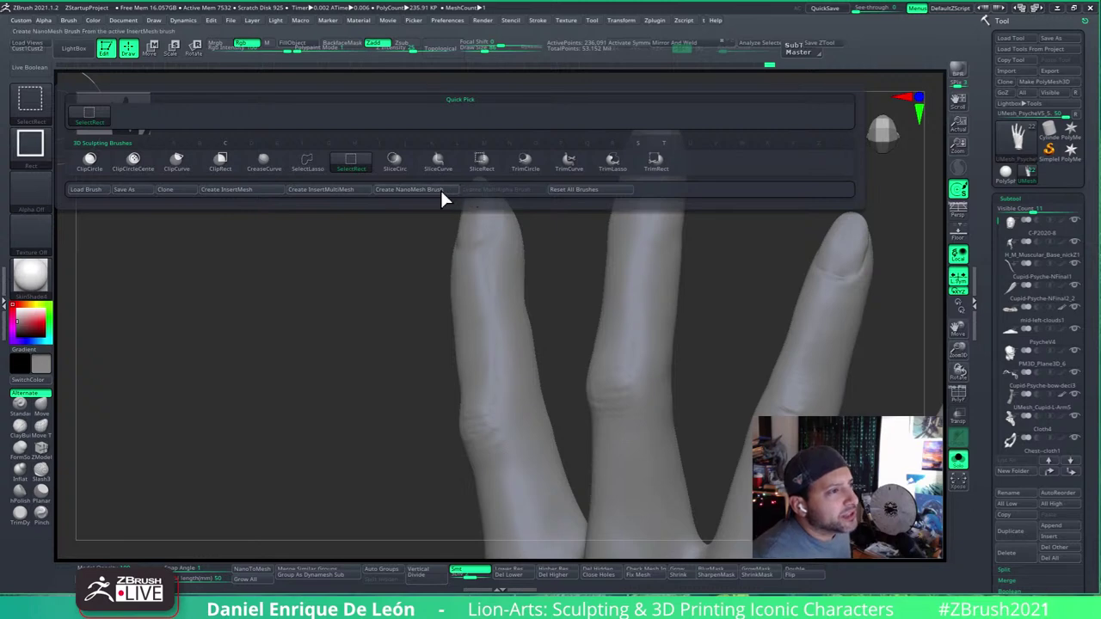
pyautogui.moveTo(516, 221)
pyautogui.mouseDown(button='right')
pyautogui.moveTo(707, 388)
pyautogui.moveTo(666, 393)
pyautogui.moveTo(706, 376)
pyautogui.moveTo(919, 390)
pyautogui.mouseUp(button='right')
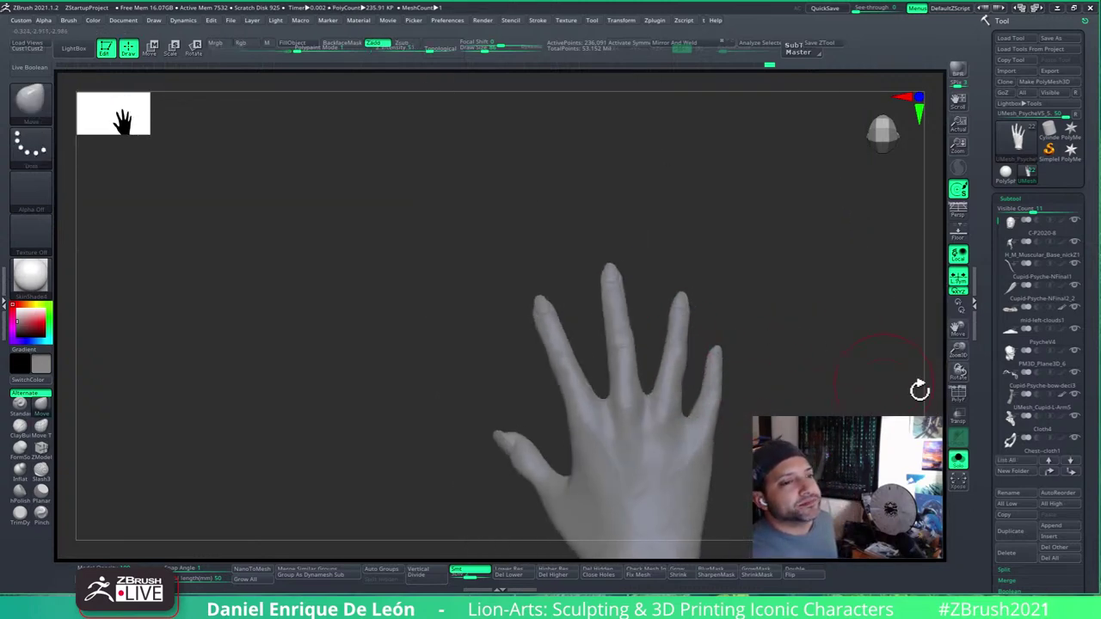
pyautogui.click(1069, 130)
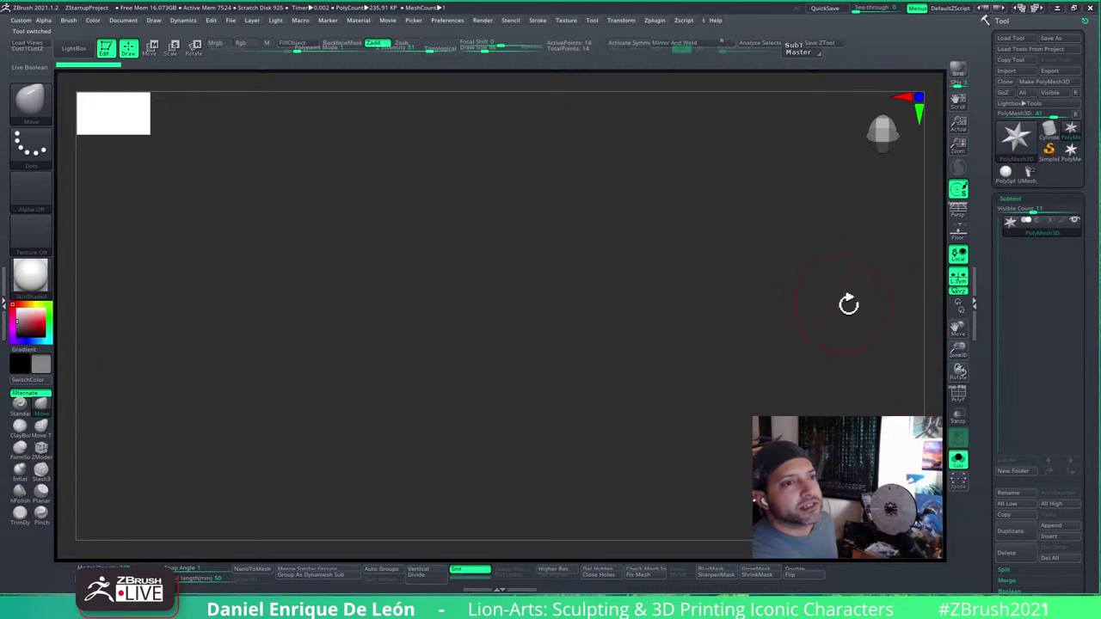
pyautogui.click(1006, 172)
pyautogui.keyDown('ctrl'); pyautogui.moveTo(750, 389); pyautogui.dragTo(776, 251, button='right'); pyautogui.keyUp('ctrl')
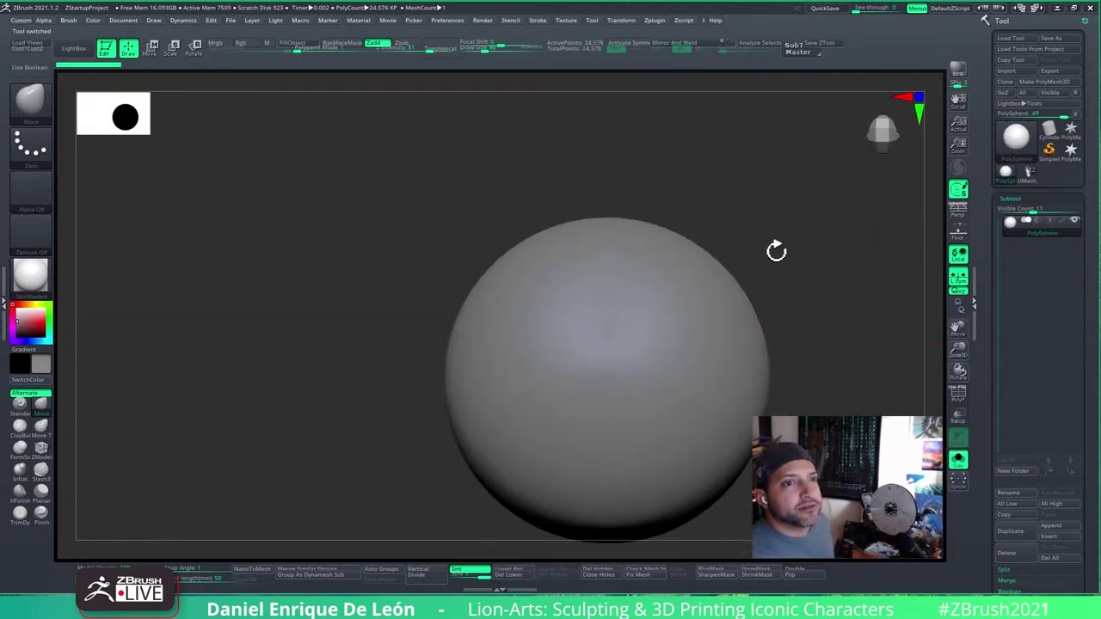
pyautogui.click(1032, 171)
pyautogui.click(1005, 173)
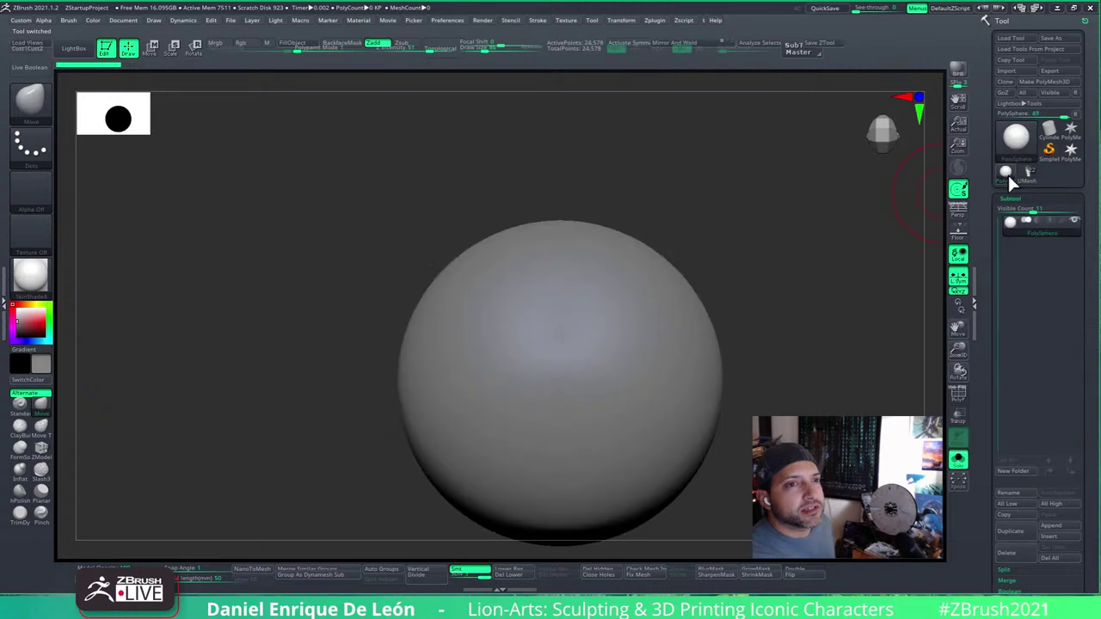
pyautogui.keyDown('alt'); pyautogui.moveTo(700, 284); pyautogui.dragTo(668, 233, button='right'); pyautogui.keyUp('alt')
# Step: Show the sphere's polyframe and the floor, turn off Local rotation and align the view to the front
pyautogui.click(961, 398)
pyautogui.keyDown('ctrl'); pyautogui.moveTo(808, 371); pyautogui.dragTo(734, 375, button='right'); pyautogui.keyUp('ctrl')
pyautogui.click(958, 232)
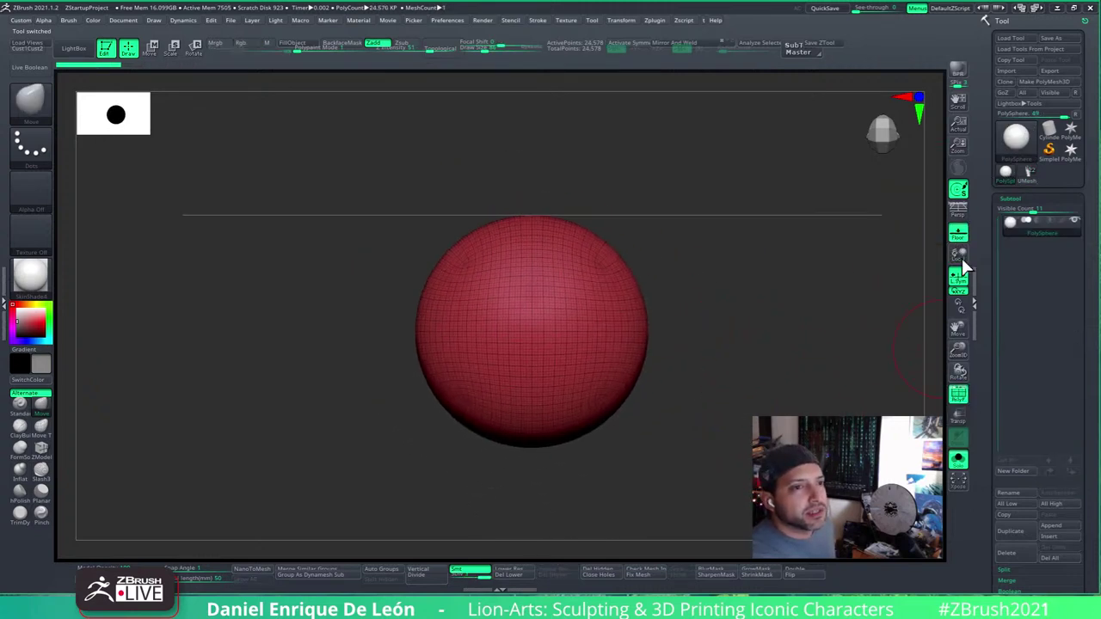
pyautogui.moveTo(825, 241); pyautogui.dragTo(746, 303)
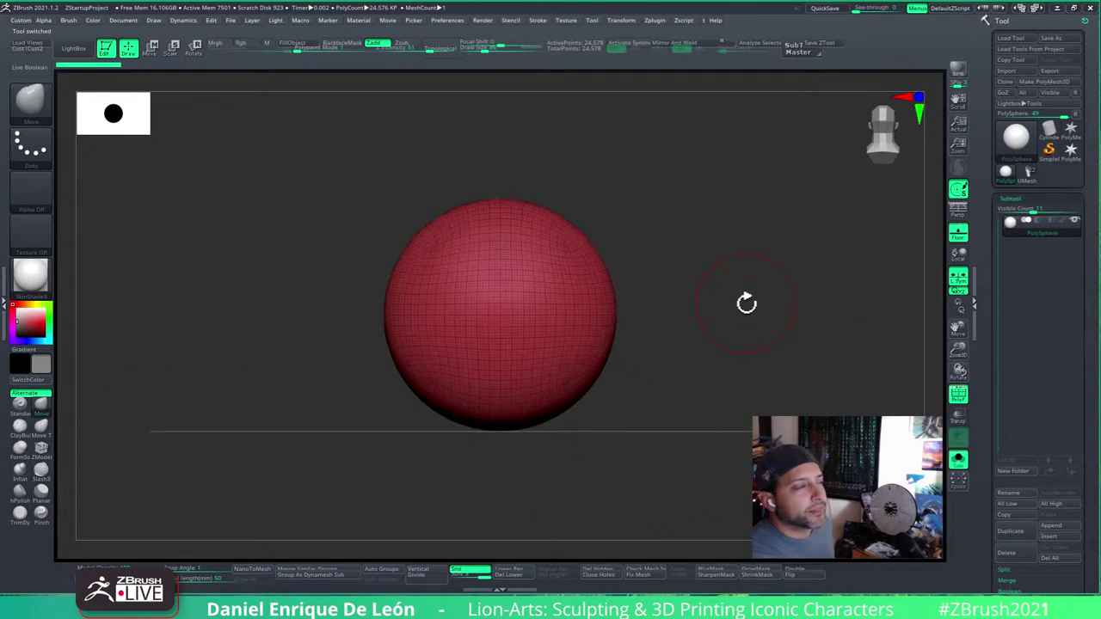
# Step: Try pulling the top of the sphere upward with the Move brush
pyautogui.click(151, 49)
pyautogui.keyDown('alt'); pyautogui.moveTo(504, 295); pyautogui.dragTo(518, 301, button='right'); pyautogui.keyUp('alt')
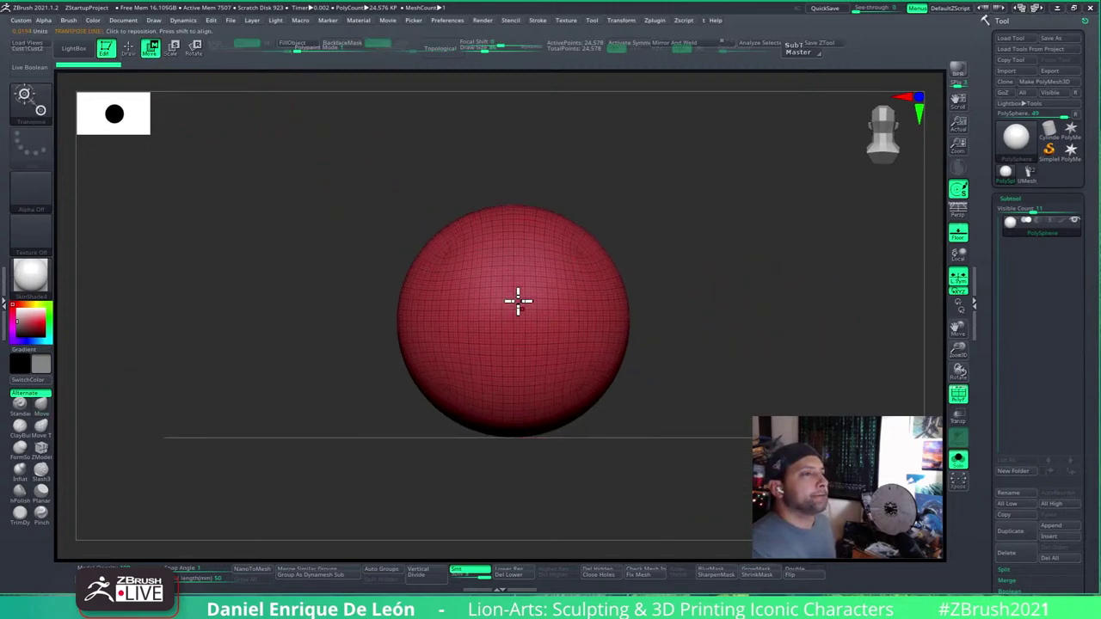
pyautogui.click(40, 403)
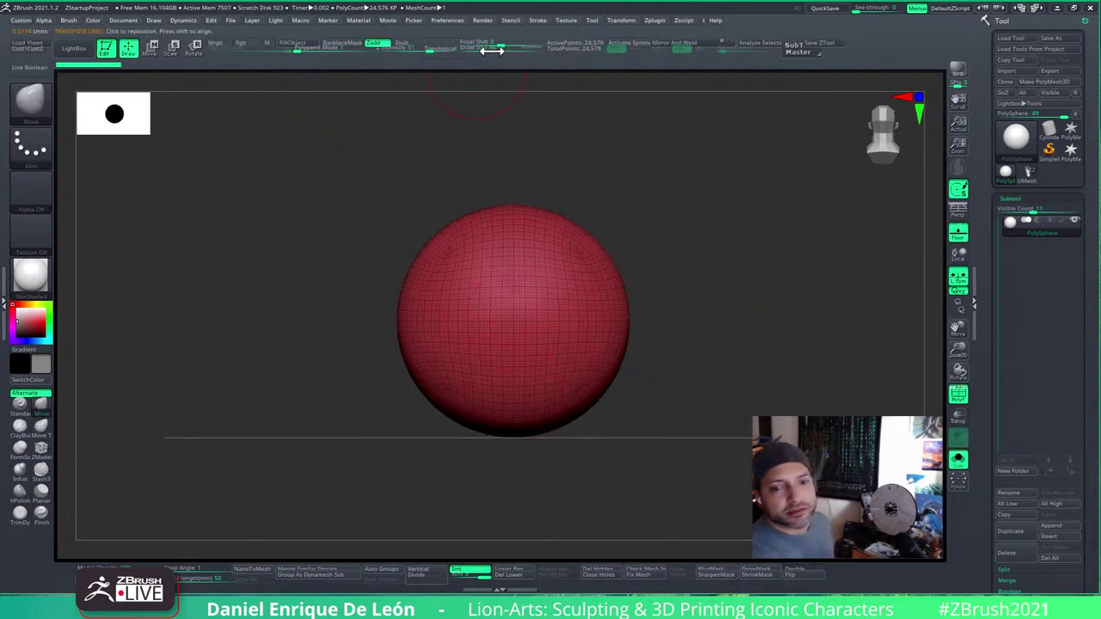
pyautogui.moveTo(565, 215)
pyautogui.keyDown('alt'); pyautogui.mouseDown(button='right')
pyautogui.moveTo(592, 211)
pyautogui.moveTo(580, 221)
pyautogui.moveTo(577, 201)
pyautogui.mouseUp(button='right'); pyautogui.keyUp('alt')
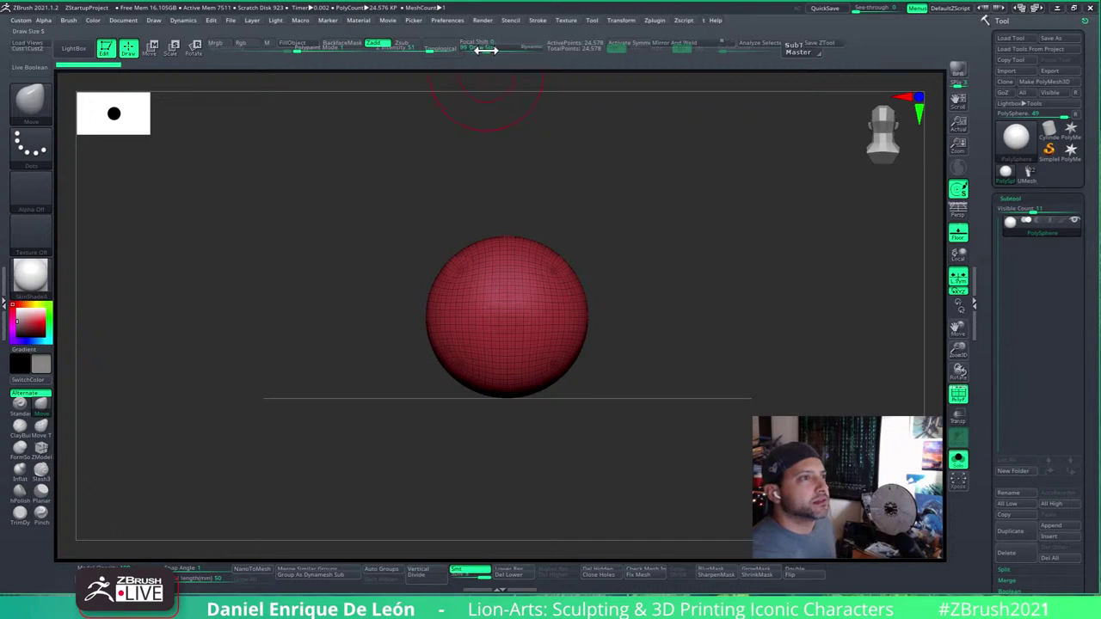
pyautogui.moveTo(505, 241); pyautogui.dragTo(507, 134)
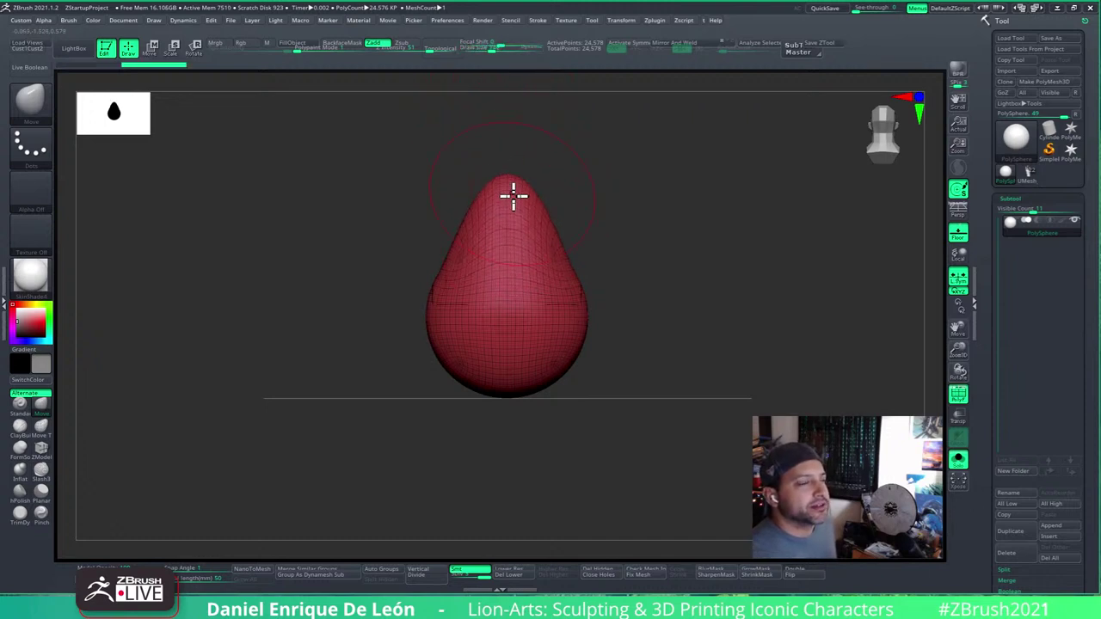
# Step: Activate X symmetry and undo the upward pull on the sphere
pyautogui.click(633, 47)
pyautogui.hotkey('ctrl', 'z')
pyautogui.hotkey('ctrl', 'z')
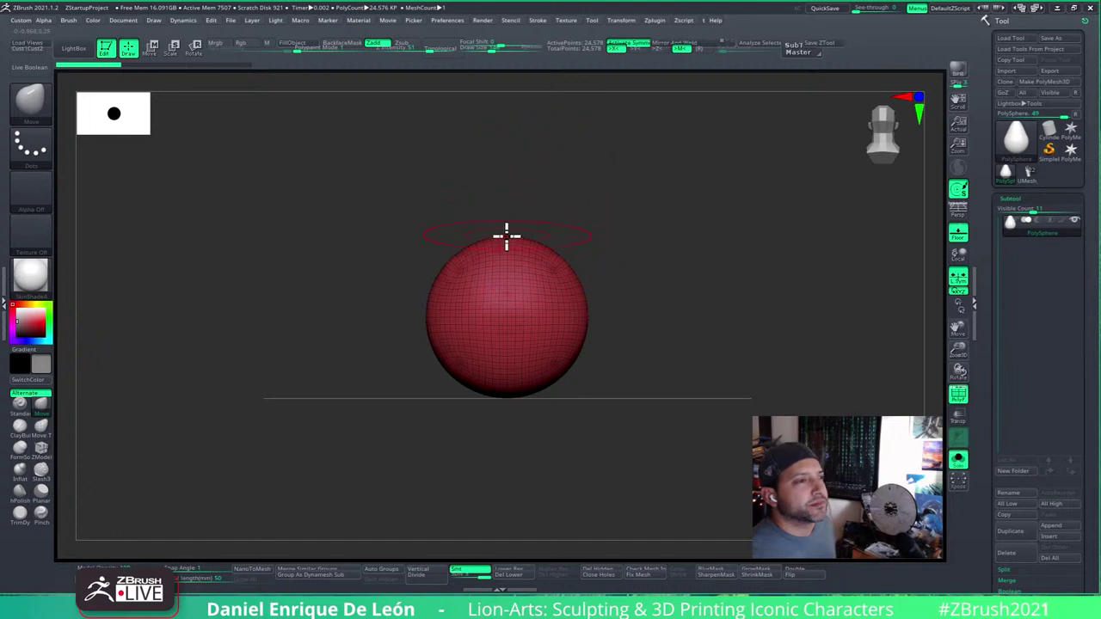
# Step: Pull a head, two arms and two legs out of the sphere symmetrically with the Move brush
pyautogui.moveTo(507, 233); pyautogui.dragTo(507, 148)
pyautogui.moveTo(568, 302); pyautogui.dragTo(744, 292)
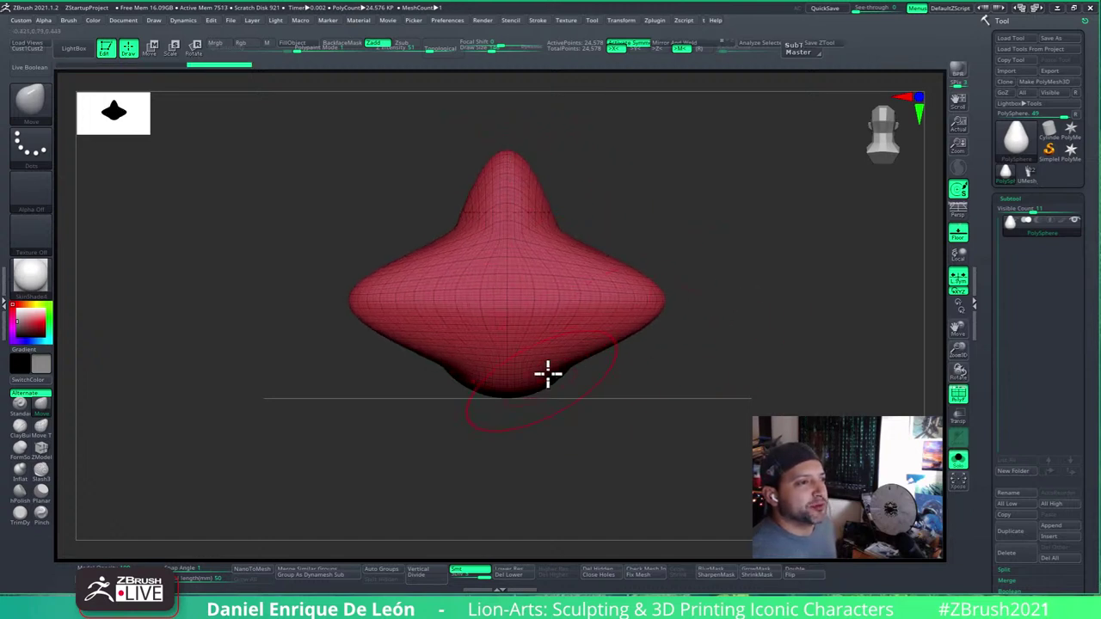
pyautogui.moveTo(540, 378)
pyautogui.mouseDown()
pyautogui.moveTo(550, 465)
pyautogui.moveTo(614, 484)
pyautogui.mouseUp()
# Step: Push the crotch up between the legs from both sides of the figure and smooth the torso
pyautogui.moveTo(508, 516); pyautogui.dragTo(508, 484)
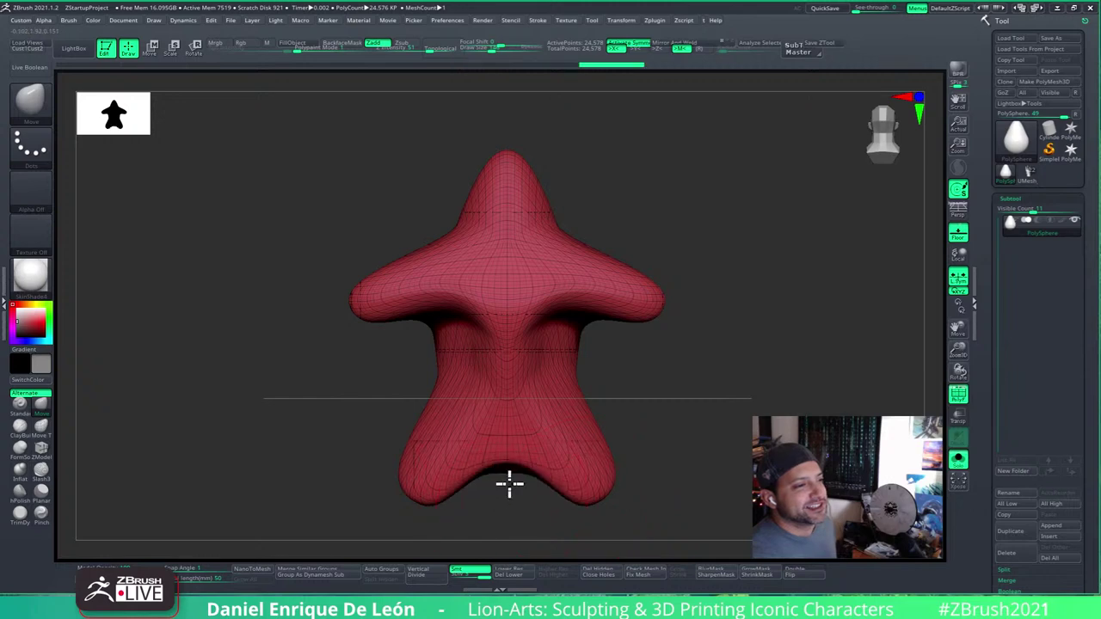
pyautogui.moveTo(584, 525); pyautogui.dragTo(582, 480)
pyautogui.moveTo(553, 446)
pyautogui.mouseDown(button='right')
pyautogui.moveTo(533, 447)
pyautogui.moveTo(548, 378)
pyautogui.mouseUp(button='right')
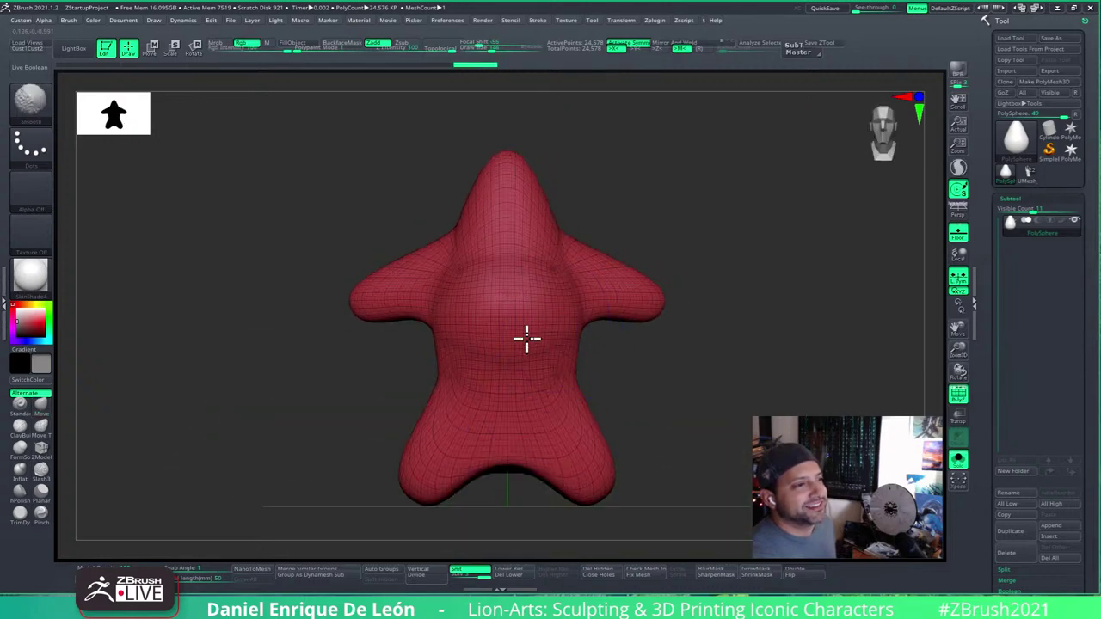
pyautogui.moveTo(528, 464); pyautogui.dragTo(528, 417)
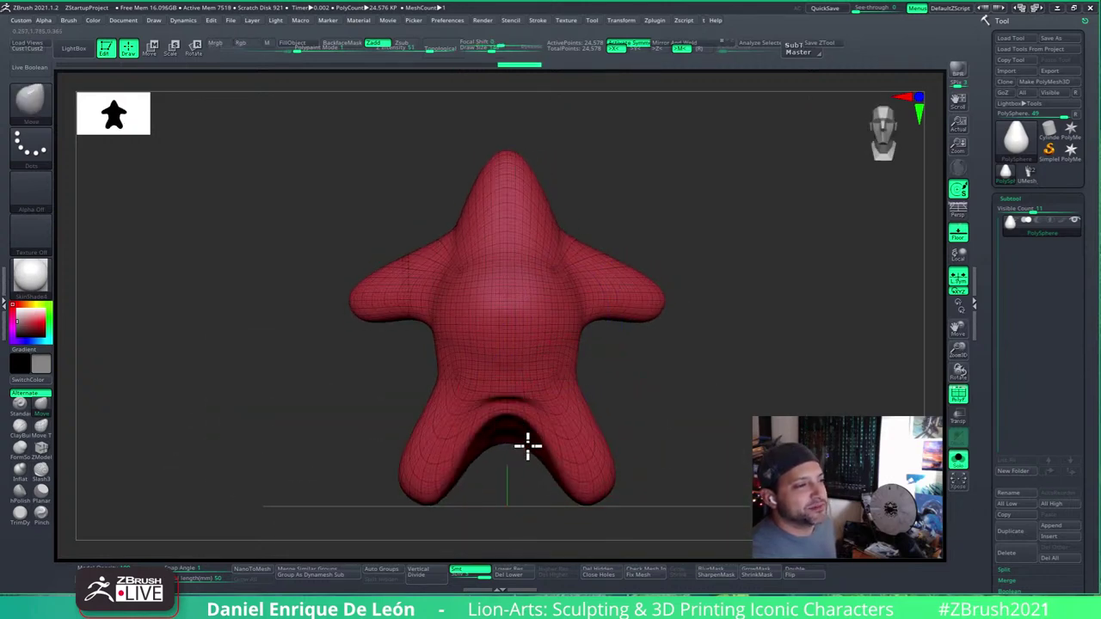
pyautogui.moveTo(528, 445); pyautogui.dragTo(583, 424, button='right')
pyautogui.moveTo(583, 424)
pyautogui.keyDown('shift'); pyautogui.mouseDown()
pyautogui.moveTo(560, 430)
pyautogui.moveTo(555, 379)
pyautogui.moveTo(519, 381)
pyautogui.mouseUp(); pyautogui.keyUp('shift')
# Step: Lower the mesh to its lowest subdivision level and smooth the torso on the side facing the view
pyautogui.moveTo(481, 569); pyautogui.dragTo(450, 570)
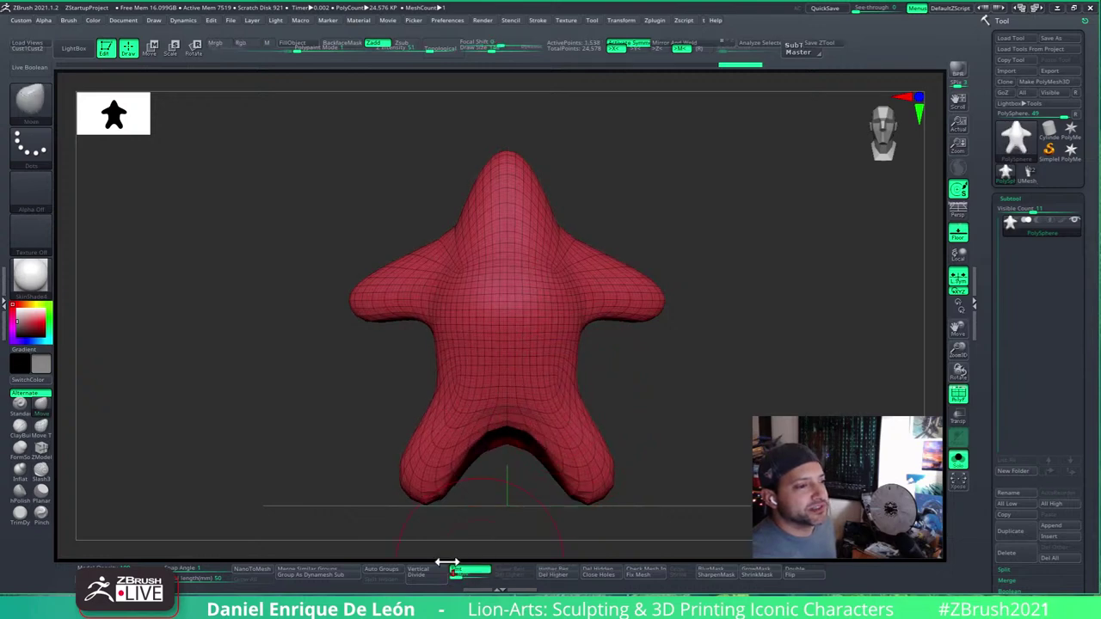
pyautogui.moveTo(522, 302)
pyautogui.keyDown('shift'); pyautogui.mouseDown()
pyautogui.moveTo(560, 430)
pyautogui.moveTo(575, 442)
pyautogui.moveTo(543, 364)
pyautogui.moveTo(551, 351)
pyautogui.mouseUp(); pyautogui.keyUp('shift')
pyautogui.moveTo(568, 273)
pyautogui.keyDown('shift'); pyautogui.mouseDown()
pyautogui.moveTo(565, 258)
pyautogui.moveTo(518, 330)
pyautogui.mouseUp(); pyautogui.keyUp('shift')
pyautogui.moveTo(533, 320)
pyautogui.mouseDown(button='right')
pyautogui.moveTo(626, 304)
pyautogui.moveTo(653, 311)
pyautogui.mouseUp(button='right')
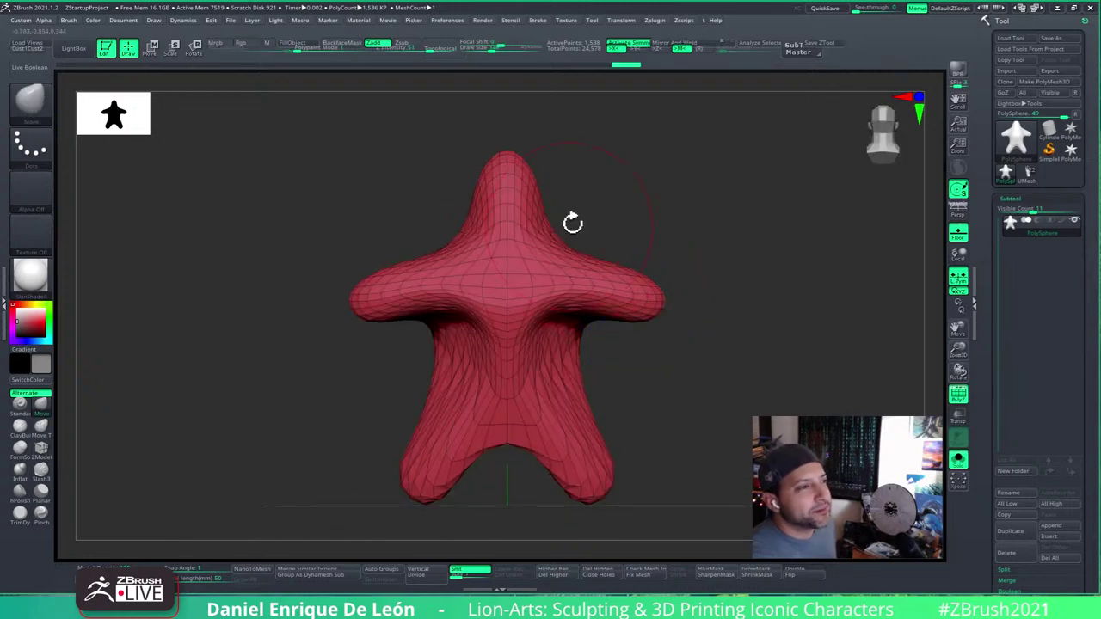
# Step: Smooth the chest, waist and upper legs on the opposite side of the low-resolution figure
pyautogui.moveTo(572, 221); pyautogui.dragTo(572, 239, button='right')
pyautogui.keyDown('shift'); pyautogui.moveTo(563, 304); pyautogui.dragTo(536, 309, button='right'); pyautogui.keyUp('shift')
pyautogui.keyDown('shift'); pyautogui.moveTo(535, 310); pyautogui.dragTo(560, 381); pyautogui.keyUp('shift')
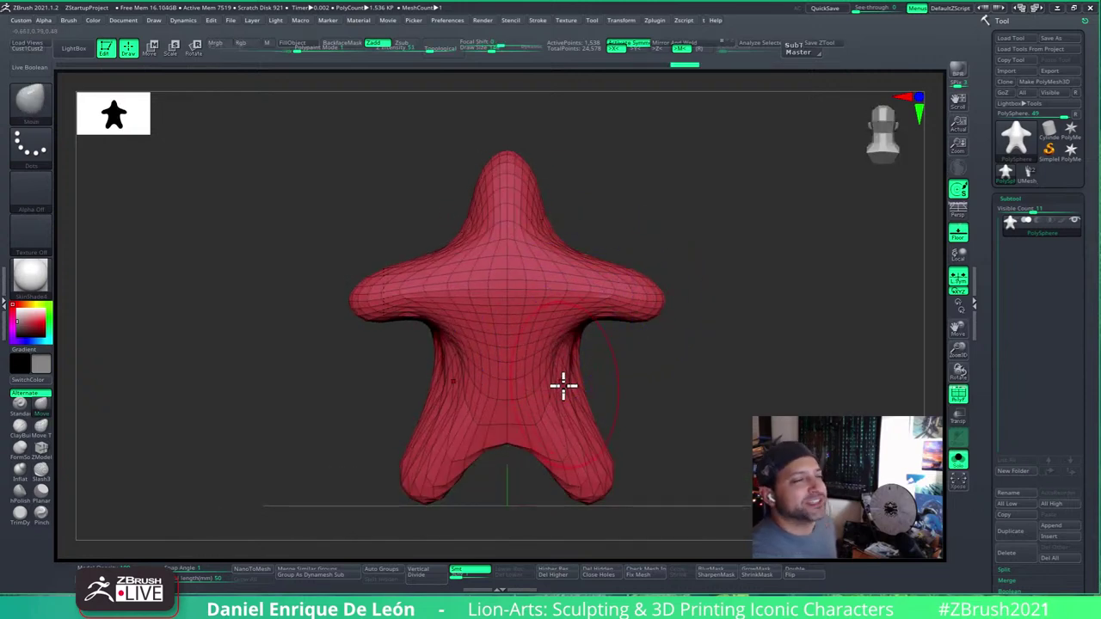
pyautogui.moveTo(550, 341)
pyautogui.keyDown('shift'); pyautogui.mouseDown()
pyautogui.moveTo(559, 285)
pyautogui.moveTo(558, 319)
pyautogui.moveTo(544, 306)
pyautogui.mouseUp(); pyautogui.keyUp('shift')
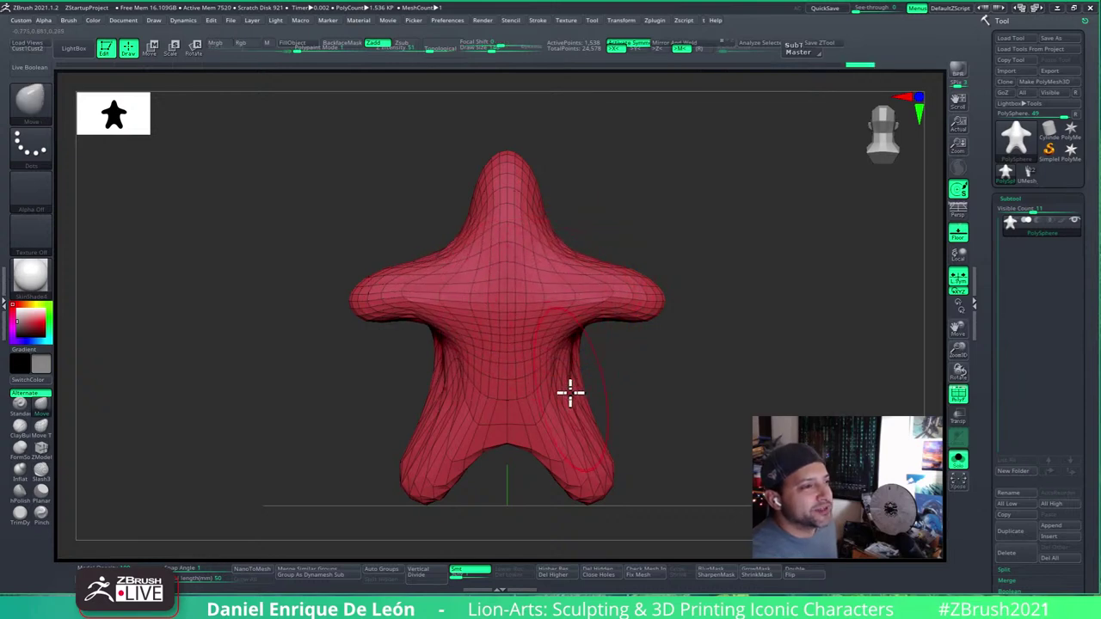
pyautogui.keyDown('shift'); pyautogui.moveTo(570, 393); pyautogui.dragTo(583, 407); pyautogui.keyUp('shift')
pyautogui.moveTo(578, 401); pyautogui.dragTo(523, 361, button='right')
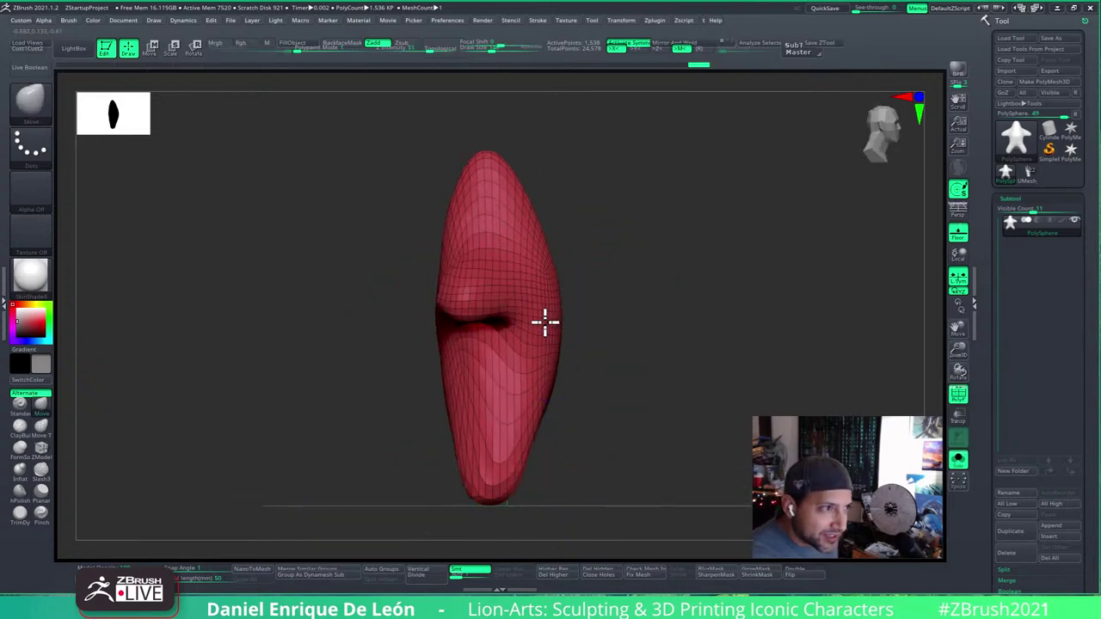
pyautogui.moveTo(557, 327)
pyautogui.keyDown('shift'); pyautogui.mouseDown(button='right')
pyautogui.moveTo(631, 315)
pyautogui.moveTo(560, 344)
pyautogui.mouseUp(button='right'); pyautogui.keyUp('shift')
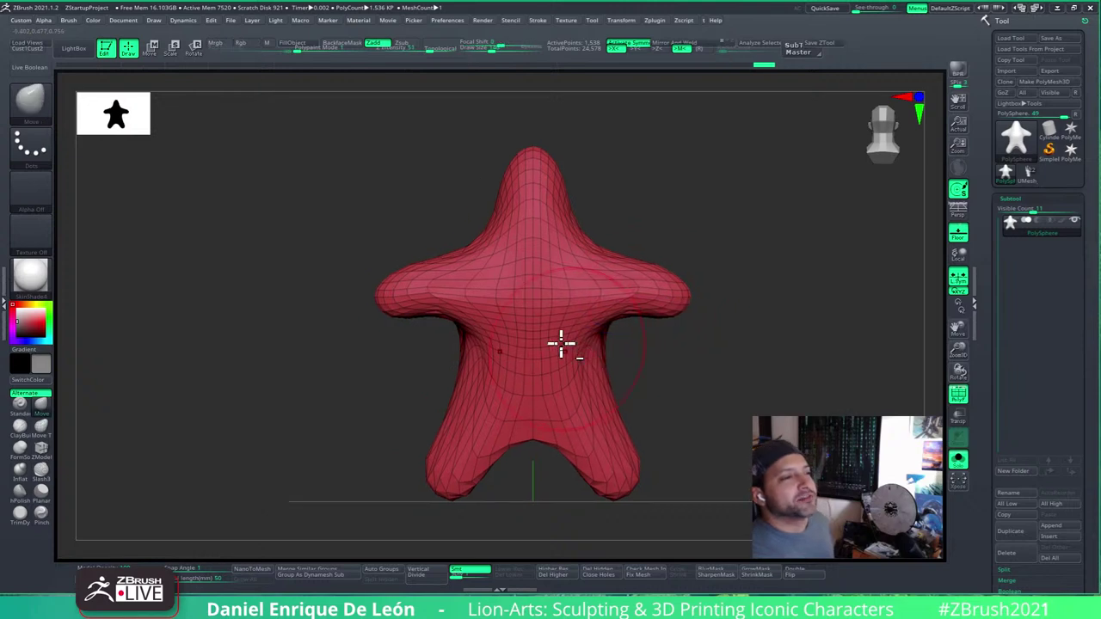
pyautogui.keyDown('shift'); pyautogui.moveTo(561, 348); pyautogui.dragTo(596, 433); pyautogui.keyUp('shift')
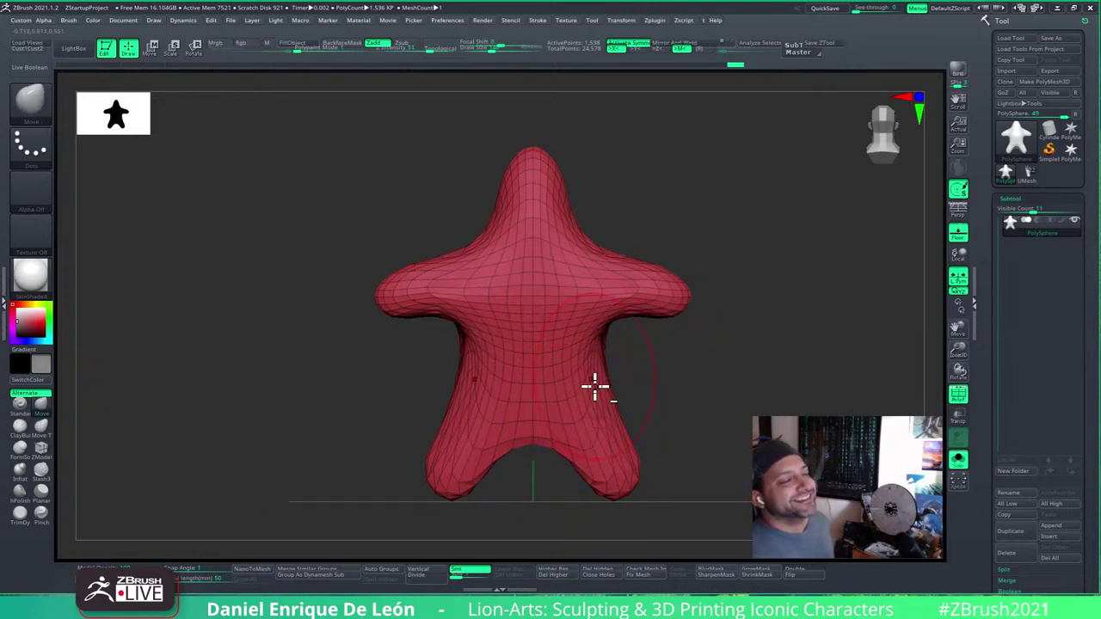
# Step: Lengthen the arms outward and widen and raise the top into a rounded head with the Move brush
pyautogui.keyDown('alt'); pyautogui.moveTo(412, 252); pyautogui.dragTo(415, 286, button='right'); pyautogui.keyUp('alt')
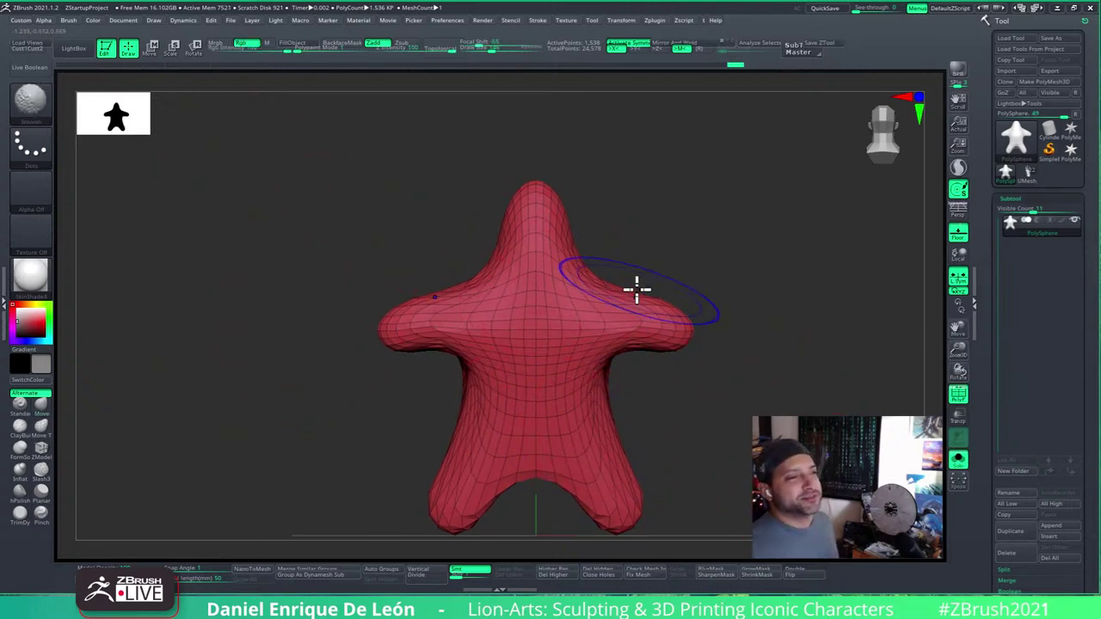
pyautogui.moveTo(634, 289); pyautogui.dragTo(714, 319)
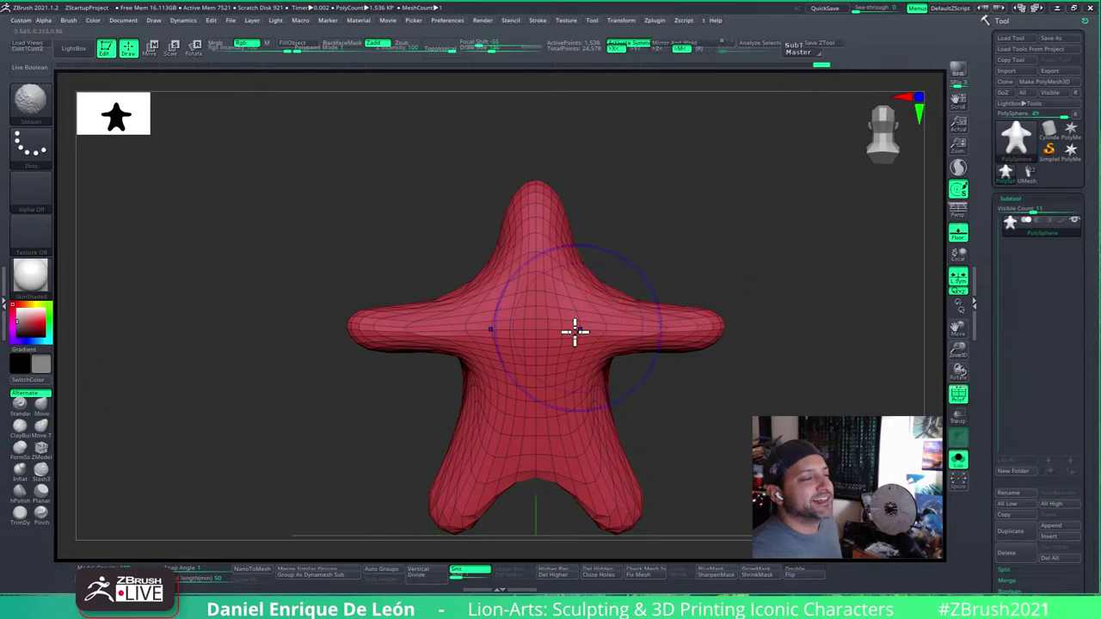
pyautogui.moveTo(553, 278); pyautogui.dragTo(565, 192)
pyautogui.hotkey('ctrl', 'z')
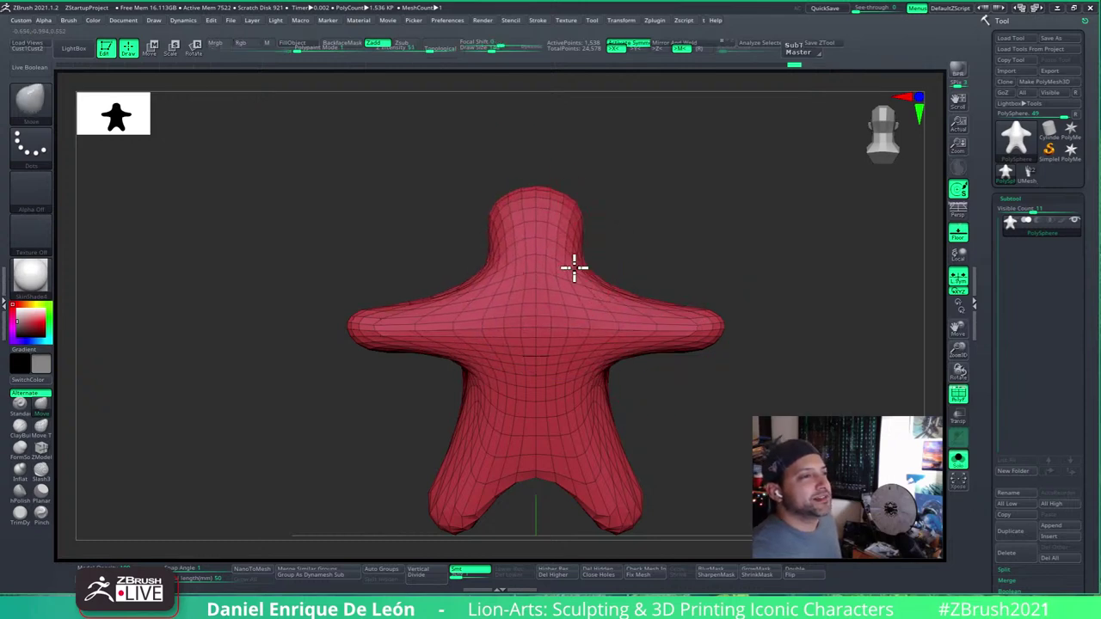
pyautogui.moveTo(557, 259); pyautogui.dragTo(560, 188)
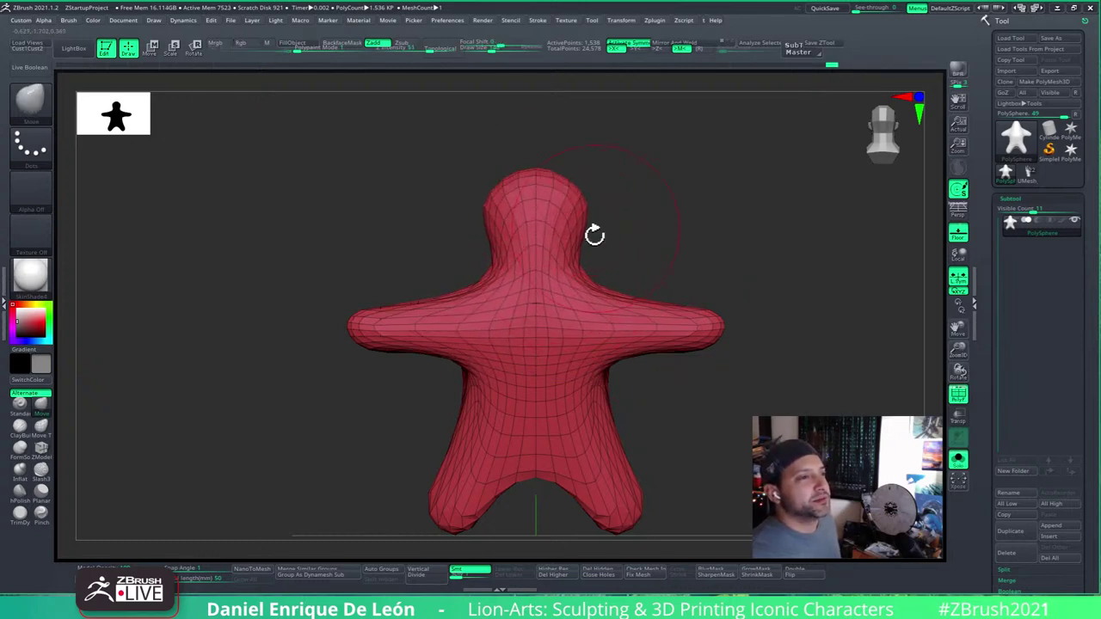
pyautogui.moveTo(627, 258); pyautogui.dragTo(616, 290)
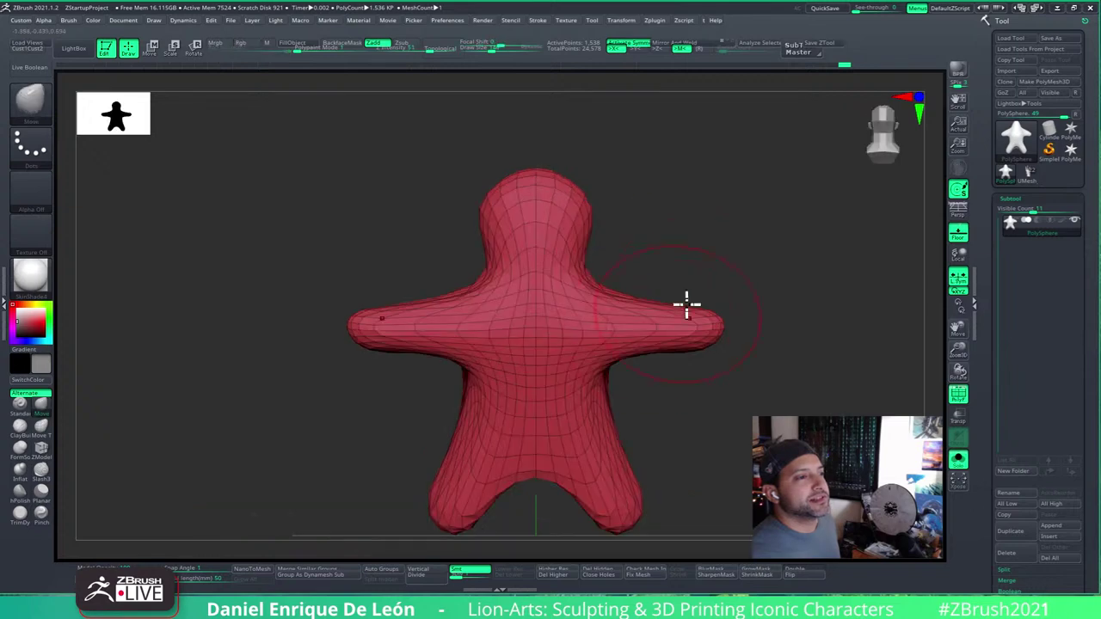
pyautogui.moveTo(710, 375); pyautogui.dragTo(646, 371)
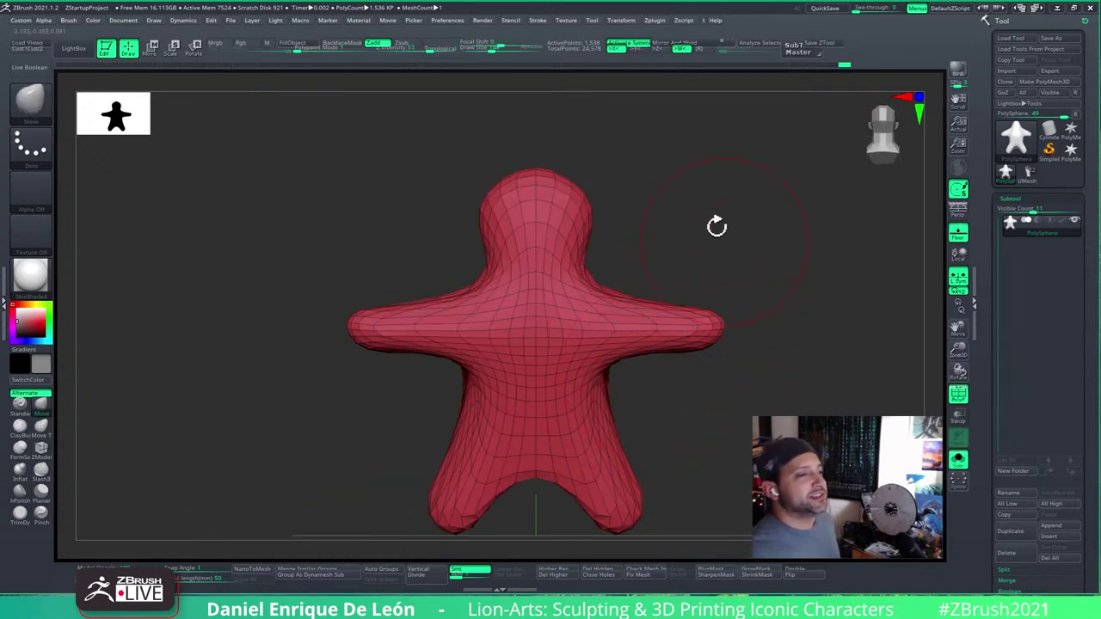
# Step: Choose SliceCurve as the slicing brush with the figure seen straight on
pyautogui.moveTo(825, 382); pyautogui.dragTo(953, 396)
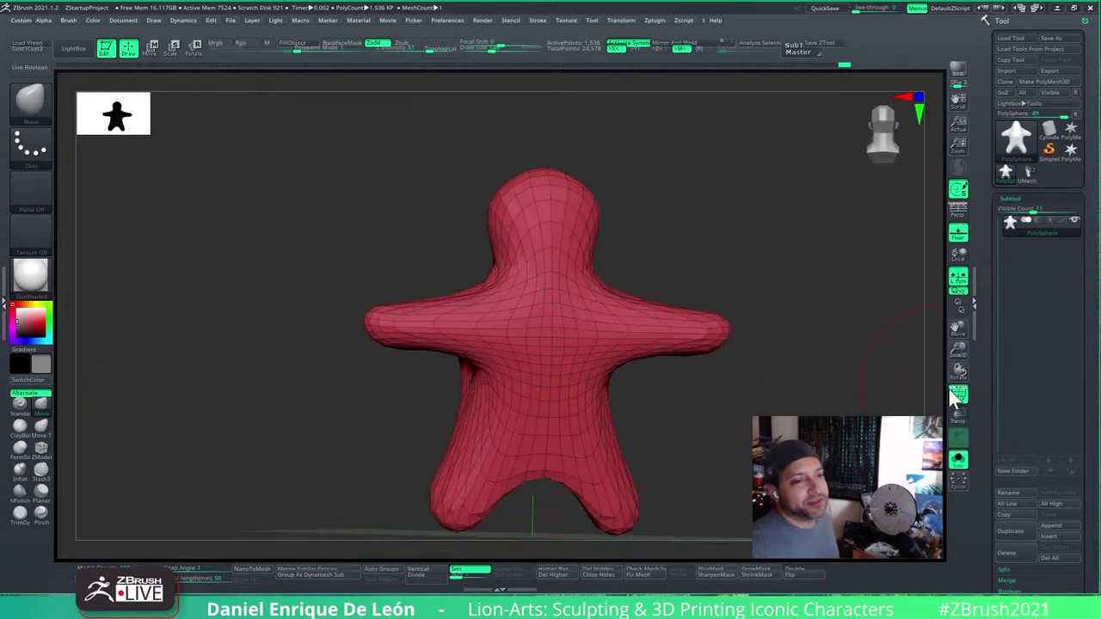
pyautogui.moveTo(852, 409); pyautogui.dragTo(800, 408)
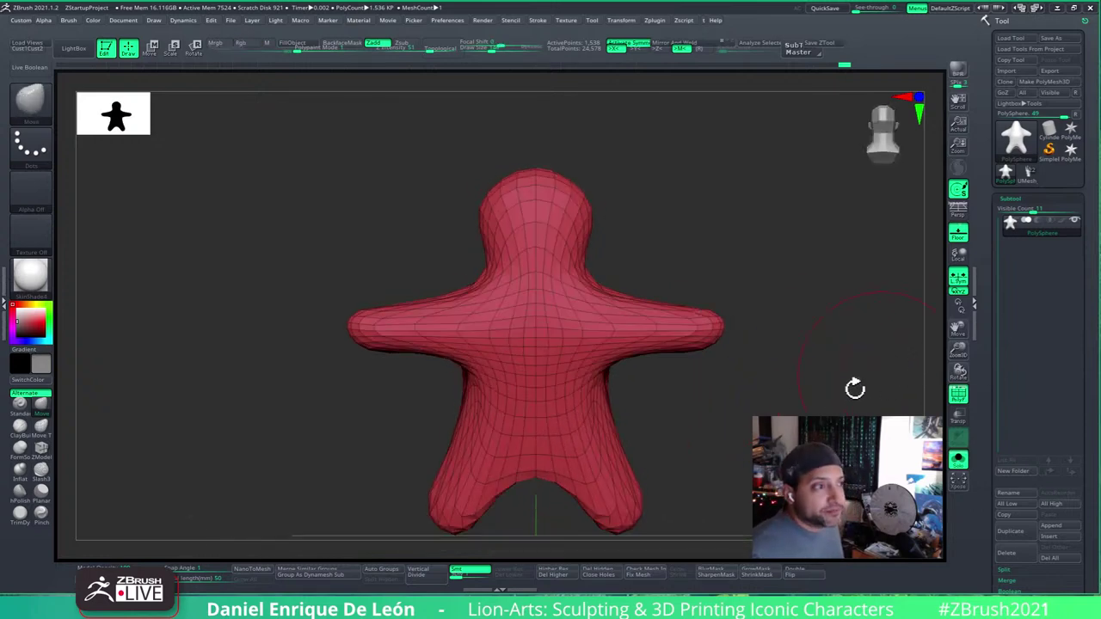
pyautogui.keyDown('ctrl'); pyautogui.keyDown('shift'); pyautogui.click(31, 103); pyautogui.keyUp('shift'); pyautogui.keyUp('ctrl')
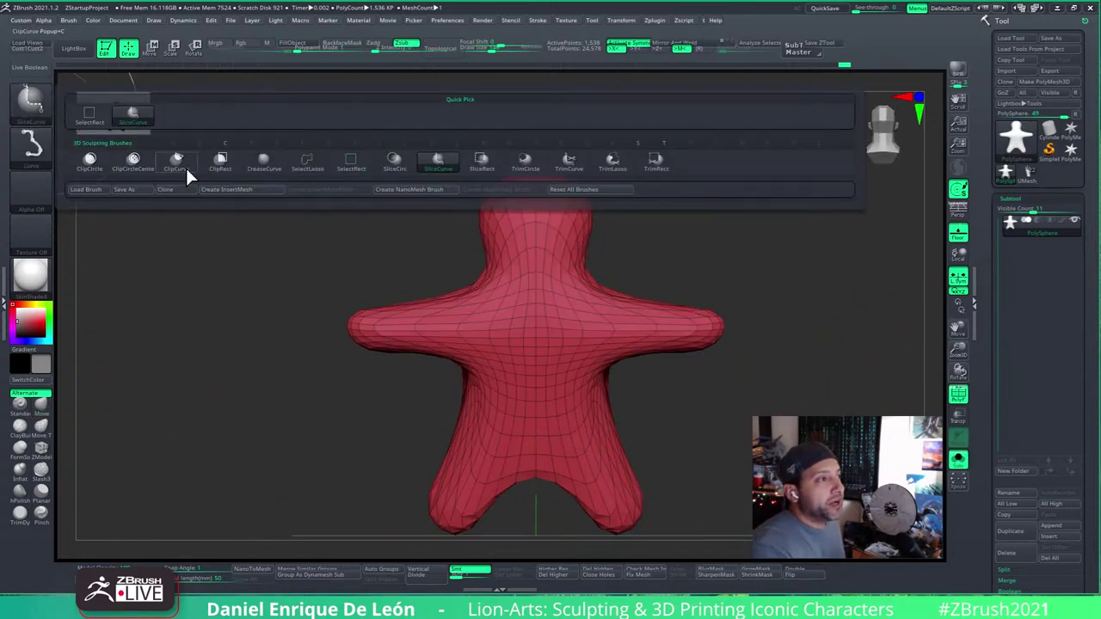
pyautogui.keyDown('ctrl'); pyautogui.keyDown('shift'); pyautogui.click(436, 169); pyautogui.keyUp('shift'); pyautogui.keyUp('ctrl')
pyautogui.keyDown('alt'); pyautogui.moveTo(555, 274); pyautogui.dragTo(536, 278, button='right'); pyautogui.keyUp('alt')
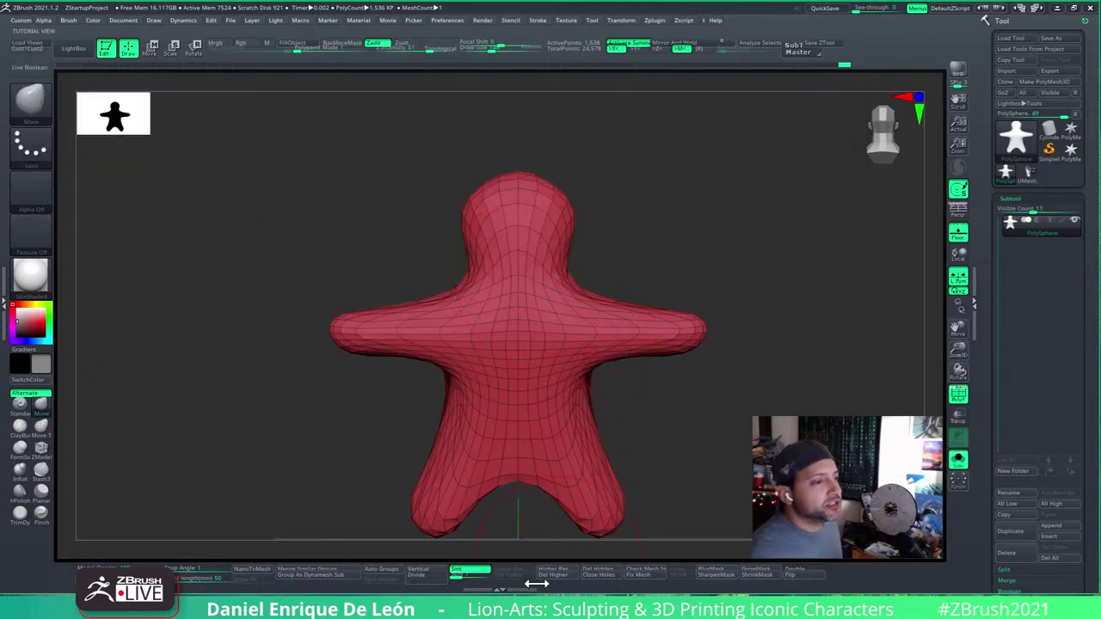
# Step: Raise the figure to its highest subdivision level and delete the lower levels
pyautogui.click(471, 574)
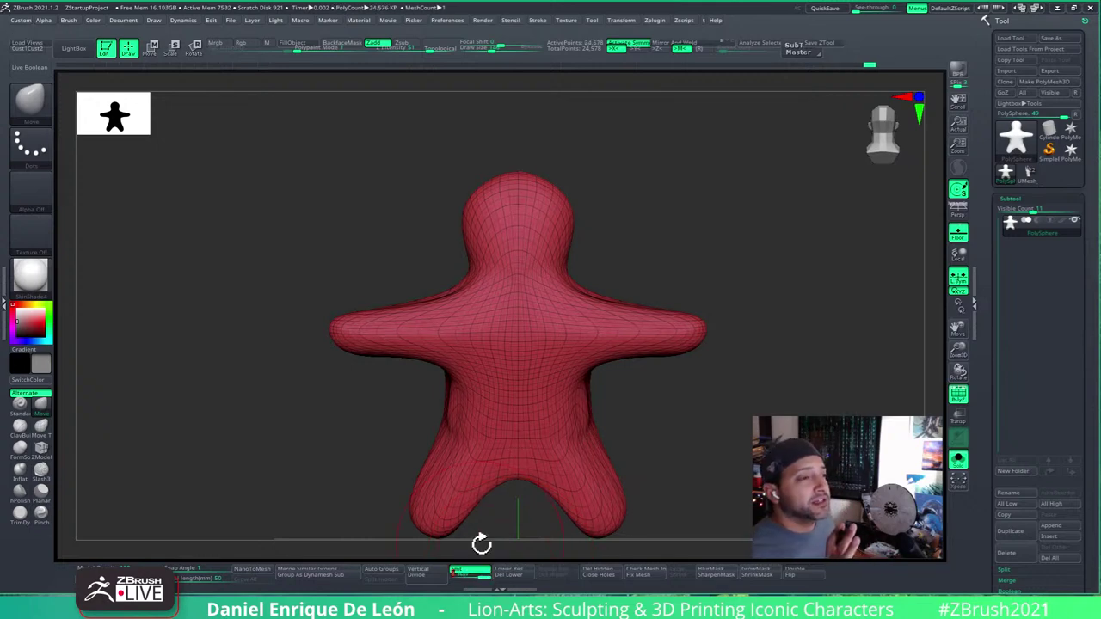
pyautogui.click(521, 575)
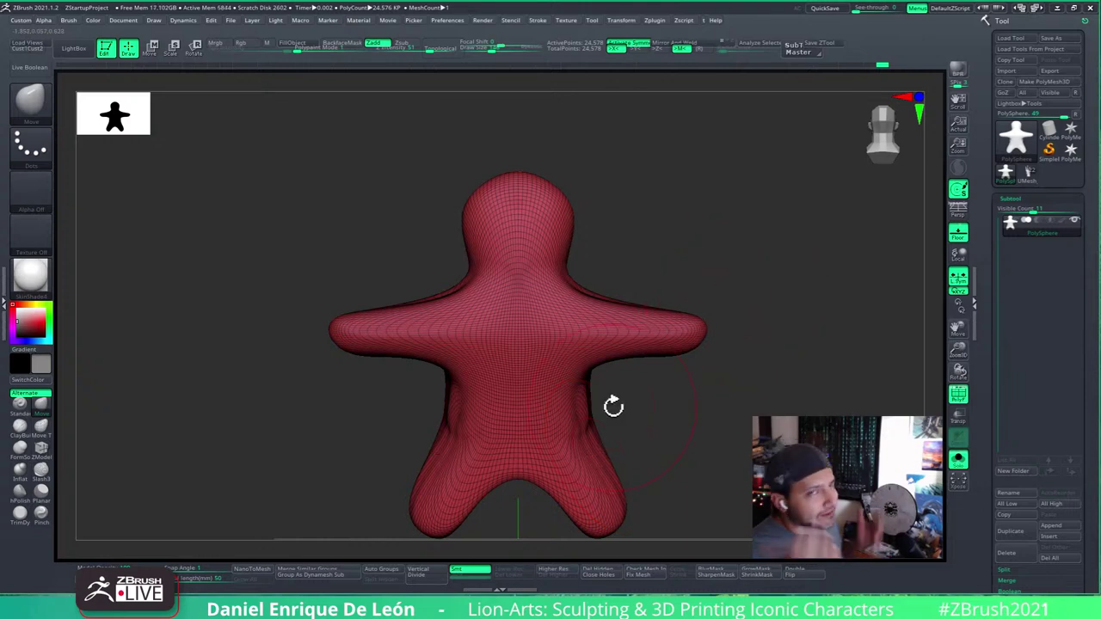
pyautogui.moveTo(647, 417)
pyautogui.mouseDown()
pyautogui.moveTo(668, 393)
pyautogui.moveTo(590, 335)
pyautogui.mouseUp()
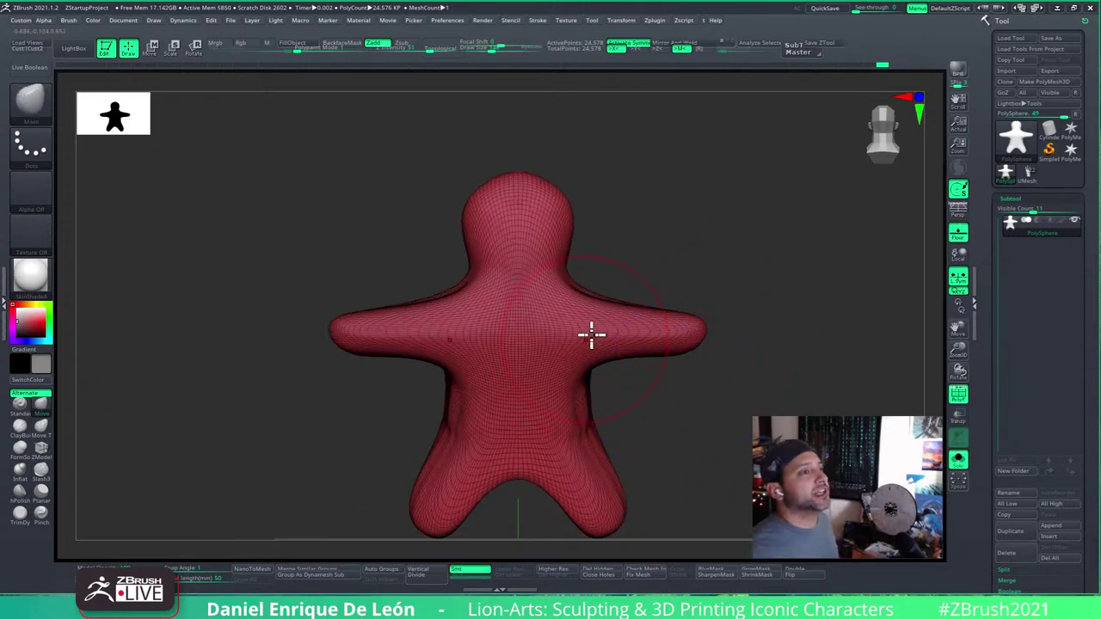
# Step: Slice both arms, the head and one hand of the figure into separate polygroups with SliceCurve
pyautogui.hotkey('ctrl', 'shift')
pyautogui.moveTo(679, 159)
pyautogui.keyDown('ctrl'); pyautogui.keyDown('shift'); pyautogui.mouseDown()
pyautogui.moveTo(573, 305)
pyautogui.moveTo(611, 422)
pyautogui.moveTo(666, 476)
pyautogui.mouseUp(); pyautogui.keyUp('shift'); pyautogui.keyUp('ctrl')
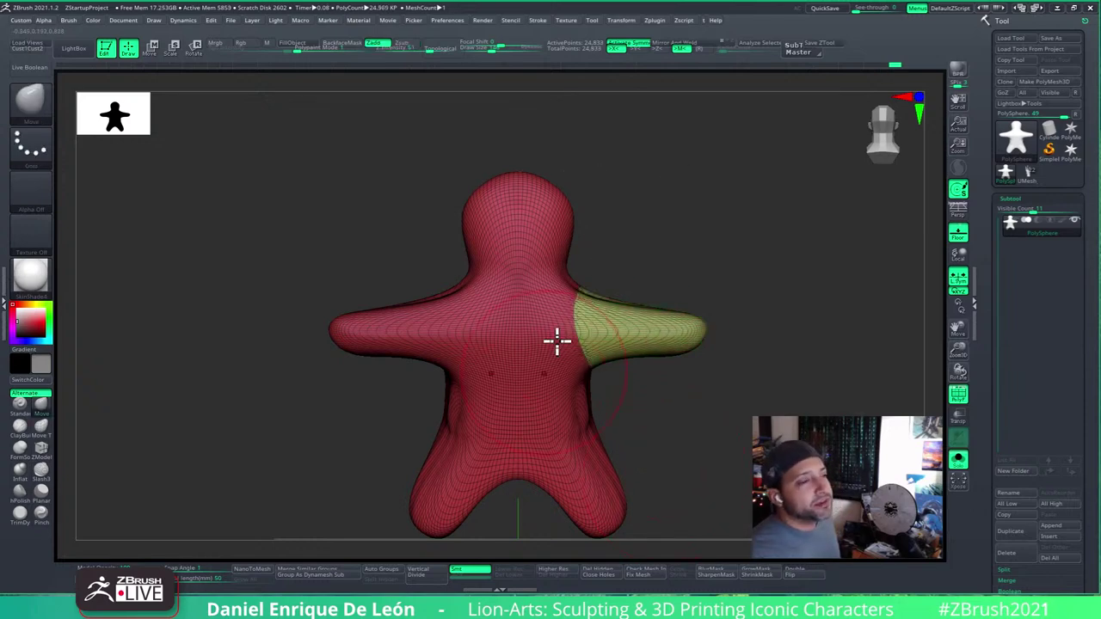
pyautogui.moveTo(413, 257)
pyautogui.keyDown('ctrl'); pyautogui.keyDown('shift'); pyautogui.mouseDown()
pyautogui.moveTo(638, 258)
pyautogui.moveTo(651, 272)
pyautogui.moveTo(642, 257)
pyautogui.mouseUp(); pyautogui.keyUp('shift'); pyautogui.keyUp('ctrl')
pyautogui.moveTo(424, 388)
pyautogui.keyDown('ctrl'); pyautogui.keyDown('shift'); pyautogui.mouseDown()
pyautogui.moveTo(494, 318)
pyautogui.moveTo(481, 249)
pyautogui.moveTo(495, 257)
pyautogui.mouseUp(); pyautogui.keyUp('shift'); pyautogui.keyUp('ctrl')
pyautogui.keyDown('ctrl'); pyautogui.keyDown('shift'); pyautogui.moveTo(418, 362); pyautogui.dragTo(430, 250); pyautogui.keyUp('shift'); pyautogui.keyUp('ctrl')
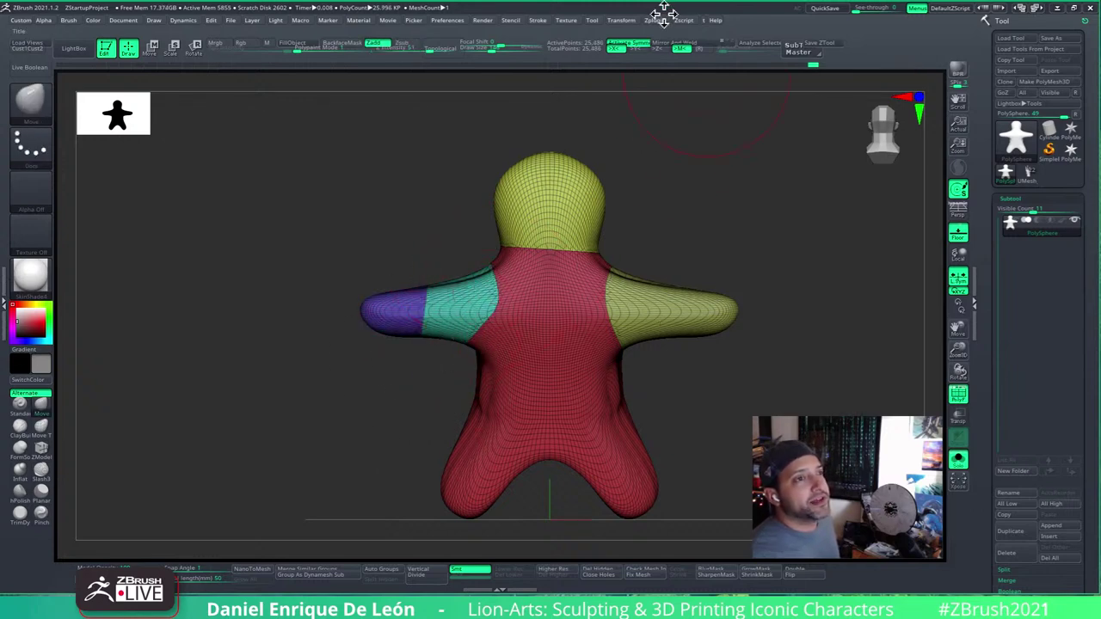
# Step: Turn off symmetry and slice the remaining hand into its own polygroup
pyautogui.click(631, 43)
pyautogui.keyDown('ctrl'); pyautogui.moveTo(659, 287); pyautogui.dragTo(748, 316, button='right'); pyautogui.keyUp('ctrl')
pyautogui.keyDown('ctrl'); pyautogui.keyDown('shift'); pyautogui.moveTo(722, 253); pyautogui.dragTo(762, 401); pyautogui.keyUp('shift'); pyautogui.keyUp('ctrl')
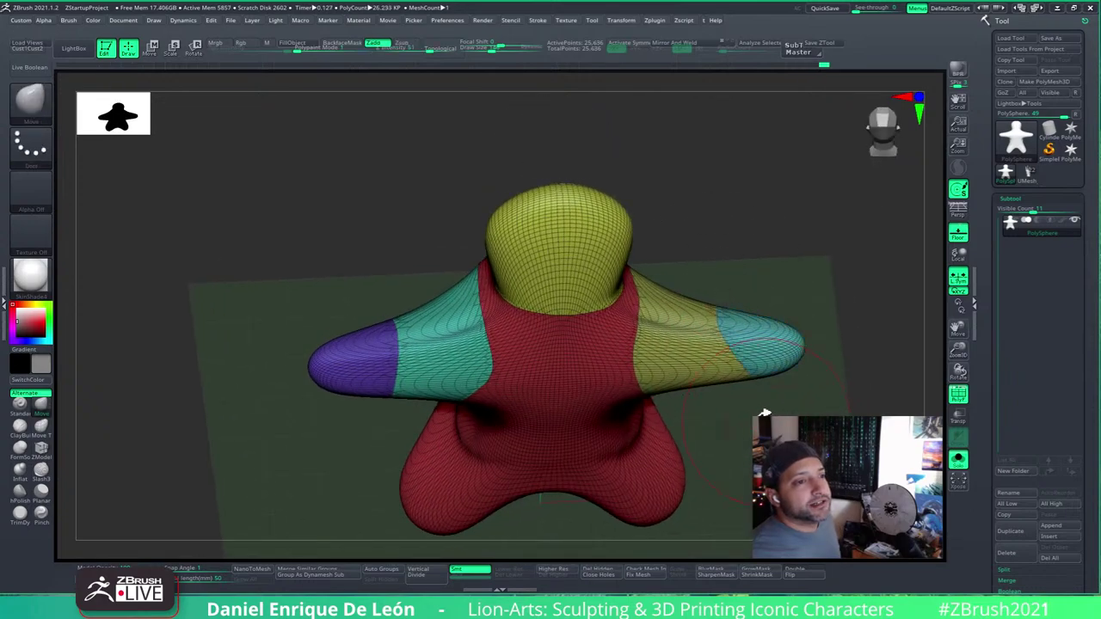
pyautogui.moveTo(764, 405)
pyautogui.mouseDown(button='right')
pyautogui.moveTo(729, 291)
pyautogui.moveTo(691, 292)
pyautogui.moveTo(739, 356)
pyautogui.mouseUp(button='right')
pyautogui.keyDown('alt'); pyautogui.moveTo(789, 308); pyautogui.dragTo(726, 344, button='right'); pyautogui.keyUp('alt')
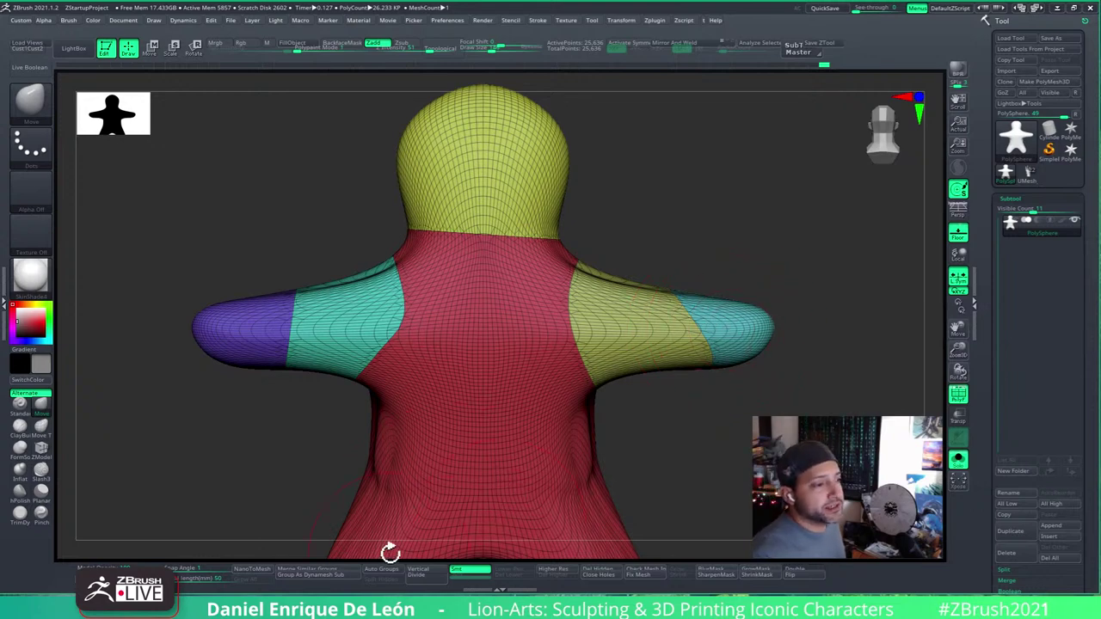
# Step: Slice diagonally across both legs to give each lower leg its own polygroup
pyautogui.moveTo(518, 424)
pyautogui.keyDown('alt'); pyautogui.mouseDown(button='right')
pyautogui.moveTo(542, 346)
pyautogui.moveTo(543, 300)
pyautogui.mouseUp(button='right'); pyautogui.keyUp('alt')
pyautogui.keyDown('ctrl'); pyautogui.keyDown('shift'); pyautogui.moveTo(679, 332); pyautogui.dragTo(543, 525); pyautogui.keyUp('shift'); pyautogui.keyUp('ctrl')
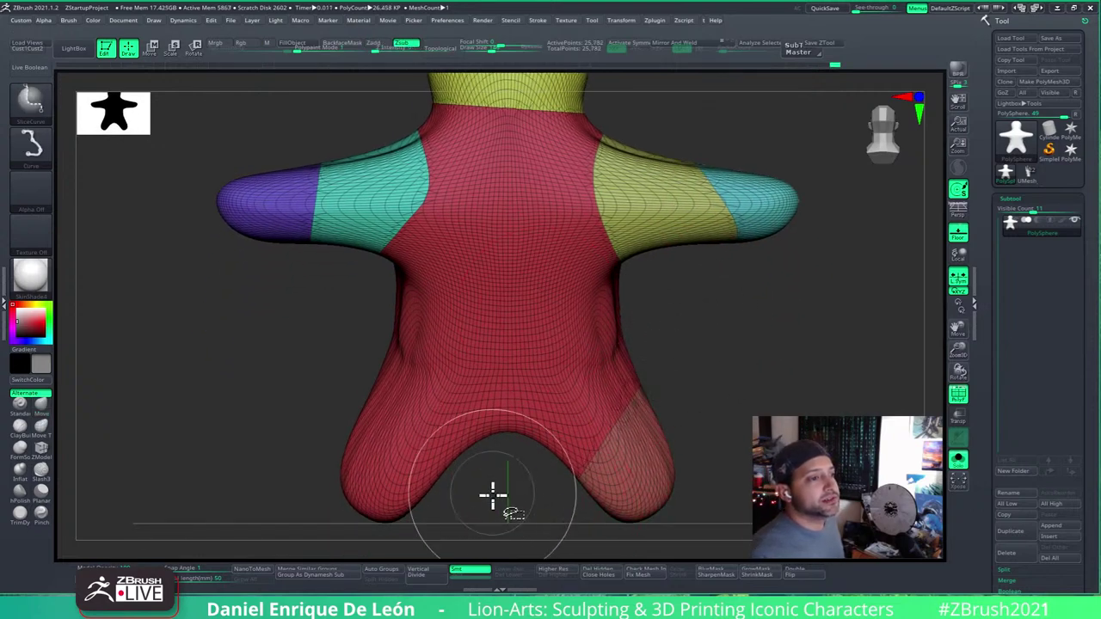
pyautogui.keyDown('ctrl'); pyautogui.keyDown('shift'); pyautogui.moveTo(492, 494); pyautogui.dragTo(371, 378); pyautogui.keyUp('shift'); pyautogui.keyUp('ctrl')
pyautogui.keyDown('alt'); pyautogui.moveTo(544, 335); pyautogui.dragTo(582, 373, button='right'); pyautogui.keyUp('alt')
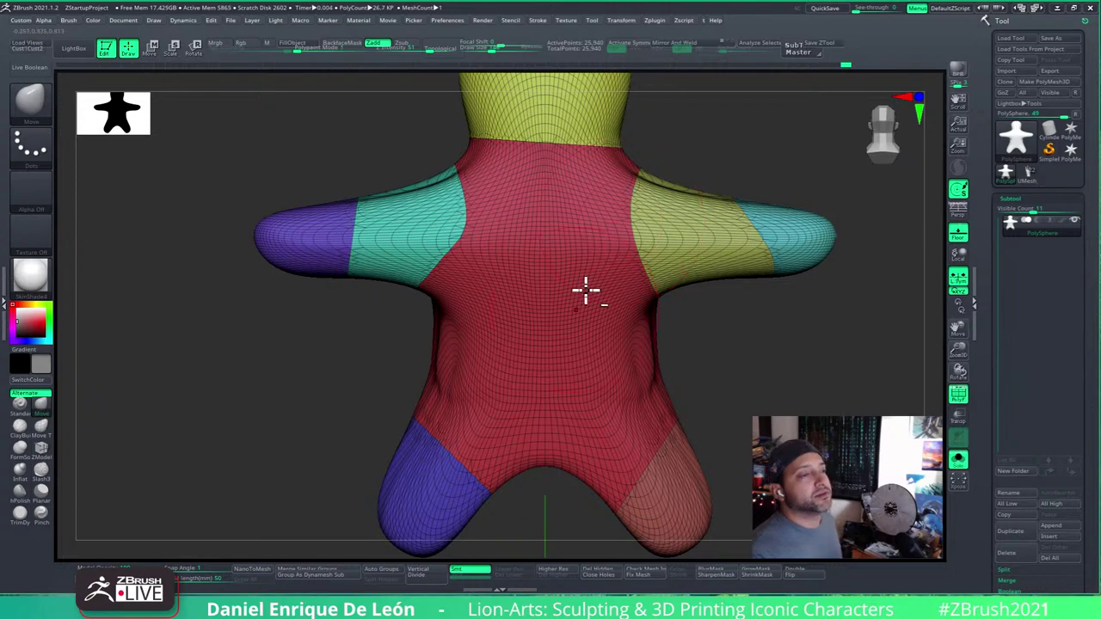
# Step: Split the figure into separate subtools by polygroup with Groups Split, accepting that it cannot be undone
pyautogui.moveTo(586, 292)
pyautogui.keyDown('alt'); pyautogui.mouseDown(button='right')
pyautogui.moveTo(674, 388)
pyautogui.moveTo(696, 300)
pyautogui.mouseUp(button='right'); pyautogui.keyUp('alt')
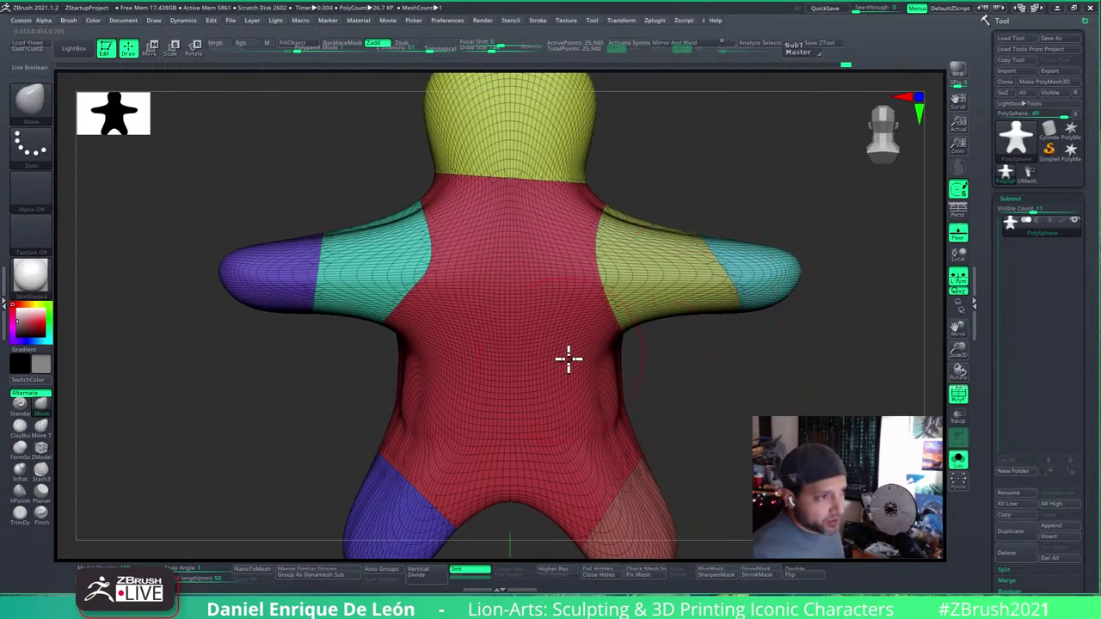
pyautogui.moveTo(569, 359); pyautogui.dragTo(636, 355, button='right')
pyautogui.moveTo(591, 269)
pyautogui.keyDown('alt'); pyautogui.mouseDown(button='right')
pyautogui.moveTo(608, 316)
pyautogui.moveTo(609, 266)
pyautogui.mouseUp(button='right'); pyautogui.keyUp('alt')
pyautogui.keyDown('alt'); pyautogui.moveTo(621, 329); pyautogui.dragTo(598, 276, button='right'); pyautogui.keyUp('alt')
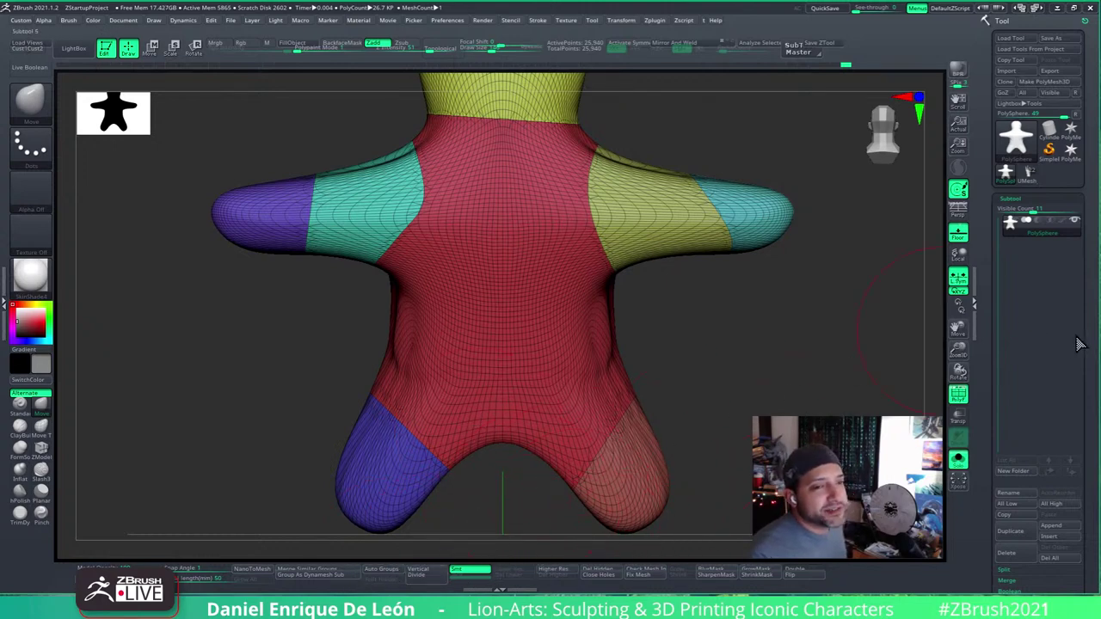
pyautogui.scroll(-10, 1079, 344)
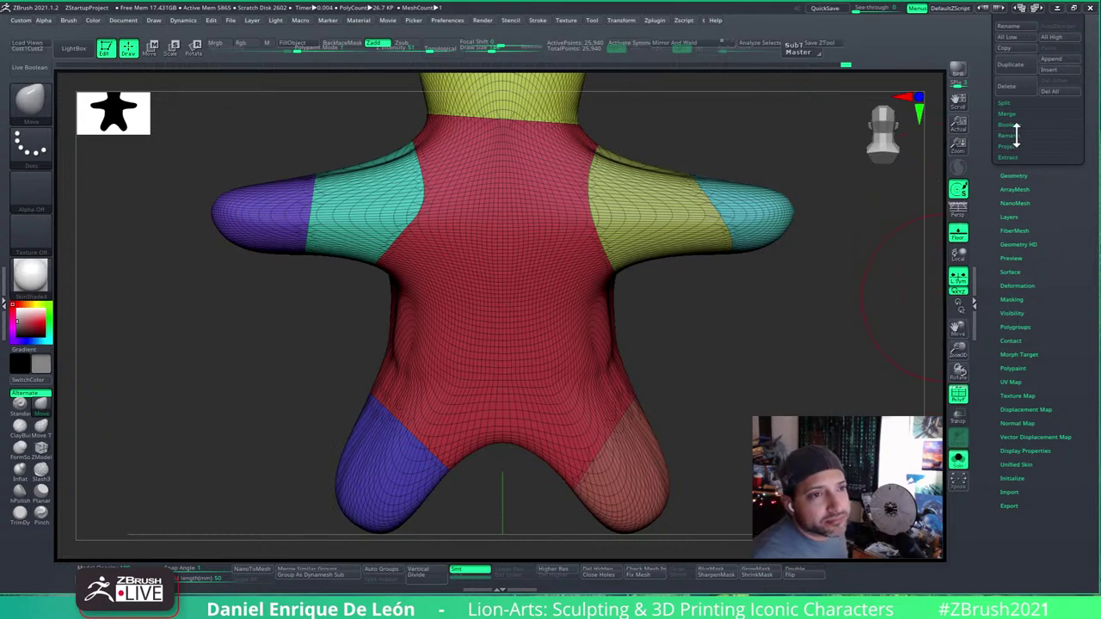
pyautogui.click(1012, 102)
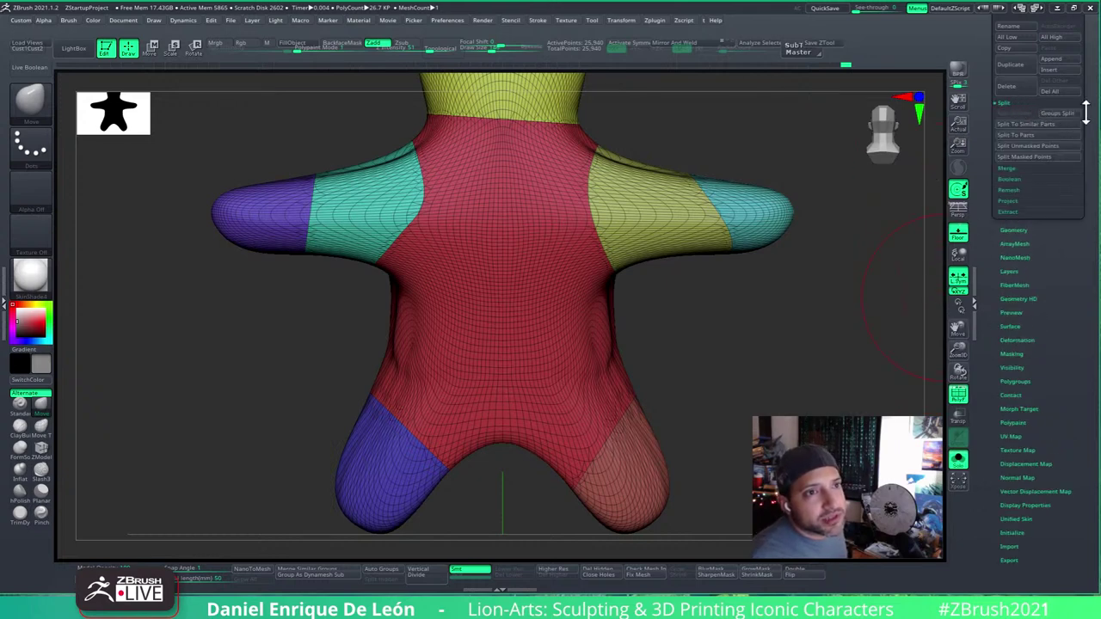
pyautogui.click(1058, 113)
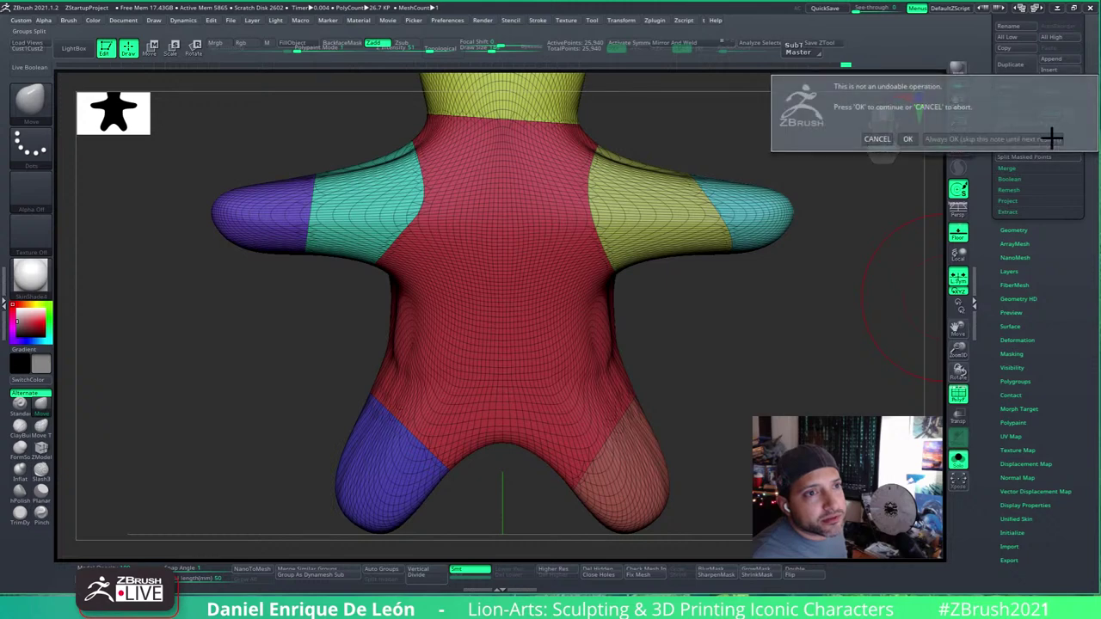
pyautogui.click(907, 138)
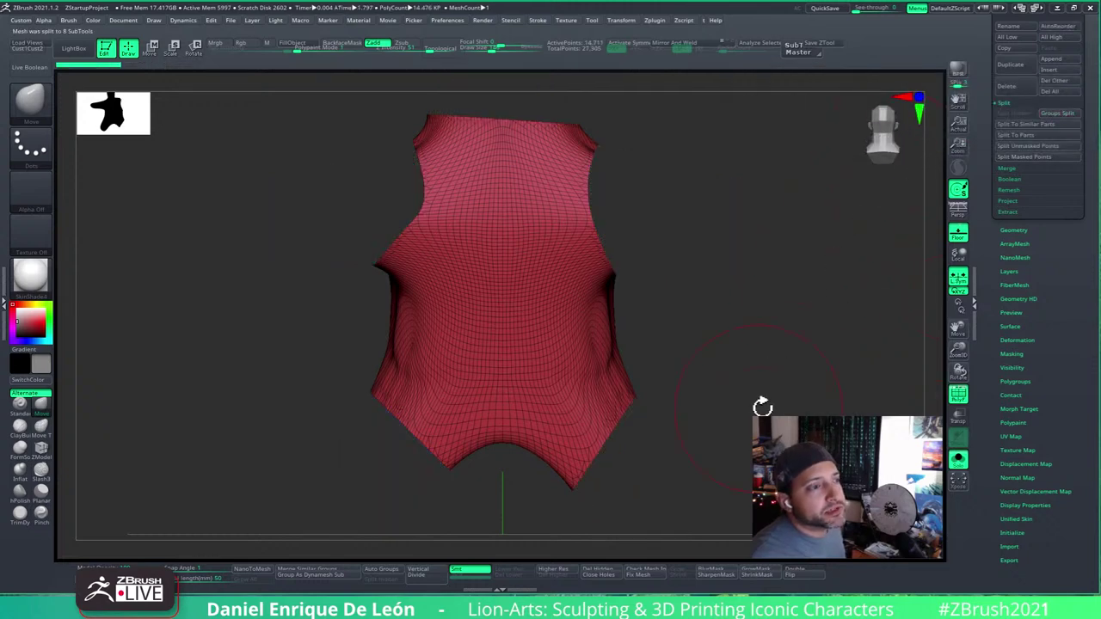
# Step: Close the torso's open holes with Close Holes and hide the floor grid
pyautogui.moveTo(892, 415); pyautogui.dragTo(676, 456)
pyautogui.moveTo(622, 297); pyautogui.dragTo(668, 315)
pyautogui.click(596, 574)
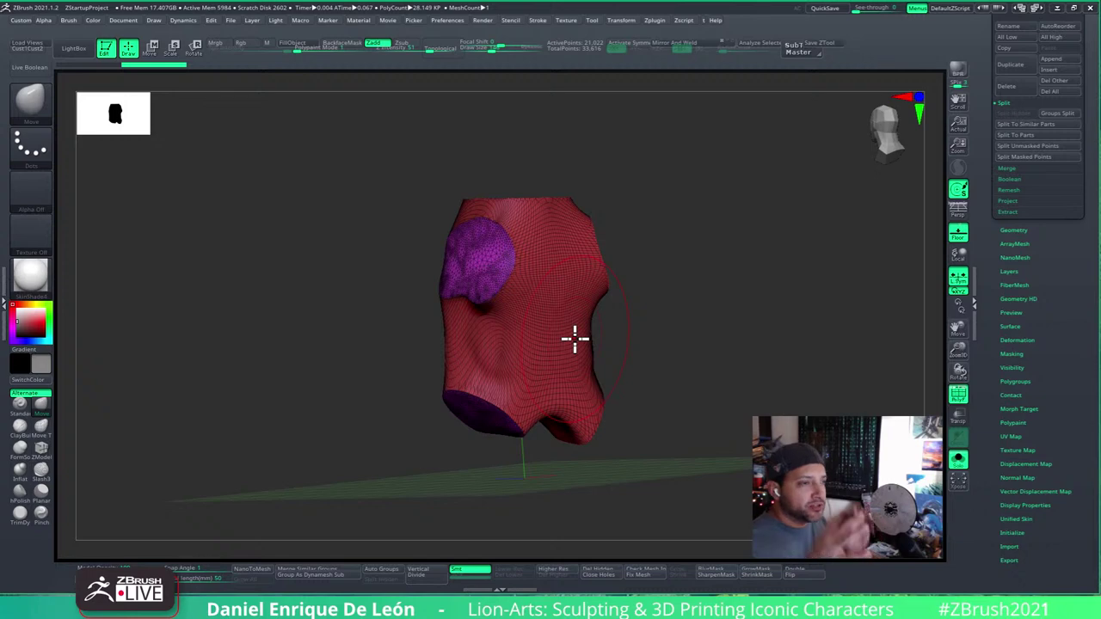
pyautogui.moveTo(672, 353); pyautogui.dragTo(602, 362)
pyautogui.click(957, 228)
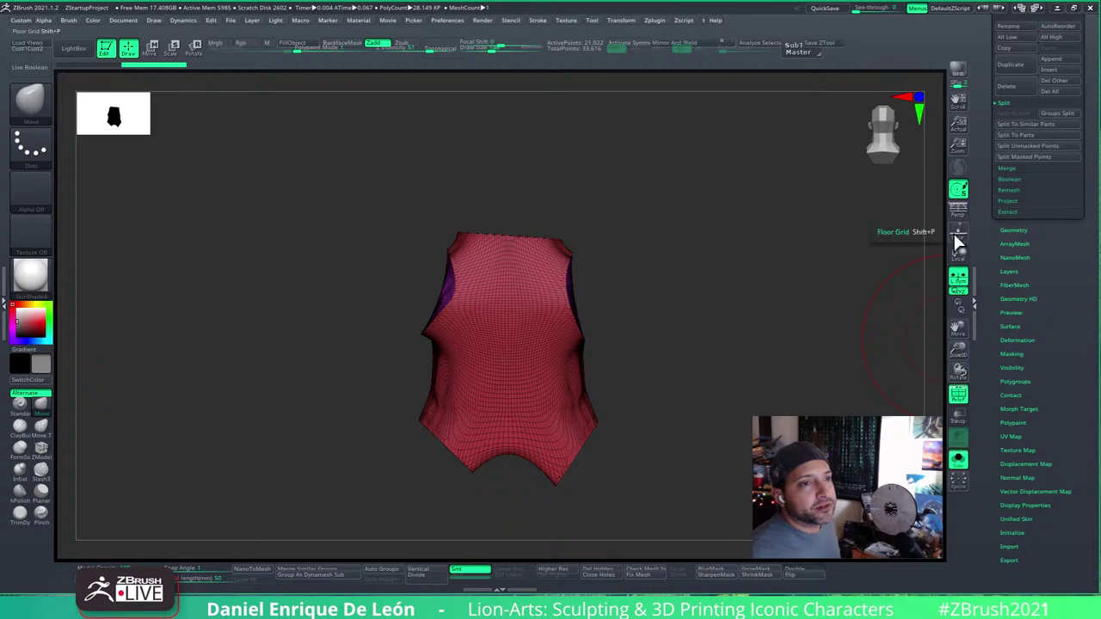
pyautogui.moveTo(826, 284); pyautogui.dragTo(804, 317)
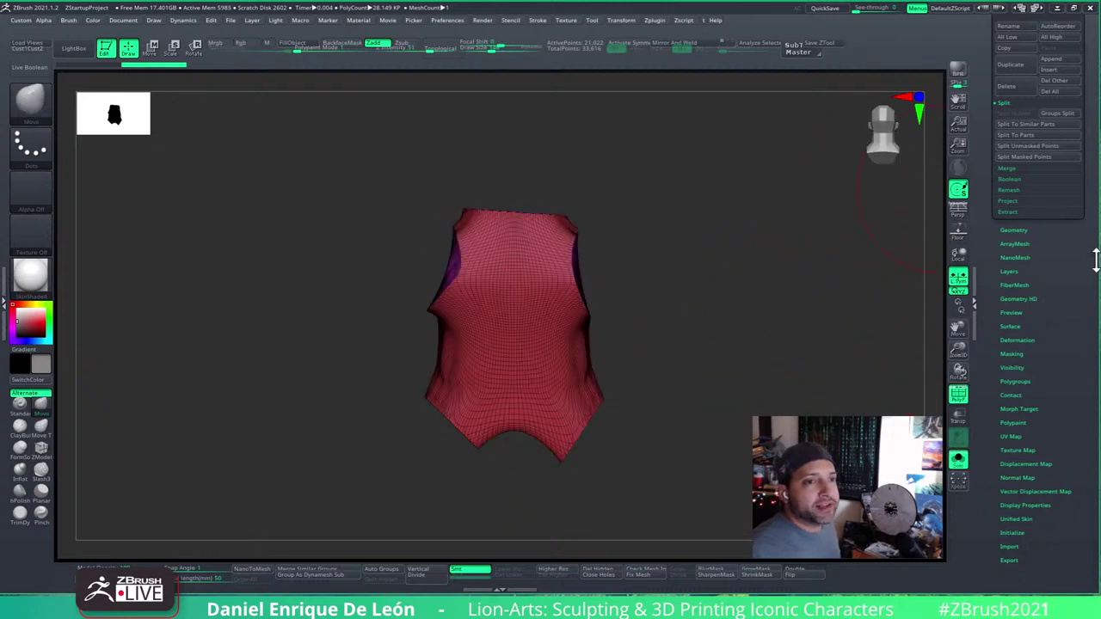
# Step: Close the open ends of the PolySphere6 lower leg and the PolySphere5 hand
pyautogui.moveTo(1094, 258); pyautogui.dragTo(1087, 408)
pyautogui.click(1009, 228)
pyautogui.click(1011, 226)
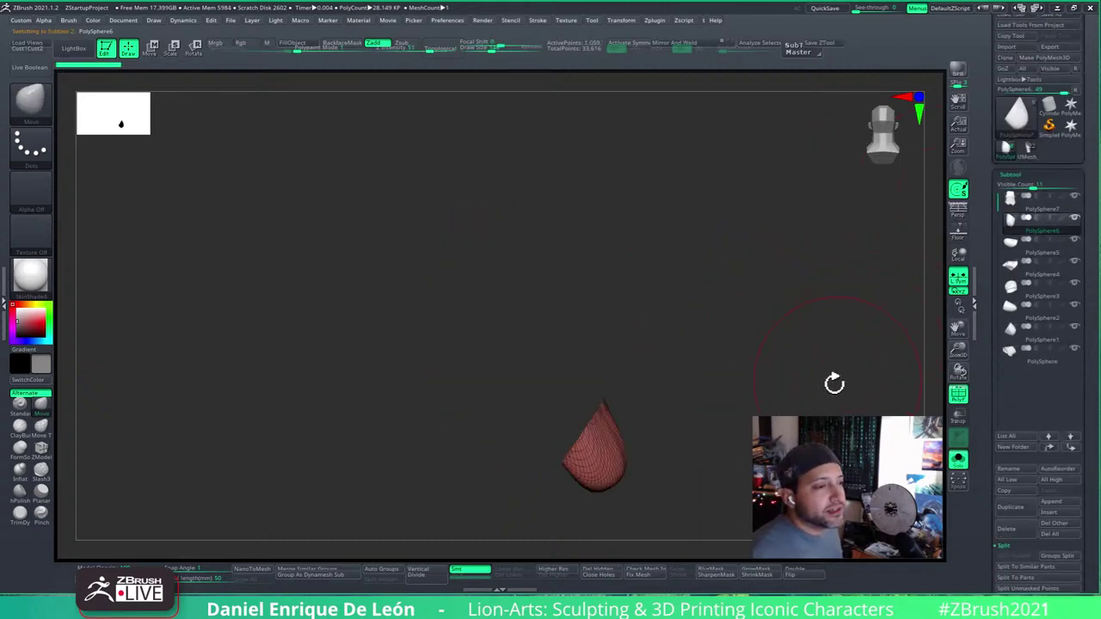
pyautogui.moveTo(835, 381); pyautogui.dragTo(759, 572)
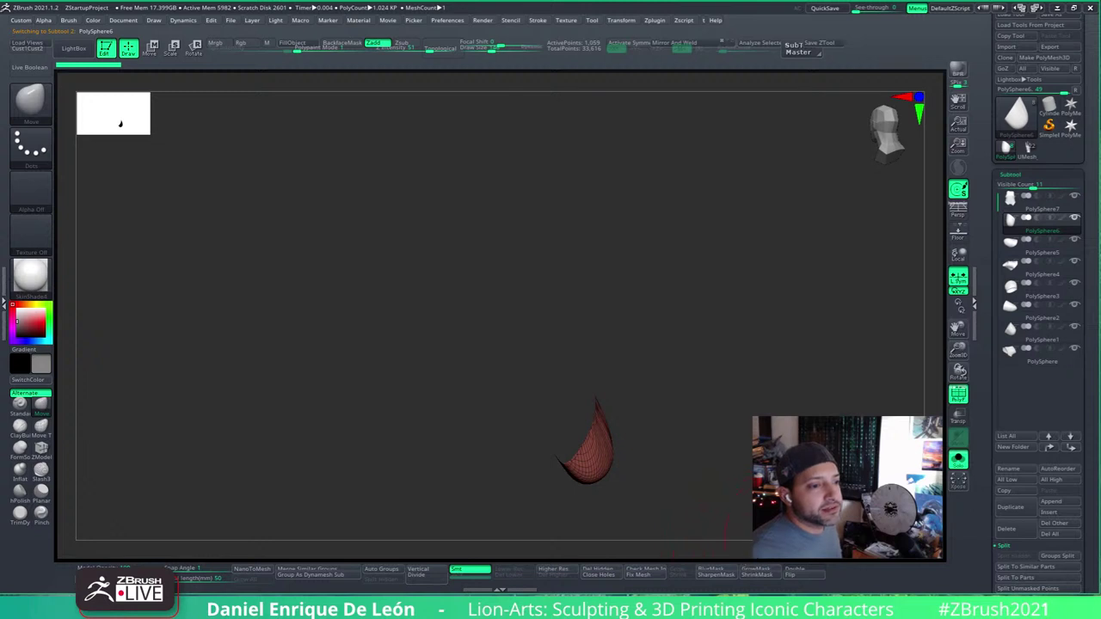
pyautogui.moveTo(616, 585); pyautogui.dragTo(732, 491)
pyautogui.click(1021, 241)
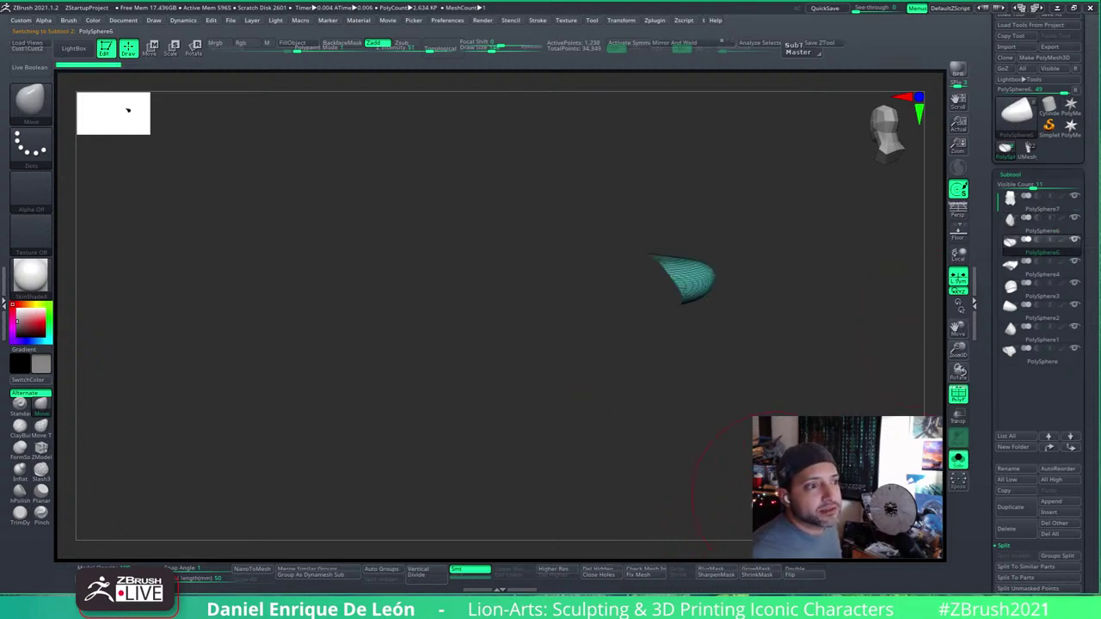
pyautogui.click(610, 572)
# Step: Close the openings of the PolySphere4 upper arm and the PolySphere3 head
pyautogui.click(1010, 268)
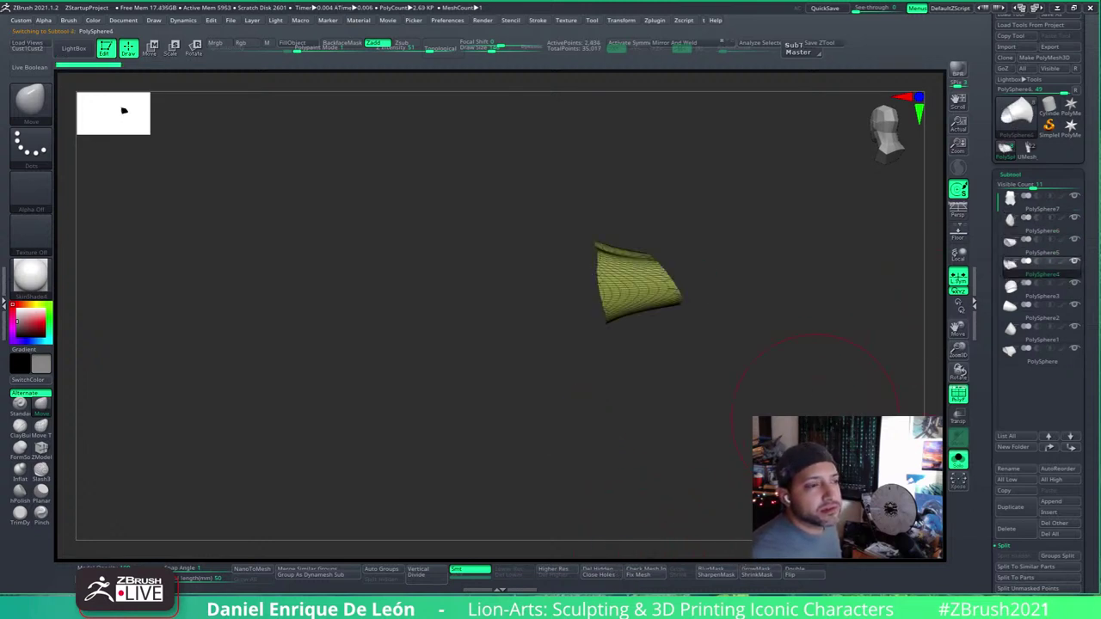
pyautogui.click(611, 575)
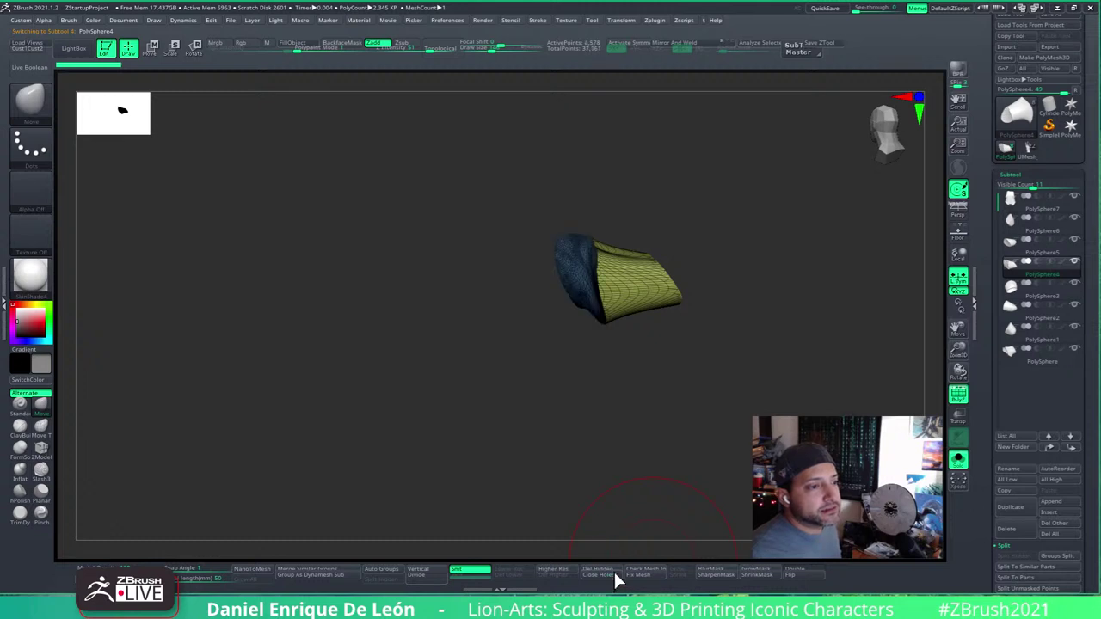
pyautogui.click(1011, 287)
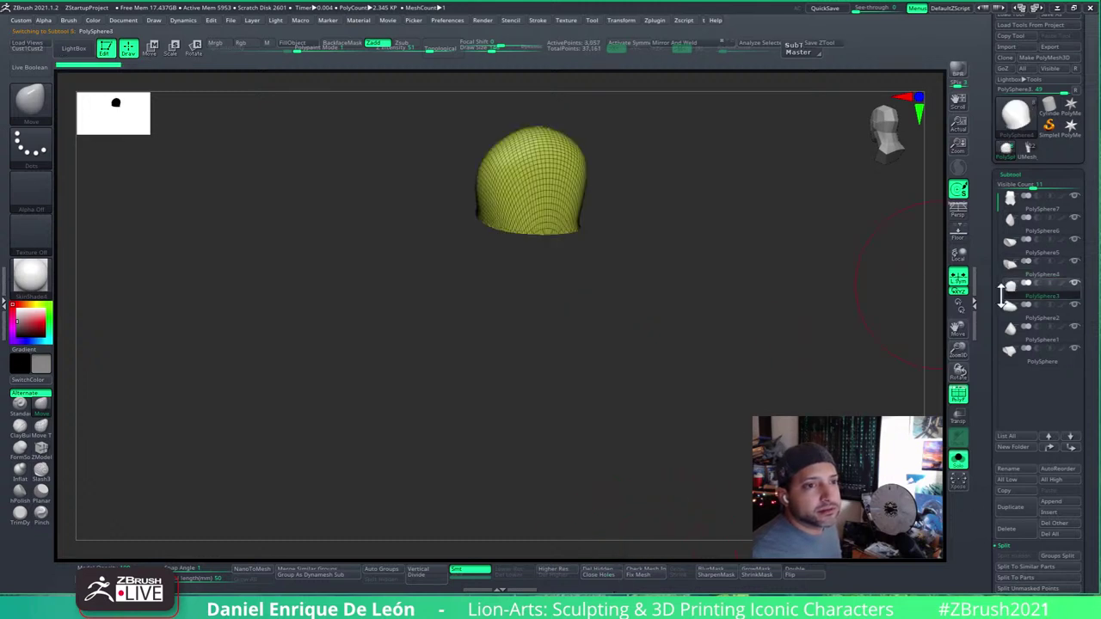
pyautogui.click(609, 574)
pyautogui.moveTo(843, 383); pyautogui.dragTo(732, 321)
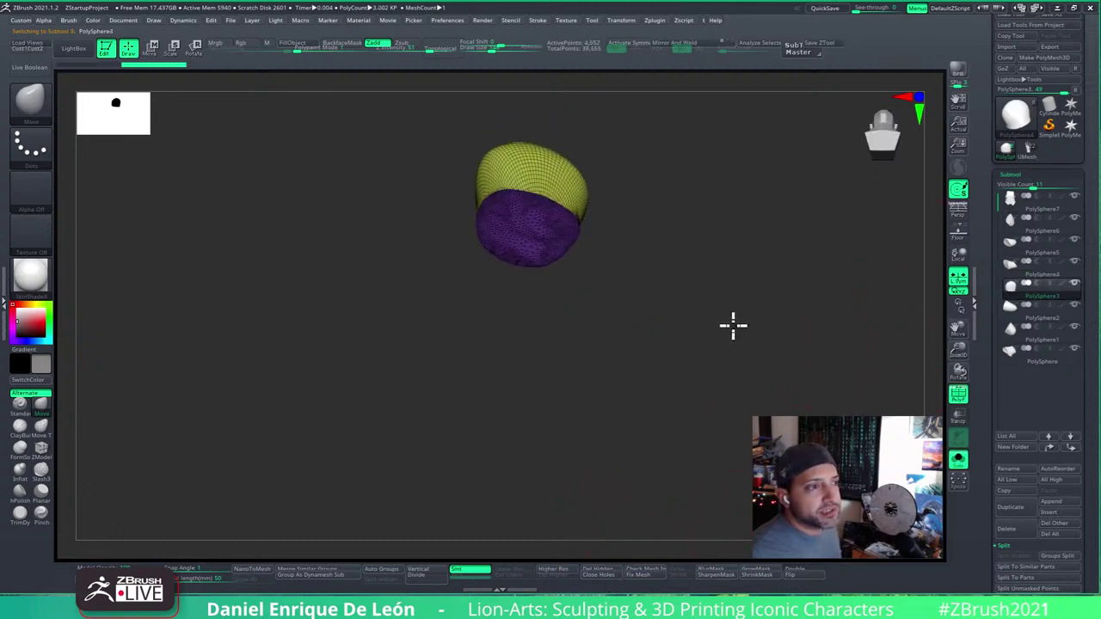
# Step: Close the open ends of the PolySphere2 hand and the PolySphere1 lower leg
pyautogui.click(1012, 316)
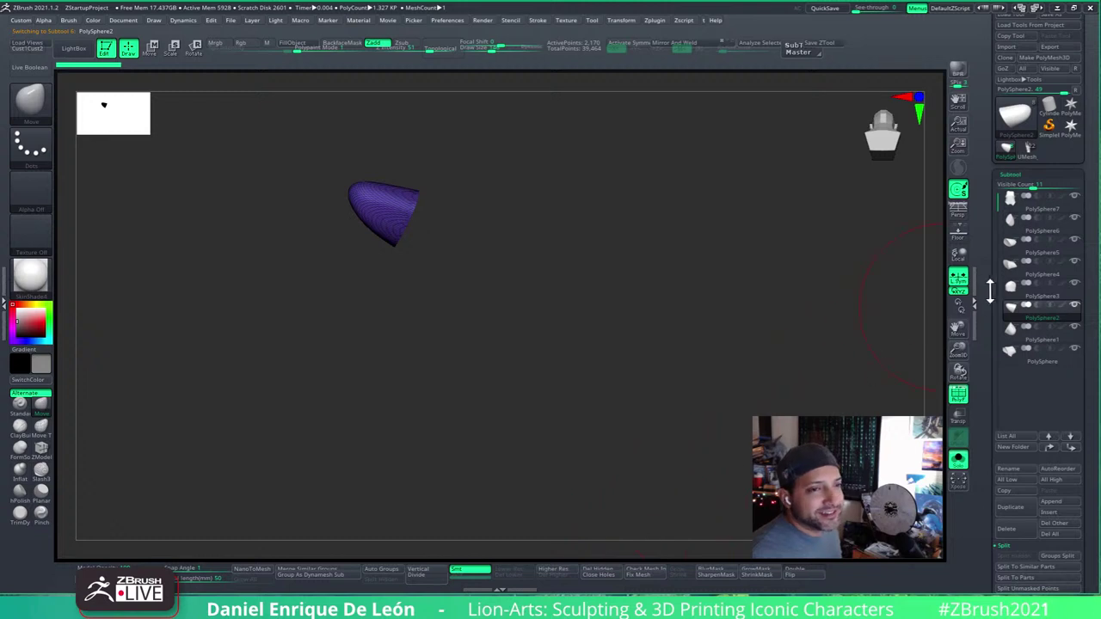
pyautogui.moveTo(865, 341); pyautogui.dragTo(845, 349)
pyautogui.click(1009, 331)
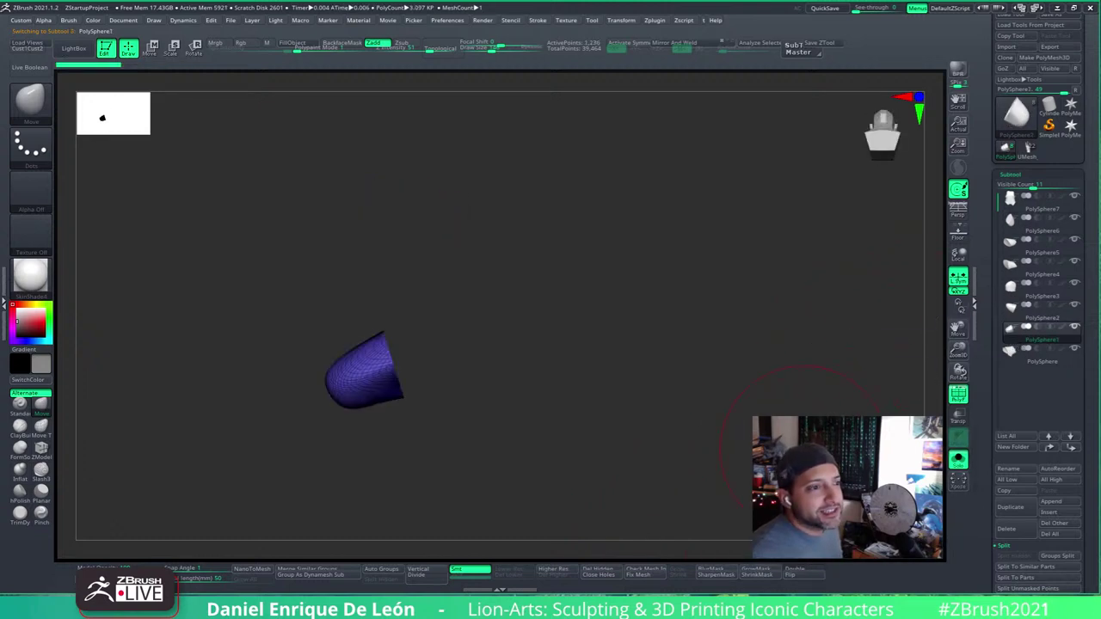
pyautogui.click(606, 576)
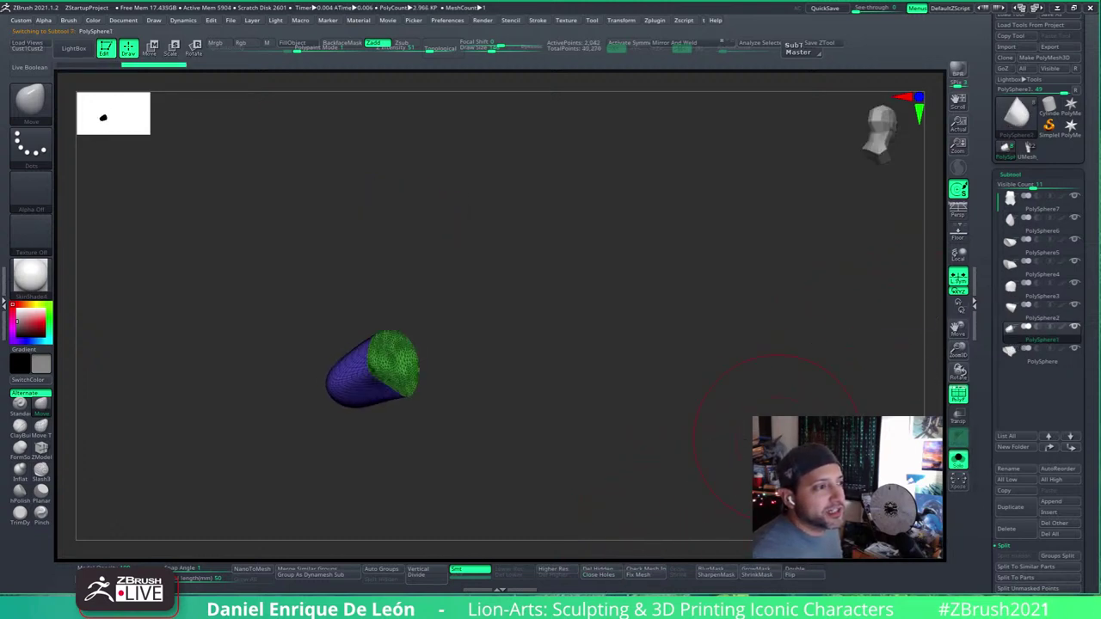
# Step: Close both open ends of the last subtool, the remaining upper arm
pyautogui.click(1011, 348)
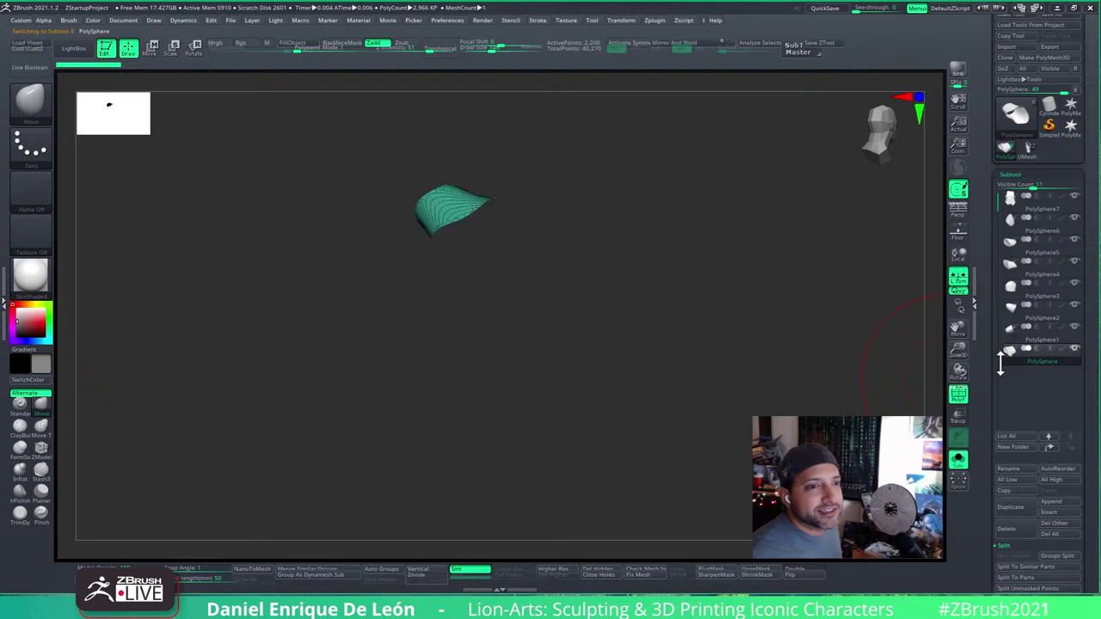
pyautogui.moveTo(811, 418); pyautogui.dragTo(677, 493)
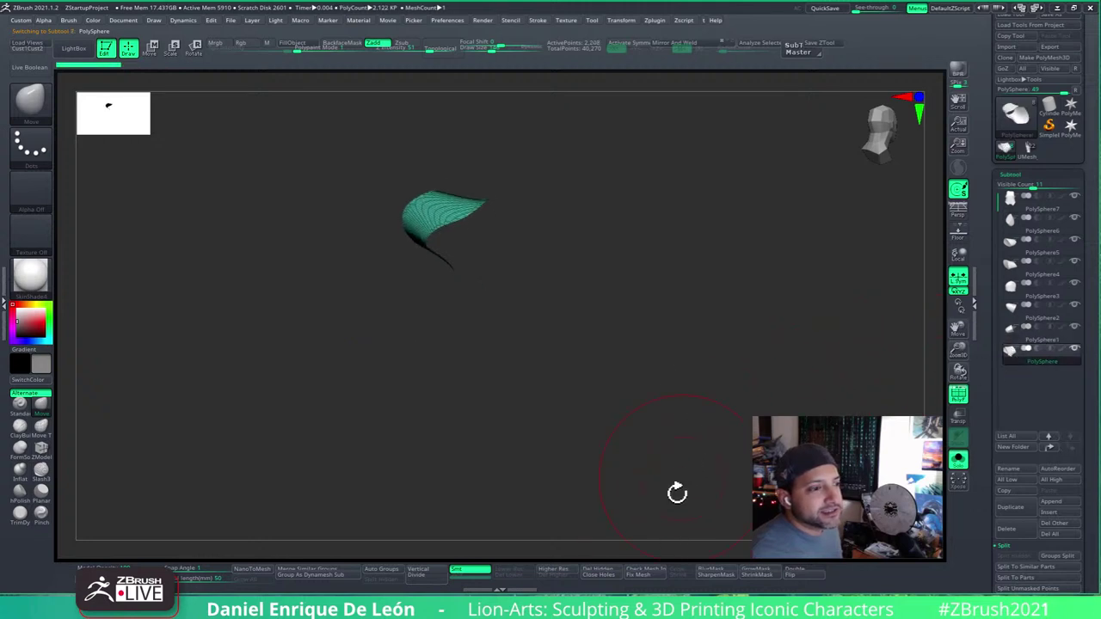
pyautogui.click(613, 576)
pyautogui.moveTo(737, 358); pyautogui.dragTo(774, 413)
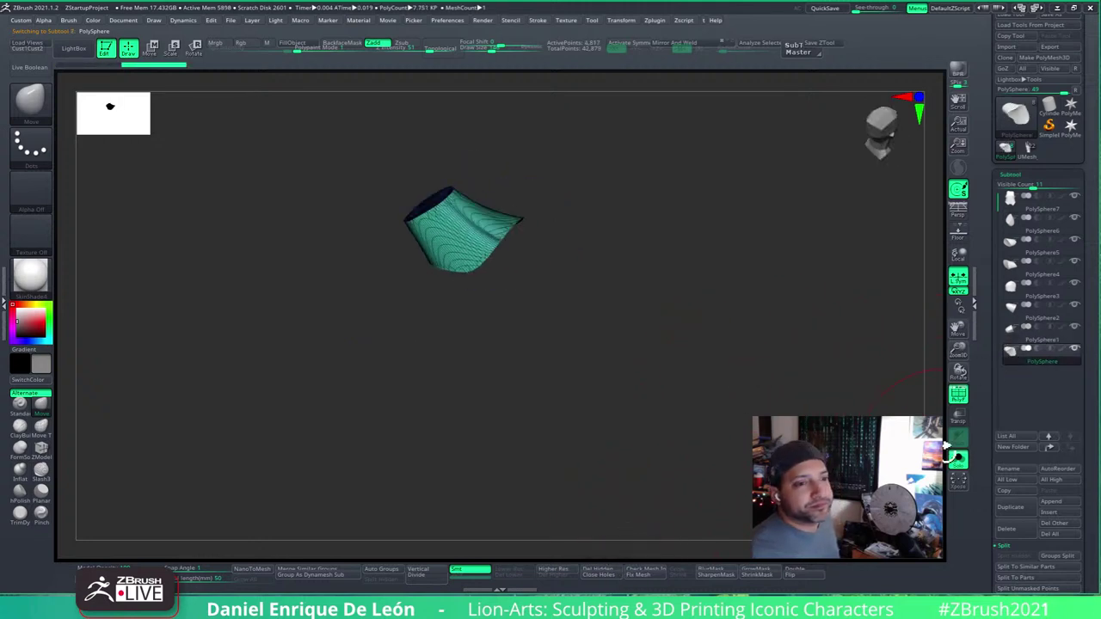
# Step: Show all subtools together and step through them from the torso down the list and back up
pyautogui.click(957, 459)
pyautogui.moveTo(848, 401); pyautogui.dragTo(842, 379)
pyautogui.click(1012, 202)
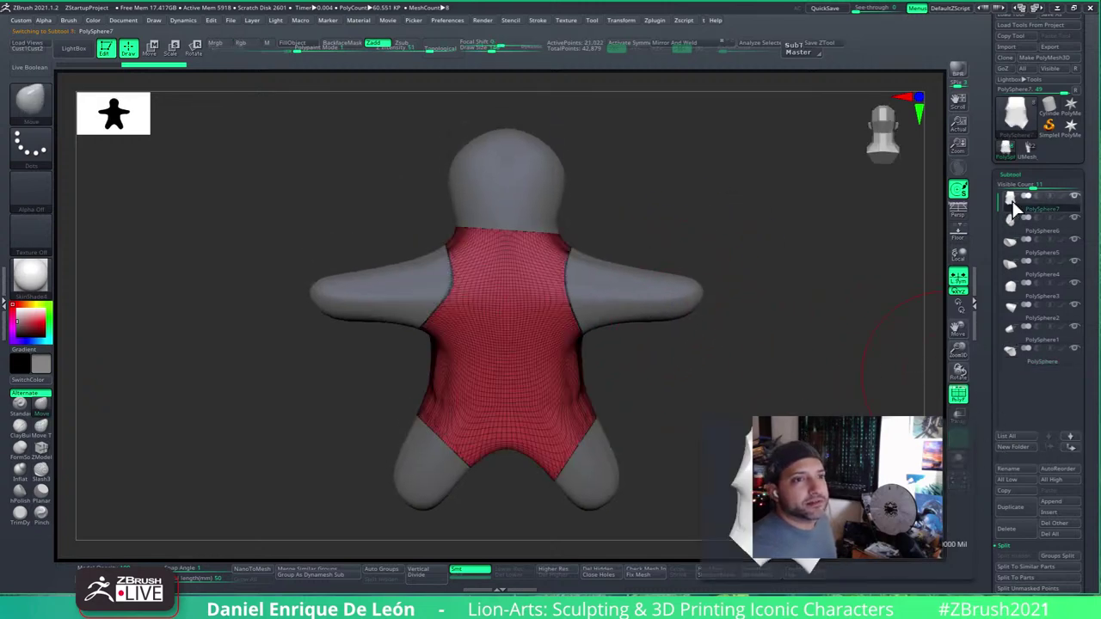
pyautogui.press('Down')
pyautogui.press('Down')
pyautogui.press('Down')
pyautogui.press('Down')
pyautogui.press('Down')
pyautogui.press('Down')
pyautogui.press('Down')
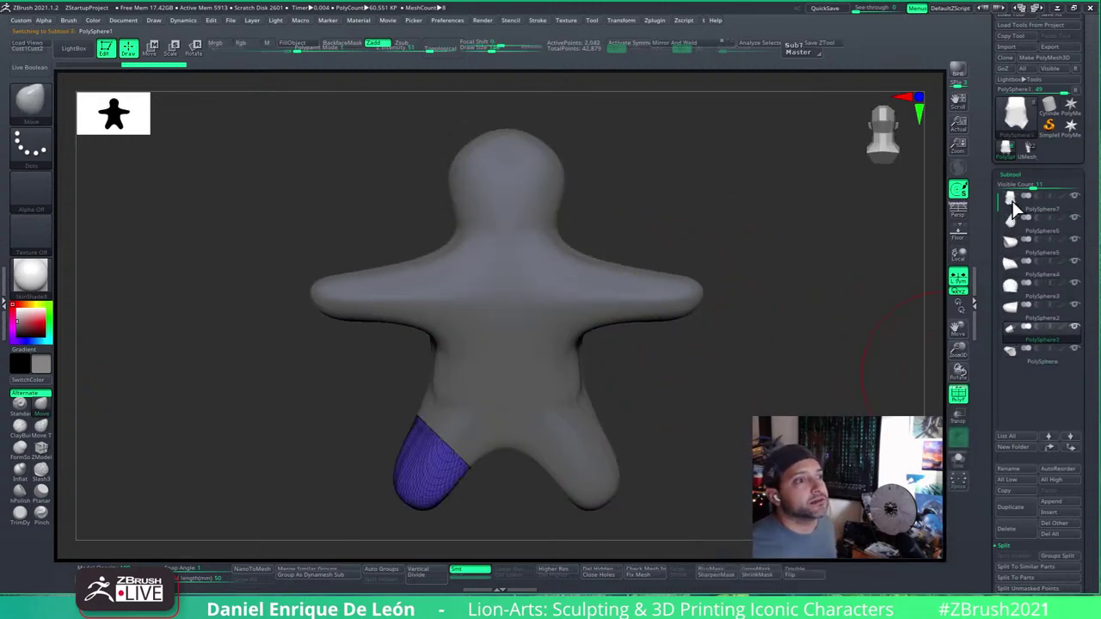
pyautogui.press('Up')
pyautogui.press('Up')
pyautogui.press('Up')
pyautogui.press('Up')
pyautogui.press('Up')
pyautogui.press('Up')
pyautogui.press('Up')
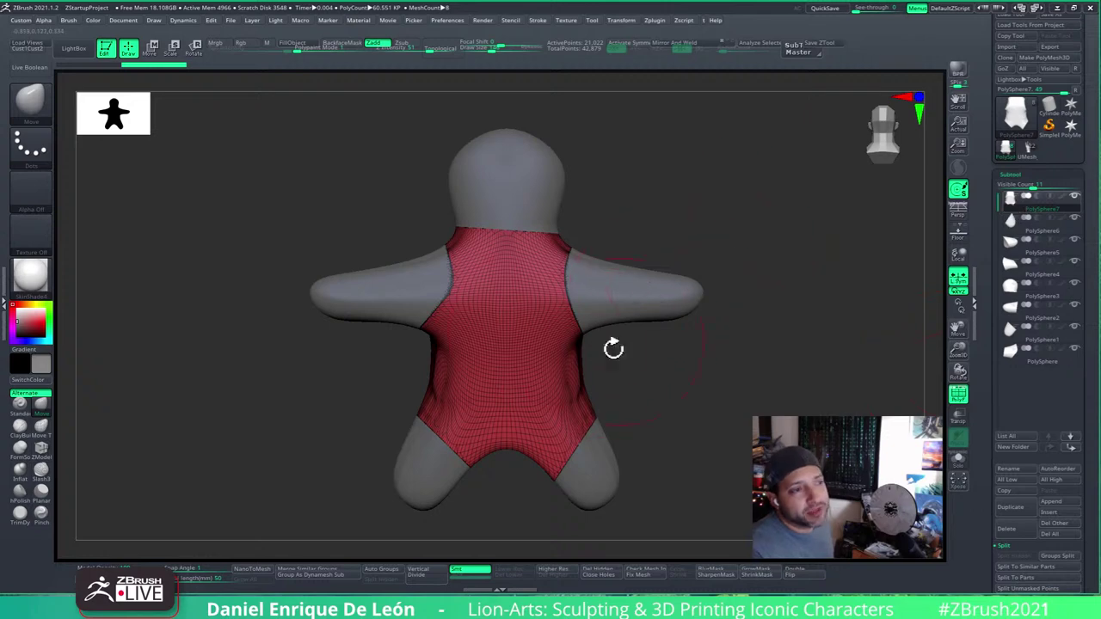
# Step: Isolate the torso and push the closed shoulder opening inward with the Move brush to form a socket
pyautogui.keyDown('alt'); pyautogui.moveTo(569, 276); pyautogui.dragTo(667, 315, button='right'); pyautogui.keyUp('alt')
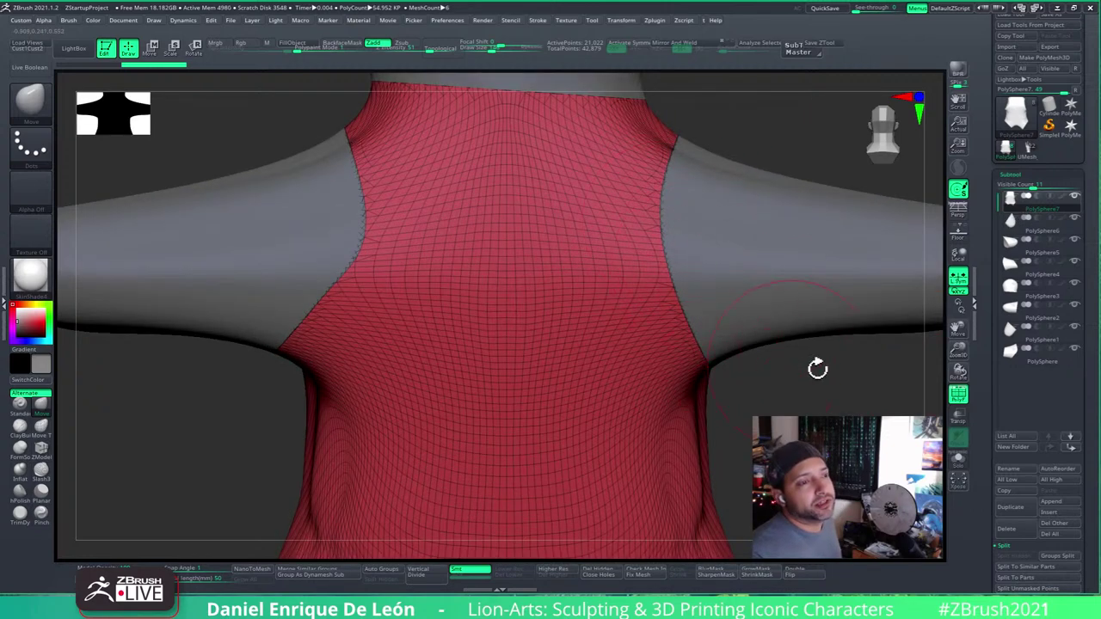
pyautogui.click(958, 459)
pyautogui.moveTo(747, 285)
pyautogui.mouseDown()
pyautogui.moveTo(686, 250)
pyautogui.moveTo(668, 222)
pyautogui.moveTo(634, 251)
pyautogui.mouseUp()
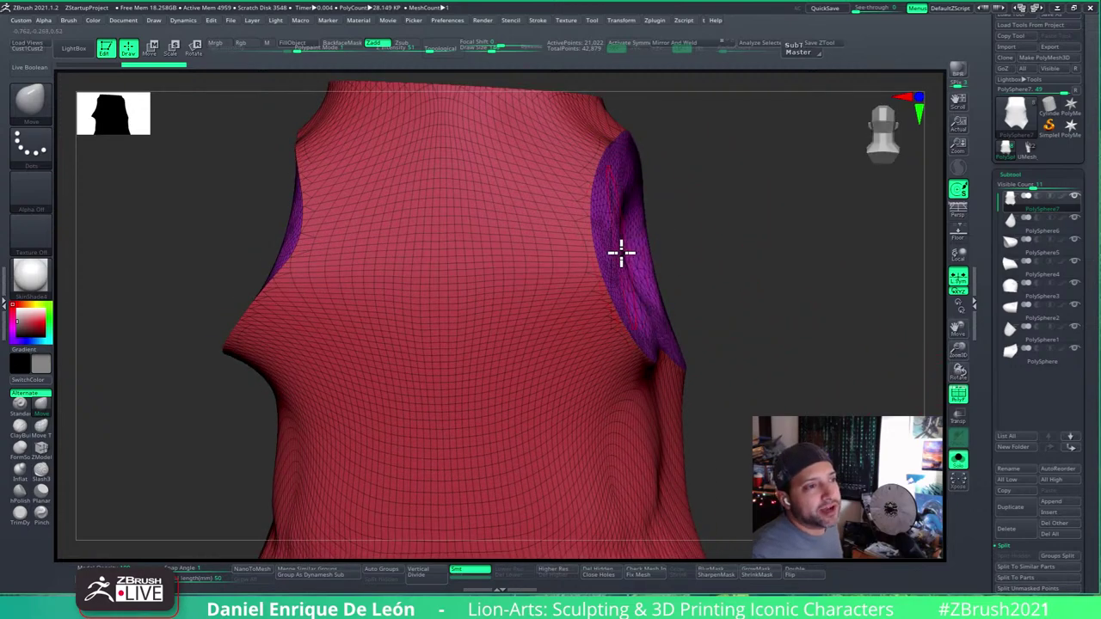
pyautogui.moveTo(688, 277); pyautogui.dragTo(577, 265)
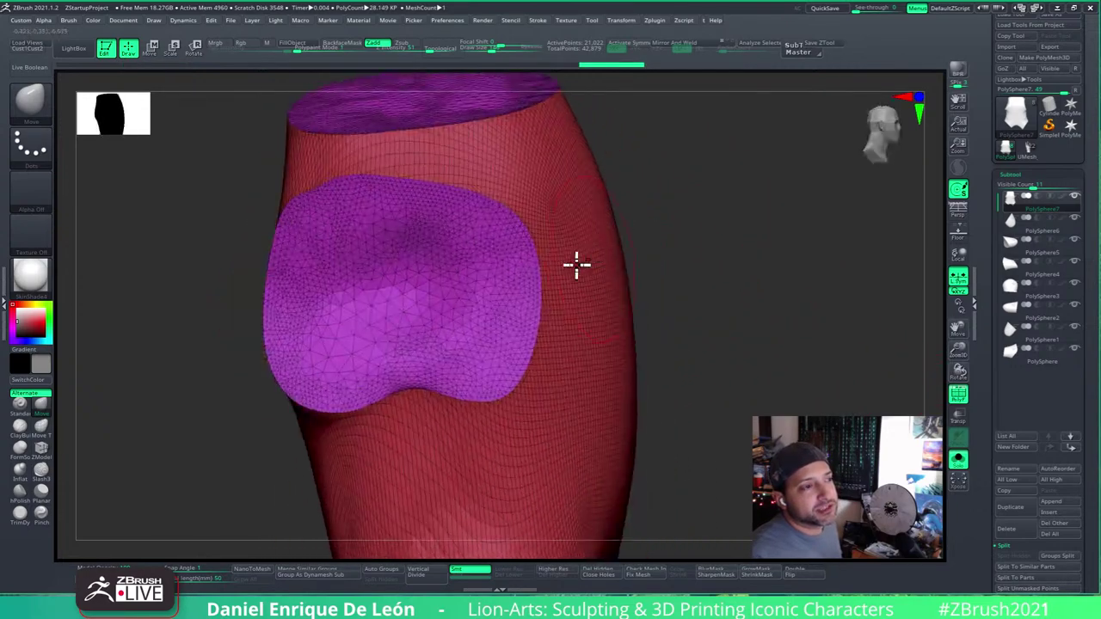
pyautogui.moveTo(452, 283); pyautogui.dragTo(561, 261, button='right')
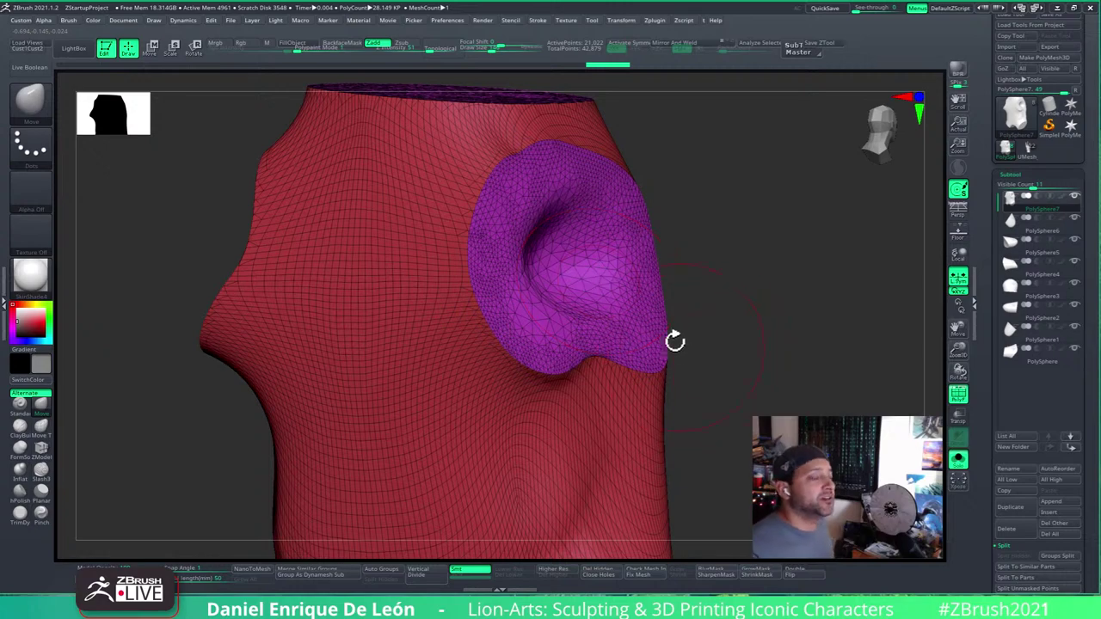
pyautogui.moveTo(674, 341); pyautogui.dragTo(559, 287)
# Step: Show all subtools again, select the PolySphere4 upper arm, and undo its latest edits
pyautogui.click(958, 465)
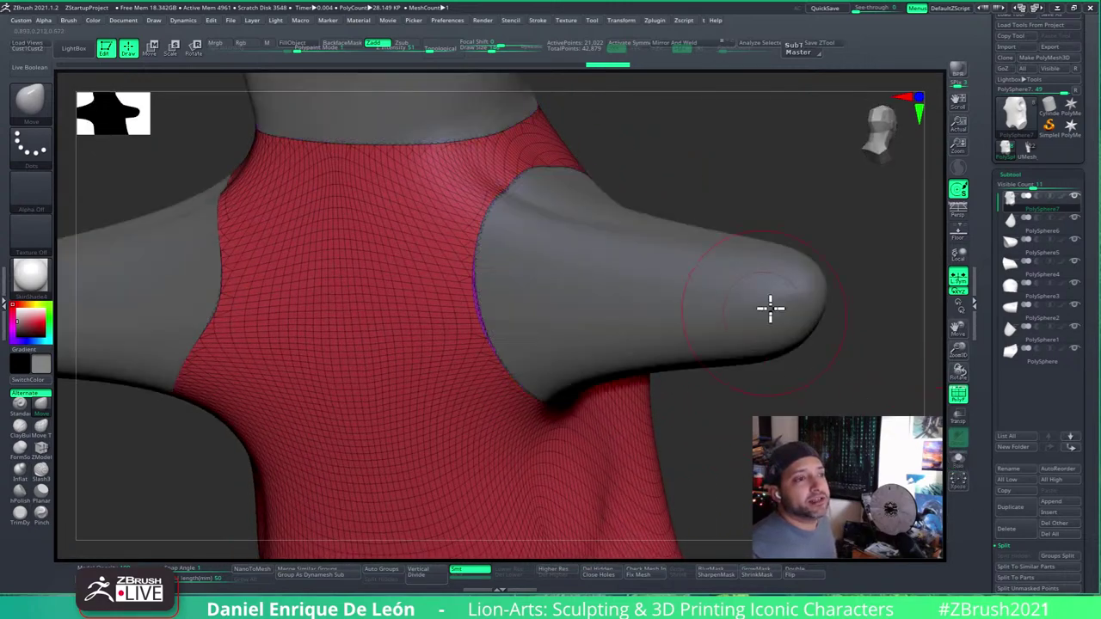
pyautogui.moveTo(769, 307); pyautogui.dragTo(668, 295, button='right')
pyautogui.keyDown('alt'); pyautogui.click(742, 287); pyautogui.keyUp('alt')
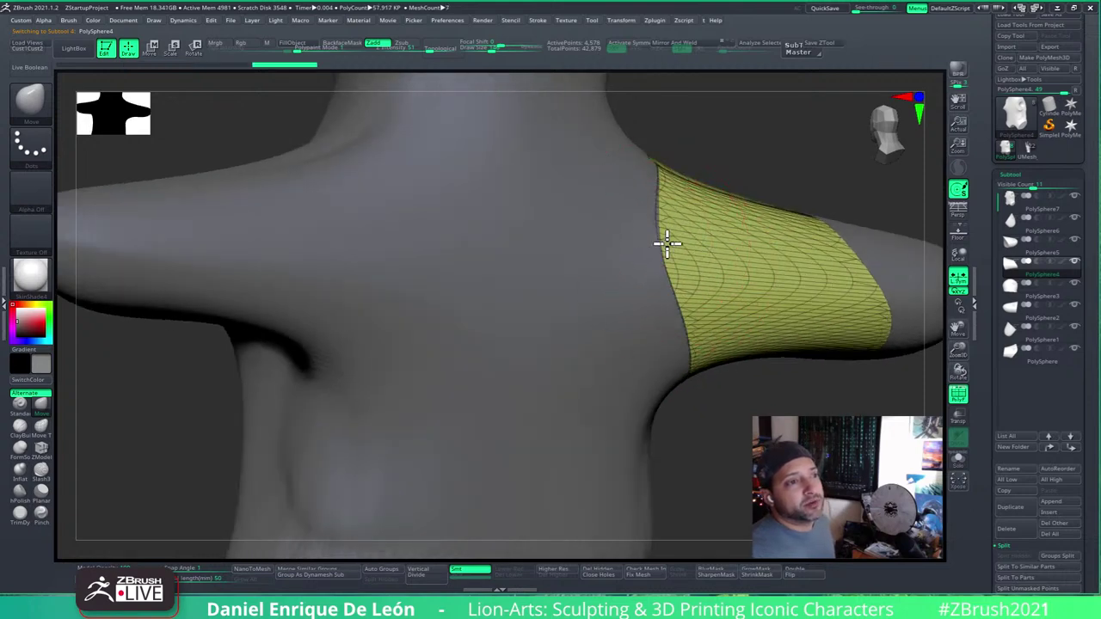
pyautogui.moveTo(663, 243); pyautogui.dragTo(647, 205, button='right')
pyautogui.hotkey('ctrl', 'z')
pyautogui.hotkey('ctrl', 'z')
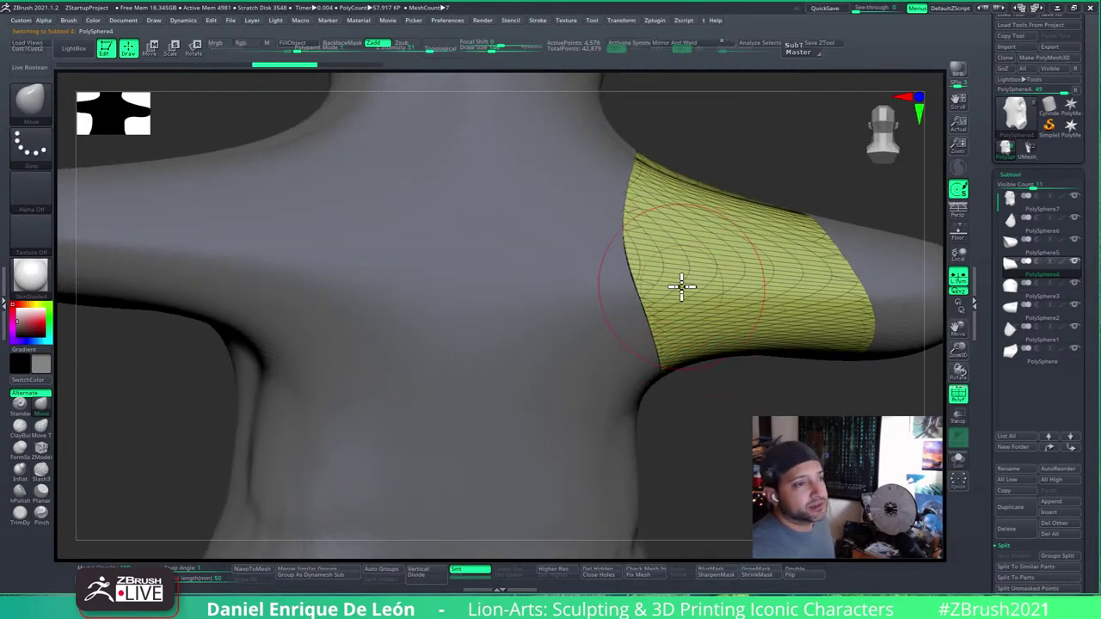
# Step: Isolate the PolySphere4 upper arm and push its closed shoulder end inward with the Move brush to form a hollow
pyautogui.click(958, 458)
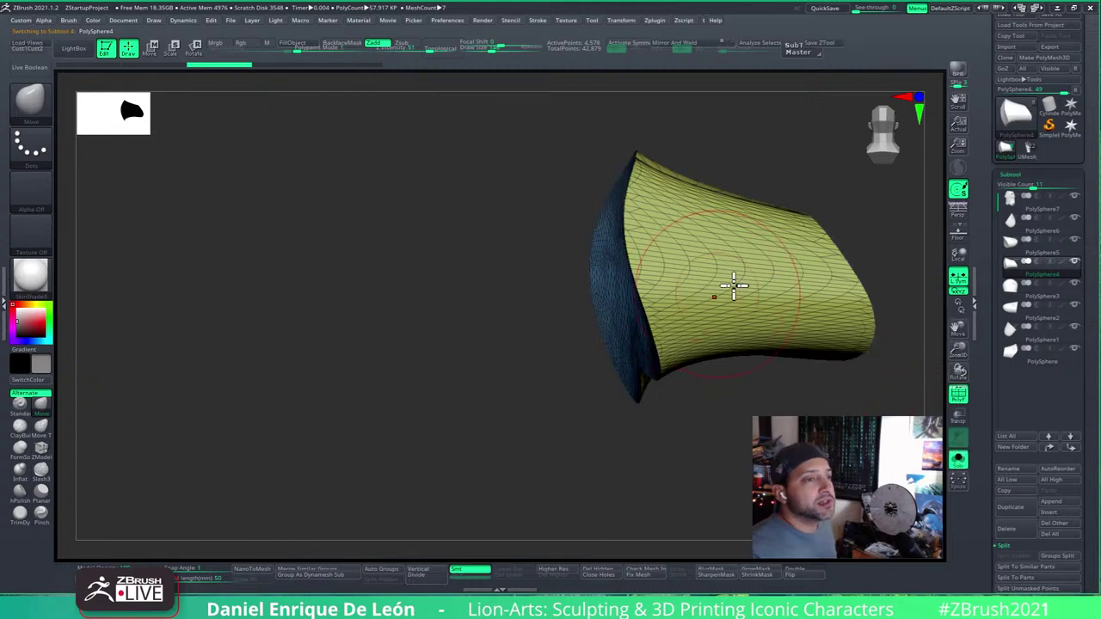
pyautogui.moveTo(735, 287); pyautogui.dragTo(545, 312, button='right')
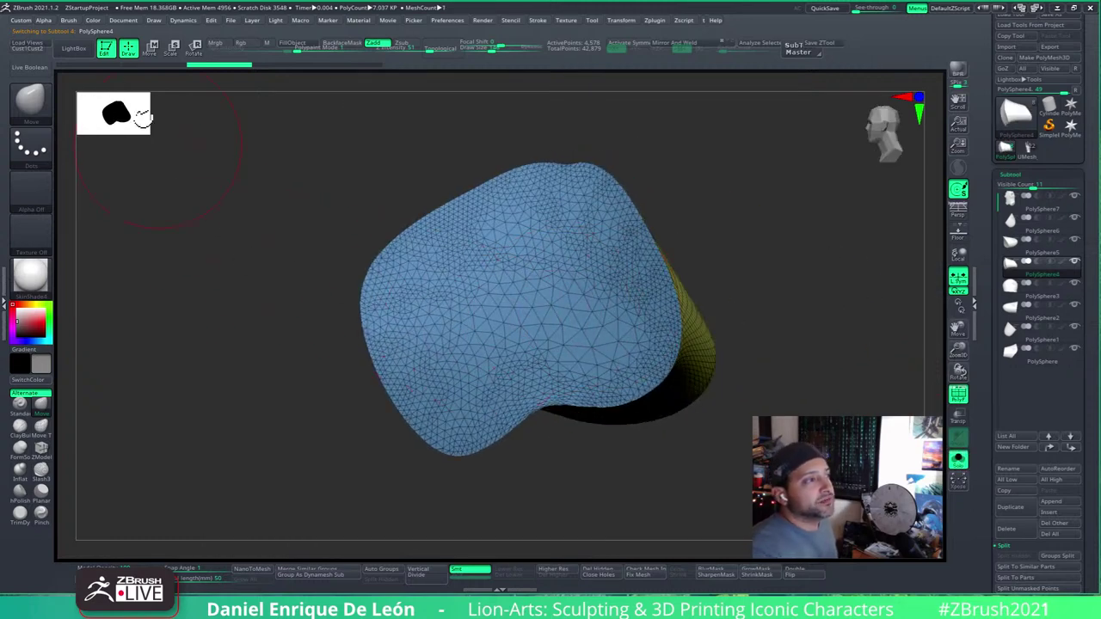
pyautogui.click(149, 49)
pyautogui.moveTo(754, 157); pyautogui.dragTo(575, 226, button='right')
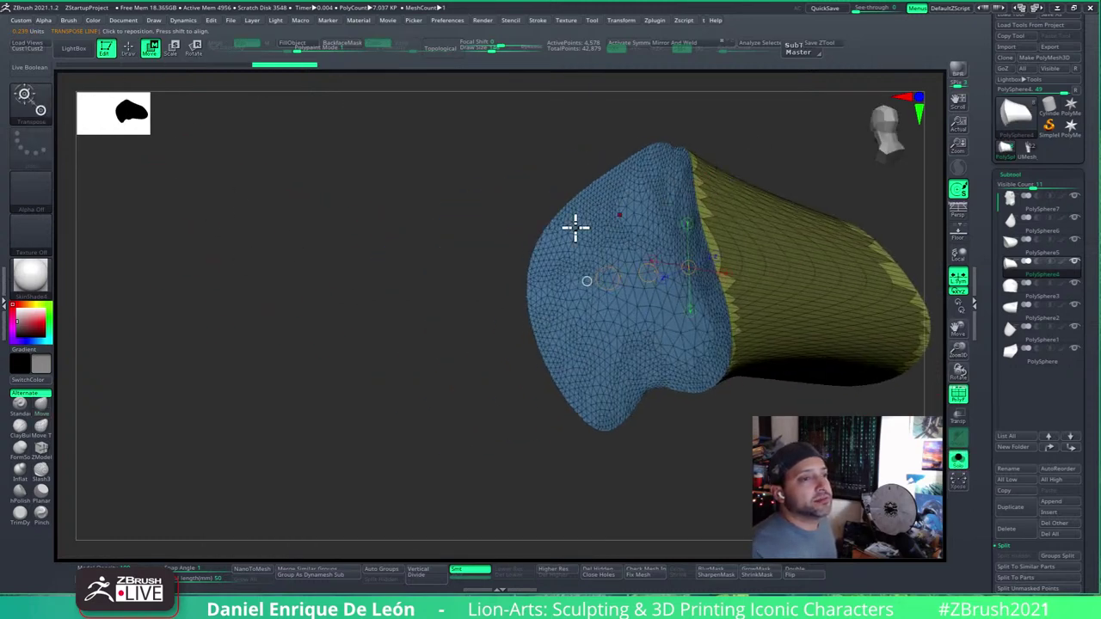
pyautogui.click(128, 49)
pyautogui.moveTo(504, 295); pyautogui.dragTo(545, 292, button='right')
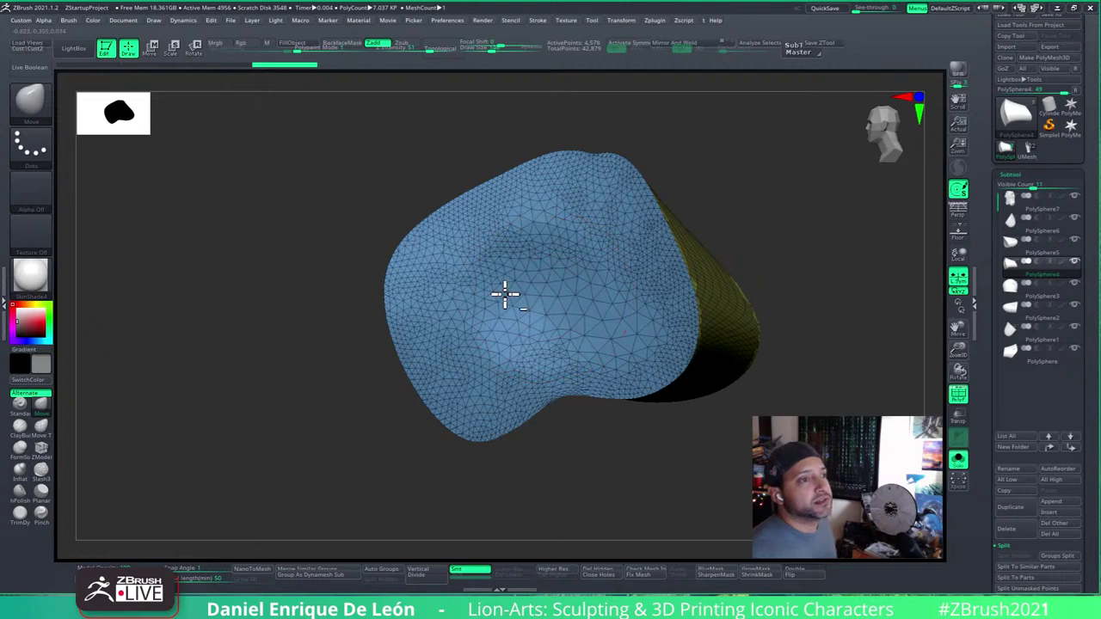
pyautogui.keyDown('alt'); pyautogui.moveTo(518, 303); pyautogui.dragTo(550, 299); pyautogui.keyUp('alt')
pyautogui.moveTo(535, 329); pyautogui.dragTo(636, 308, button='right')
pyautogui.keyDown('alt'); pyautogui.moveTo(465, 301); pyautogui.dragTo(501, 277, button='right'); pyautogui.keyUp('alt')
pyautogui.keyDown('alt'); pyautogui.moveTo(482, 284); pyautogui.dragTo(503, 299, button='right'); pyautogui.keyUp('alt')
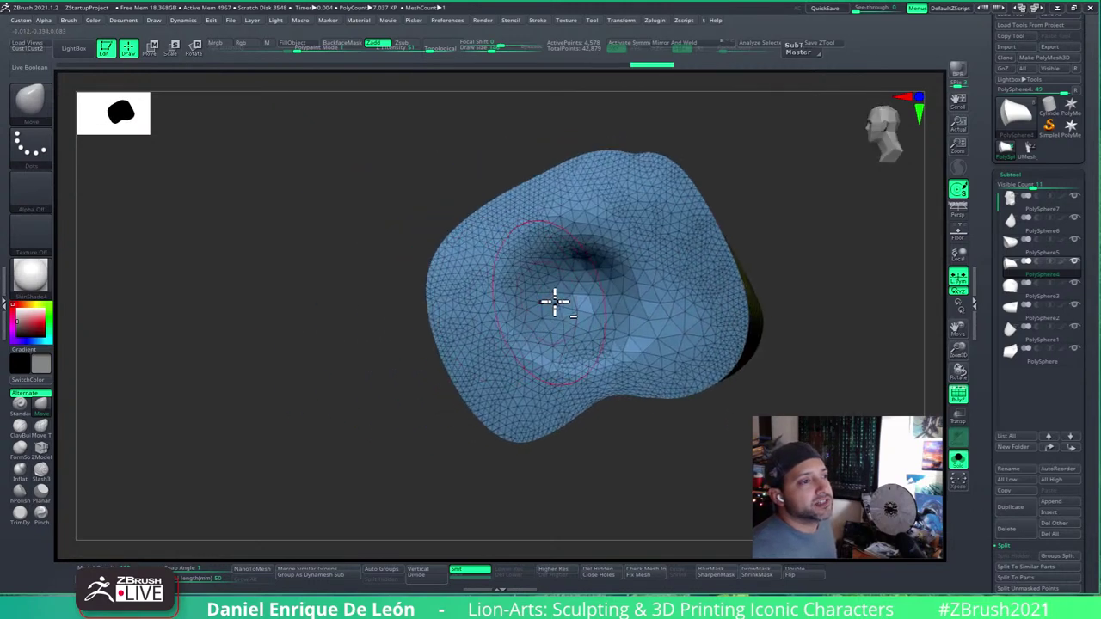
pyautogui.moveTo(554, 300)
pyautogui.keyDown('alt'); pyautogui.mouseDown()
pyautogui.moveTo(597, 309)
pyautogui.moveTo(601, 294)
pyautogui.mouseUp(); pyautogui.keyUp('alt')
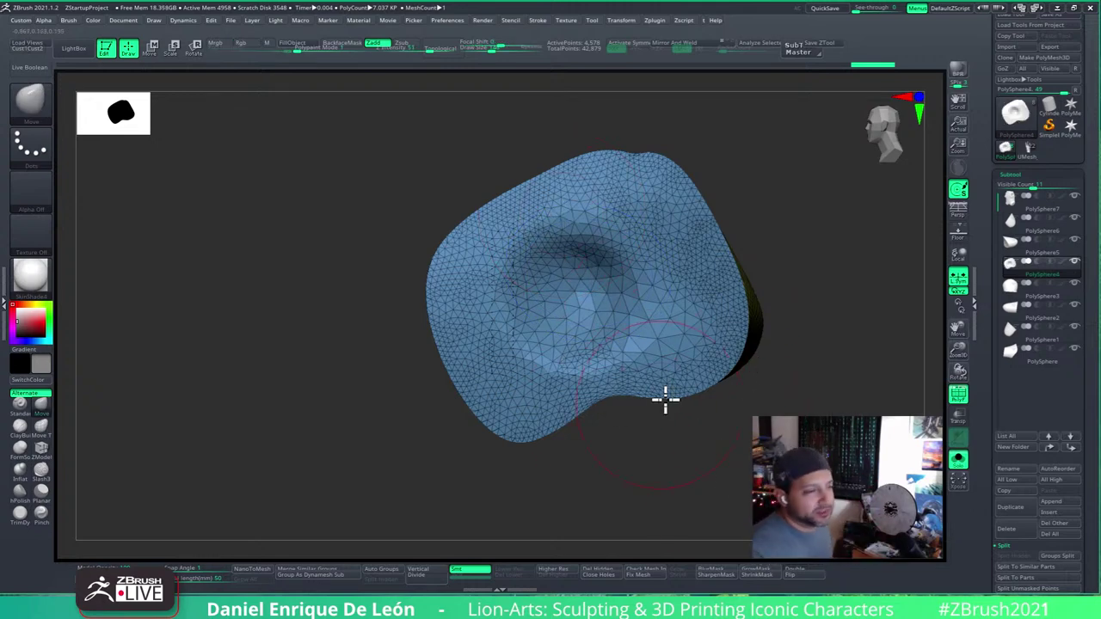
# Step: Show all subtools again and inspect the upper arm's fit against the torso on the whole figure
pyautogui.keyDown('alt'); pyautogui.moveTo(665, 398); pyautogui.dragTo(661, 386, button='right'); pyautogui.keyUp('alt')
pyautogui.click(958, 459)
pyautogui.keyDown('ctrl'); pyautogui.moveTo(647, 287); pyautogui.dragTo(656, 296, button='right'); pyautogui.keyUp('ctrl')
pyautogui.moveTo(656, 295); pyautogui.dragTo(692, 336, button='right')
pyautogui.keyDown('alt'); pyautogui.moveTo(674, 407); pyautogui.dragTo(665, 397, button='right'); pyautogui.keyUp('alt')
pyautogui.moveTo(665, 397); pyautogui.dragTo(646, 474)
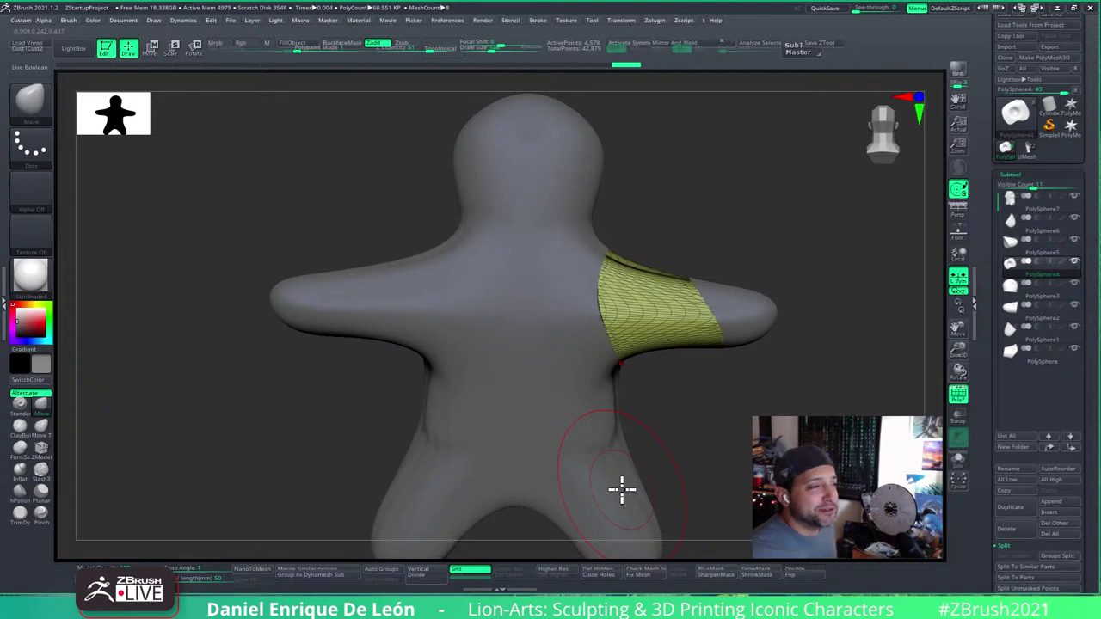
pyautogui.moveTo(614, 381); pyautogui.dragTo(587, 381, button='right')
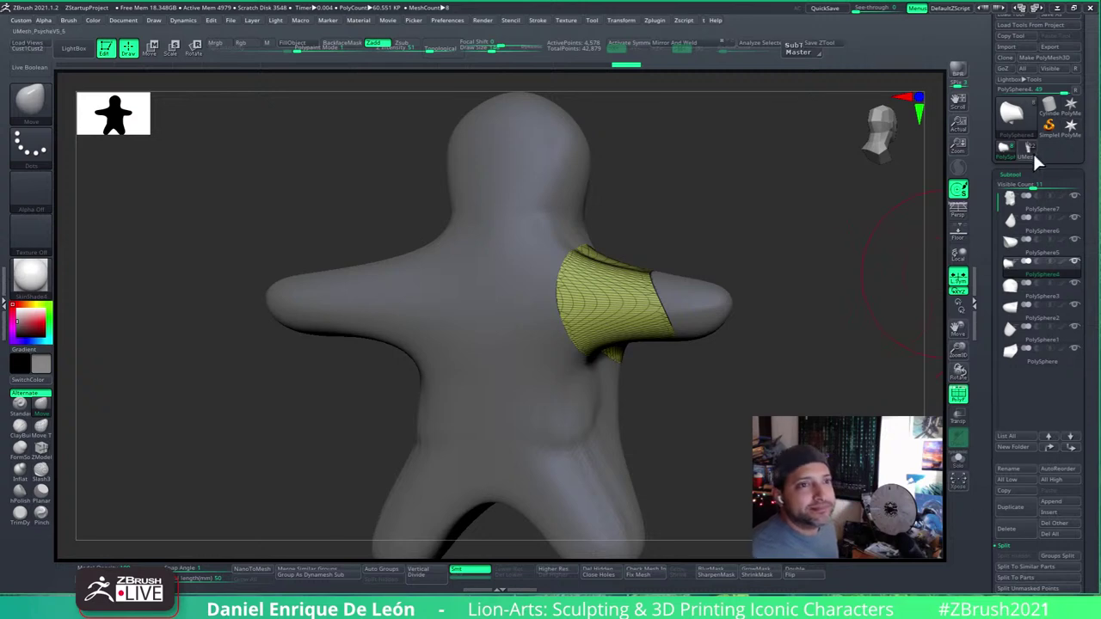
# Step: Switch to the winged Cupid and Psyche statue tool and select the UMesh_PsycheV5 hand subtool
pyautogui.hotkey('ctrl', 'z')
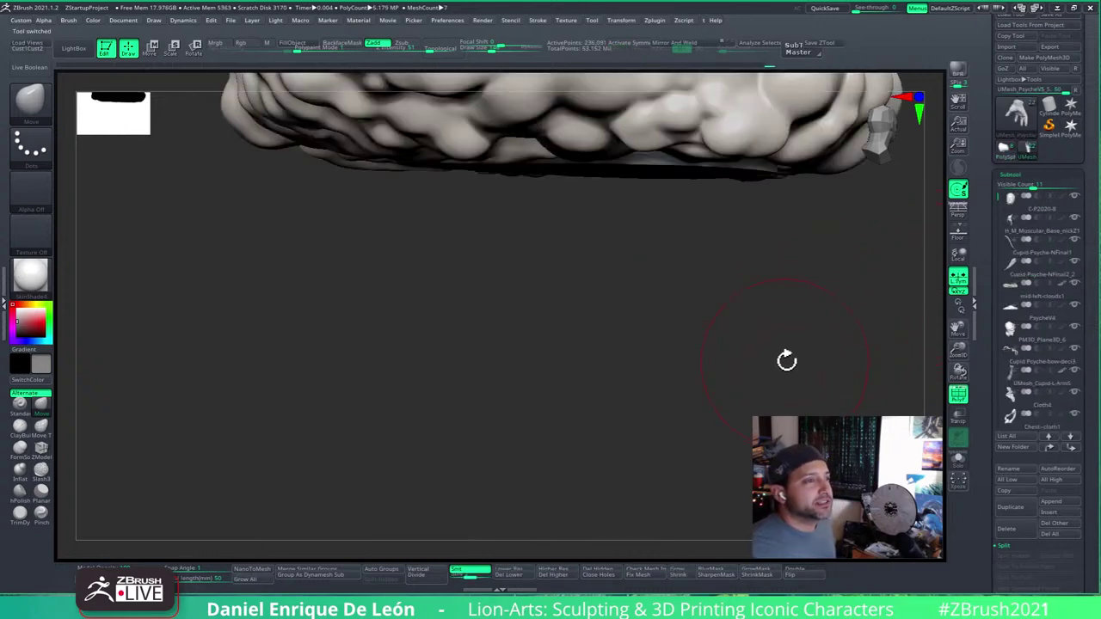
pyautogui.press('f')
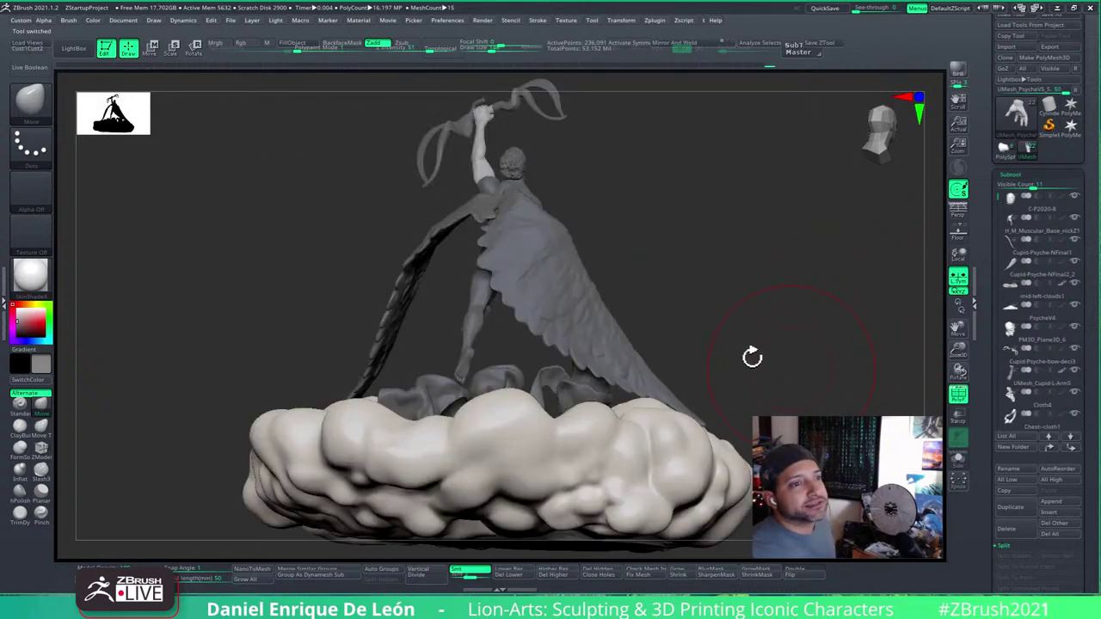
pyautogui.moveTo(710, 295)
pyautogui.mouseDown()
pyautogui.moveTo(665, 287)
pyautogui.moveTo(646, 337)
pyautogui.moveTo(511, 423)
pyautogui.mouseUp()
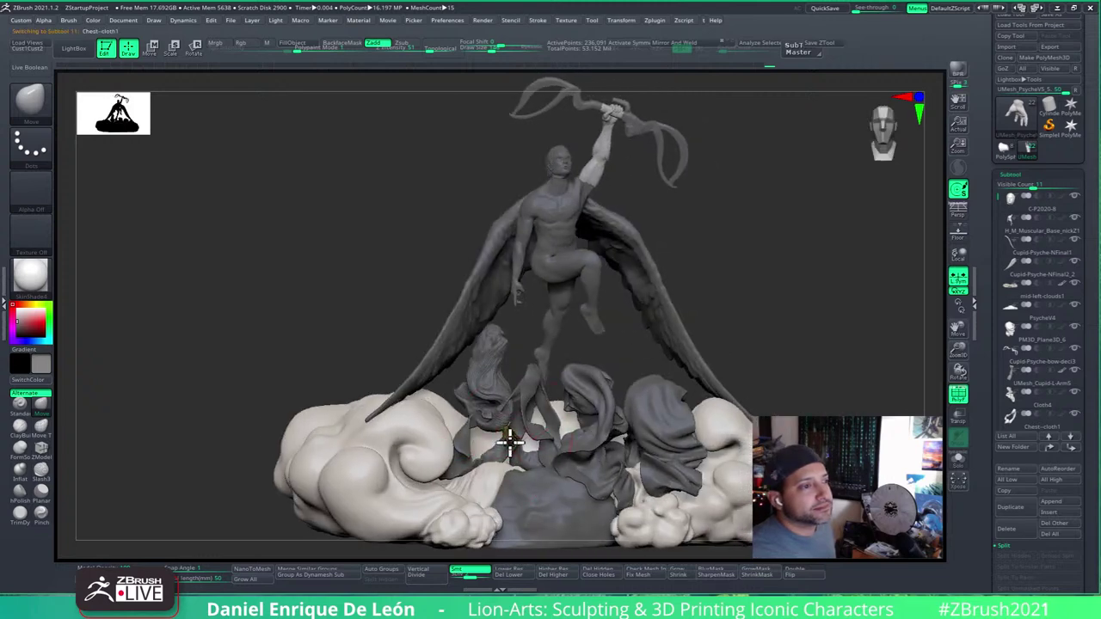
pyautogui.keyDown('alt'); pyautogui.click(508, 442); pyautogui.keyUp('alt')
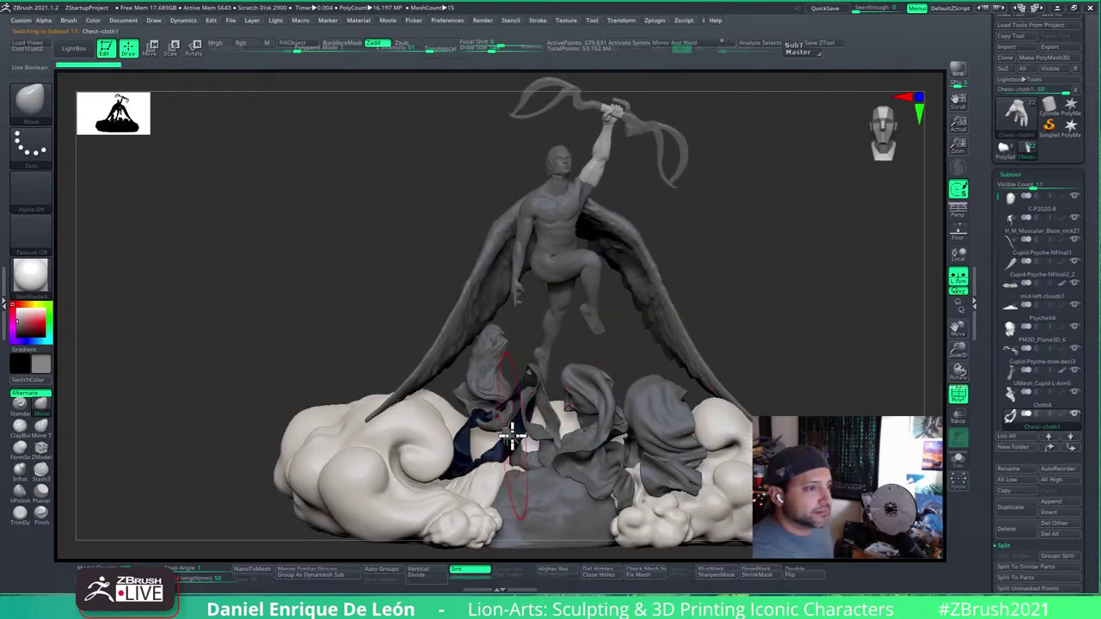
pyautogui.keyDown('alt'); pyautogui.click(512, 439); pyautogui.keyUp('alt')
pyautogui.press('f')
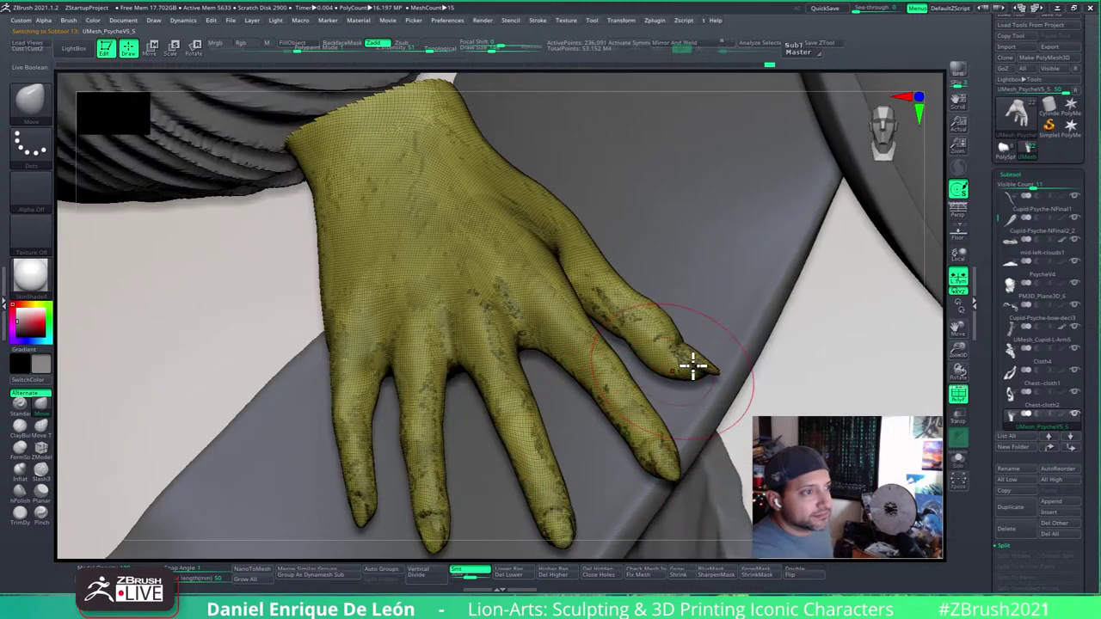
# Step: Isolate the hand subtool, frame it and enable Local rotation around it
pyautogui.click(958, 460)
pyautogui.moveTo(633, 403); pyautogui.dragTo(666, 415, button='right')
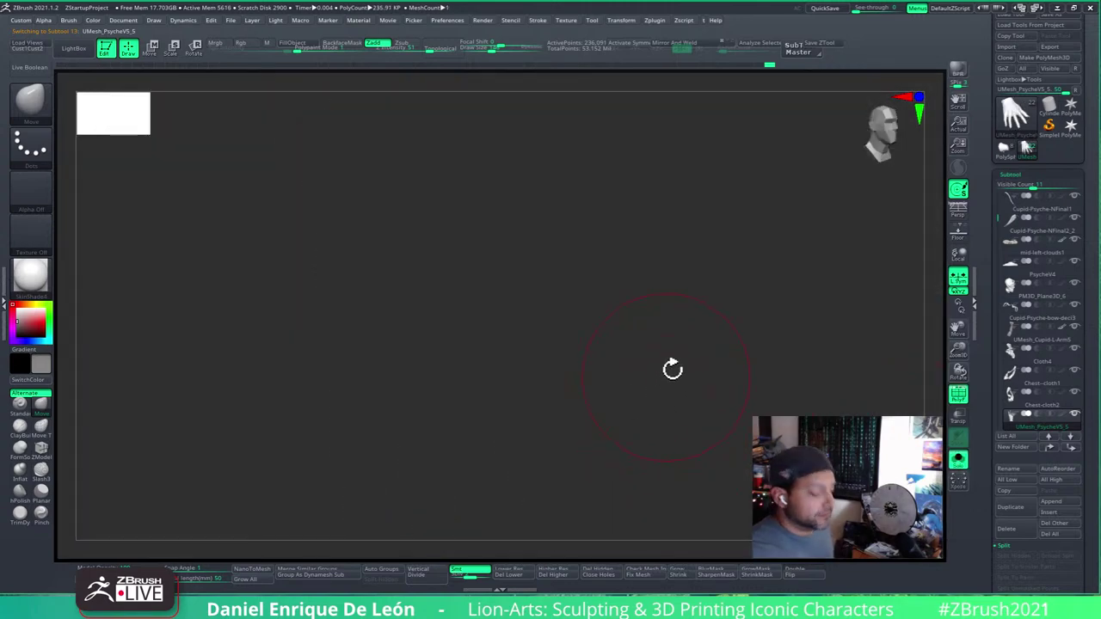
pyautogui.keyDown('shift'); pyautogui.moveTo(744, 382); pyautogui.dragTo(708, 378, button='right'); pyautogui.keyUp('shift')
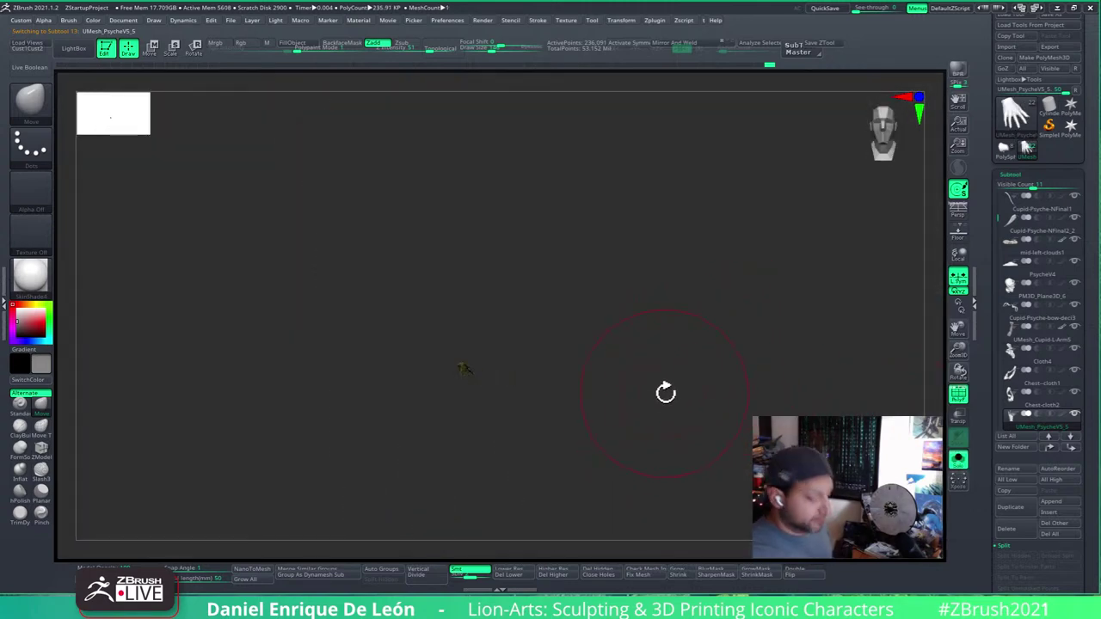
pyautogui.press('f')
pyautogui.moveTo(591, 337); pyautogui.dragTo(665, 335, button='right')
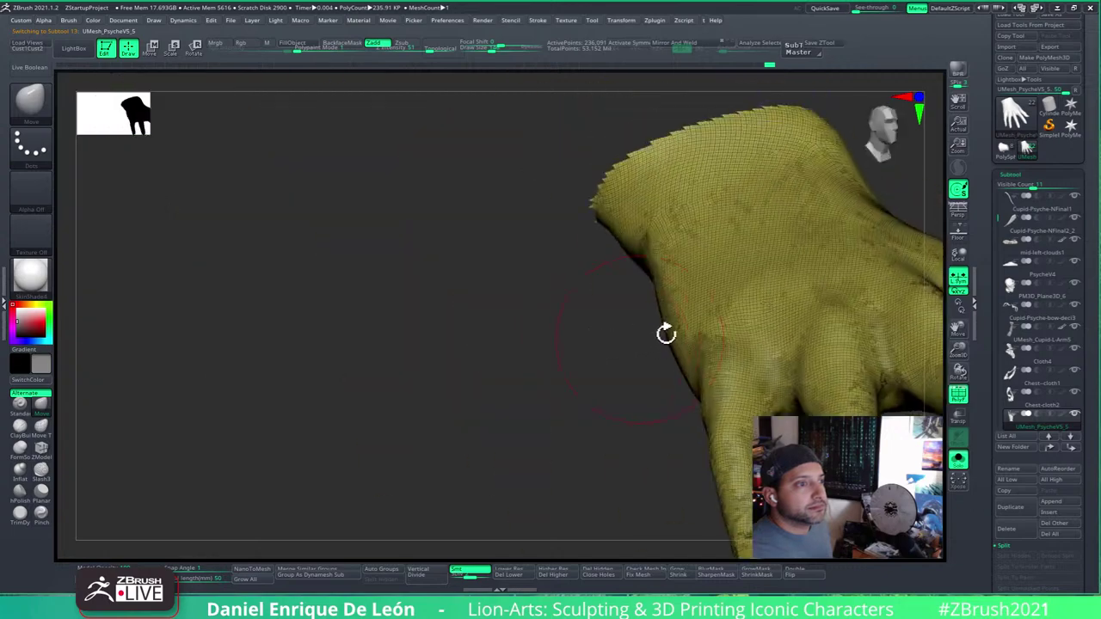
pyautogui.moveTo(755, 304); pyautogui.dragTo(874, 276, button='right')
pyautogui.click(958, 258)
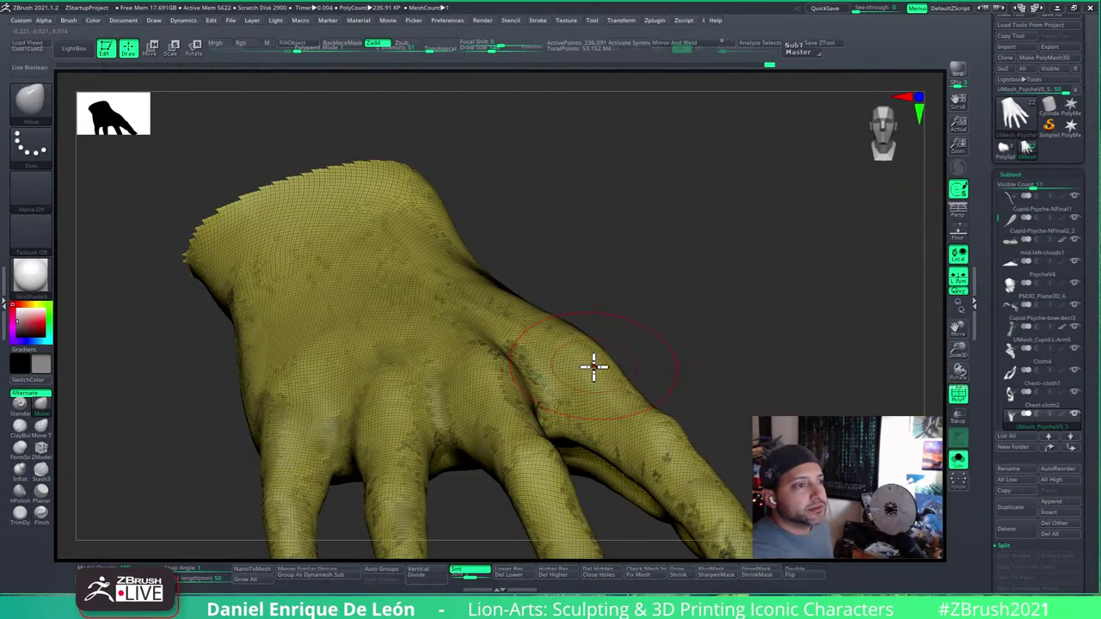
pyautogui.moveTo(592, 366); pyautogui.dragTo(660, 398, button='right')
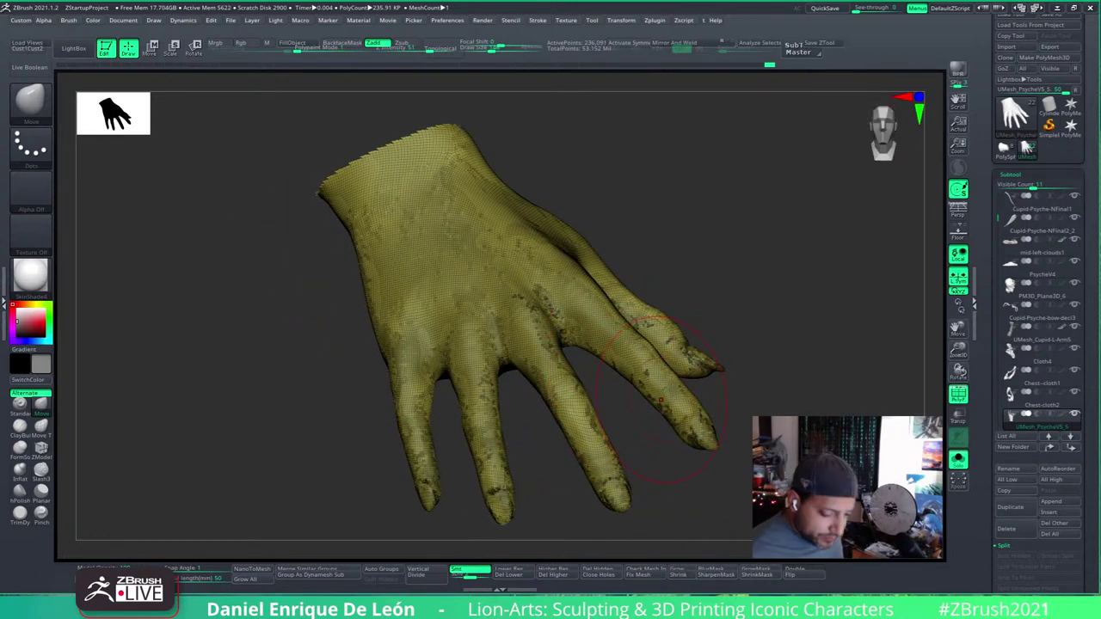
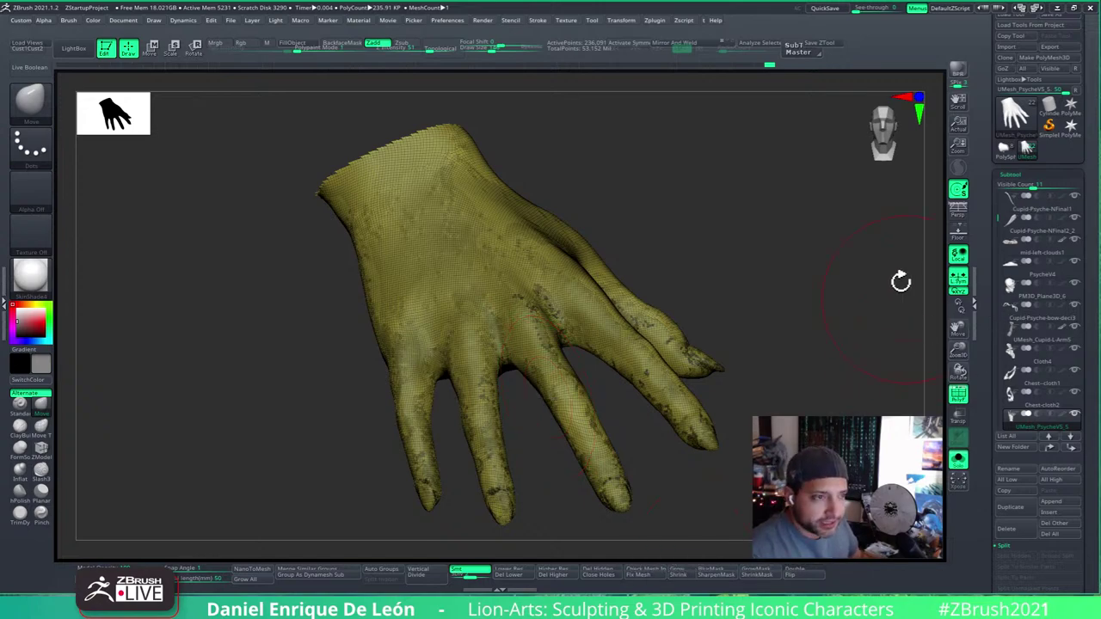
# Step: Turn off the polygon wireframe display on the hand and set the brush Draw Size to 81
pyautogui.moveTo(900, 280); pyautogui.dragTo(692, 395)
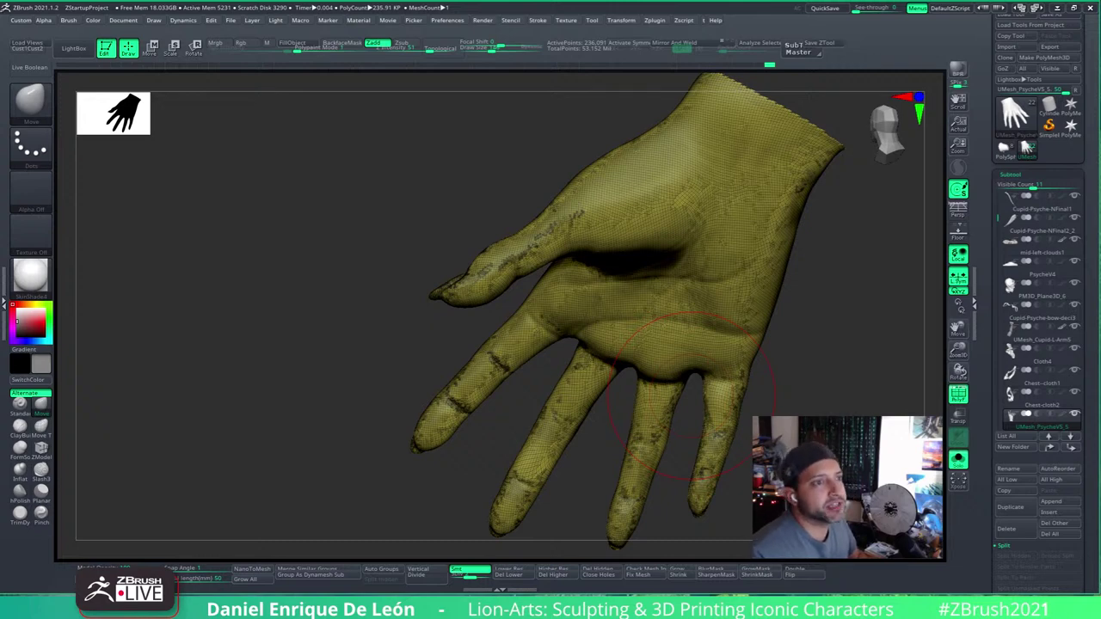
pyautogui.moveTo(860, 451); pyautogui.dragTo(862, 405)
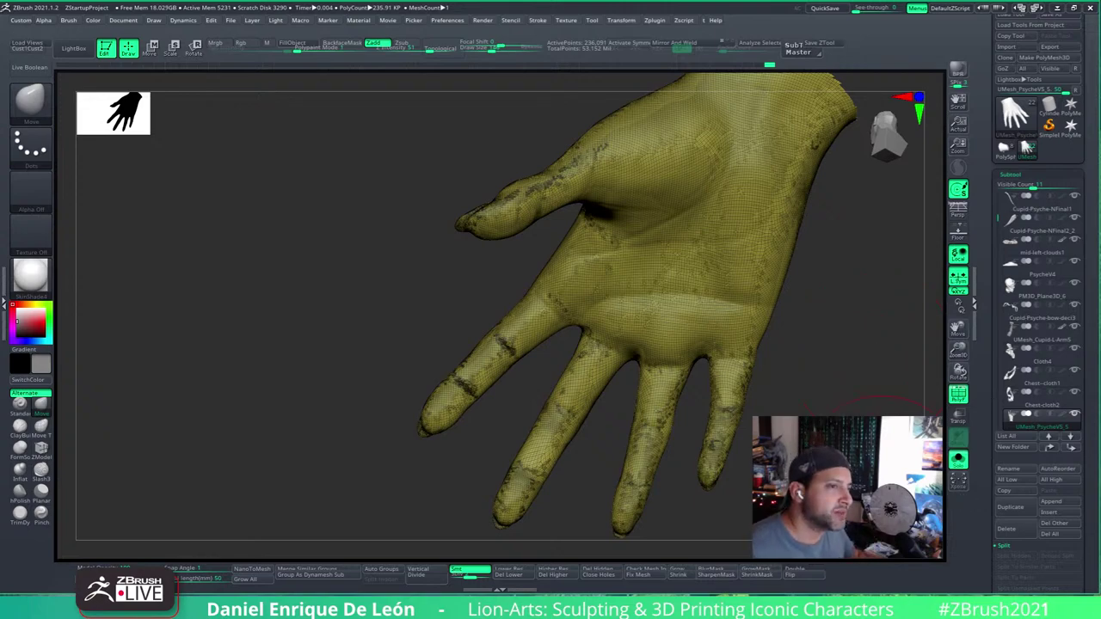
pyautogui.moveTo(831, 369); pyautogui.dragTo(807, 359)
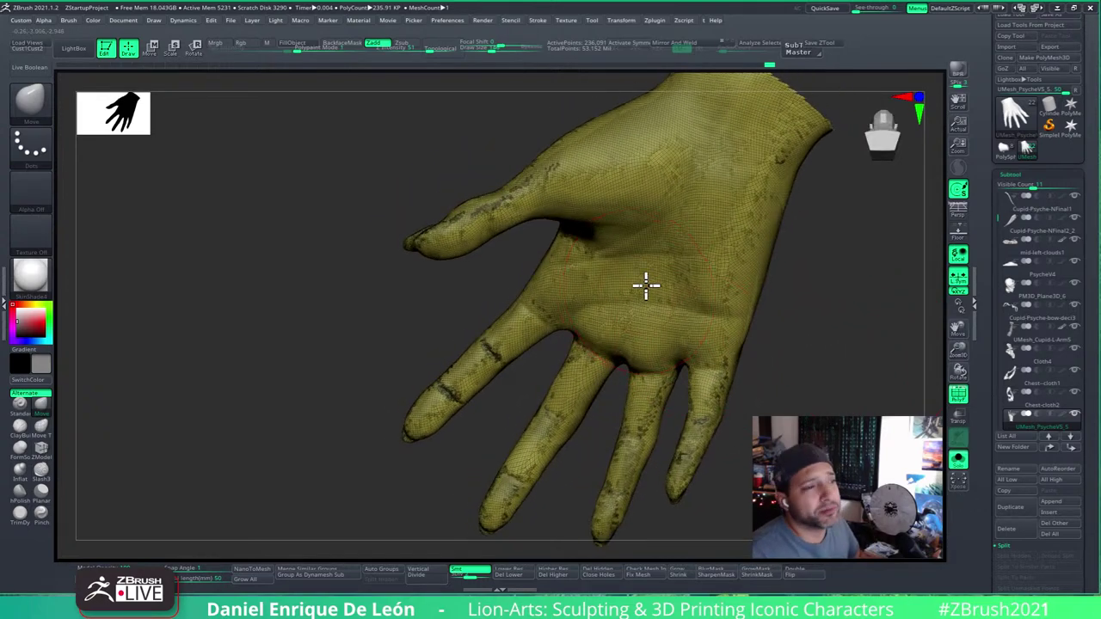
pyautogui.moveTo(646, 285)
pyautogui.mouseDown(button='right')
pyautogui.moveTo(697, 278)
pyautogui.moveTo(645, 309)
pyautogui.moveTo(597, 290)
pyautogui.moveTo(658, 307)
pyautogui.moveTo(662, 248)
pyautogui.moveTo(663, 285)
pyautogui.mouseUp(button='right')
pyautogui.click(956, 396)
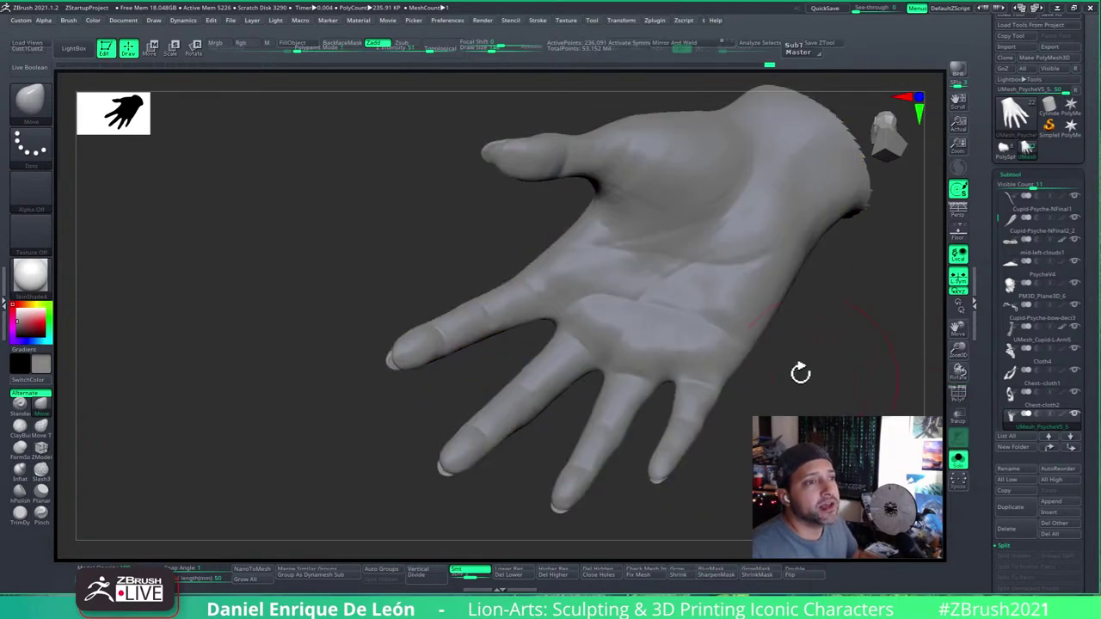
pyautogui.moveTo(799, 371)
pyautogui.mouseDown(button='right')
pyautogui.moveTo(676, 263)
pyautogui.moveTo(652, 302)
pyautogui.moveTo(691, 283)
pyautogui.moveTo(605, 436)
pyautogui.moveTo(553, 467)
pyautogui.moveTo(587, 381)
pyautogui.mouseUp(button='right')
pyautogui.moveTo(489, 54); pyautogui.dragTo(483, 53)
# Step: Examine the hand's fingers, joint creases and knuckles from both the palm side and the back
pyautogui.moveTo(550, 438); pyautogui.dragTo(567, 473, button='right')
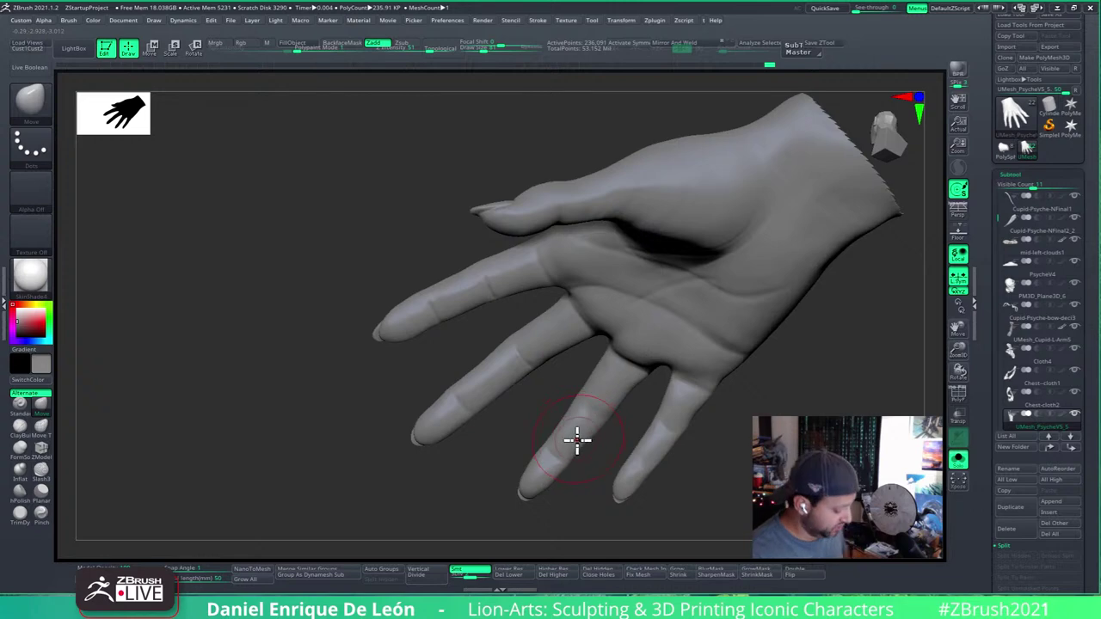
pyautogui.moveTo(569, 430)
pyautogui.mouseDown(button='right')
pyautogui.moveTo(601, 465)
pyautogui.moveTo(595, 377)
pyautogui.moveTo(578, 392)
pyautogui.moveTo(556, 364)
pyautogui.moveTo(540, 395)
pyautogui.mouseUp(button='right')
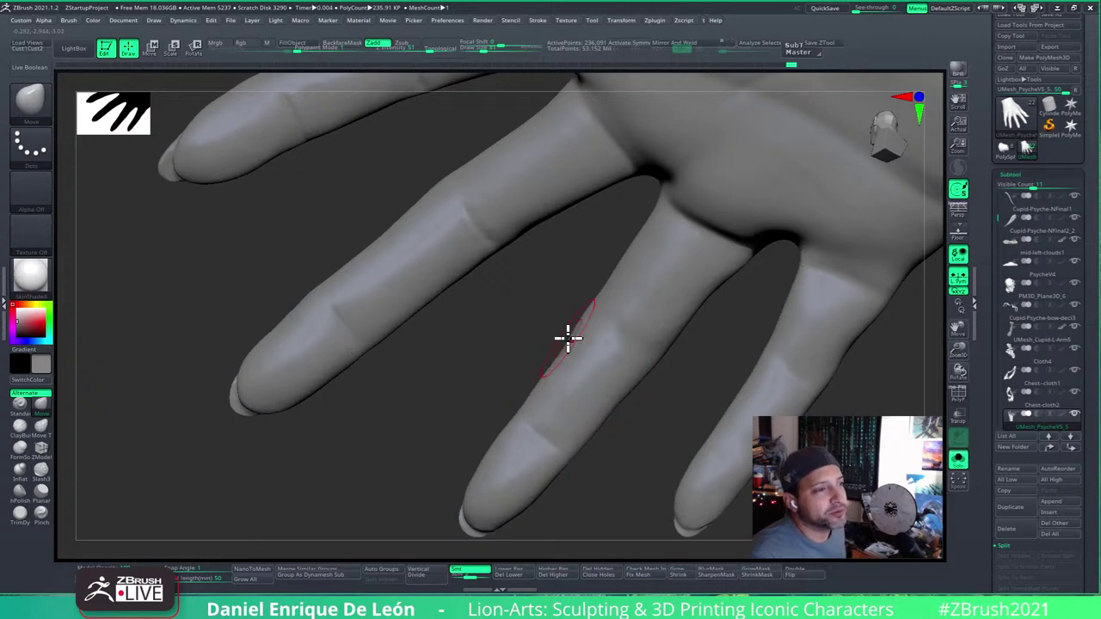
pyautogui.moveTo(565, 367)
pyautogui.mouseDown(button='right')
pyautogui.moveTo(614, 297)
pyautogui.moveTo(627, 302)
pyautogui.moveTo(587, 285)
pyautogui.moveTo(610, 285)
pyautogui.moveTo(629, 312)
pyautogui.moveTo(594, 369)
pyautogui.moveTo(577, 342)
pyautogui.moveTo(553, 405)
pyautogui.moveTo(617, 371)
pyautogui.moveTo(570, 346)
pyautogui.moveTo(593, 357)
pyautogui.moveTo(597, 332)
pyautogui.moveTo(651, 312)
pyautogui.moveTo(636, 362)
pyautogui.mouseUp(button='right')
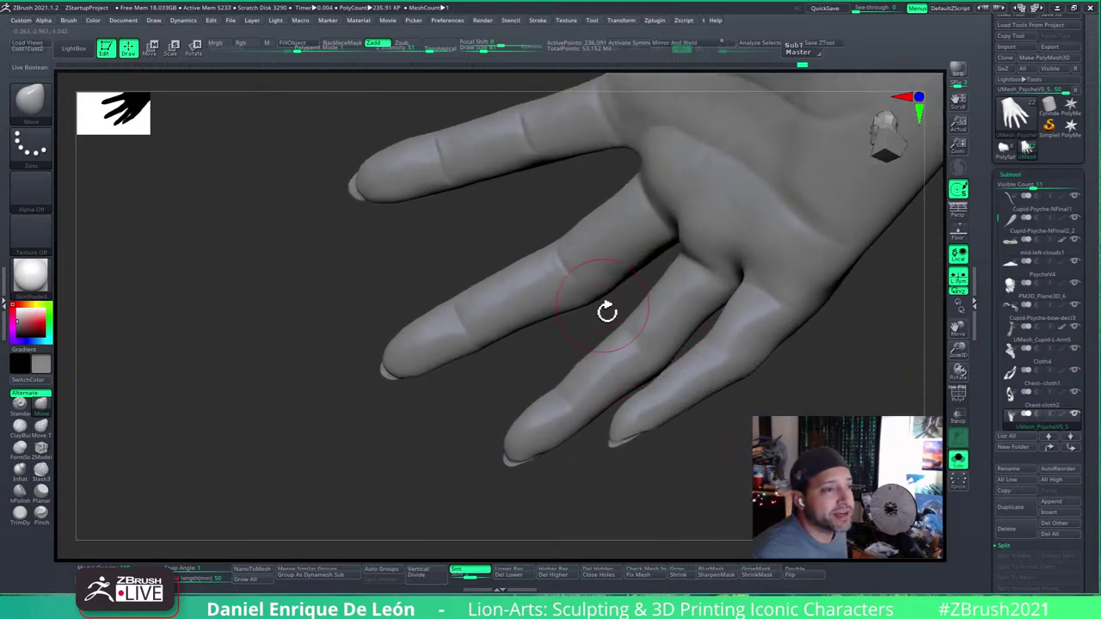
pyautogui.moveTo(606, 311)
pyautogui.mouseDown(button='right')
pyautogui.moveTo(668, 363)
pyautogui.moveTo(656, 354)
pyautogui.moveTo(634, 376)
pyautogui.moveTo(527, 241)
pyautogui.moveTo(501, 256)
pyautogui.moveTo(624, 289)
pyautogui.moveTo(639, 312)
pyautogui.moveTo(590, 219)
pyautogui.moveTo(572, 224)
pyautogui.moveTo(663, 285)
pyautogui.moveTo(643, 252)
pyautogui.moveTo(600, 300)
pyautogui.moveTo(644, 359)
pyautogui.moveTo(607, 422)
pyautogui.moveTo(664, 405)
pyautogui.moveTo(627, 386)
pyautogui.mouseUp(button='right')
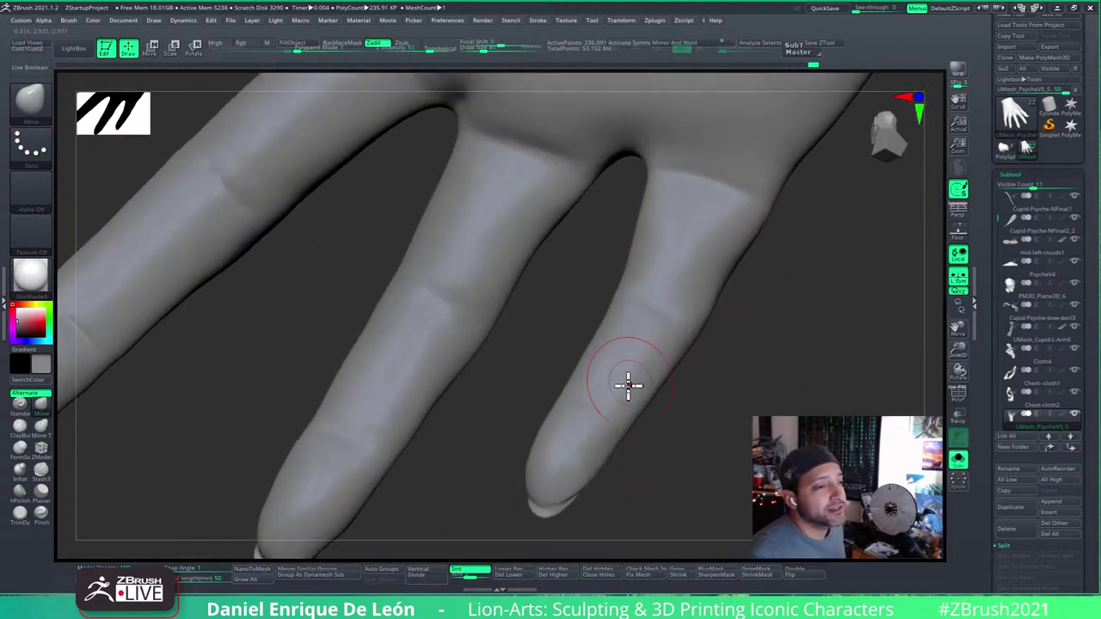
pyautogui.moveTo(612, 430)
pyautogui.mouseDown(button='right')
pyautogui.moveTo(633, 446)
pyautogui.moveTo(602, 457)
pyautogui.moveTo(565, 445)
pyautogui.moveTo(616, 413)
pyautogui.moveTo(559, 467)
pyautogui.moveTo(575, 430)
pyautogui.moveTo(580, 440)
pyautogui.moveTo(576, 406)
pyautogui.moveTo(525, 398)
pyautogui.moveTo(596, 408)
pyautogui.moveTo(599, 344)
pyautogui.moveTo(621, 332)
pyautogui.moveTo(640, 360)
pyautogui.moveTo(614, 393)
pyautogui.moveTo(693, 351)
pyautogui.moveTo(634, 327)
pyautogui.mouseUp(button='right')
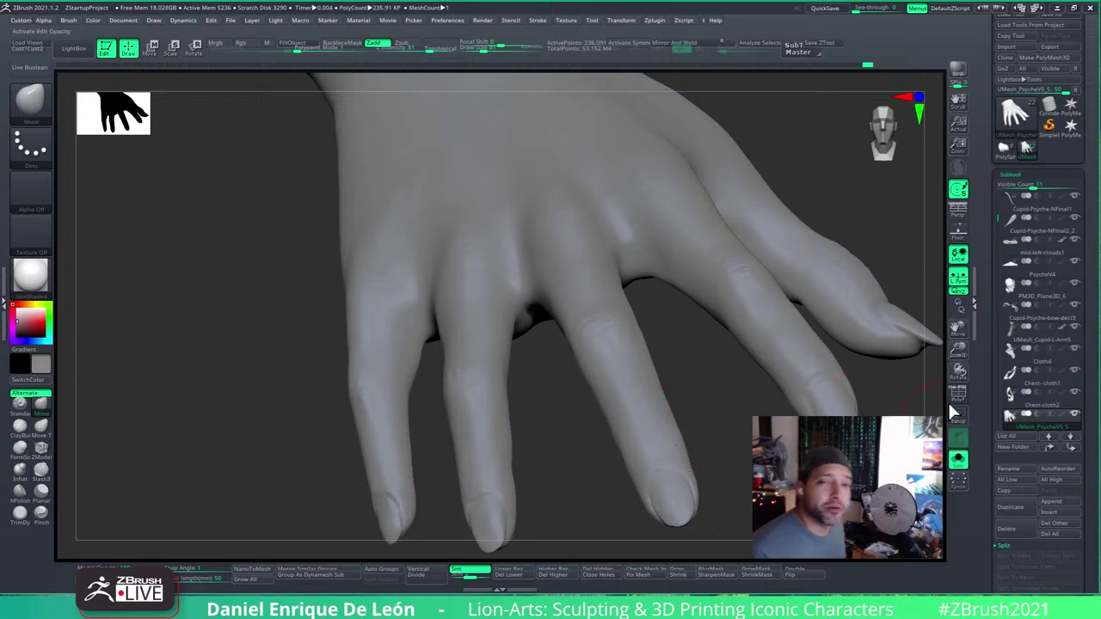
pyautogui.rightClick(639, 452)
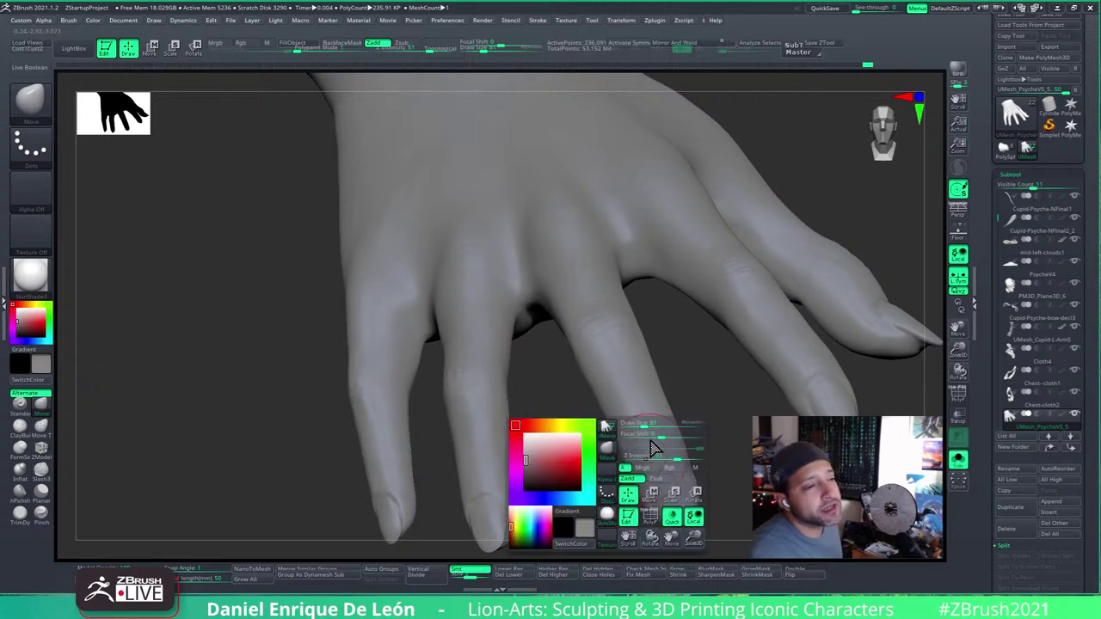
pyautogui.moveTo(639, 432)
pyautogui.keyDown('ctrl'); pyautogui.mouseDown(button='right')
pyautogui.moveTo(651, 375)
pyautogui.moveTo(626, 457)
pyautogui.moveTo(661, 462)
pyautogui.moveTo(613, 425)
pyautogui.moveTo(666, 491)
pyautogui.moveTo(628, 362)
pyautogui.moveTo(522, 385)
pyautogui.mouseUp(button='right'); pyautogui.keyUp('ctrl')
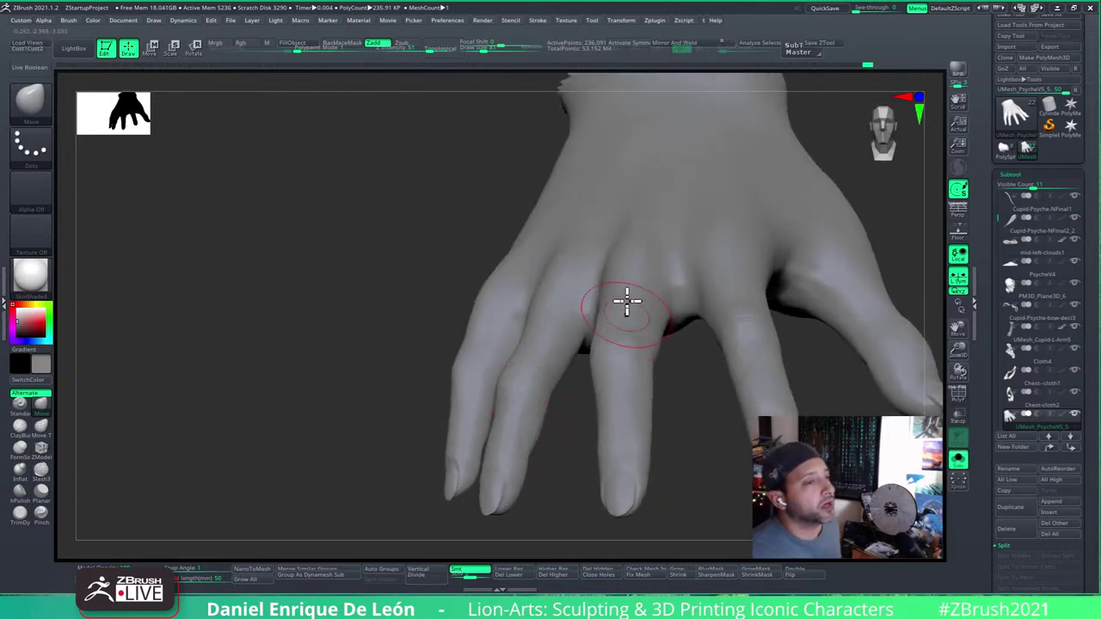
pyautogui.moveTo(627, 300); pyautogui.dragTo(563, 317, button='right')
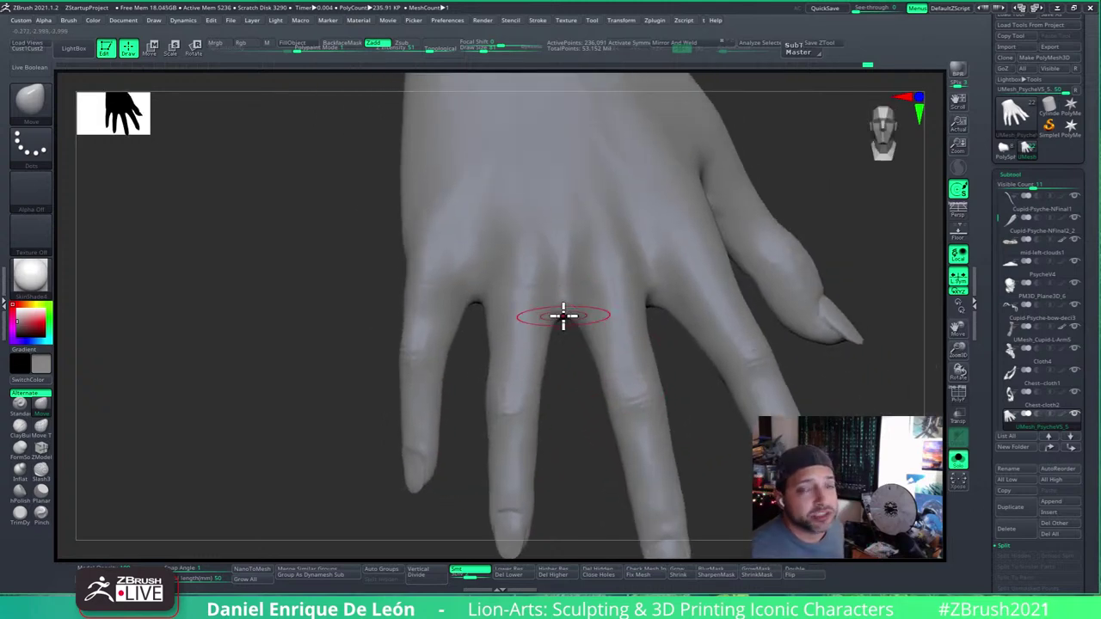
pyautogui.moveTo(553, 381)
pyautogui.mouseDown(button='right')
pyautogui.moveTo(604, 348)
pyautogui.moveTo(668, 336)
pyautogui.moveTo(599, 378)
pyautogui.moveTo(723, 349)
pyautogui.moveTo(628, 373)
pyautogui.moveTo(570, 338)
pyautogui.moveTo(520, 392)
pyautogui.moveTo(602, 381)
pyautogui.moveTo(588, 369)
pyautogui.moveTo(668, 450)
pyautogui.moveTo(649, 387)
pyautogui.moveTo(596, 433)
pyautogui.moveTo(607, 388)
pyautogui.moveTo(680, 376)
pyautogui.moveTo(714, 352)
pyautogui.moveTo(696, 319)
pyautogui.moveTo(717, 423)
pyautogui.moveTo(661, 421)
pyautogui.moveTo(675, 386)
pyautogui.moveTo(689, 404)
pyautogui.moveTo(681, 313)
pyautogui.moveTo(700, 369)
pyautogui.moveTo(658, 342)
pyautogui.moveTo(639, 347)
pyautogui.moveTo(633, 370)
pyautogui.moveTo(624, 285)
pyautogui.moveTo(560, 312)
pyautogui.moveTo(558, 336)
pyautogui.moveTo(543, 303)
pyautogui.moveTo(593, 308)
pyautogui.moveTo(530, 319)
pyautogui.moveTo(582, 324)
pyautogui.moveTo(602, 373)
pyautogui.moveTo(573, 283)
pyautogui.moveTo(573, 404)
pyautogui.moveTo(548, 336)
pyautogui.moveTo(553, 275)
pyautogui.moveTo(557, 388)
pyautogui.moveTo(556, 305)
pyautogui.moveTo(567, 388)
pyautogui.moveTo(573, 367)
pyautogui.moveTo(565, 385)
pyautogui.mouseUp(button='right')
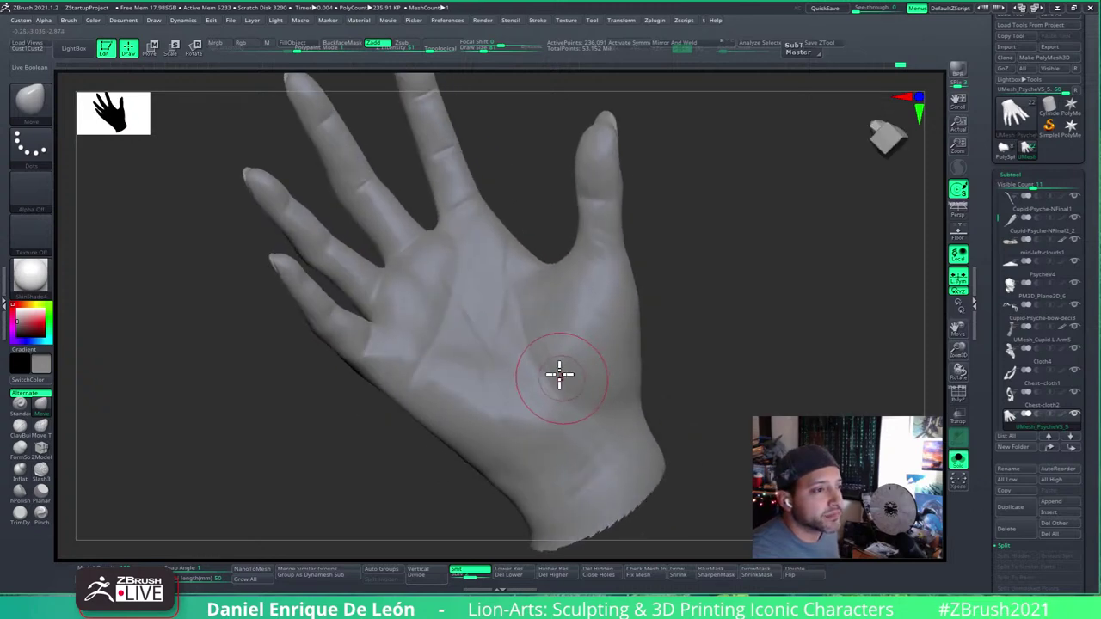
pyautogui.moveTo(541, 335)
pyautogui.mouseDown(button='right')
pyautogui.moveTo(536, 373)
pyautogui.moveTo(573, 335)
pyautogui.moveTo(546, 332)
pyautogui.moveTo(561, 473)
pyautogui.moveTo(575, 370)
pyautogui.moveTo(602, 401)
pyautogui.moveTo(483, 394)
pyautogui.moveTo(590, 326)
pyautogui.moveTo(573, 371)
pyautogui.moveTo(568, 274)
pyautogui.moveTo(524, 336)
pyautogui.moveTo(573, 403)
pyautogui.moveTo(595, 388)
pyautogui.moveTo(559, 362)
pyautogui.mouseUp(button='right')
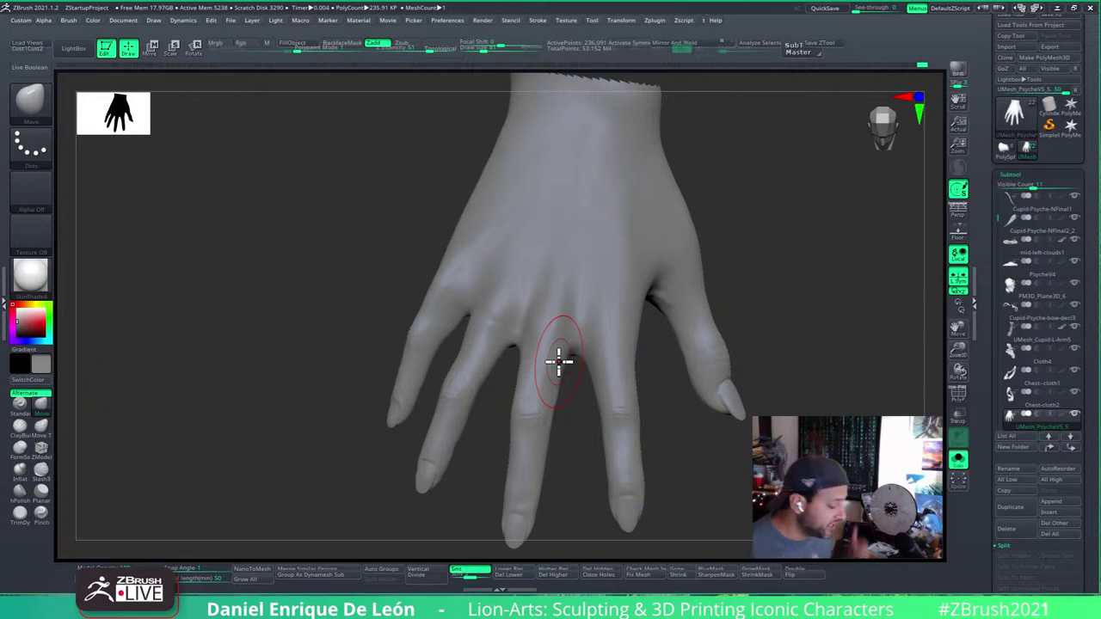
# Step: Choose the SelectRect brush and unhide the rest of the figure around the isolated hand
pyautogui.moveTo(762, 339); pyautogui.dragTo(816, 349)
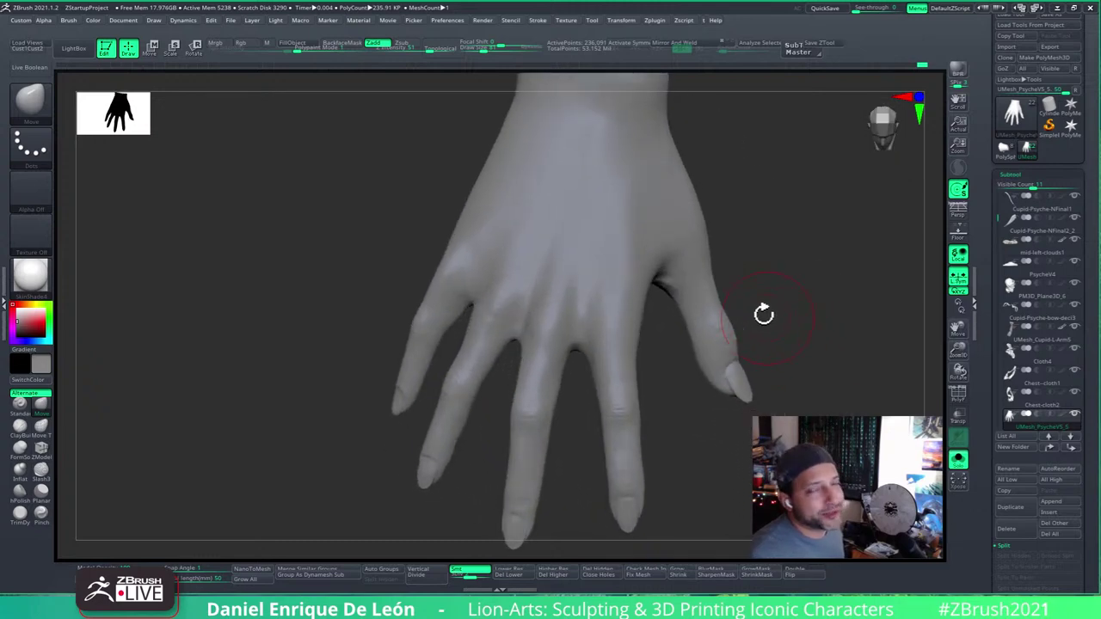
pyautogui.keyDown('alt'); pyautogui.moveTo(687, 421); pyautogui.dragTo(654, 359); pyautogui.keyUp('alt')
pyautogui.keyDown('alt'); pyautogui.moveTo(747, 367); pyautogui.dragTo(714, 383); pyautogui.keyUp('alt')
pyautogui.hotkey('ctrl', 'shift')
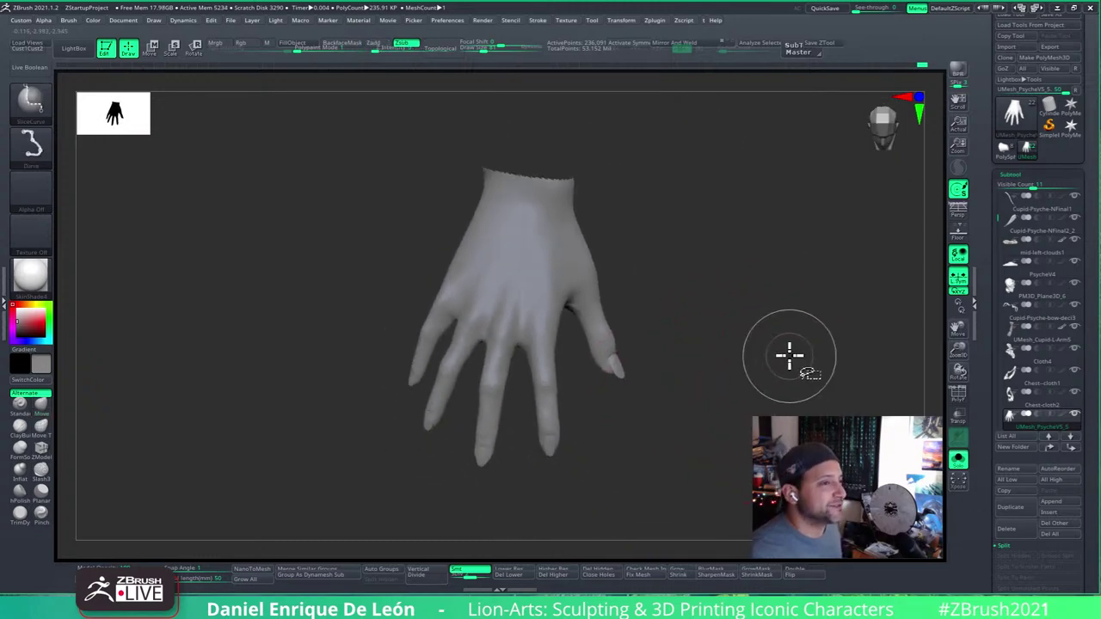
pyautogui.hotkey('ctrl', 'shift')
pyautogui.click(32, 105)
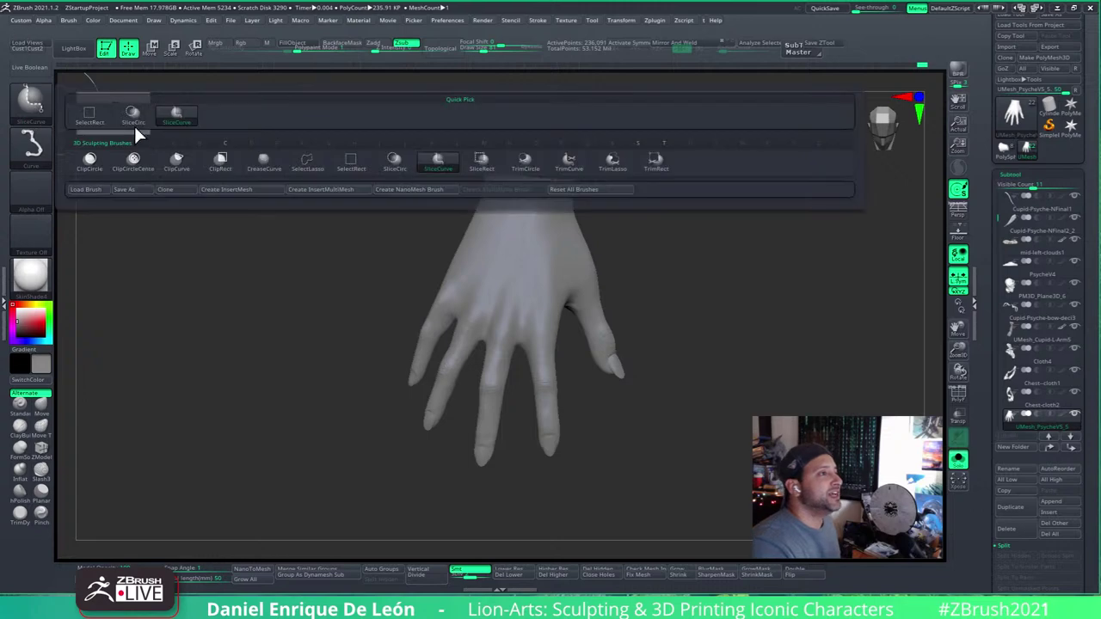
pyautogui.press('m')
pyautogui.press('v')
pyautogui.moveTo(741, 408); pyautogui.dragTo(732, 353)
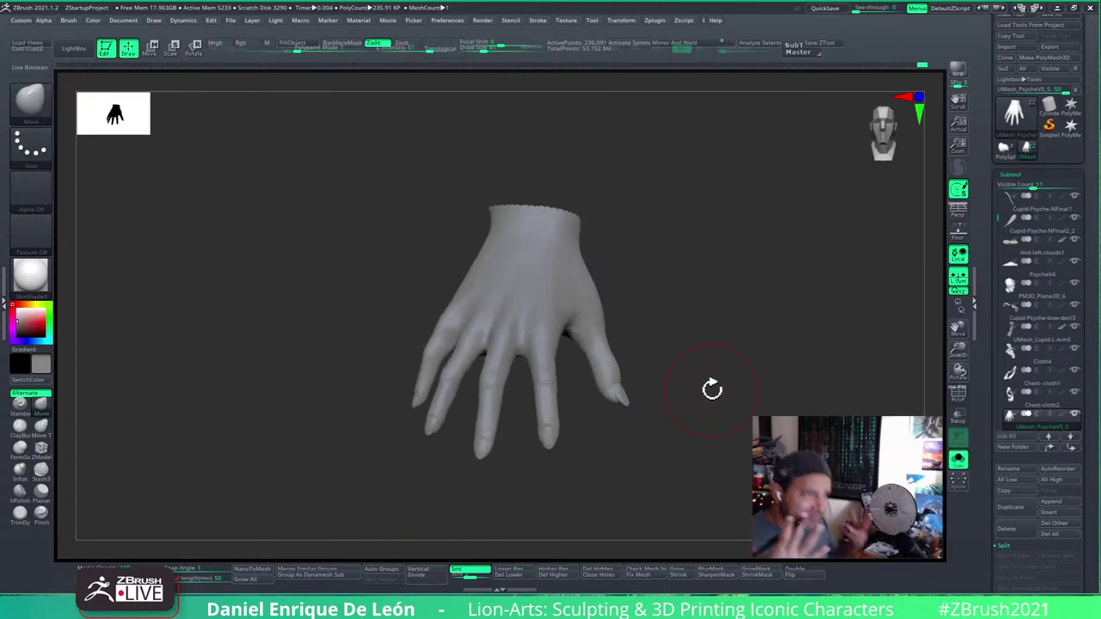
pyautogui.hotkey('ctrl', 'shift')
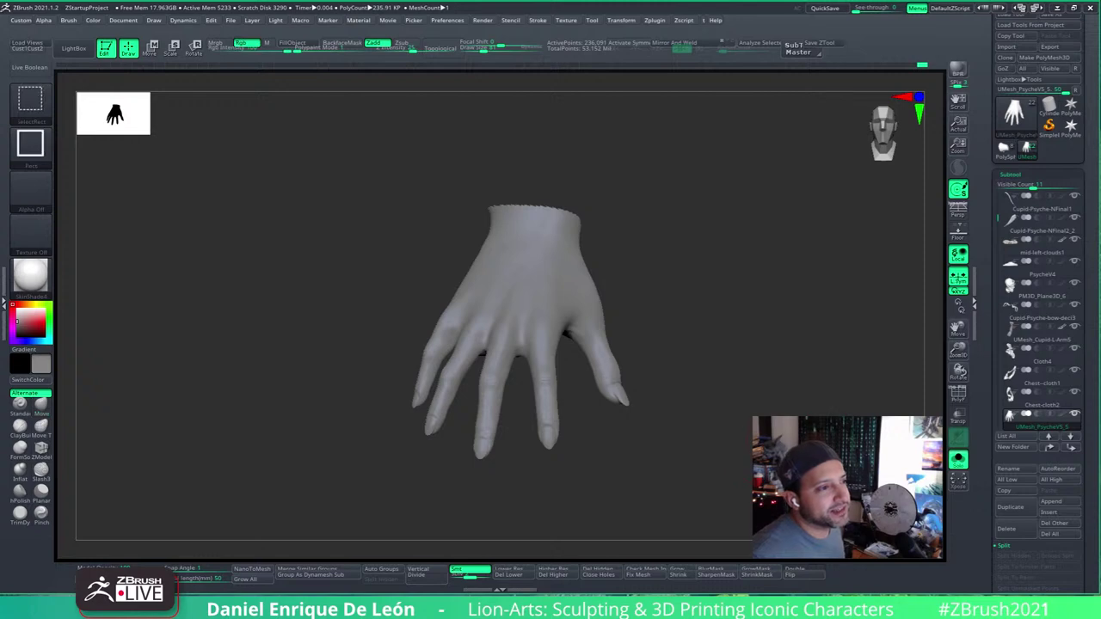
pyautogui.keyDown('ctrl'); pyautogui.keyDown('shift'); pyautogui.moveTo(737, 437); pyautogui.dragTo(717, 427); pyautogui.keyUp('shift'); pyautogui.keyUp('ctrl')
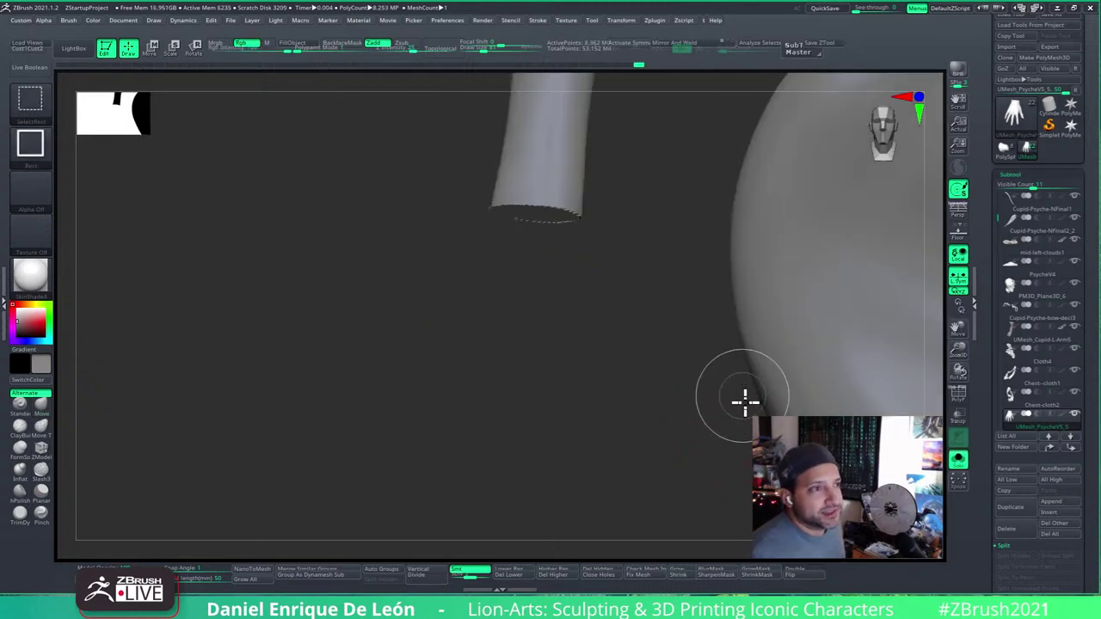
pyautogui.keyDown('ctrl'); pyautogui.keyDown('shift'); pyautogui.click(745, 404); pyautogui.keyUp('shift'); pyautogui.keyUp('ctrl')
# Step: Smooth the seam where the hand meets the forearm, working around the back, palm side and edges of the wrist
pyautogui.moveTo(555, 200)
pyautogui.mouseDown(button='right')
pyautogui.moveTo(580, 275)
pyautogui.moveTo(567, 278)
pyautogui.moveTo(571, 301)
pyautogui.mouseUp(button='right')
pyautogui.moveTo(576, 270)
pyautogui.keyDown('shift'); pyautogui.mouseDown()
pyautogui.moveTo(507, 267)
pyautogui.moveTo(487, 248)
pyautogui.moveTo(602, 263)
pyautogui.moveTo(474, 258)
pyautogui.moveTo(482, 265)
pyautogui.mouseUp(); pyautogui.keyUp('shift')
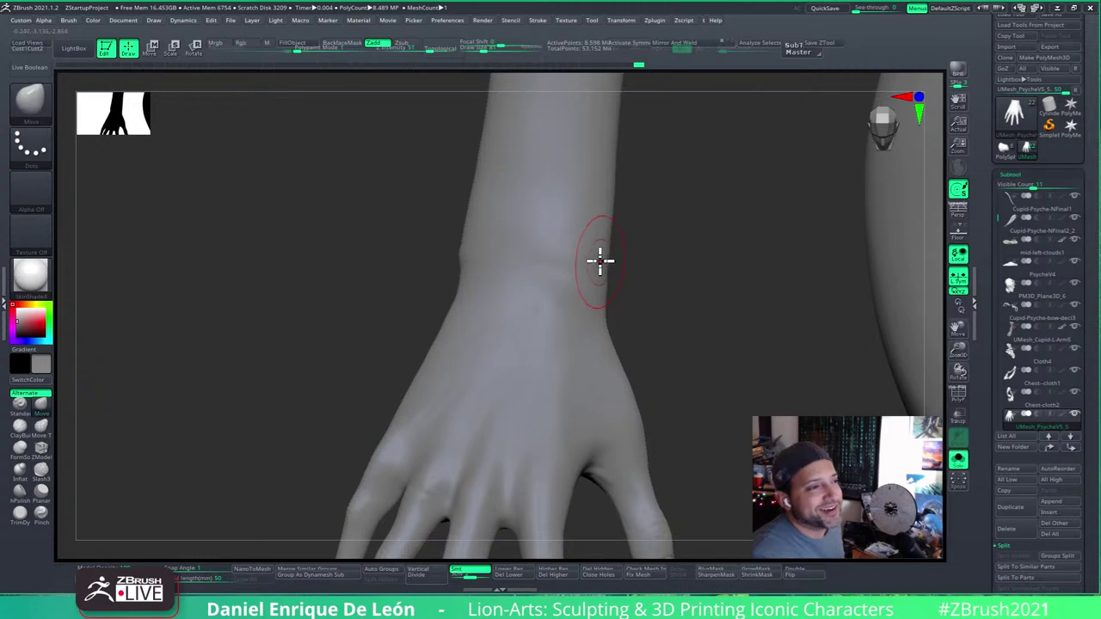
pyautogui.moveTo(599, 260)
pyautogui.mouseDown()
pyautogui.moveTo(501, 278)
pyautogui.moveTo(536, 251)
pyautogui.moveTo(508, 259)
pyautogui.mouseUp()
pyautogui.moveTo(472, 262)
pyautogui.keyDown('shift'); pyautogui.mouseDown()
pyautogui.moveTo(413, 269)
pyautogui.moveTo(478, 244)
pyautogui.moveTo(497, 253)
pyautogui.mouseUp(); pyautogui.keyUp('shift')
pyautogui.moveTo(467, 253); pyautogui.dragTo(444, 258, button='right')
pyautogui.keyDown('shift'); pyautogui.moveTo(445, 258); pyautogui.dragTo(364, 270); pyautogui.keyUp('shift')
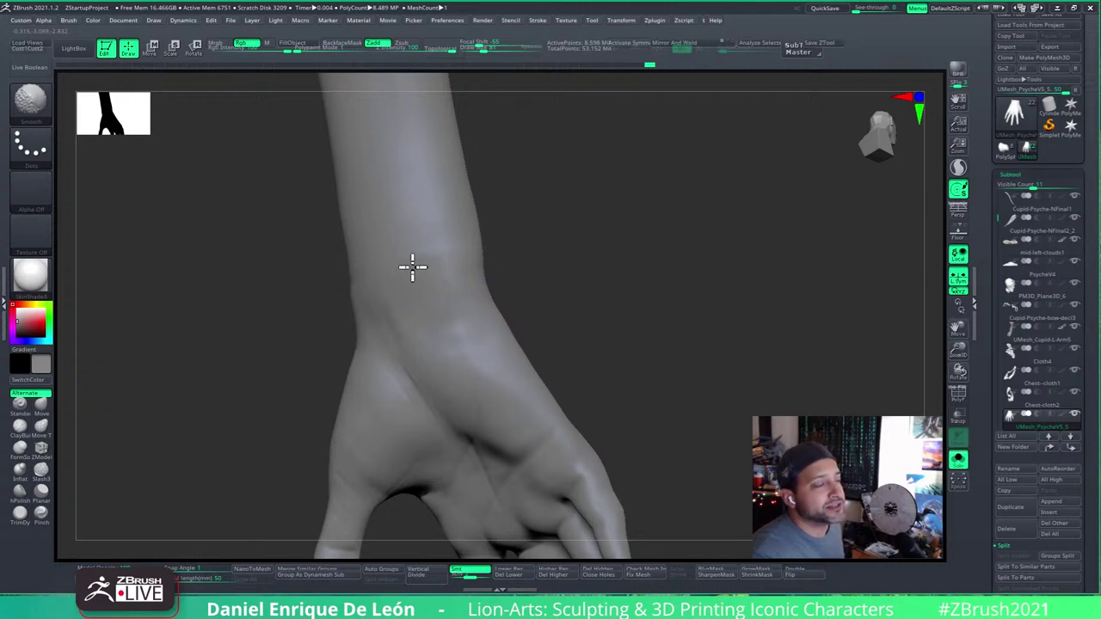
pyautogui.moveTo(444, 250); pyautogui.dragTo(595, 260, button='right')
pyautogui.moveTo(596, 261)
pyautogui.keyDown('shift'); pyautogui.mouseDown()
pyautogui.moveTo(615, 295)
pyautogui.moveTo(636, 298)
pyautogui.moveTo(622, 298)
pyautogui.mouseUp(); pyautogui.keyUp('shift')
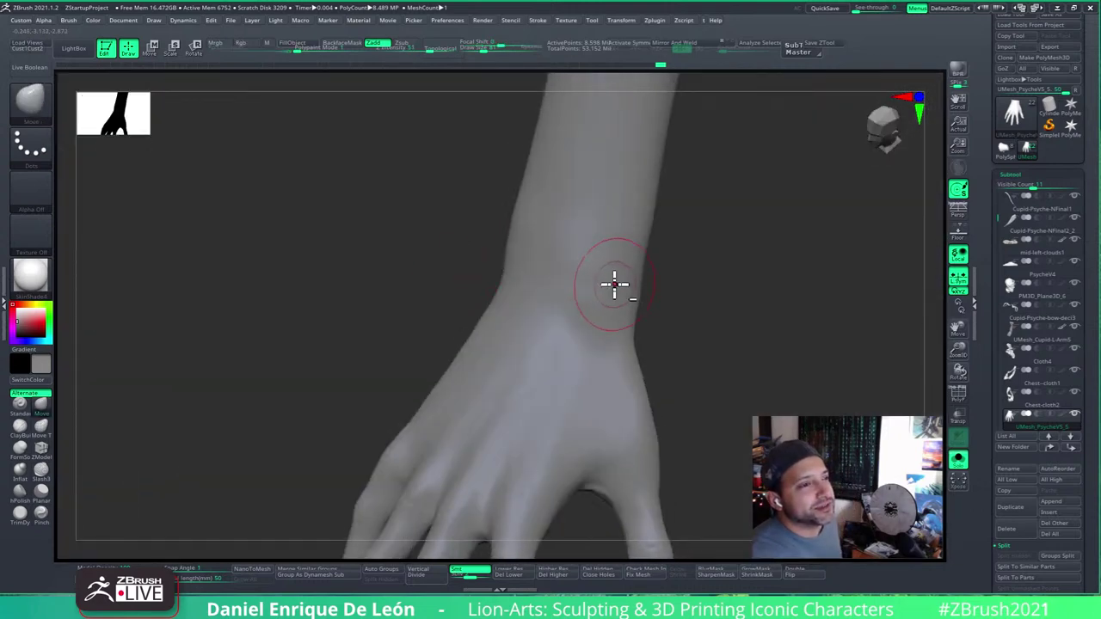
pyautogui.moveTo(614, 276); pyautogui.dragTo(504, 265, button='right')
# Step: Raise the Psyche figure to its highest subdivision level
pyautogui.press('ctrl')
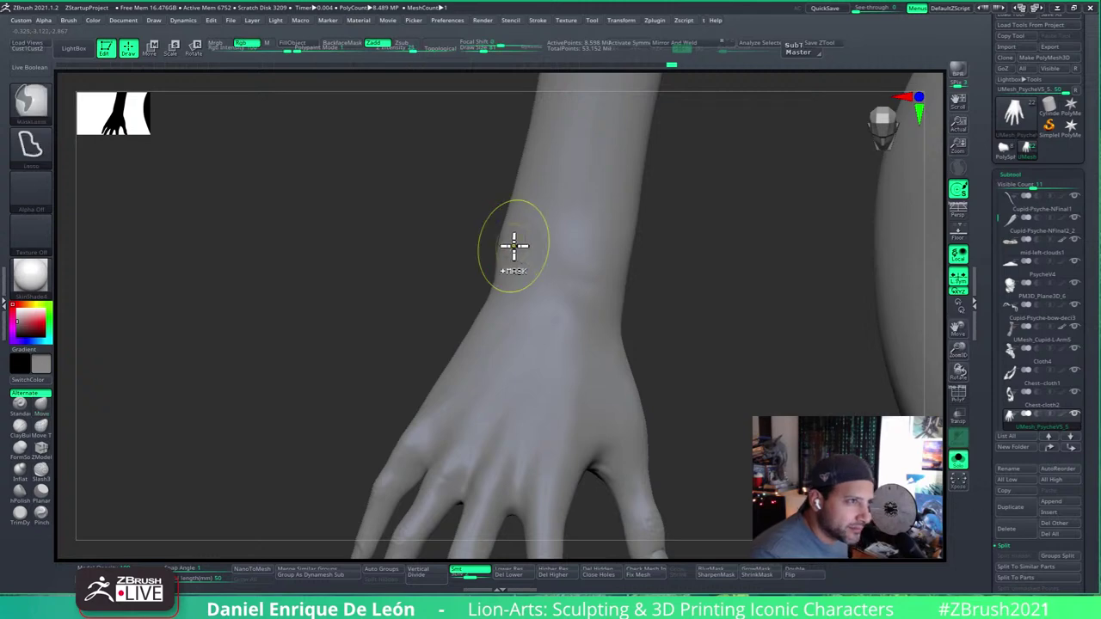
pyautogui.moveTo(533, 263); pyautogui.dragTo(522, 535, button='right')
pyautogui.moveTo(476, 571); pyautogui.dragTo(485, 572)
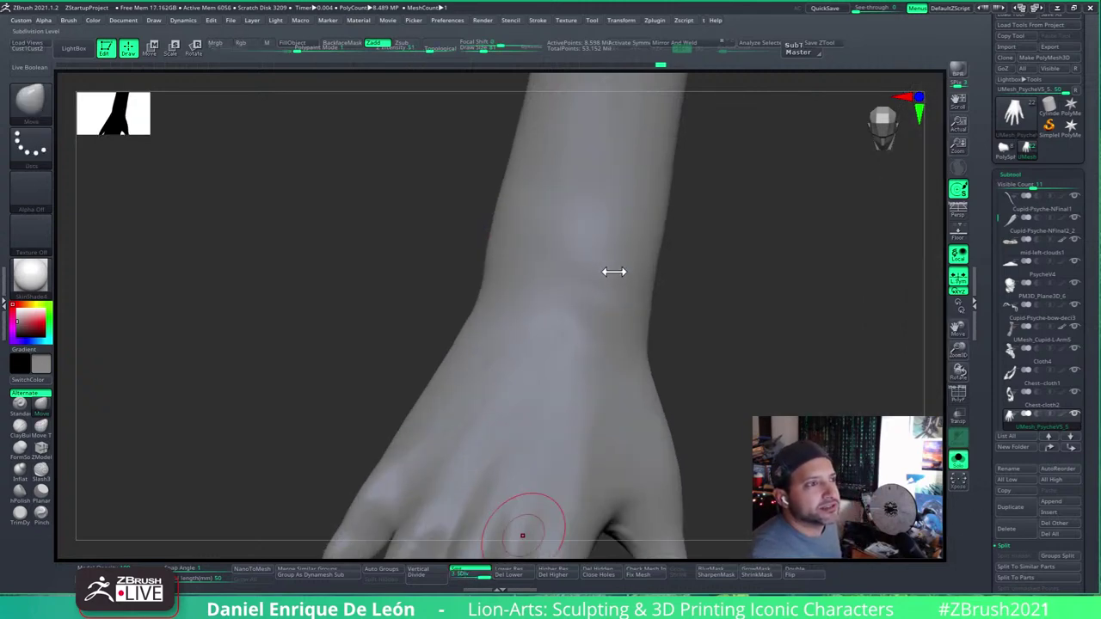
pyautogui.moveTo(607, 273); pyautogui.dragTo(713, 275)
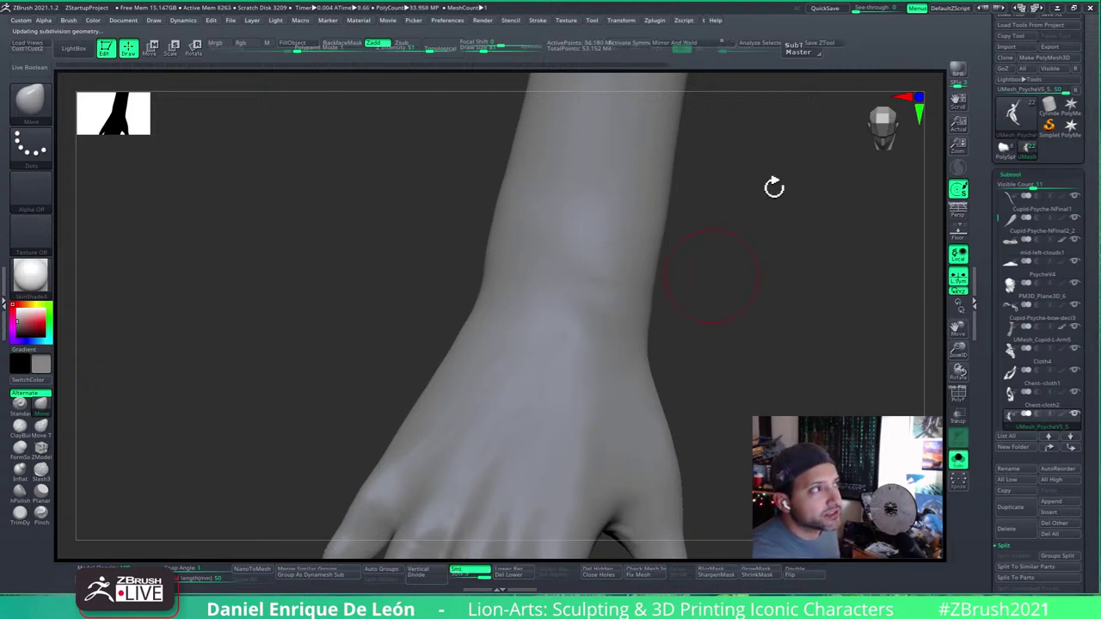
# Step: Smooth the wrist joint again at the highest subdivision level, checking the hand, forearm and elbow from several sides
pyautogui.moveTo(565, 275)
pyautogui.mouseDown(button='right')
pyautogui.moveTo(638, 285)
pyautogui.moveTo(533, 255)
pyautogui.mouseUp(button='right')
pyautogui.moveTo(533, 255)
pyautogui.keyDown('shift'); pyautogui.mouseDown()
pyautogui.moveTo(504, 260)
pyautogui.moveTo(508, 273)
pyautogui.mouseUp(); pyautogui.keyUp('shift')
pyautogui.moveTo(508, 273)
pyautogui.mouseDown(button='right')
pyautogui.moveTo(560, 267)
pyautogui.moveTo(491, 260)
pyautogui.mouseUp(button='right')
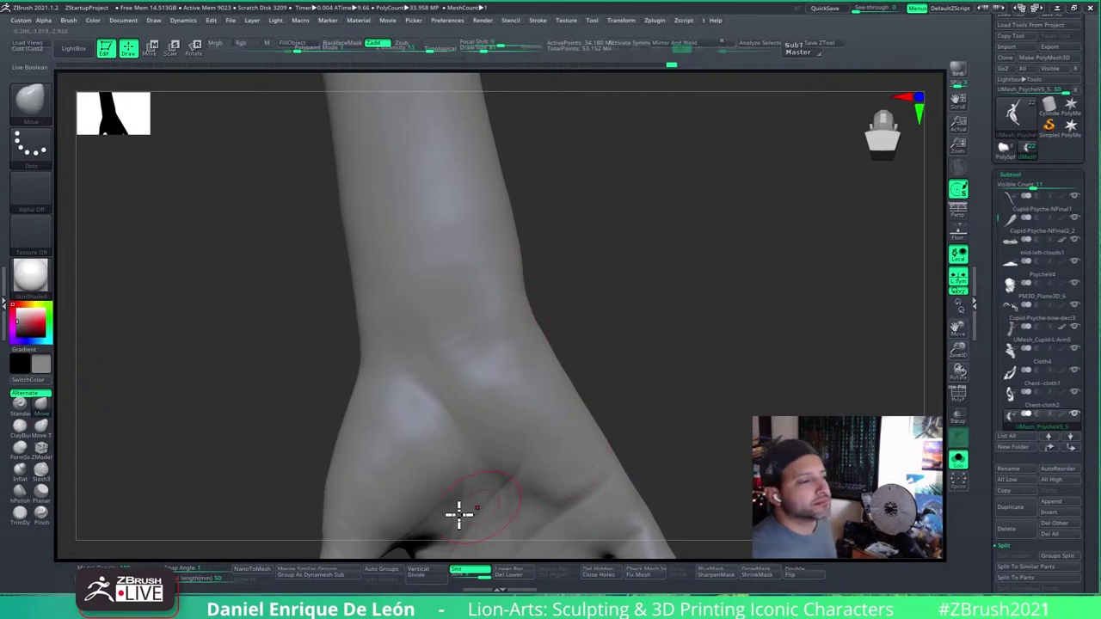
pyautogui.moveTo(612, 315); pyautogui.dragTo(725, 268, button='right')
pyautogui.moveTo(634, 229); pyautogui.dragTo(600, 304, button='right')
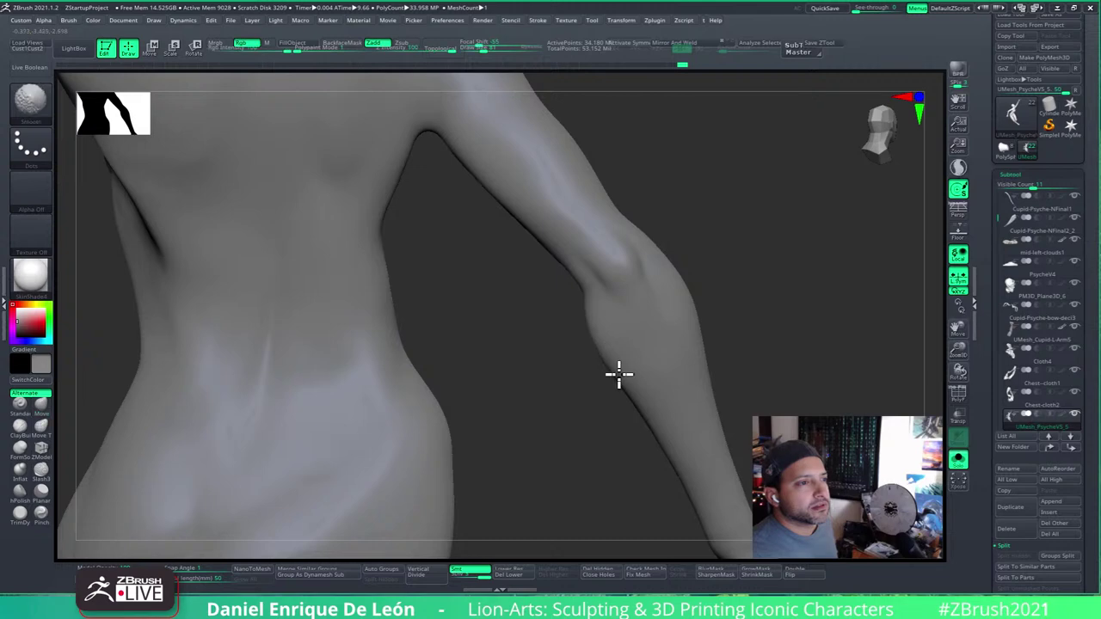
pyautogui.moveTo(614, 378)
pyautogui.mouseDown(button='right')
pyautogui.moveTo(681, 298)
pyautogui.moveTo(634, 326)
pyautogui.moveTo(676, 267)
pyautogui.moveTo(705, 422)
pyautogui.moveTo(674, 188)
pyautogui.moveTo(708, 369)
pyautogui.moveTo(610, 336)
pyautogui.moveTo(646, 376)
pyautogui.moveTo(673, 374)
pyautogui.moveTo(712, 393)
pyautogui.moveTo(713, 455)
pyautogui.mouseUp(button='right')
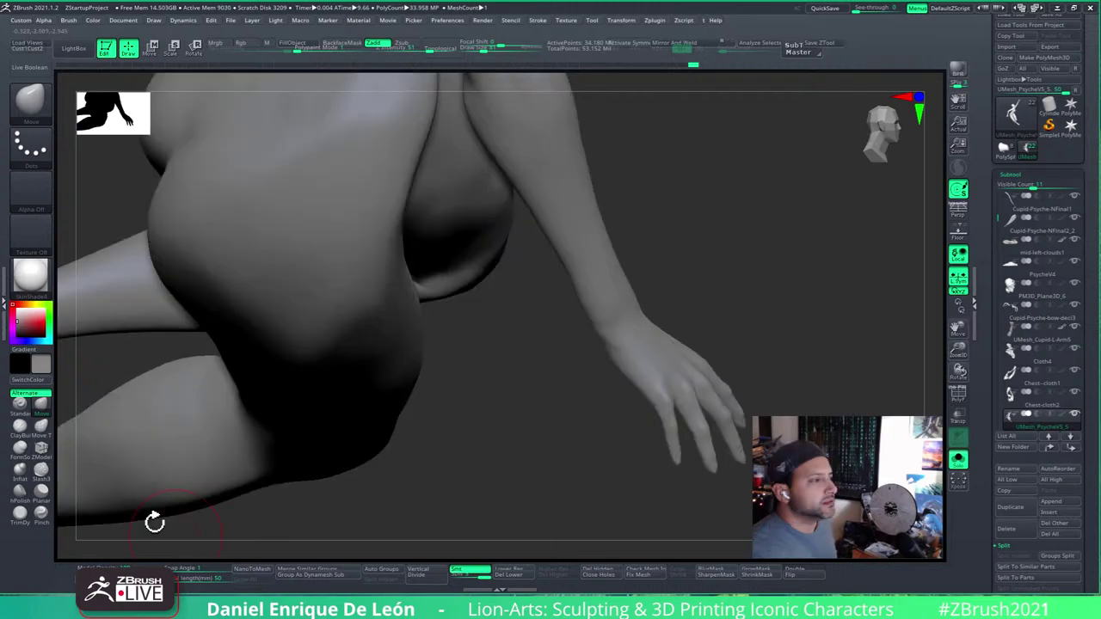
# Step: Flatten the uneven wrist transition with the hPolish brush and smooth the polished area
pyautogui.click(21, 493)
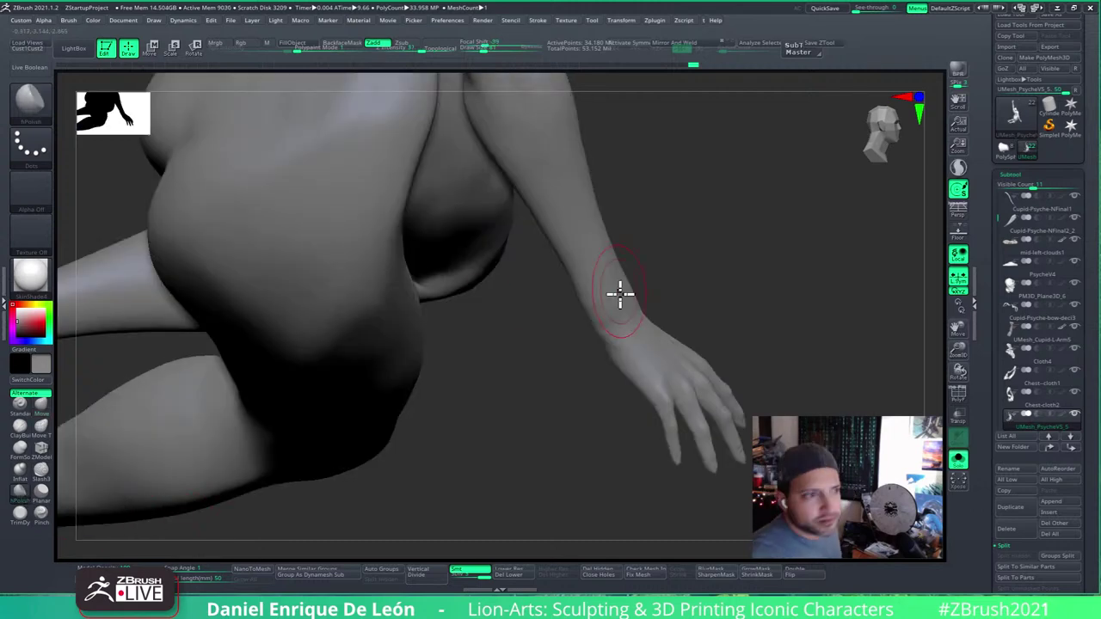
pyautogui.moveTo(592, 300)
pyautogui.keyDown('ctrl'); pyautogui.mouseDown(button='right')
pyautogui.moveTo(611, 267)
pyautogui.moveTo(601, 326)
pyautogui.mouseUp(button='right'); pyautogui.keyUp('ctrl')
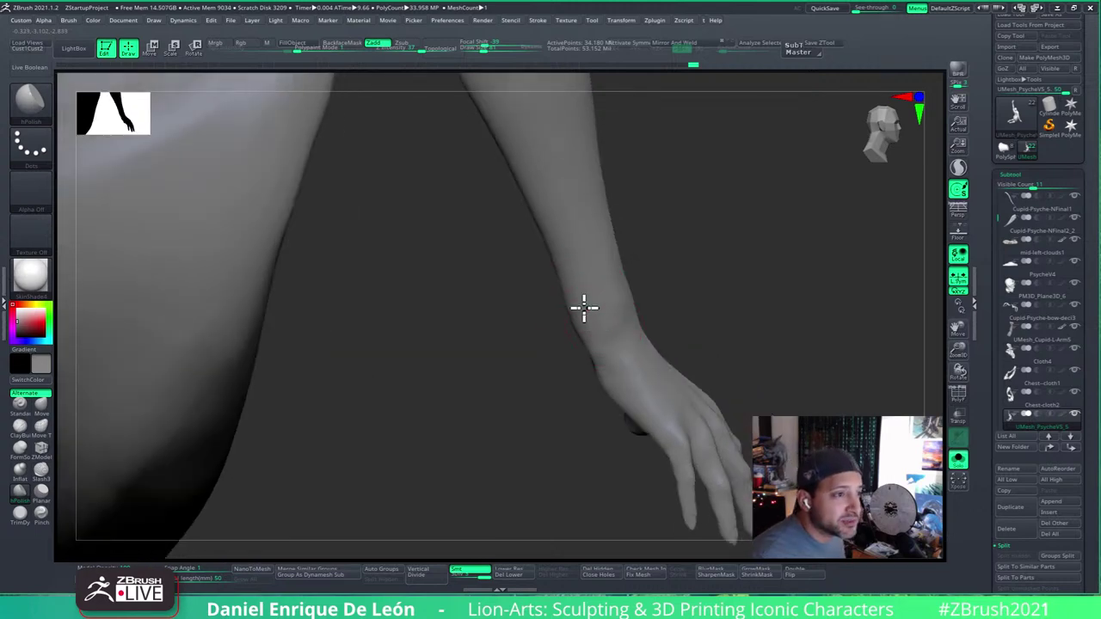
pyautogui.moveTo(590, 293); pyautogui.dragTo(579, 304, button='right')
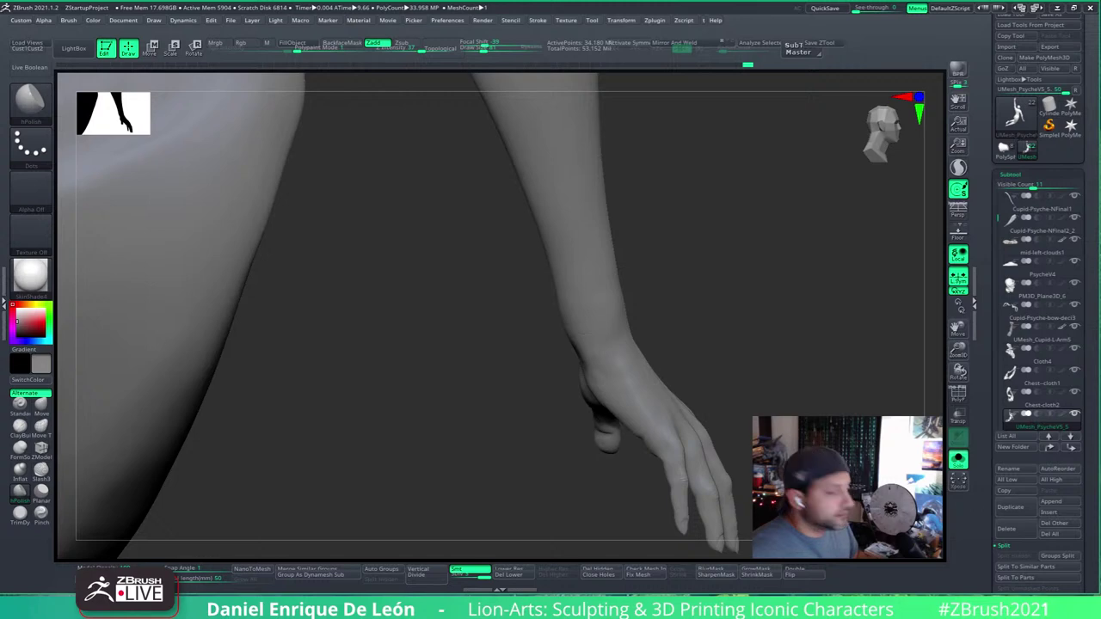
pyautogui.moveTo(818, 327)
pyautogui.mouseDown()
pyautogui.moveTo(694, 359)
pyautogui.moveTo(653, 348)
pyautogui.mouseUp()
pyautogui.moveTo(602, 323)
pyautogui.mouseDown()
pyautogui.moveTo(628, 353)
pyautogui.moveTo(619, 357)
pyautogui.mouseUp()
pyautogui.keyDown('ctrl'); pyautogui.moveTo(619, 357); pyautogui.dragTo(616, 319, button='right'); pyautogui.keyUp('ctrl')
pyautogui.moveTo(617, 320)
pyautogui.keyDown('shift'); pyautogui.mouseDown()
pyautogui.moveTo(575, 338)
pyautogui.moveTo(646, 298)
pyautogui.moveTo(560, 349)
pyautogui.moveTo(536, 332)
pyautogui.moveTo(610, 321)
pyautogui.moveTo(552, 329)
pyautogui.mouseUp(); pyautogui.keyUp('shift')
pyautogui.moveTo(565, 336)
pyautogui.mouseDown(button='right')
pyautogui.moveTo(606, 333)
pyautogui.moveTo(438, 319)
pyautogui.mouseUp(button='right')
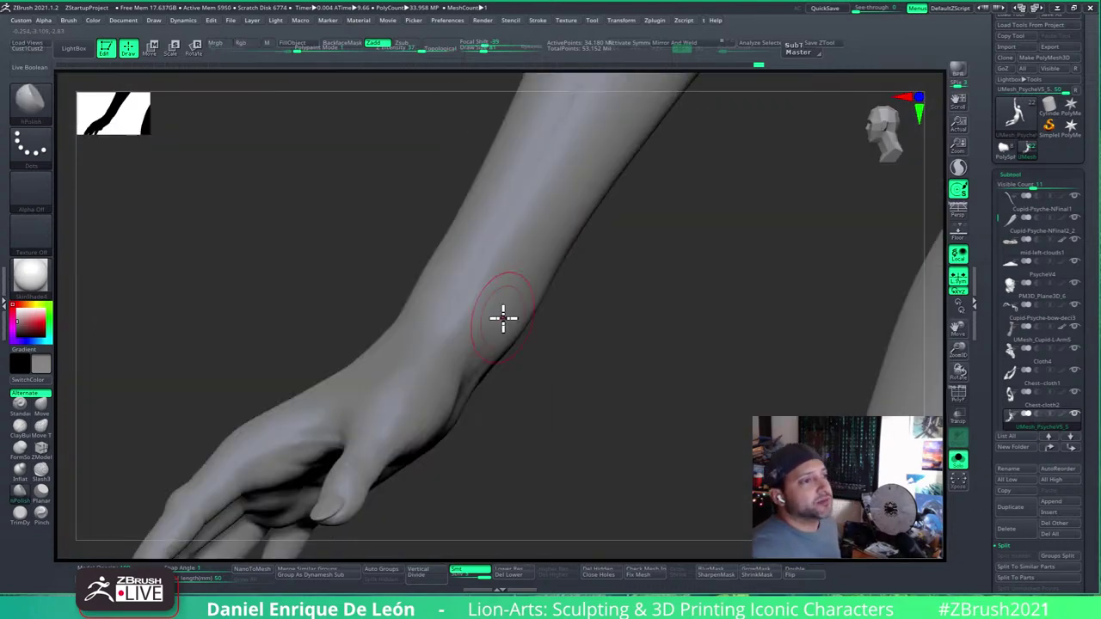
# Step: Polish and smooth the thumb side of the wrist so the forearm blends into the hand
pyautogui.moveTo(474, 303)
pyautogui.keyDown('shift'); pyautogui.mouseDown()
pyautogui.moveTo(432, 278)
pyautogui.moveTo(438, 245)
pyautogui.moveTo(445, 256)
pyautogui.mouseUp(); pyautogui.keyUp('shift')
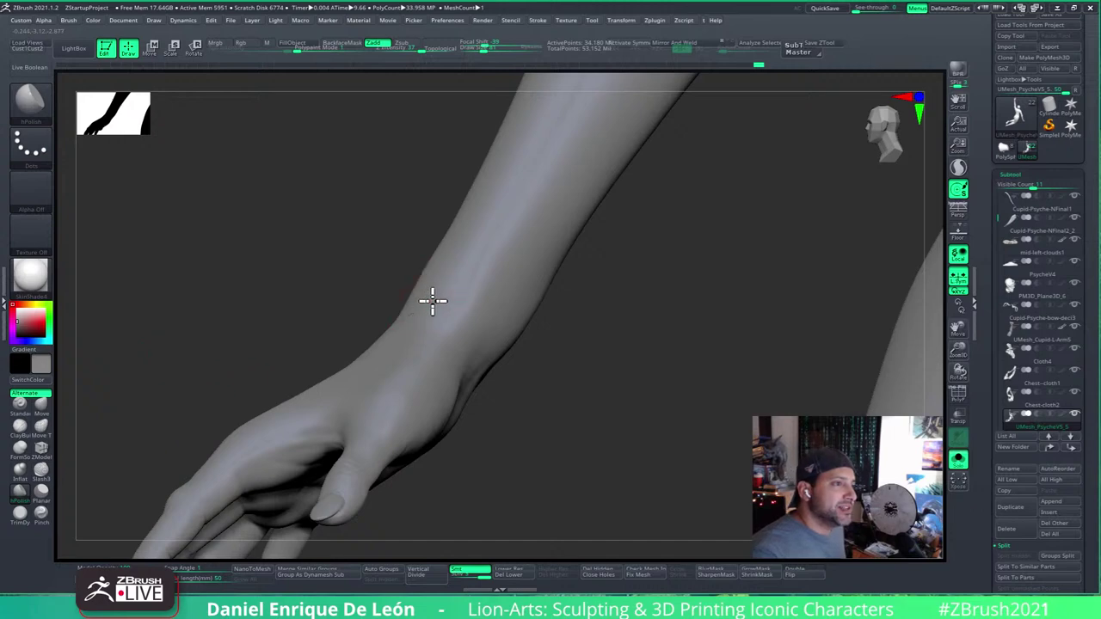
pyautogui.moveTo(432, 300); pyautogui.dragTo(455, 285, button='right')
pyautogui.moveTo(449, 279)
pyautogui.mouseDown()
pyautogui.moveTo(413, 277)
pyautogui.moveTo(418, 258)
pyautogui.moveTo(416, 291)
pyautogui.moveTo(413, 266)
pyautogui.moveTo(427, 254)
pyautogui.moveTo(427, 271)
pyautogui.moveTo(454, 289)
pyautogui.moveTo(442, 288)
pyautogui.mouseUp()
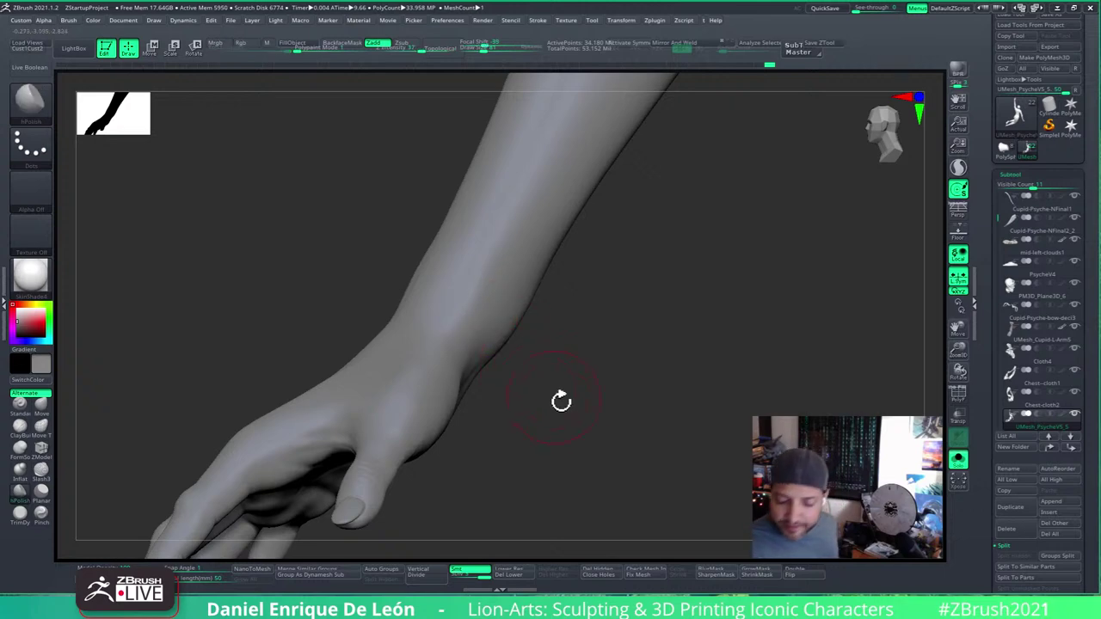
pyautogui.moveTo(504, 271)
pyautogui.mouseDown(button='right')
pyautogui.moveTo(512, 313)
pyautogui.moveTo(449, 343)
pyautogui.mouseUp(button='right')
pyautogui.press('shift')
pyautogui.keyDown('shift'); pyautogui.moveTo(450, 292); pyautogui.dragTo(393, 274); pyautogui.keyUp('shift')
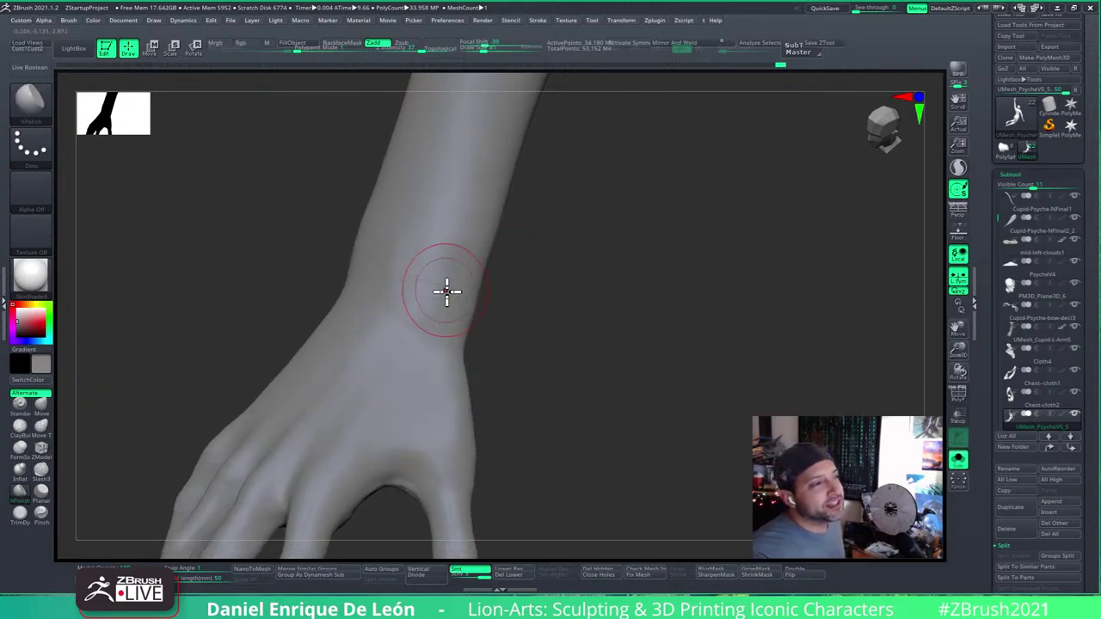
# Step: Smooth out the jagged line across the back of the wrist, briefly showing the polygon wireframe to check the mesh
pyautogui.moveTo(446, 291); pyautogui.dragTo(408, 273)
pyautogui.keyDown('ctrl'); pyautogui.moveTo(448, 291); pyautogui.dragTo(526, 465, button='right'); pyautogui.keyUp('ctrl')
pyautogui.moveTo(462, 305)
pyautogui.keyDown('shift'); pyautogui.mouseDown()
pyautogui.moveTo(398, 268)
pyautogui.moveTo(430, 302)
pyautogui.mouseUp(); pyautogui.keyUp('shift')
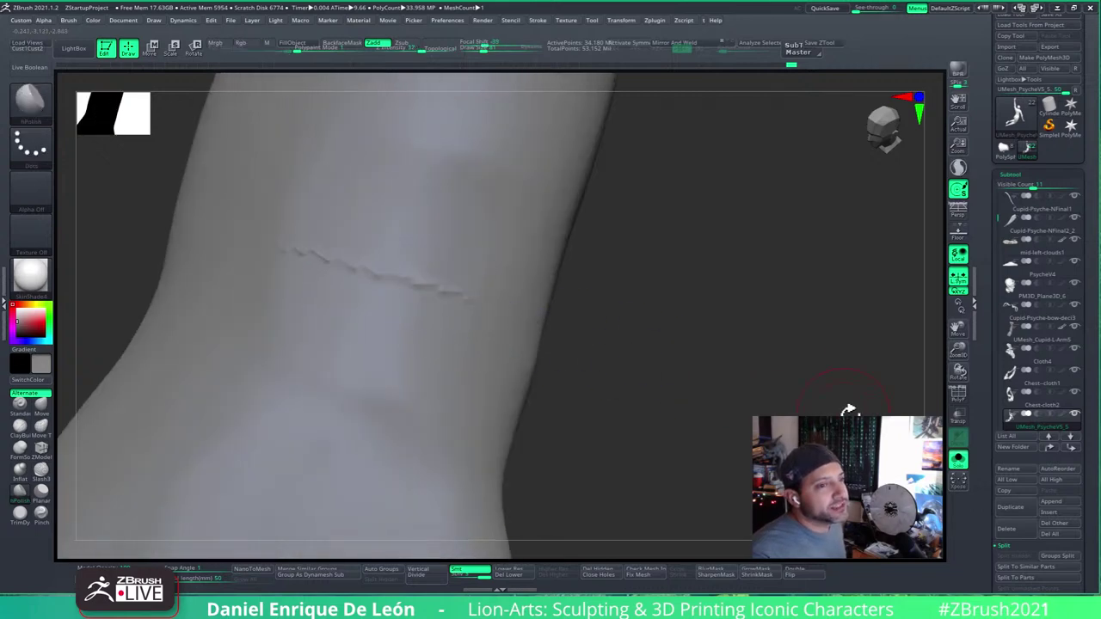
pyautogui.click(955, 400)
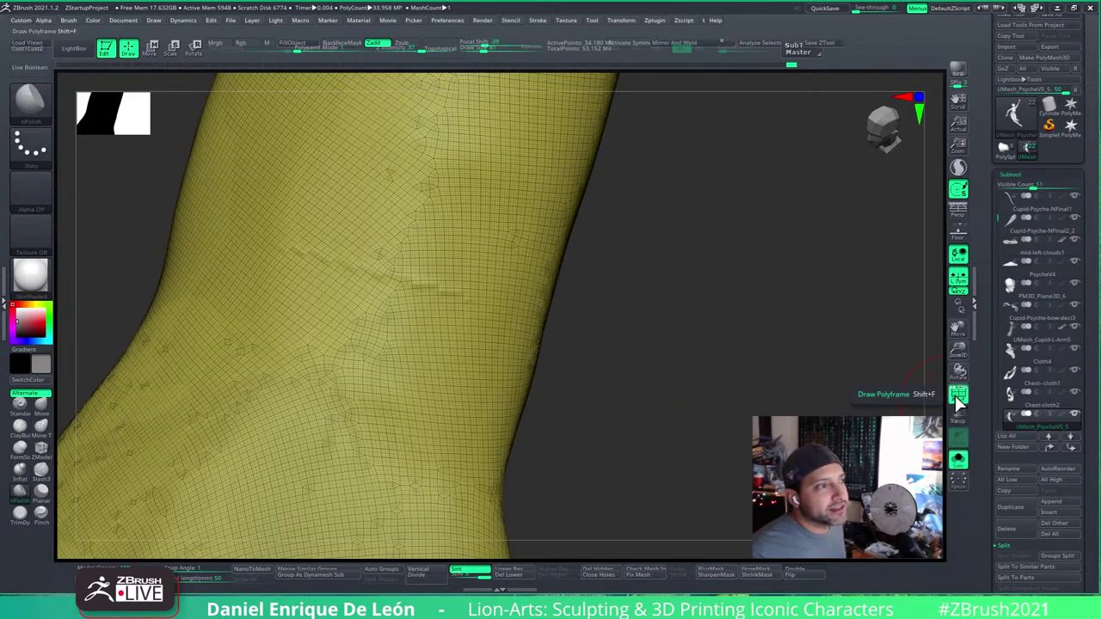
pyautogui.click(961, 399)
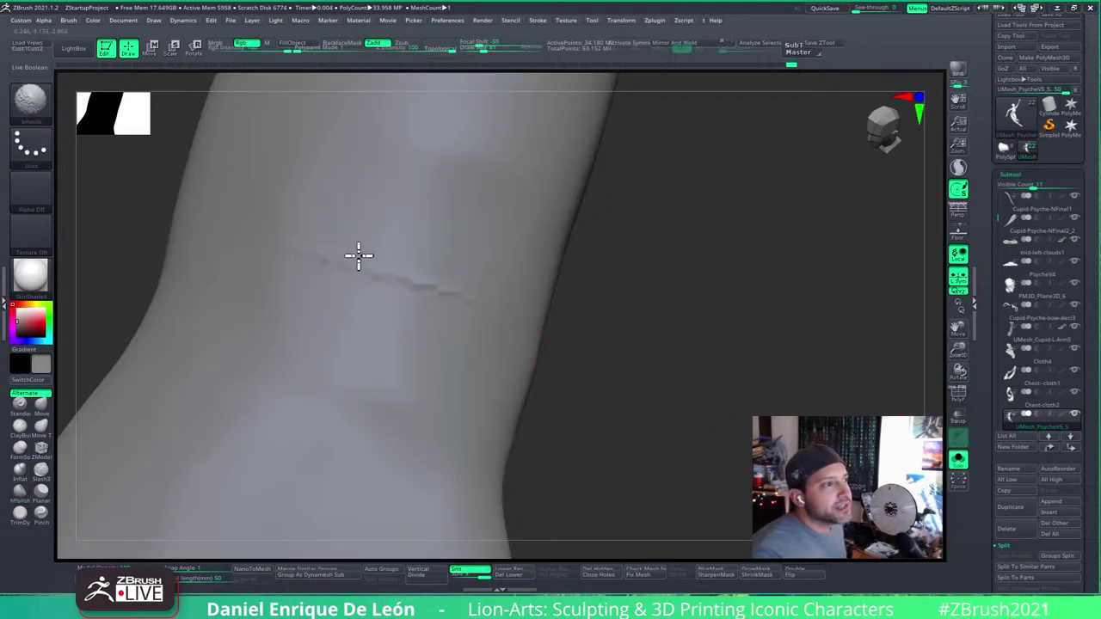
pyautogui.keyDown('shift'); pyautogui.moveTo(506, 309); pyautogui.dragTo(315, 258); pyautogui.keyUp('shift')
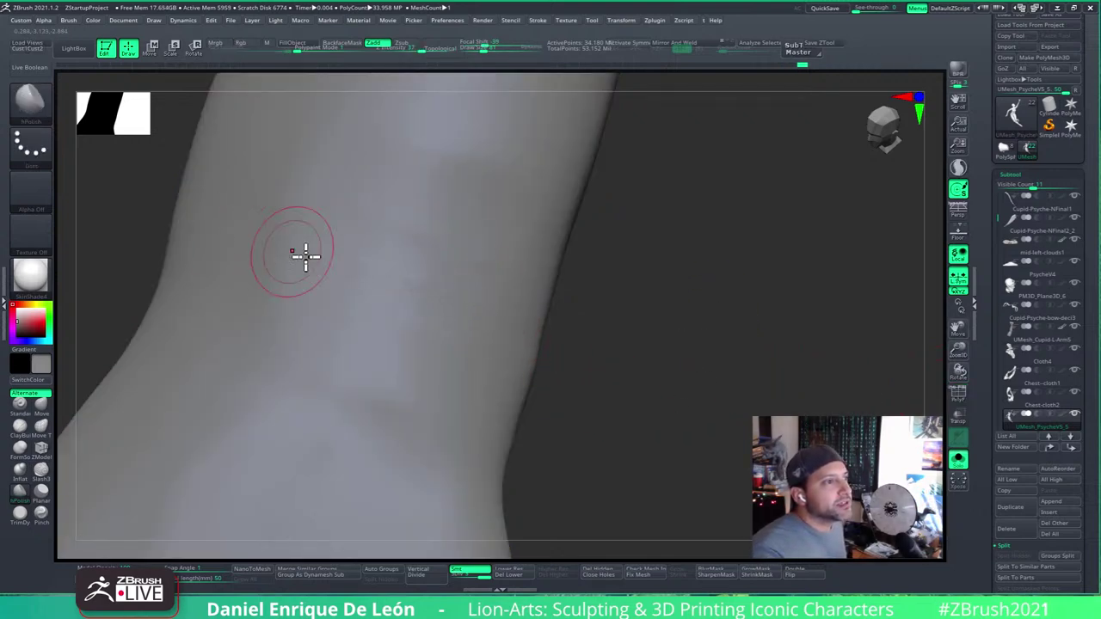
# Step: Smooth the leftover seam marks on the back and the thumb side of the wrist up close
pyautogui.keyDown('alt'); pyautogui.moveTo(425, 310); pyautogui.dragTo(535, 335, button='right'); pyautogui.keyUp('alt')
pyautogui.keyDown('alt'); pyautogui.moveTo(466, 288); pyautogui.dragTo(519, 313, button='right'); pyautogui.keyUp('alt')
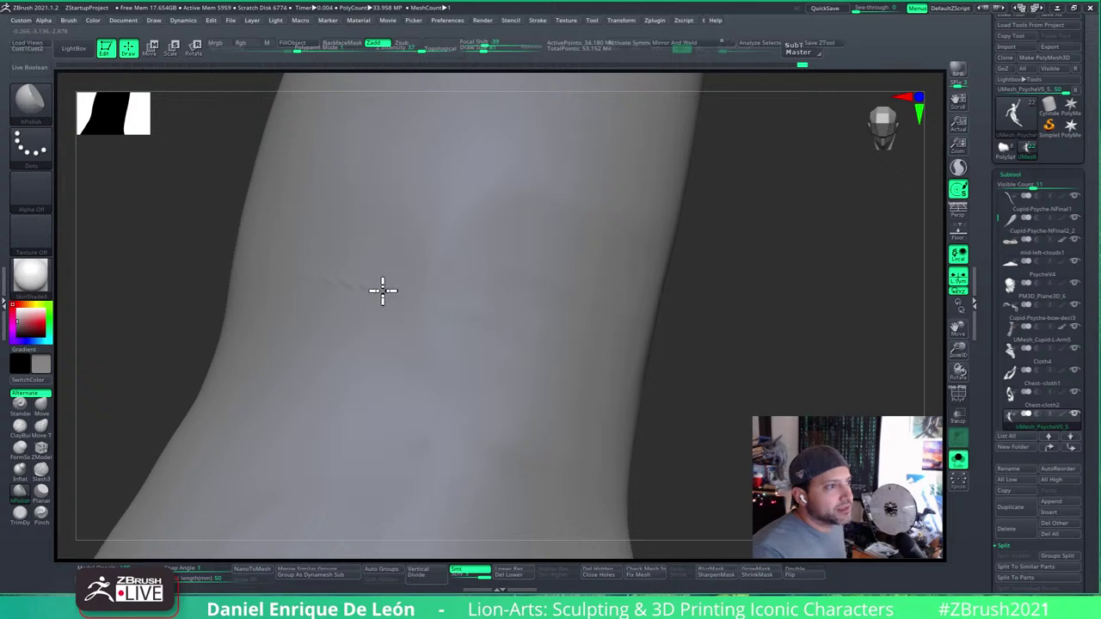
pyautogui.press('shift')
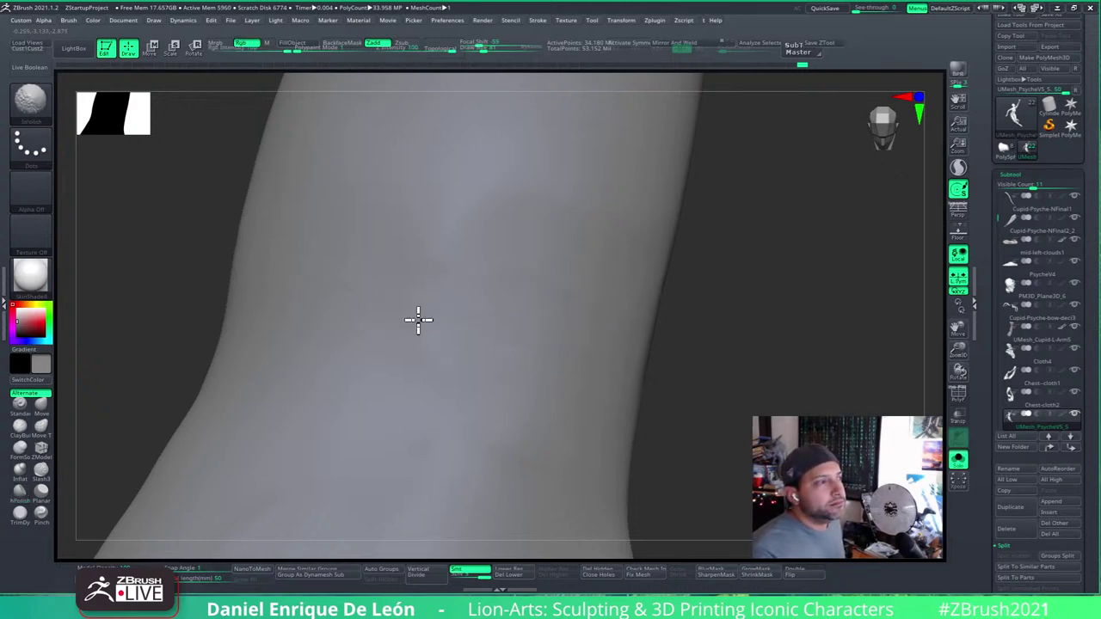
pyautogui.moveTo(348, 318)
pyautogui.mouseDown(button='right')
pyautogui.moveTo(368, 267)
pyautogui.moveTo(411, 328)
pyautogui.moveTo(520, 300)
pyautogui.moveTo(522, 327)
pyautogui.moveTo(548, 319)
pyautogui.mouseUp(button='right')
pyautogui.moveTo(452, 301)
pyautogui.keyDown('shift'); pyautogui.mouseDown()
pyautogui.moveTo(447, 319)
pyautogui.moveTo(420, 287)
pyautogui.mouseUp(); pyautogui.keyUp('shift')
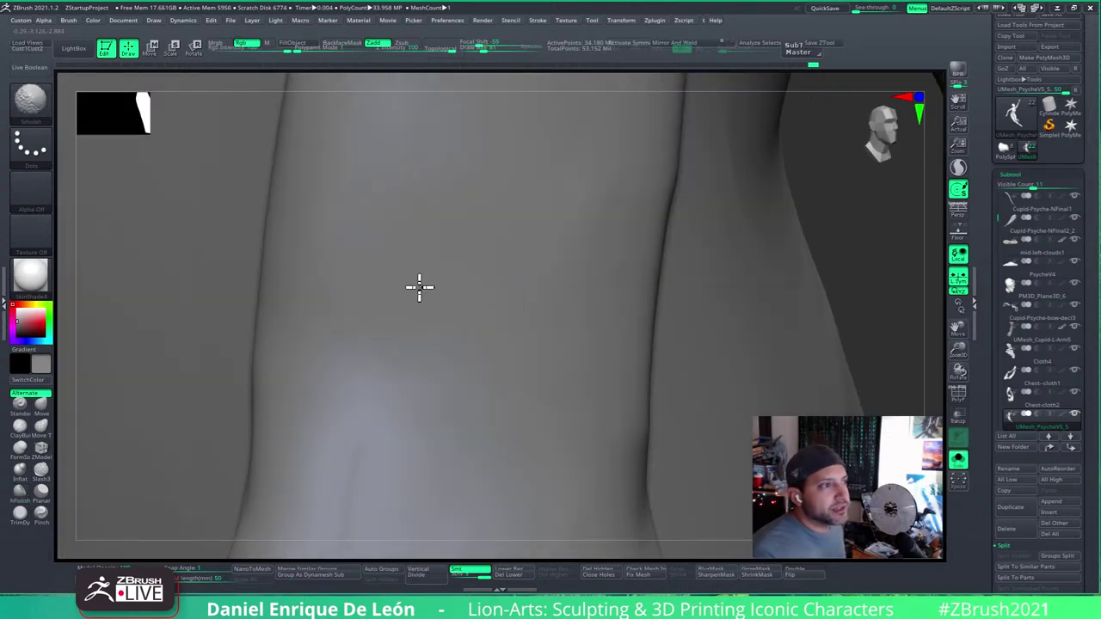
# Step: Clean up the remaining seam along the outer edge and palm side of the wrist
pyautogui.moveTo(284, 369)
pyautogui.mouseDown()
pyautogui.moveTo(413, 307)
pyautogui.moveTo(472, 302)
pyautogui.moveTo(322, 263)
pyautogui.mouseUp()
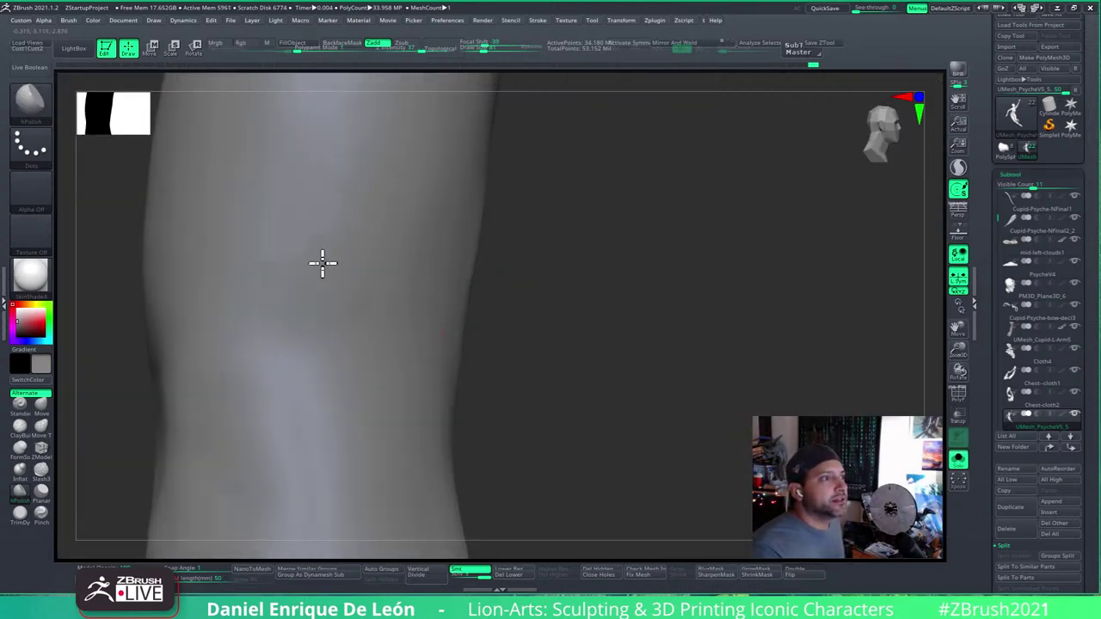
pyautogui.moveTo(167, 302); pyautogui.dragTo(458, 353)
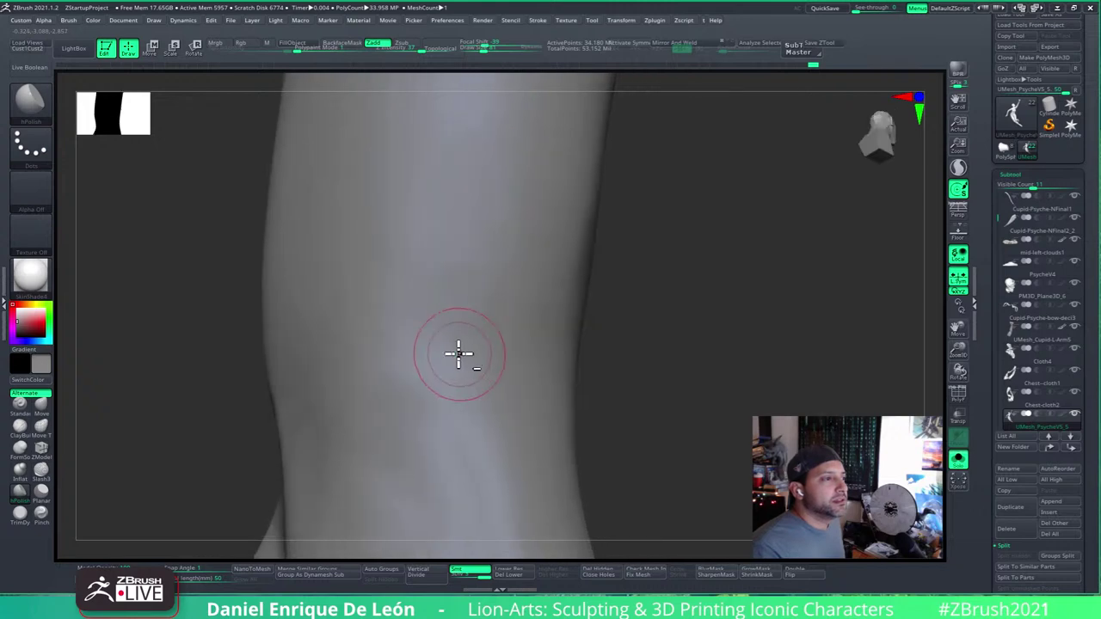
pyautogui.moveTo(442, 300)
pyautogui.mouseDown()
pyautogui.moveTo(456, 352)
pyautogui.moveTo(430, 390)
pyautogui.mouseUp()
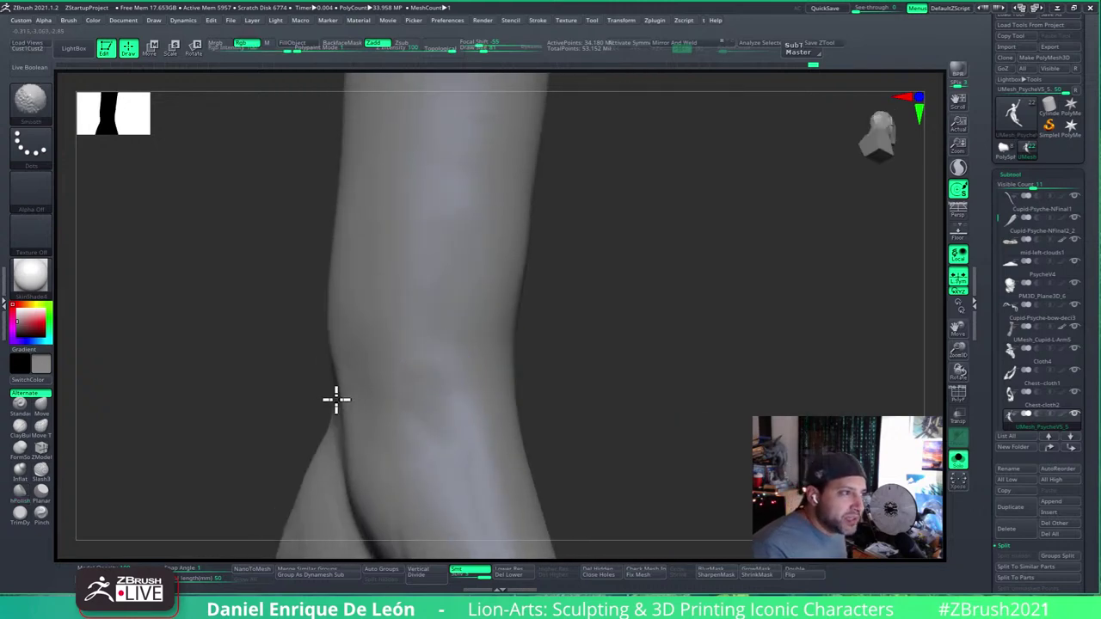
pyautogui.moveTo(504, 327)
pyautogui.mouseDown()
pyautogui.moveTo(521, 320)
pyautogui.moveTo(423, 299)
pyautogui.mouseUp()
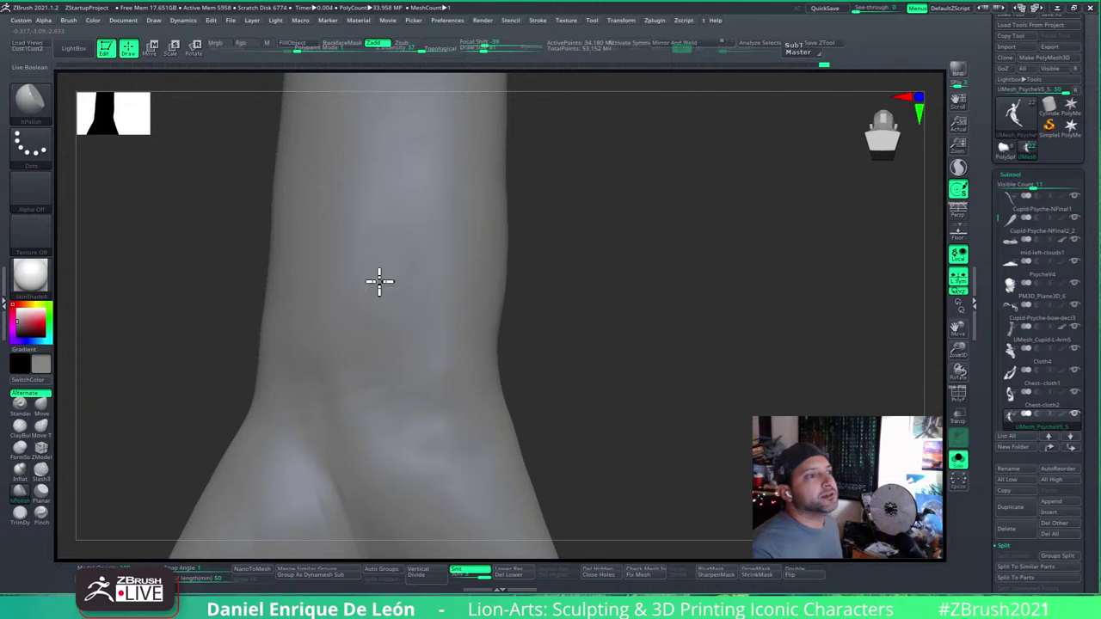
pyautogui.moveTo(455, 339)
pyautogui.mouseDown()
pyautogui.moveTo(459, 405)
pyautogui.moveTo(514, 442)
pyautogui.moveTo(496, 358)
pyautogui.moveTo(513, 344)
pyautogui.moveTo(461, 298)
pyautogui.moveTo(437, 300)
pyautogui.moveTo(476, 369)
pyautogui.moveTo(444, 352)
pyautogui.mouseUp()
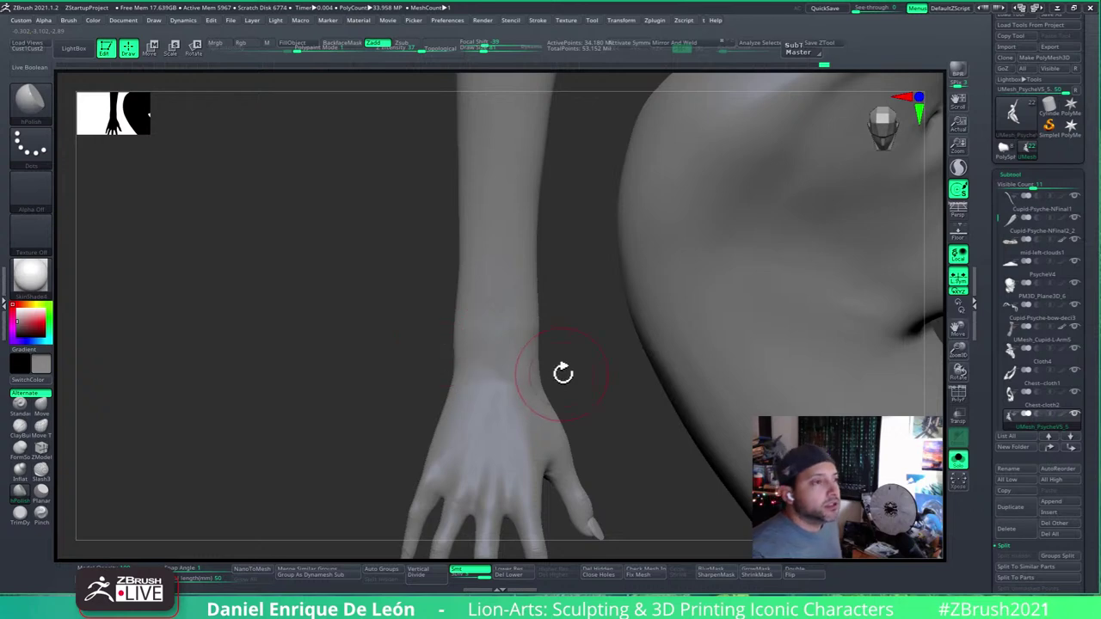
# Step: Reshape the outer and thumb-side contours of the wrist with the Move brush and smooth the outer edge
pyautogui.click(37, 413)
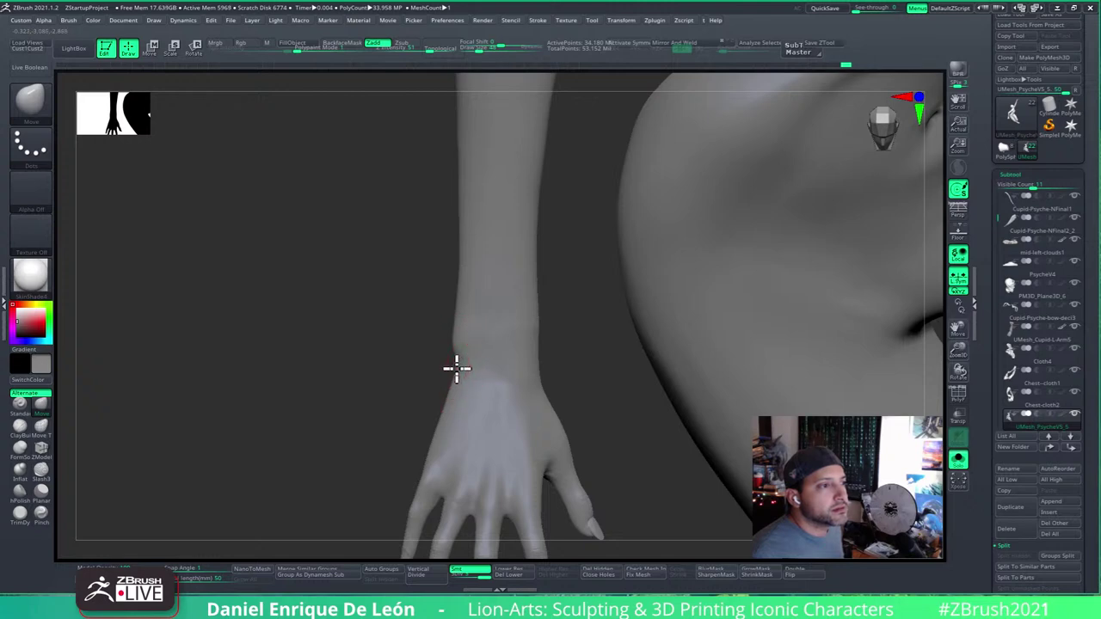
pyautogui.moveTo(456, 369)
pyautogui.mouseDown(button='right')
pyautogui.moveTo(438, 339)
pyautogui.moveTo(452, 346)
pyautogui.mouseUp(button='right')
pyautogui.keyDown('shift'); pyautogui.moveTo(455, 351); pyautogui.dragTo(461, 314); pyautogui.keyUp('shift')
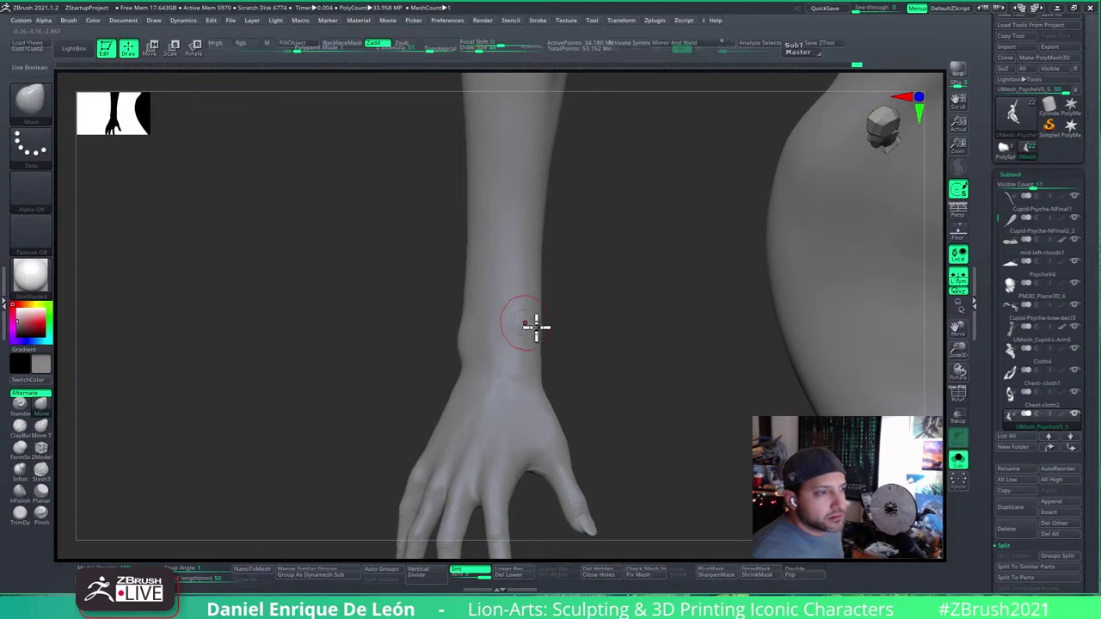
pyautogui.moveTo(534, 324); pyautogui.dragTo(543, 340)
pyautogui.moveTo(543, 340); pyautogui.dragTo(535, 335, button='right')
pyautogui.moveTo(545, 405); pyautogui.dragTo(535, 407, button='right')
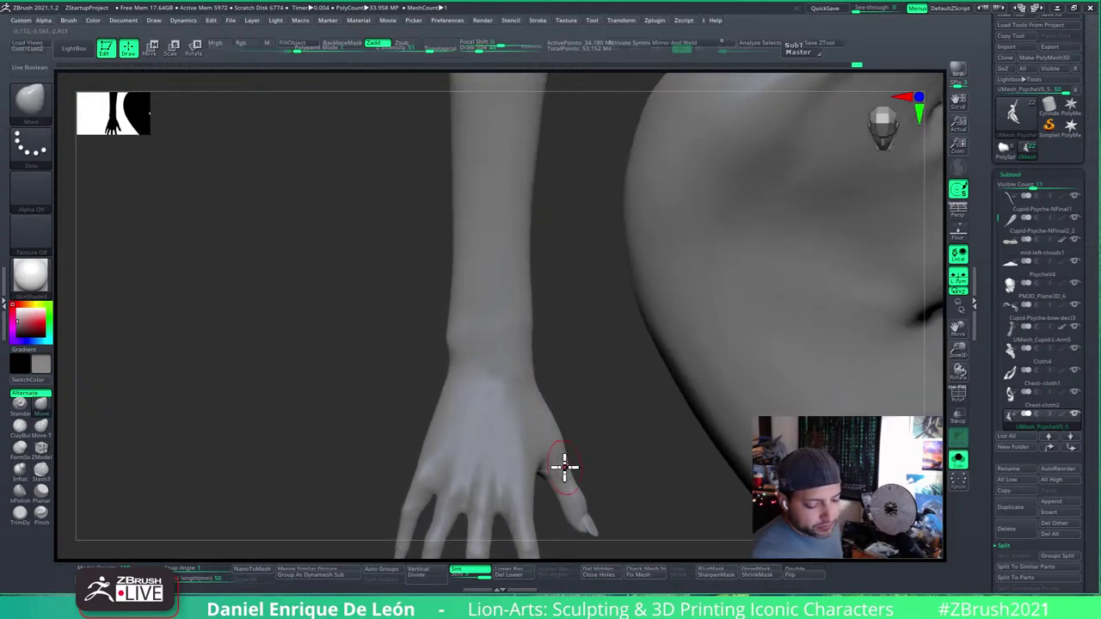
# Step: Smooth the back of the wrist and refine the outer wrist contour where the forearm meets the hand
pyautogui.moveTo(491, 337); pyautogui.dragTo(510, 338, button='right')
pyautogui.moveTo(510, 337)
pyautogui.mouseDown()
pyautogui.moveTo(523, 322)
pyautogui.moveTo(503, 337)
pyautogui.mouseUp()
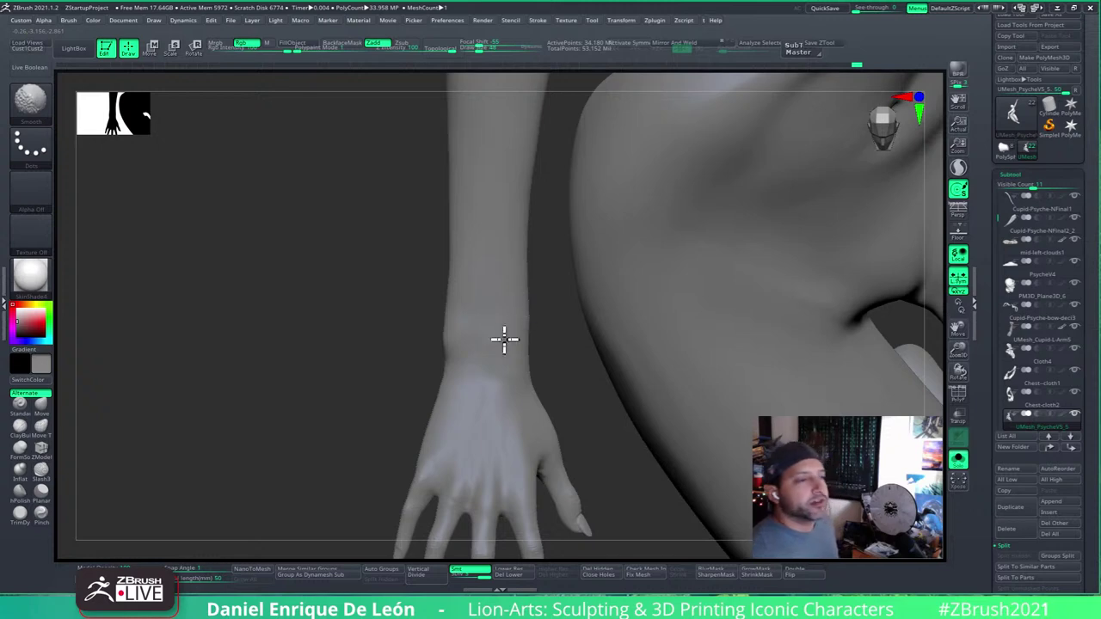
pyautogui.moveTo(516, 319)
pyautogui.mouseDown()
pyautogui.moveTo(545, 329)
pyautogui.moveTo(545, 341)
pyautogui.moveTo(517, 322)
pyautogui.moveTo(526, 327)
pyautogui.moveTo(506, 332)
pyautogui.moveTo(518, 347)
pyautogui.moveTo(514, 319)
pyautogui.moveTo(529, 347)
pyautogui.moveTo(506, 312)
pyautogui.moveTo(513, 346)
pyautogui.moveTo(453, 356)
pyautogui.moveTo(512, 338)
pyautogui.mouseUp()
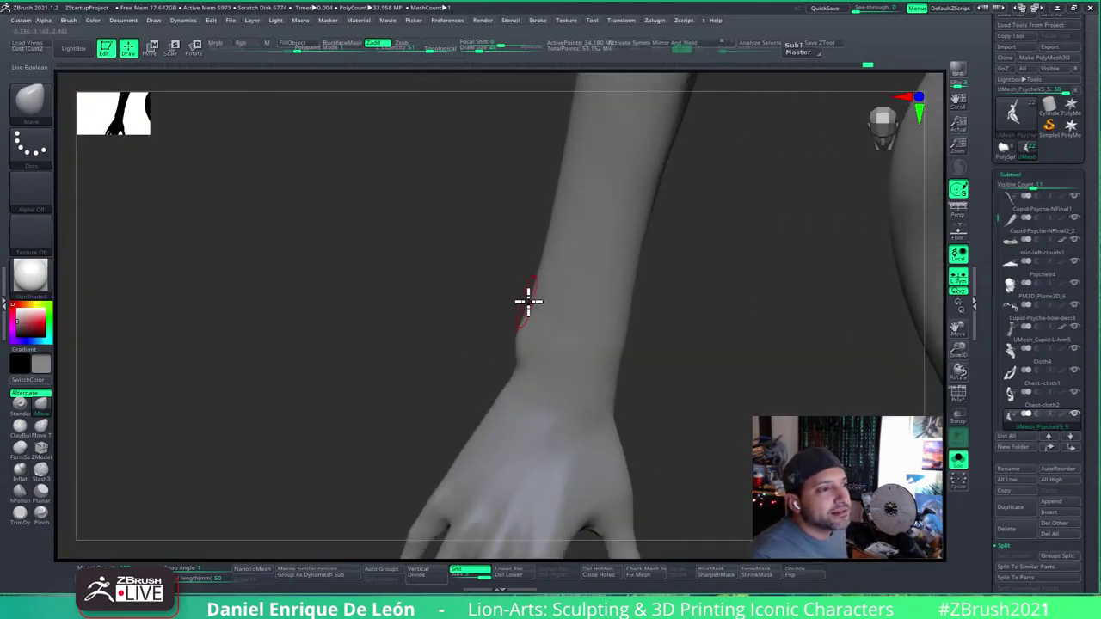
pyautogui.press('shift')
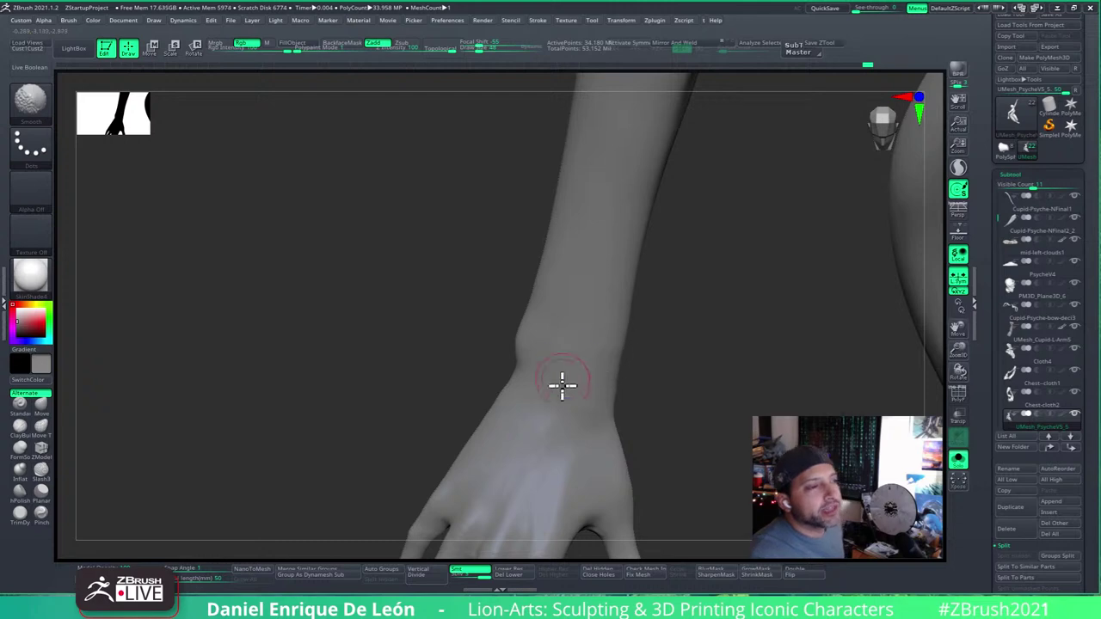
# Step: Turn off Solo to show the full statue, and smooth and polish Psyche's abdomen around the navel
pyautogui.moveTo(585, 341)
pyautogui.keyDown('ctrl'); pyautogui.mouseDown(button='right')
pyautogui.moveTo(593, 352)
pyautogui.moveTo(585, 315)
pyautogui.moveTo(663, 184)
pyautogui.moveTo(530, 462)
pyautogui.moveTo(667, 320)
pyautogui.moveTo(661, 284)
pyautogui.moveTo(663, 359)
pyautogui.moveTo(636, 368)
pyautogui.moveTo(659, 393)
pyautogui.moveTo(693, 347)
pyautogui.moveTo(573, 361)
pyautogui.moveTo(641, 365)
pyautogui.moveTo(546, 353)
pyautogui.moveTo(596, 330)
pyautogui.moveTo(599, 384)
pyautogui.moveTo(578, 420)
pyautogui.moveTo(508, 415)
pyautogui.moveTo(590, 442)
pyautogui.moveTo(576, 418)
pyautogui.moveTo(602, 412)
pyautogui.moveTo(599, 362)
pyautogui.mouseUp(button='right'); pyautogui.keyUp('ctrl')
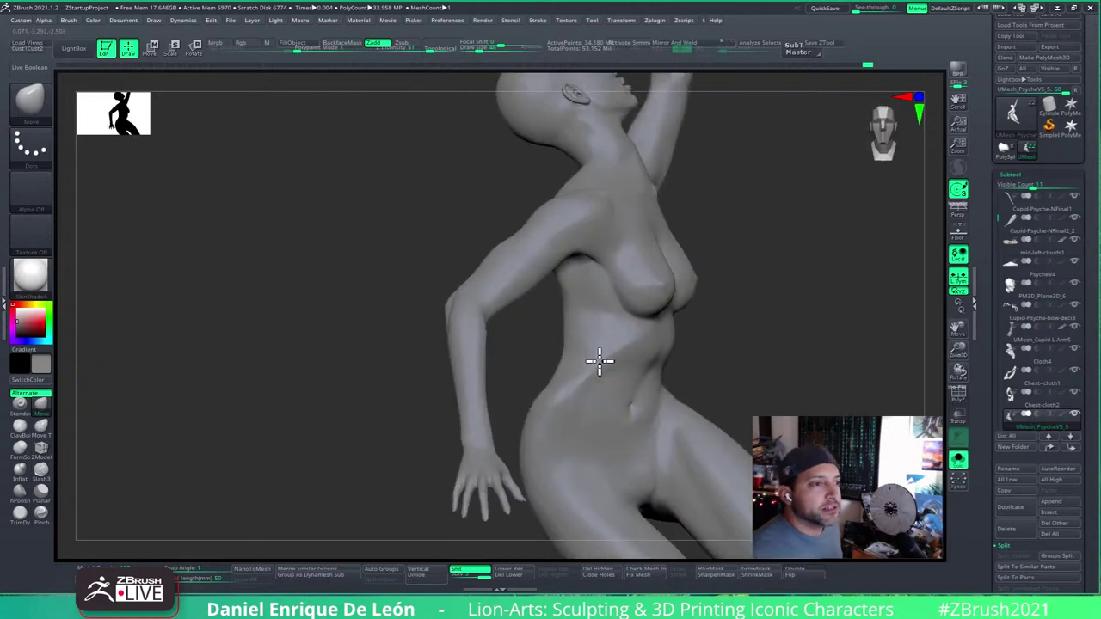
pyautogui.click(958, 460)
pyautogui.moveTo(690, 381)
pyautogui.mouseDown(button='right')
pyautogui.moveTo(663, 368)
pyautogui.moveTo(651, 387)
pyautogui.moveTo(683, 408)
pyautogui.moveTo(659, 421)
pyautogui.moveTo(663, 436)
pyautogui.moveTo(656, 401)
pyautogui.mouseUp(button='right')
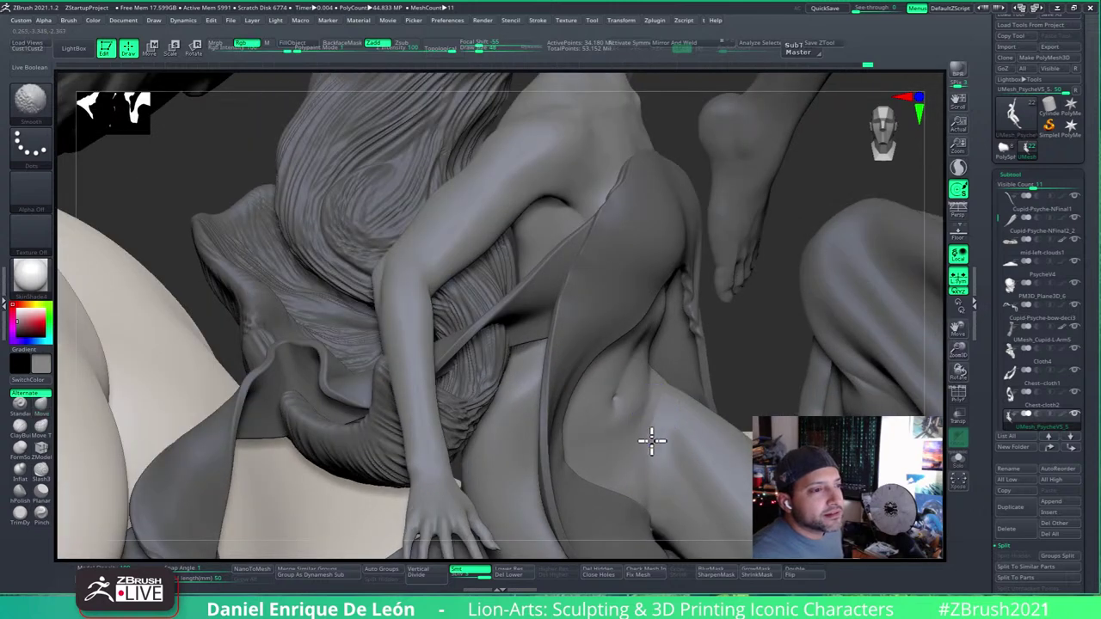
pyautogui.keyDown('shift'); pyautogui.moveTo(654, 413); pyautogui.dragTo(658, 430); pyautogui.keyUp('shift')
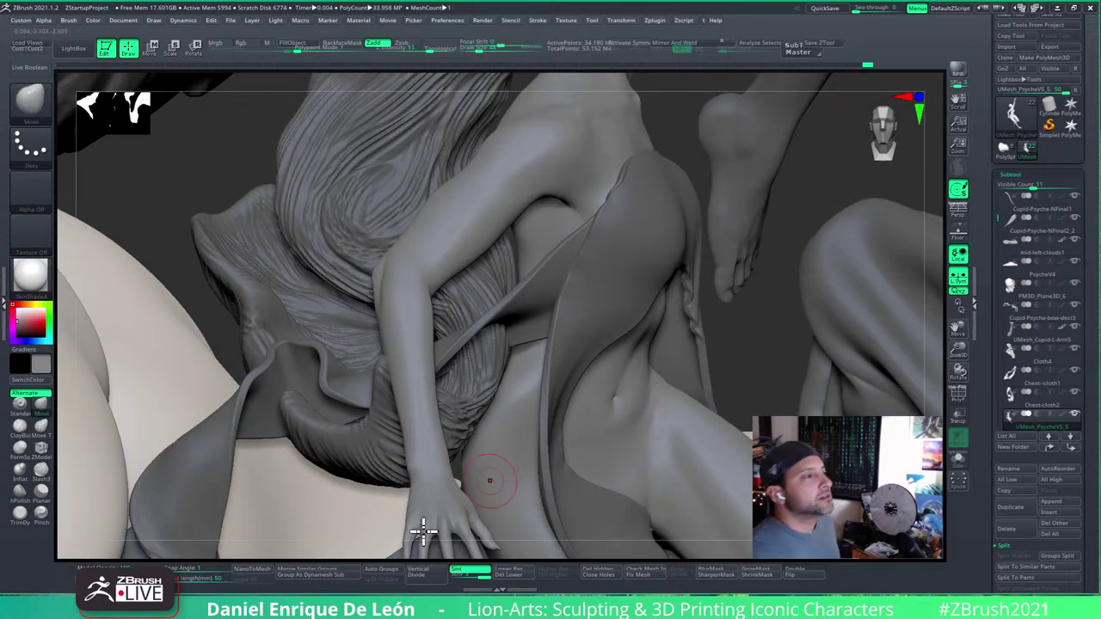
pyautogui.click(20, 494)
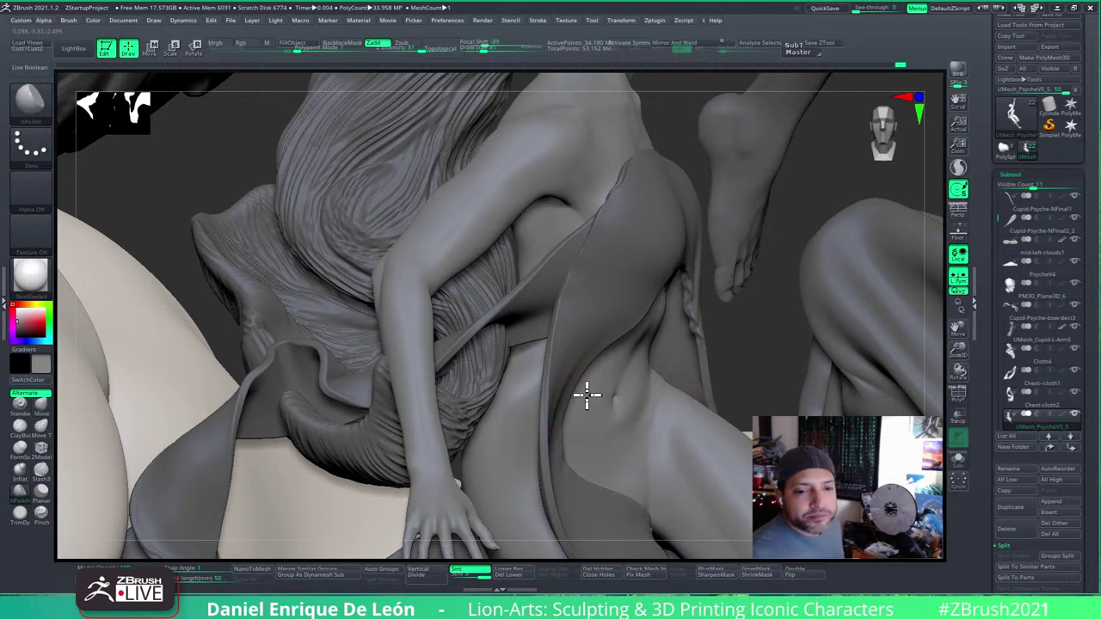
pyautogui.moveTo(583, 412)
pyautogui.mouseDown(button='right')
pyautogui.moveTo(639, 420)
pyautogui.moveTo(629, 383)
pyautogui.moveTo(644, 393)
pyautogui.mouseUp(button='right')
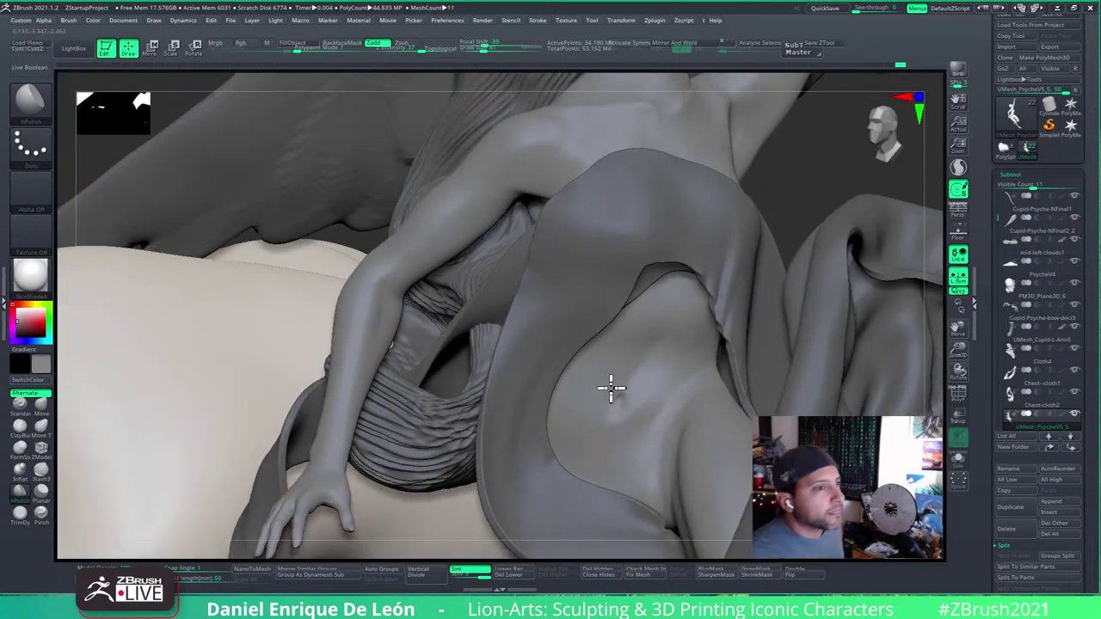
# Step: Adjust the shape of the belly around Psyche's navel with the Move brush, using a larger brush size
pyautogui.click(20, 447)
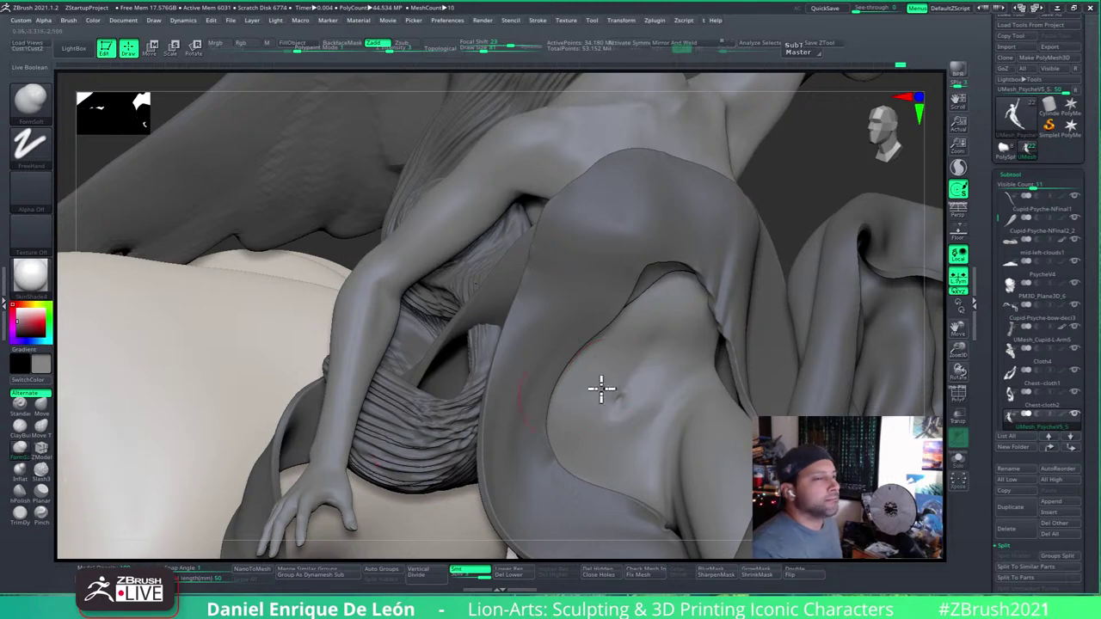
pyautogui.moveTo(664, 299)
pyautogui.mouseDown(button='right')
pyautogui.moveTo(688, 352)
pyautogui.moveTo(668, 383)
pyautogui.mouseUp(button='right')
pyautogui.moveTo(594, 376); pyautogui.dragTo(600, 380, button='right')
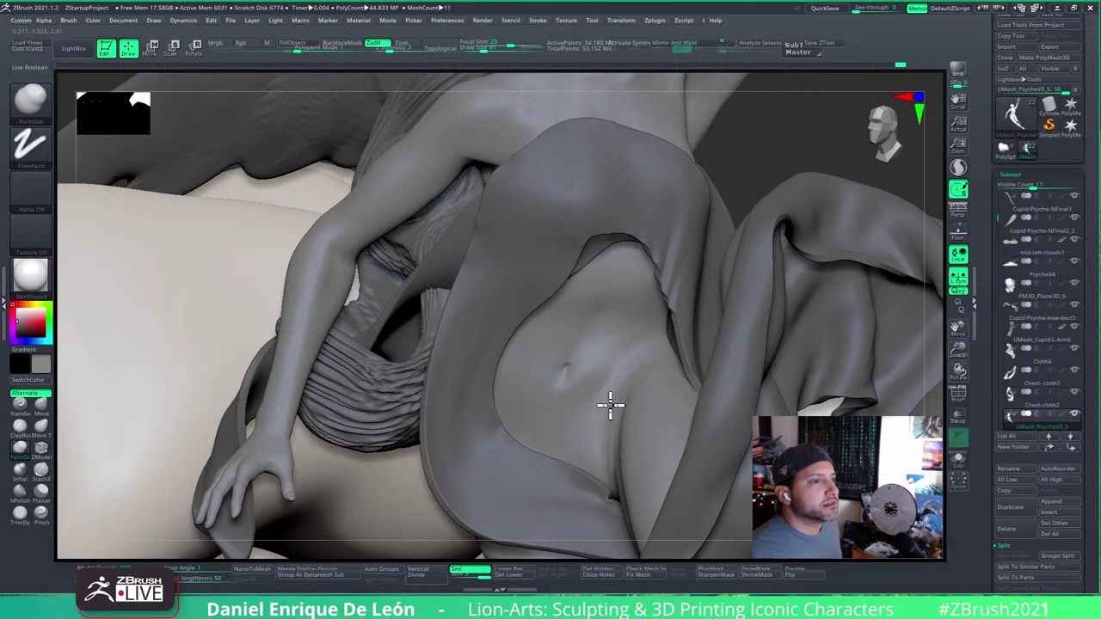
pyautogui.keyDown('ctrl'); pyautogui.moveTo(613, 421); pyautogui.dragTo(614, 398, button='right'); pyautogui.keyUp('ctrl')
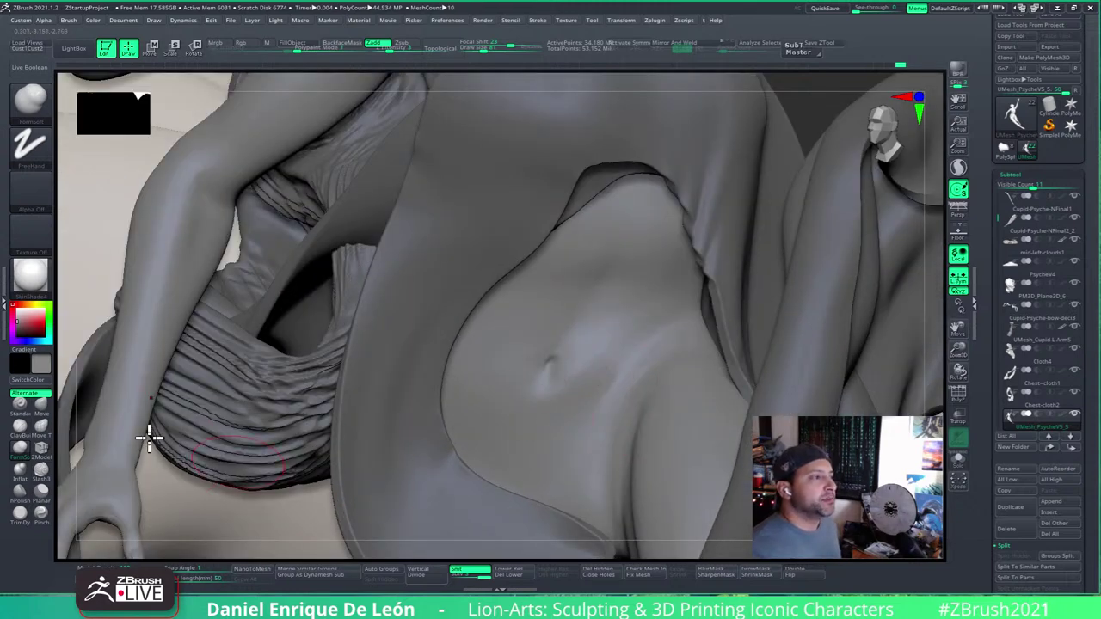
pyautogui.click(41, 404)
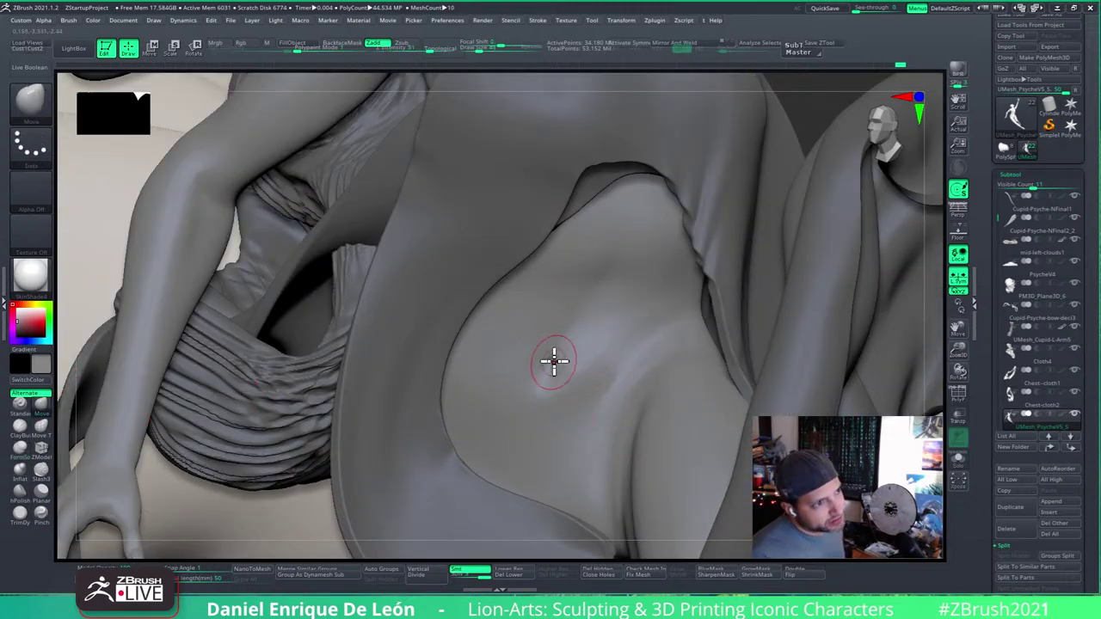
pyautogui.click(482, 49)
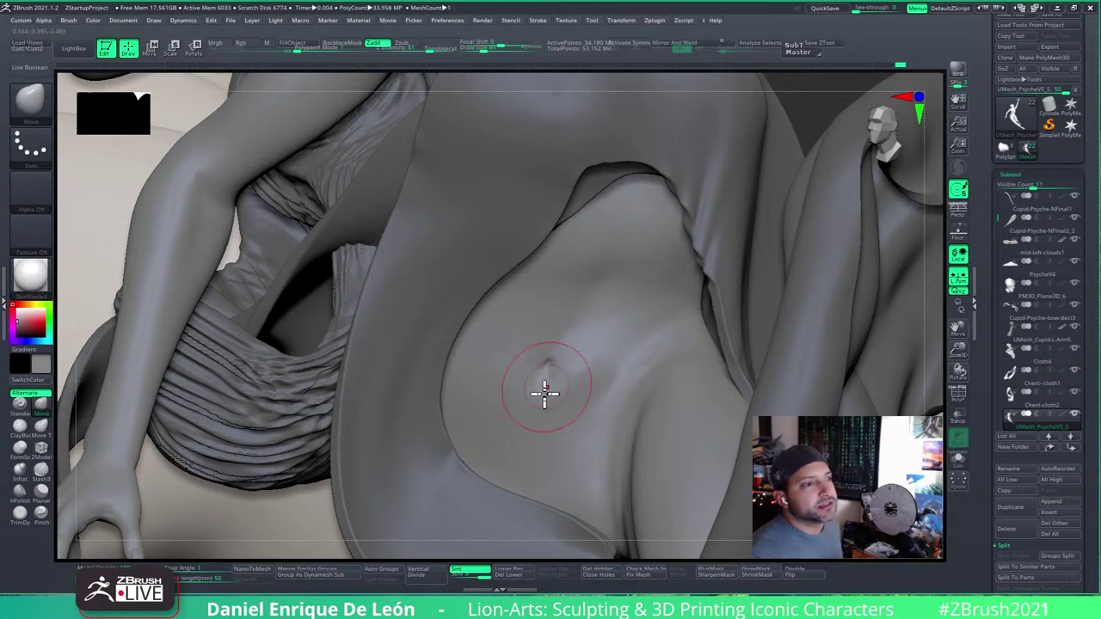
pyautogui.moveTo(546, 390); pyautogui.dragTo(591, 372)
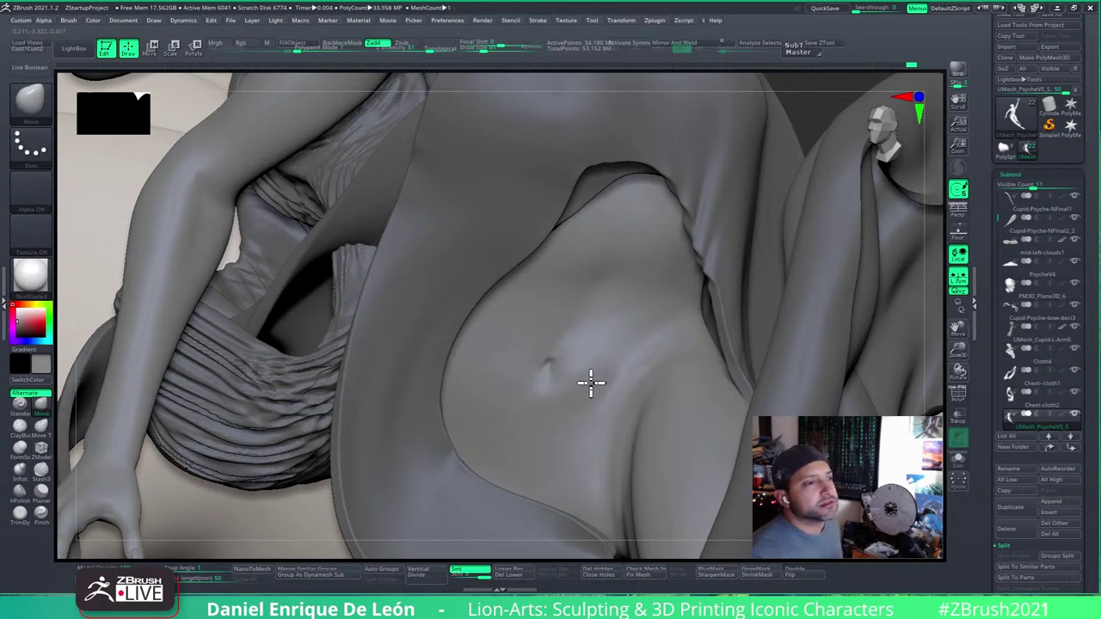
pyautogui.moveTo(591, 383); pyautogui.dragTo(627, 359, button='right')
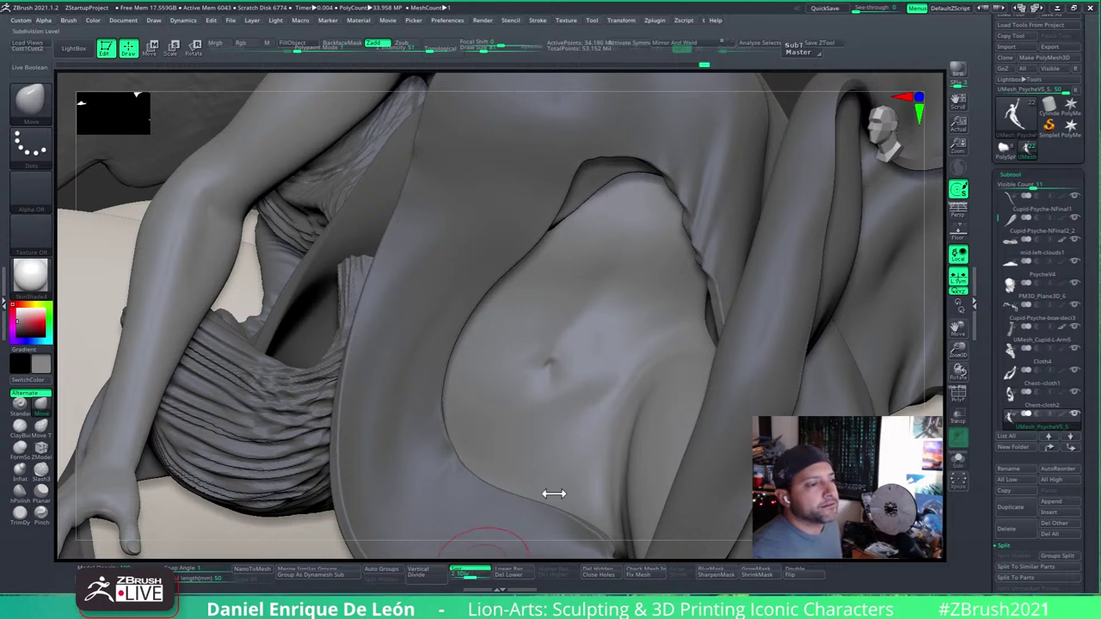
# Step: Lower the Psyche body's subdivision by one level and check the abdomen from several angles
pyautogui.hotkey('shift', 'd')
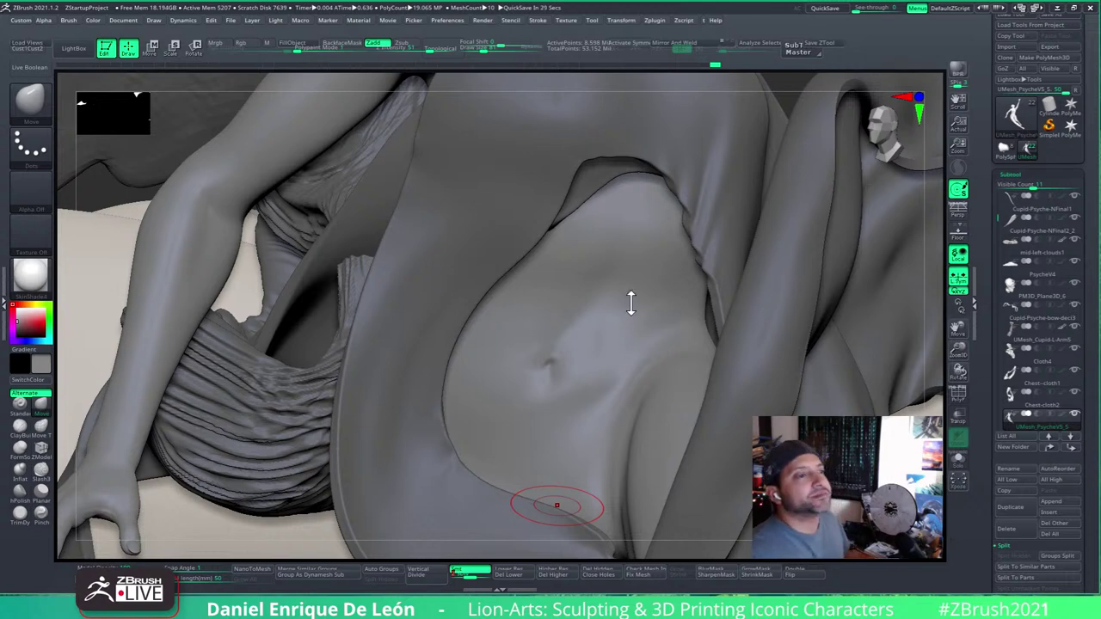
pyautogui.moveTo(640, 347); pyautogui.dragTo(638, 379, button='right')
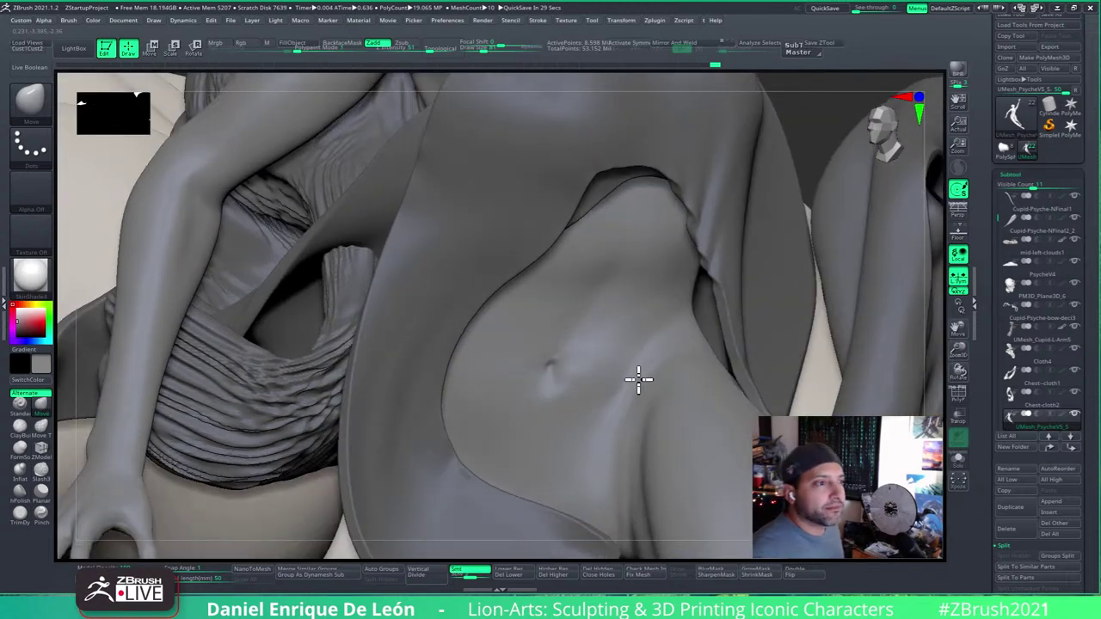
pyautogui.moveTo(580, 401)
pyautogui.mouseDown(button='right')
pyautogui.moveTo(609, 376)
pyautogui.moveTo(597, 359)
pyautogui.moveTo(606, 376)
pyautogui.mouseUp(button='right')
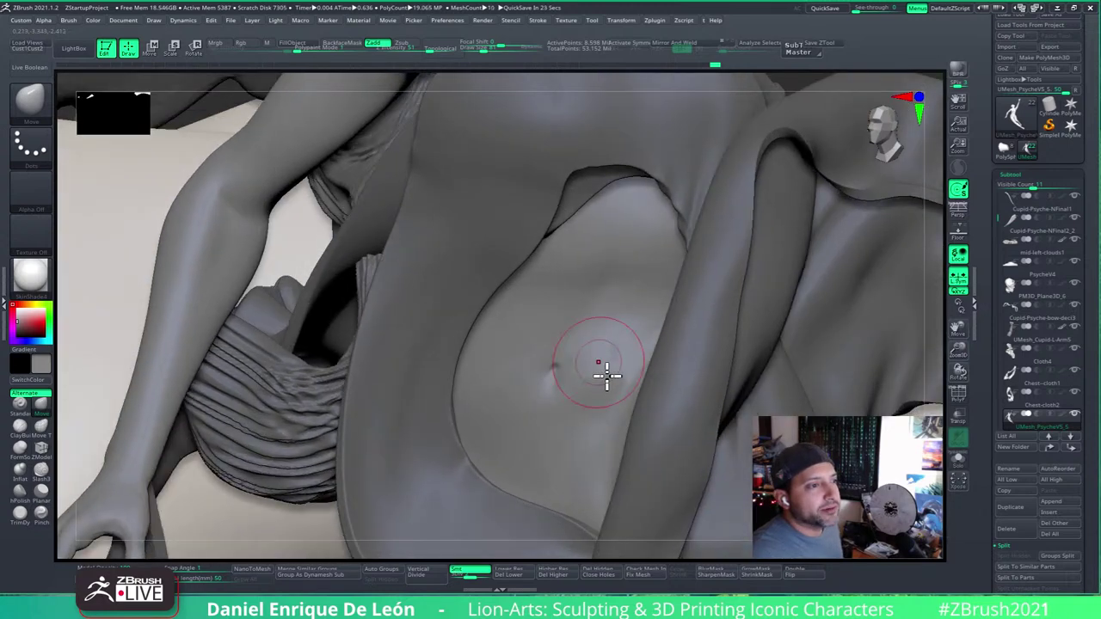
# Step: Try smoothing the belly surface beside the navel, and undo the last strokes
pyautogui.moveTo(585, 516); pyautogui.dragTo(941, 439, button='right')
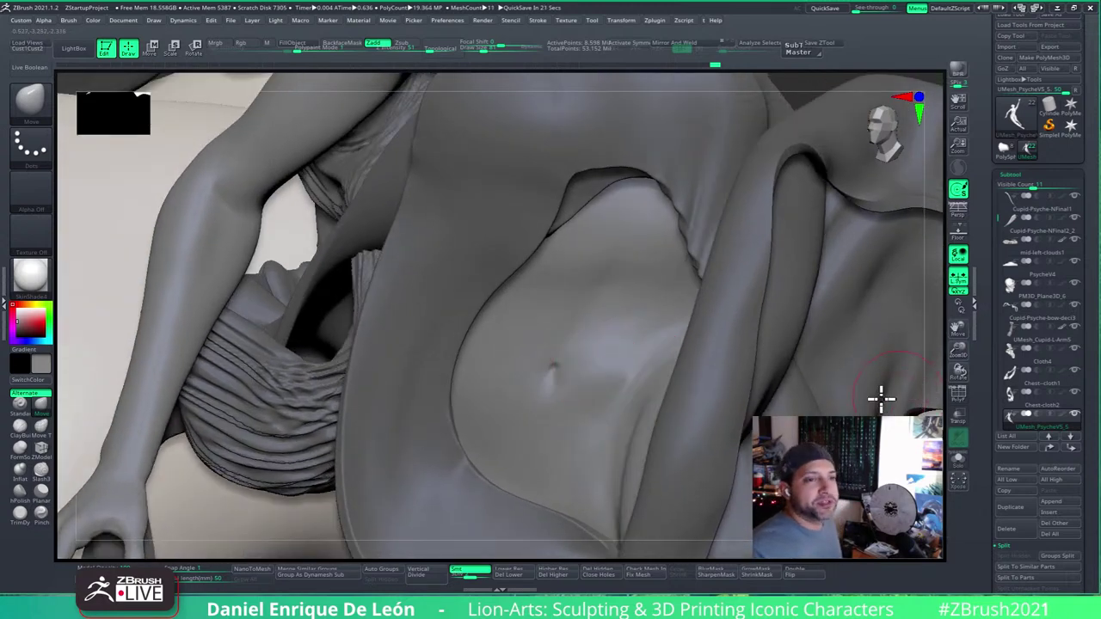
pyautogui.moveTo(610, 349)
pyautogui.mouseDown(button='right')
pyautogui.moveTo(614, 358)
pyautogui.moveTo(643, 345)
pyautogui.moveTo(639, 310)
pyautogui.mouseUp(button='right')
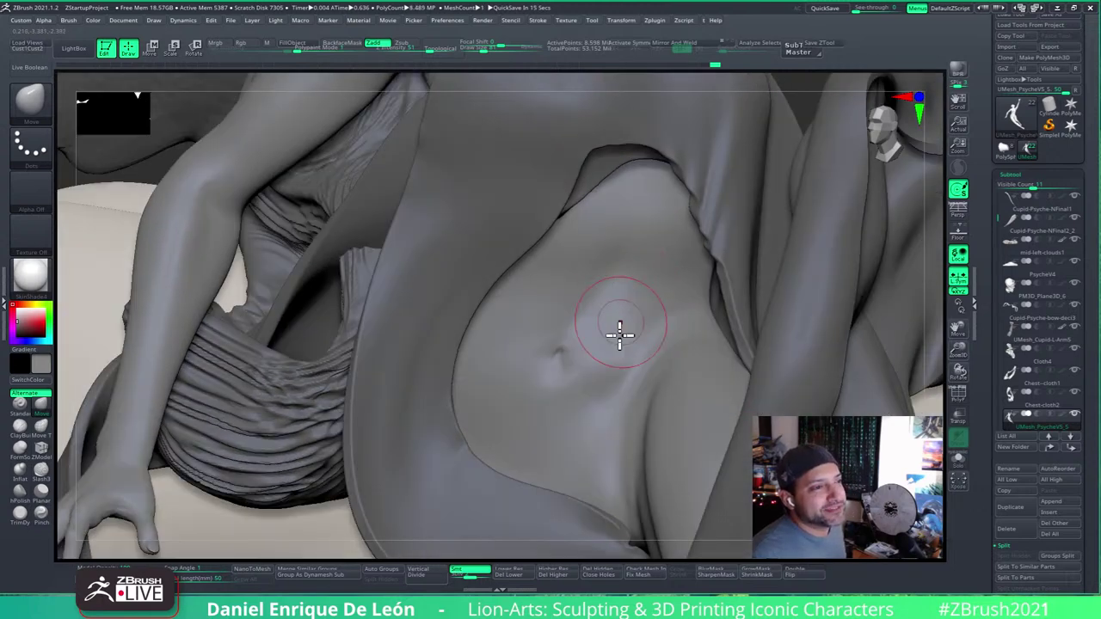
pyautogui.moveTo(619, 335)
pyautogui.keyDown('shift'); pyautogui.mouseDown()
pyautogui.moveTo(597, 365)
pyautogui.moveTo(629, 336)
pyautogui.mouseUp(); pyautogui.keyUp('shift')
pyautogui.moveTo(616, 345); pyautogui.dragTo(642, 273, button='right')
pyautogui.hotkey('ctrl', 'z')
pyautogui.hotkey('ctrl', 'z')
pyautogui.hotkey('ctrl', 'z')
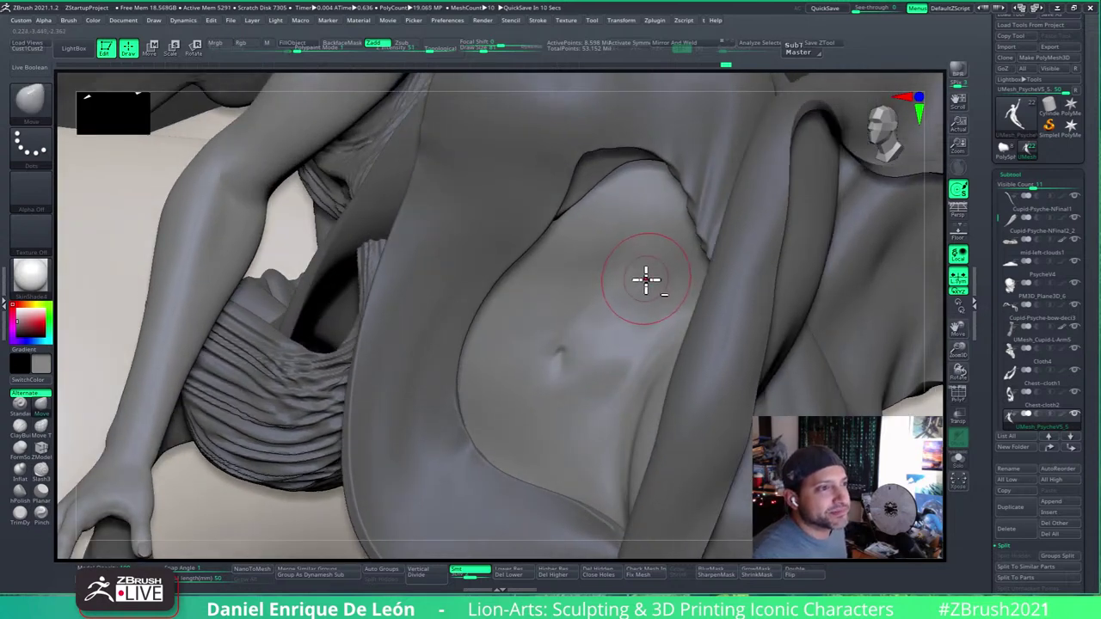
# Step: Isolate the Psyche body subtool and adjust the abdomen's form around the navel with the Move brush
pyautogui.click(961, 465)
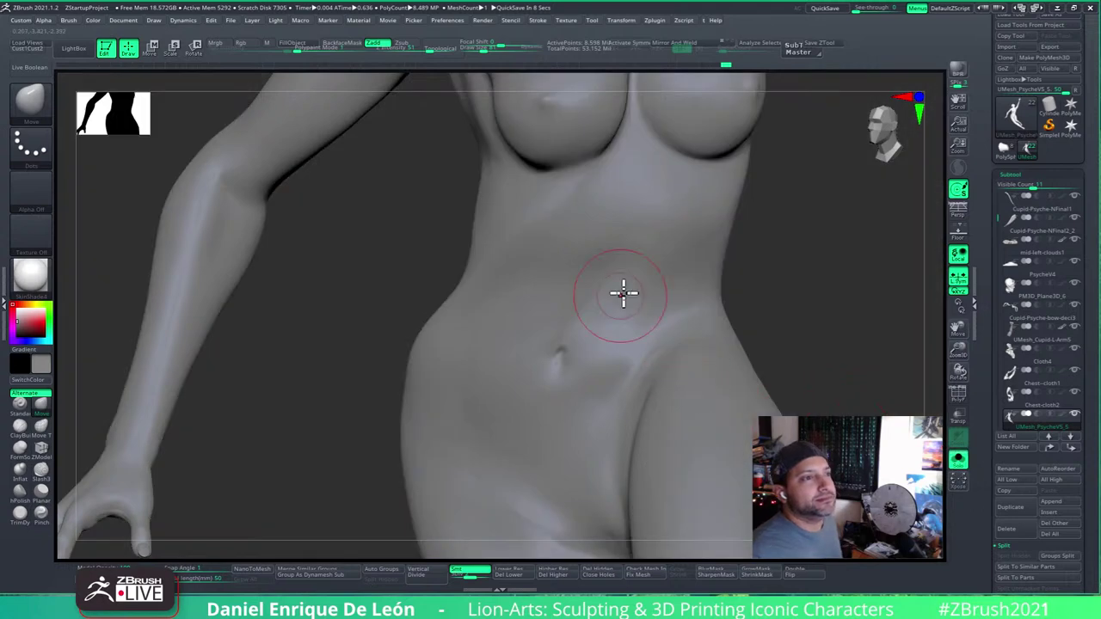
pyautogui.moveTo(622, 290)
pyautogui.mouseDown(button='right')
pyautogui.moveTo(646, 287)
pyautogui.moveTo(625, 286)
pyautogui.moveTo(582, 242)
pyautogui.moveTo(554, 288)
pyautogui.mouseUp(button='right')
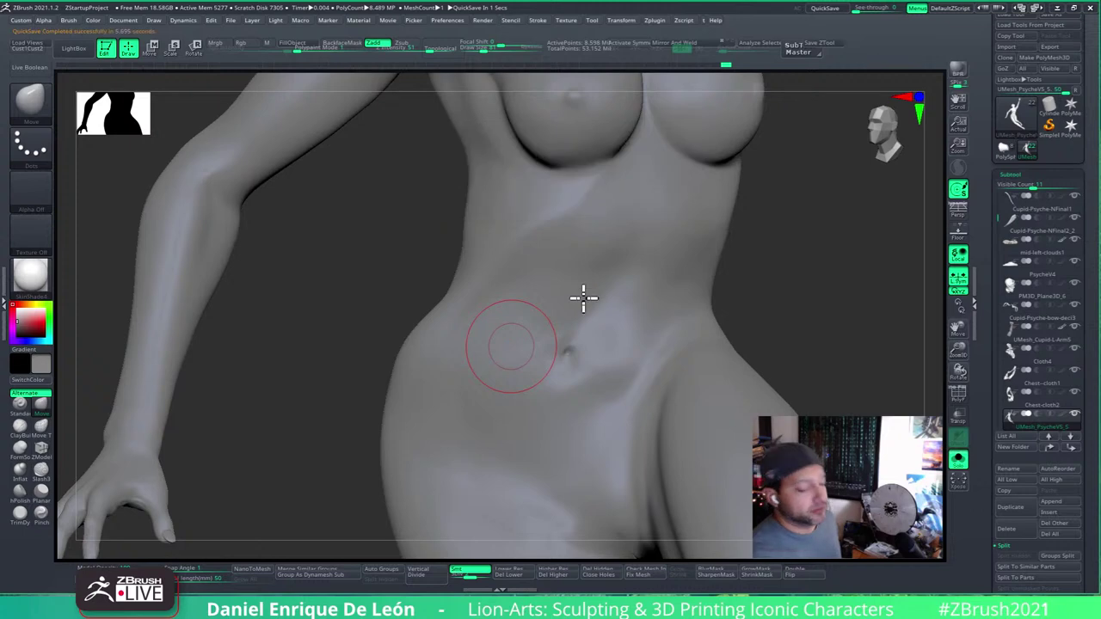
pyautogui.moveTo(548, 311); pyautogui.dragTo(512, 364, button='right')
pyautogui.hotkey('ctrl', 'z')
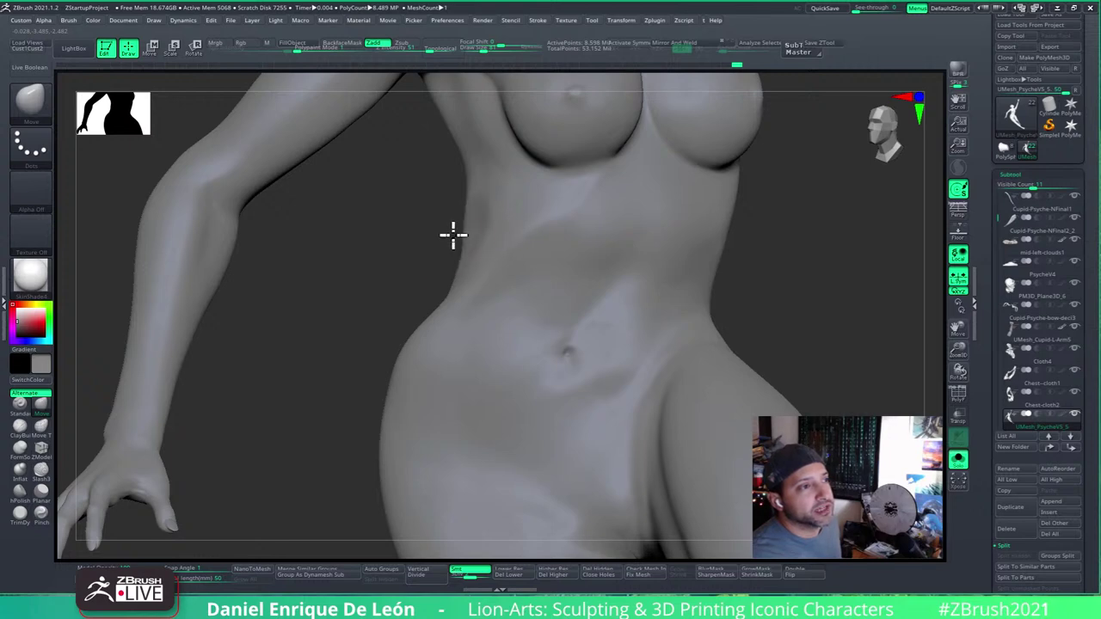
# Step: Try pulling out a rounded bulge on the abdomen between the navel and the hip, and undo it
pyautogui.press('ctrl')
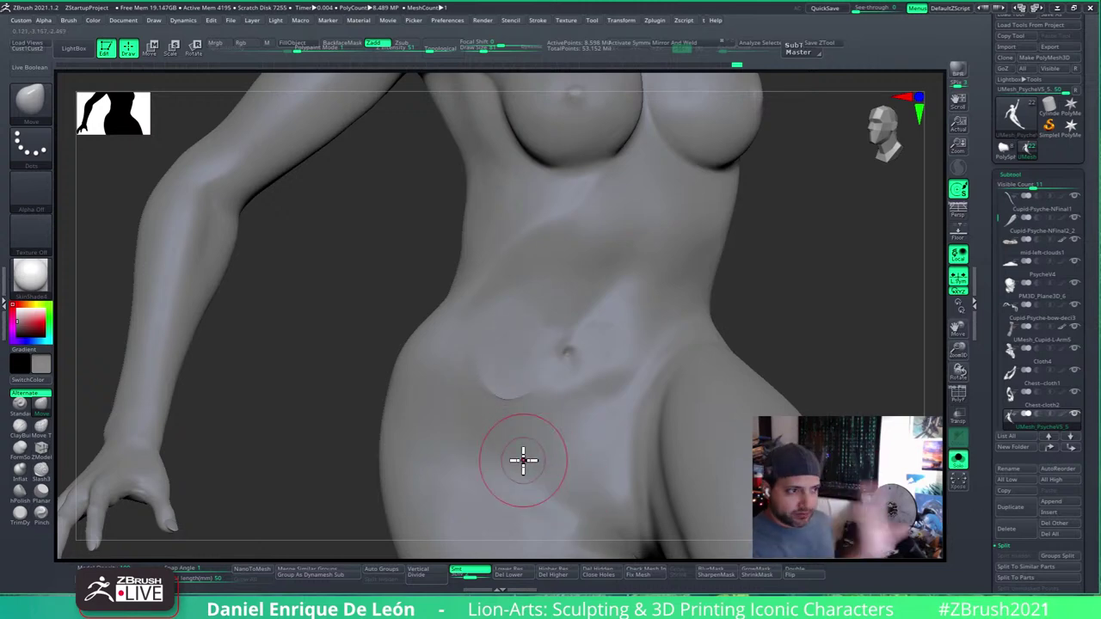
pyautogui.press('ctrl')
pyautogui.hotkey('ctrl', 'z')
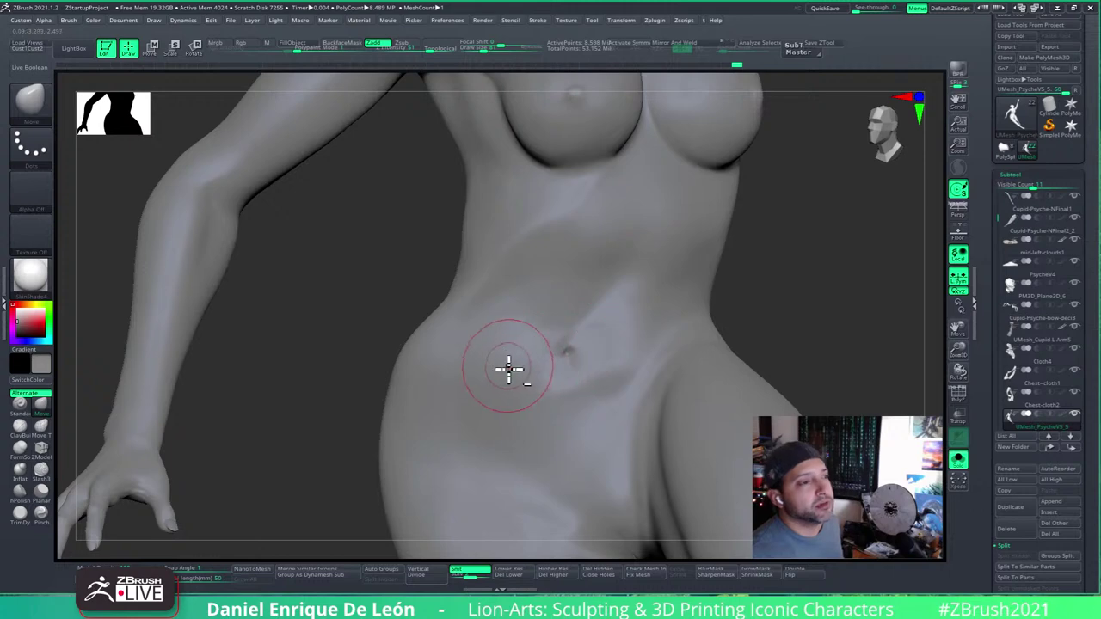
pyautogui.moveTo(533, 377); pyautogui.dragTo(573, 388)
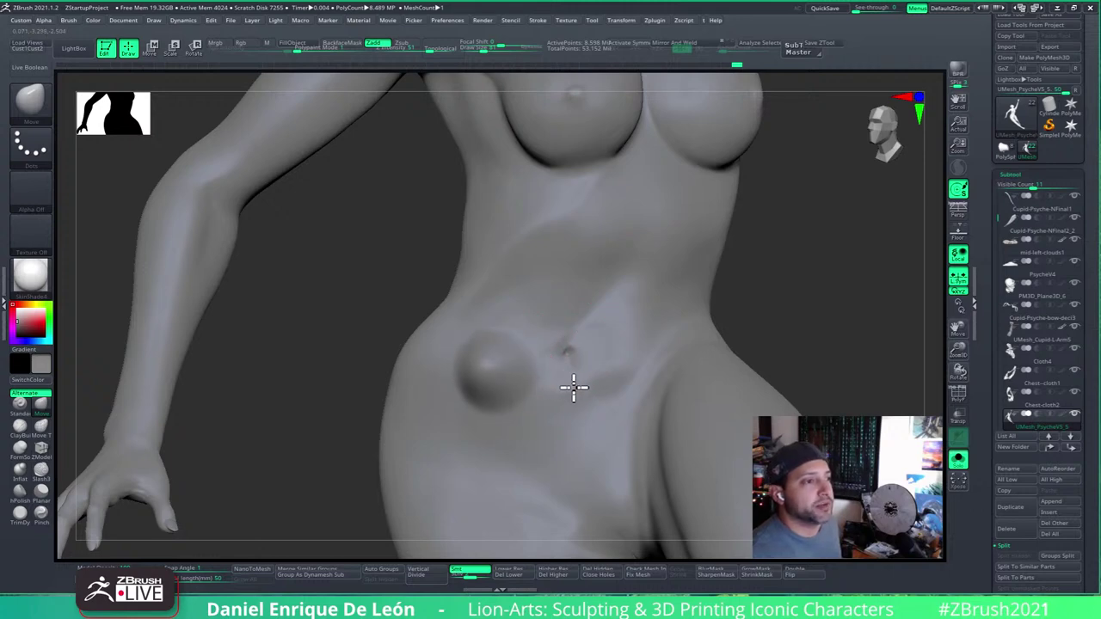
pyautogui.hotkey('ctrl', 'z')
pyautogui.press('ctrl')
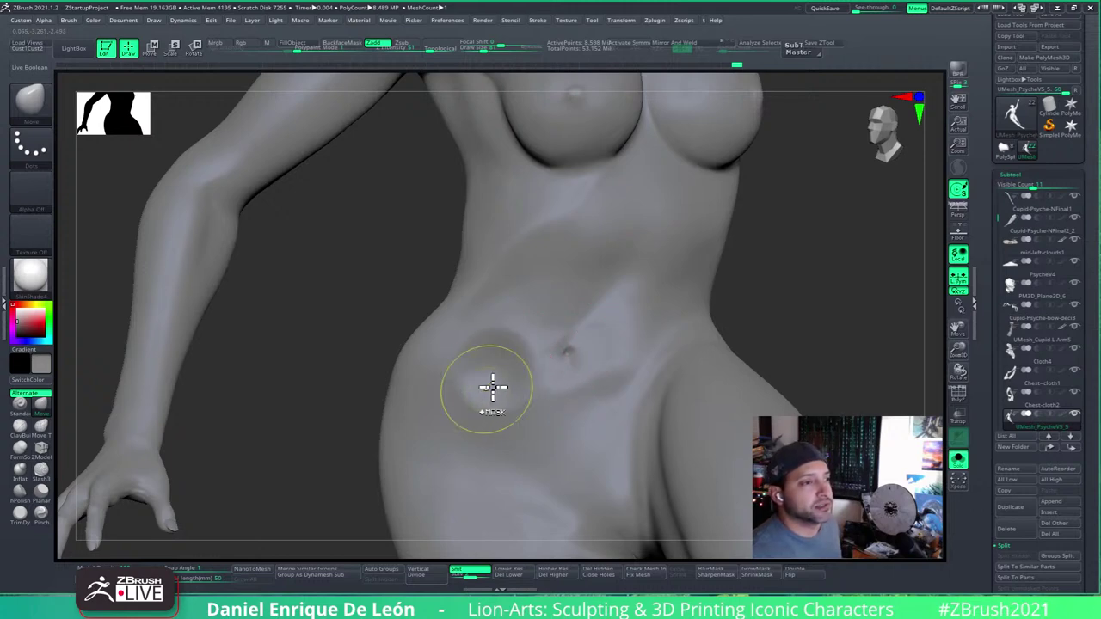
pyautogui.hotkey('ctrl', 'z')
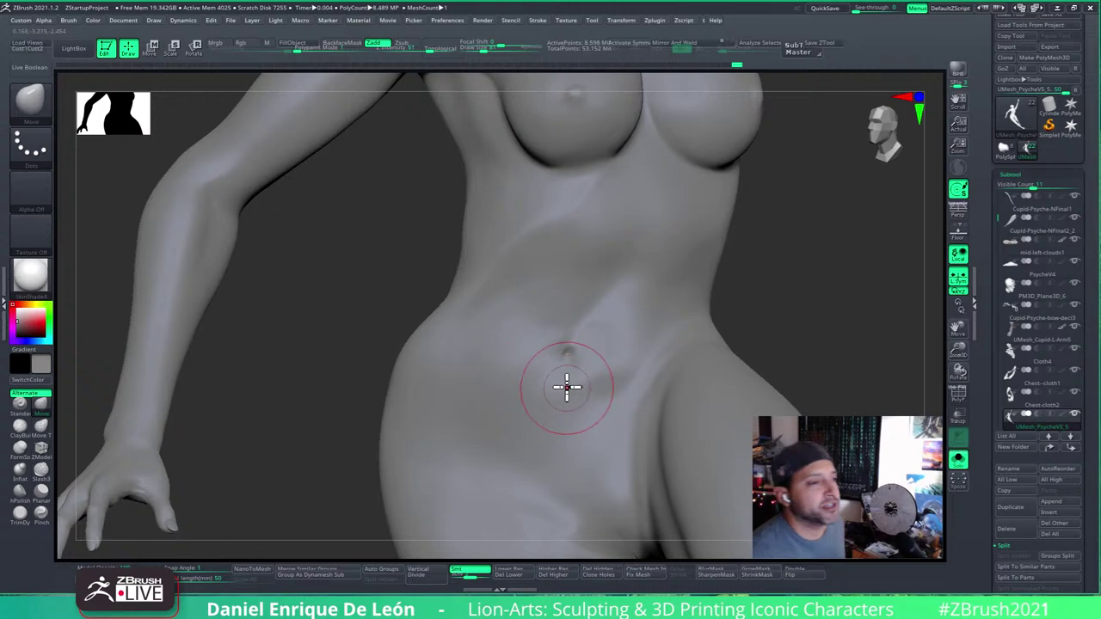
# Step: Refine the abdominal muscle forms above, beside and below the navel with the Move brush
pyautogui.moveTo(567, 386)
pyautogui.mouseDown(button='right')
pyautogui.moveTo(545, 386)
pyautogui.moveTo(560, 388)
pyautogui.moveTo(573, 358)
pyautogui.mouseUp(button='right')
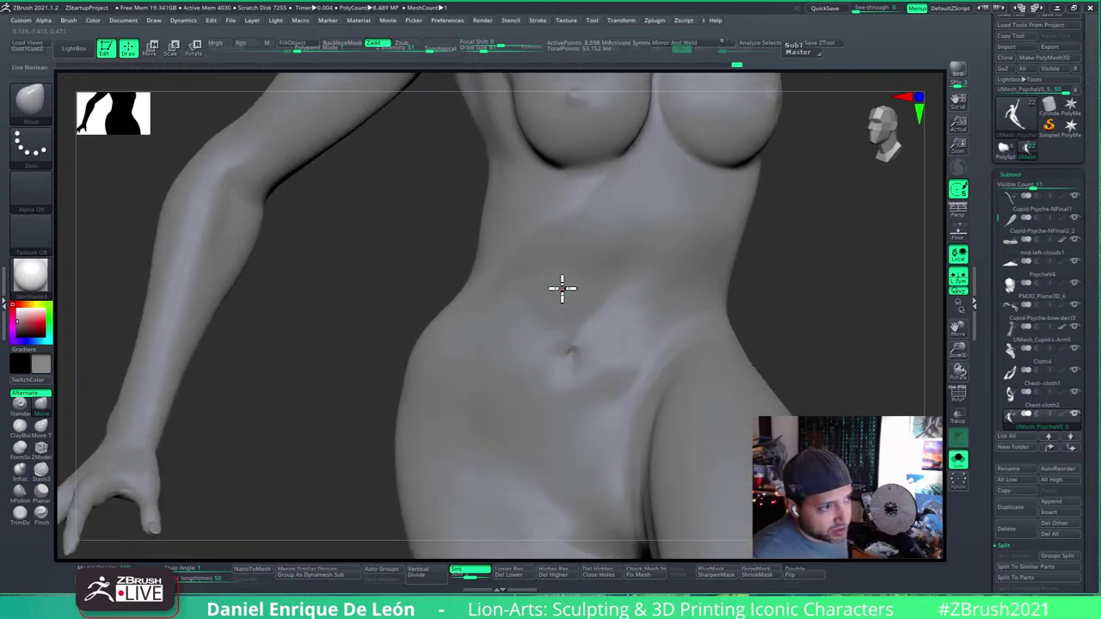
pyautogui.moveTo(645, 289)
pyautogui.mouseDown(button='right')
pyautogui.moveTo(666, 302)
pyautogui.moveTo(585, 238)
pyautogui.mouseUp(button='right')
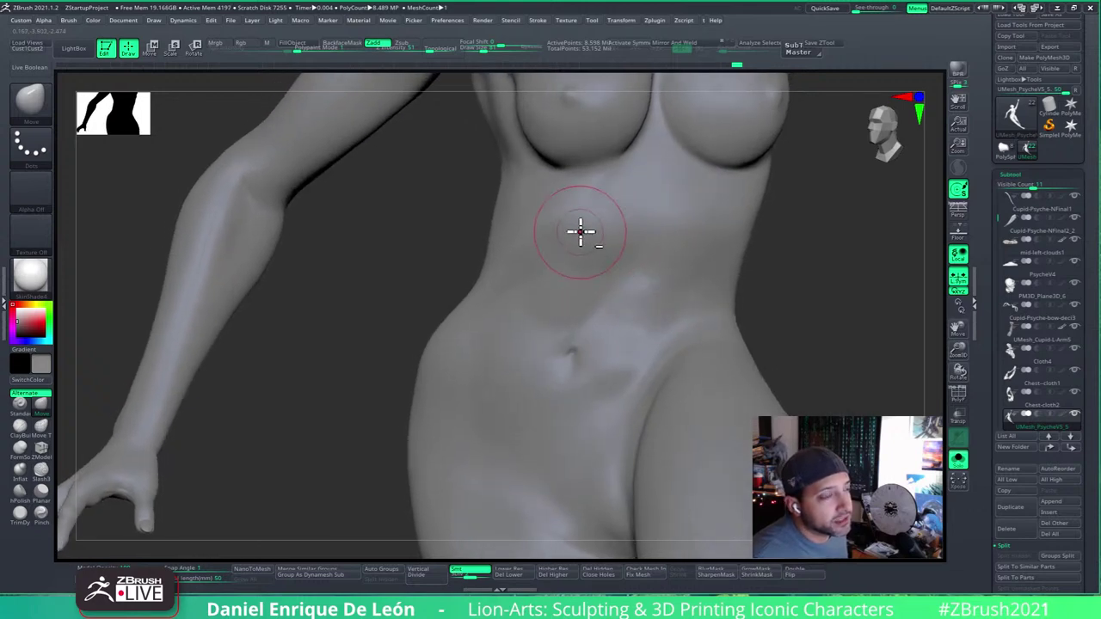
pyautogui.press('ctrl')
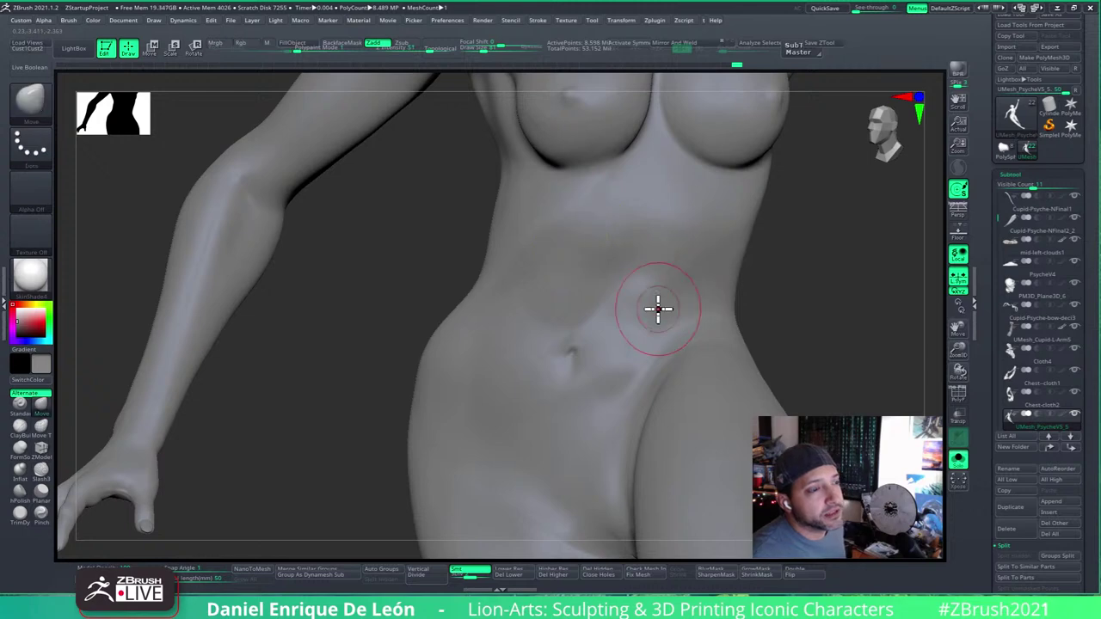
pyautogui.moveTo(639, 297)
pyautogui.mouseDown(button='right')
pyautogui.moveTo(531, 355)
pyautogui.moveTo(551, 356)
pyautogui.moveTo(528, 354)
pyautogui.moveTo(556, 371)
pyautogui.moveTo(535, 381)
pyautogui.moveTo(543, 410)
pyautogui.moveTo(524, 379)
pyautogui.moveTo(631, 388)
pyautogui.moveTo(614, 400)
pyautogui.moveTo(626, 378)
pyautogui.mouseUp(button='right')
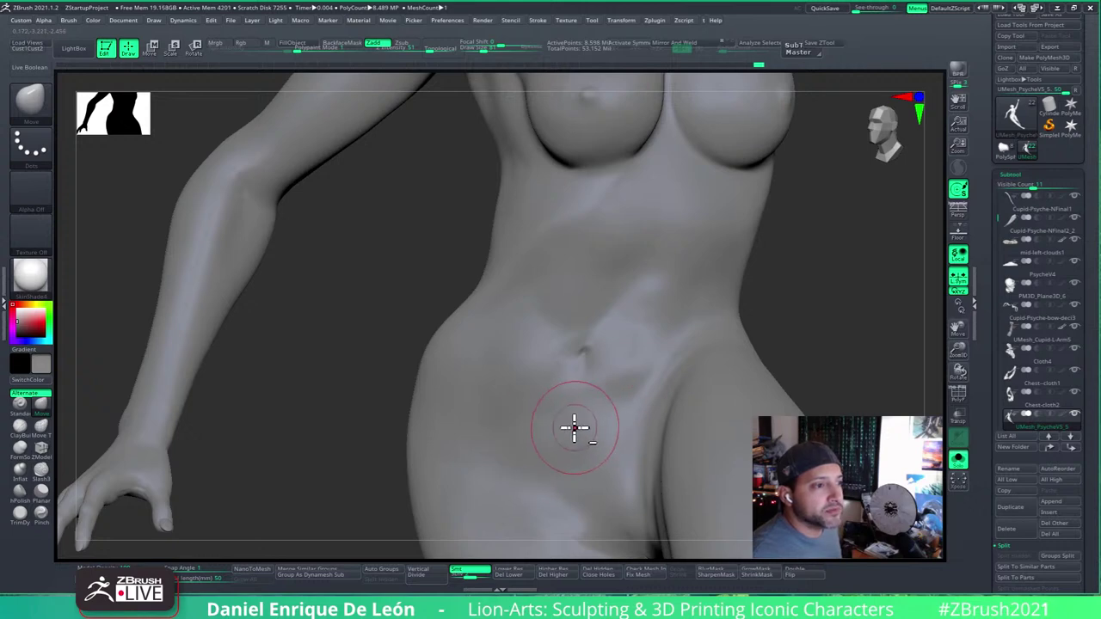
pyautogui.moveTo(555, 426); pyautogui.dragTo(584, 426, button='right')
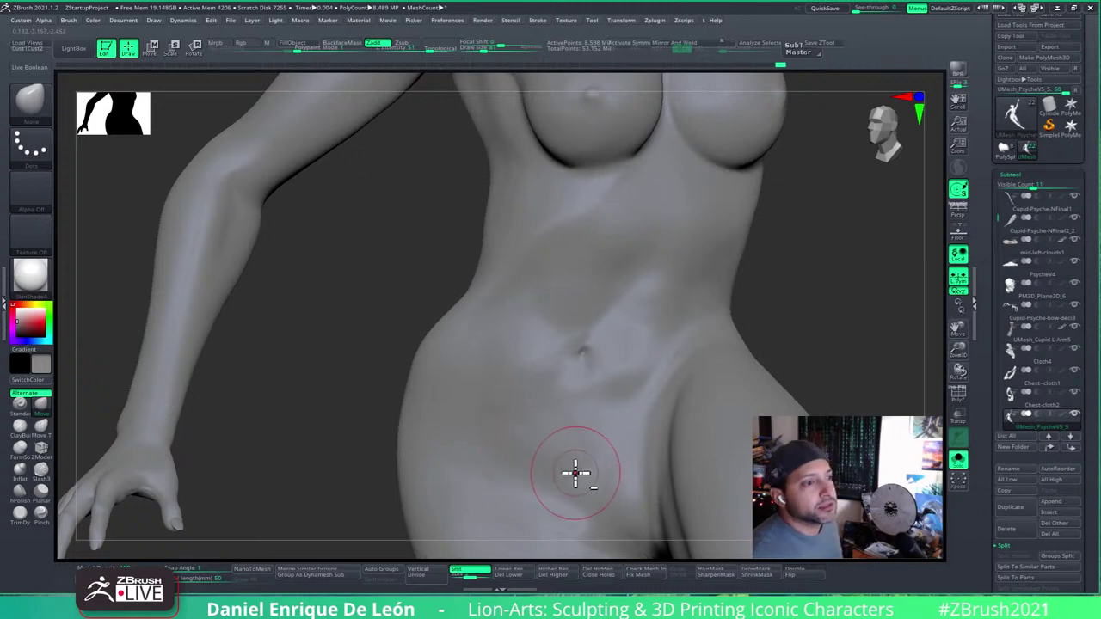
pyautogui.moveTo(570, 462)
pyautogui.mouseDown(button='right')
pyautogui.moveTo(608, 456)
pyautogui.moveTo(572, 450)
pyautogui.mouseUp(button='right')
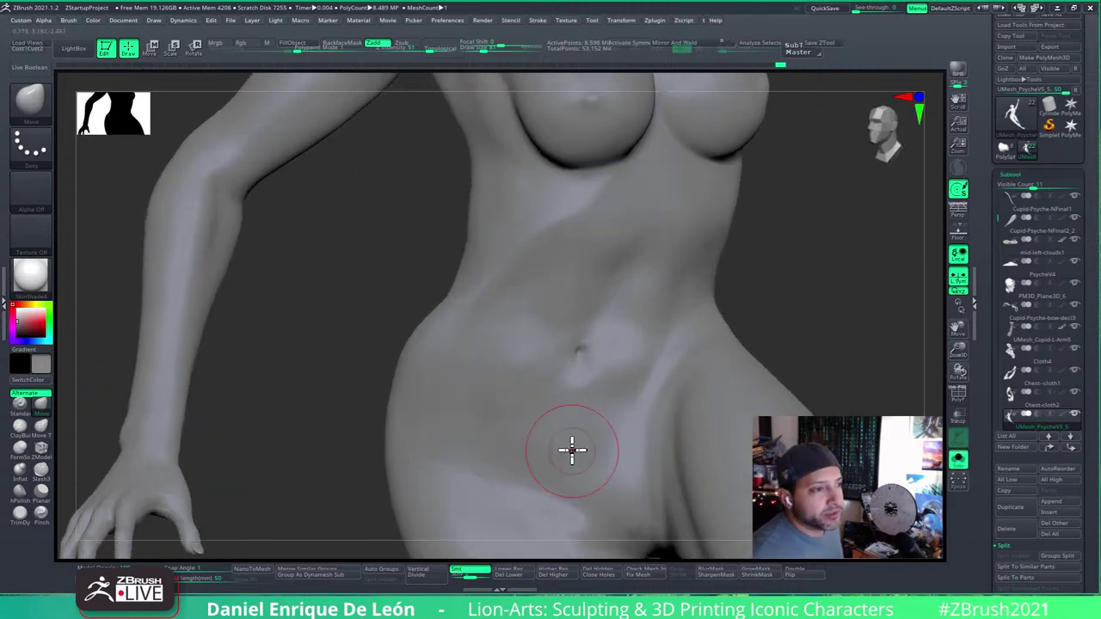
# Step: Drop the body to a lower subdivision level and soften the belly forms around the navel
pyautogui.press('shift')
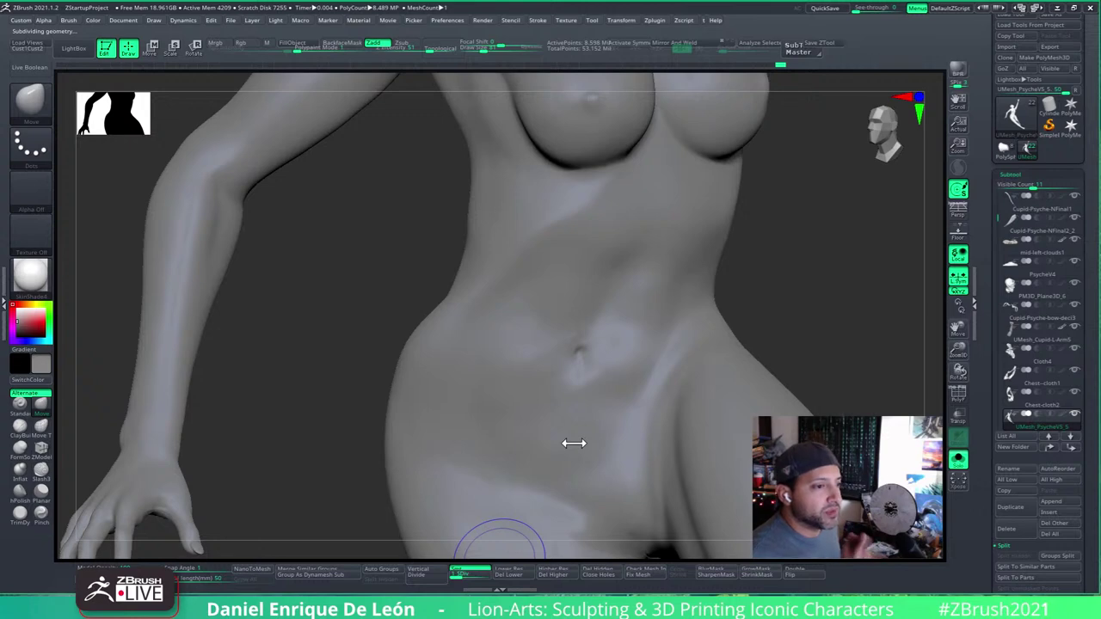
pyautogui.keyDown('shift'); pyautogui.moveTo(607, 337); pyautogui.dragTo(547, 401); pyautogui.keyUp('shift')
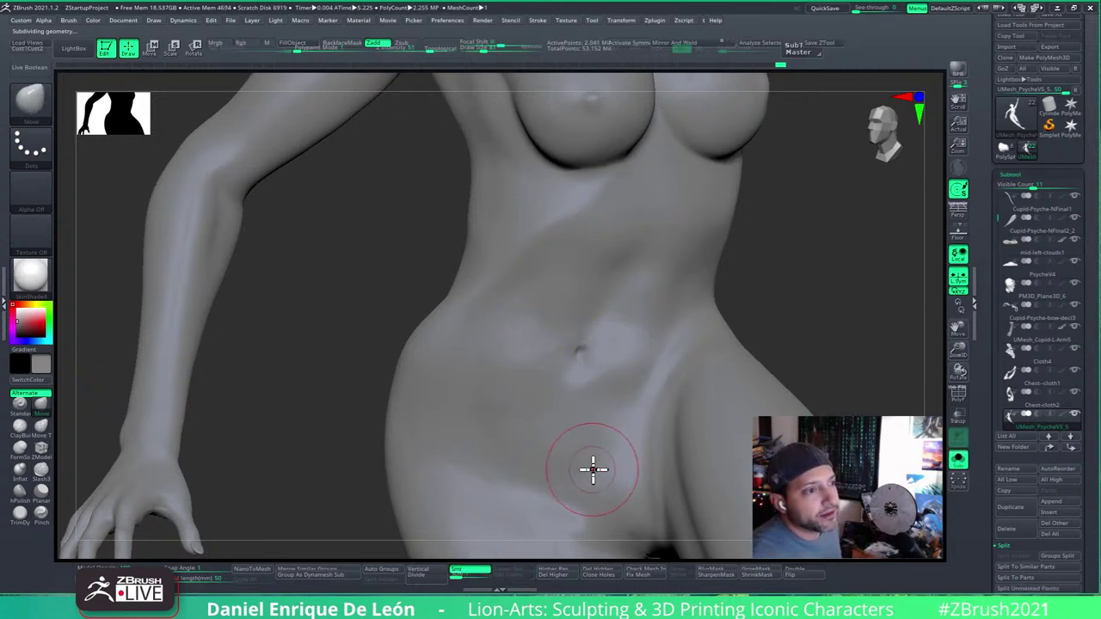
pyautogui.moveTo(595, 438)
pyautogui.mouseDown(button='right')
pyautogui.moveTo(607, 447)
pyautogui.moveTo(552, 478)
pyautogui.moveTo(531, 456)
pyautogui.moveTo(554, 451)
pyautogui.moveTo(534, 455)
pyautogui.mouseUp(button='right')
pyautogui.moveTo(539, 369)
pyautogui.mouseDown(button='right')
pyautogui.moveTo(562, 367)
pyautogui.moveTo(560, 388)
pyautogui.moveTo(450, 467)
pyautogui.moveTo(442, 338)
pyautogui.moveTo(422, 361)
pyautogui.moveTo(428, 376)
pyautogui.moveTo(405, 352)
pyautogui.moveTo(459, 398)
pyautogui.moveTo(644, 364)
pyautogui.moveTo(681, 376)
pyautogui.moveTo(636, 365)
pyautogui.mouseUp(button='right')
pyautogui.press('shift')
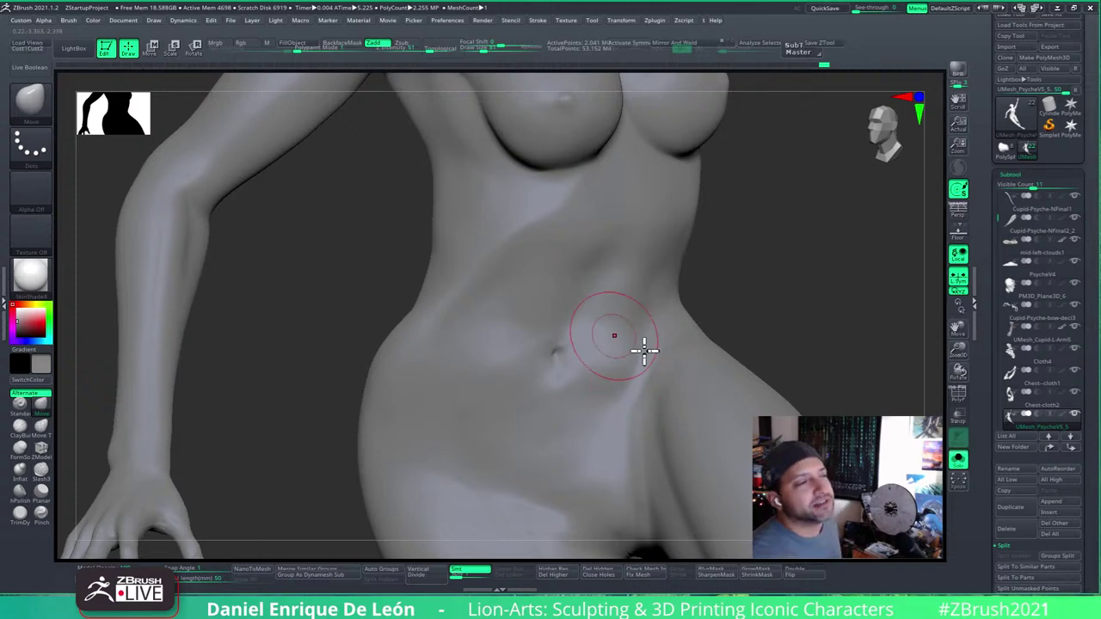
# Step: Show all subtools together and smooth the lower abdomen along the edge of the drapery opening
pyautogui.moveTo(644, 348)
pyautogui.mouseDown(button='right')
pyautogui.moveTo(634, 356)
pyautogui.moveTo(654, 361)
pyautogui.mouseUp(button='right')
pyautogui.click(958, 460)
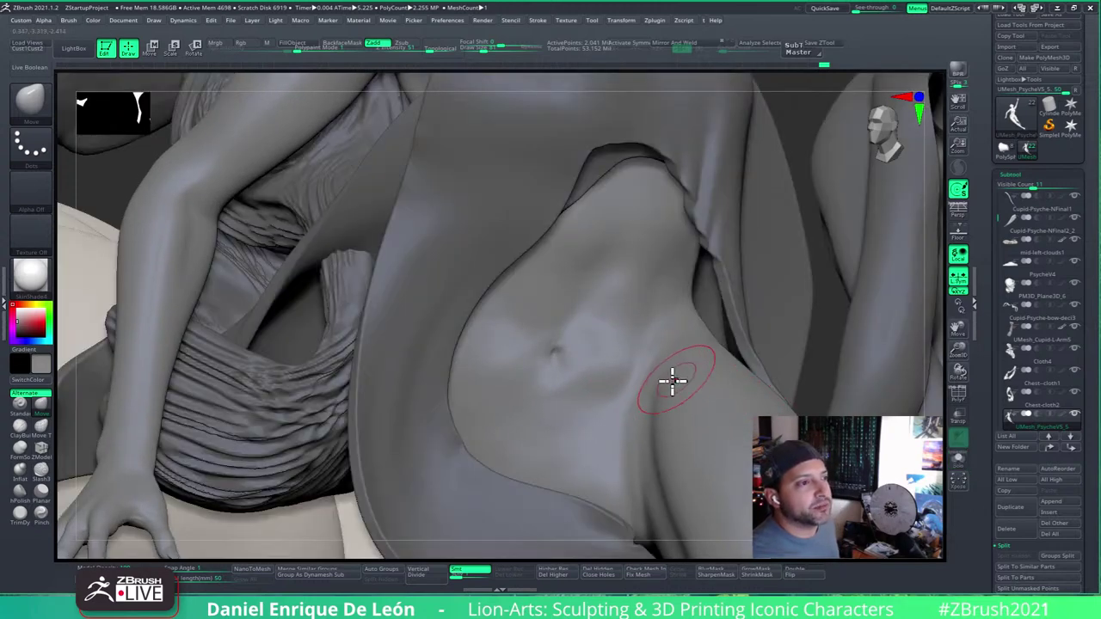
pyautogui.moveTo(647, 376); pyautogui.dragTo(598, 406, button='right')
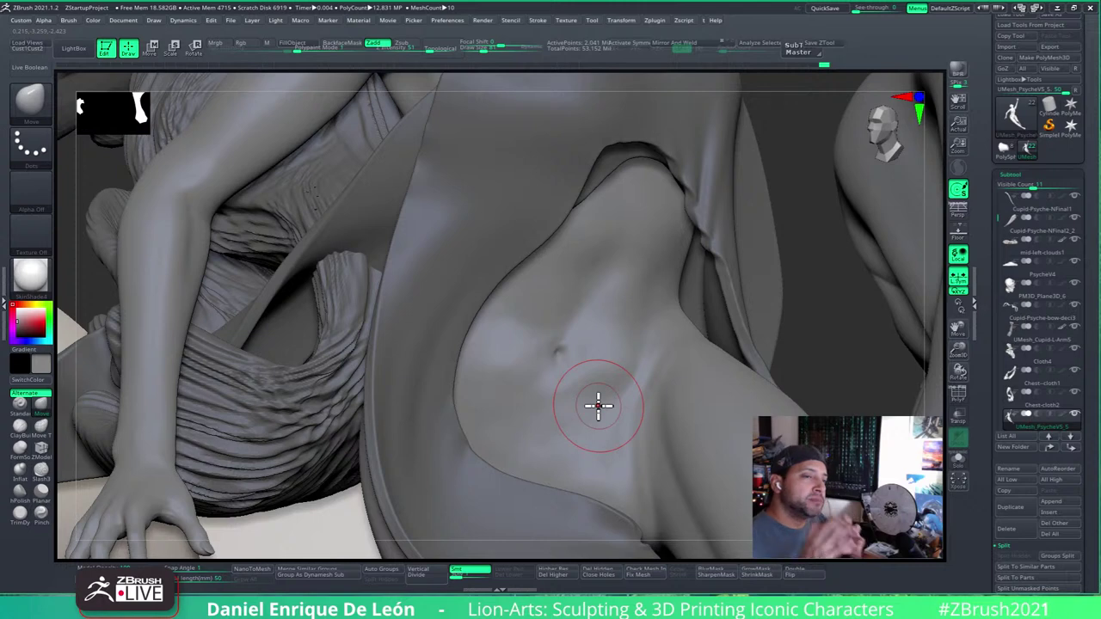
pyautogui.moveTo(678, 296); pyautogui.dragTo(506, 307, button='right')
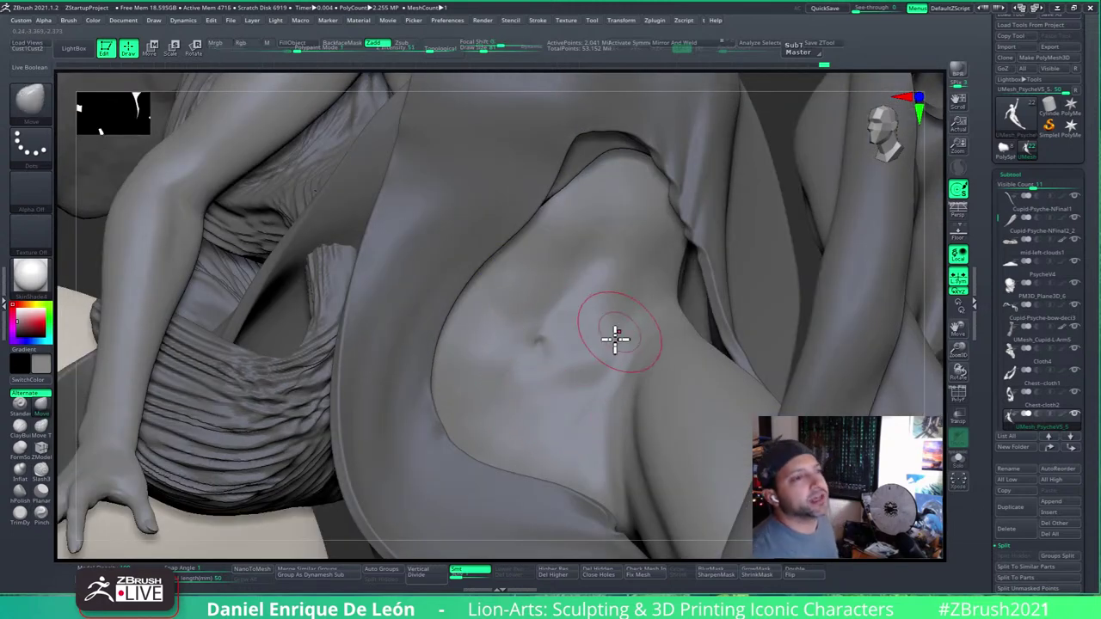
pyautogui.moveTo(594, 352)
pyautogui.mouseDown(button='right')
pyautogui.moveTo(614, 349)
pyautogui.moveTo(607, 370)
pyautogui.moveTo(496, 438)
pyautogui.mouseUp(button='right')
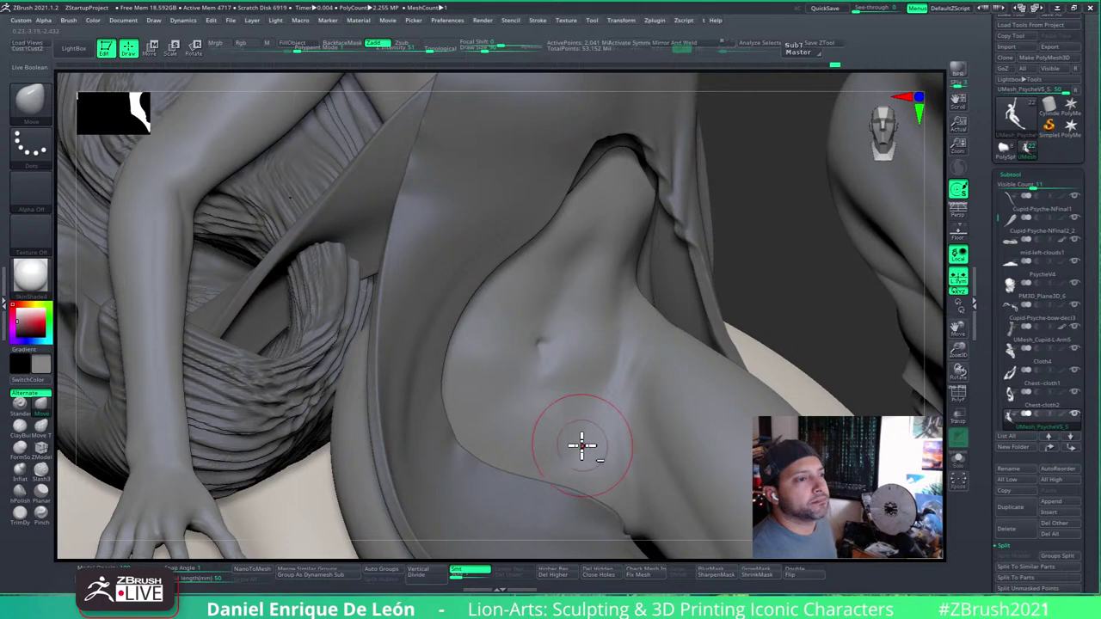
pyautogui.moveTo(573, 453)
pyautogui.keyDown('shift'); pyautogui.mouseDown()
pyautogui.moveTo(570, 464)
pyautogui.moveTo(555, 457)
pyautogui.mouseUp(); pyautogui.keyUp('shift')
pyautogui.moveTo(585, 422)
pyautogui.mouseDown(button='right')
pyautogui.moveTo(627, 392)
pyautogui.moveTo(639, 405)
pyautogui.moveTo(673, 386)
pyautogui.mouseUp(button='right')
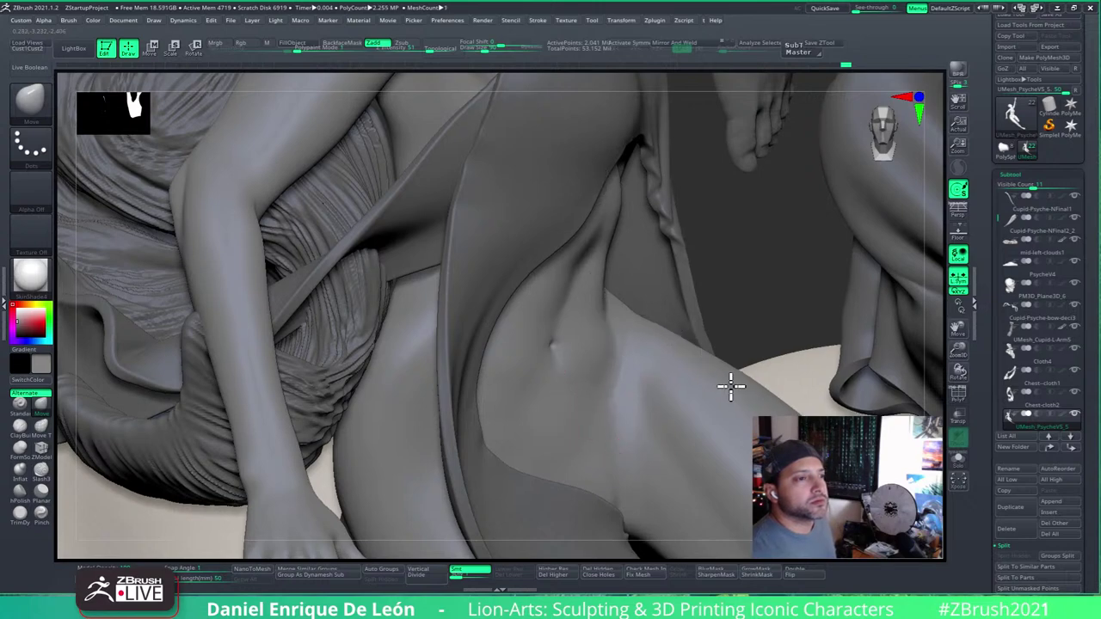
# Step: Isolate the Psyche body again and reshape the side of the rib cage below the breast with the Move brush
pyautogui.moveTo(730, 386)
pyautogui.keyDown('ctrl'); pyautogui.mouseDown(button='right')
pyautogui.moveTo(648, 383)
pyautogui.moveTo(637, 364)
pyautogui.moveTo(625, 394)
pyautogui.moveTo(633, 383)
pyautogui.mouseUp(button='right'); pyautogui.keyUp('ctrl')
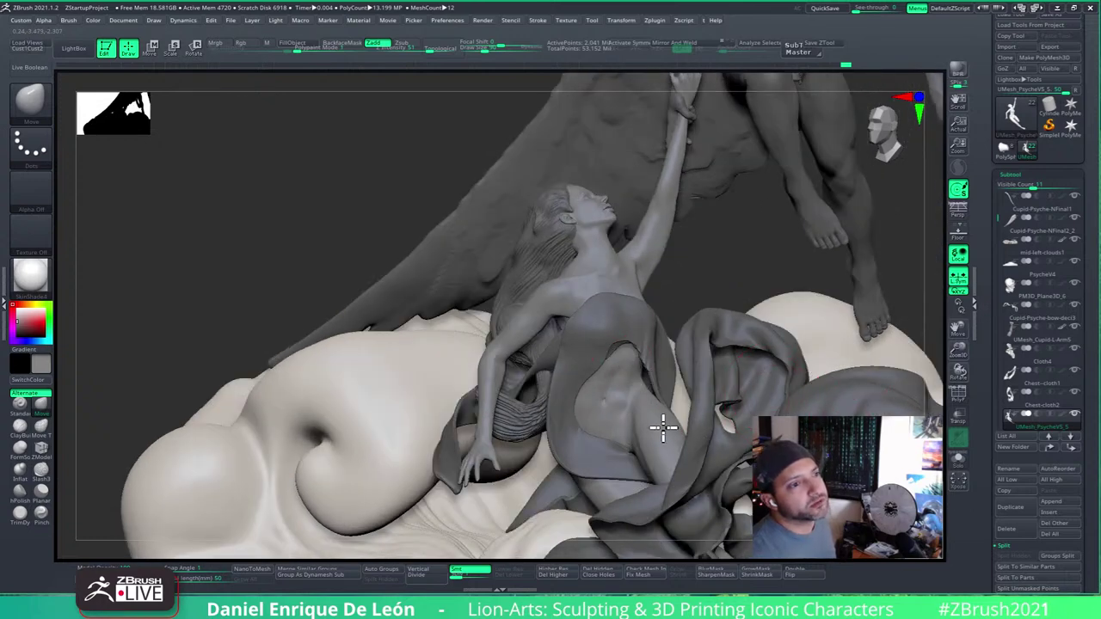
pyautogui.moveTo(673, 442)
pyautogui.keyDown('ctrl'); pyautogui.mouseDown(button='right')
pyautogui.moveTo(677, 459)
pyautogui.moveTo(654, 440)
pyautogui.mouseUp(button='right'); pyautogui.keyUp('ctrl')
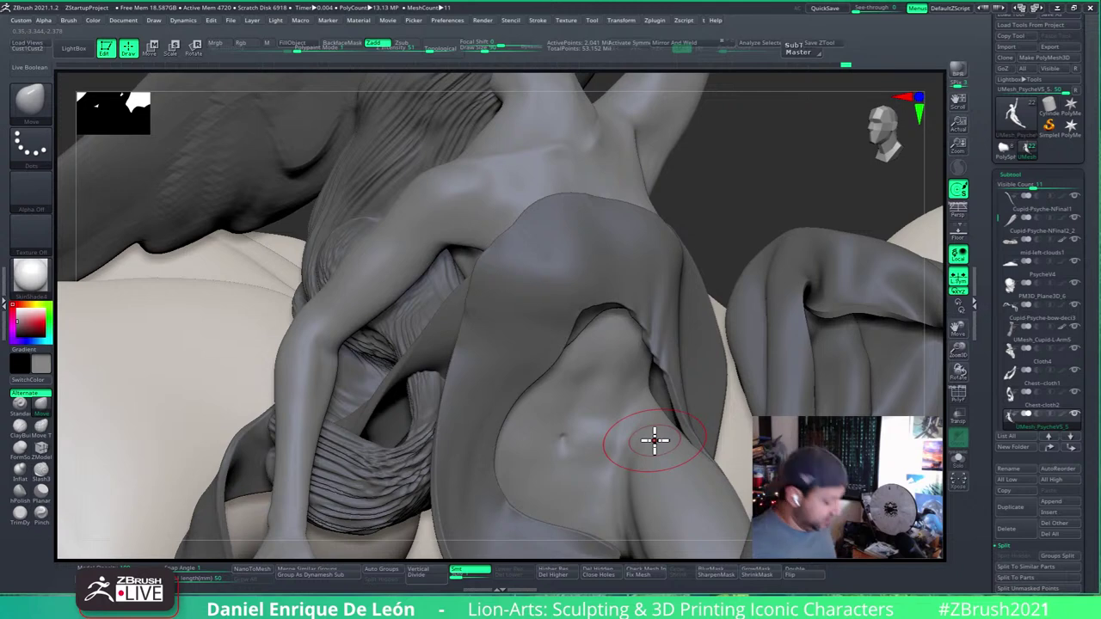
pyautogui.click(958, 460)
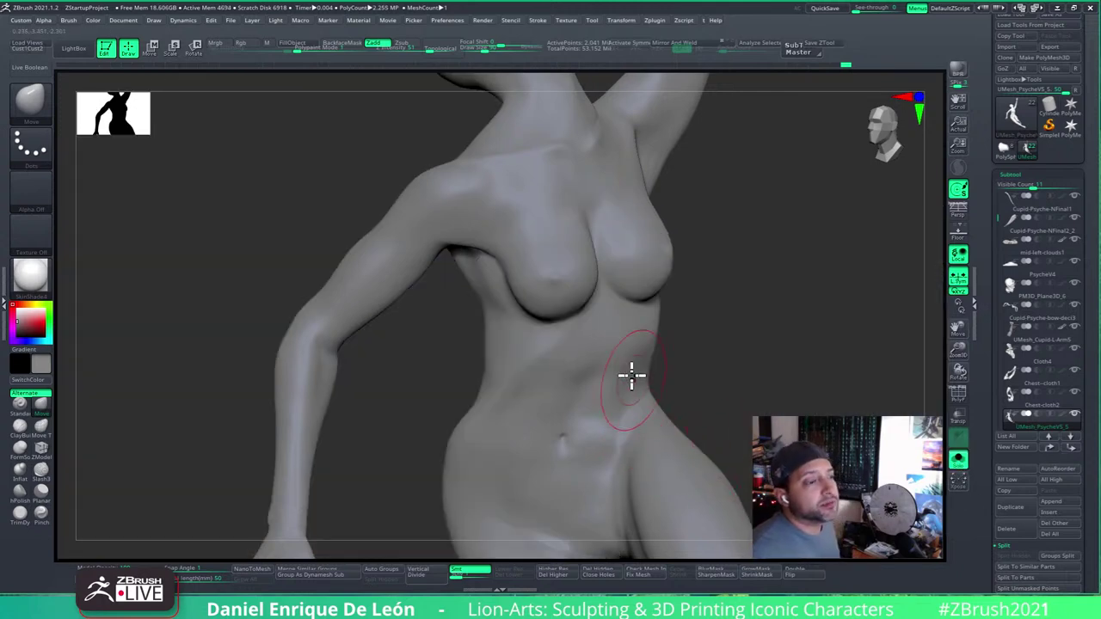
pyautogui.moveTo(631, 375)
pyautogui.mouseDown(button='right')
pyautogui.moveTo(582, 405)
pyautogui.moveTo(607, 386)
pyautogui.moveTo(541, 356)
pyautogui.mouseUp(button='right')
pyautogui.press('shift')
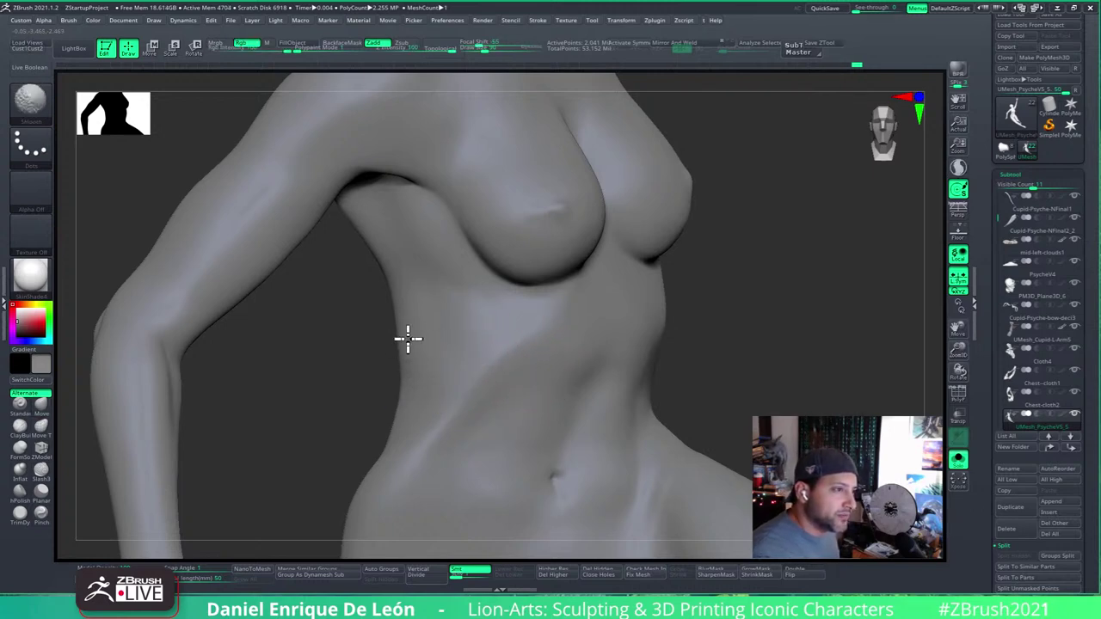
pyautogui.moveTo(452, 347); pyautogui.dragTo(451, 338, button='right')
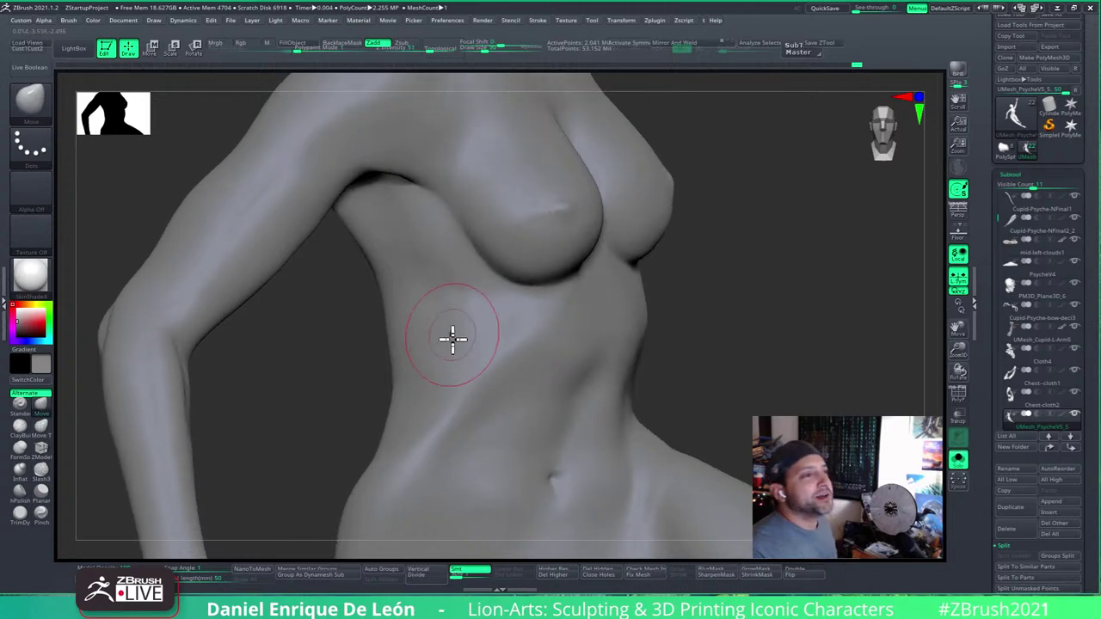
pyautogui.moveTo(461, 297); pyautogui.dragTo(440, 292, button='right')
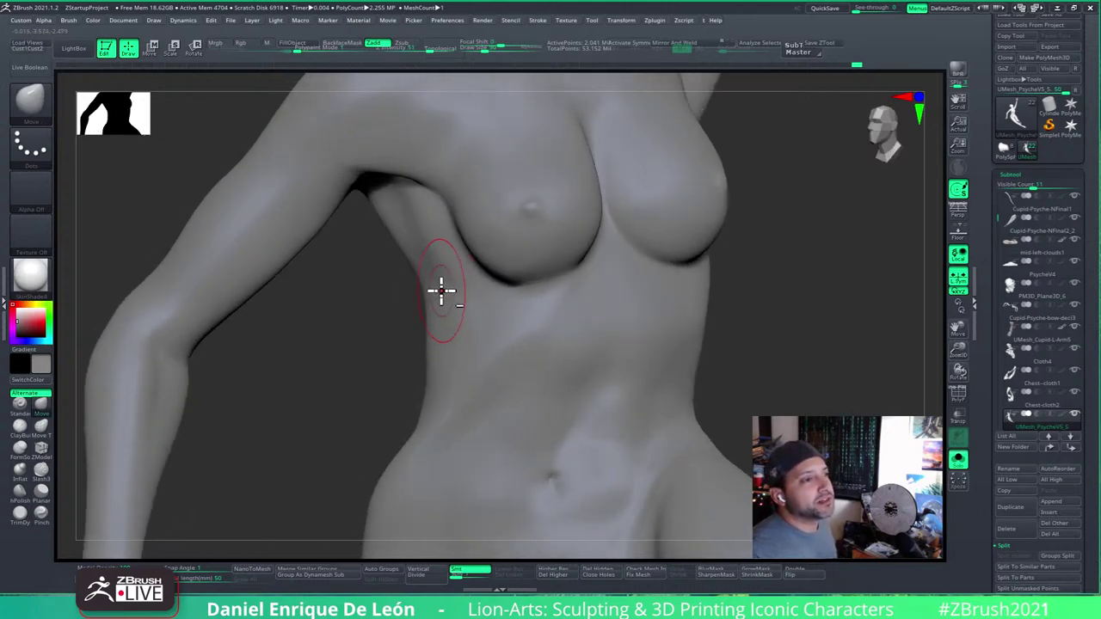
pyautogui.moveTo(456, 304); pyautogui.dragTo(447, 306, button='right')
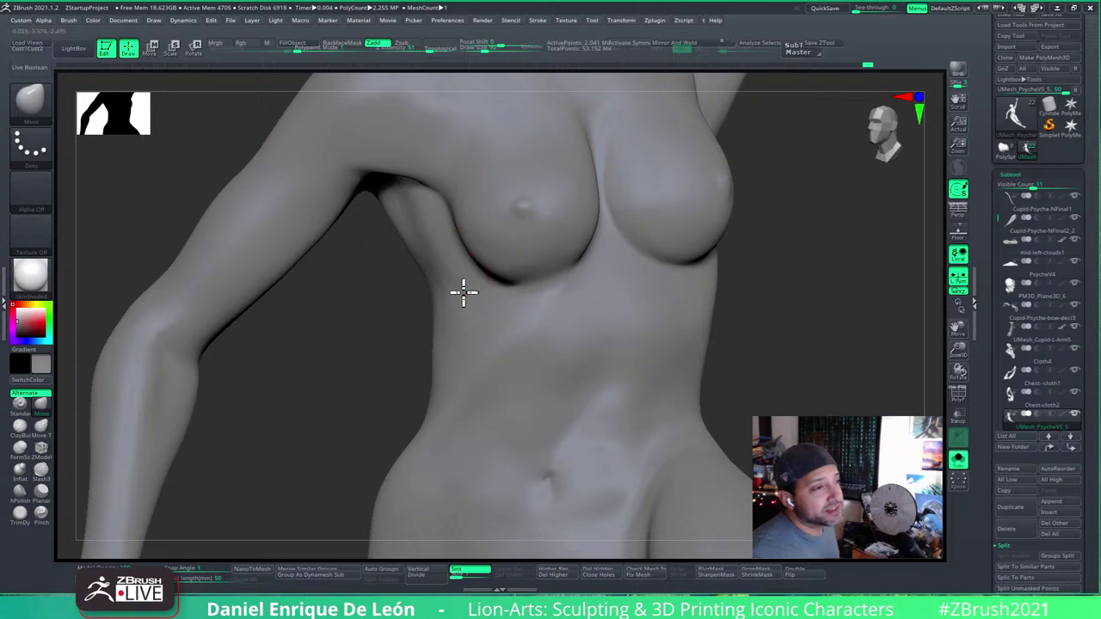
# Step: Show the surrounding subtools again and make the hair subtool, Recovered_Tool, active
pyautogui.click(957, 462)
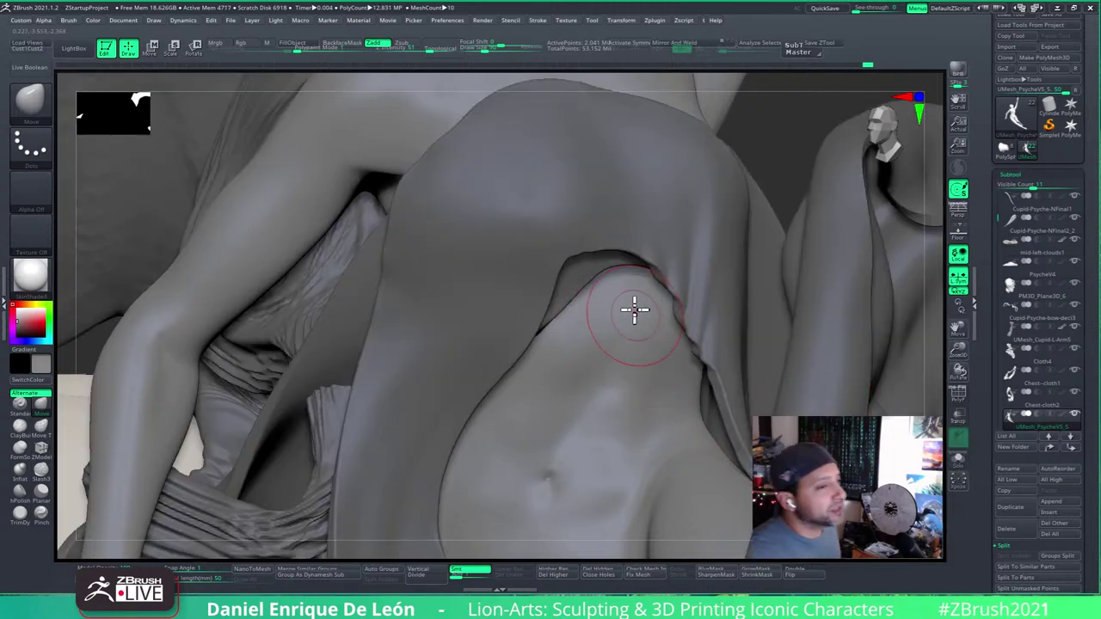
pyautogui.moveTo(642, 336)
pyautogui.mouseDown(button='right')
pyautogui.moveTo(629, 326)
pyautogui.moveTo(635, 349)
pyautogui.moveTo(604, 364)
pyautogui.moveTo(668, 374)
pyautogui.moveTo(590, 387)
pyautogui.moveTo(620, 422)
pyautogui.mouseUp(button='right')
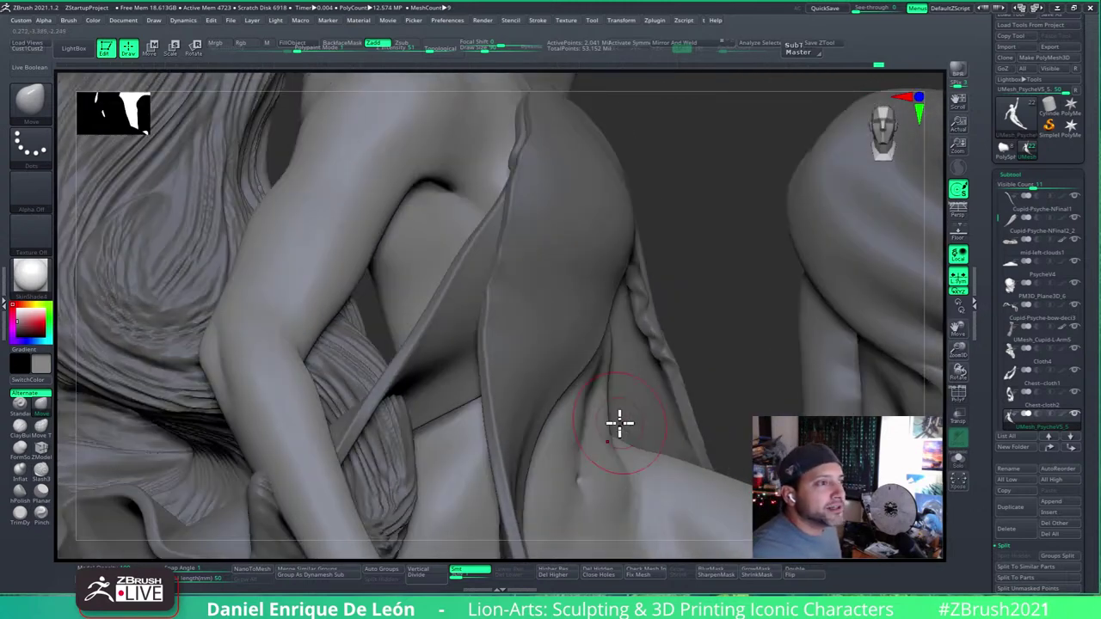
pyautogui.keyDown('alt'); pyautogui.click(408, 478); pyautogui.keyUp('alt')
pyautogui.moveTo(545, 407)
pyautogui.mouseDown(button='right')
pyautogui.moveTo(533, 400)
pyautogui.moveTo(408, 516)
pyautogui.mouseUp(button='right')
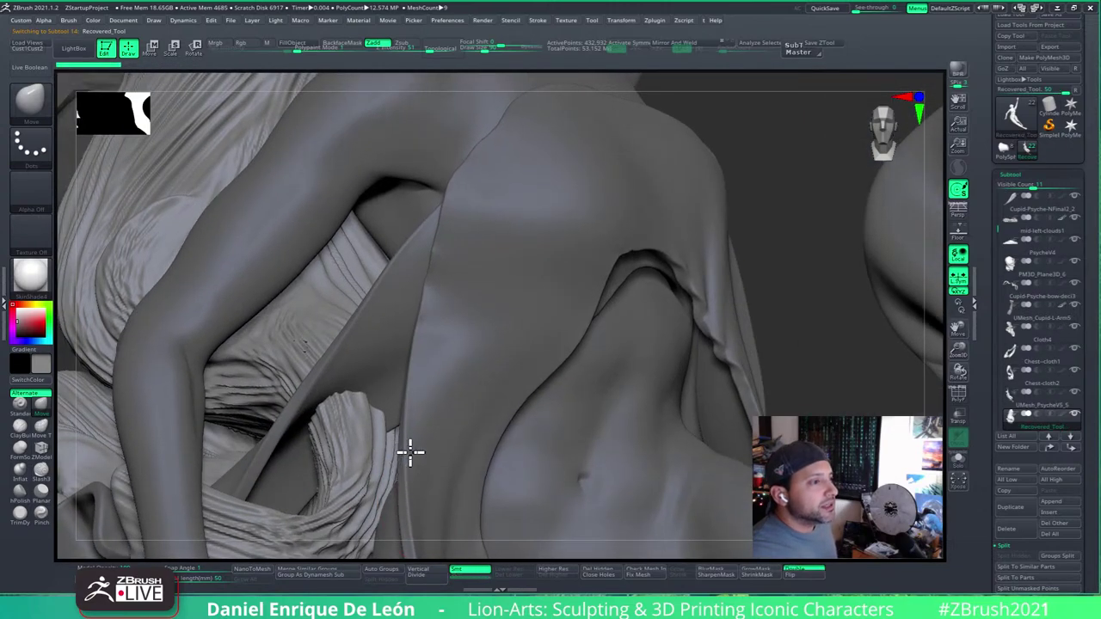
# Step: Isolate the hair subtool and inspect its long strands and curled lower end on its own
pyautogui.keyDown('alt'); pyautogui.moveTo(452, 417); pyautogui.dragTo(373, 447, button='right'); pyautogui.keyUp('alt')
pyautogui.moveTo(388, 491)
pyautogui.mouseDown(button='right')
pyautogui.moveTo(430, 491)
pyautogui.moveTo(373, 494)
pyautogui.moveTo(395, 467)
pyautogui.moveTo(365, 424)
pyautogui.moveTo(395, 461)
pyautogui.moveTo(722, 433)
pyautogui.moveTo(631, 436)
pyautogui.mouseUp(button='right')
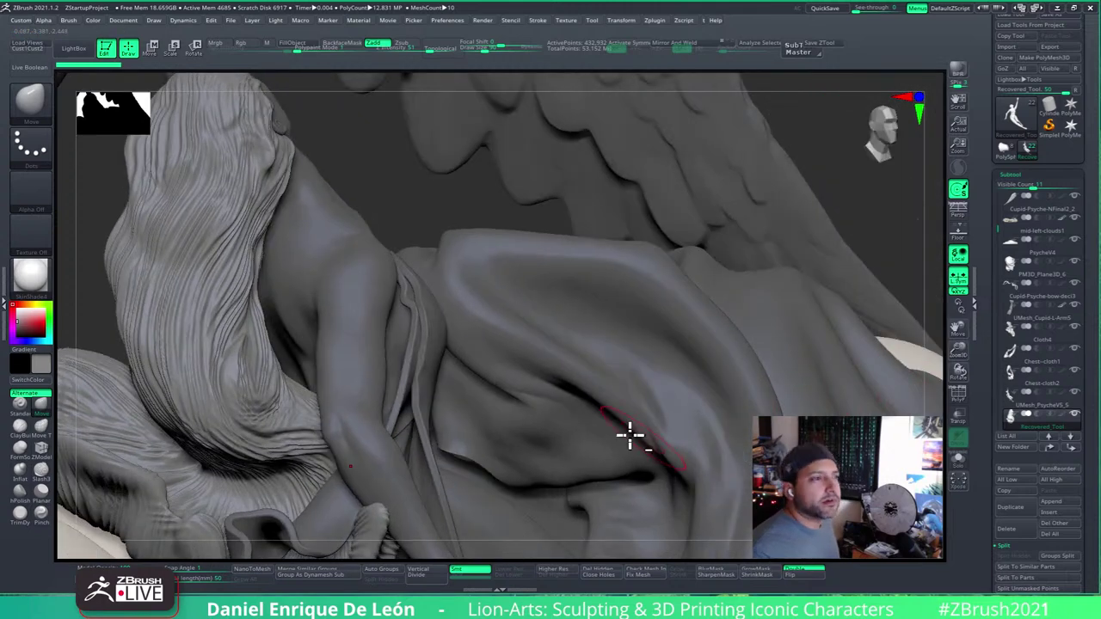
pyautogui.click(958, 458)
pyautogui.moveTo(717, 504); pyautogui.dragTo(815, 398, button='right')
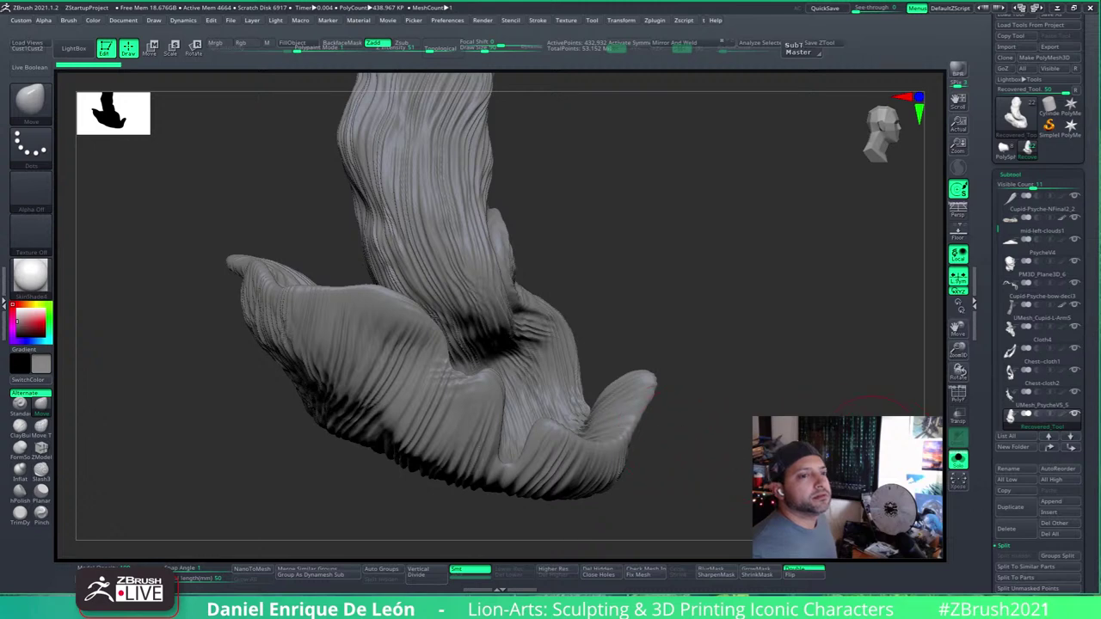
# Step: Show polygroup colours and ghosted transparency with all subtools visible to examine how the hair passes the arm and drapery
pyautogui.click(957, 394)
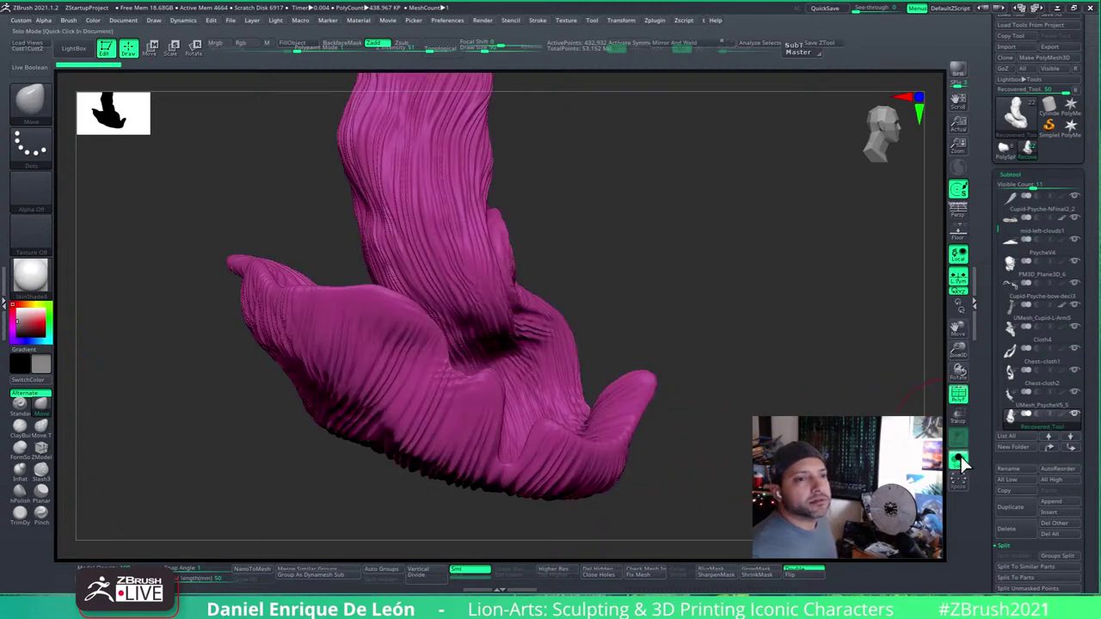
pyautogui.click(960, 456)
pyautogui.click(962, 461)
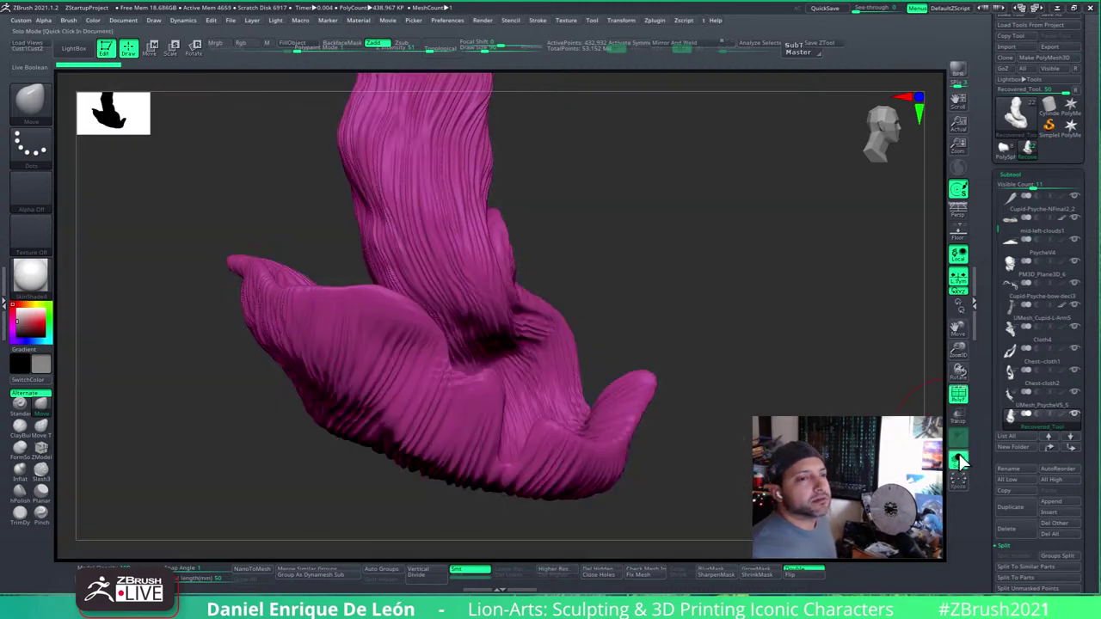
pyautogui.click(963, 464)
pyautogui.click(961, 417)
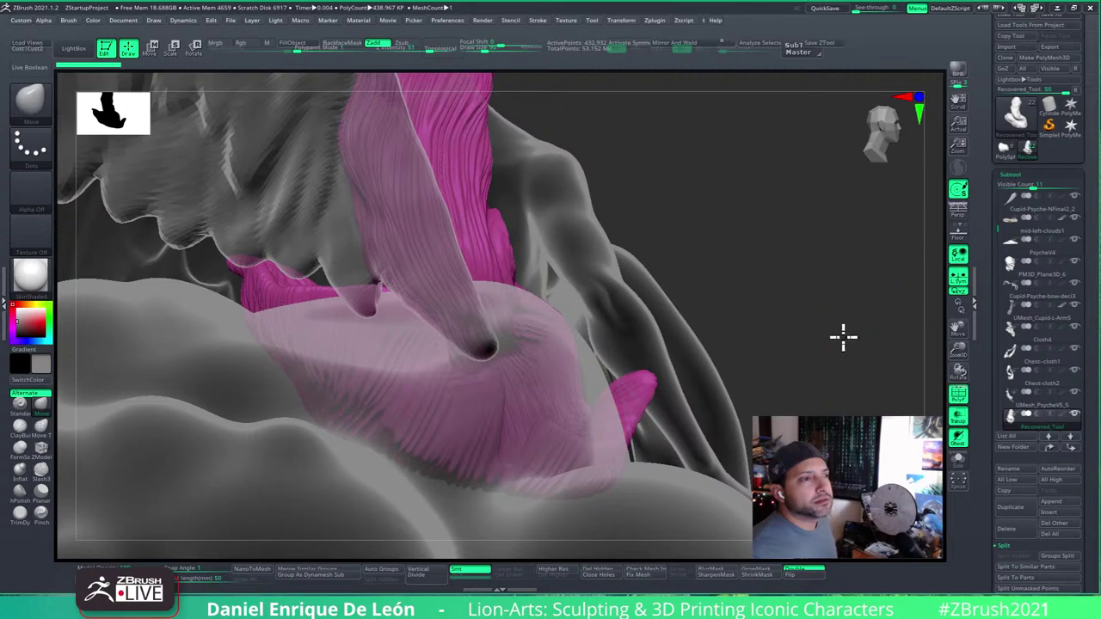
pyautogui.moveTo(843, 337)
pyautogui.mouseDown()
pyautogui.moveTo(848, 351)
pyautogui.moveTo(838, 351)
pyautogui.mouseUp()
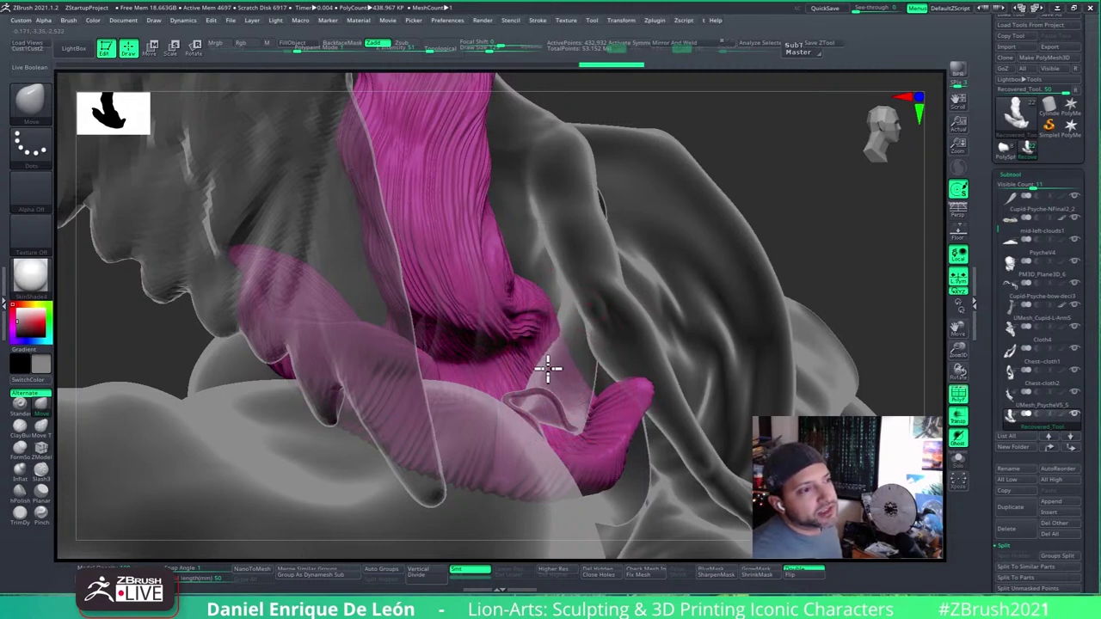
pyautogui.moveTo(536, 373); pyautogui.dragTo(526, 373, button='right')
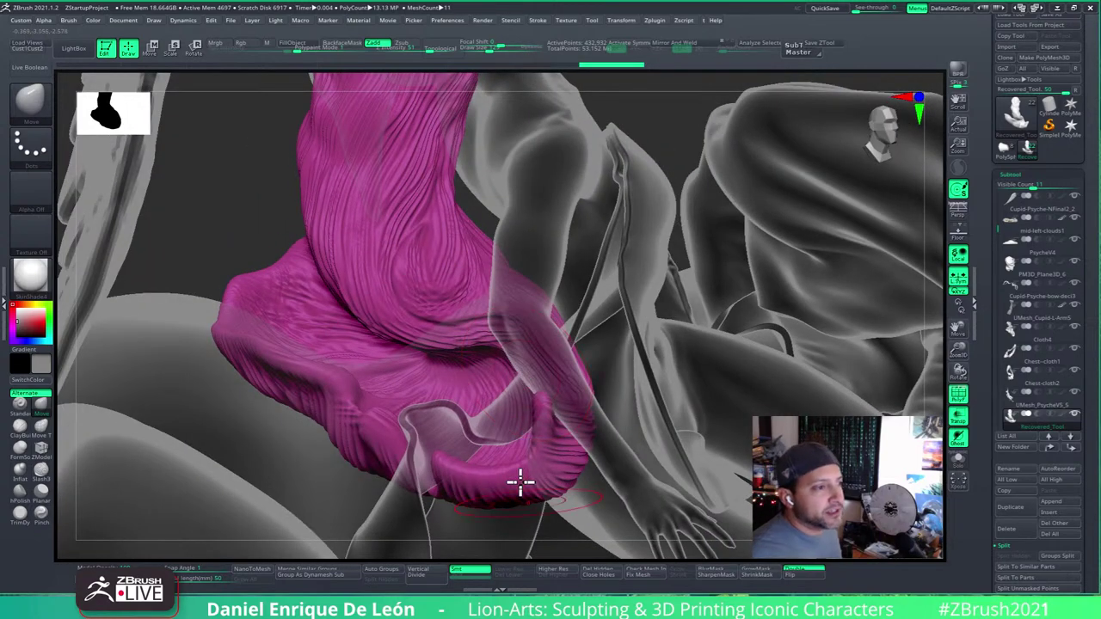
pyautogui.moveTo(493, 462)
pyautogui.mouseDown(button='right')
pyautogui.moveTo(453, 455)
pyautogui.moveTo(504, 460)
pyautogui.mouseUp(button='right')
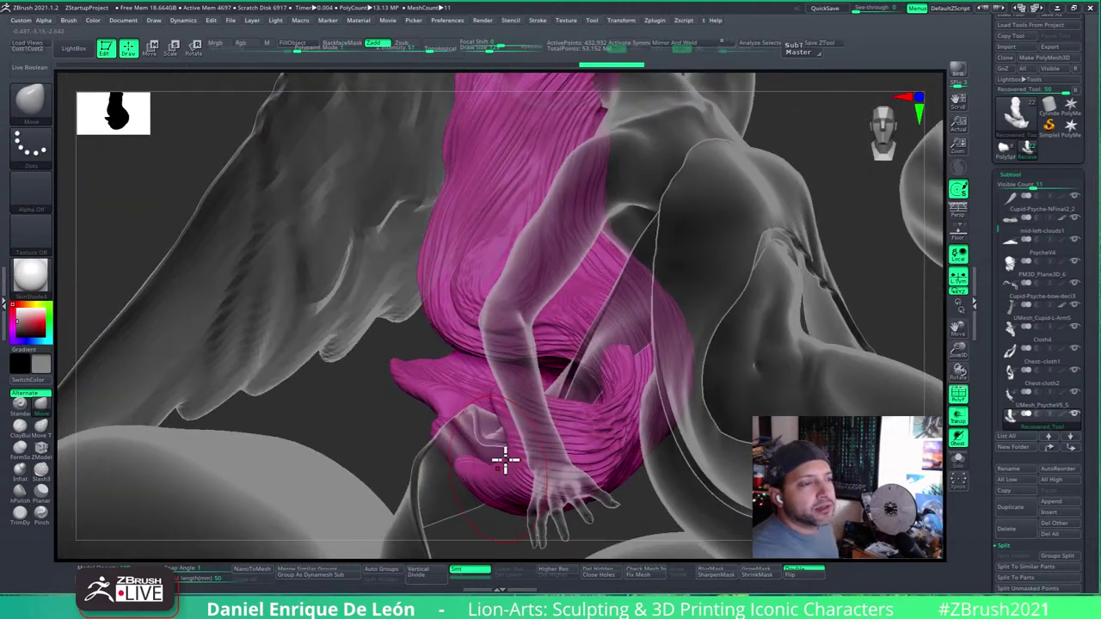
# Step: Make Chest-cloth1 active, examine its path around the torso, arm and hair through the ghosted subtools, and turn transparency off
pyautogui.keyDown('alt'); pyautogui.click(616, 318); pyautogui.keyUp('alt')
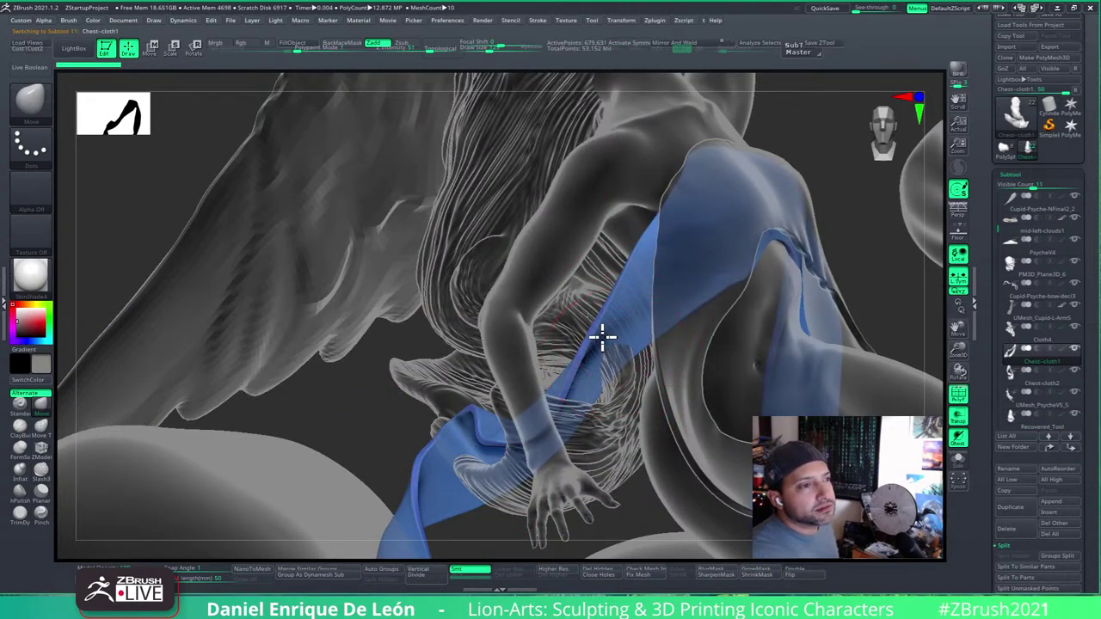
pyautogui.moveTo(602, 336); pyautogui.dragTo(607, 427, button='right')
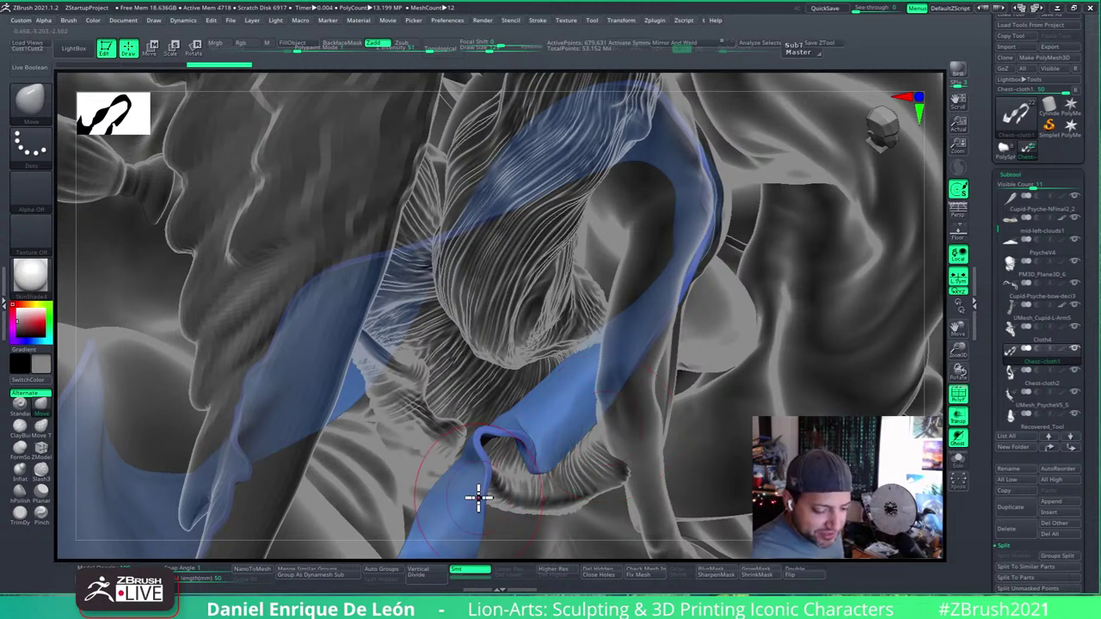
pyautogui.moveTo(649, 338); pyautogui.dragTo(603, 350, button='right')
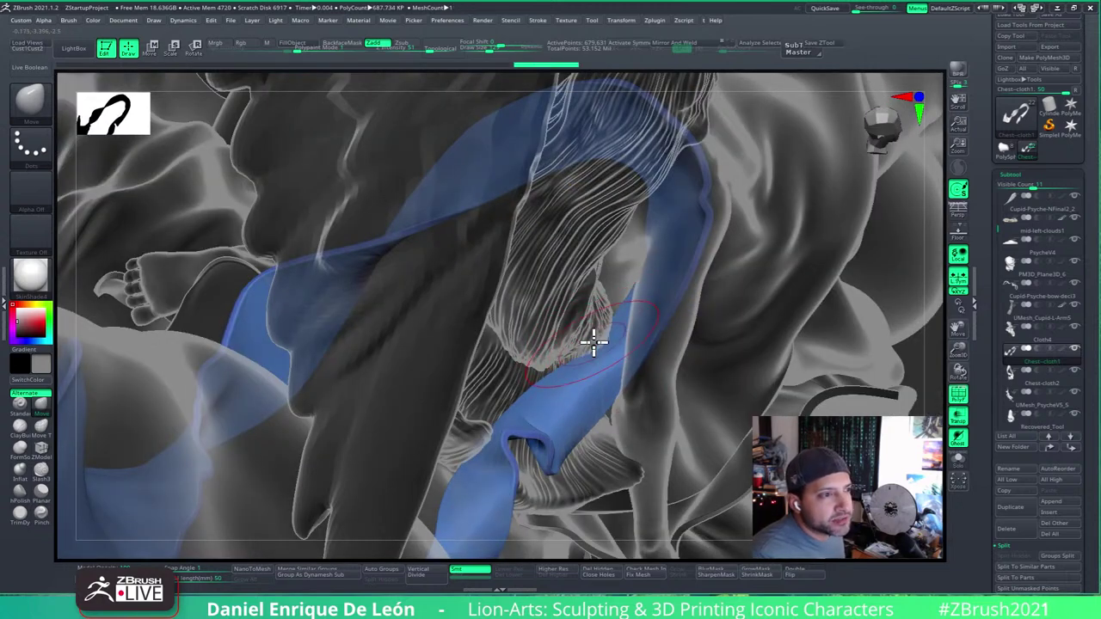
pyautogui.moveTo(601, 346)
pyautogui.mouseDown(button='right')
pyautogui.moveTo(636, 351)
pyautogui.moveTo(571, 344)
pyautogui.moveTo(556, 327)
pyautogui.moveTo(663, 373)
pyautogui.moveTo(588, 344)
pyautogui.moveTo(615, 349)
pyautogui.mouseUp(button='right')
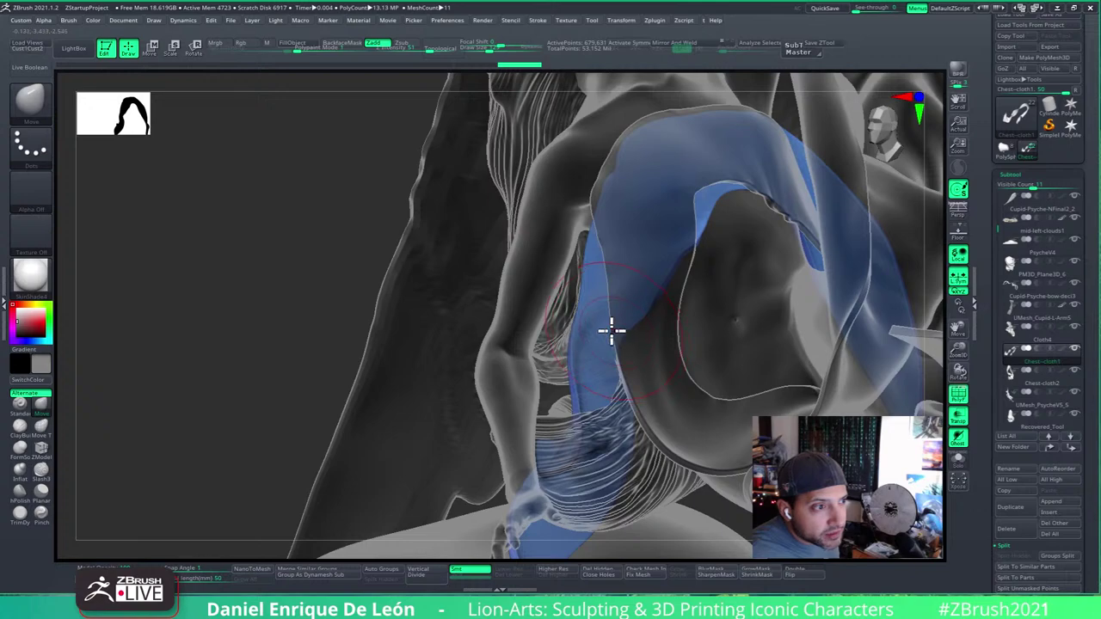
pyautogui.moveTo(592, 341); pyautogui.dragTo(572, 384, button='right')
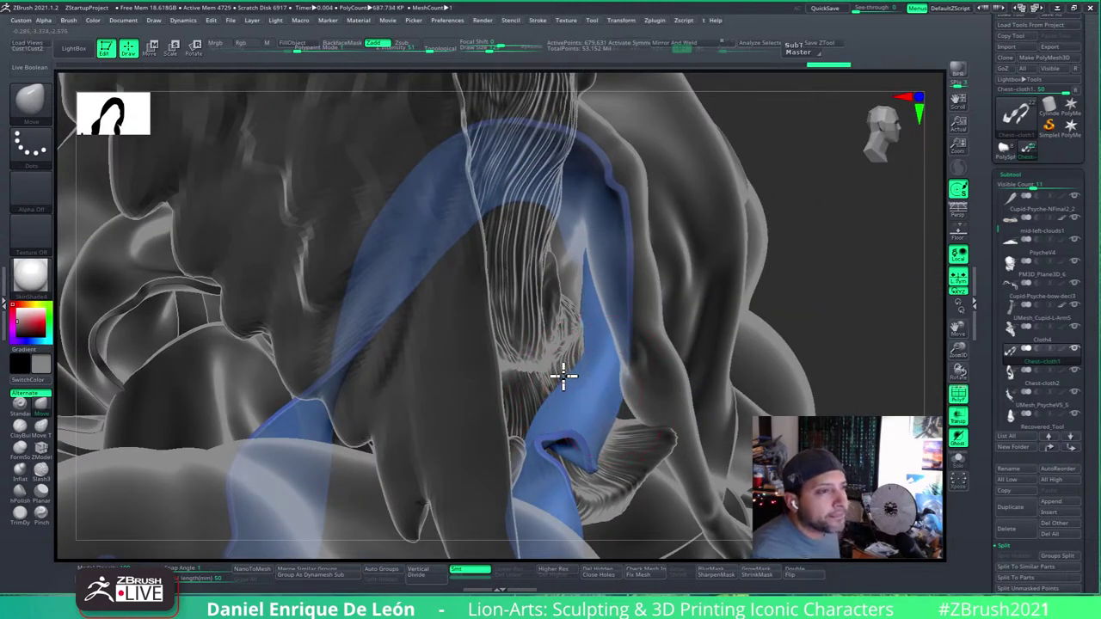
pyautogui.moveTo(563, 376)
pyautogui.mouseDown(button='right')
pyautogui.moveTo(524, 393)
pyautogui.moveTo(525, 413)
pyautogui.moveTo(646, 363)
pyautogui.moveTo(668, 322)
pyautogui.moveTo(668, 356)
pyautogui.moveTo(690, 364)
pyautogui.moveTo(734, 314)
pyautogui.moveTo(679, 332)
pyautogui.moveTo(737, 413)
pyautogui.moveTo(727, 368)
pyautogui.mouseUp(button='right')
pyautogui.click(961, 418)
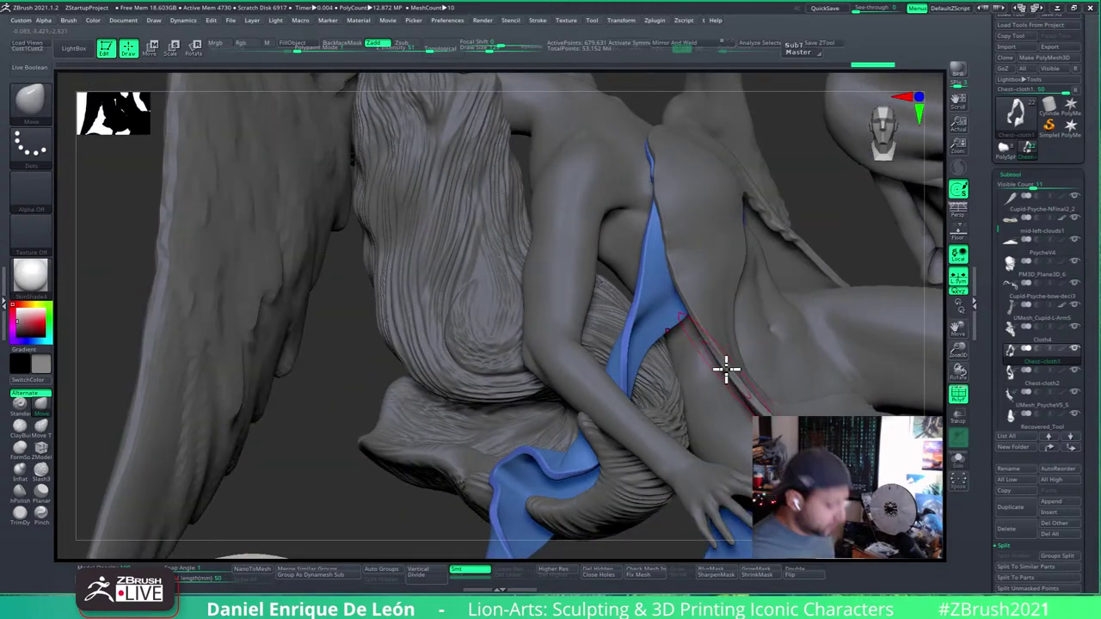
# Step: Frame the whole Cupid and Psyche sculpture and review the composition of figures, drapery and clouds
pyautogui.press('f')
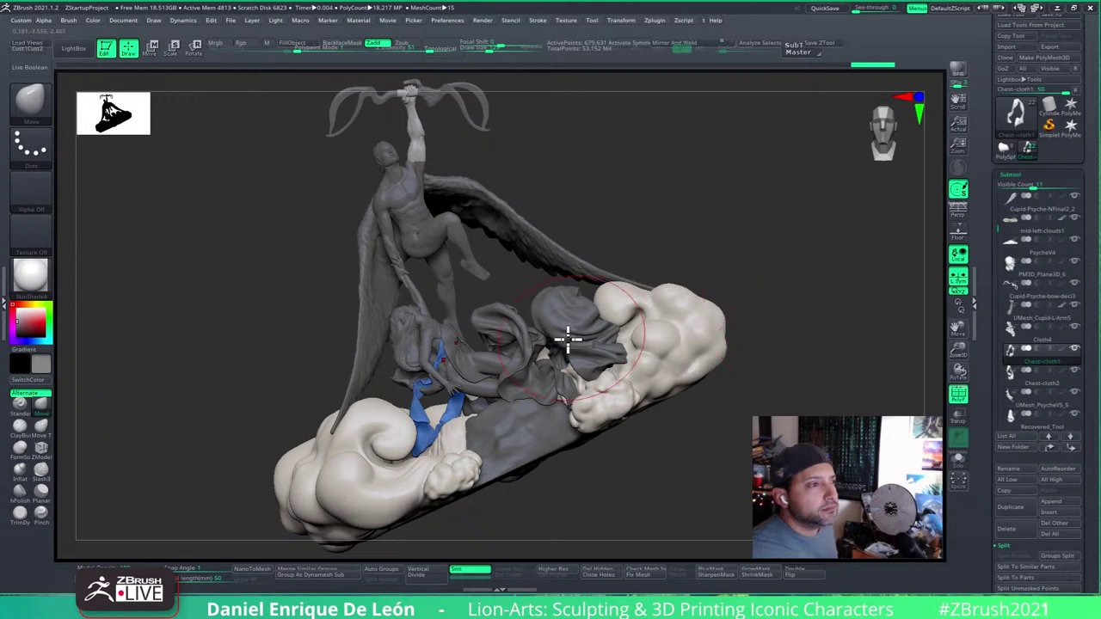
pyautogui.moveTo(538, 362)
pyautogui.mouseDown(button='right')
pyautogui.moveTo(528, 327)
pyautogui.moveTo(507, 365)
pyautogui.mouseUp(button='right')
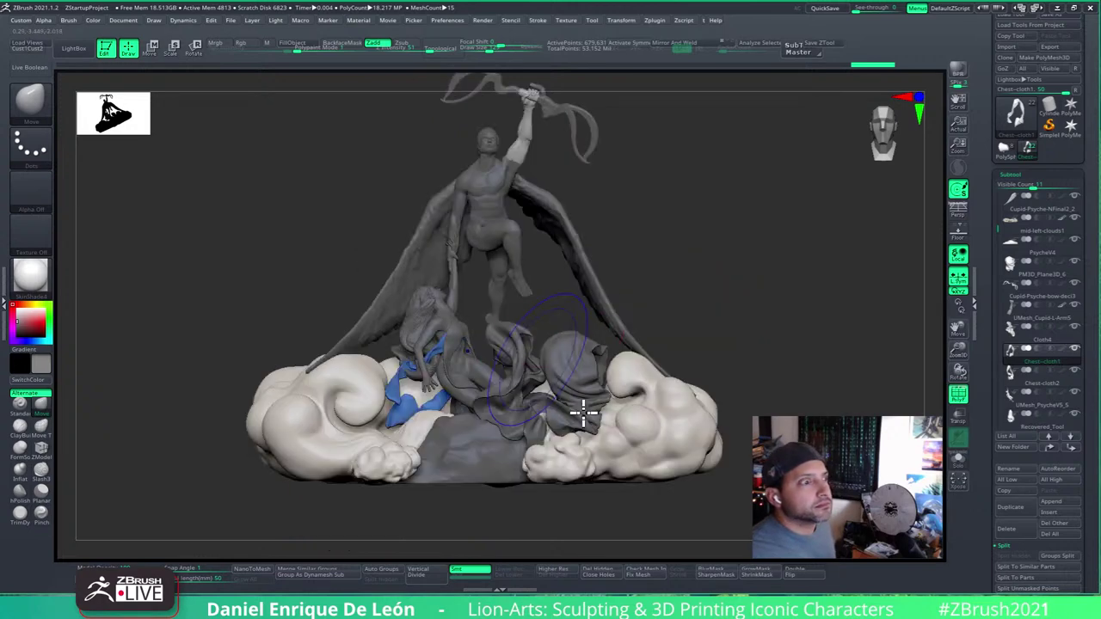
pyautogui.moveTo(557, 395)
pyautogui.mouseDown(button='right')
pyautogui.moveTo(592, 393)
pyautogui.moveTo(546, 391)
pyautogui.moveTo(586, 431)
pyautogui.moveTo(565, 445)
pyautogui.moveTo(594, 438)
pyautogui.moveTo(602, 467)
pyautogui.moveTo(563, 447)
pyautogui.moveTo(562, 418)
pyautogui.moveTo(536, 430)
pyautogui.moveTo(517, 372)
pyautogui.moveTo(522, 453)
pyautogui.mouseUp(button='right')
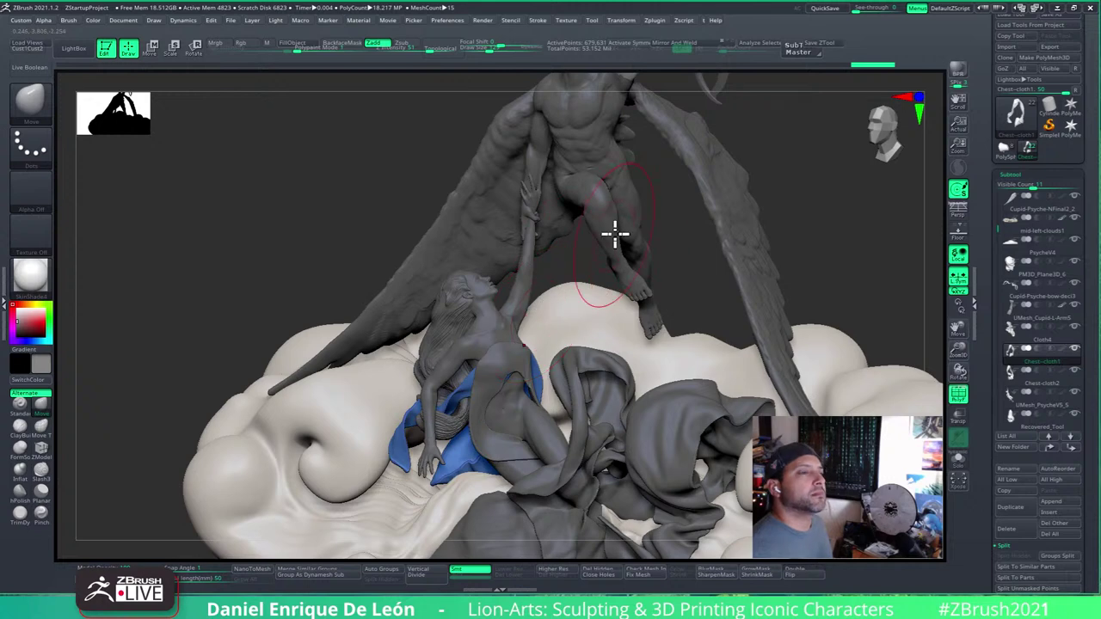
# Step: Make Psyche's body subtool, UMesh_PsycheV5_S, active and hide the polygroup colours for sculpting around the shoulder
pyautogui.keyDown('alt'); pyautogui.click(469, 350); pyautogui.keyUp('alt')
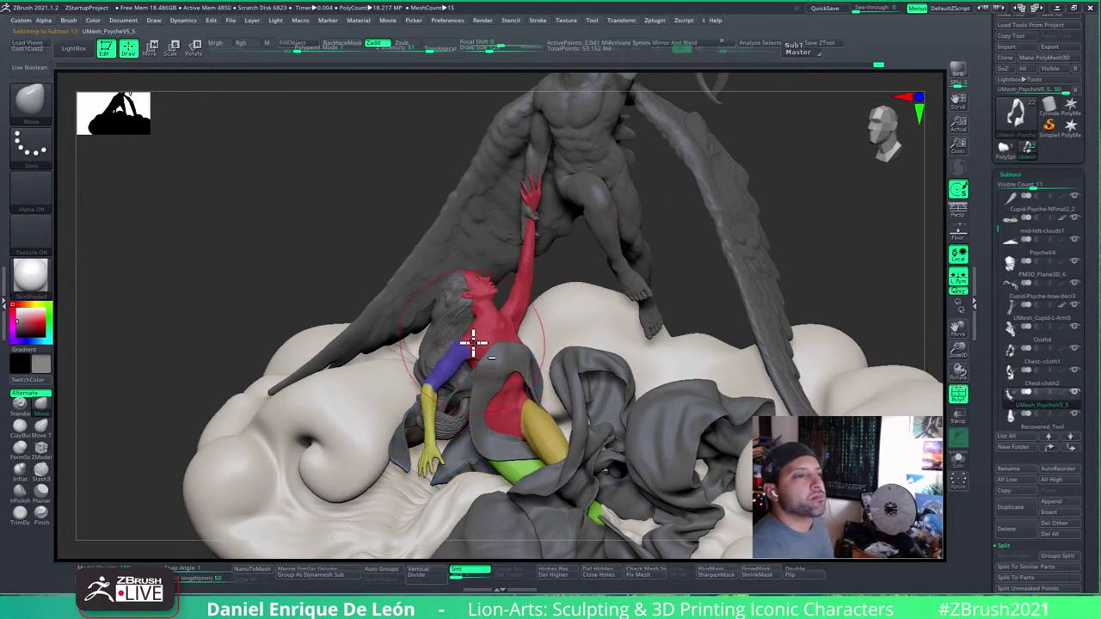
pyautogui.keyDown('ctrl'); pyautogui.moveTo(510, 390); pyautogui.dragTo(551, 501, button='right'); pyautogui.keyUp('ctrl')
pyautogui.moveTo(523, 362)
pyautogui.keyDown('ctrl'); pyautogui.mouseDown(button='right')
pyautogui.moveTo(552, 344)
pyautogui.moveTo(534, 364)
pyautogui.moveTo(498, 357)
pyautogui.mouseUp(button='right'); pyautogui.keyUp('ctrl')
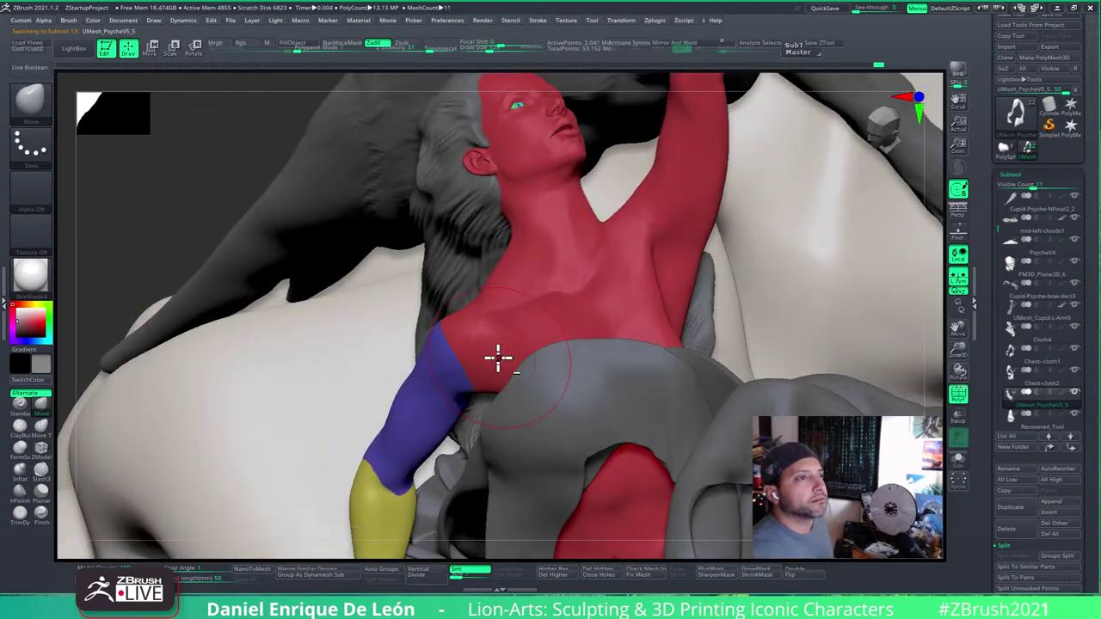
pyautogui.moveTo(537, 387)
pyautogui.mouseDown(button='right')
pyautogui.moveTo(537, 314)
pyautogui.moveTo(563, 315)
pyautogui.moveTo(544, 342)
pyautogui.moveTo(496, 339)
pyautogui.moveTo(494, 351)
pyautogui.moveTo(495, 331)
pyautogui.mouseUp(button='right')
pyautogui.click(960, 394)
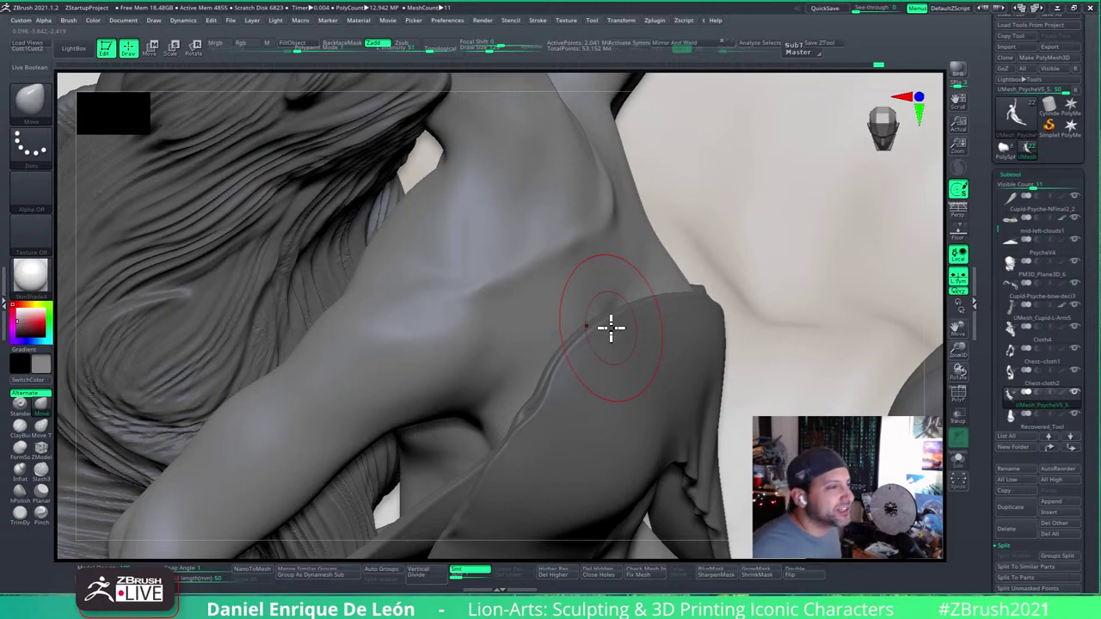
# Step: Rework the collarbone and front of Psyche's shoulder above the chest drapery with the Standard brush and smoothing
pyautogui.click(19, 402)
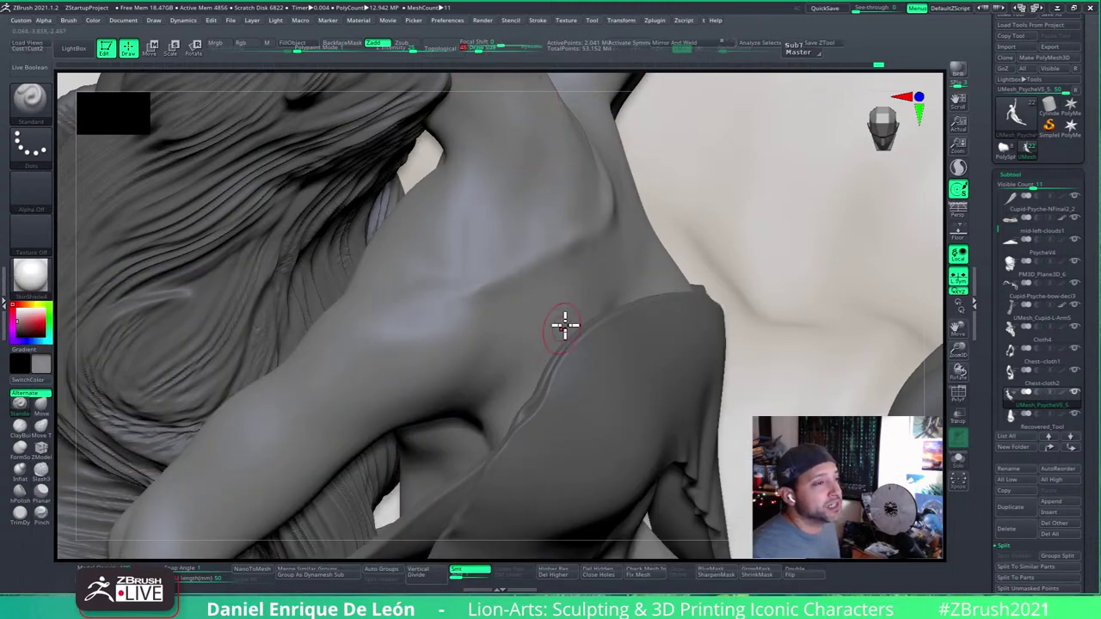
pyautogui.moveTo(578, 290); pyautogui.dragTo(584, 302, button='right')
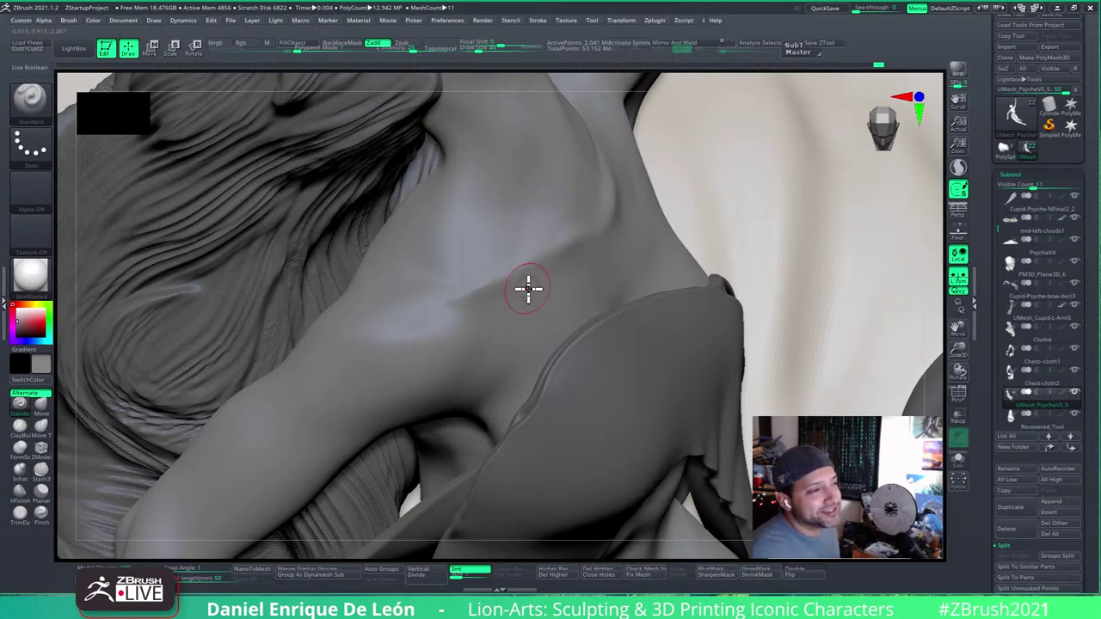
pyautogui.moveTo(528, 289)
pyautogui.mouseDown(button='right')
pyautogui.moveTo(530, 309)
pyautogui.moveTo(511, 270)
pyautogui.moveTo(479, 304)
pyautogui.mouseUp(button='right')
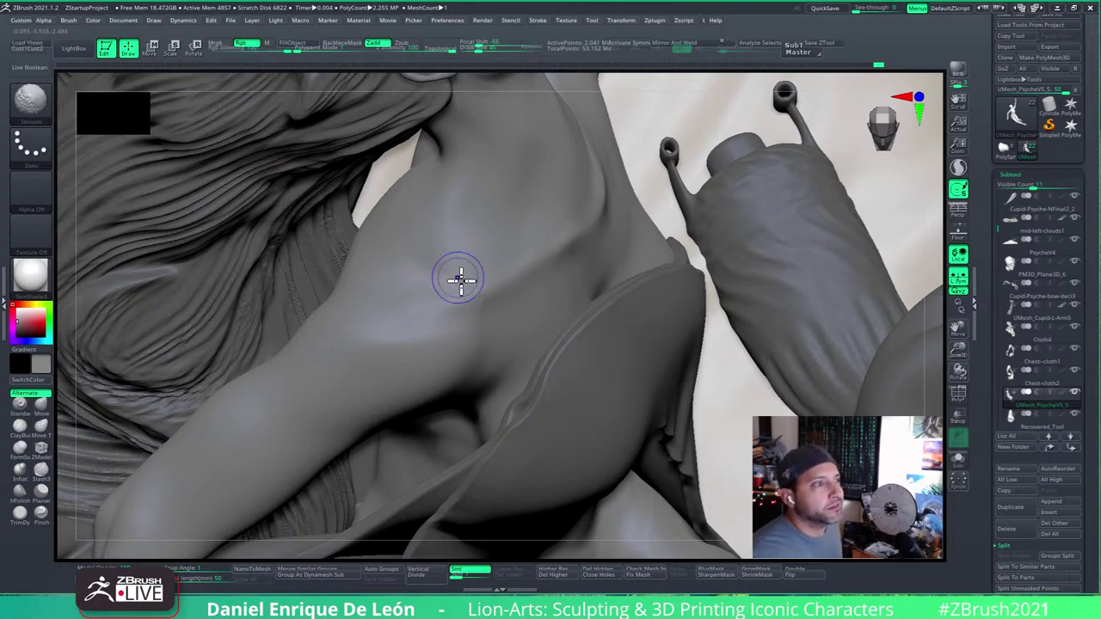
pyautogui.moveTo(462, 280)
pyautogui.mouseDown(button='right')
pyautogui.moveTo(453, 266)
pyautogui.moveTo(473, 289)
pyautogui.mouseUp(button='right')
pyautogui.moveTo(508, 280); pyautogui.dragTo(482, 310, button='right')
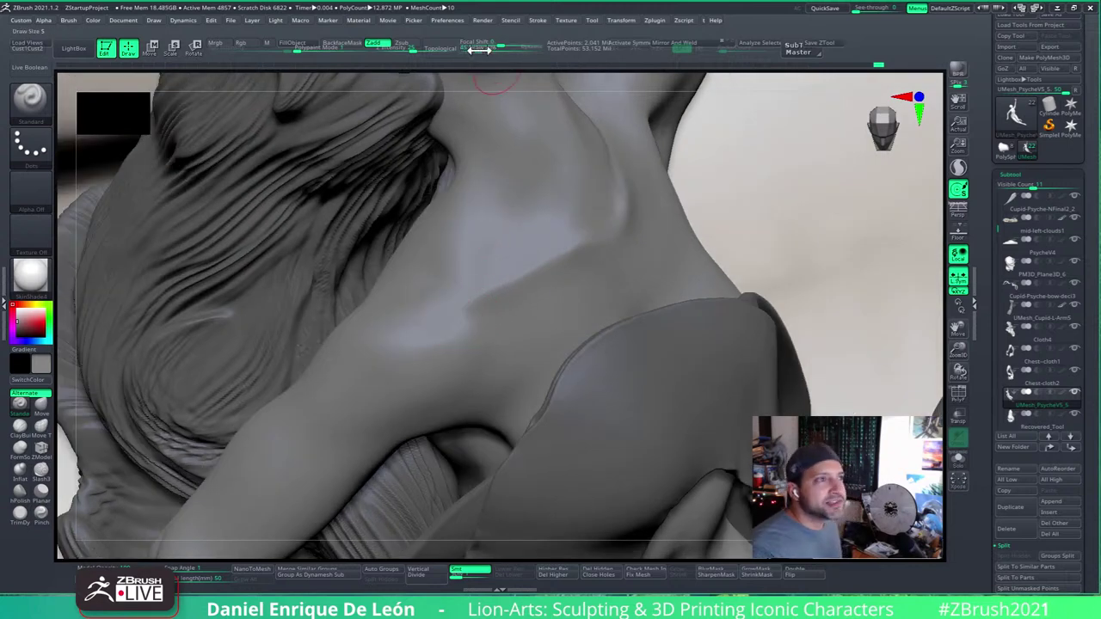
# Step: Build up soft volume along Psyche's collarbone with the FormSoft brush at a larger draw size
pyautogui.click(18, 456)
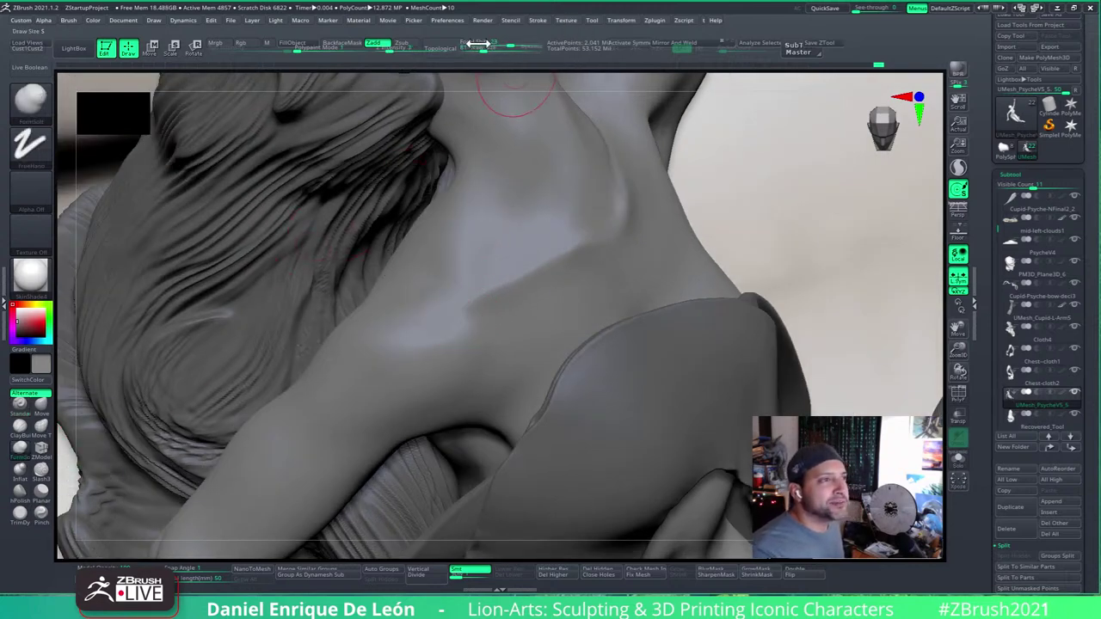
pyautogui.moveTo(482, 49); pyautogui.dragTo(498, 50)
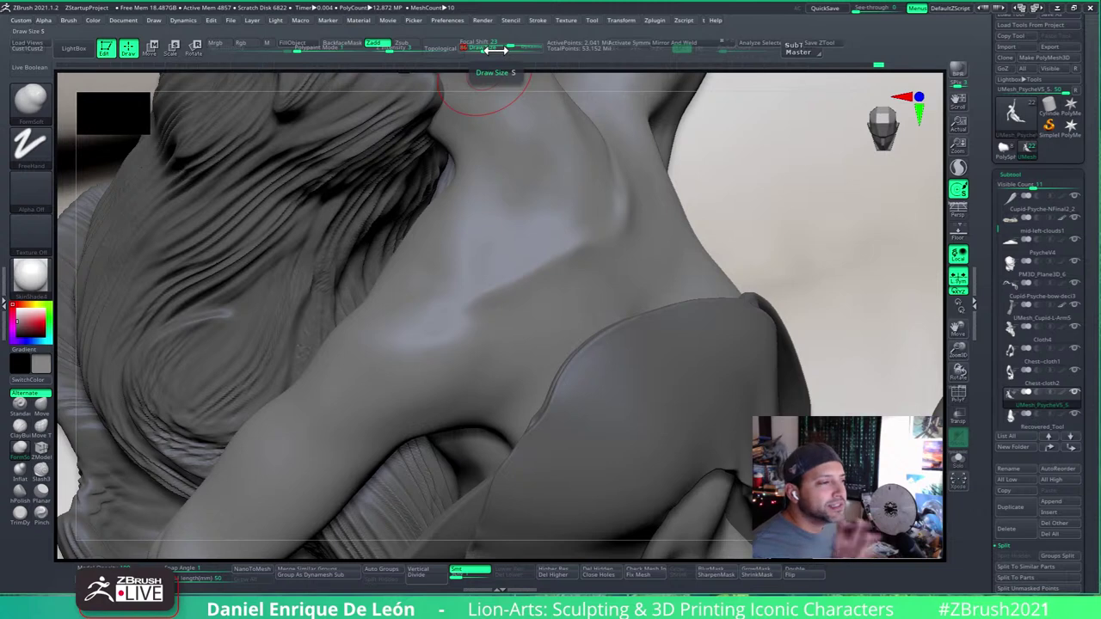
pyautogui.moveTo(567, 322)
pyautogui.mouseDown(button='right')
pyautogui.moveTo(550, 282)
pyautogui.moveTo(506, 307)
pyautogui.mouseUp(button='right')
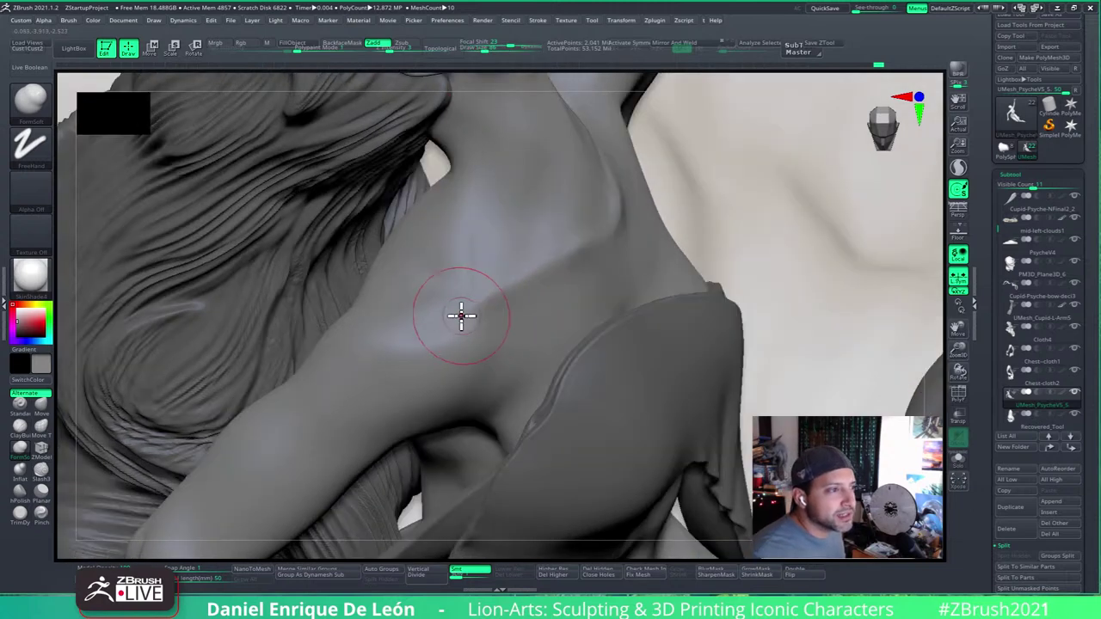
pyautogui.moveTo(461, 315); pyautogui.dragTo(550, 263)
pyautogui.moveTo(489, 298)
pyautogui.mouseDown()
pyautogui.moveTo(476, 310)
pyautogui.moveTo(546, 265)
pyautogui.moveTo(545, 253)
pyautogui.mouseUp()
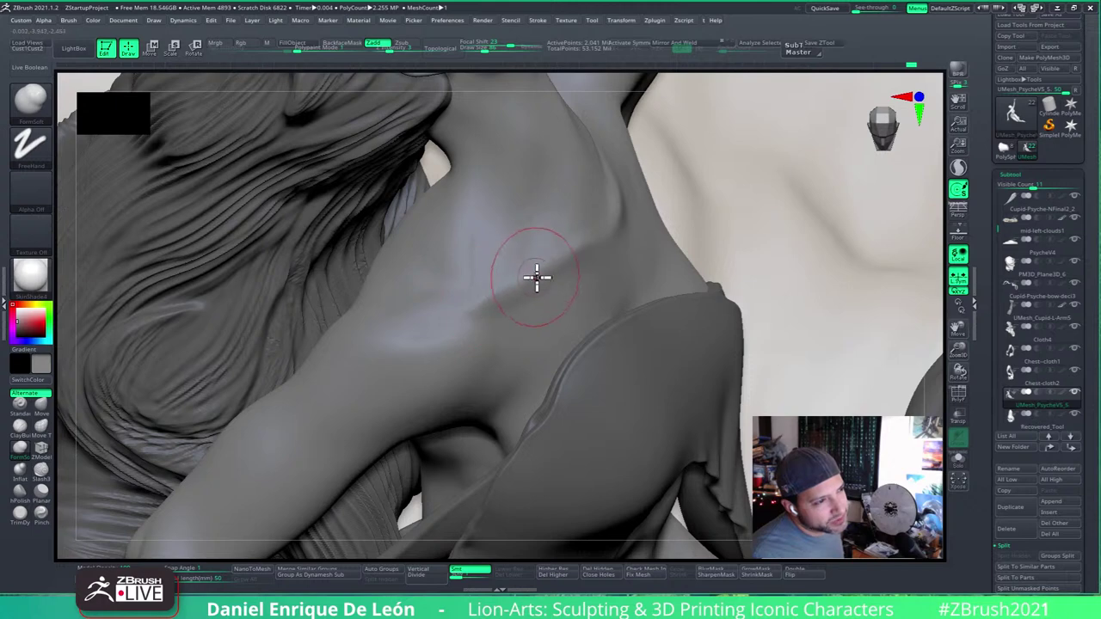
# Step: Blend the collarbone into the neck base, upper chest and shoulder with FormSoft and smoothing, checking from several angles
pyautogui.moveTo(537, 277)
pyautogui.mouseDown(button='right')
pyautogui.moveTo(524, 251)
pyautogui.moveTo(579, 275)
pyautogui.mouseUp(button='right')
pyautogui.press('shift')
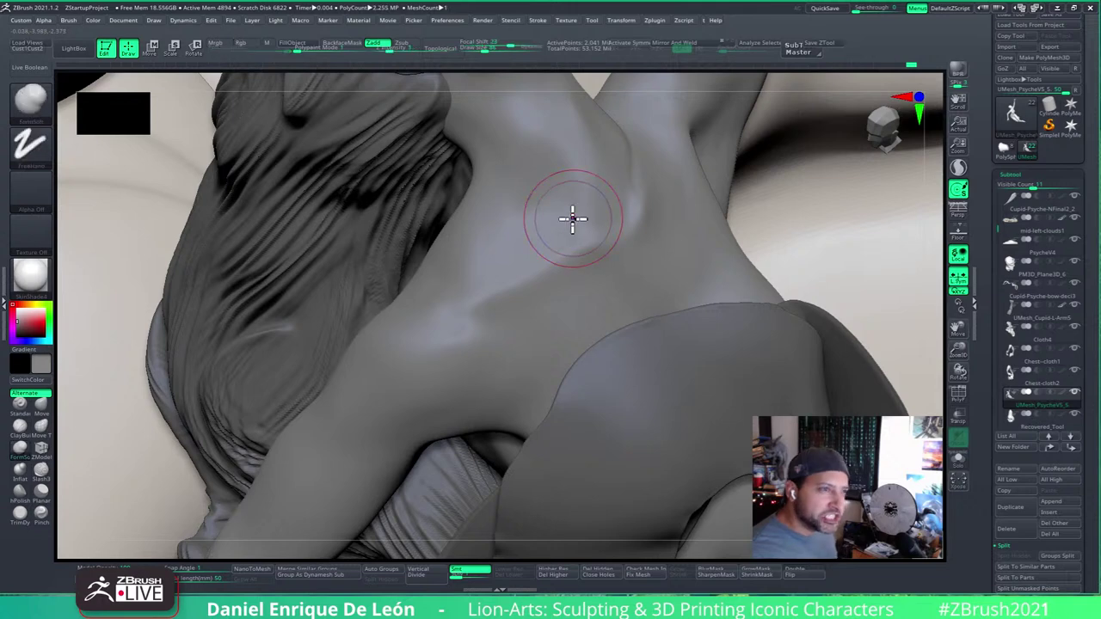
pyautogui.moveTo(609, 246)
pyautogui.mouseDown(button='right')
pyautogui.moveTo(592, 250)
pyautogui.moveTo(668, 203)
pyautogui.mouseUp(button='right')
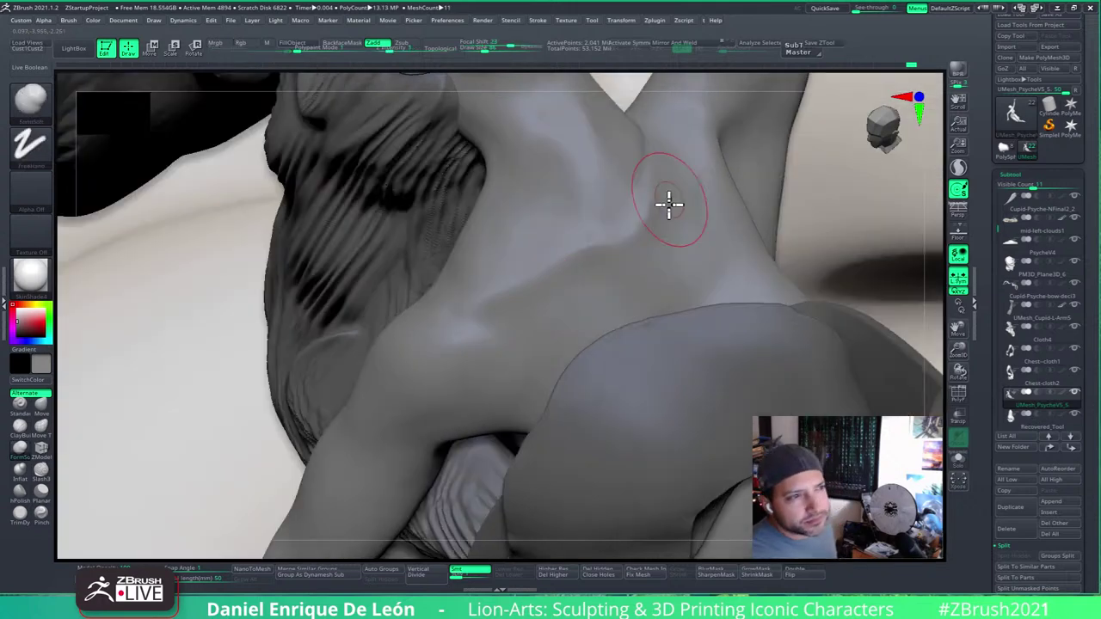
pyautogui.press('shift')
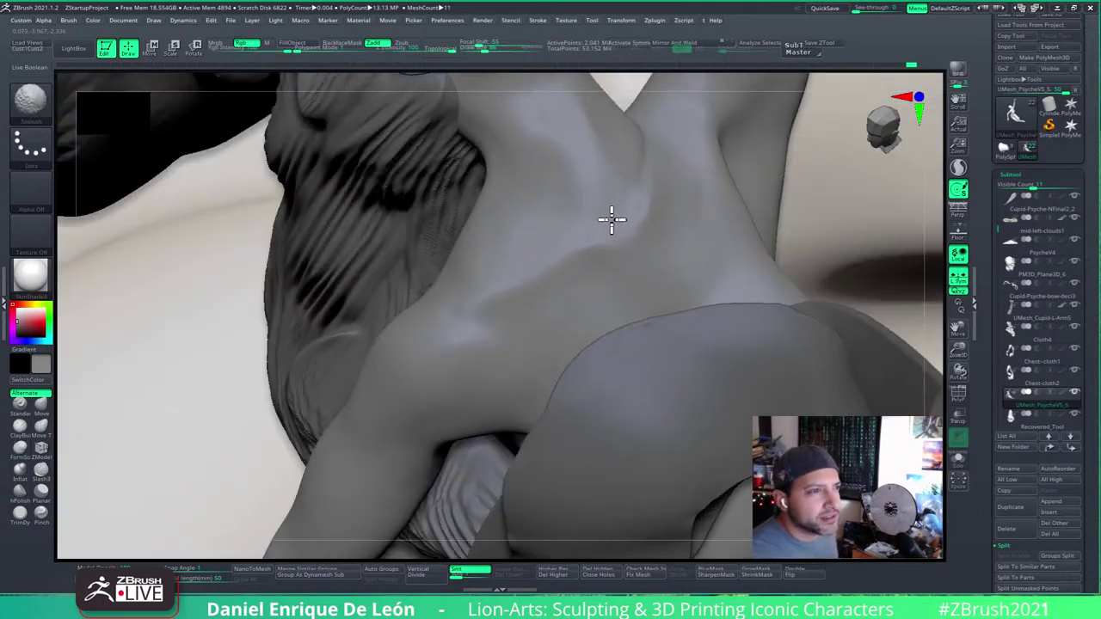
pyautogui.moveTo(616, 262)
pyautogui.mouseDown(button='right')
pyautogui.moveTo(627, 270)
pyautogui.moveTo(543, 288)
pyautogui.moveTo(515, 250)
pyautogui.moveTo(551, 253)
pyautogui.moveTo(540, 229)
pyautogui.mouseUp(button='right')
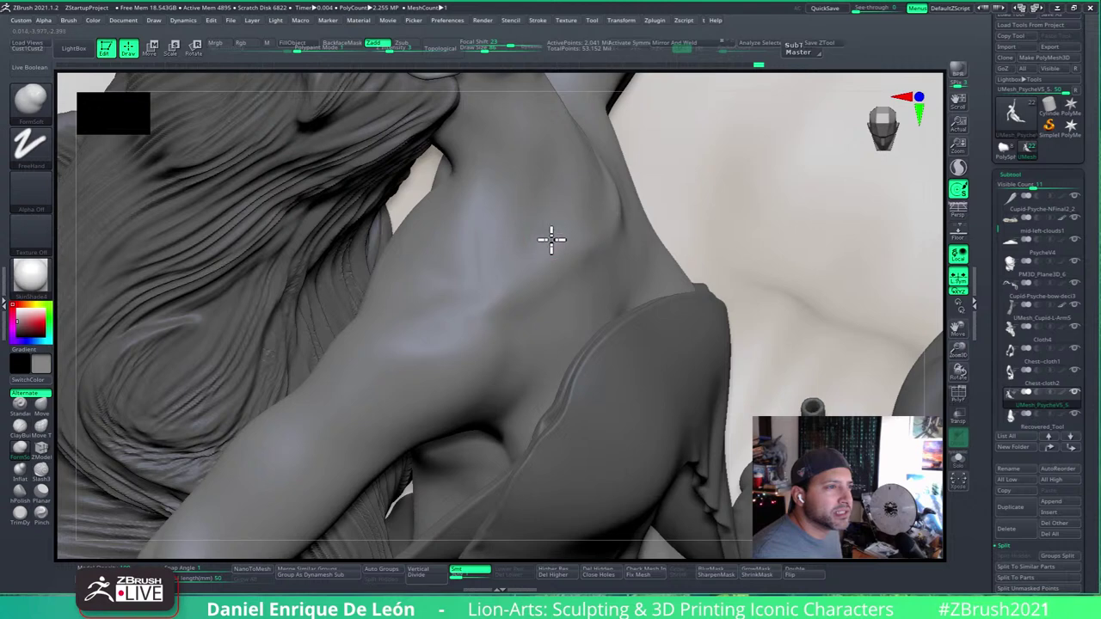
pyautogui.press('shift')
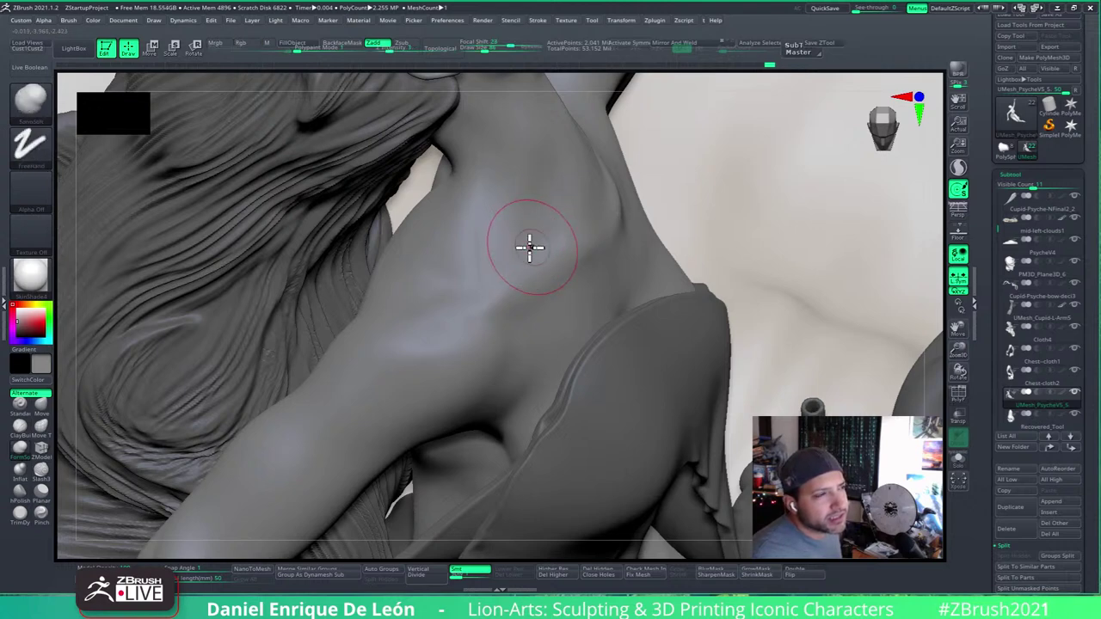
pyautogui.moveTo(507, 238); pyautogui.dragTo(507, 308, button='right')
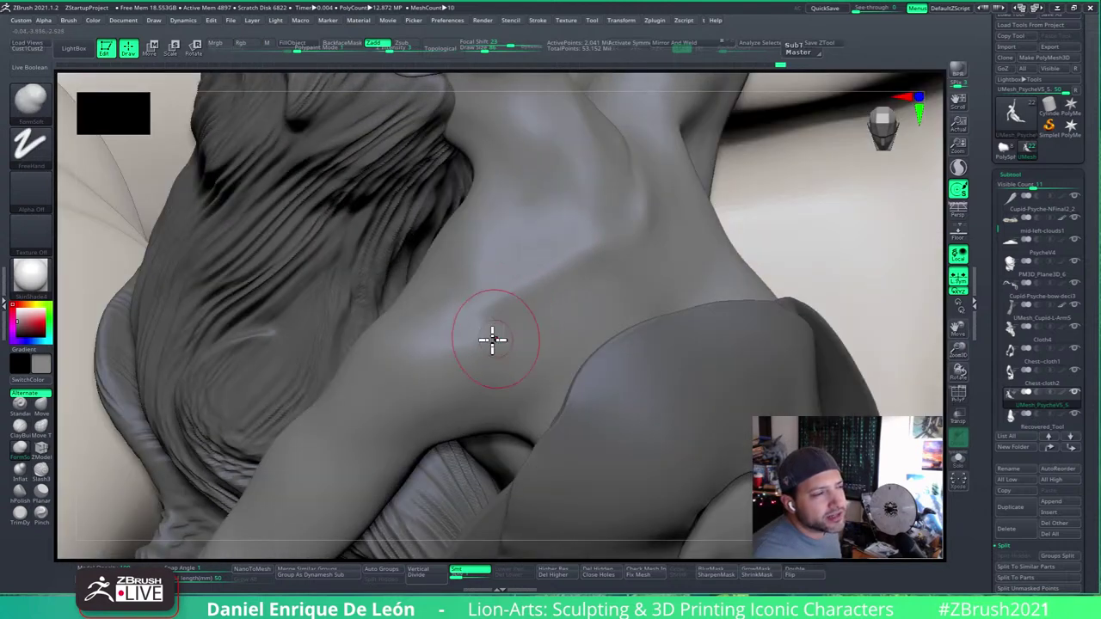
pyautogui.press('shift')
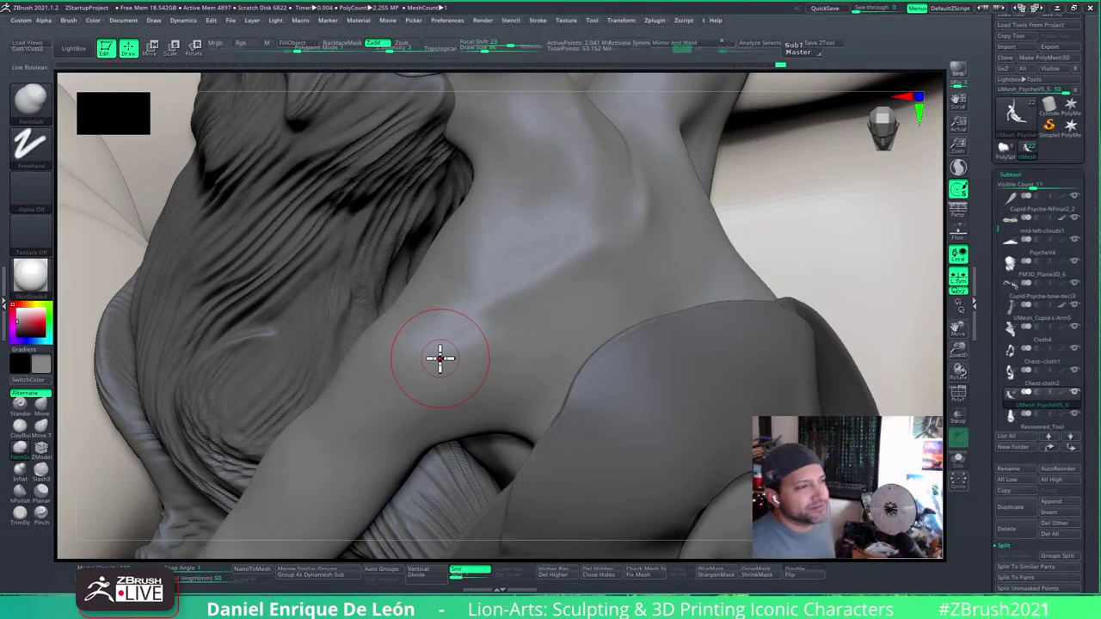
# Step: Refine the armpit and upper arm of Psyche's lowered arm with FormSoft and smoothing
pyautogui.moveTo(530, 329)
pyautogui.mouseDown(button='right')
pyautogui.moveTo(536, 317)
pyautogui.moveTo(514, 401)
pyautogui.mouseUp(button='right')
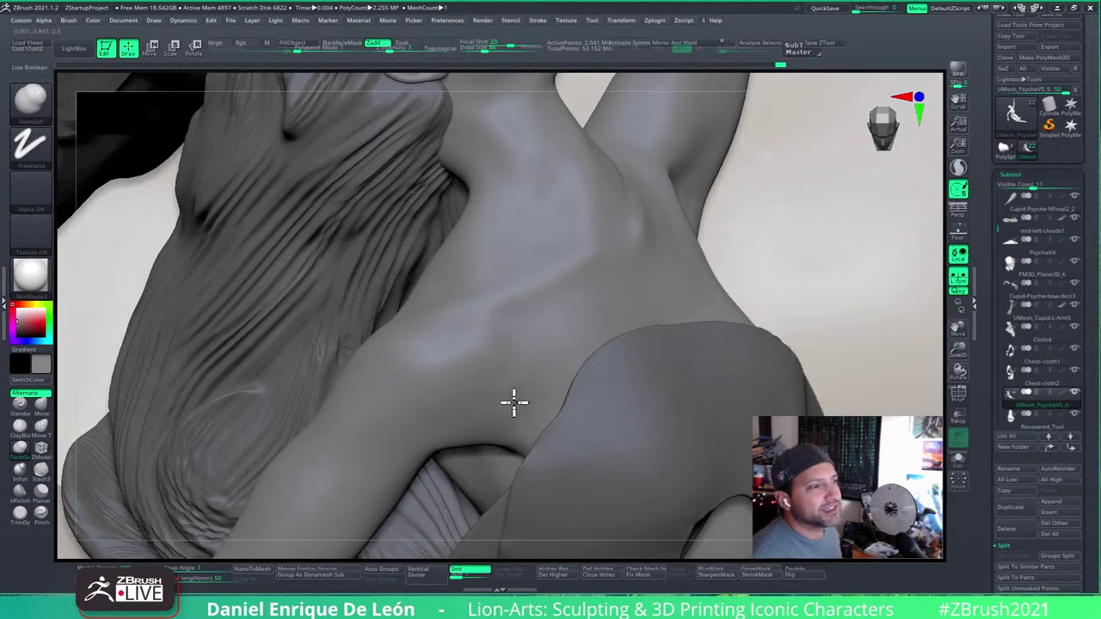
pyautogui.moveTo(588, 307)
pyautogui.mouseDown(button='right')
pyautogui.moveTo(570, 336)
pyautogui.moveTo(568, 307)
pyautogui.mouseUp(button='right')
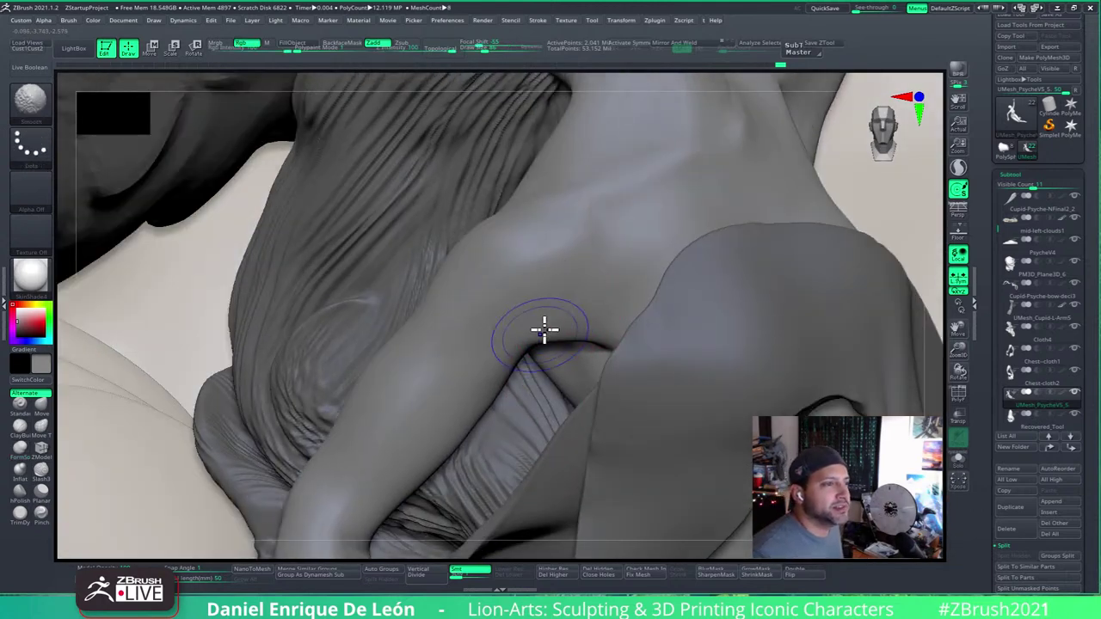
pyautogui.moveTo(490, 368)
pyautogui.keyDown('alt'); pyautogui.mouseDown(button='right')
pyautogui.moveTo(531, 272)
pyautogui.moveTo(532, 284)
pyautogui.mouseUp(button='right'); pyautogui.keyUp('alt')
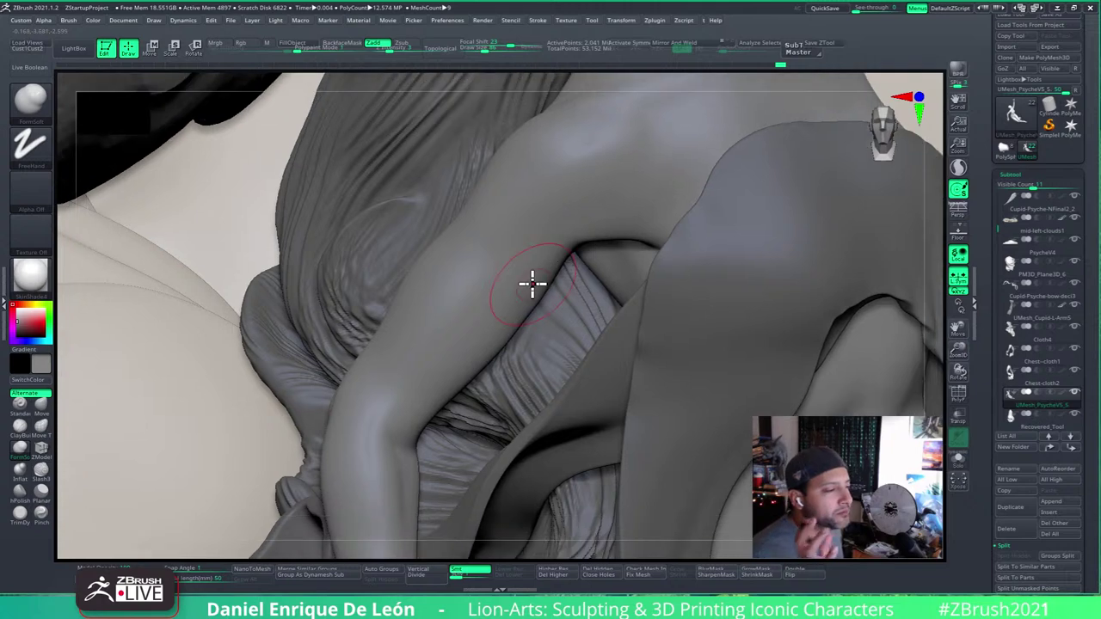
pyautogui.moveTo(480, 367)
pyautogui.mouseDown(button='right')
pyautogui.moveTo(461, 375)
pyautogui.moveTo(418, 467)
pyautogui.mouseUp(button='right')
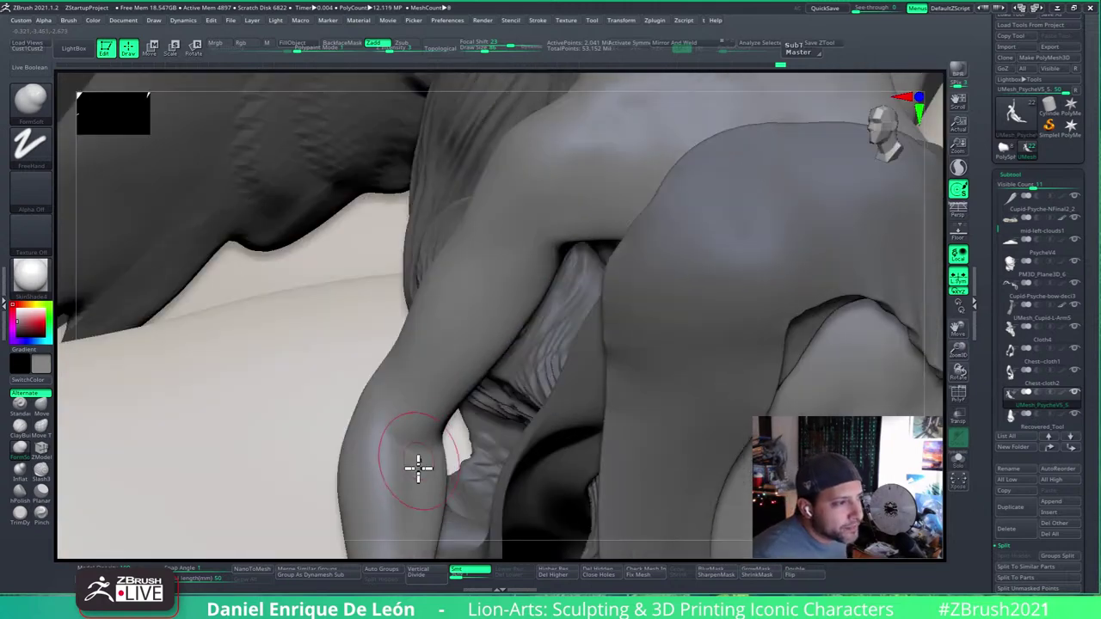
pyautogui.press('shift')
pyautogui.moveTo(423, 424)
pyautogui.mouseDown(button='right')
pyautogui.moveTo(442, 418)
pyautogui.moveTo(416, 418)
pyautogui.mouseUp(button='right')
pyautogui.moveTo(369, 446)
pyautogui.mouseDown(button='right')
pyautogui.moveTo(398, 432)
pyautogui.moveTo(346, 447)
pyautogui.moveTo(352, 427)
pyautogui.mouseUp(button='right')
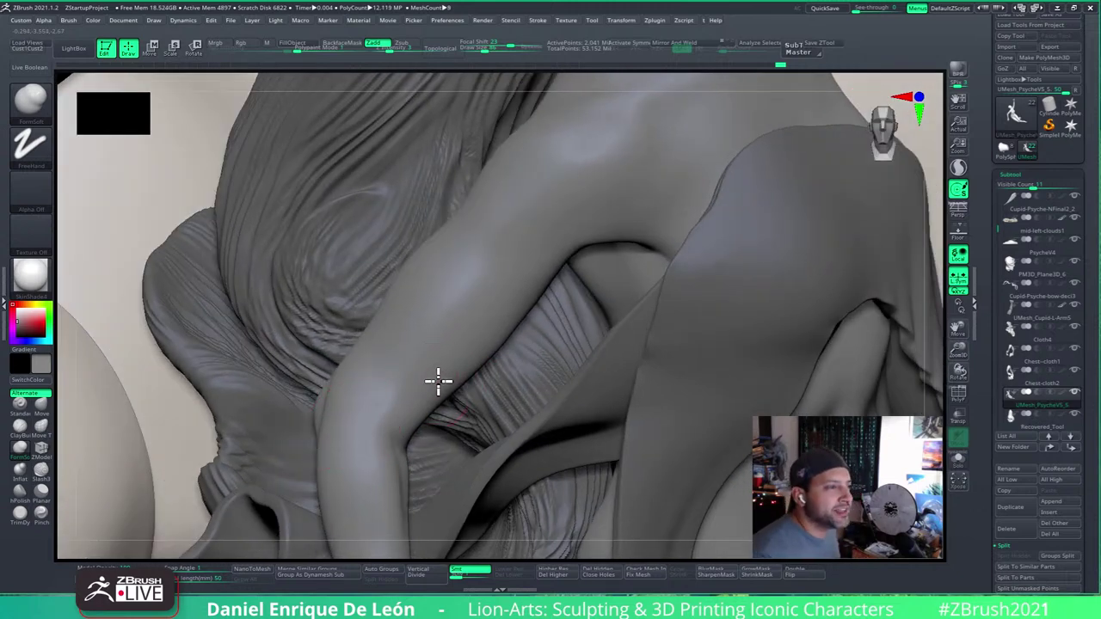
# Step: Shape the volume around Psyche's elbow and upper forearm with FormSoft at a larger draw size, smoothing the transitions
pyautogui.moveTo(438, 379)
pyautogui.mouseDown(button='right')
pyautogui.moveTo(334, 410)
pyautogui.moveTo(356, 438)
pyautogui.moveTo(475, 103)
pyautogui.mouseUp(button='right')
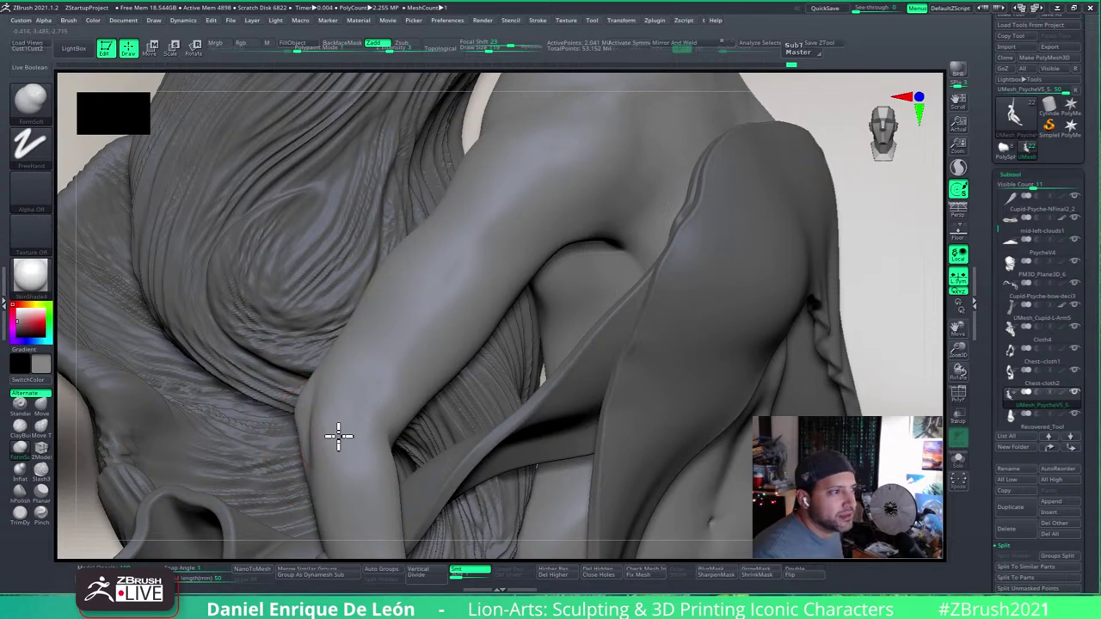
pyautogui.moveTo(314, 421); pyautogui.dragTo(324, 414, button='right')
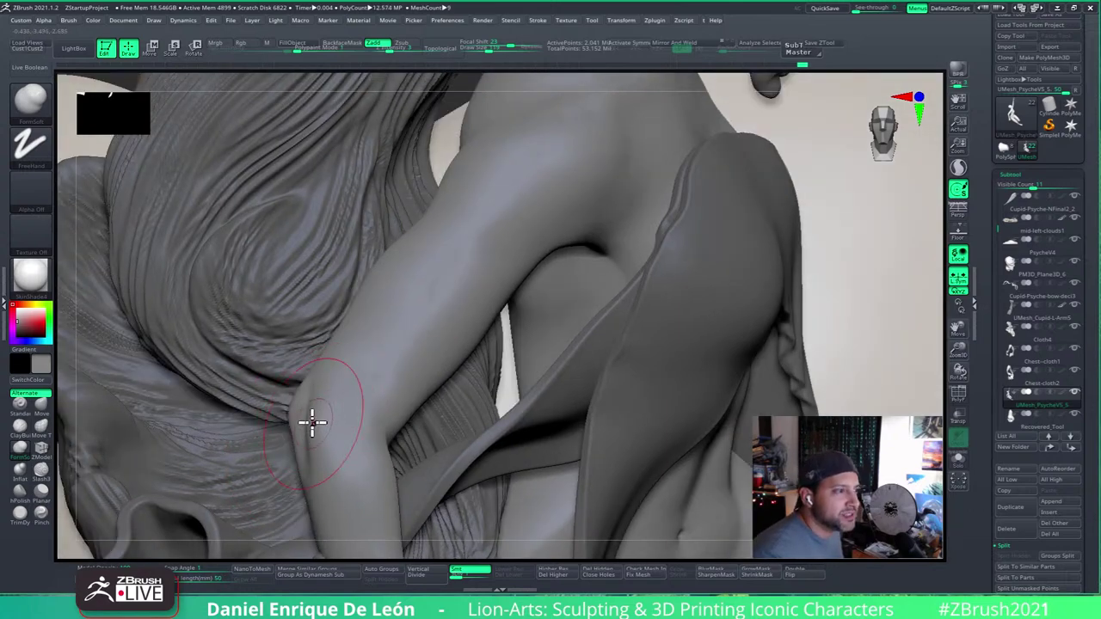
pyautogui.moveTo(372, 412)
pyautogui.mouseDown(button='right')
pyautogui.moveTo(369, 398)
pyautogui.moveTo(356, 419)
pyautogui.mouseUp(button='right')
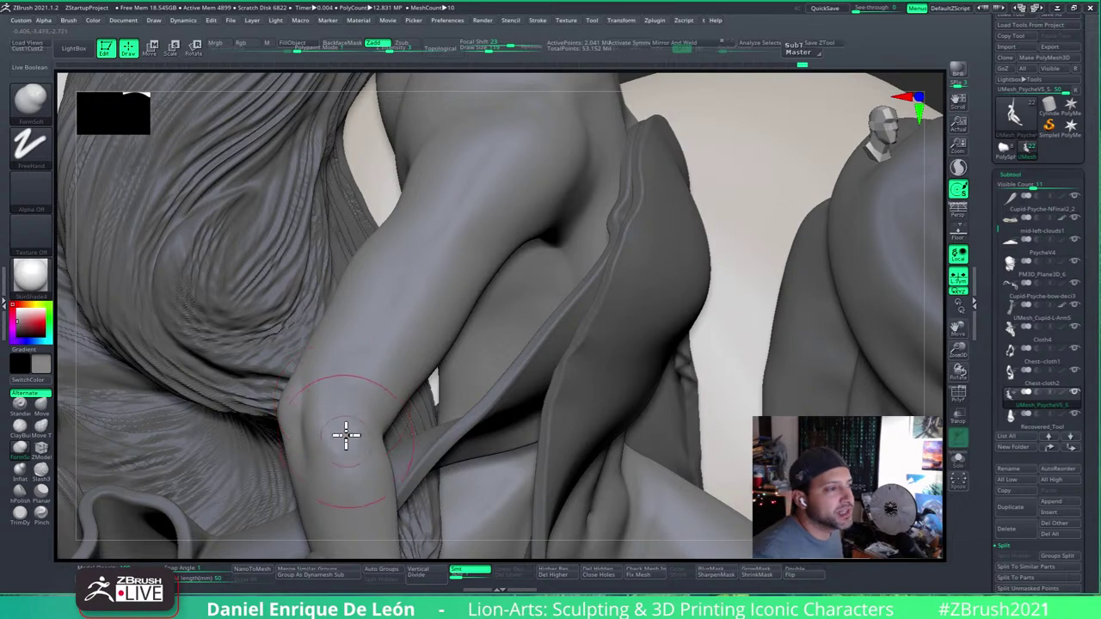
pyautogui.press('shift')
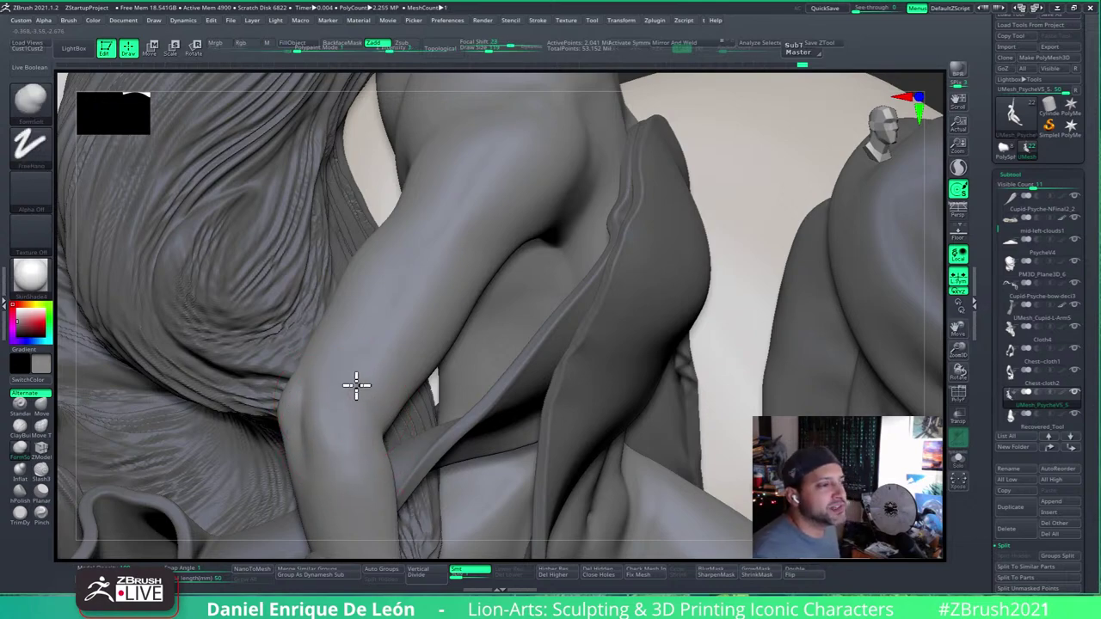
pyautogui.moveTo(356, 386)
pyautogui.mouseDown(button='right')
pyautogui.moveTo(341, 386)
pyautogui.moveTo(367, 410)
pyautogui.moveTo(344, 410)
pyautogui.moveTo(377, 410)
pyautogui.moveTo(315, 406)
pyautogui.mouseUp(button='right')
# Step: Adjust the outer contour of Psyche's elbow and forearm with the Move brush at a reduced draw size
pyautogui.click(42, 406)
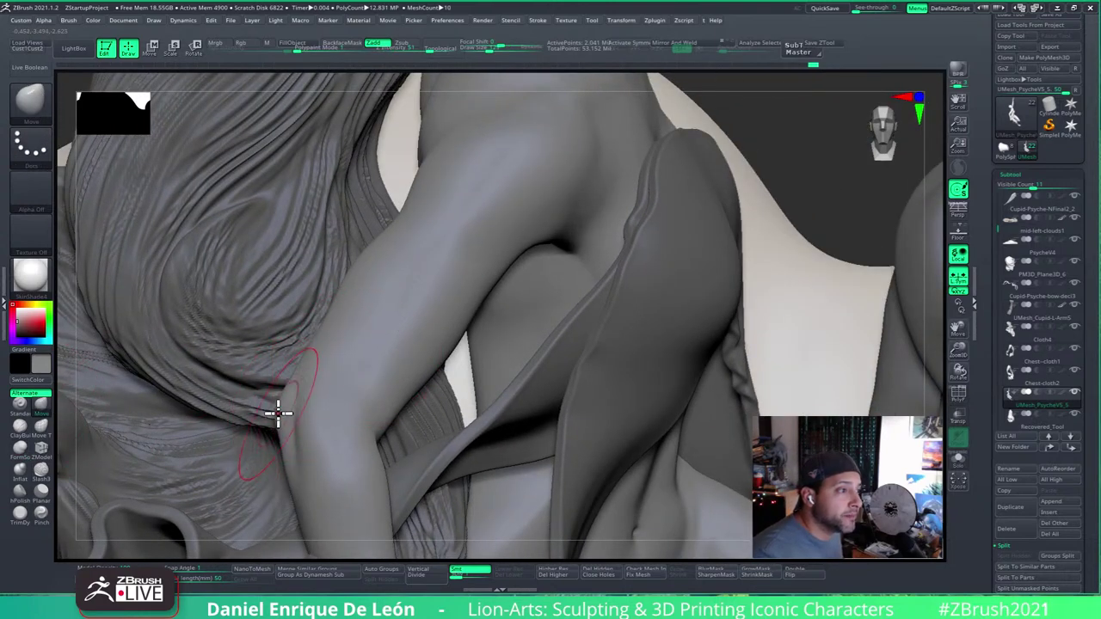
pyautogui.moveTo(489, 49); pyautogui.dragTo(482, 50)
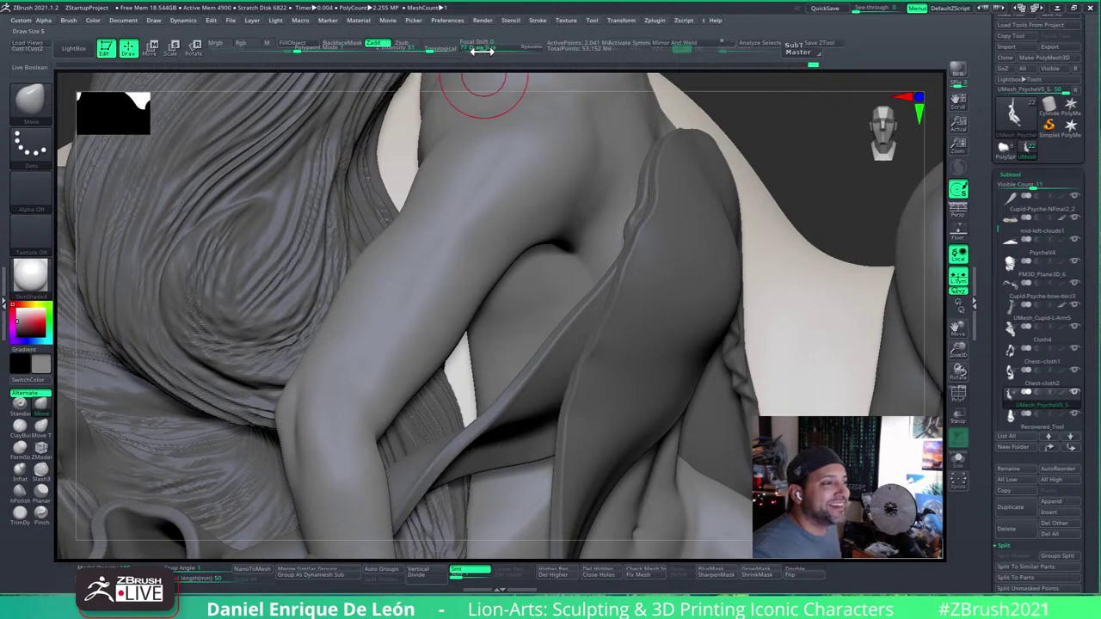
pyautogui.moveTo(348, 426)
pyautogui.mouseDown(button='right')
pyautogui.moveTo(312, 474)
pyautogui.moveTo(286, 479)
pyautogui.moveTo(315, 487)
pyautogui.mouseUp(button='right')
pyautogui.keyDown('shift'); pyautogui.moveTo(285, 450); pyautogui.dragTo(300, 502); pyautogui.keyUp('shift')
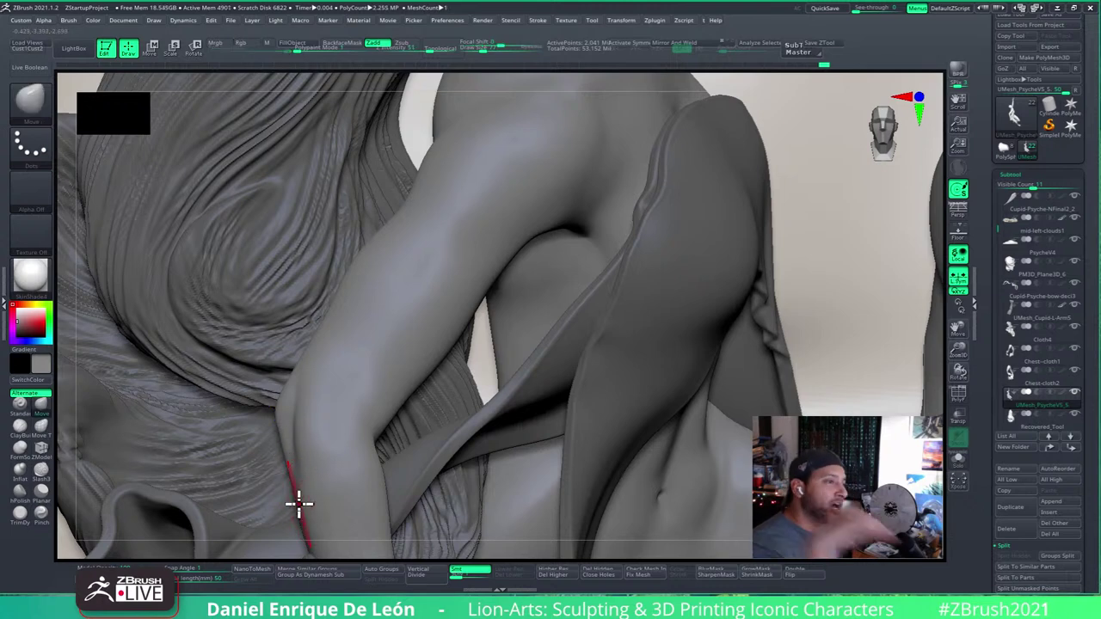
# Step: Reshape Psyche's shoulder and upper arm with the Move brush and smoothing from several angles
pyautogui.moveTo(491, 315)
pyautogui.mouseDown(button='right')
pyautogui.moveTo(504, 327)
pyautogui.moveTo(484, 303)
pyautogui.moveTo(504, 307)
pyautogui.moveTo(474, 183)
pyautogui.mouseUp(button='right')
pyautogui.keyDown('alt'); pyautogui.moveTo(482, 222); pyautogui.dragTo(499, 315, button='right'); pyautogui.keyUp('alt')
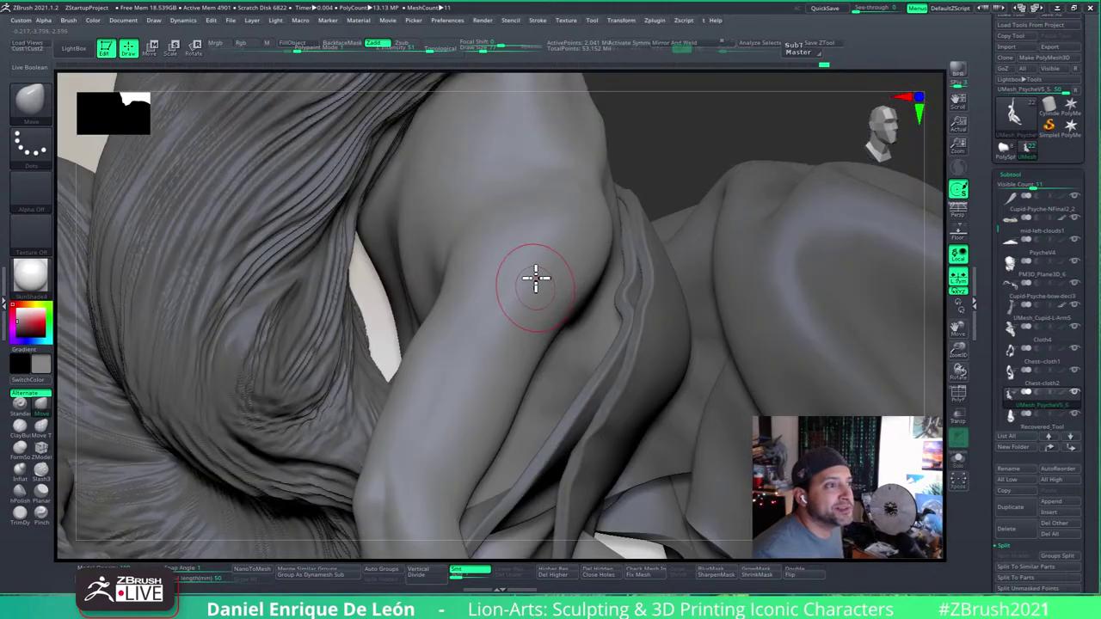
pyautogui.moveTo(491, 270); pyautogui.dragTo(491, 275, button='right')
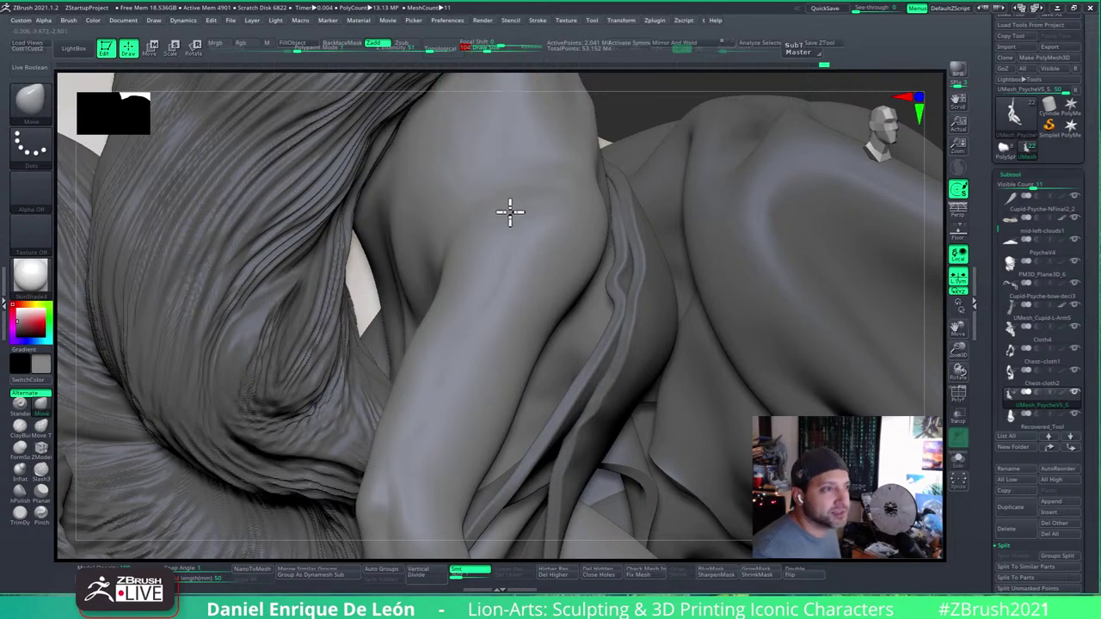
pyautogui.moveTo(509, 211)
pyautogui.mouseDown(button='right')
pyautogui.moveTo(496, 228)
pyautogui.moveTo(467, 223)
pyautogui.moveTo(482, 222)
pyautogui.mouseUp(button='right')
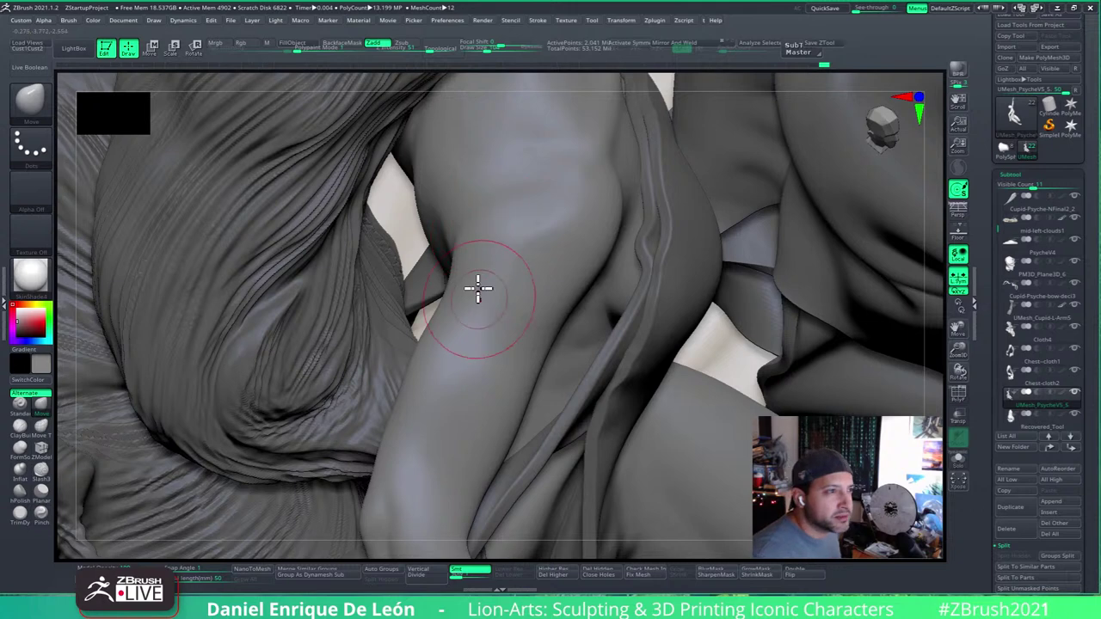
pyautogui.moveTo(477, 290); pyautogui.dragTo(484, 280, button='right')
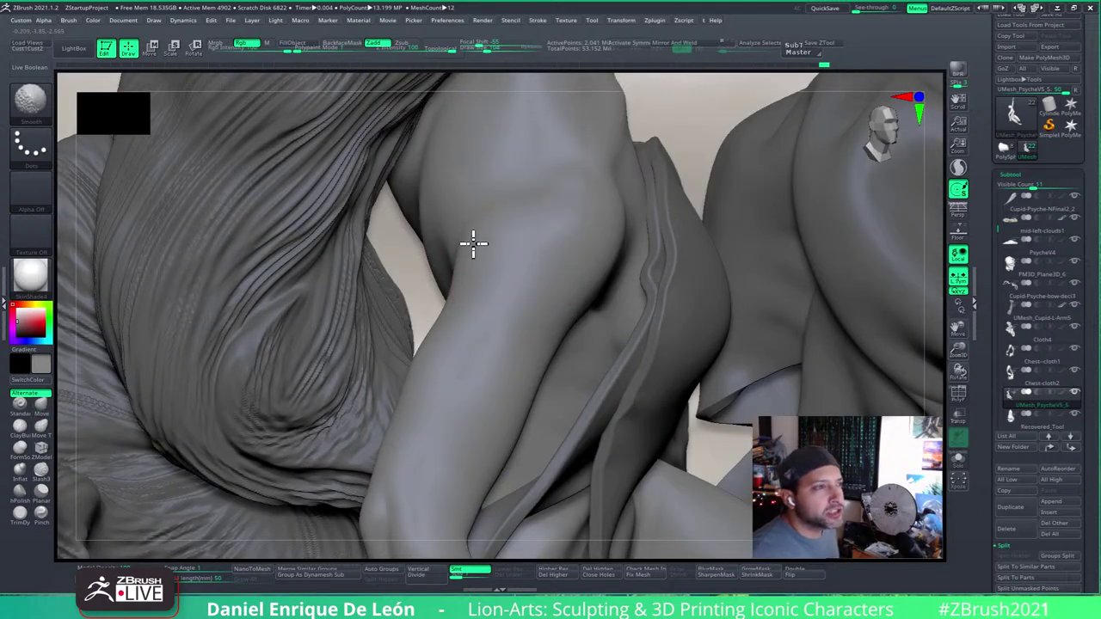
pyautogui.press('b')
pyautogui.press('m')
pyautogui.press('v')
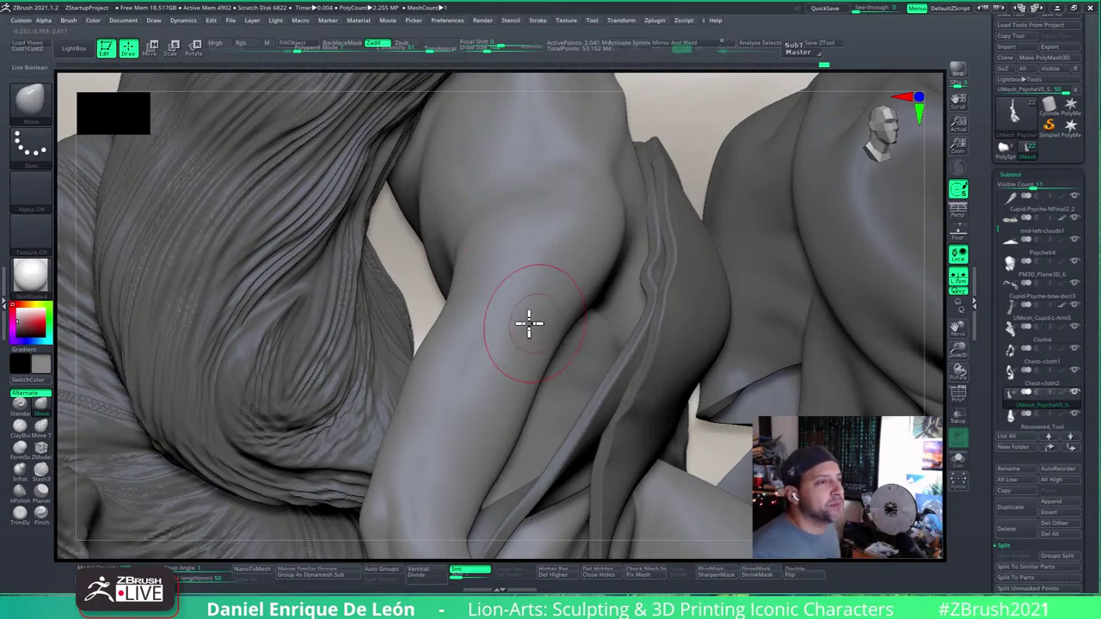
pyautogui.moveTo(504, 258)
pyautogui.mouseDown(button='right')
pyautogui.moveTo(511, 233)
pyautogui.moveTo(481, 249)
pyautogui.mouseUp(button='right')
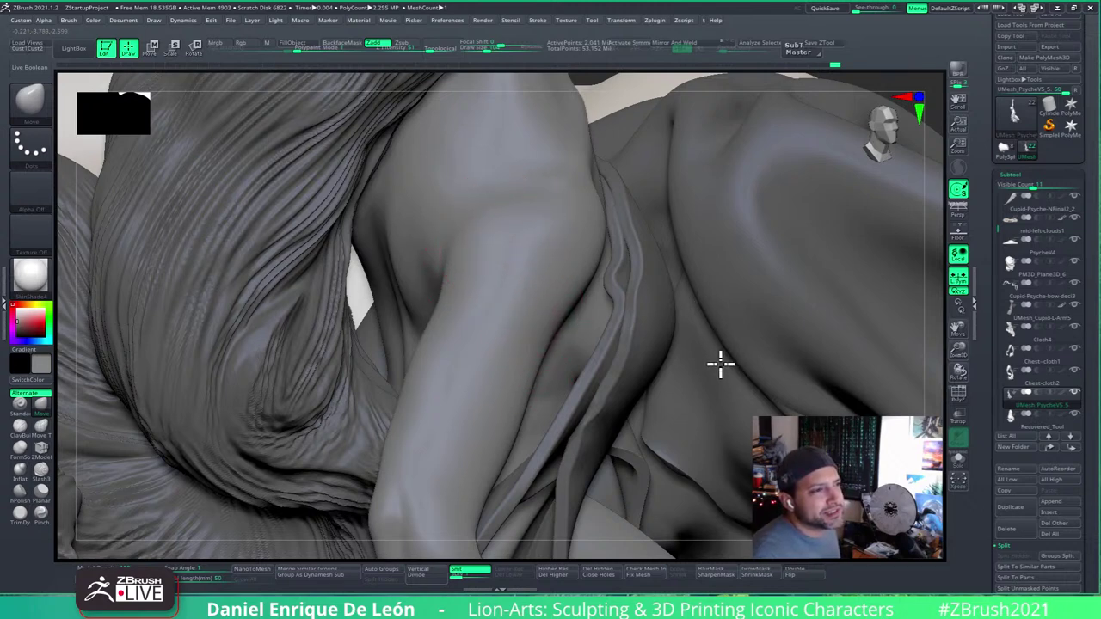
# Step: Examine Psyche's overall pose, her raised arm gripping Cupid's forearm, and Cupid's torso and waist
pyautogui.moveTo(566, 290)
pyautogui.keyDown('ctrl'); pyautogui.mouseDown(button='right')
pyautogui.moveTo(539, 285)
pyautogui.moveTo(590, 309)
pyautogui.moveTo(702, 302)
pyautogui.mouseUp(button='right'); pyautogui.keyUp('ctrl')
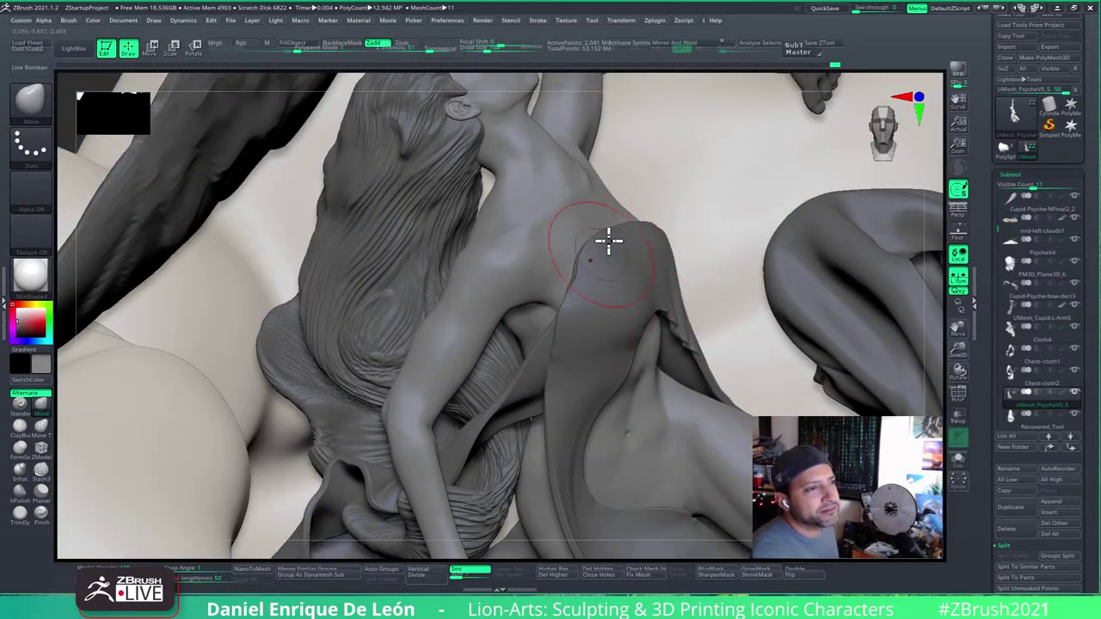
pyautogui.moveTo(602, 290)
pyautogui.mouseDown(button='right')
pyautogui.moveTo(614, 246)
pyautogui.moveTo(540, 230)
pyautogui.moveTo(634, 224)
pyautogui.moveTo(617, 179)
pyautogui.mouseUp(button='right')
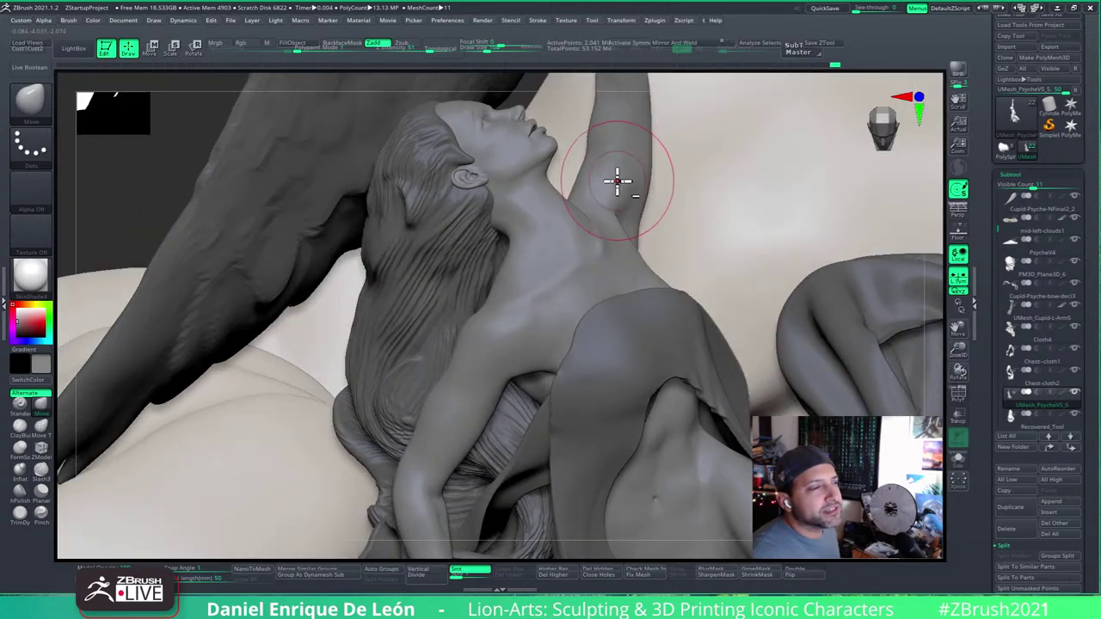
pyautogui.moveTo(525, 352); pyautogui.dragTo(522, 348, button='right')
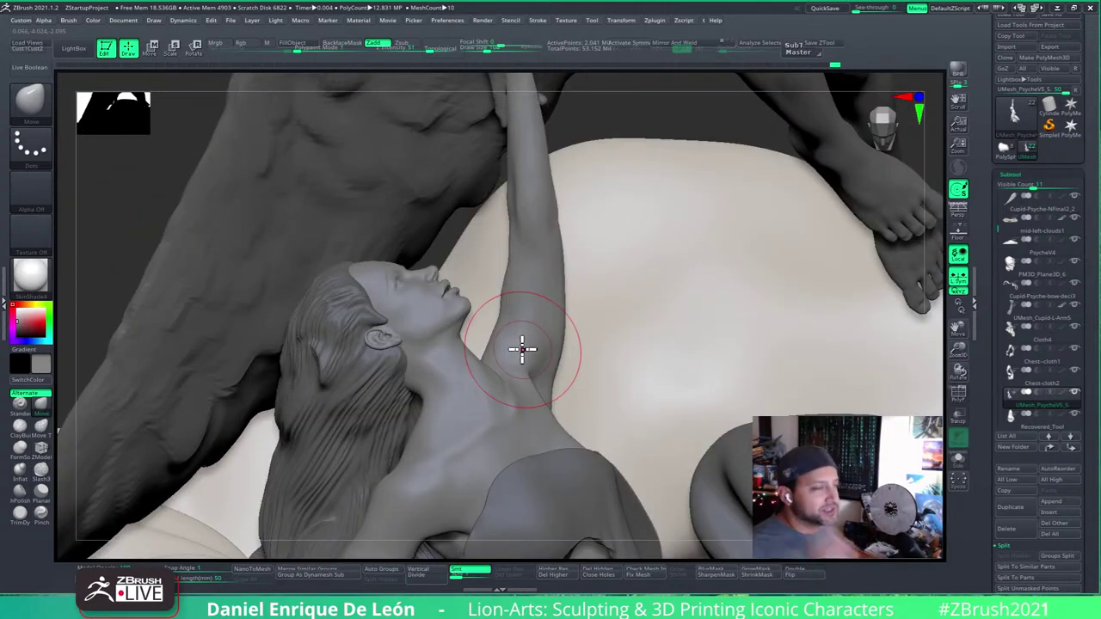
pyautogui.moveTo(685, 128)
pyautogui.mouseDown(button='right')
pyautogui.moveTo(609, 336)
pyautogui.moveTo(611, 401)
pyautogui.mouseUp(button='right')
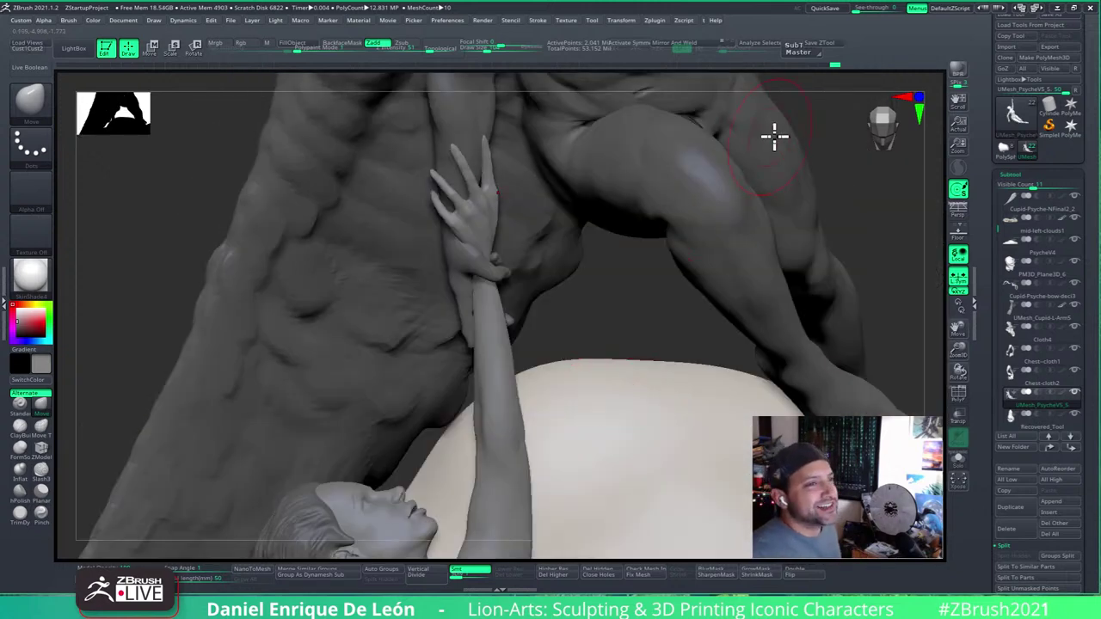
pyautogui.moveTo(771, 141)
pyautogui.mouseDown(button='right')
pyautogui.moveTo(747, 137)
pyautogui.moveTo(752, 153)
pyautogui.moveTo(767, 135)
pyautogui.moveTo(598, 380)
pyautogui.mouseUp(button='right')
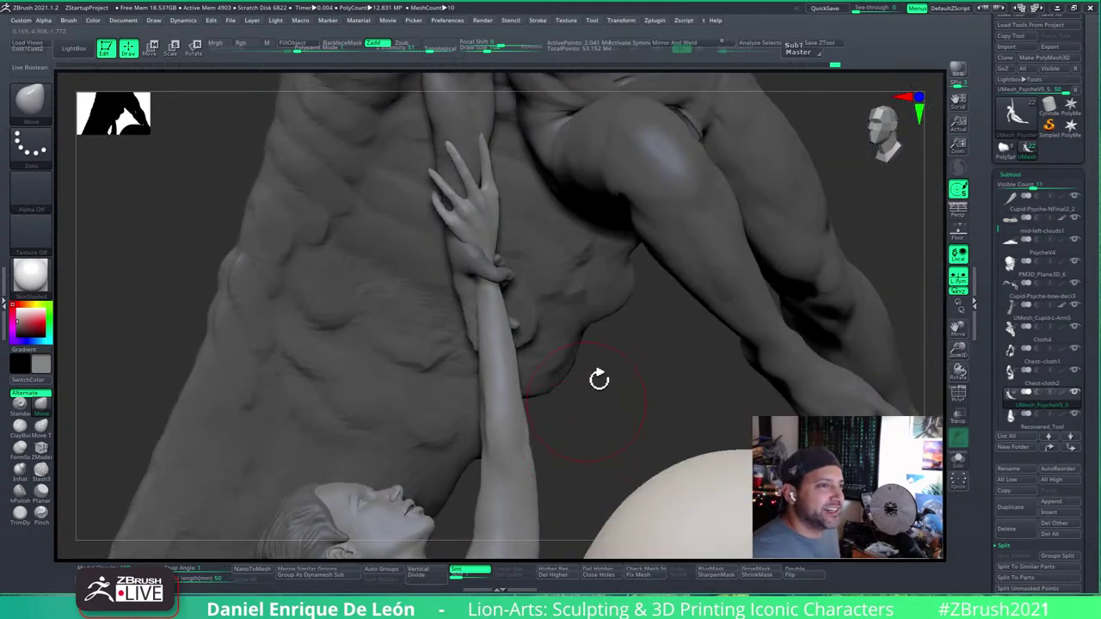
pyautogui.moveTo(670, 310); pyautogui.dragTo(650, 254, button='right')
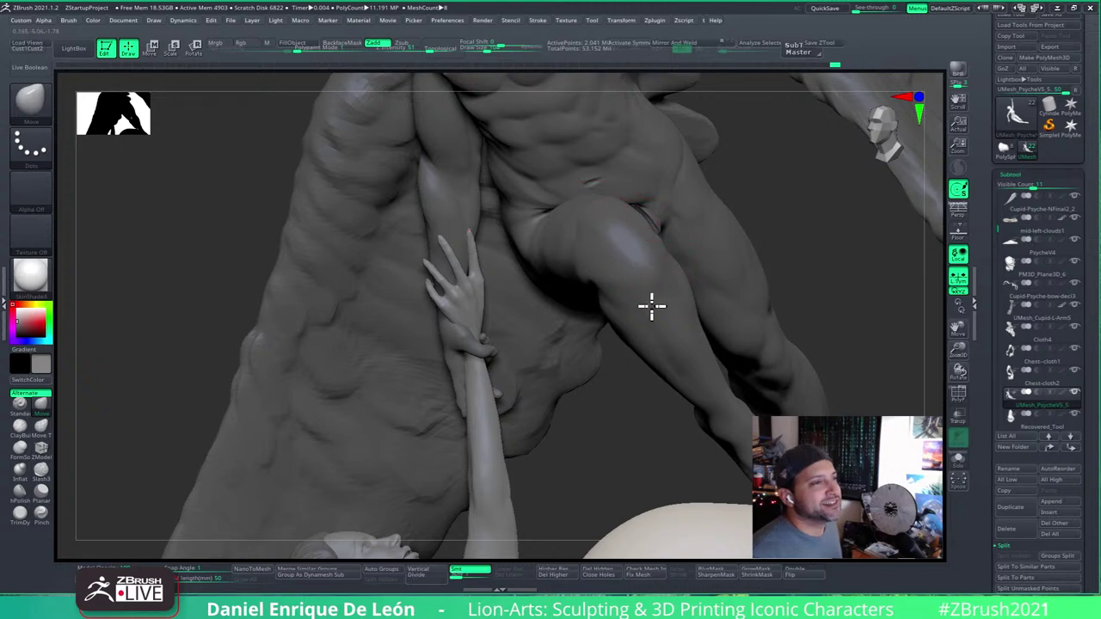
pyautogui.moveTo(652, 306)
pyautogui.mouseDown(button='right')
pyautogui.moveTo(668, 369)
pyautogui.moveTo(614, 319)
pyautogui.moveTo(708, 215)
pyautogui.mouseUp(button='right')
pyautogui.moveTo(599, 346); pyautogui.dragTo(629, 290, button='right')
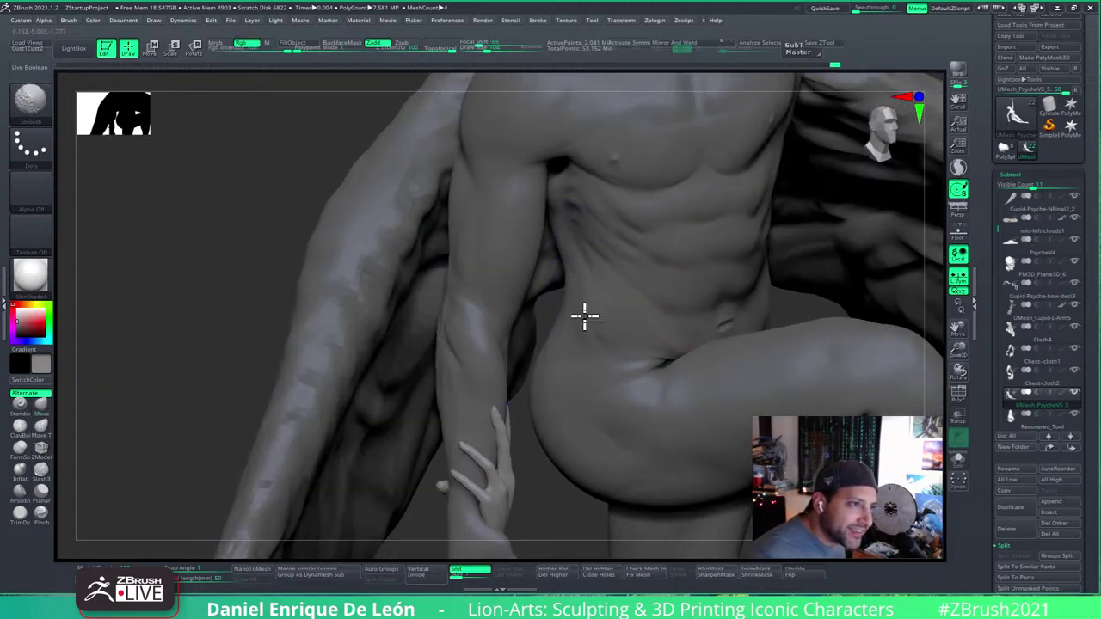
pyautogui.moveTo(602, 300); pyautogui.dragTo(602, 322, button='right')
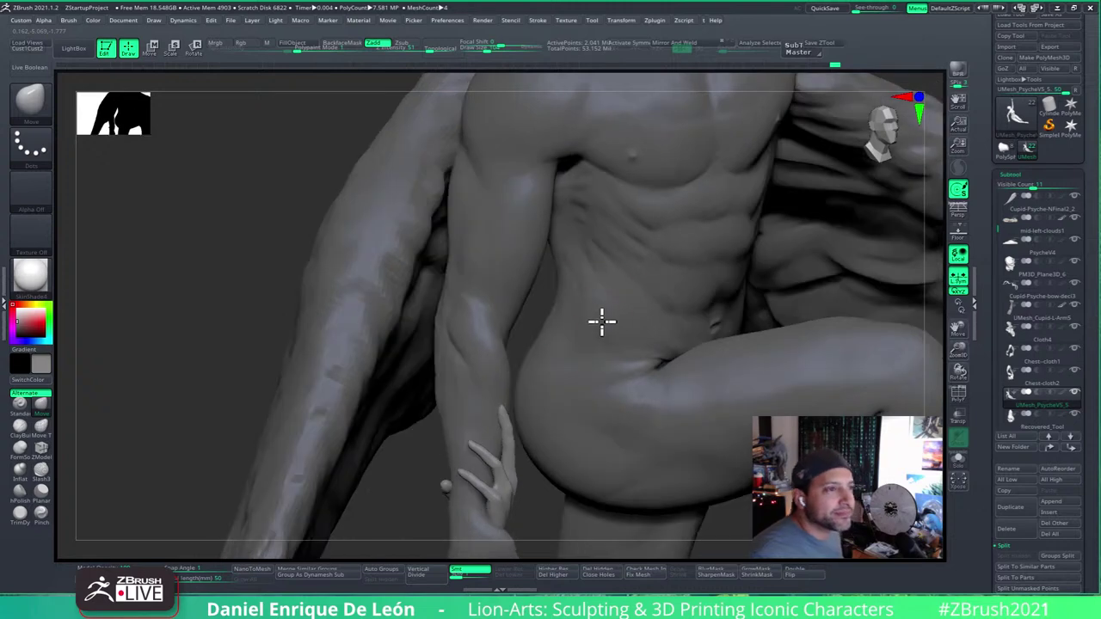
# Step: Make Cupid's body subtool, H_M_Muscular_Base_nickZ1, active with the Move brush and lower it by two subdivision levels
pyautogui.keyDown('alt'); pyautogui.click(605, 330); pyautogui.keyUp('alt')
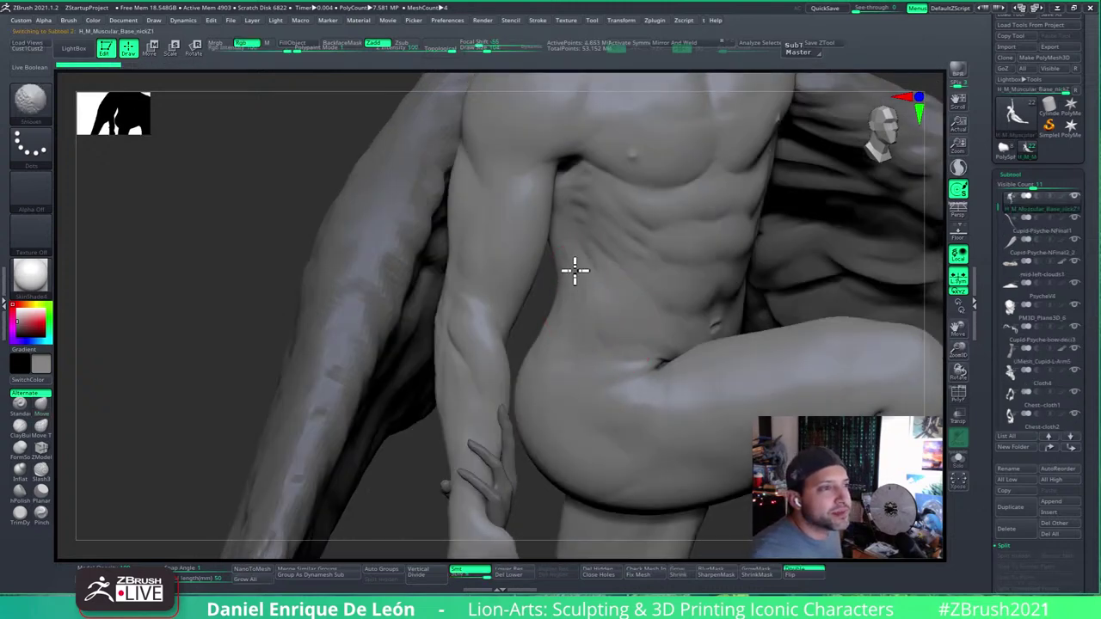
pyautogui.press('b')
pyautogui.press('m')
pyautogui.press('v')
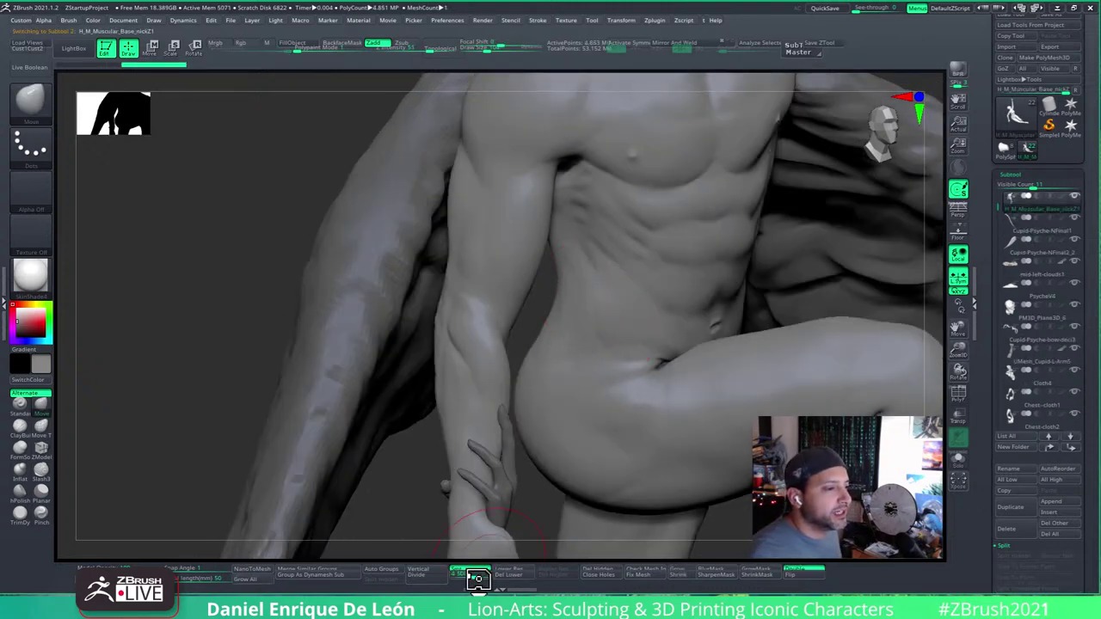
pyautogui.hotkey('shift', 'd')
pyautogui.hotkey('shift', 'd')
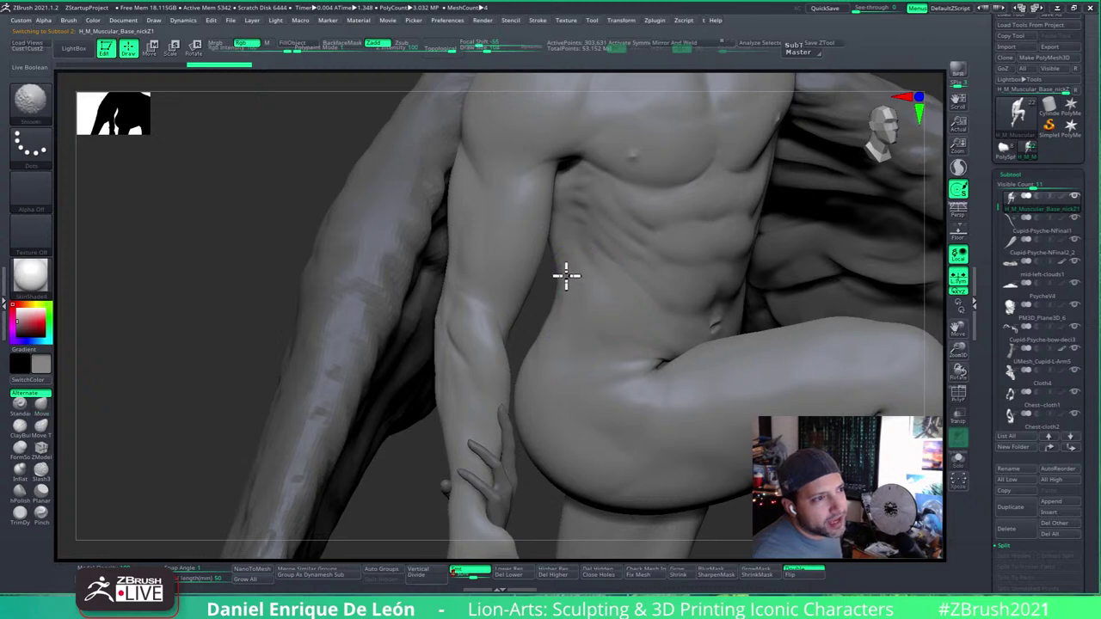
# Step: Turn off Rgb for the Smooth brush, lower its Z Intensity to 46, and smooth the side of Cupid's waist
pyautogui.keyDown('shift'); pyautogui.click(249, 43); pyautogui.keyUp('shift')
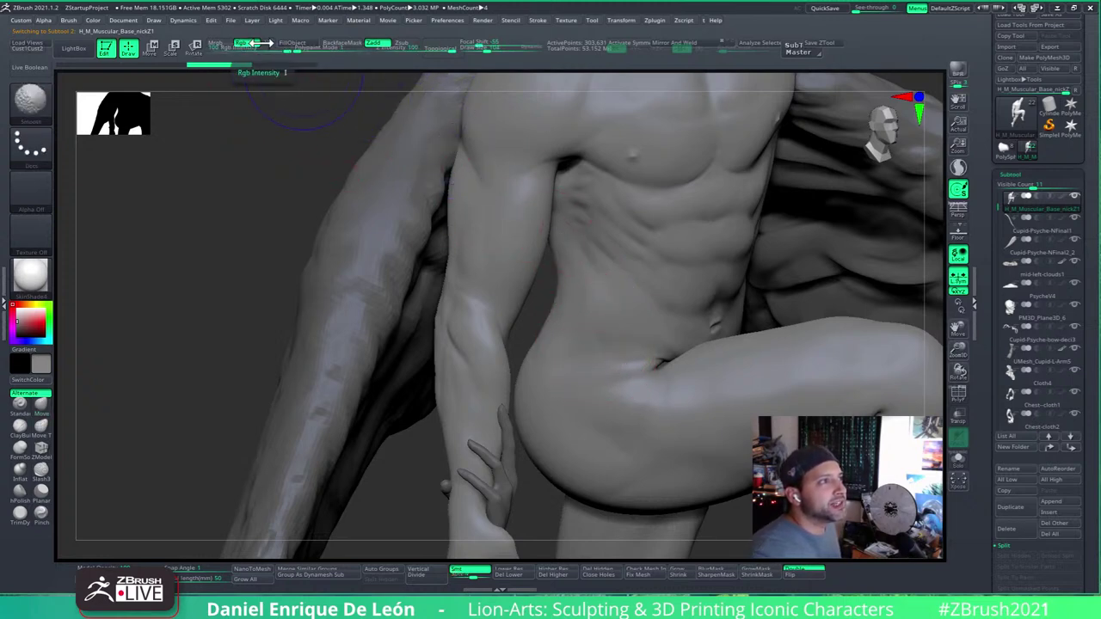
pyautogui.click(249, 43)
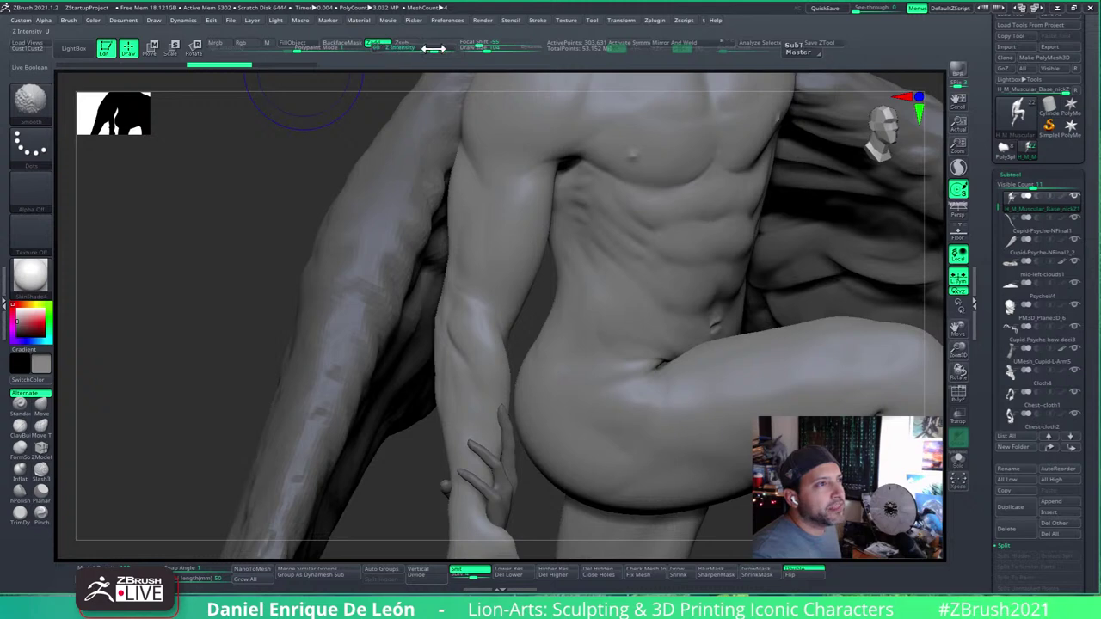
pyautogui.keyDown('shift'); pyautogui.moveTo(433, 48); pyautogui.dragTo(425, 49); pyautogui.keyUp('shift')
pyautogui.keyDown('shift'); pyautogui.moveTo(571, 297); pyautogui.dragTo(575, 333); pyautogui.keyUp('shift')
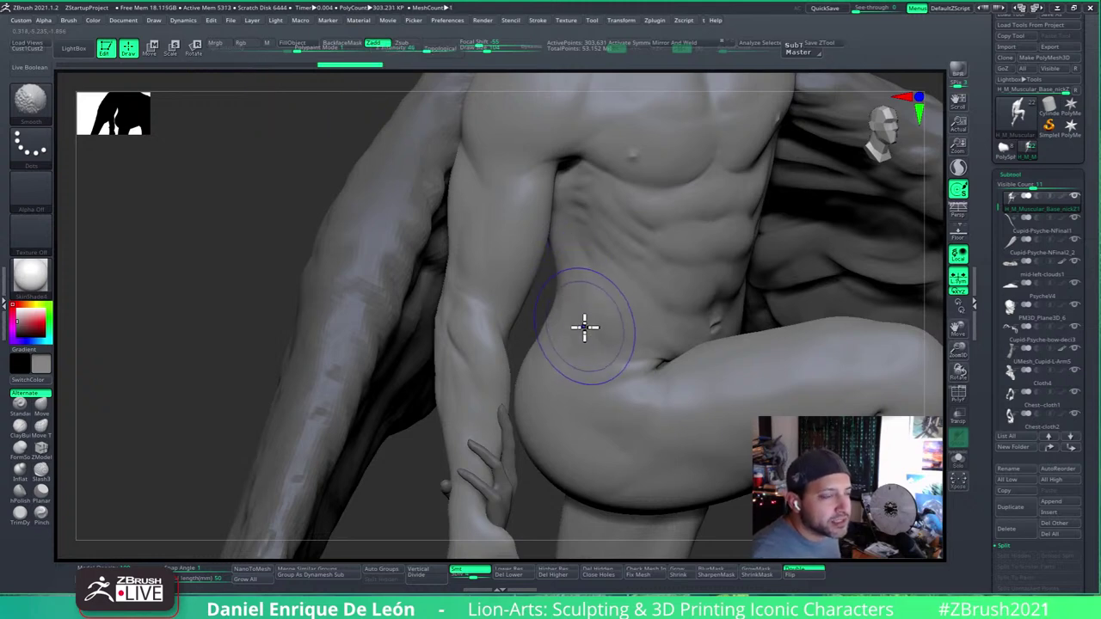
# Step: Refine Cupid's waist and hip, and smooth his upper arm down to the elbow
pyautogui.moveTo(612, 339); pyautogui.dragTo(621, 361, button='right')
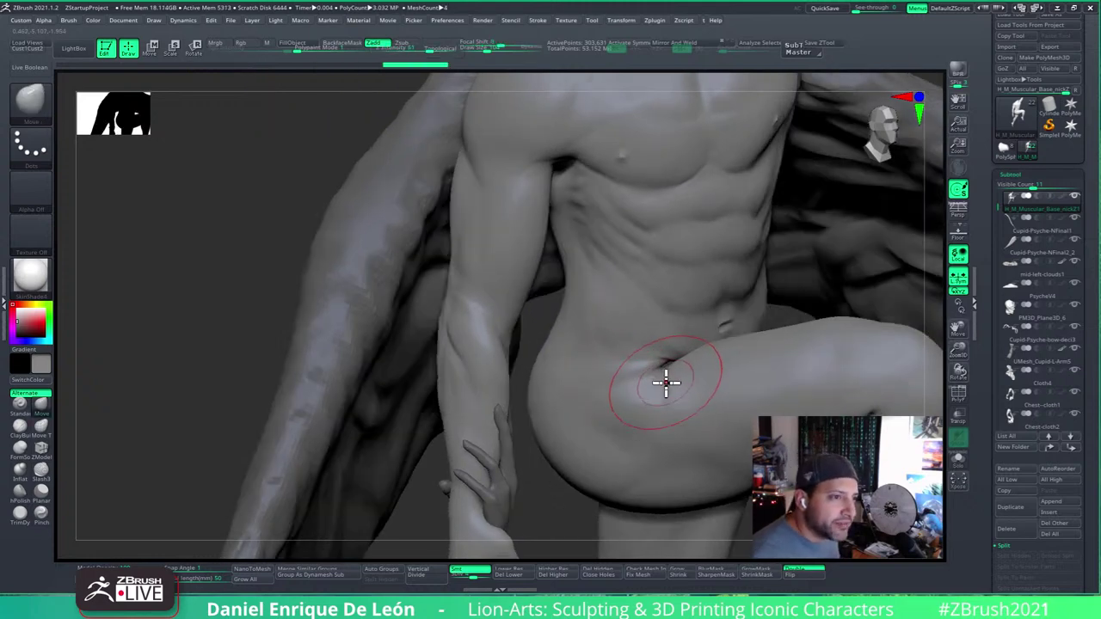
pyautogui.moveTo(575, 282)
pyautogui.mouseDown(button='right')
pyautogui.moveTo(551, 275)
pyautogui.moveTo(523, 167)
pyautogui.mouseUp(button='right')
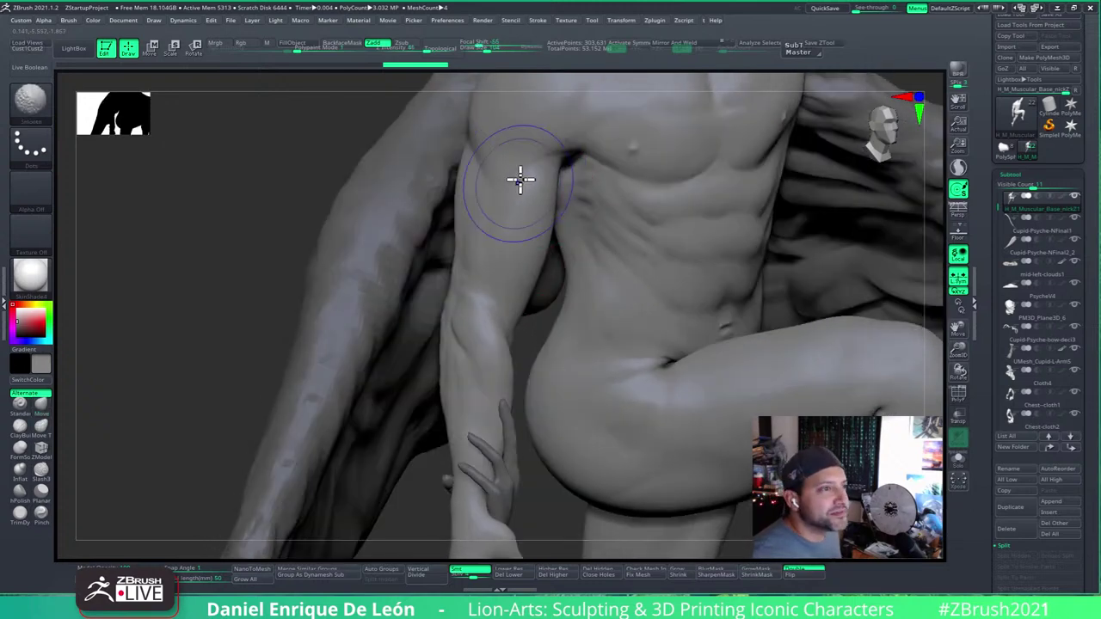
pyautogui.keyDown('shift'); pyautogui.moveTo(520, 180); pyautogui.dragTo(484, 278); pyautogui.keyUp('shift')
pyautogui.keyDown('alt'); pyautogui.moveTo(650, 342); pyautogui.dragTo(673, 261, button='right'); pyautogui.keyUp('alt')
pyautogui.keyDown('alt'); pyautogui.moveTo(648, 315); pyautogui.dragTo(652, 253, button='right'); pyautogui.keyUp('alt')
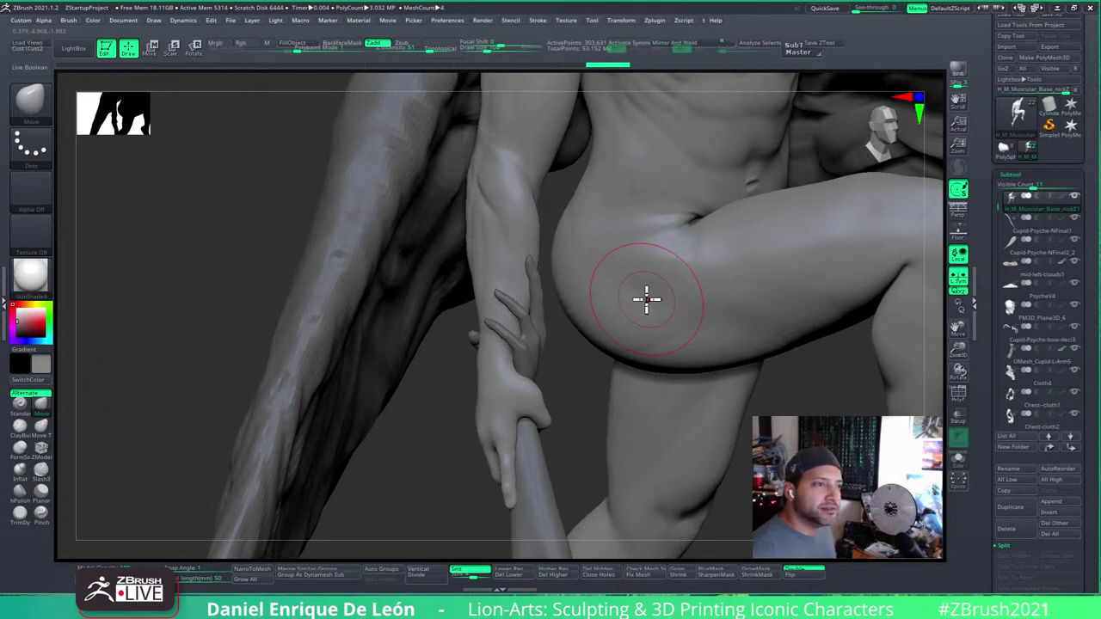
# Step: Make Psyche's body the active subtool in place of Cupid's body
pyautogui.moveTo(530, 467); pyautogui.dragTo(533, 378, button='right')
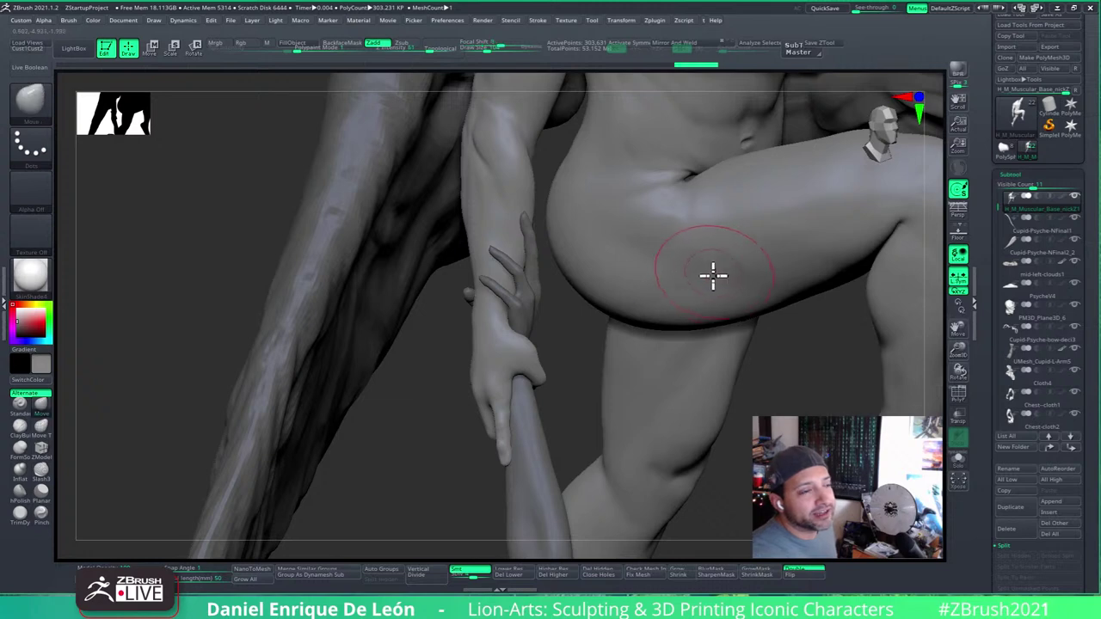
pyautogui.moveTo(746, 250); pyautogui.dragTo(743, 262, button='right')
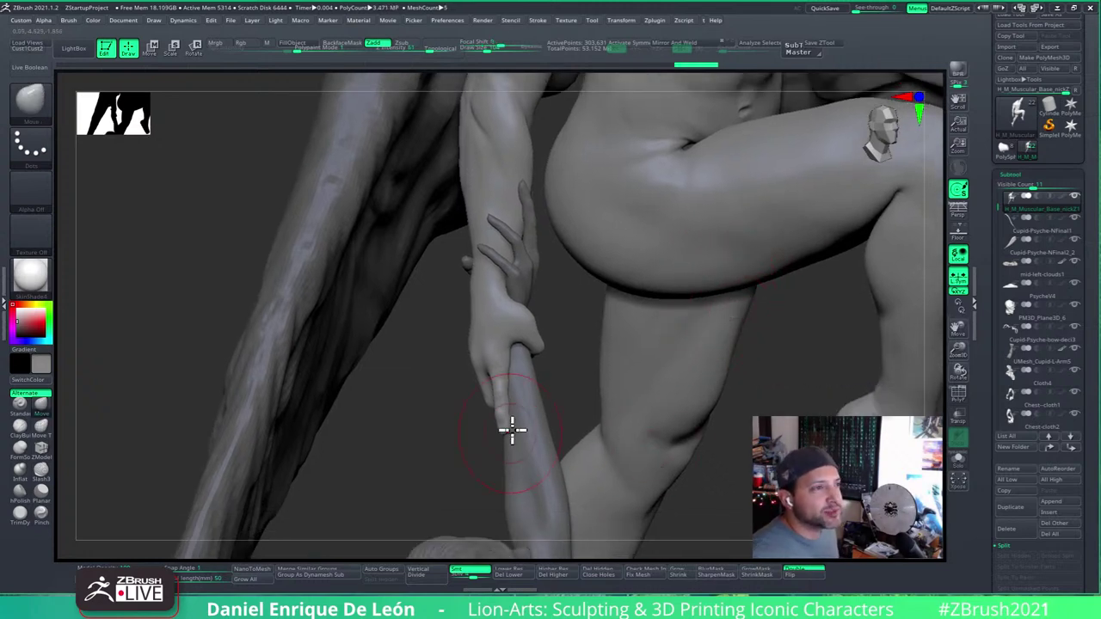
pyautogui.moveTo(533, 386)
pyautogui.keyDown('alt'); pyautogui.mouseDown(button='right')
pyautogui.moveTo(582, 312)
pyautogui.moveTo(560, 319)
pyautogui.moveTo(585, 312)
pyautogui.moveTo(524, 312)
pyautogui.moveTo(594, 413)
pyautogui.moveTo(629, 246)
pyautogui.mouseUp(button='right'); pyautogui.keyUp('alt')
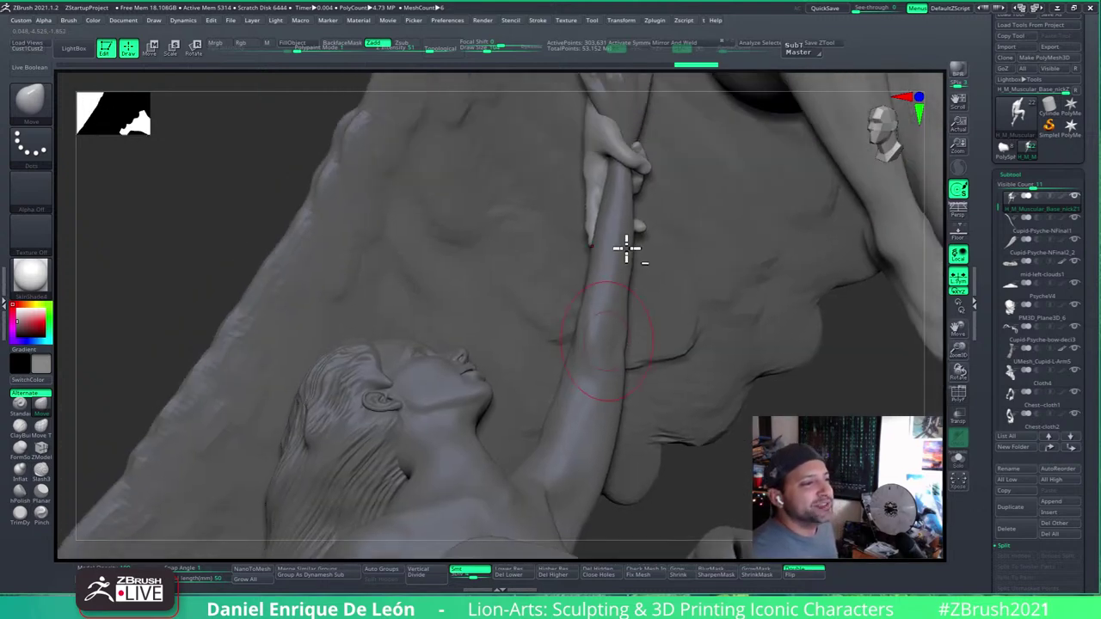
pyautogui.moveTo(611, 295)
pyautogui.mouseDown(button='right')
pyautogui.moveTo(612, 315)
pyautogui.moveTo(516, 386)
pyautogui.mouseUp(button='right')
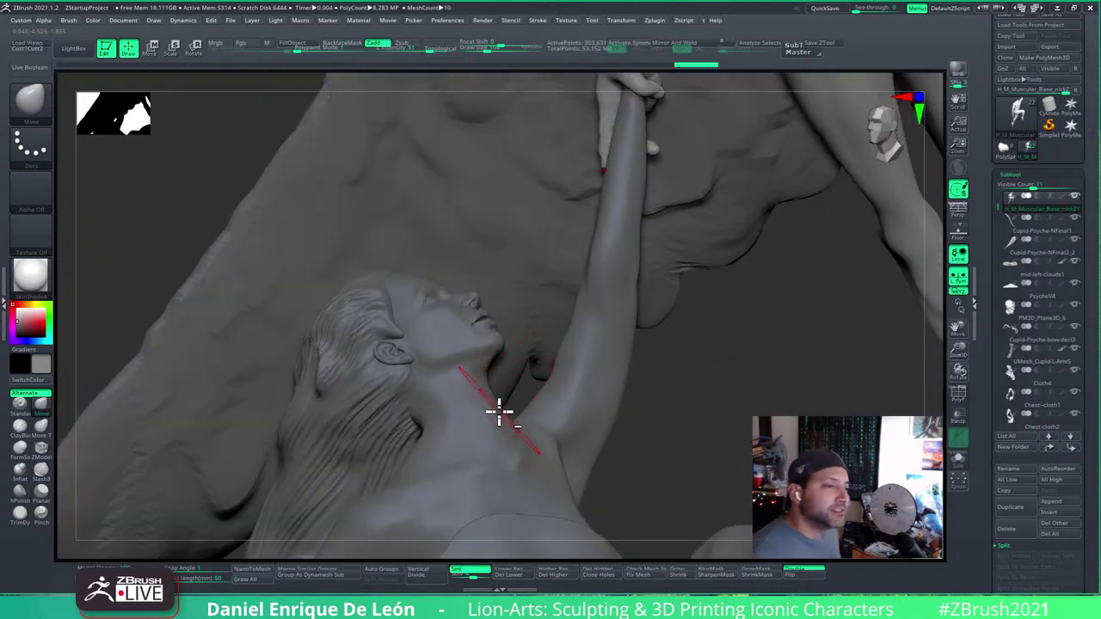
pyautogui.keyDown('alt'); pyautogui.click(499, 422); pyautogui.keyUp('alt')
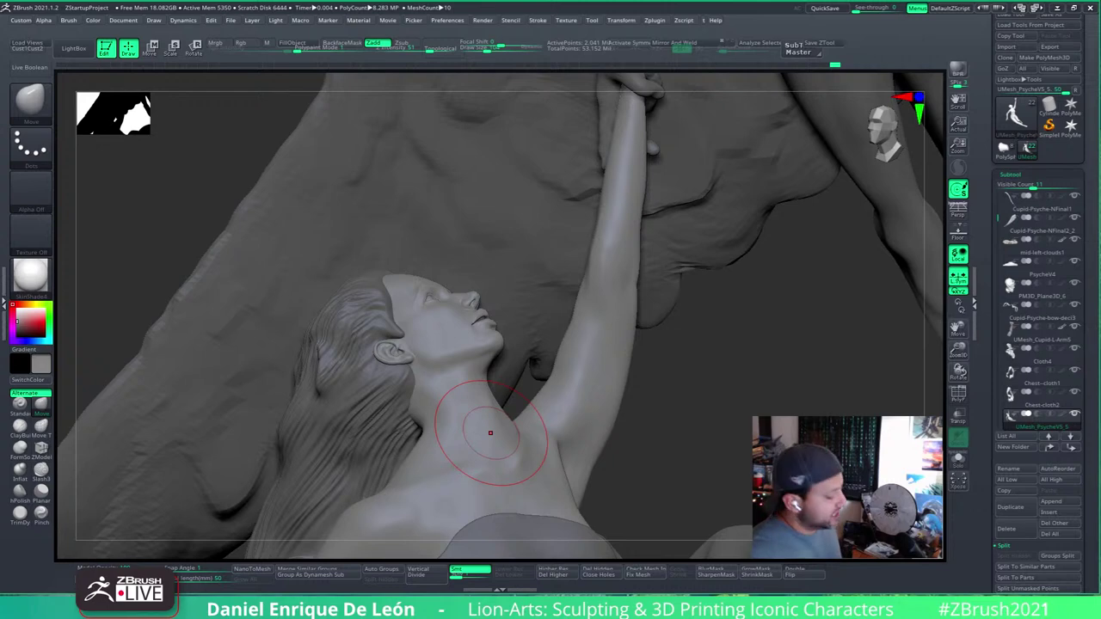
# Step: Examine Psyche's raised arm, shoulders, chest and draped torso from several angles
pyautogui.moveTo(725, 327); pyautogui.dragTo(718, 339)
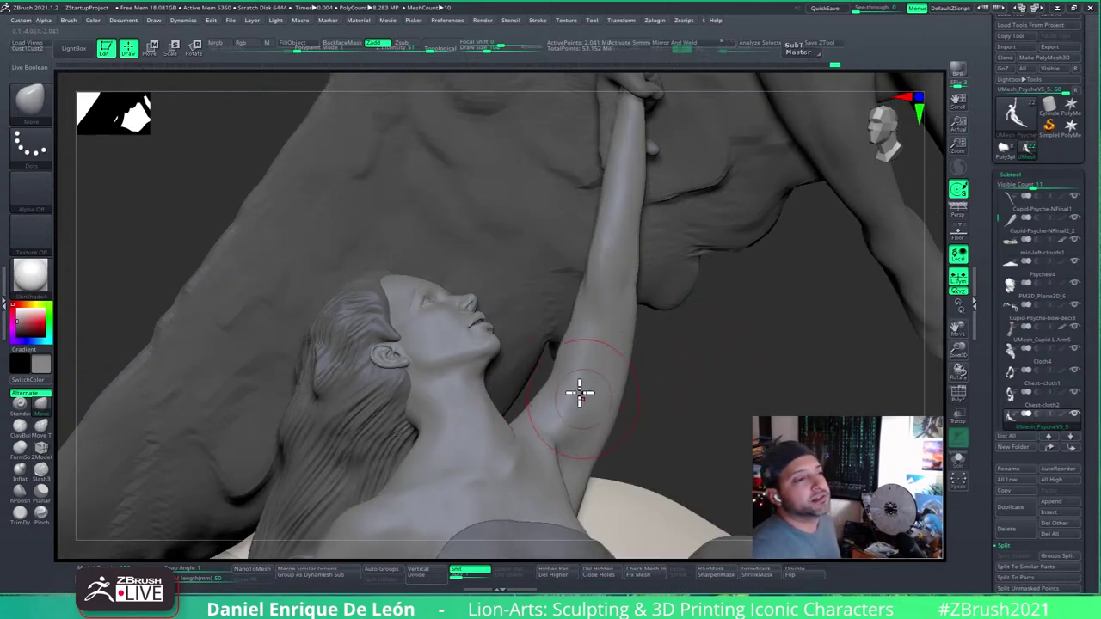
pyautogui.moveTo(558, 400); pyautogui.dragTo(562, 425, button='right')
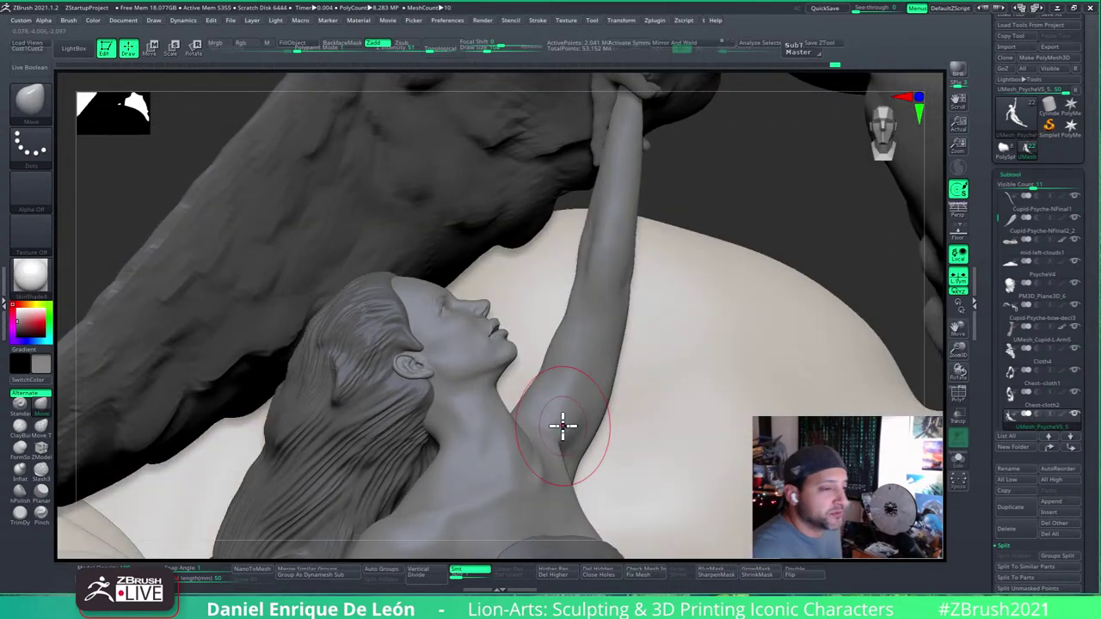
pyautogui.keyDown('alt'); pyautogui.moveTo(586, 354); pyautogui.dragTo(621, 265, button='right'); pyautogui.keyUp('alt')
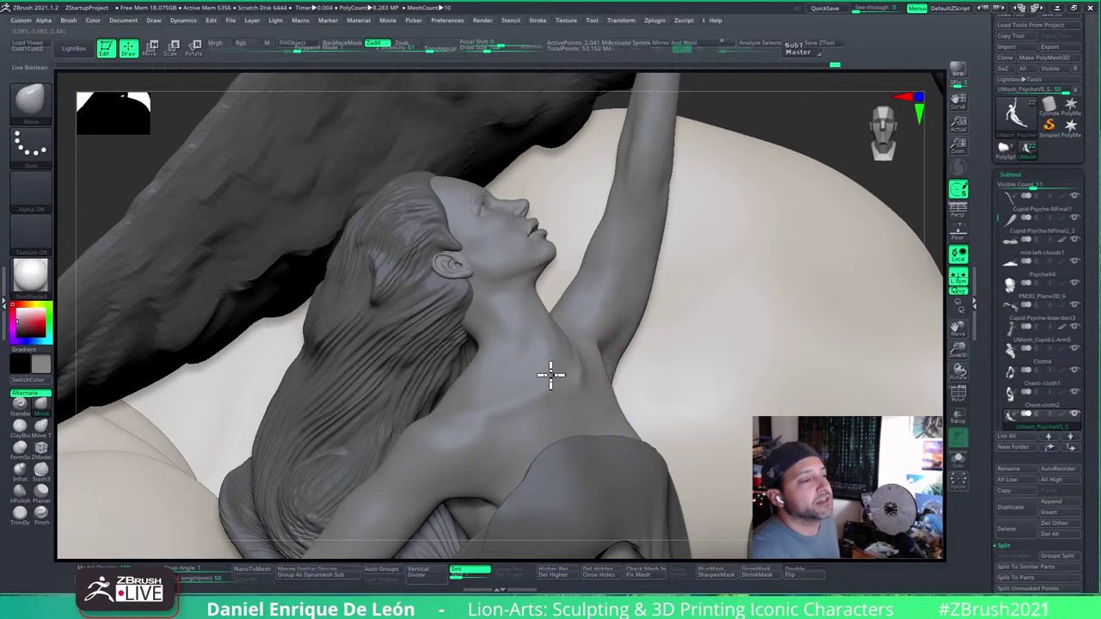
pyautogui.moveTo(551, 375); pyautogui.dragTo(545, 406, button='right')
pyautogui.moveTo(545, 406)
pyautogui.mouseDown()
pyautogui.moveTo(533, 337)
pyautogui.moveTo(499, 386)
pyautogui.moveTo(526, 423)
pyautogui.mouseUp()
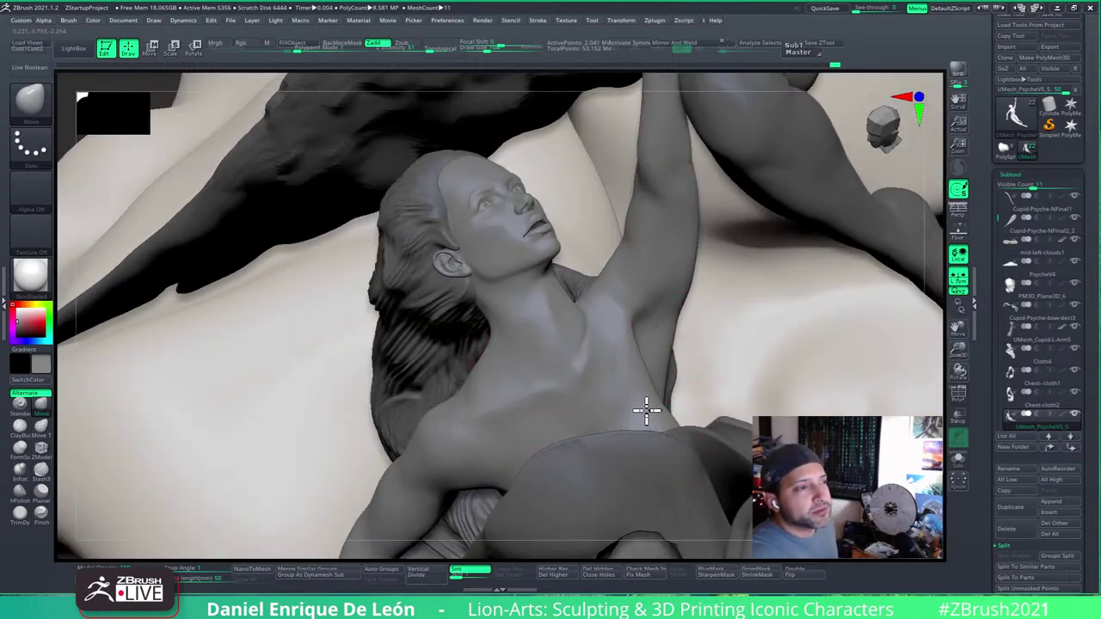
pyautogui.keyDown('alt'); pyautogui.moveTo(647, 419); pyautogui.dragTo(638, 423, button='right'); pyautogui.keyUp('alt')
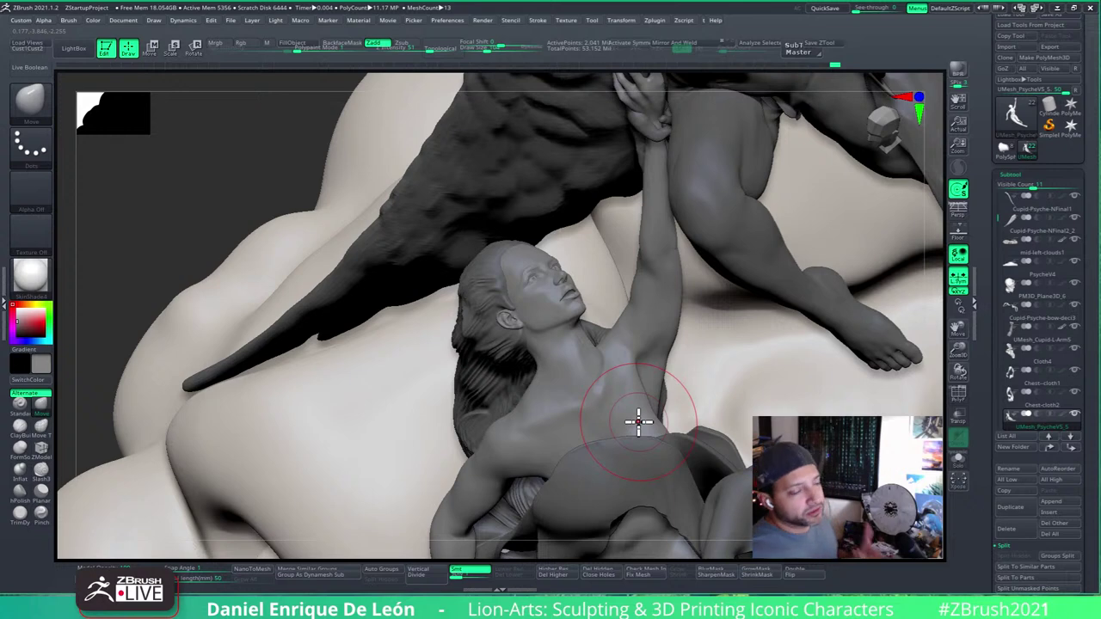
pyautogui.moveTo(684, 477)
pyautogui.mouseDown(button='right')
pyautogui.moveTo(640, 479)
pyautogui.moveTo(594, 358)
pyautogui.moveTo(567, 359)
pyautogui.moveTo(550, 334)
pyautogui.moveTo(543, 349)
pyautogui.mouseUp(button='right')
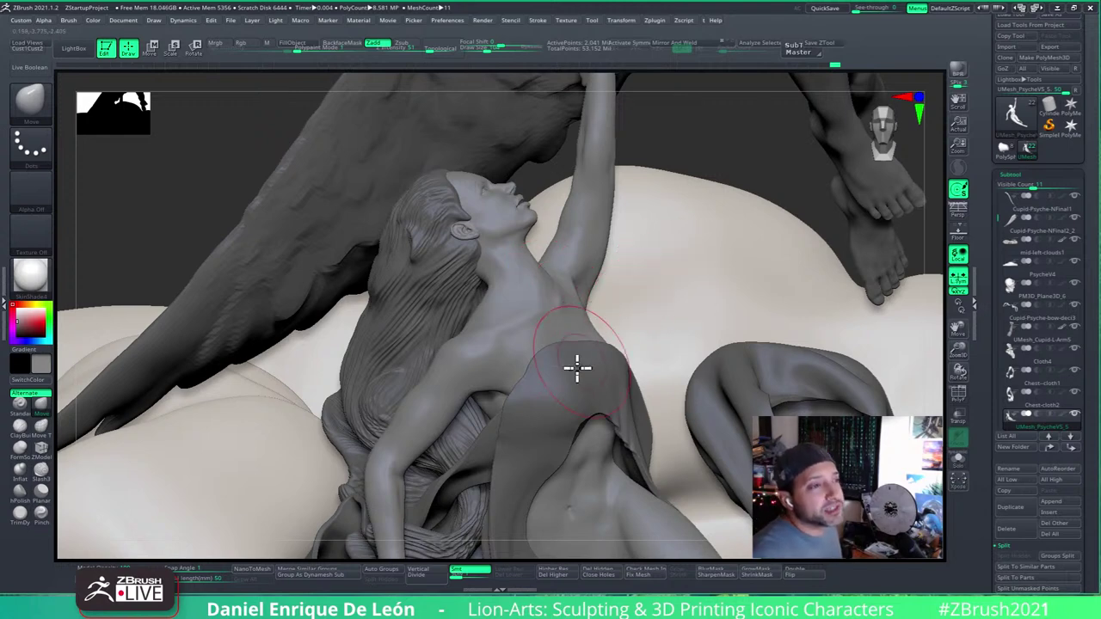
pyautogui.moveTo(570, 386); pyautogui.dragTo(558, 397, button='right')
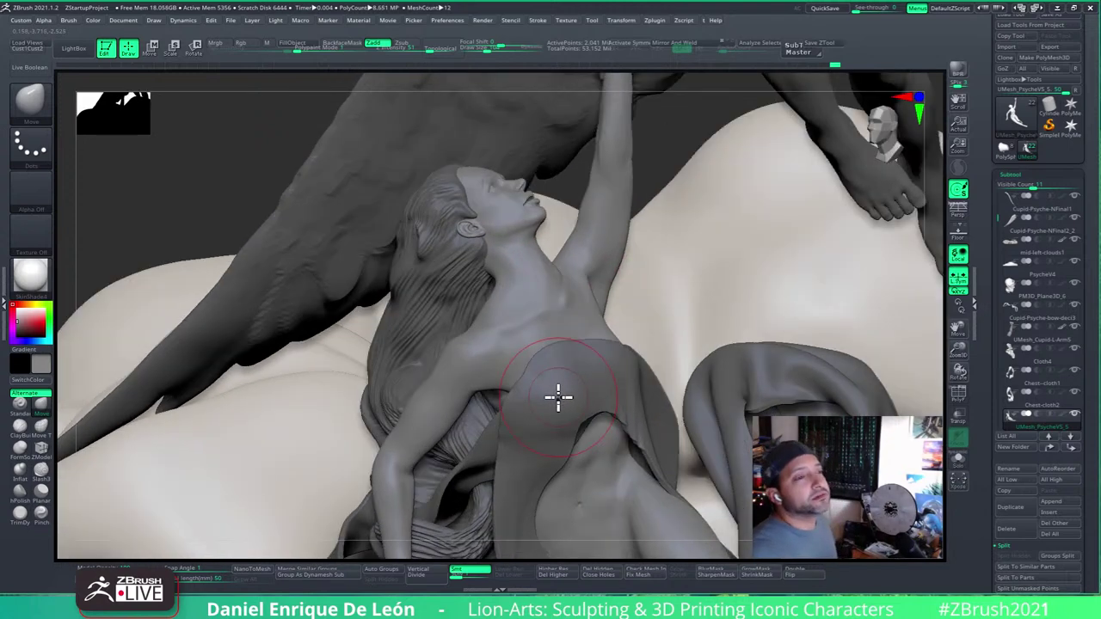
pyautogui.moveTo(568, 310)
pyautogui.mouseDown(button='right')
pyautogui.moveTo(557, 319)
pyautogui.moveTo(527, 289)
pyautogui.moveTo(523, 297)
pyautogui.moveTo(570, 258)
pyautogui.mouseUp(button='right')
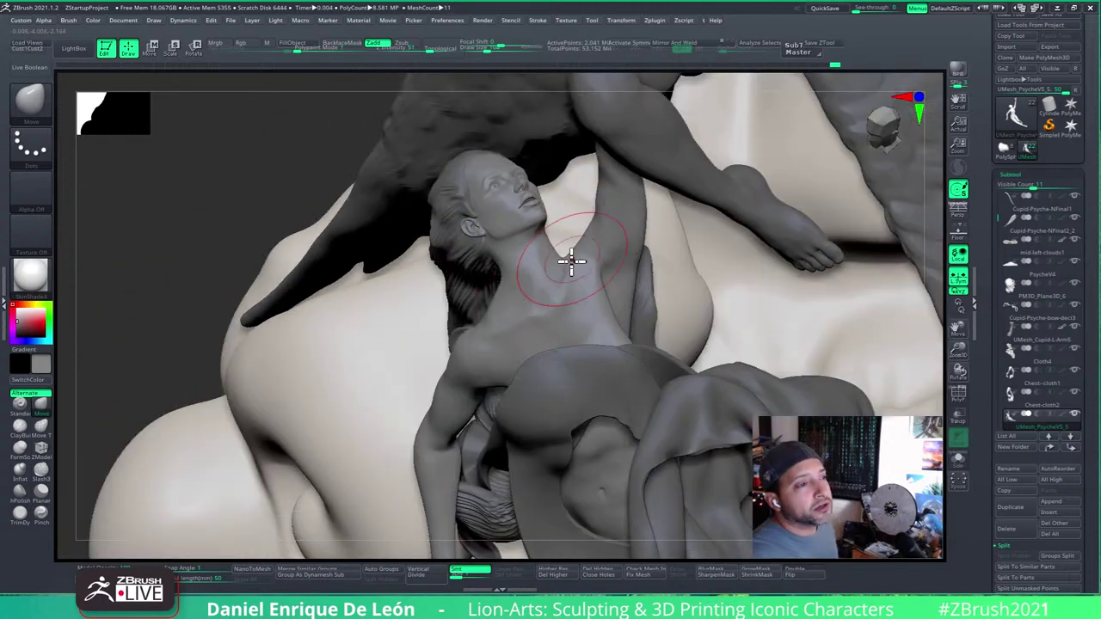
# Step: Inspect the base of Psyche's neck, her collarbones and the transition into the raised shoulder up close
pyautogui.keyDown('ctrl'); pyautogui.moveTo(519, 339); pyautogui.dragTo(511, 369, button='right'); pyautogui.keyUp('ctrl')
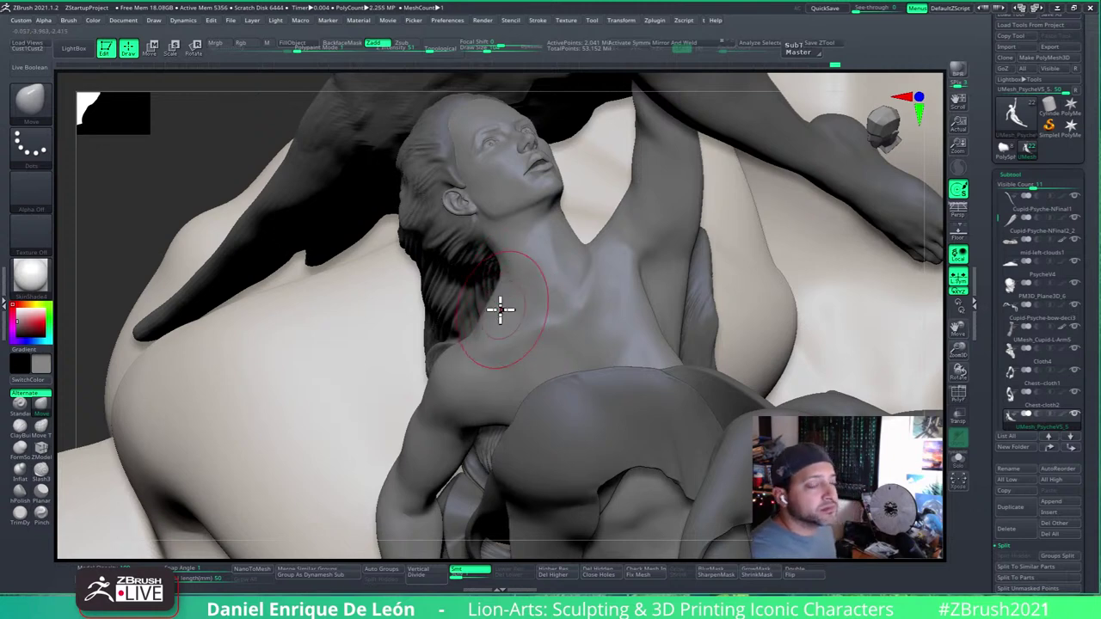
pyautogui.moveTo(499, 310)
pyautogui.mouseDown(button='right')
pyautogui.moveTo(525, 300)
pyautogui.moveTo(521, 315)
pyautogui.moveTo(499, 263)
pyautogui.mouseUp(button='right')
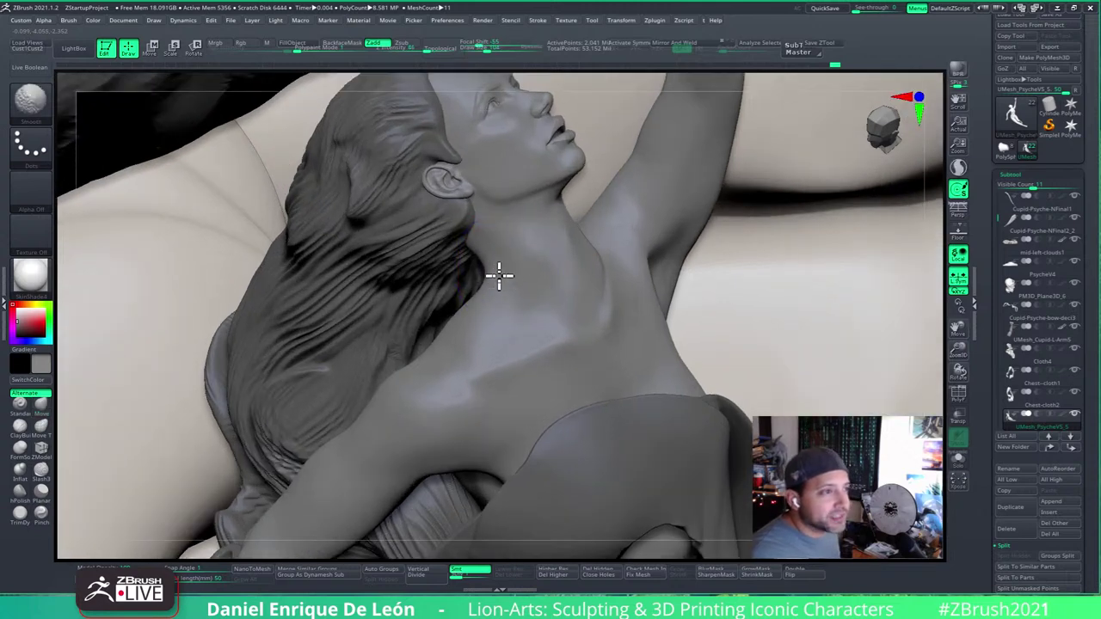
pyautogui.moveTo(509, 317)
pyautogui.mouseDown(button='right')
pyautogui.moveTo(519, 298)
pyautogui.moveTo(499, 282)
pyautogui.mouseUp(button='right')
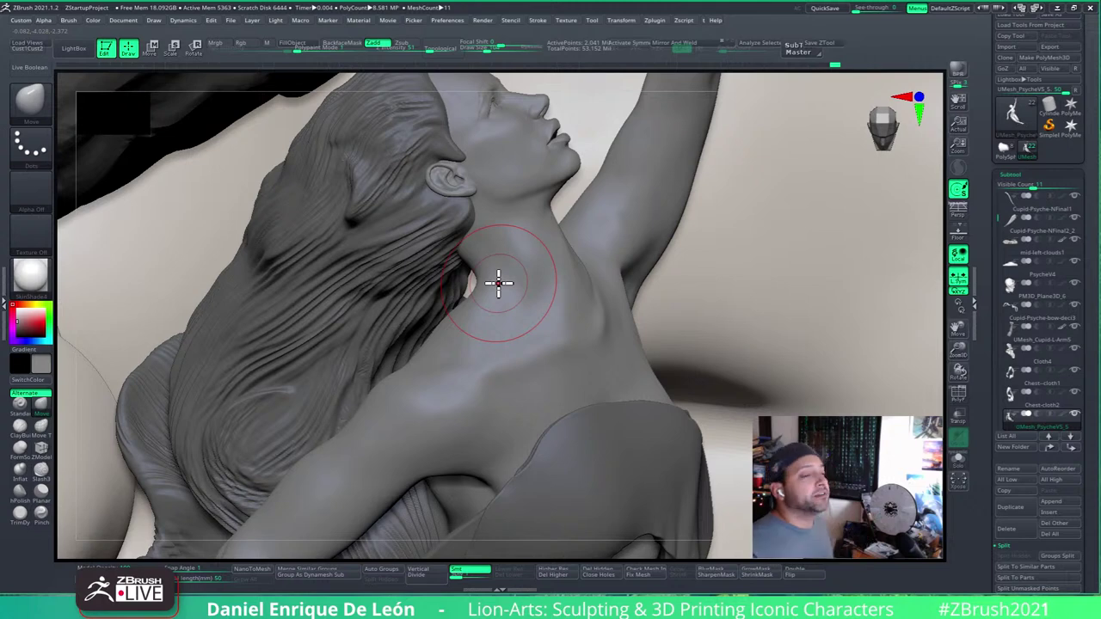
pyautogui.moveTo(536, 324)
pyautogui.mouseDown(button='right')
pyautogui.moveTo(568, 317)
pyautogui.moveTo(538, 319)
pyautogui.moveTo(557, 335)
pyautogui.moveTo(599, 312)
pyautogui.mouseUp(button='right')
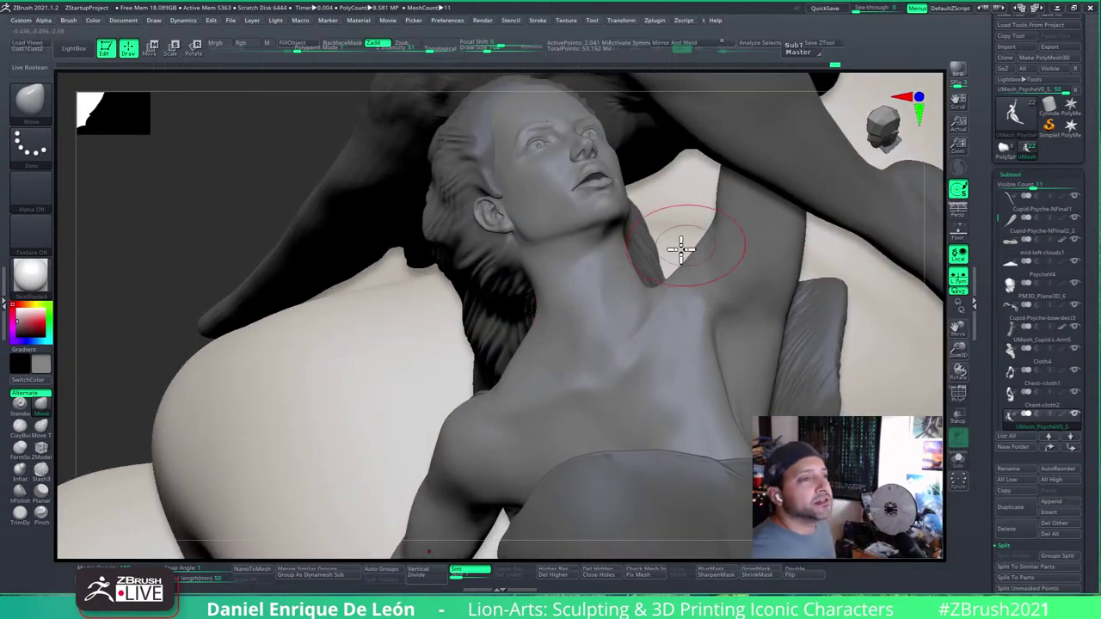
pyautogui.moveTo(680, 246)
pyautogui.mouseDown(button='right')
pyautogui.moveTo(693, 238)
pyautogui.moveTo(685, 242)
pyautogui.mouseUp(button='right')
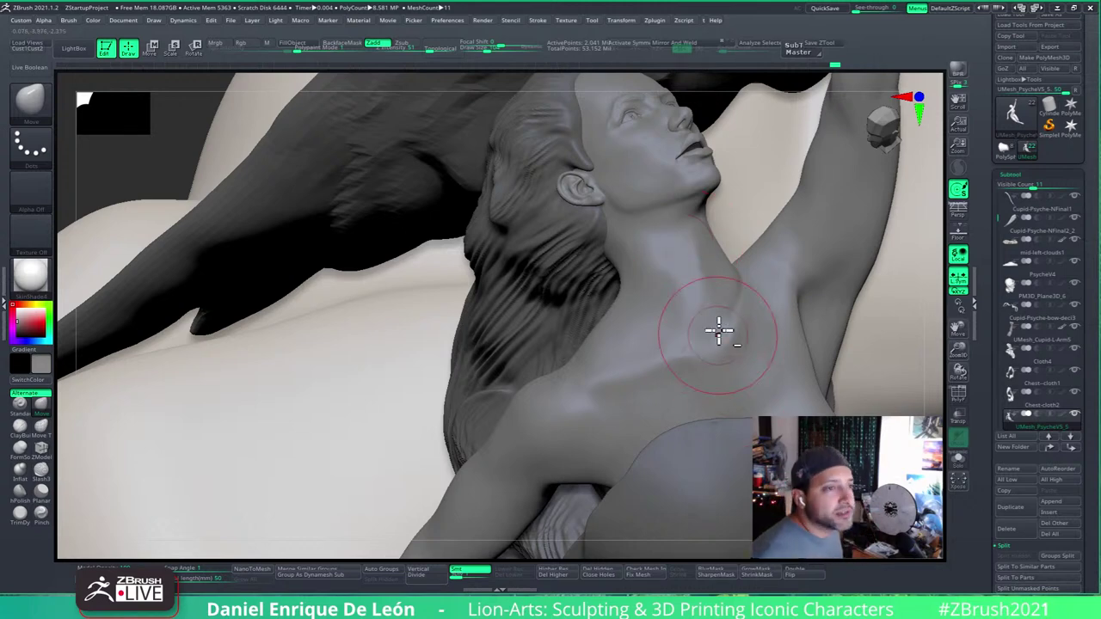
pyautogui.moveTo(717, 327)
pyautogui.mouseDown(button='right')
pyautogui.moveTo(637, 425)
pyautogui.moveTo(682, 386)
pyautogui.moveTo(656, 410)
pyautogui.moveTo(671, 352)
pyautogui.mouseUp(button='right')
pyautogui.press('shift')
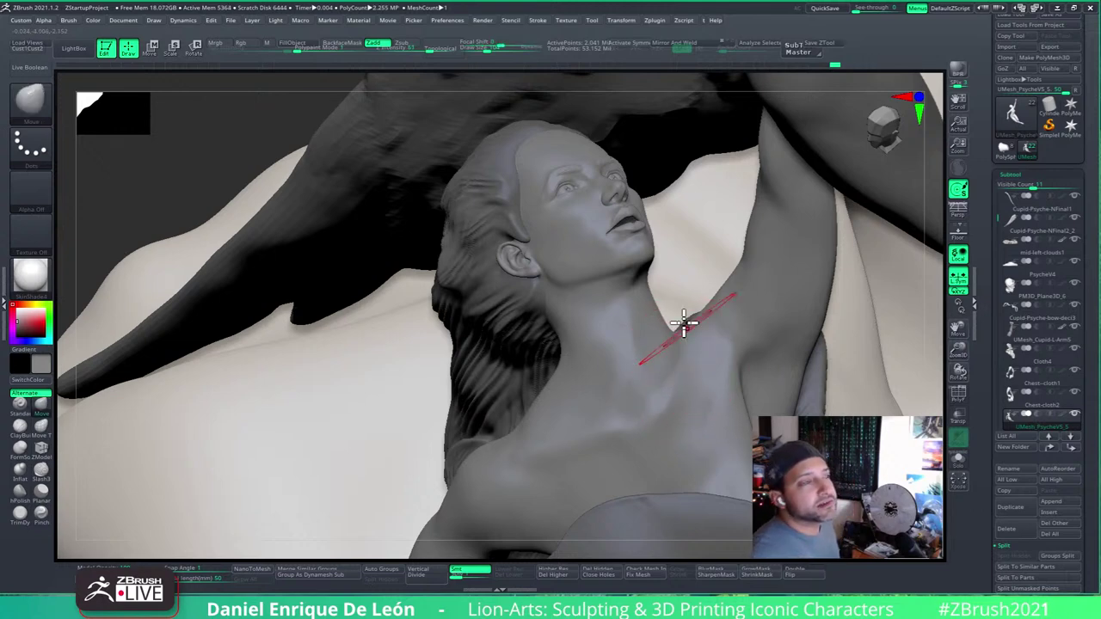
# Step: Switch to the Standard brush, adjust its draw size, and sculpt Psyche's collarbone area beside the raised arm
pyautogui.click(19, 403)
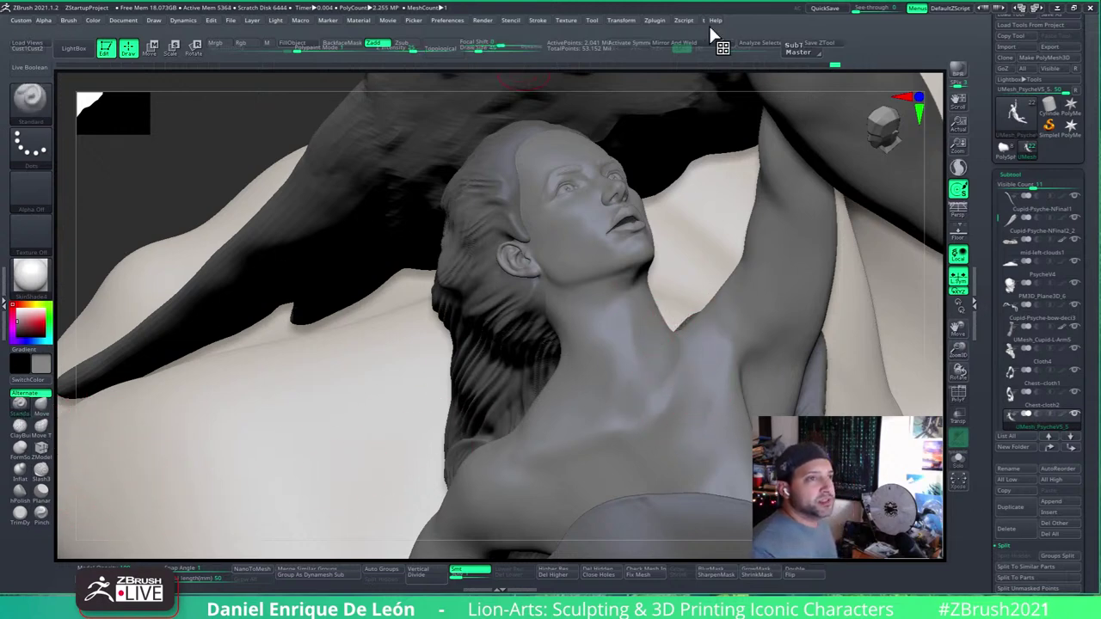
pyautogui.click(478, 49)
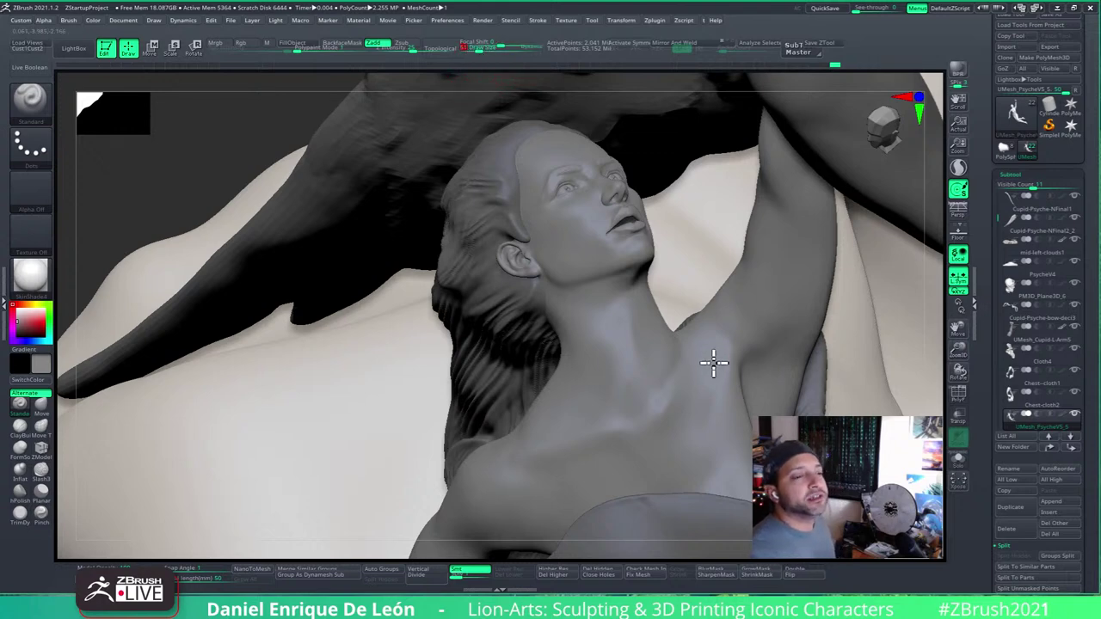
pyautogui.moveTo(712, 362); pyautogui.dragTo(717, 288, button='right')
pyautogui.moveTo(682, 387); pyautogui.dragTo(702, 366, button='right')
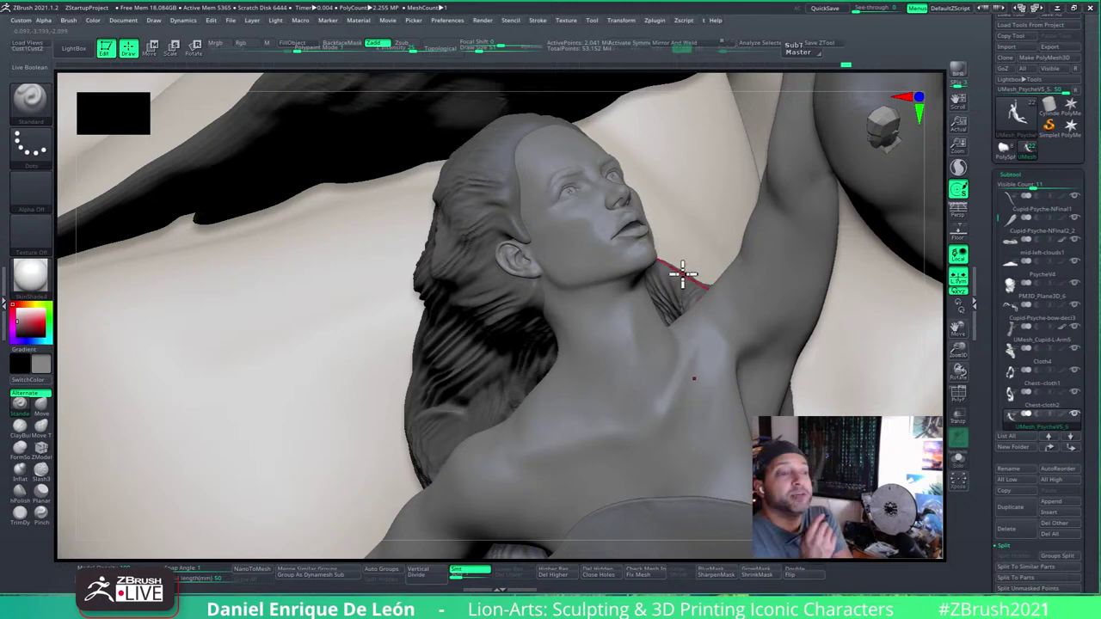
pyautogui.moveTo(668, 363); pyautogui.dragTo(727, 331, button='right')
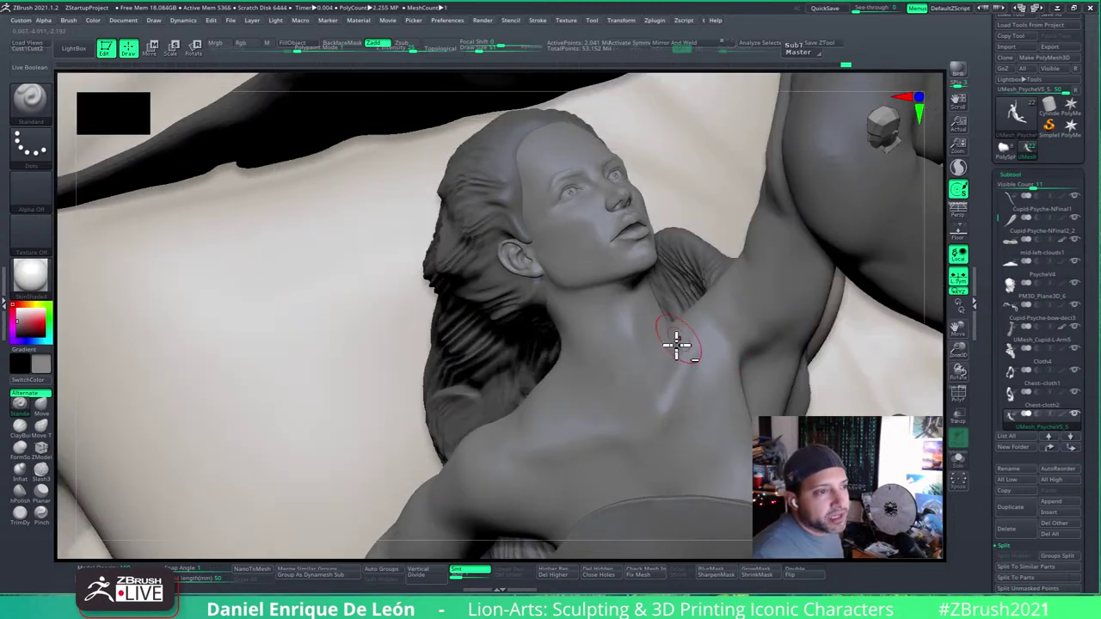
# Step: Refine and smooth the front of Psyche's neck down to the hollow between the collarbones
pyautogui.press('shift')
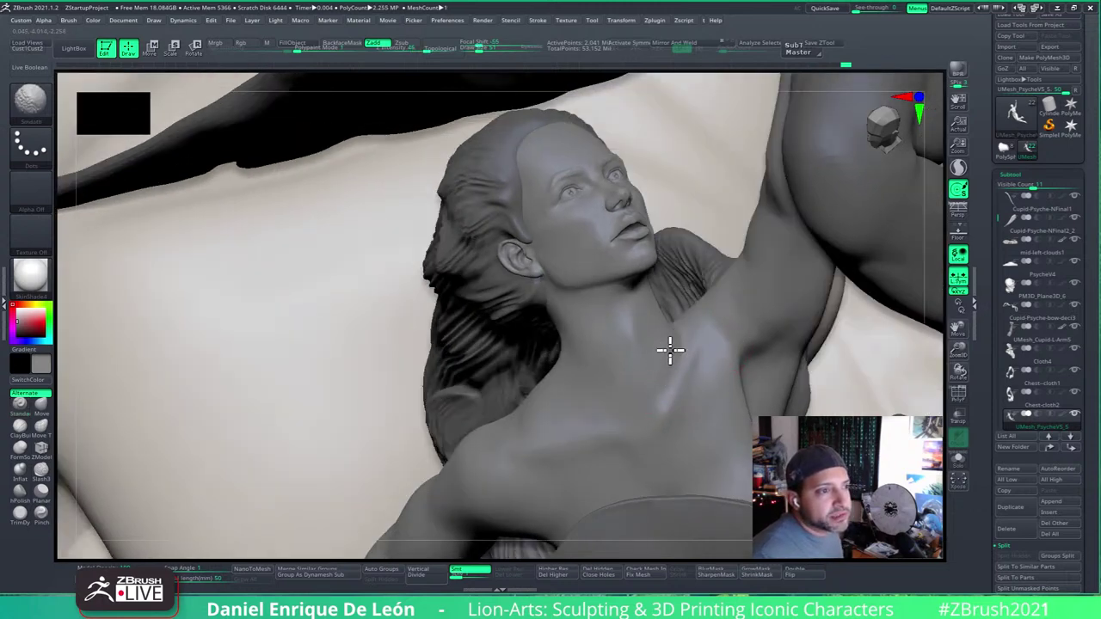
pyautogui.moveTo(668, 344)
pyautogui.mouseDown(button='right')
pyautogui.moveTo(654, 325)
pyautogui.moveTo(646, 344)
pyautogui.moveTo(662, 323)
pyautogui.mouseUp(button='right')
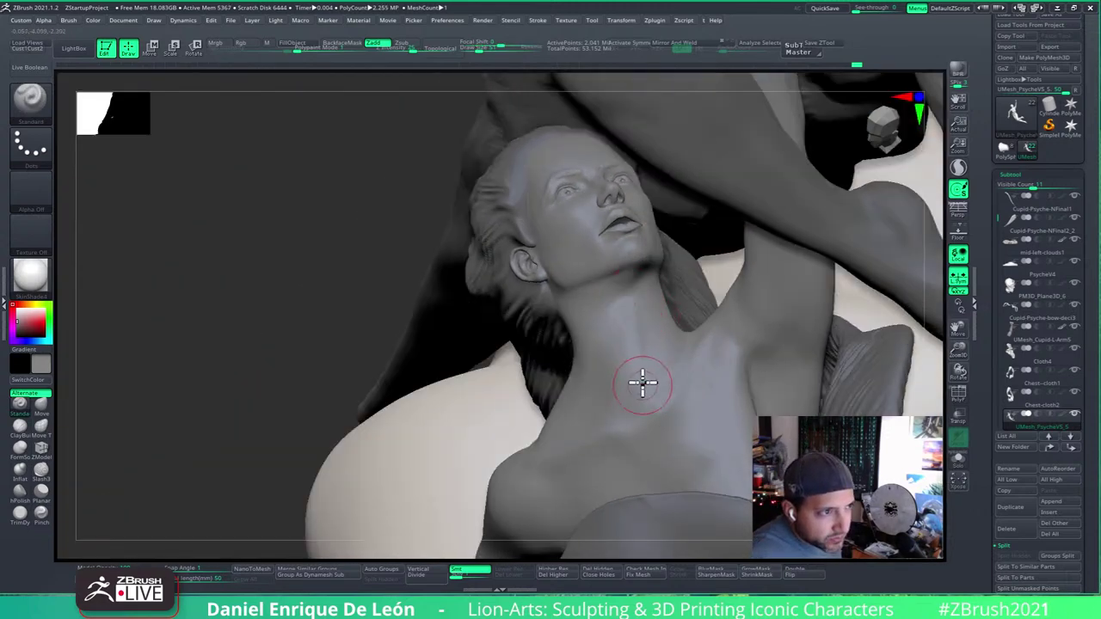
pyautogui.moveTo(659, 386); pyautogui.dragTo(645, 353, button='right')
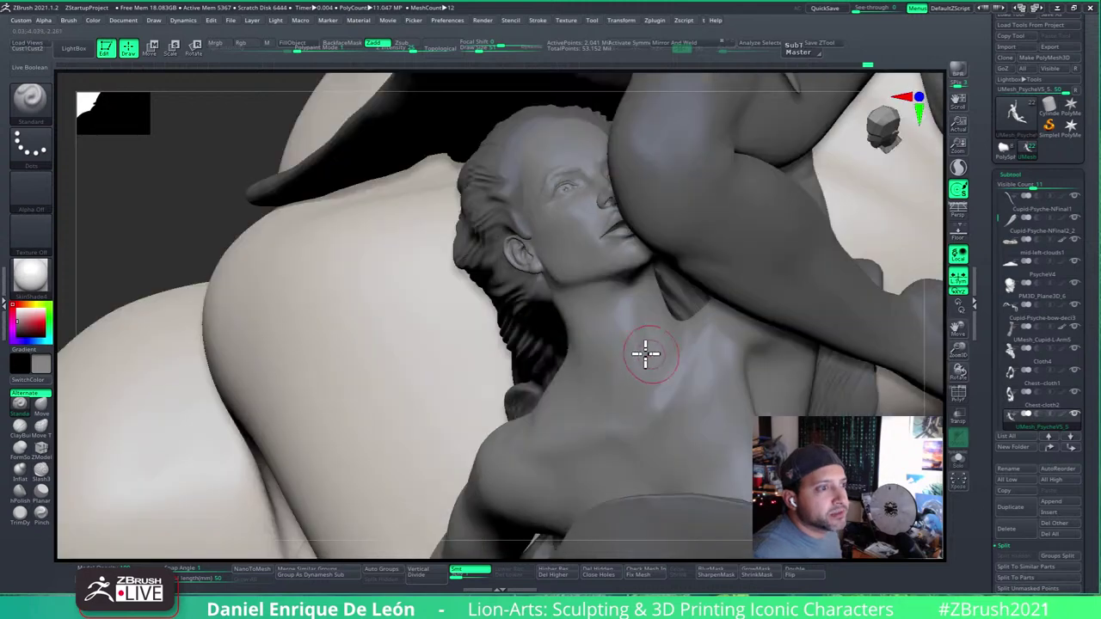
pyautogui.moveTo(628, 322)
pyautogui.keyDown('shift'); pyautogui.mouseDown()
pyautogui.moveTo(645, 368)
pyautogui.moveTo(645, 340)
pyautogui.moveTo(645, 352)
pyautogui.mouseUp(); pyautogui.keyUp('shift')
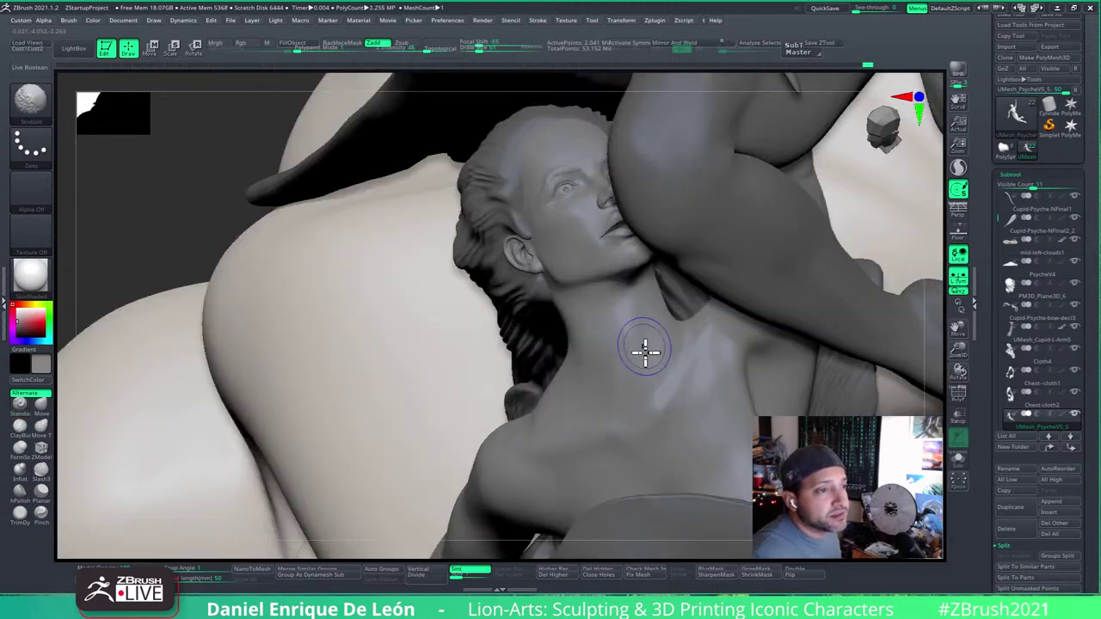
# Step: Check Psyche's neck, jawline, collarbones and shoulders from the front, the side and below
pyautogui.moveTo(663, 344)
pyautogui.mouseDown(button='right')
pyautogui.moveTo(668, 361)
pyautogui.moveTo(674, 344)
pyautogui.moveTo(701, 370)
pyautogui.moveTo(621, 358)
pyautogui.moveTo(568, 407)
pyautogui.mouseUp(button='right')
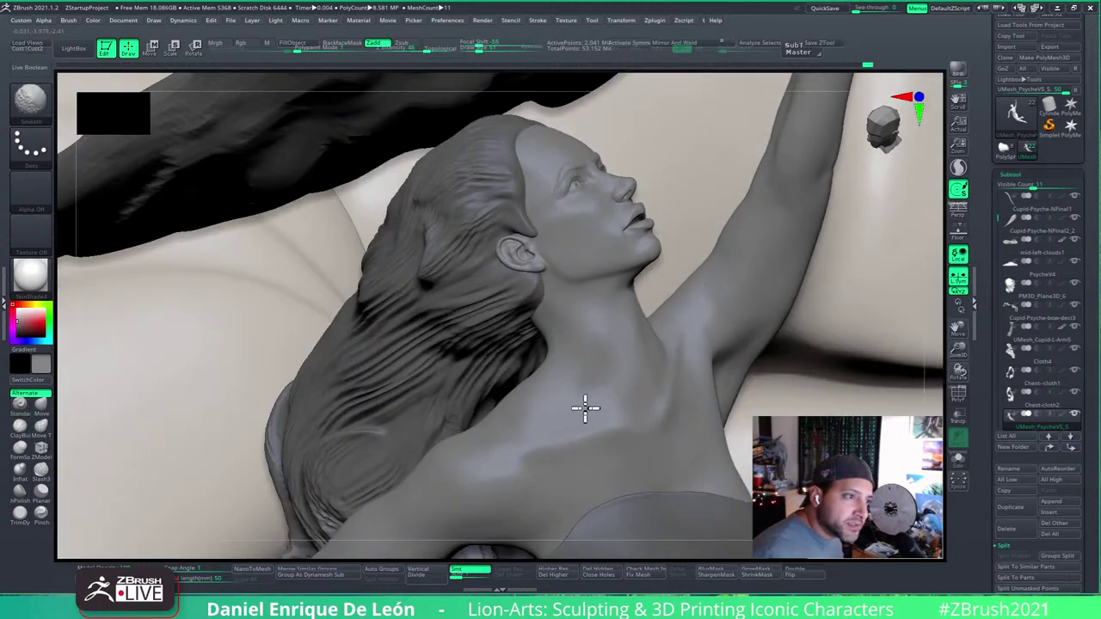
pyautogui.moveTo(599, 384)
pyautogui.mouseDown(button='right')
pyautogui.moveTo(593, 359)
pyautogui.moveTo(565, 349)
pyautogui.mouseUp(button='right')
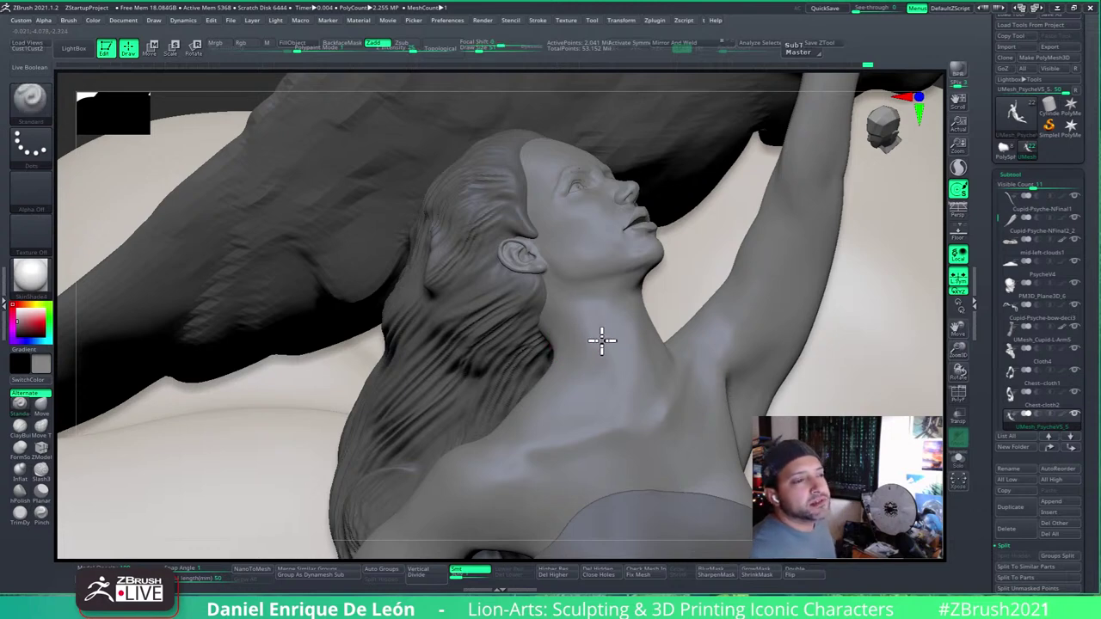
pyautogui.moveTo(599, 338); pyautogui.dragTo(595, 344, button='right')
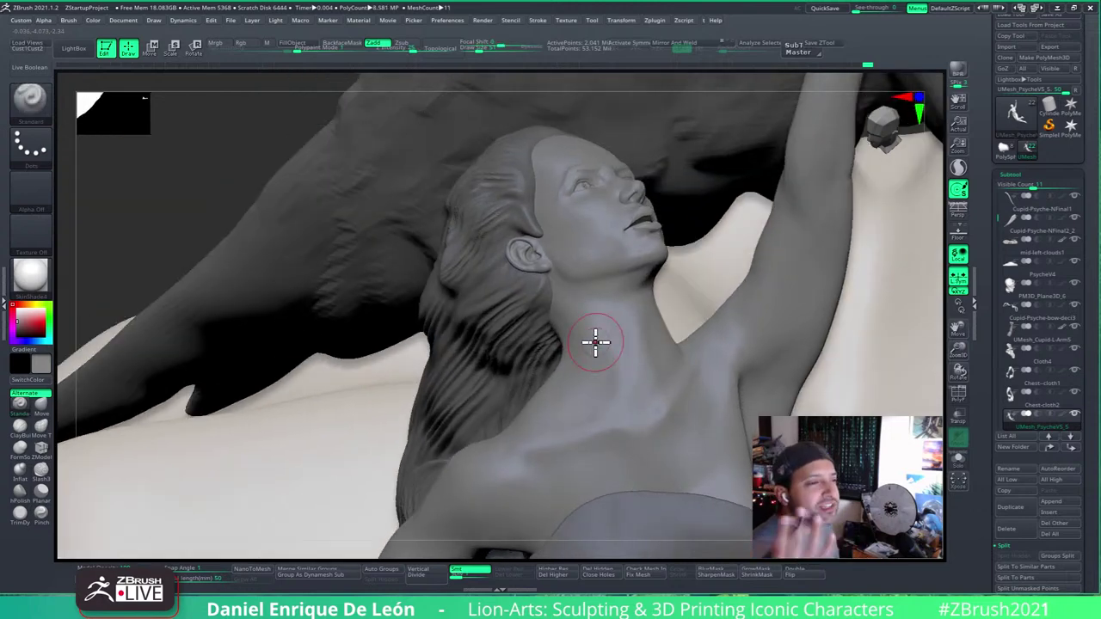
pyautogui.moveTo(662, 338); pyautogui.dragTo(646, 352, button='right')
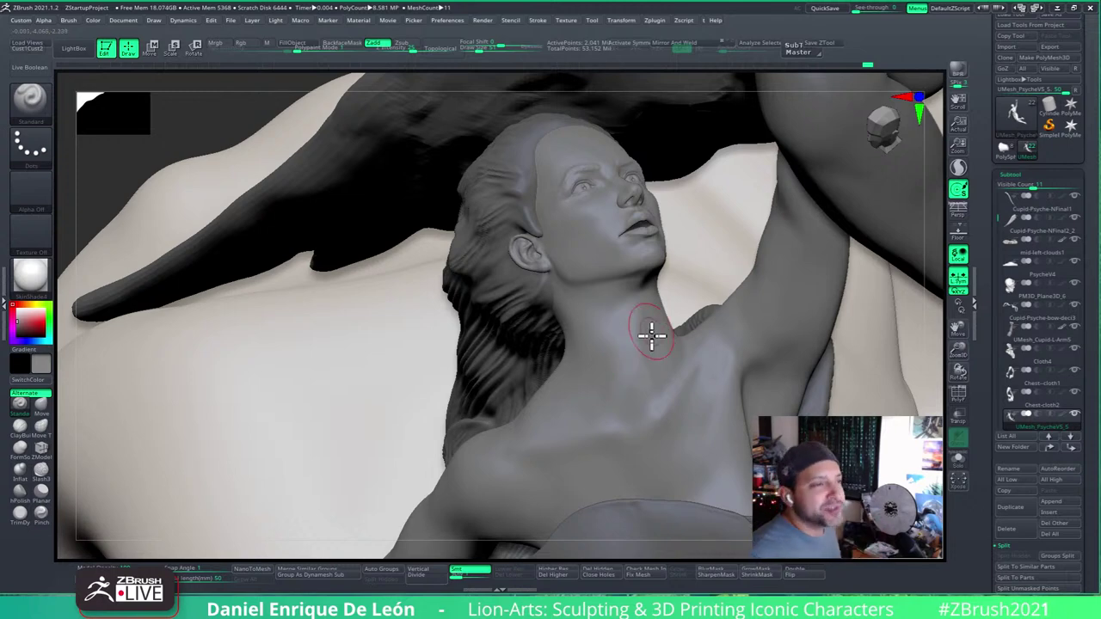
pyautogui.moveTo(654, 341); pyautogui.dragTo(657, 344, button='right')
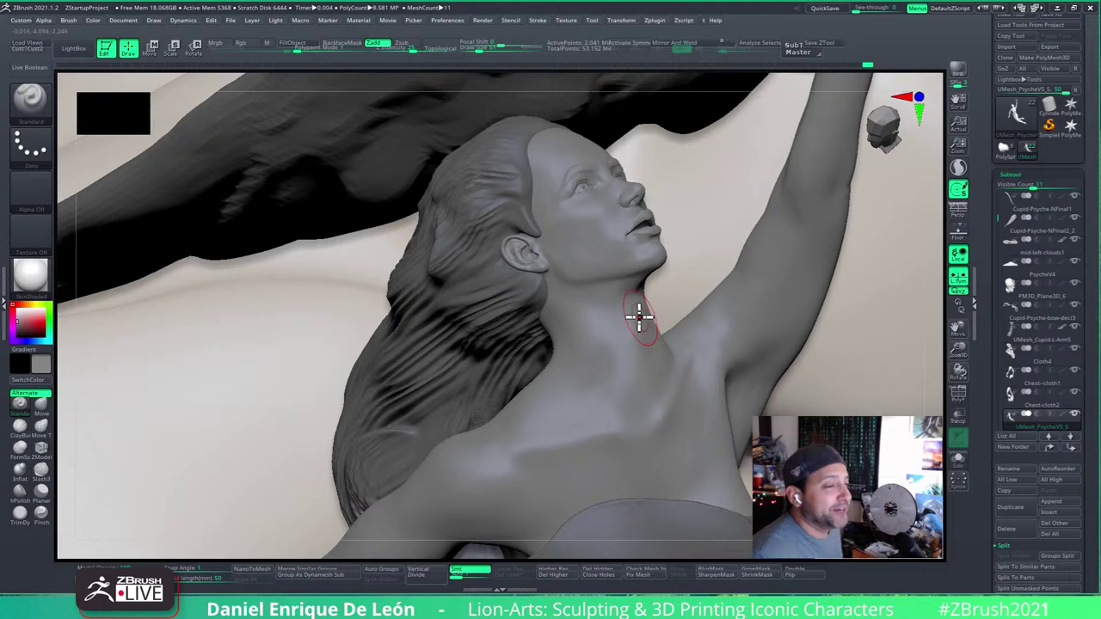
pyautogui.moveTo(634, 298)
pyautogui.mouseDown(button='right')
pyautogui.moveTo(597, 290)
pyautogui.moveTo(589, 338)
pyautogui.moveTo(599, 376)
pyautogui.mouseUp(button='right')
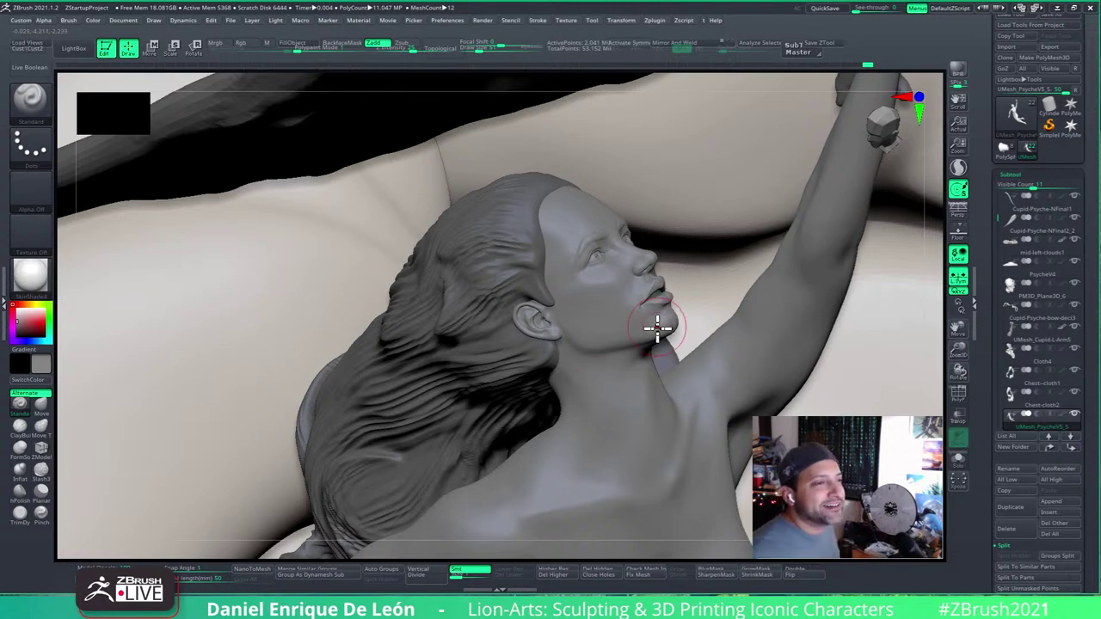
pyautogui.moveTo(659, 321); pyautogui.dragTo(636, 343, button='right')
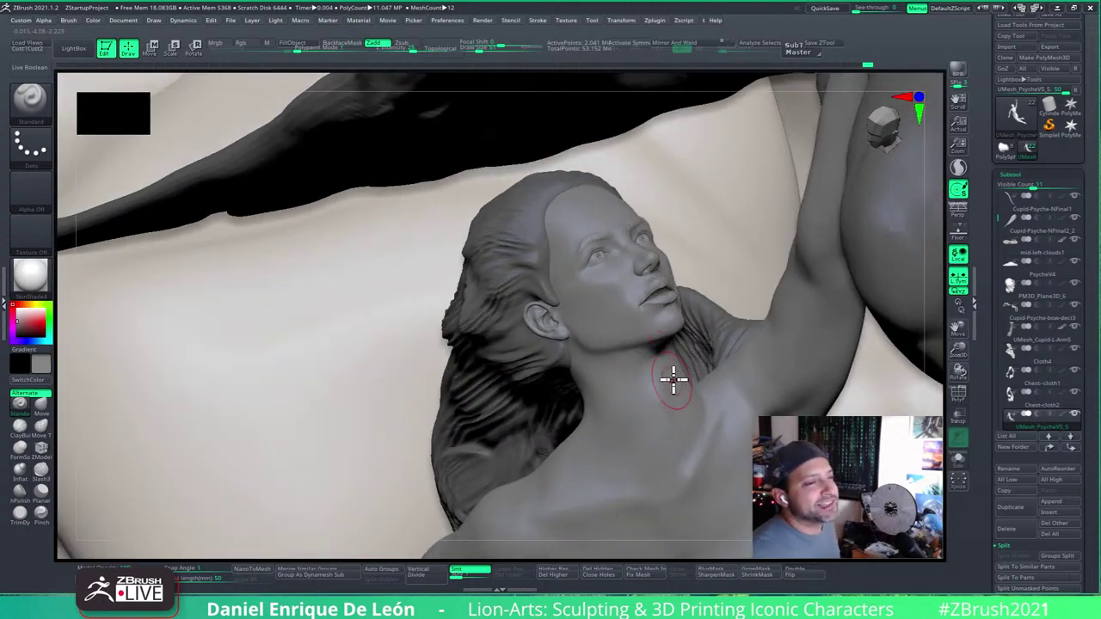
pyautogui.moveTo(668, 378); pyautogui.dragTo(814, 382, button='right')
pyautogui.moveTo(780, 307)
pyautogui.keyDown('alt'); pyautogui.mouseDown(button='right')
pyautogui.moveTo(744, 251)
pyautogui.moveTo(738, 168)
pyautogui.mouseUp(button='right'); pyautogui.keyUp('alt')
pyautogui.moveTo(594, 386)
pyautogui.mouseDown(button='right')
pyautogui.moveTo(612, 356)
pyautogui.moveTo(565, 437)
pyautogui.mouseUp(button='right')
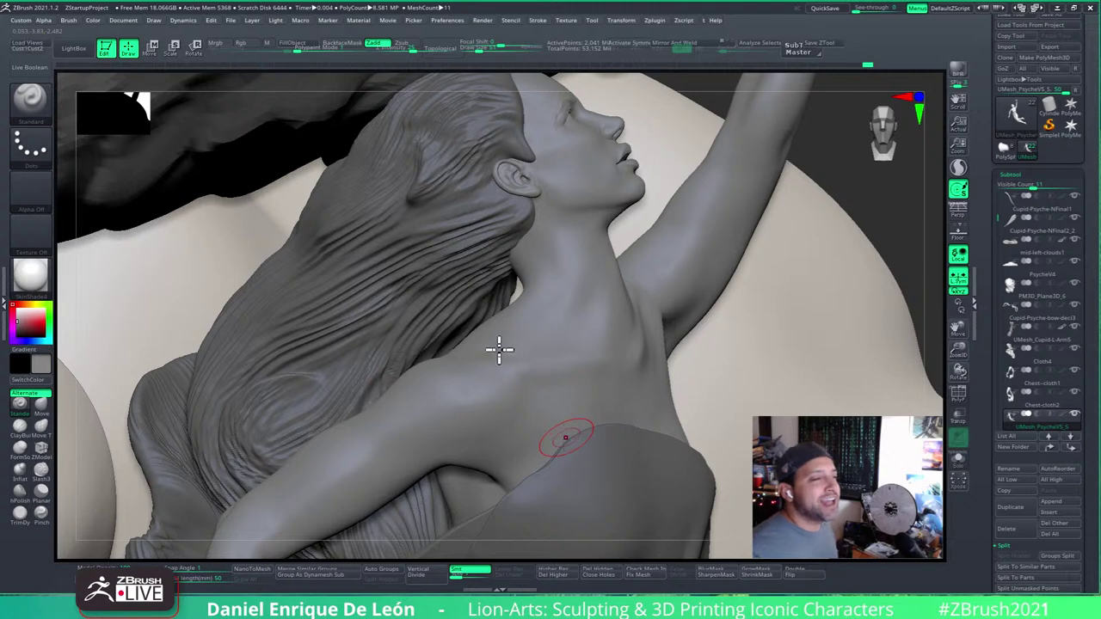
# Step: Switch to the Move brush and reshape the side of Psyche's neck where it meets the hair below the ear
pyautogui.moveTo(577, 319); pyautogui.dragTo(595, 344, button='right')
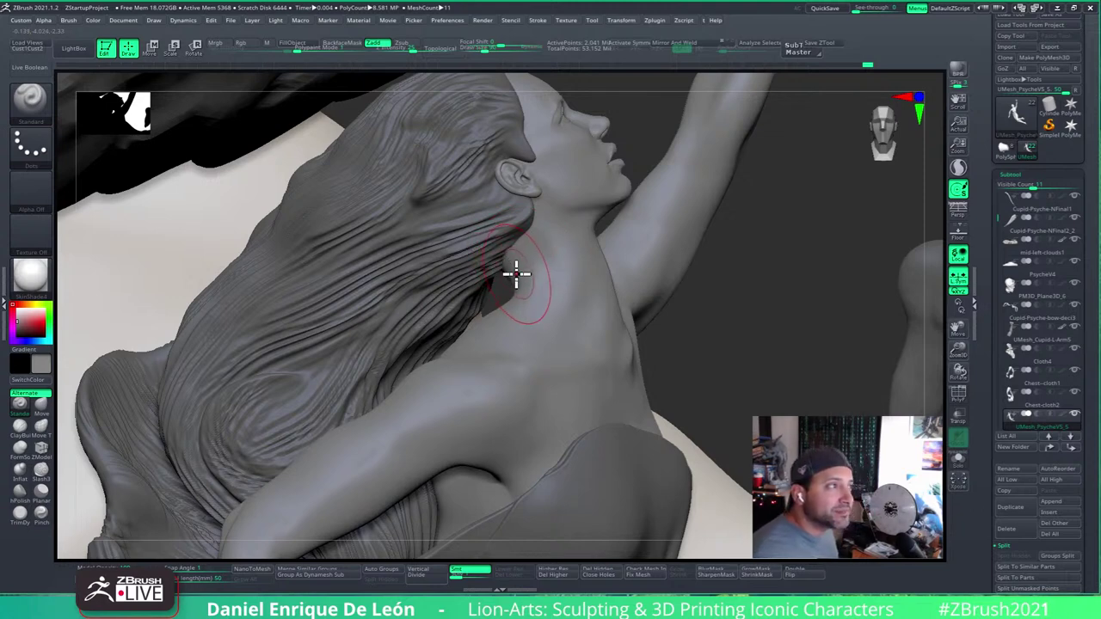
pyautogui.click(42, 408)
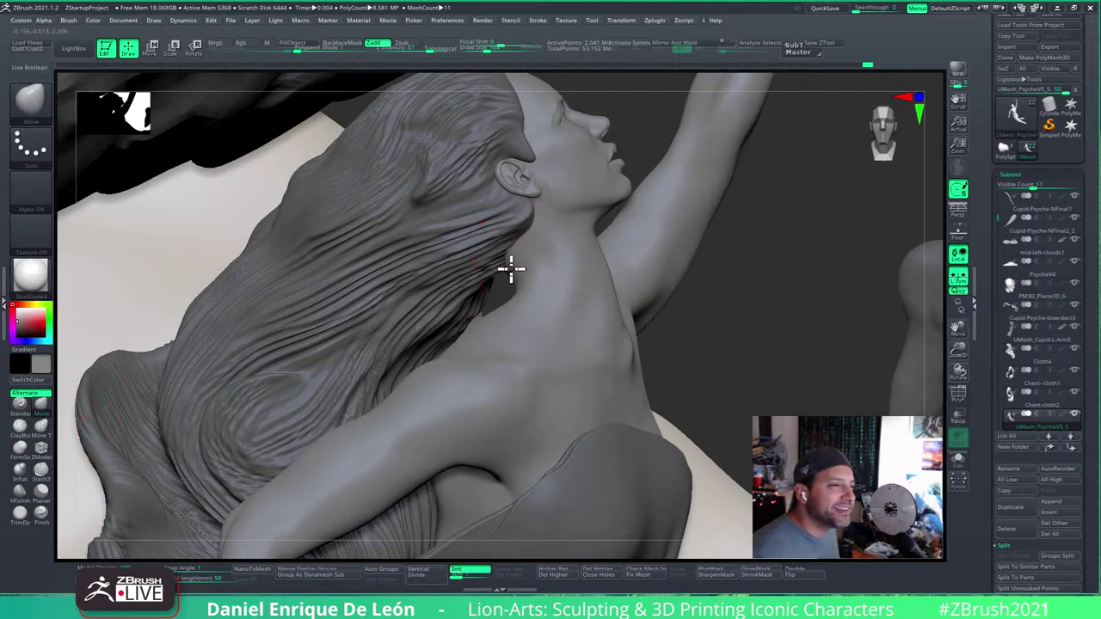
pyautogui.moveTo(494, 268)
pyautogui.mouseDown(button='right')
pyautogui.moveTo(513, 270)
pyautogui.moveTo(499, 256)
pyautogui.mouseUp(button='right')
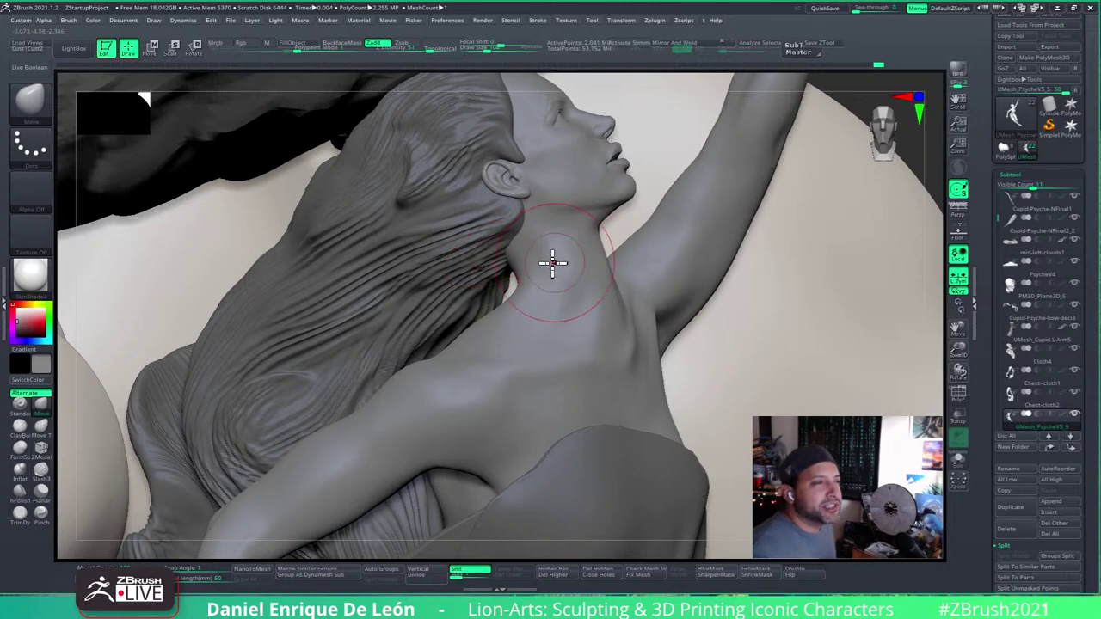
pyautogui.moveTo(523, 263); pyautogui.dragTo(575, 255, button='right')
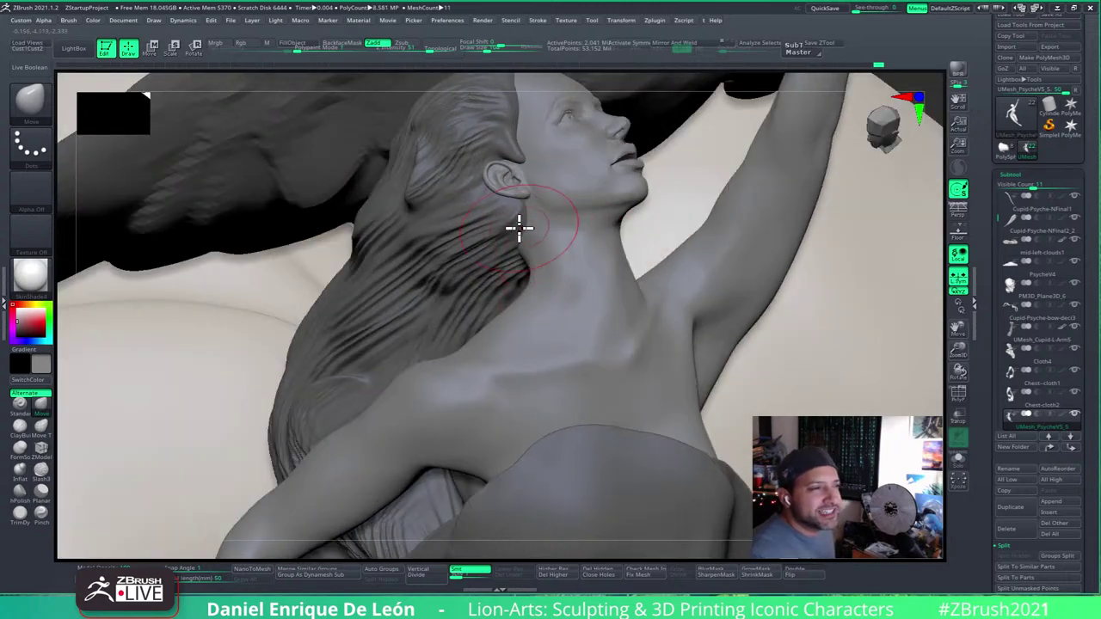
pyautogui.moveTo(550, 266)
pyautogui.mouseDown(button='right')
pyautogui.moveTo(538, 283)
pyautogui.moveTo(491, 209)
pyautogui.mouseUp(button='right')
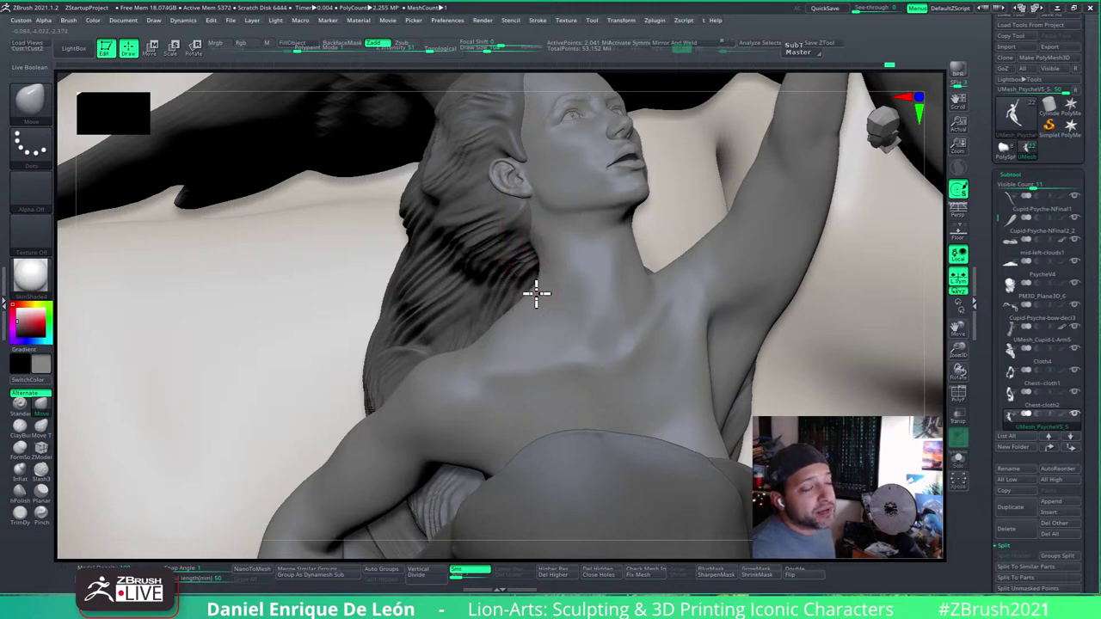
pyautogui.moveTo(535, 310)
pyautogui.mouseDown(button='right')
pyautogui.moveTo(560, 283)
pyautogui.moveTo(527, 298)
pyautogui.mouseUp(button='right')
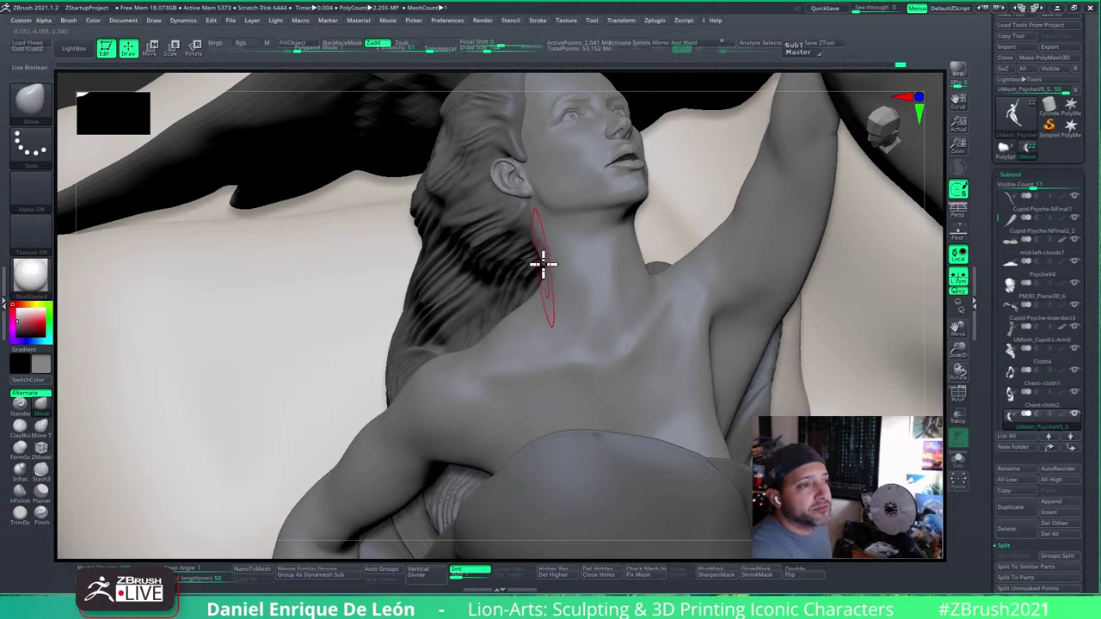
# Step: Adjust the Move brush's draw size and refine the curve where Psyche's neck flows into her shoulder beside the hair
pyautogui.moveTo(488, 49); pyautogui.dragTo(480, 49)
pyautogui.press('shift')
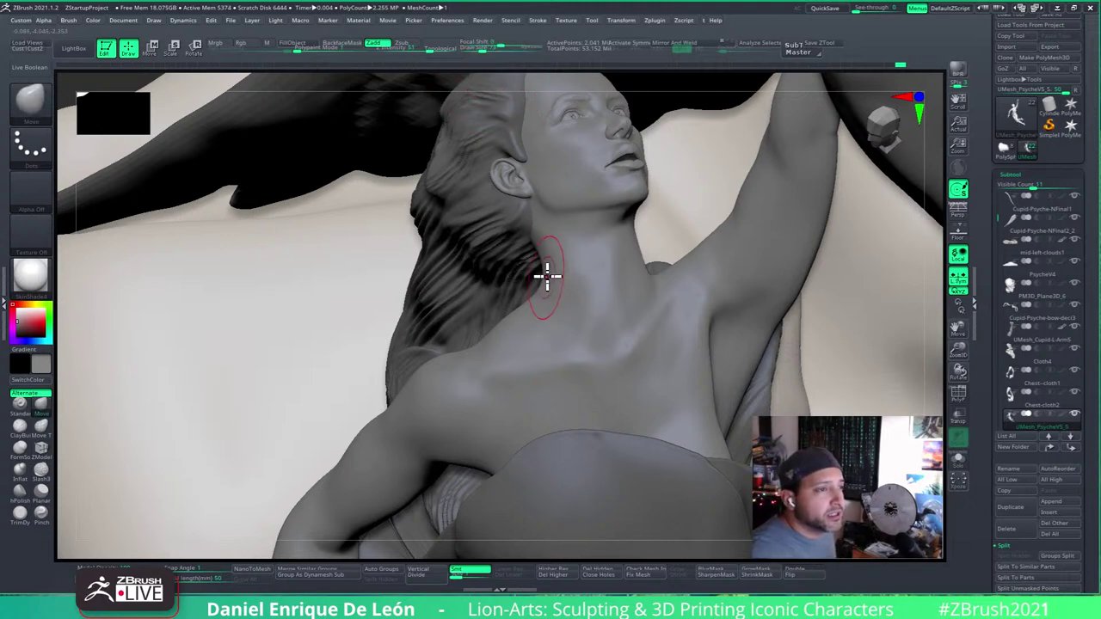
pyautogui.moveTo(546, 302); pyautogui.dragTo(559, 312, button='right')
pyautogui.moveTo(578, 231)
pyautogui.mouseDown(button='right')
pyautogui.moveTo(529, 323)
pyautogui.moveTo(562, 319)
pyautogui.moveTo(578, 331)
pyautogui.moveTo(555, 350)
pyautogui.moveTo(558, 364)
pyautogui.moveTo(568, 329)
pyautogui.moveTo(550, 321)
pyautogui.moveTo(582, 326)
pyautogui.moveTo(551, 309)
pyautogui.moveTo(579, 325)
pyautogui.moveTo(573, 318)
pyautogui.mouseUp(button='right')
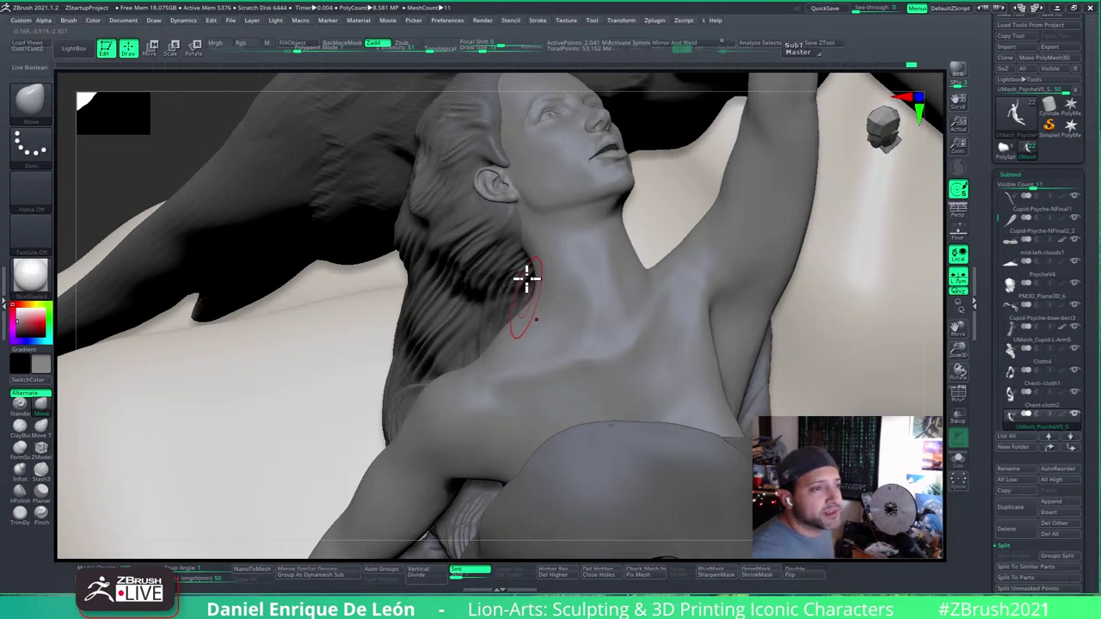
# Step: Smooth the front and side of Psyche's neck between the jaw and the collarbones
pyautogui.moveTo(600, 336)
pyautogui.mouseDown(button='right')
pyautogui.moveTo(607, 349)
pyautogui.moveTo(583, 301)
pyautogui.moveTo(597, 253)
pyautogui.moveTo(619, 258)
pyautogui.moveTo(610, 275)
pyautogui.moveTo(594, 266)
pyautogui.moveTo(614, 255)
pyautogui.mouseUp(button='right')
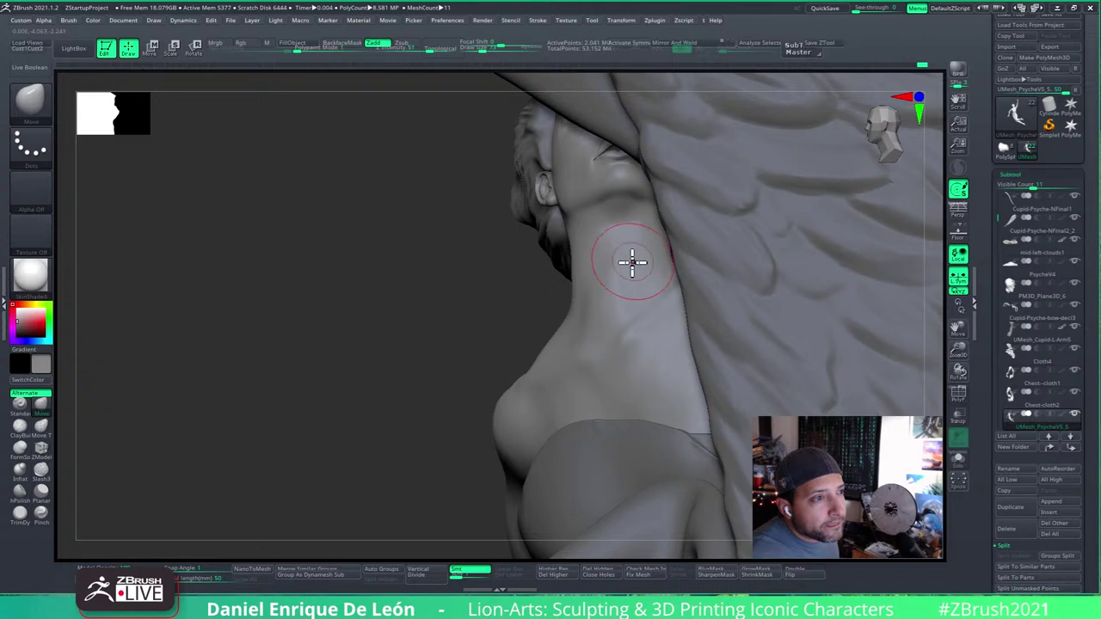
pyautogui.keyDown('shift'); pyautogui.moveTo(622, 254); pyautogui.dragTo(605, 266); pyautogui.keyUp('shift')
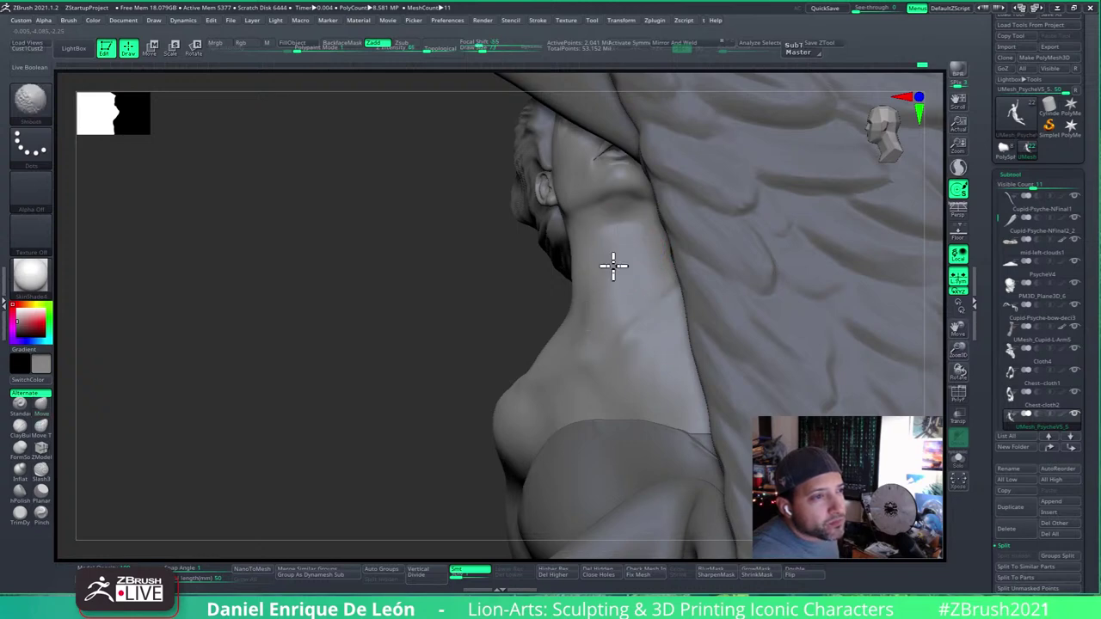
pyautogui.moveTo(632, 264)
pyautogui.mouseDown(button='right')
pyautogui.moveTo(646, 281)
pyautogui.moveTo(620, 305)
pyautogui.mouseUp(button='right')
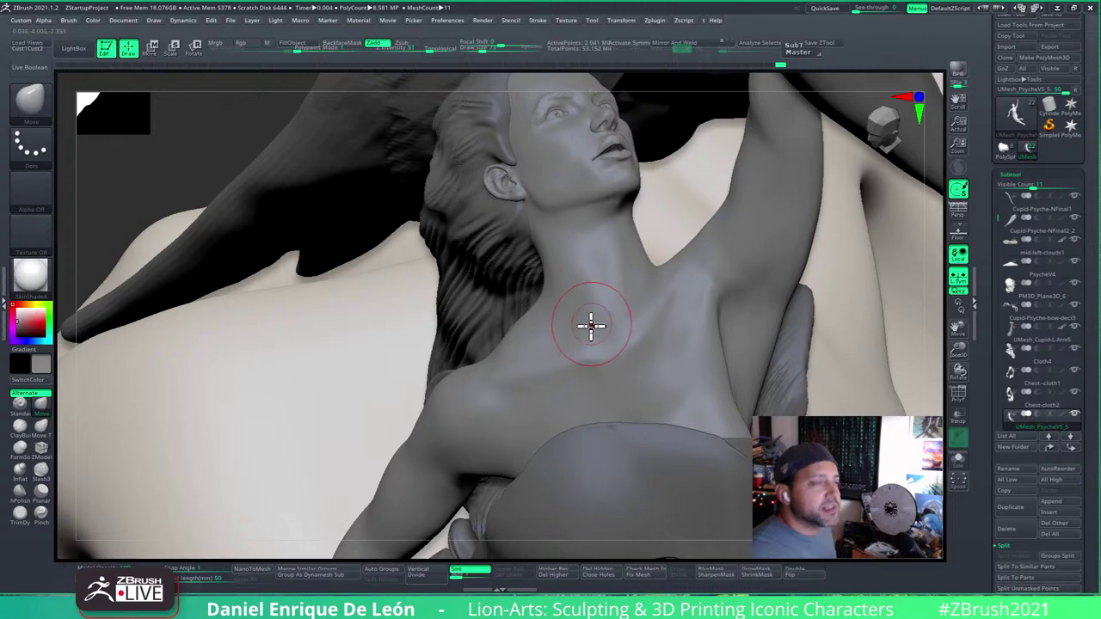
pyautogui.moveTo(588, 300)
pyautogui.mouseDown(button='right')
pyautogui.moveTo(593, 270)
pyautogui.moveTo(559, 253)
pyautogui.mouseUp(button='right')
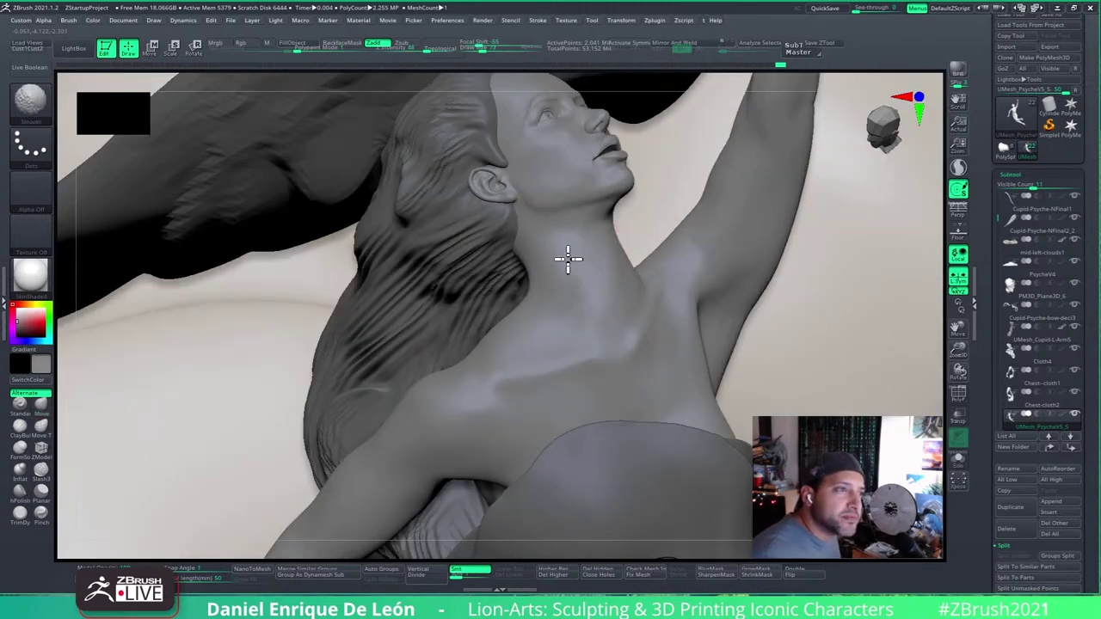
# Step: Refine the contour of Psyche's raised arm around the elbow and forearm with the Move brush
pyautogui.moveTo(594, 319); pyautogui.dragTo(585, 344, button='right')
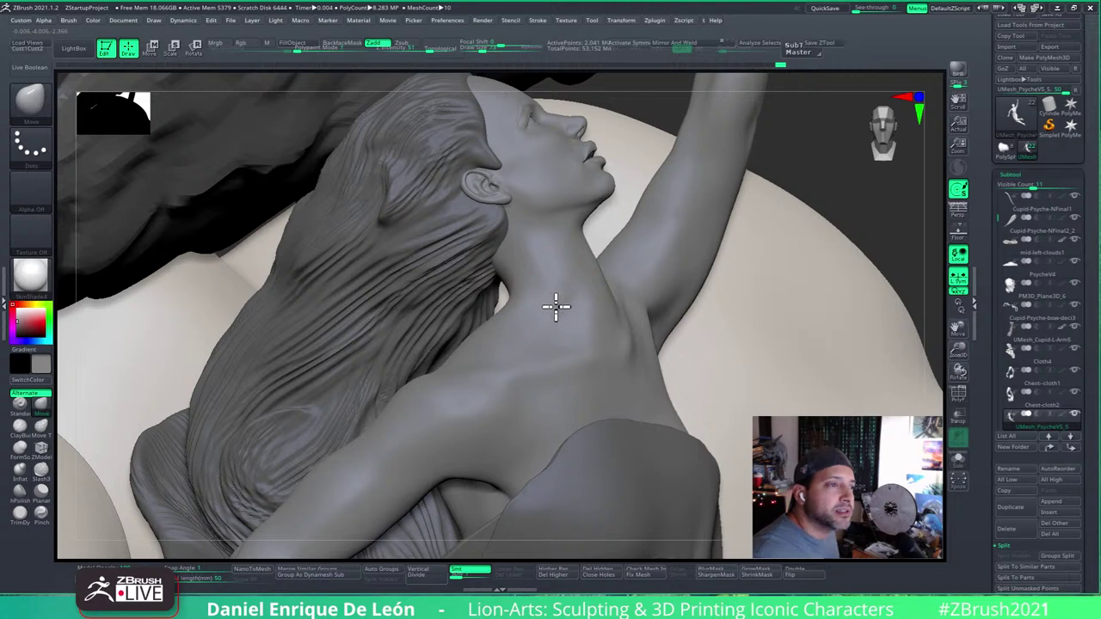
pyautogui.moveTo(558, 304); pyautogui.dragTo(562, 307, button='right')
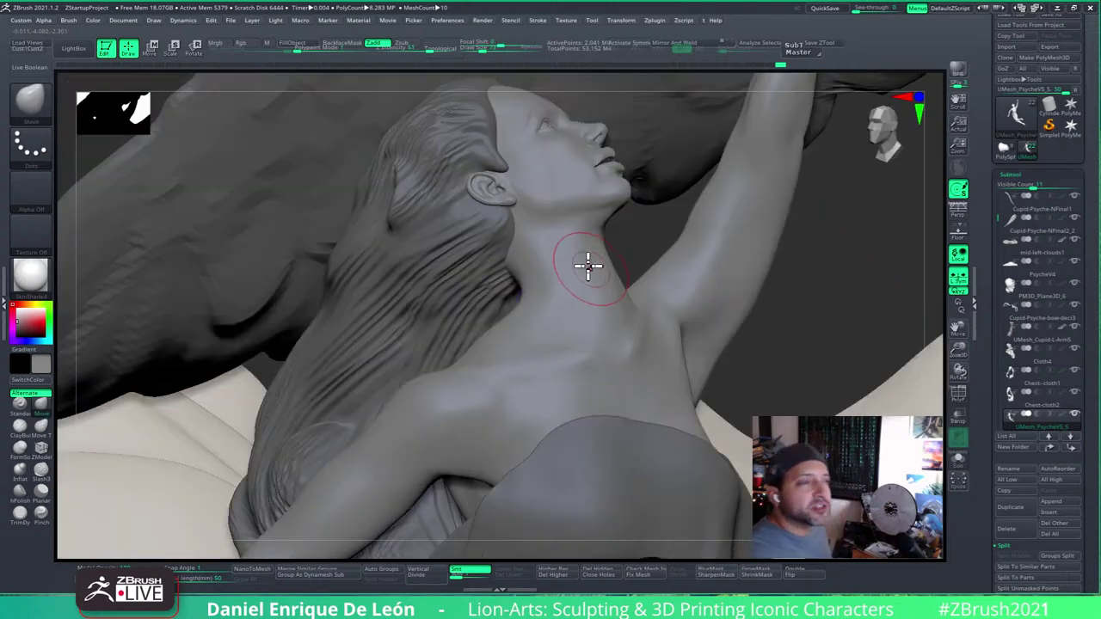
pyautogui.moveTo(590, 266)
pyautogui.mouseDown(button='right')
pyautogui.moveTo(562, 275)
pyautogui.moveTo(575, 255)
pyautogui.moveTo(590, 297)
pyautogui.moveTo(720, 321)
pyautogui.moveTo(712, 305)
pyautogui.mouseUp(button='right')
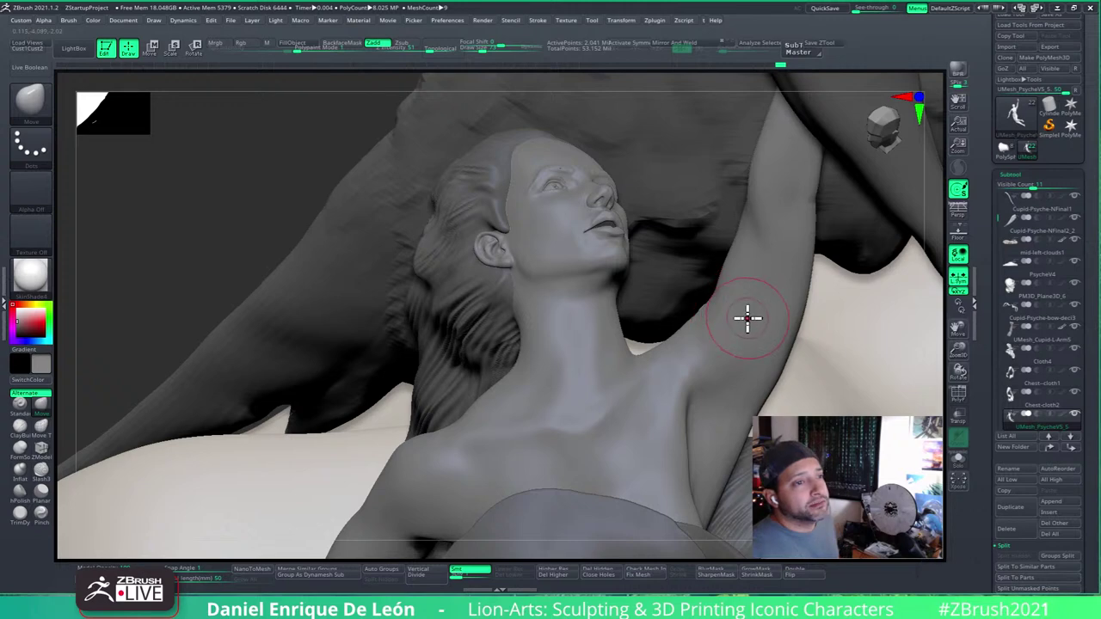
pyautogui.moveTo(737, 324)
pyautogui.mouseDown(button='right')
pyautogui.moveTo(741, 342)
pyautogui.moveTo(781, 229)
pyautogui.moveTo(776, 191)
pyautogui.mouseUp(button='right')
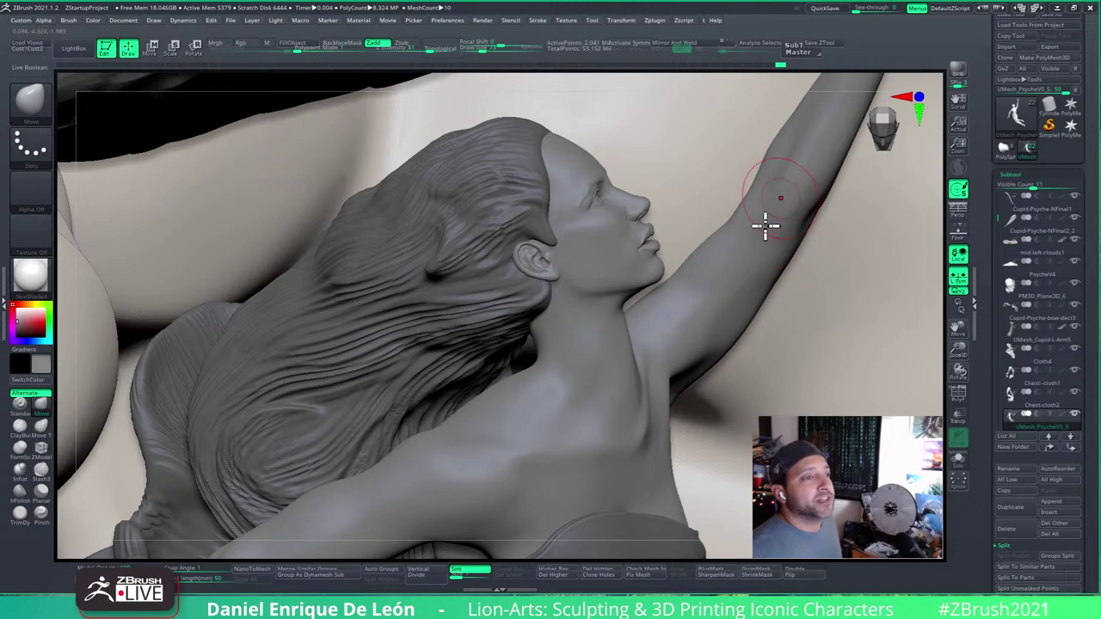
pyautogui.moveTo(765, 224)
pyautogui.mouseDown(button='right')
pyautogui.moveTo(757, 251)
pyautogui.moveTo(772, 283)
pyautogui.moveTo(774, 253)
pyautogui.moveTo(807, 324)
pyautogui.moveTo(757, 304)
pyautogui.mouseUp(button='right')
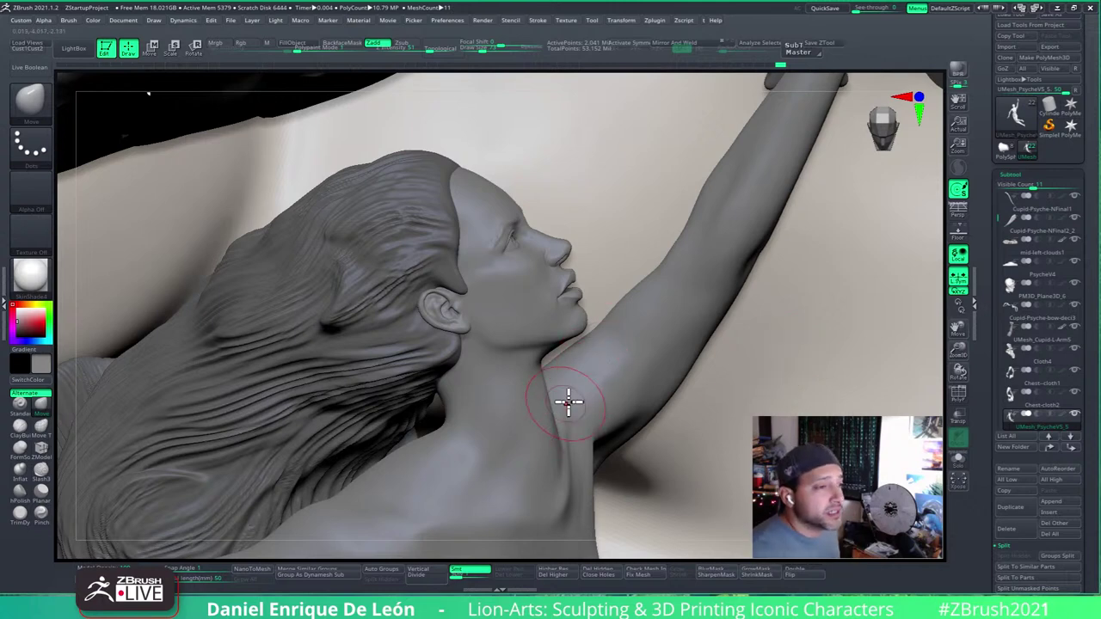
pyautogui.moveTo(668, 350); pyautogui.dragTo(641, 430, button='right')
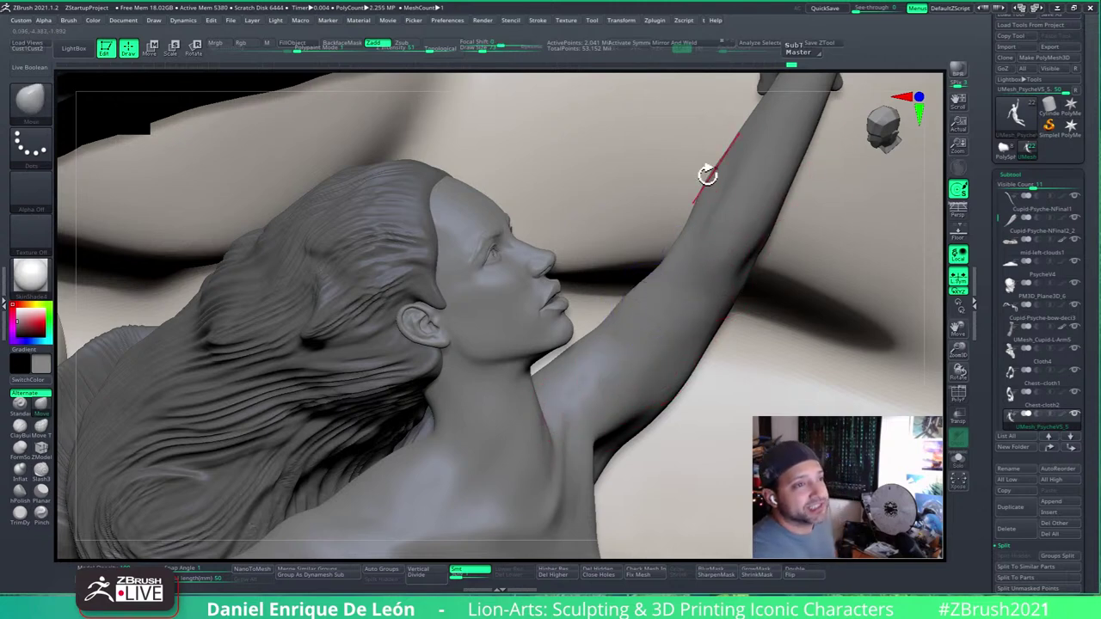
pyautogui.moveTo(708, 209)
pyautogui.mouseDown(button='right')
pyautogui.moveTo(710, 218)
pyautogui.moveTo(698, 197)
pyautogui.mouseUp(button='right')
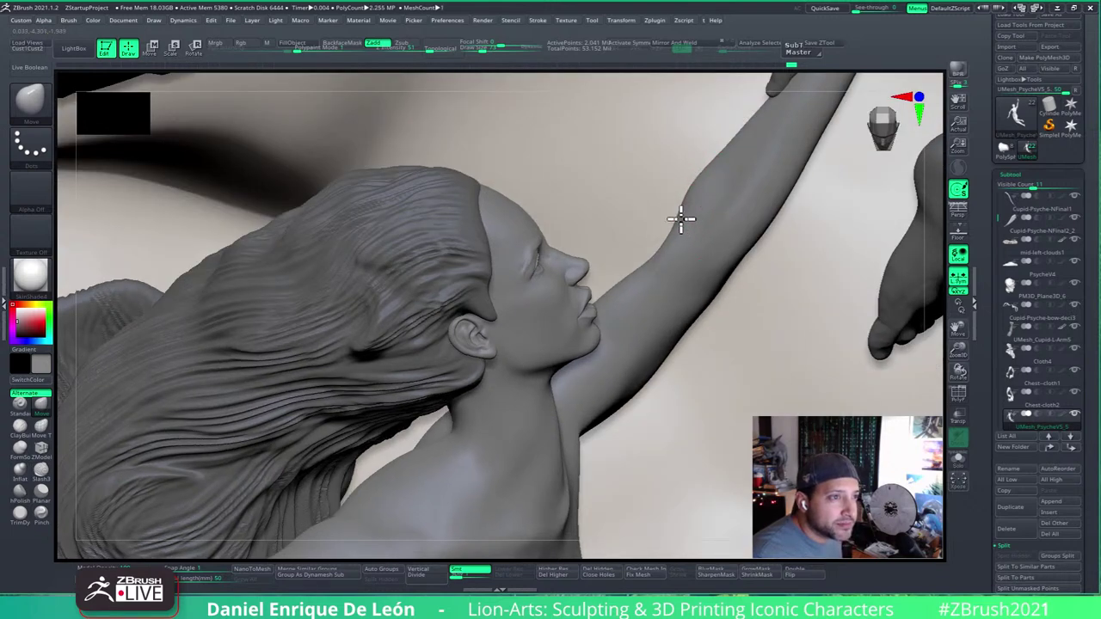
pyautogui.moveTo(698, 212)
pyautogui.mouseDown(button='right')
pyautogui.moveTo(686, 189)
pyautogui.moveTo(680, 233)
pyautogui.moveTo(749, 203)
pyautogui.mouseUp(button='right')
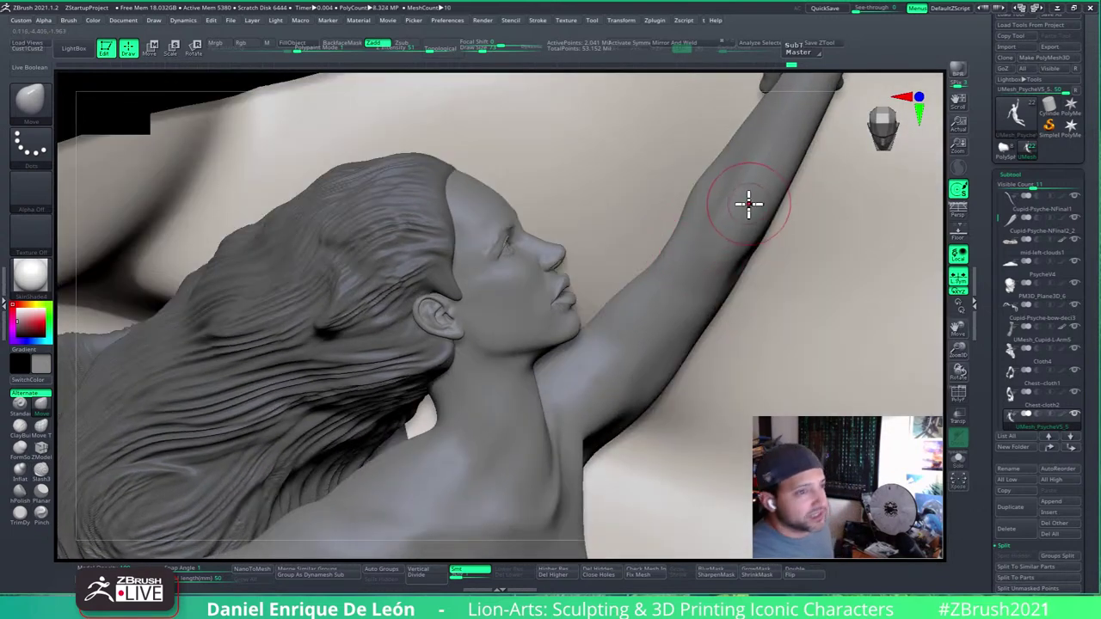
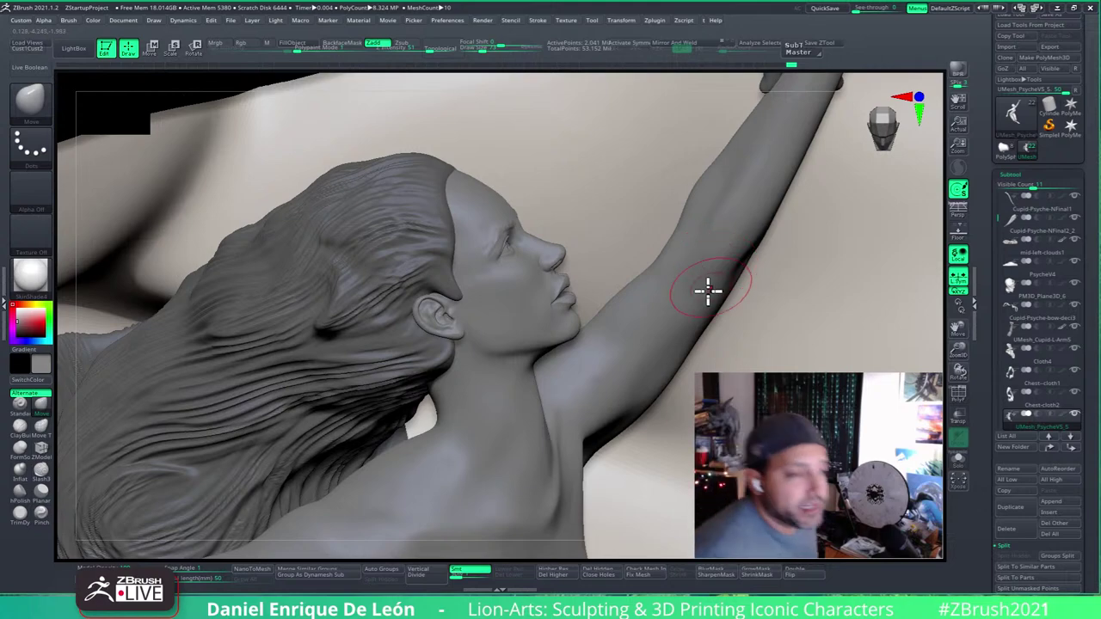
# Step: Select Psyche's hair mesh, switch to the PolyMesh3D star tool, and add the hair Recovered_Tool to it as a subtool
pyautogui.moveTo(544, 442)
pyautogui.mouseDown(button='right')
pyautogui.moveTo(550, 410)
pyautogui.moveTo(538, 438)
pyautogui.moveTo(533, 423)
pyautogui.mouseUp(button='right')
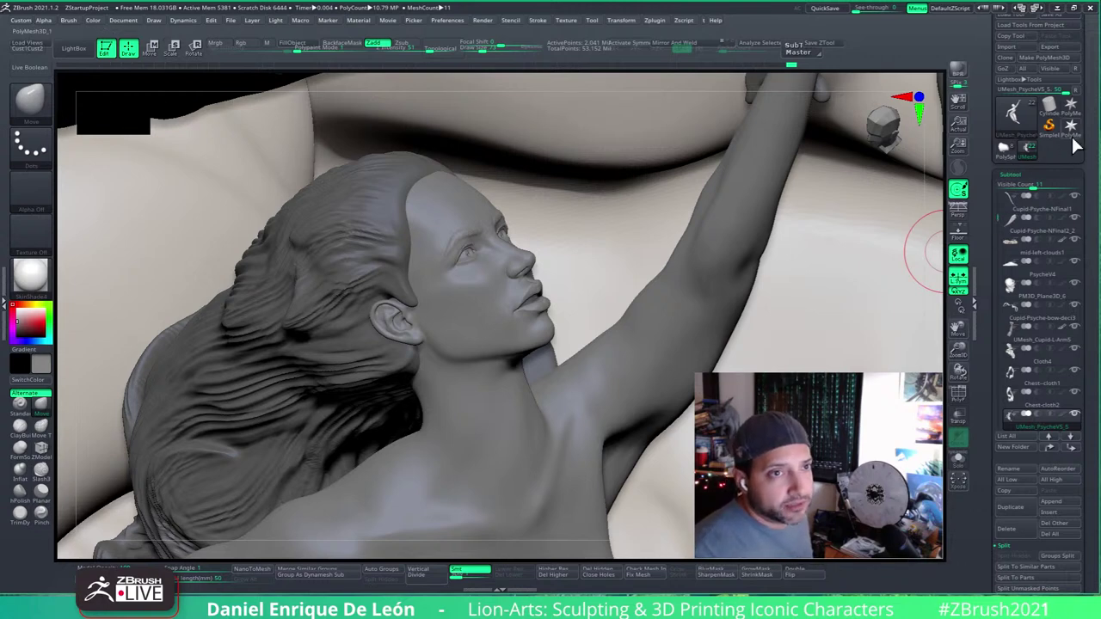
pyautogui.keyDown('alt'); pyautogui.click(360, 246); pyautogui.keyUp('alt')
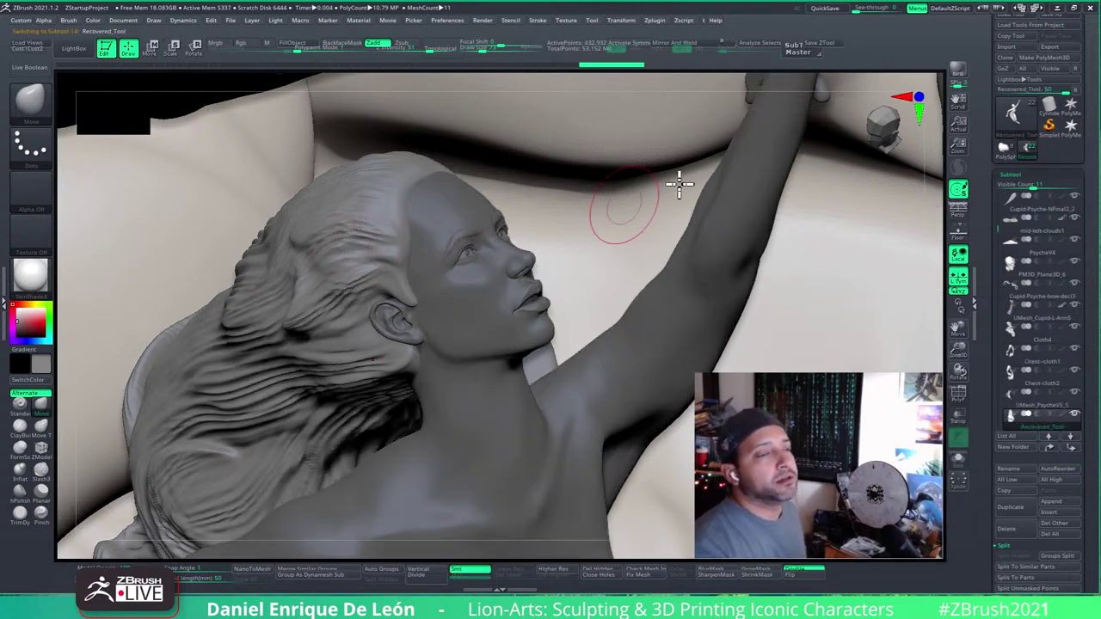
pyautogui.click(1071, 128)
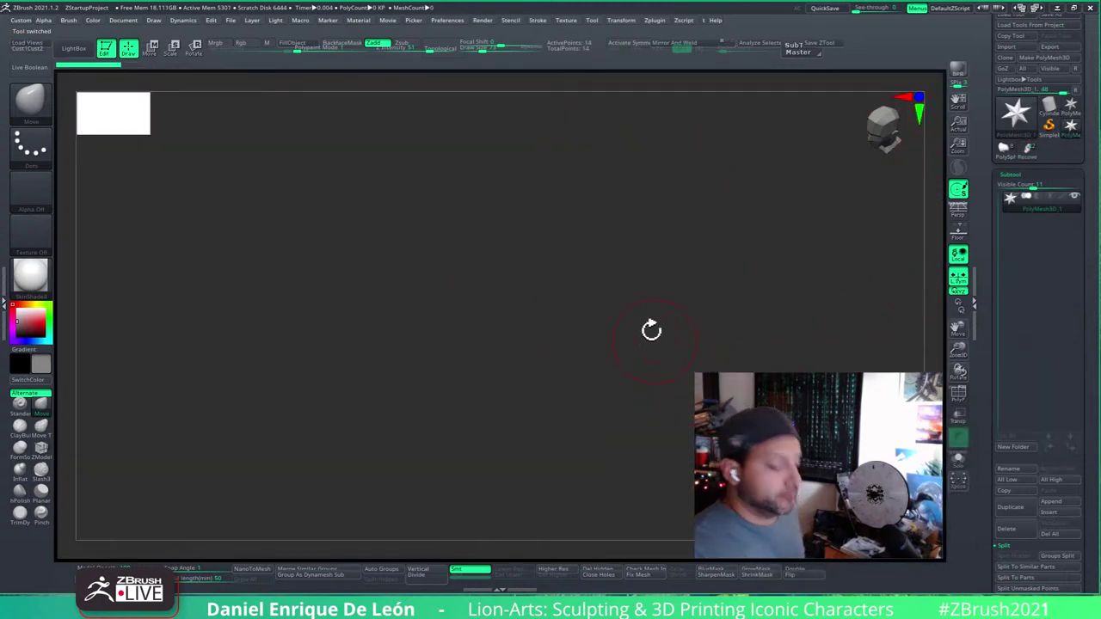
pyautogui.press('f')
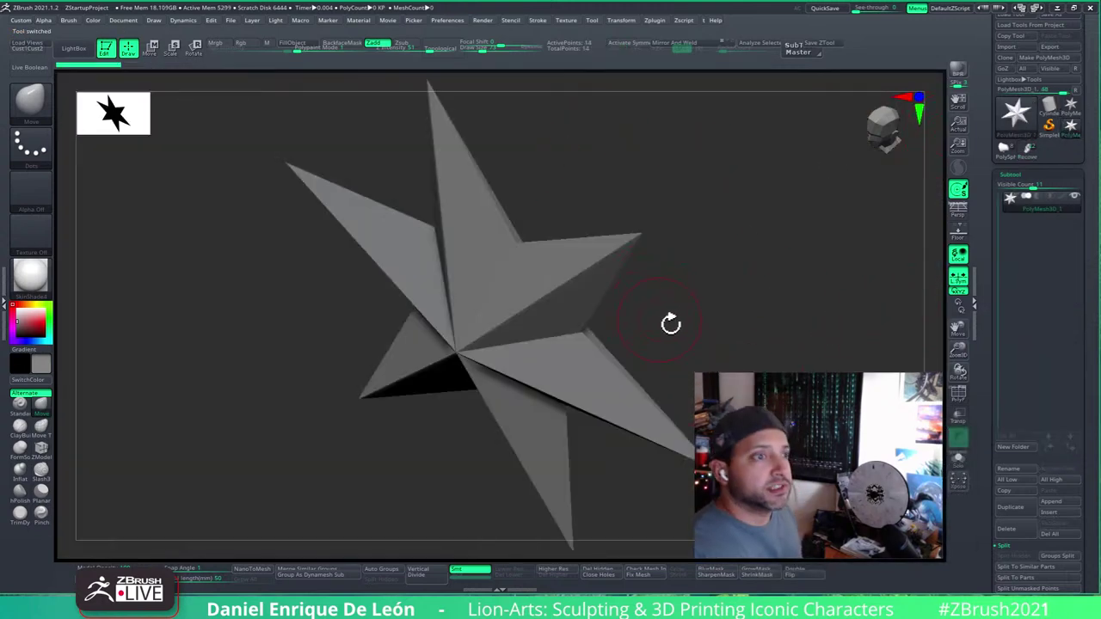
pyautogui.click(1063, 514)
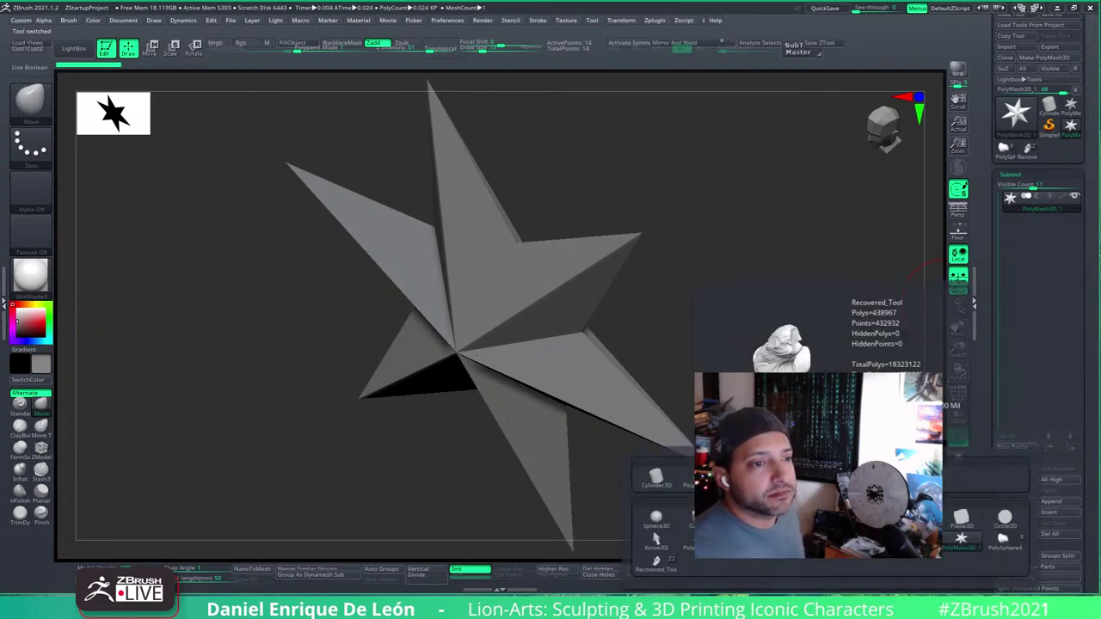
pyautogui.click(655, 560)
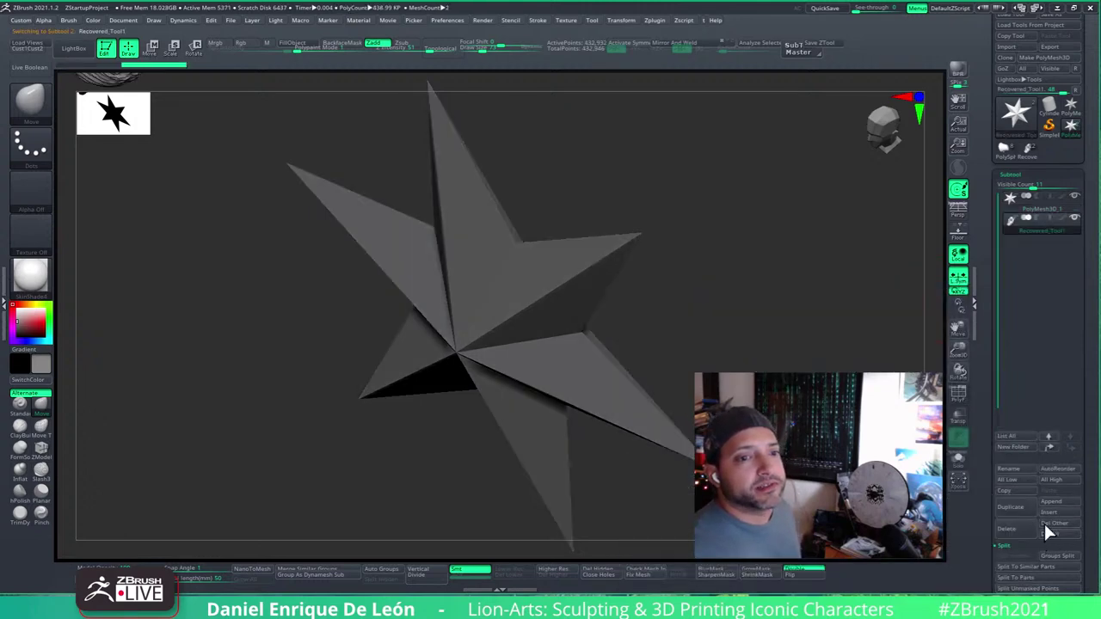
# Step: Frame the added hair subtool and examine it from the side, apart from the rest of the sculpture
pyautogui.keyDown('ctrl'); pyautogui.moveTo(862, 286); pyautogui.dragTo(894, 256, button='right'); pyautogui.keyUp('ctrl')
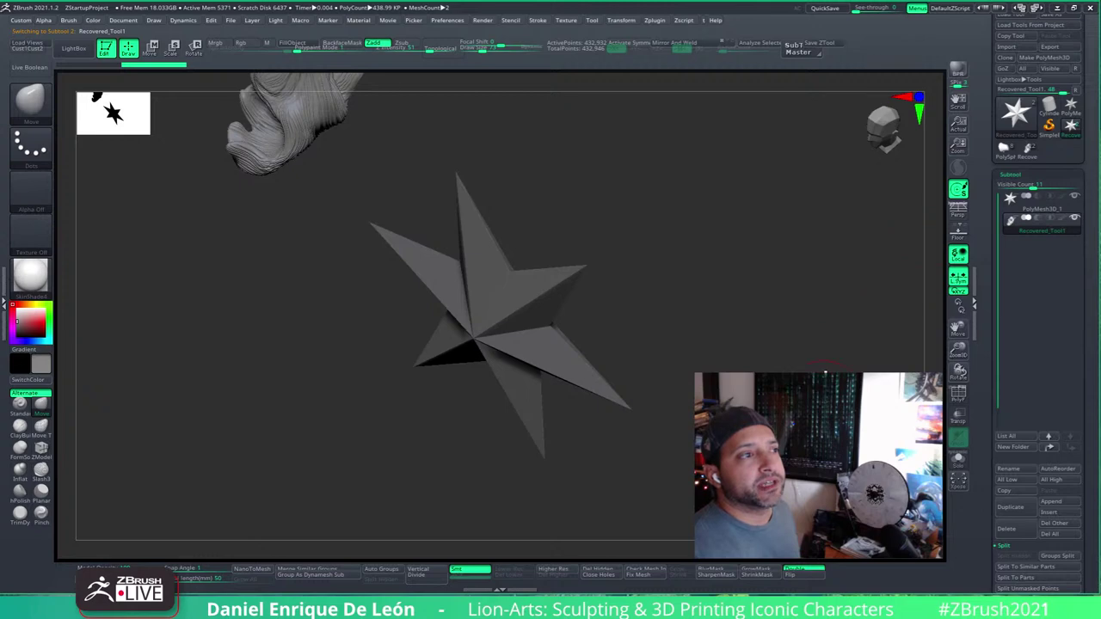
pyautogui.moveTo(824, 368); pyautogui.dragTo(566, 224)
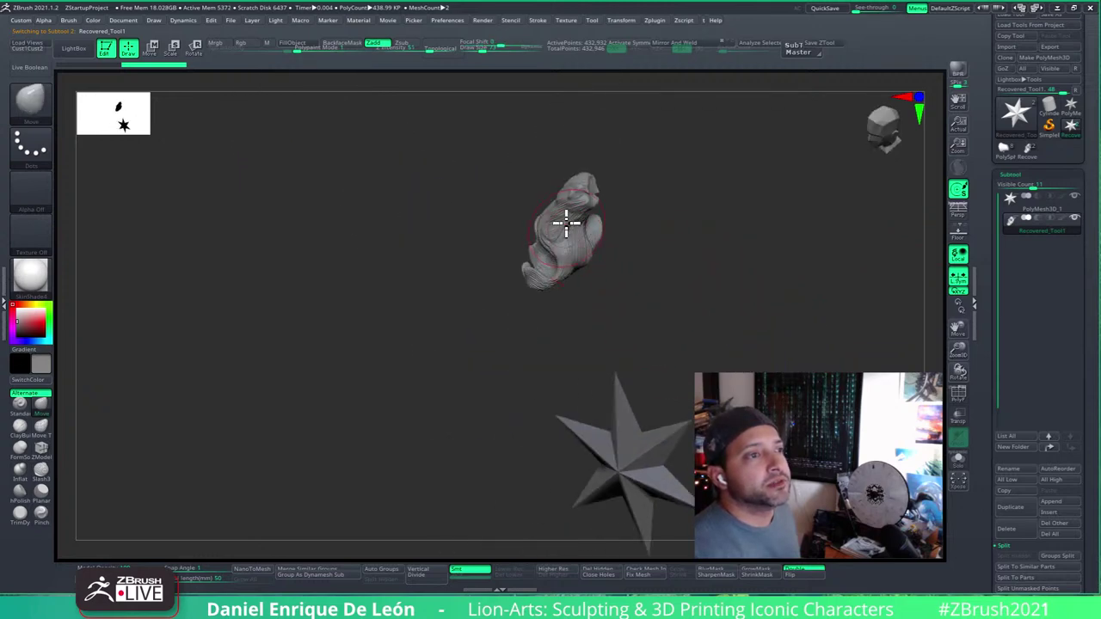
pyautogui.keyDown('alt'); pyautogui.moveTo(569, 281); pyautogui.dragTo(660, 312, button='right'); pyautogui.keyUp('alt')
pyautogui.press('f')
pyautogui.keyDown('alt'); pyautogui.moveTo(556, 300); pyautogui.dragTo(516, 361, button='right'); pyautogui.keyUp('alt')
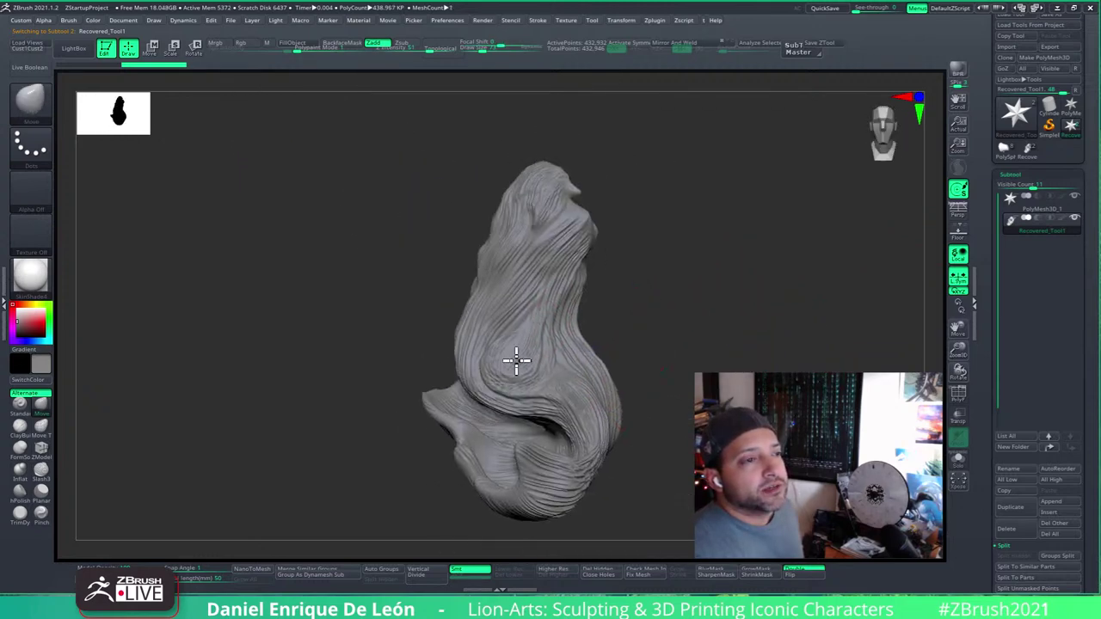
pyautogui.moveTo(516, 361); pyautogui.dragTo(840, 148)
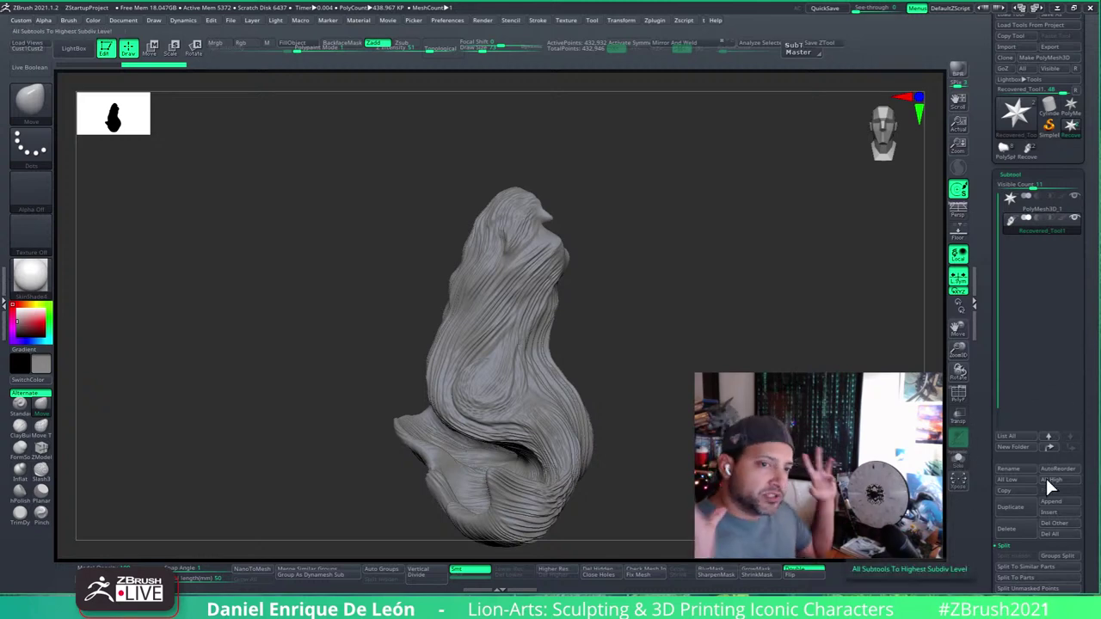
# Step: Reselect Psyche's body in the sculpture tool, switch to the PolySphere figure tool, and delete all of that figure's subtools
pyautogui.click(1029, 151)
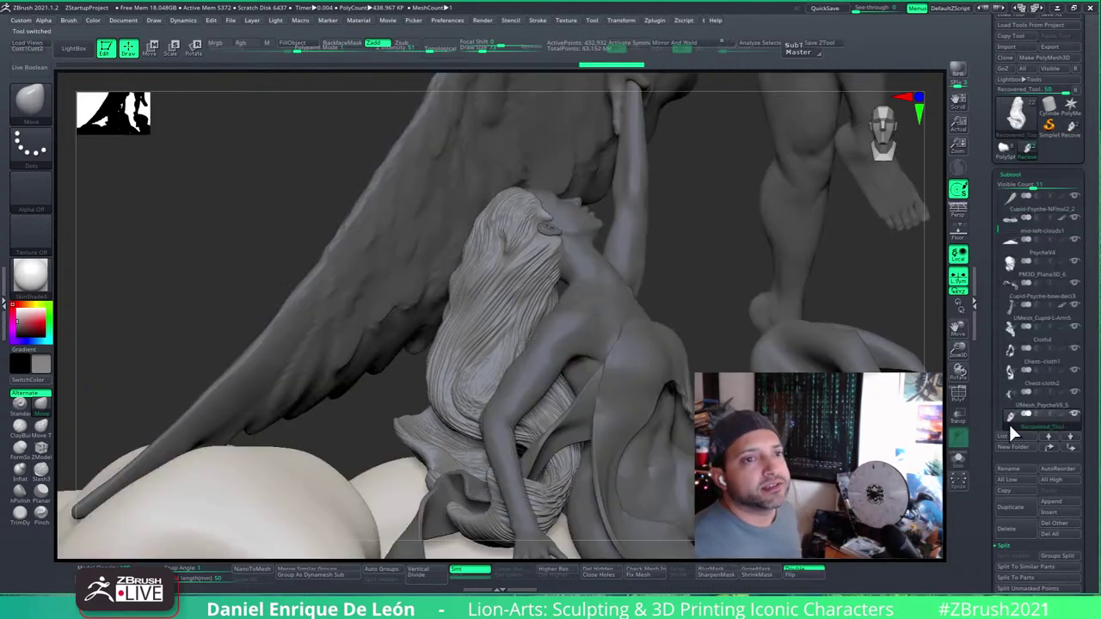
pyautogui.keyDown('alt'); pyautogui.click(603, 293); pyautogui.keyUp('alt')
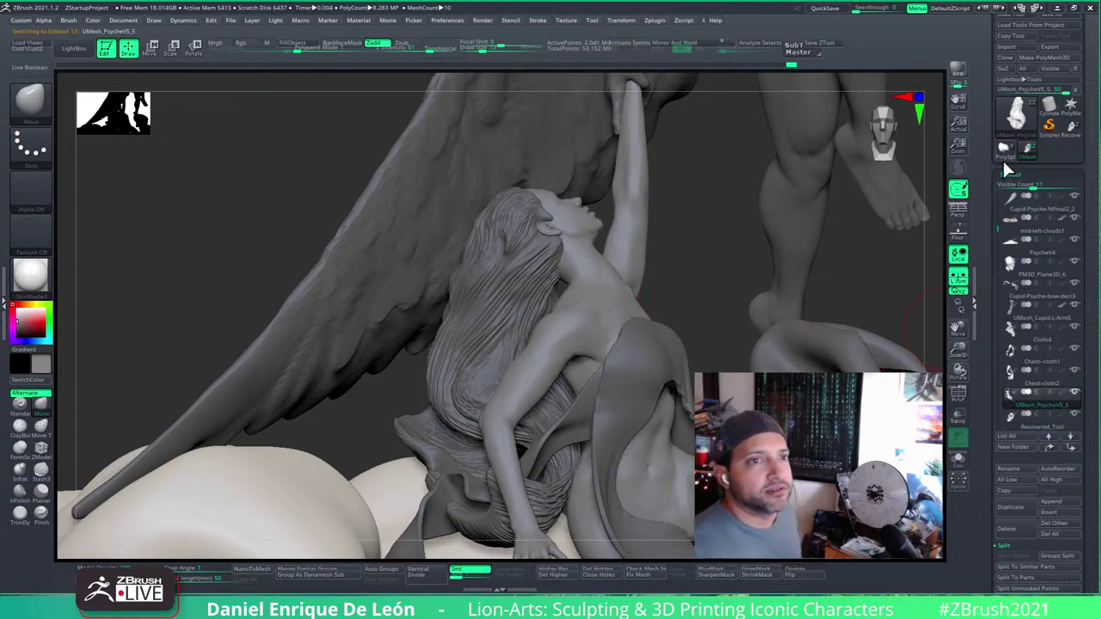
pyautogui.click(1006, 152)
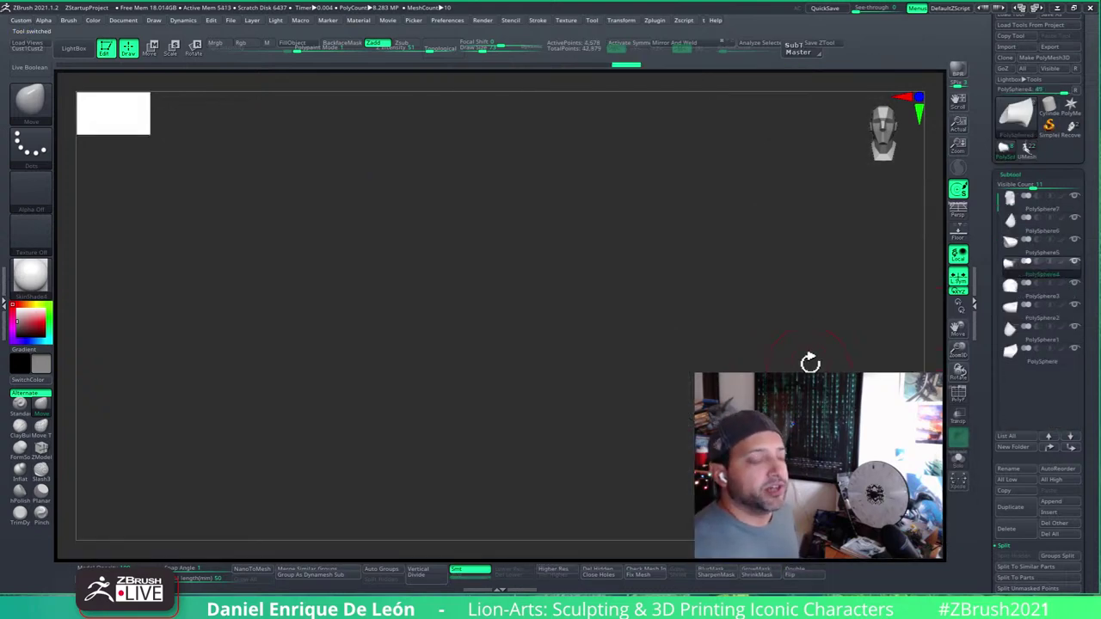
pyautogui.moveTo(833, 364); pyautogui.dragTo(779, 357)
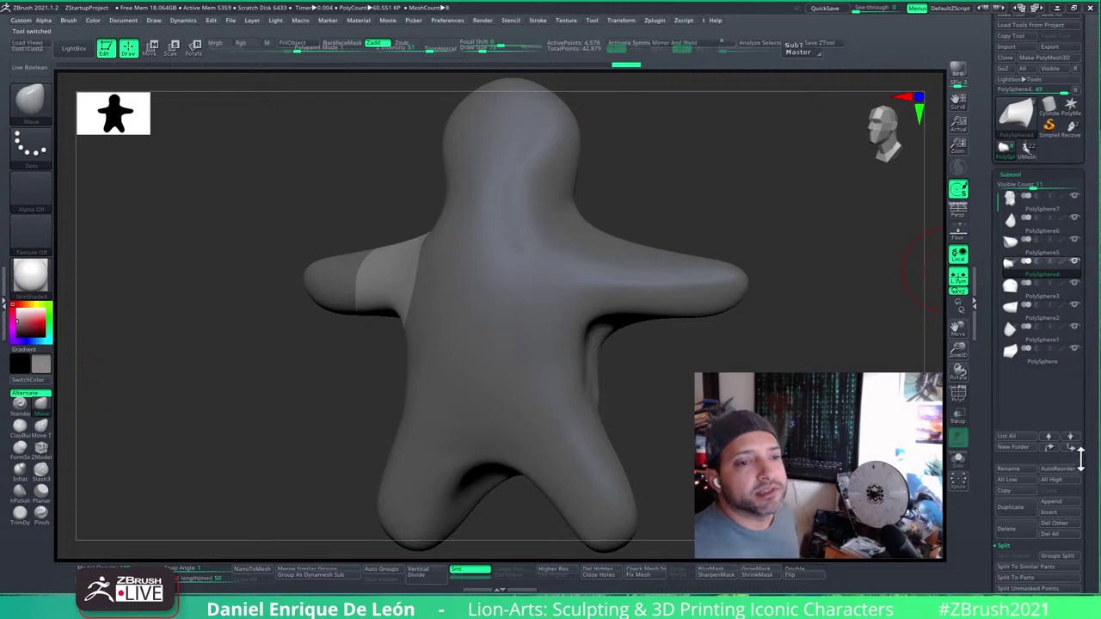
pyautogui.click(1071, 523)
pyautogui.click(908, 558)
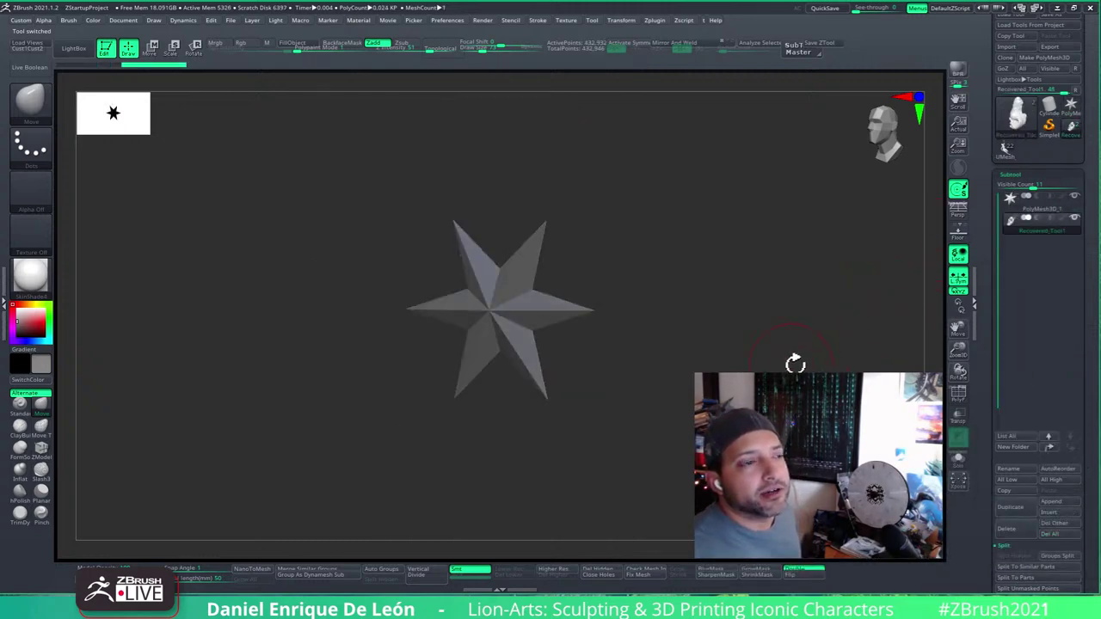
# Step: Compare the star and hair subtools from the front, and return to the full Cupid and Psyche sculpture tool
pyautogui.keyDown('alt'); pyautogui.moveTo(795, 364); pyautogui.dragTo(847, 452); pyautogui.keyUp('alt')
pyautogui.keyDown('shift'); pyautogui.moveTo(558, 311); pyautogui.dragTo(557, 344); pyautogui.keyUp('shift')
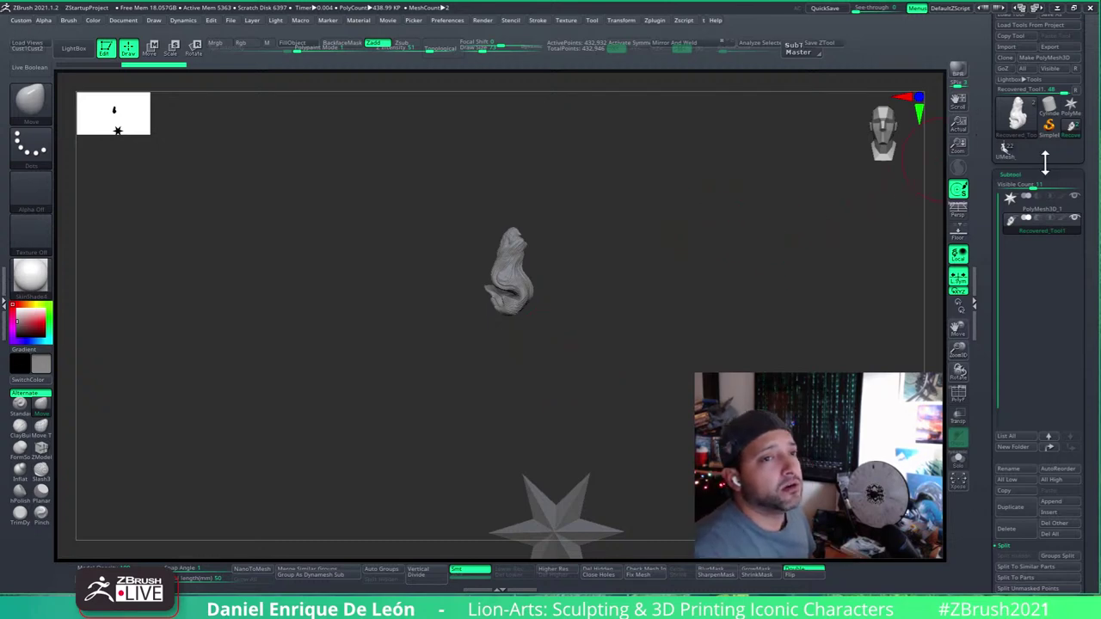
pyautogui.click(1003, 155)
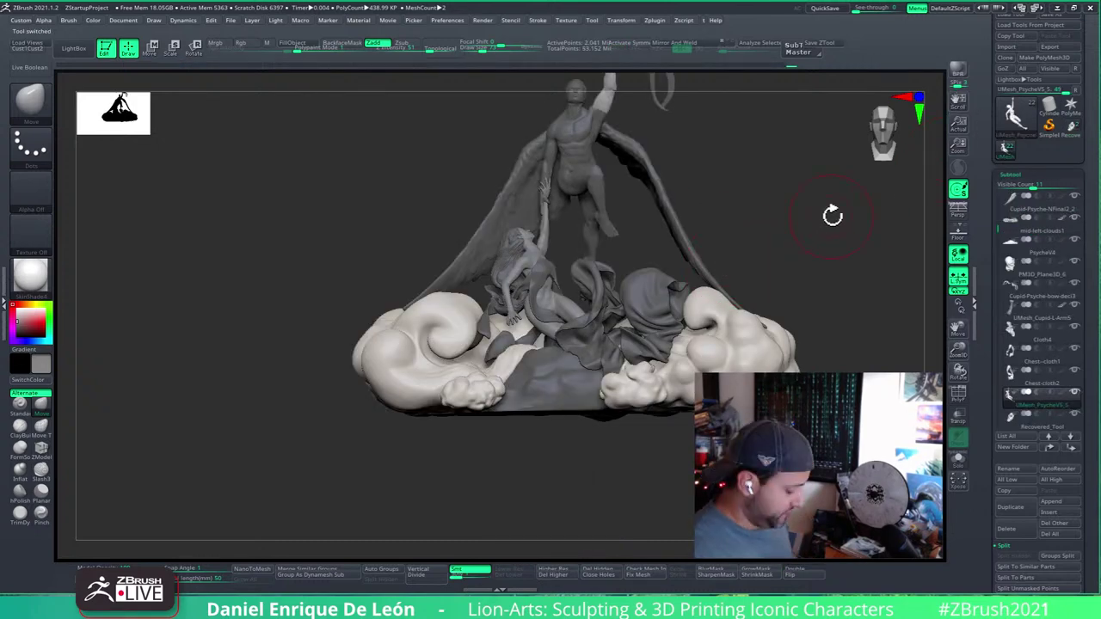
pyautogui.moveTo(537, 288)
pyautogui.mouseDown(button='right')
pyautogui.moveTo(556, 265)
pyautogui.moveTo(545, 289)
pyautogui.mouseUp(button='right')
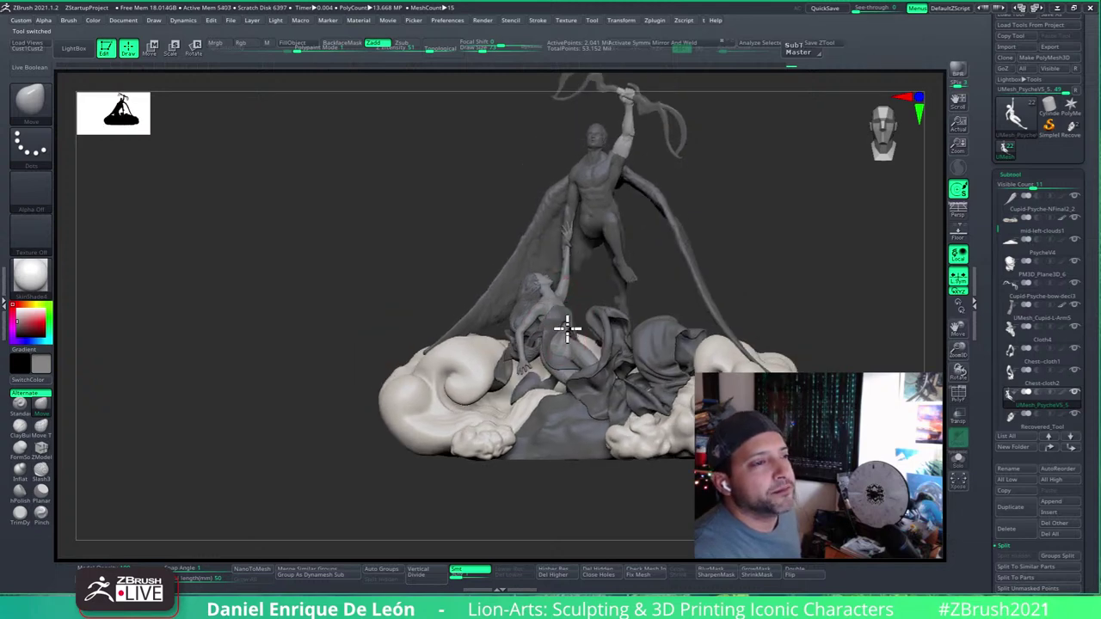
pyautogui.keyDown('ctrl'); pyautogui.moveTo(582, 363); pyautogui.dragTo(595, 394, button='right'); pyautogui.keyUp('ctrl')
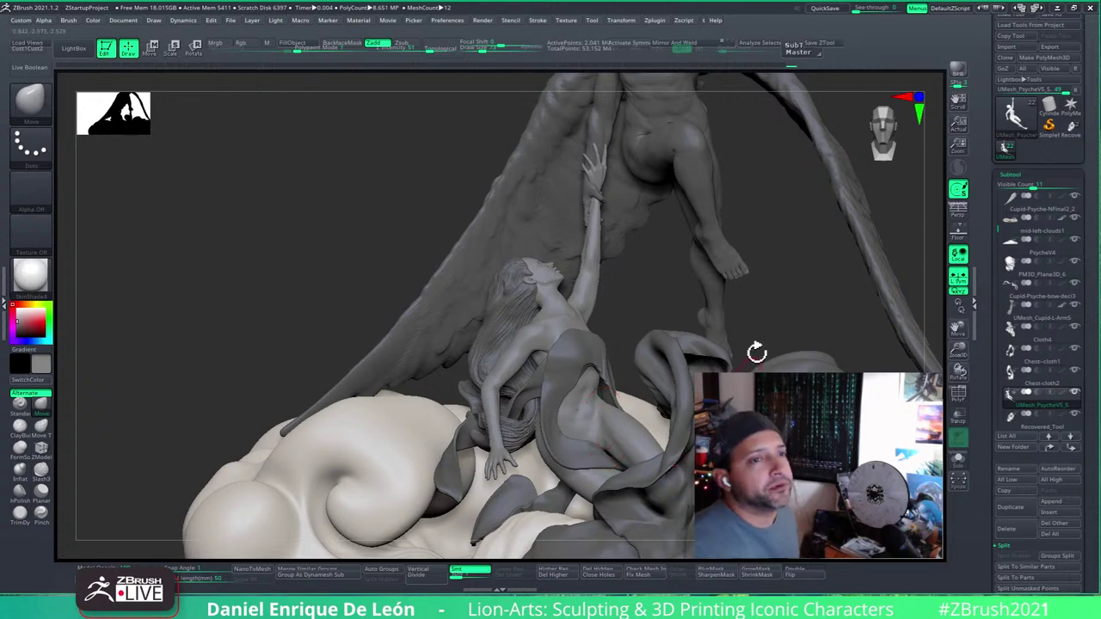
pyautogui.moveTo(587, 357); pyautogui.dragTo(593, 388, button='right')
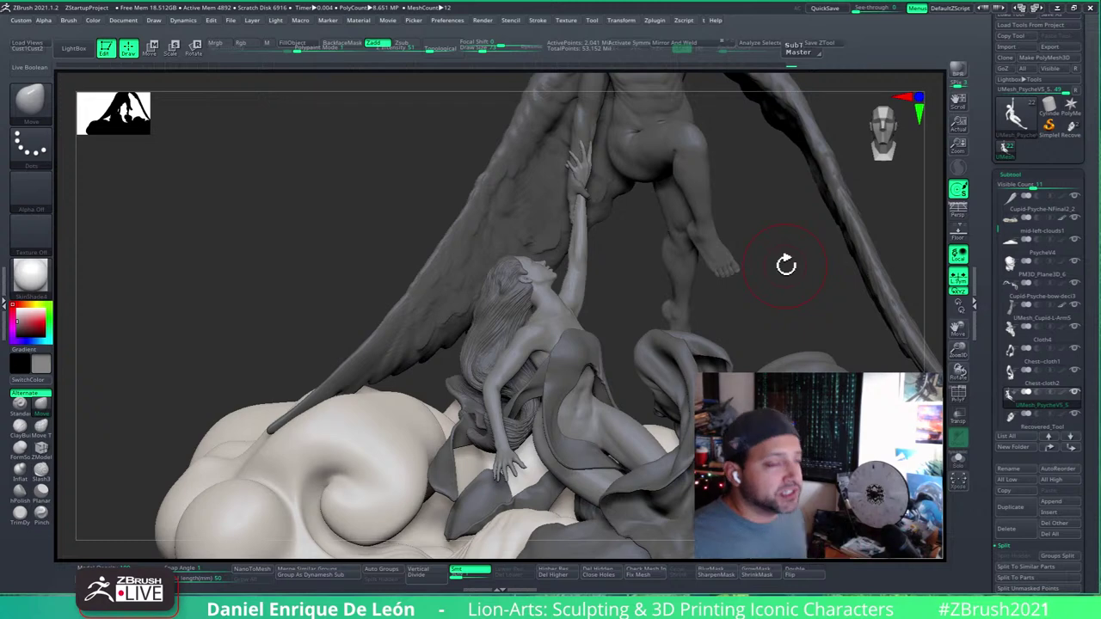
# Step: Select Cupid's wing behind Psyche and examine how it relates to her head and the joined hands from front and side
pyautogui.moveTo(774, 318); pyautogui.dragTo(628, 329)
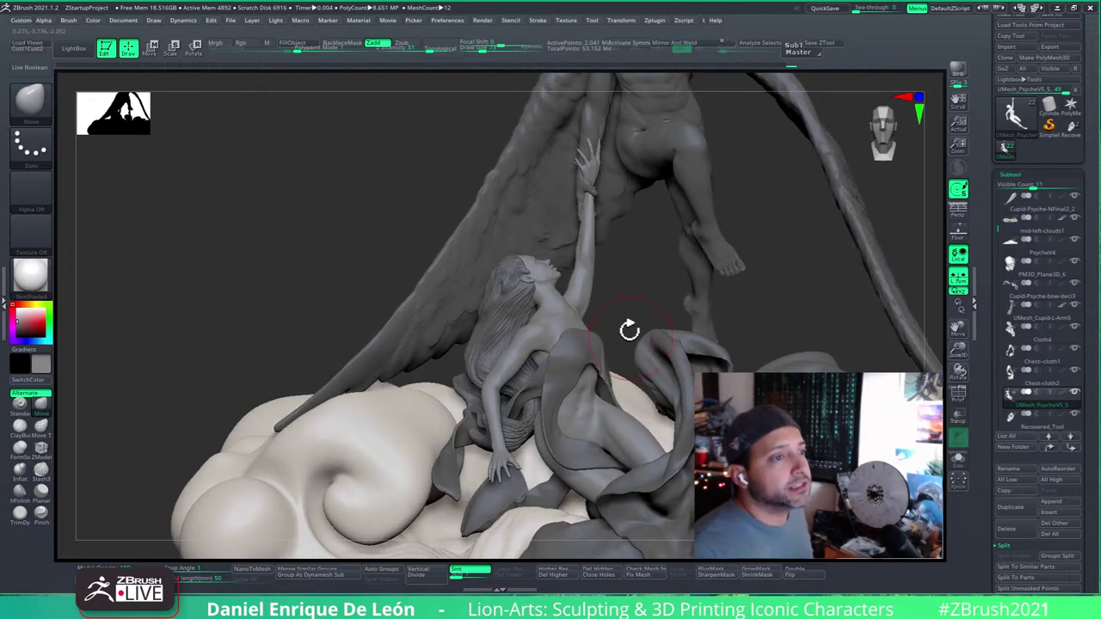
pyautogui.keyDown('alt'); pyautogui.moveTo(569, 323); pyautogui.dragTo(567, 340, button='right'); pyautogui.keyUp('alt')
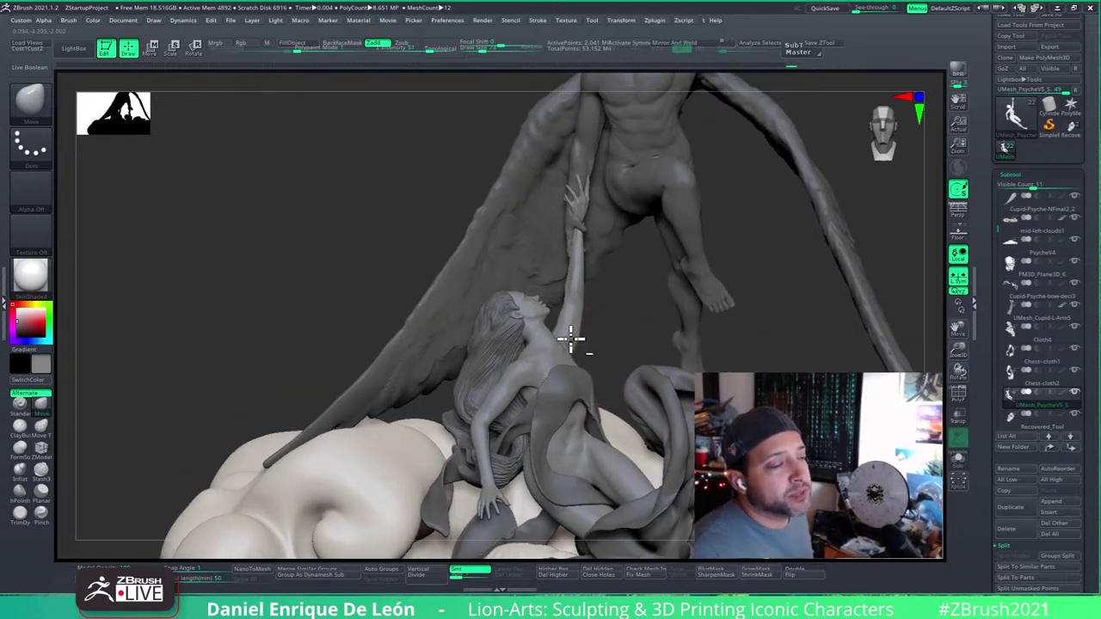
pyautogui.keyDown('alt'); pyautogui.moveTo(745, 198); pyautogui.dragTo(744, 236, button='right'); pyautogui.keyUp('alt')
pyautogui.moveTo(655, 296); pyautogui.dragTo(511, 290)
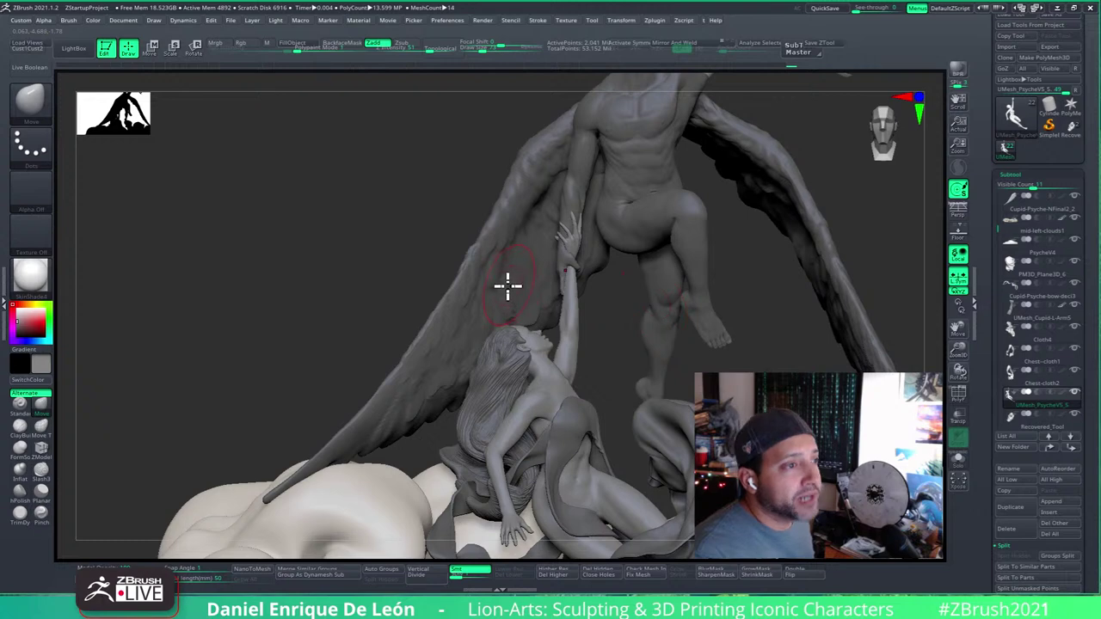
pyautogui.keyDown('alt'); pyautogui.click(508, 288); pyautogui.keyUp('alt')
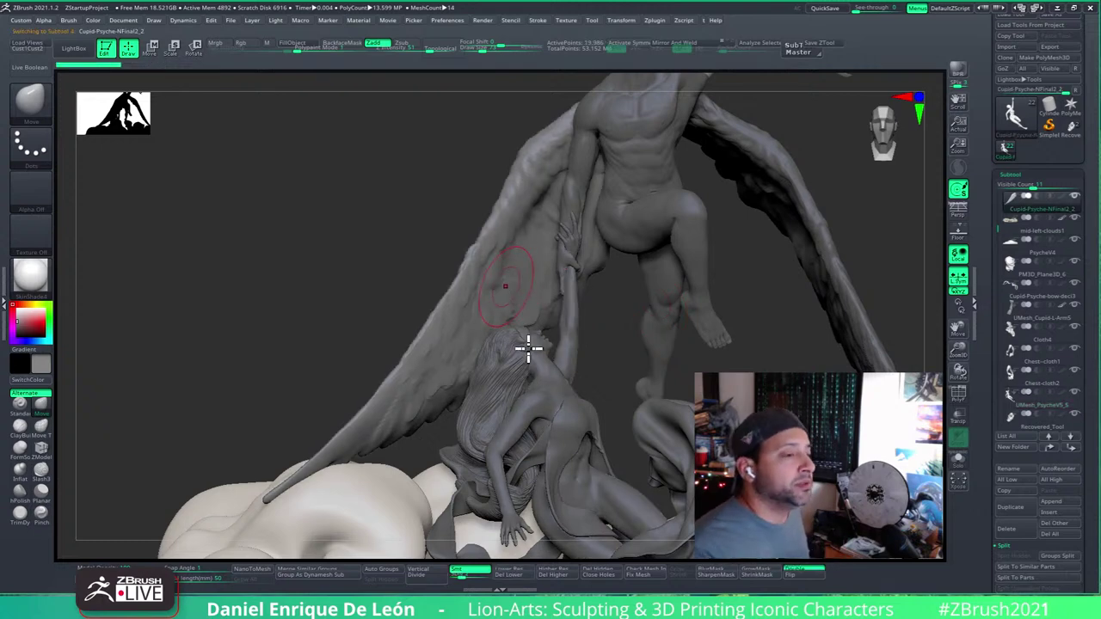
pyautogui.moveTo(504, 319)
pyautogui.mouseDown()
pyautogui.moveTo(530, 326)
pyautogui.moveTo(522, 344)
pyautogui.moveTo(508, 353)
pyautogui.moveTo(489, 335)
pyautogui.mouseUp()
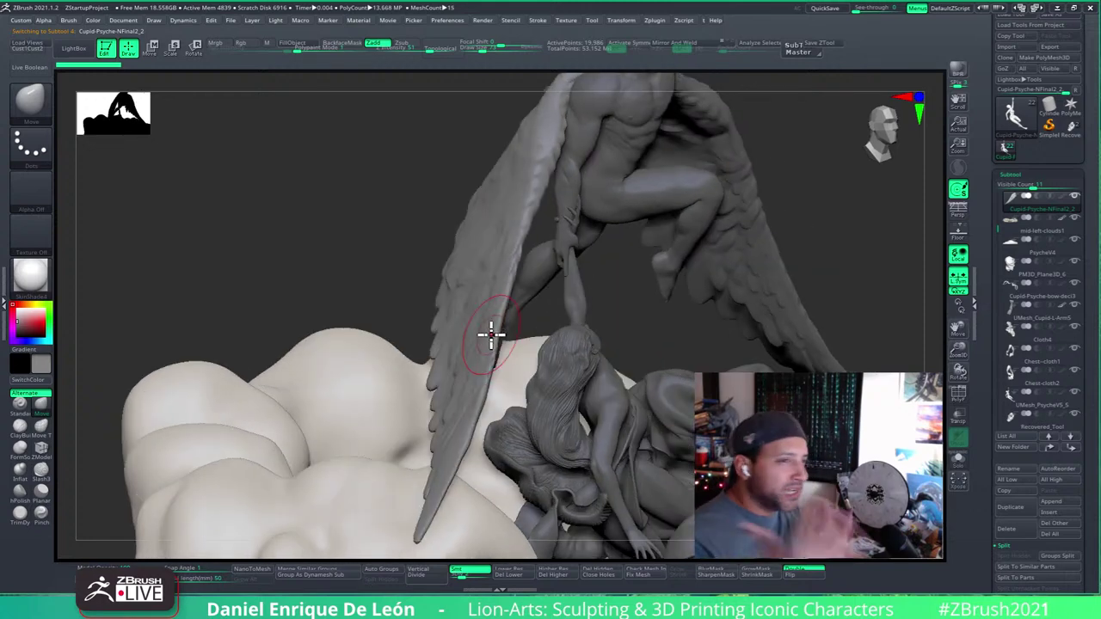
pyautogui.keyDown('alt'); pyautogui.moveTo(499, 234); pyautogui.dragTo(489, 295, button='right'); pyautogui.keyUp('alt')
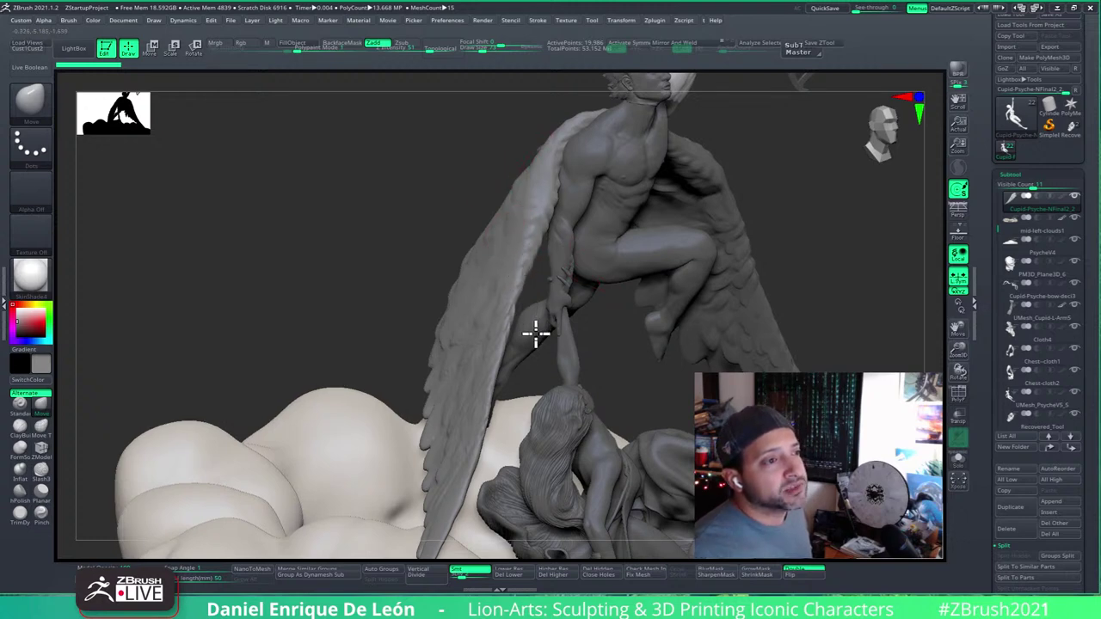
pyautogui.keyDown('ctrl'); pyautogui.moveTo(535, 334); pyautogui.dragTo(464, 234, button='right'); pyautogui.keyUp('ctrl')
pyautogui.keyDown('alt'); pyautogui.moveTo(587, 388); pyautogui.dragTo(565, 364, button='right'); pyautogui.keyUp('alt')
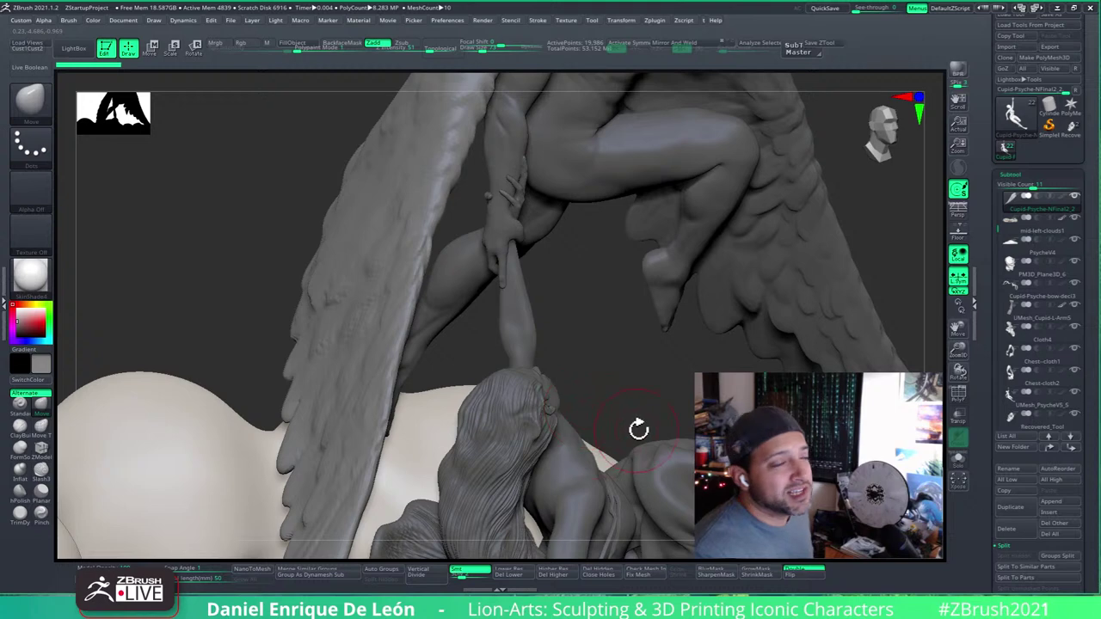
# Step: Select Cupid's other wing, Cupid-Psyche-NFinal1, and examine its feathers and sweep against the clouds and drapery
pyautogui.moveTo(603, 430)
pyautogui.mouseDown()
pyautogui.moveTo(571, 388)
pyautogui.moveTo(666, 381)
pyautogui.moveTo(813, 318)
pyautogui.moveTo(889, 302)
pyautogui.moveTo(884, 256)
pyautogui.mouseUp()
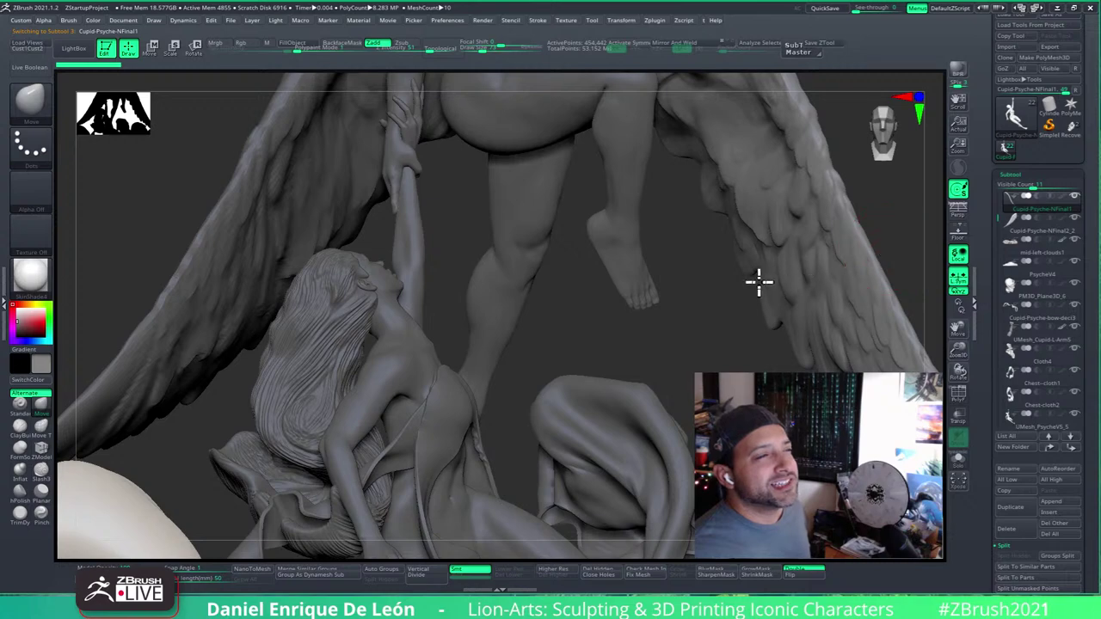
pyautogui.moveTo(757, 283)
pyautogui.mouseDown()
pyautogui.moveTo(713, 290)
pyautogui.moveTo(791, 317)
pyautogui.moveTo(633, 378)
pyautogui.moveTo(639, 395)
pyautogui.moveTo(754, 359)
pyautogui.mouseUp()
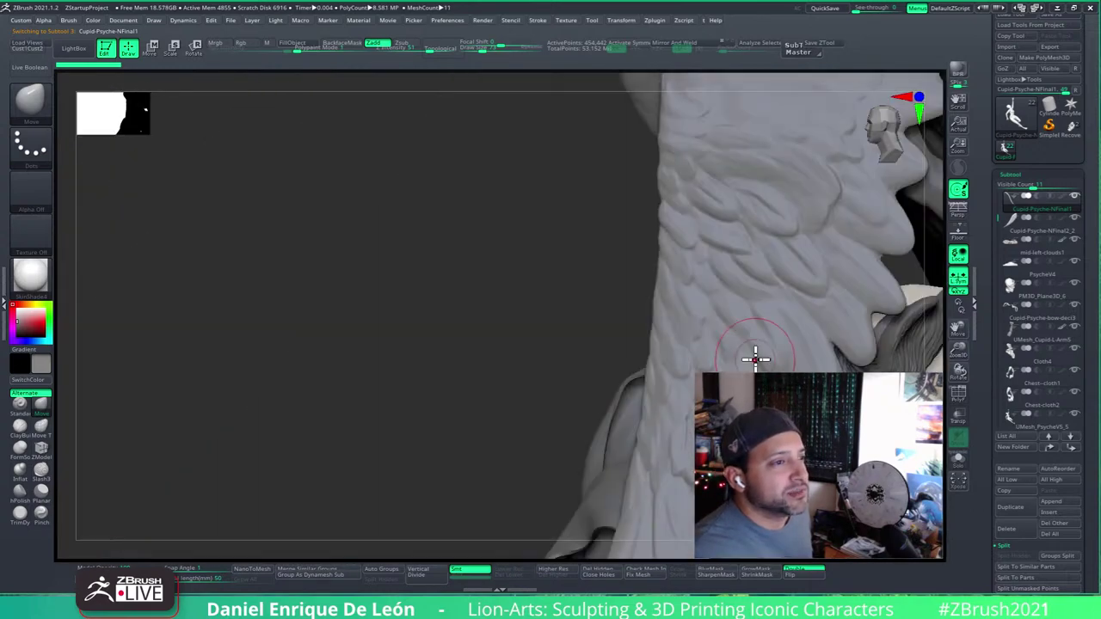
pyautogui.moveTo(603, 397); pyautogui.dragTo(708, 348)
pyautogui.press('f')
pyautogui.keyDown('ctrl'); pyautogui.moveTo(708, 348); pyautogui.dragTo(661, 231, button='right'); pyautogui.keyUp('ctrl')
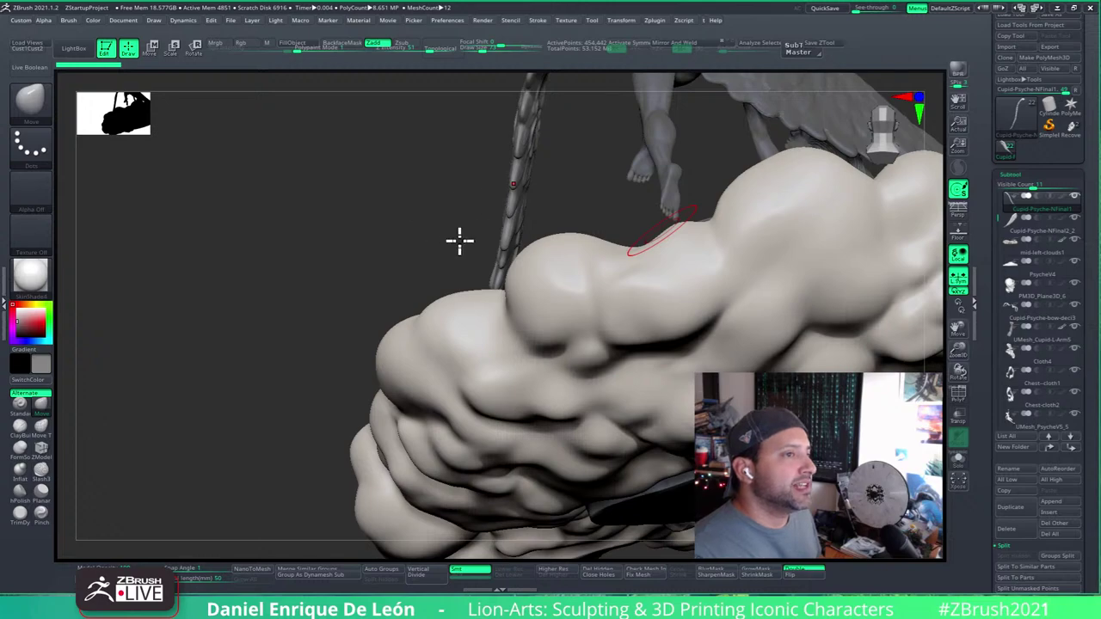
pyautogui.moveTo(521, 223); pyautogui.dragTo(597, 182)
pyautogui.moveTo(430, 220)
pyautogui.mouseDown()
pyautogui.moveTo(498, 218)
pyautogui.moveTo(521, 204)
pyautogui.moveTo(511, 221)
pyautogui.mouseUp()
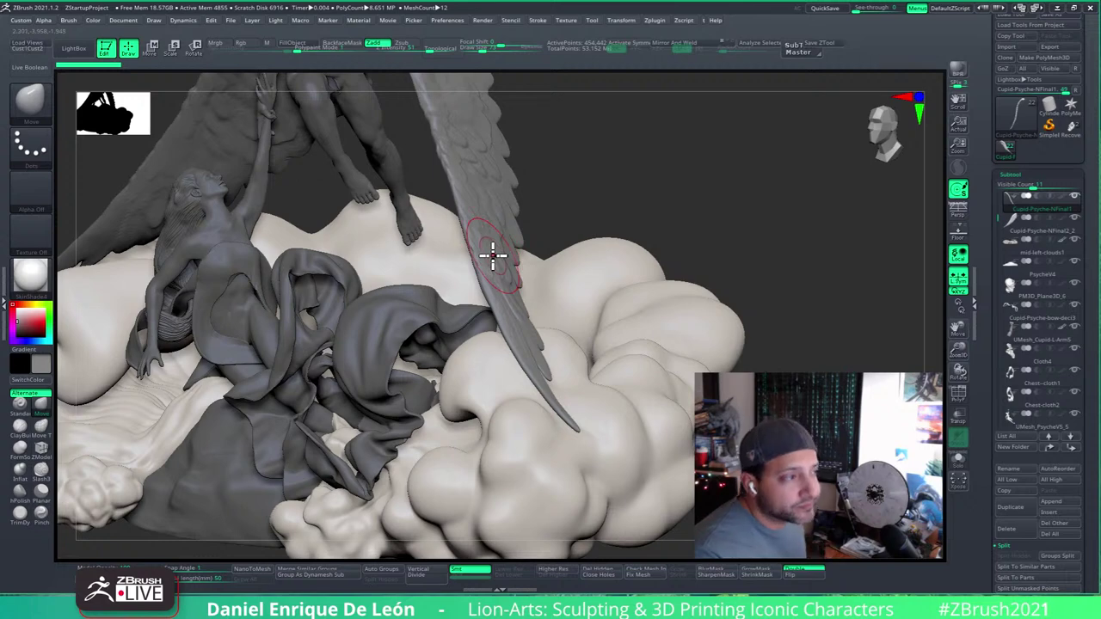
pyautogui.keyDown('alt'); pyautogui.moveTo(659, 211); pyautogui.dragTo(726, 271); pyautogui.keyUp('alt')
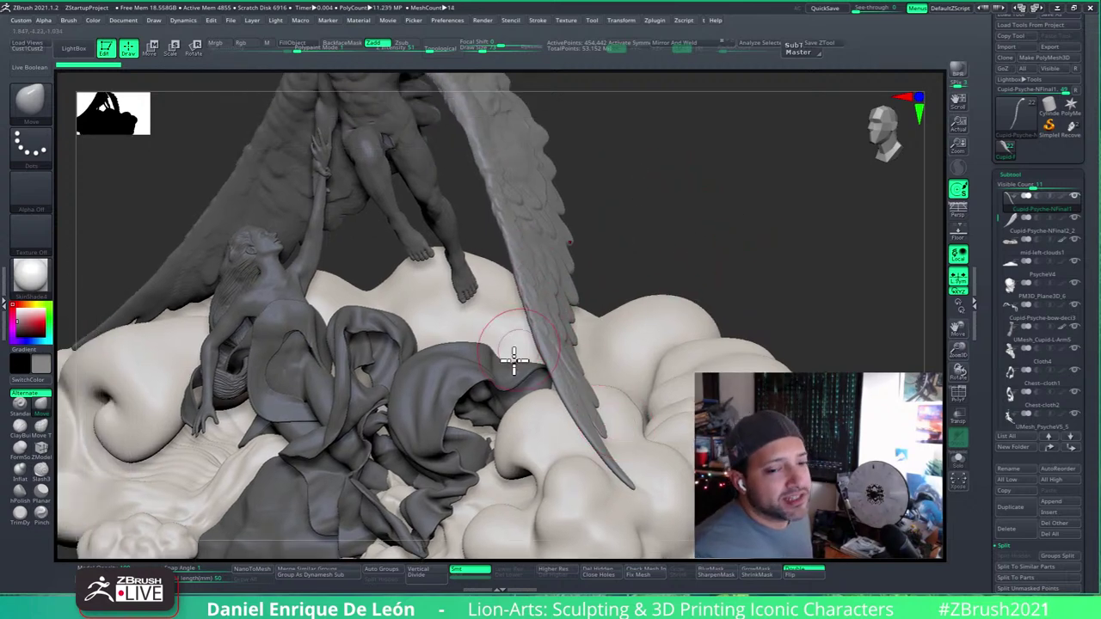
pyautogui.keyDown('alt'); pyautogui.moveTo(458, 370); pyautogui.dragTo(548, 421); pyautogui.keyUp('alt')
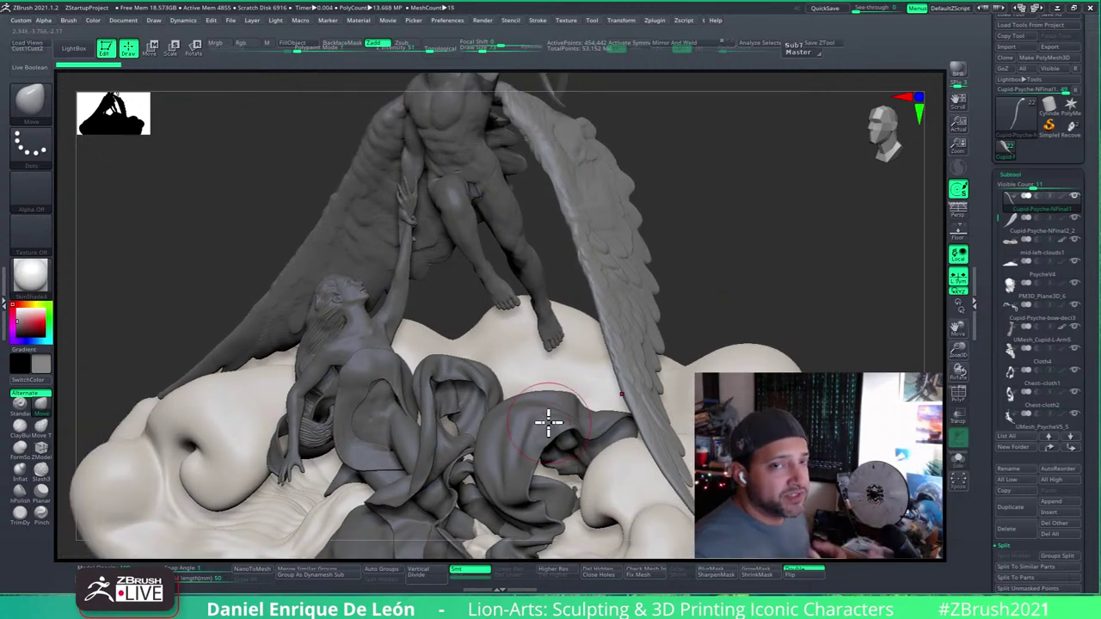
pyautogui.moveTo(519, 418)
pyautogui.mouseDown(button='right')
pyautogui.moveTo(527, 412)
pyautogui.moveTo(491, 388)
pyautogui.mouseUp(button='right')
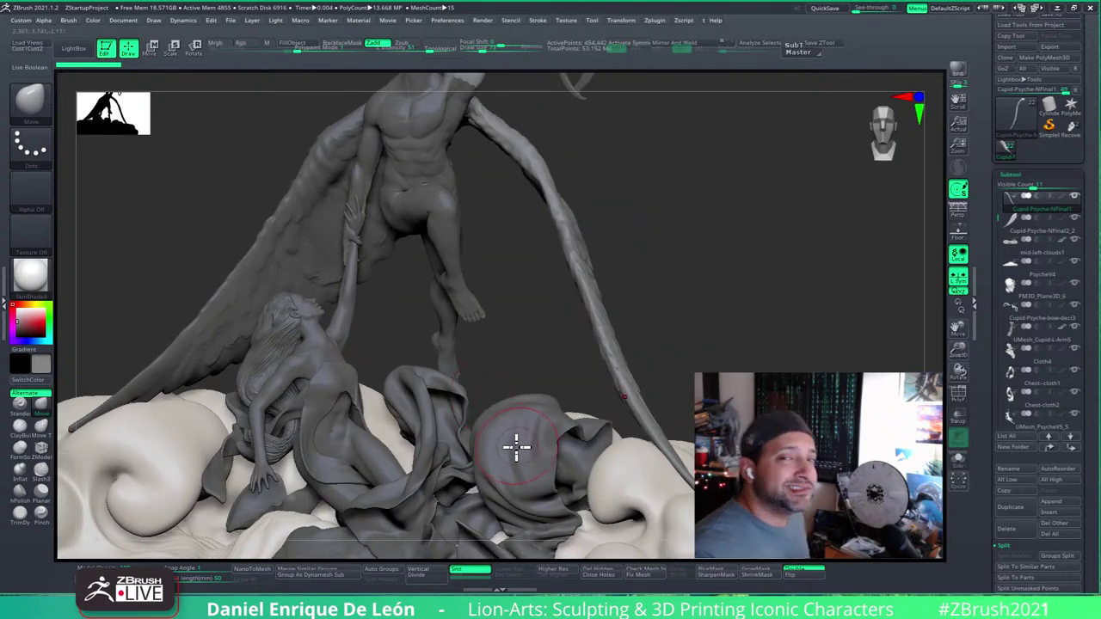
pyautogui.keyDown('alt'); pyautogui.moveTo(477, 389); pyautogui.dragTo(471, 452, button='right'); pyautogui.keyUp('alt')
# Step: Select the large rounded drapery PM3D_Plane3D_6 and examine its folds beside Psyche's legs
pyautogui.keyDown('alt'); pyautogui.click(455, 494); pyautogui.keyUp('alt')
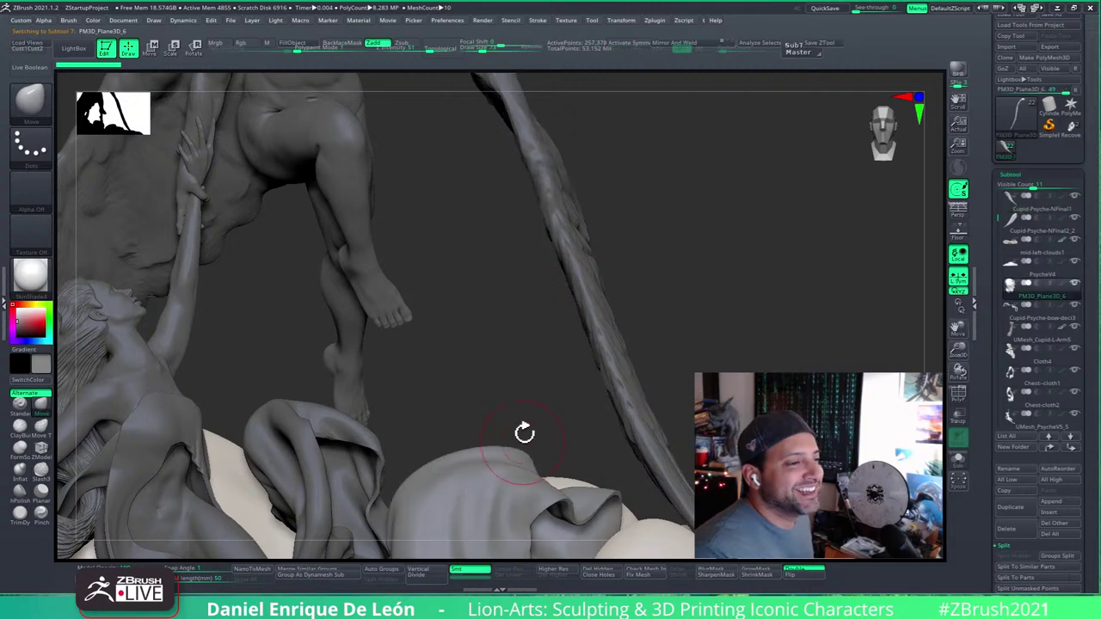
pyautogui.moveTo(566, 326)
pyautogui.mouseDown(button='right')
pyautogui.moveTo(619, 277)
pyautogui.moveTo(593, 329)
pyautogui.moveTo(644, 284)
pyautogui.moveTo(639, 207)
pyautogui.mouseUp(button='right')
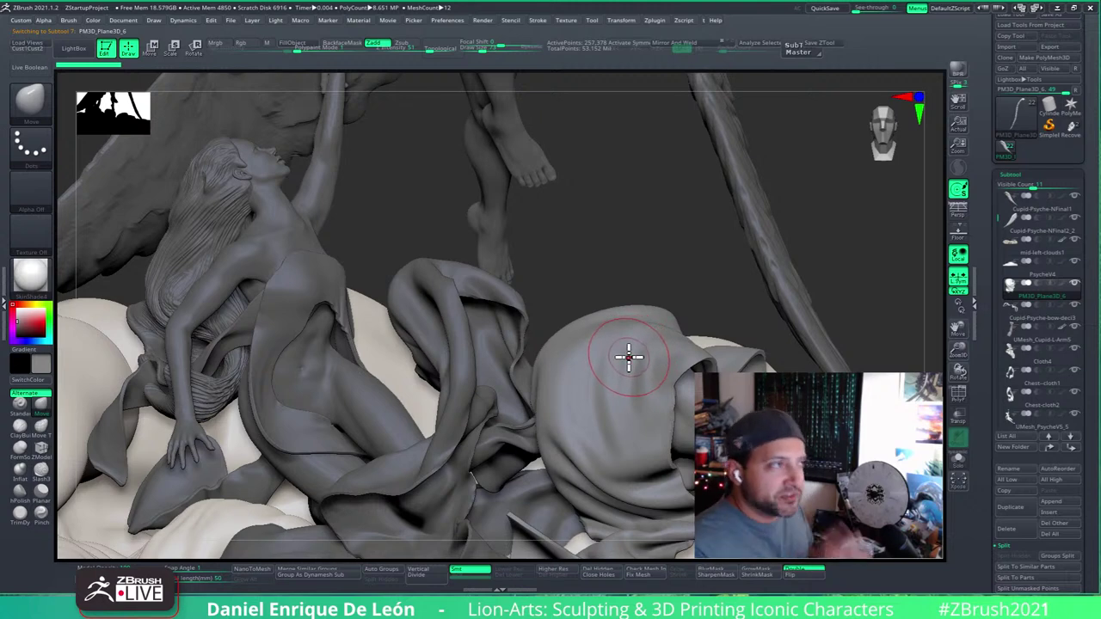
pyautogui.moveTo(641, 365); pyautogui.dragTo(601, 340, button='right')
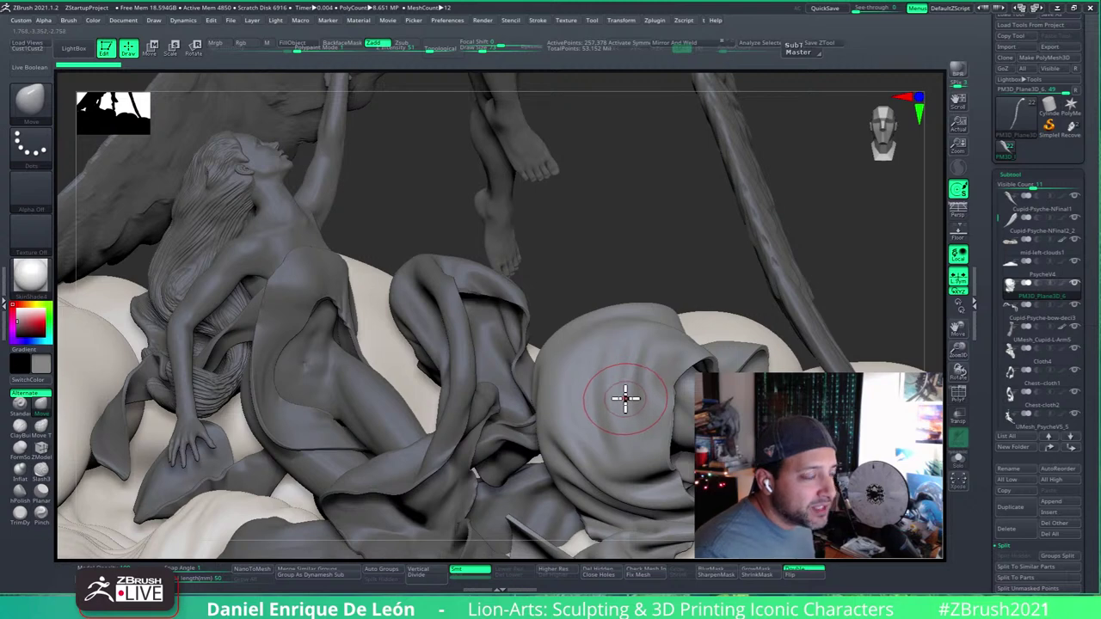
pyautogui.moveTo(620, 389)
pyautogui.mouseDown(button='right')
pyautogui.moveTo(634, 373)
pyautogui.moveTo(611, 374)
pyautogui.mouseUp(button='right')
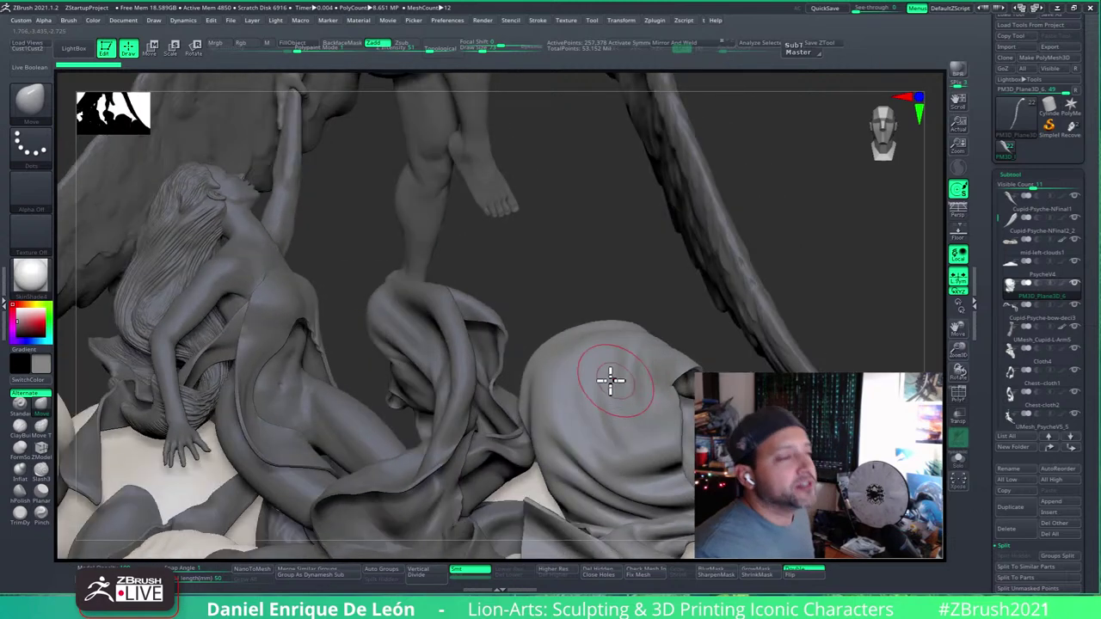
pyautogui.moveTo(680, 393); pyautogui.dragTo(691, 362, button='right')
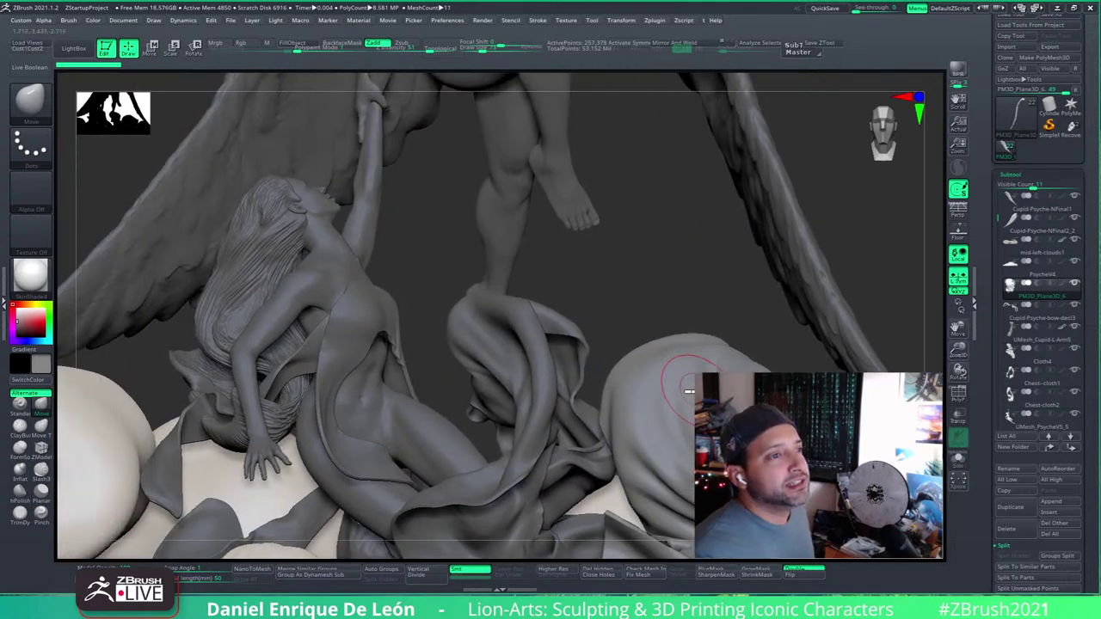
# Step: Select the Cloth4 drapery and the Chest-cloth2 piece in turn and examine how they wrap around Psyche's body
pyautogui.keyDown('alt'); pyautogui.click(548, 376); pyautogui.keyUp('alt')
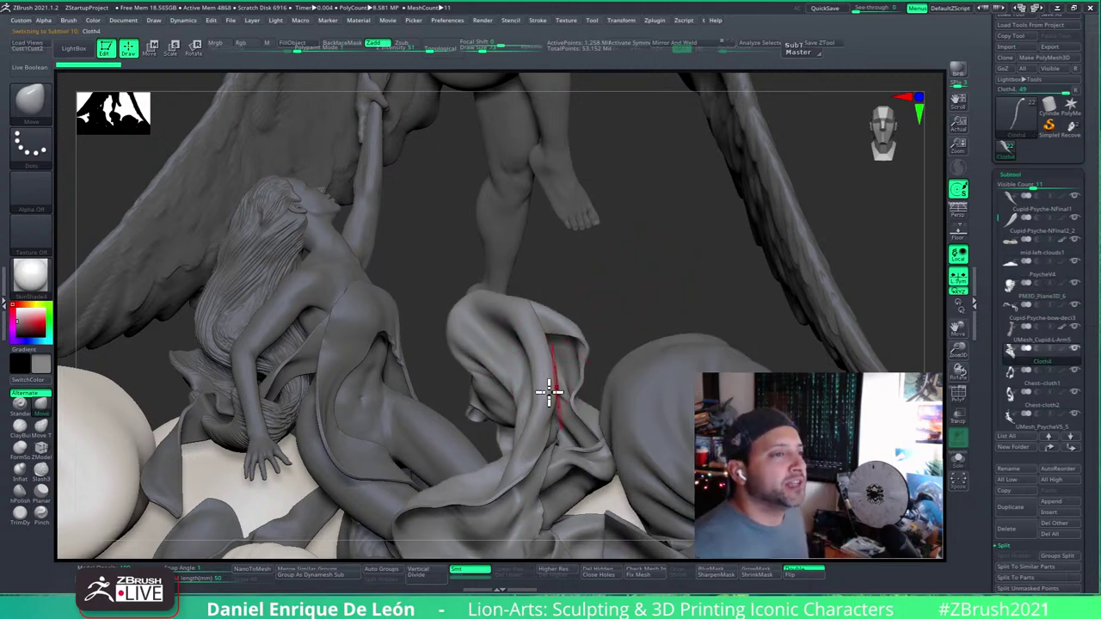
pyautogui.moveTo(559, 393); pyautogui.dragTo(560, 408, button='right')
pyautogui.moveTo(521, 335)
pyautogui.mouseDown(button='right')
pyautogui.moveTo(506, 327)
pyautogui.moveTo(499, 337)
pyautogui.moveTo(551, 436)
pyautogui.mouseUp(button='right')
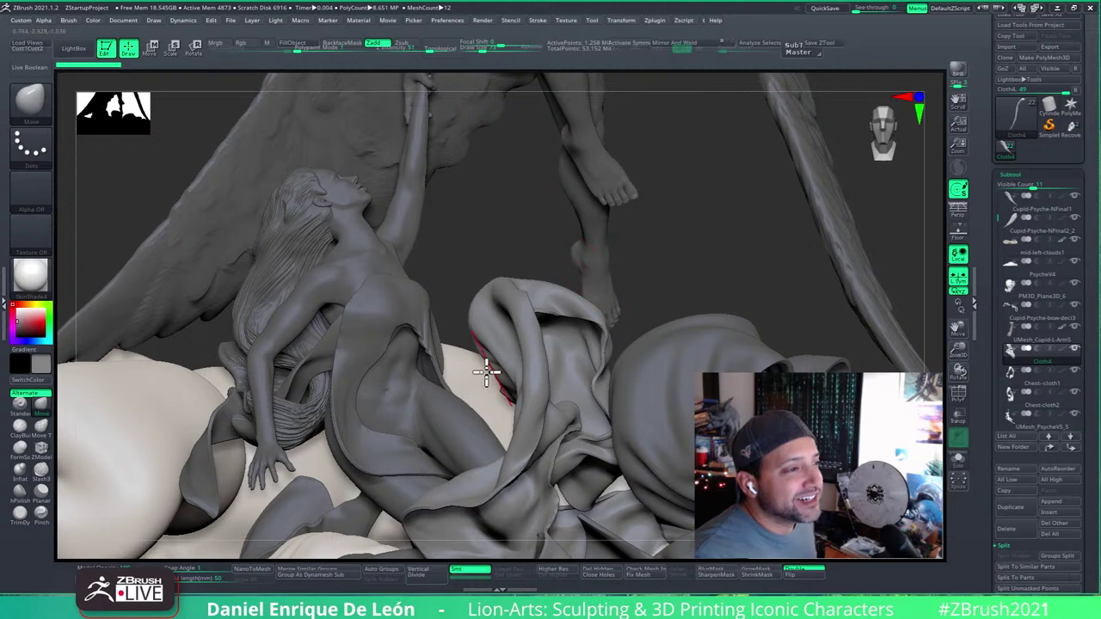
pyautogui.keyDown('alt'); pyautogui.click(381, 469); pyautogui.keyUp('alt')
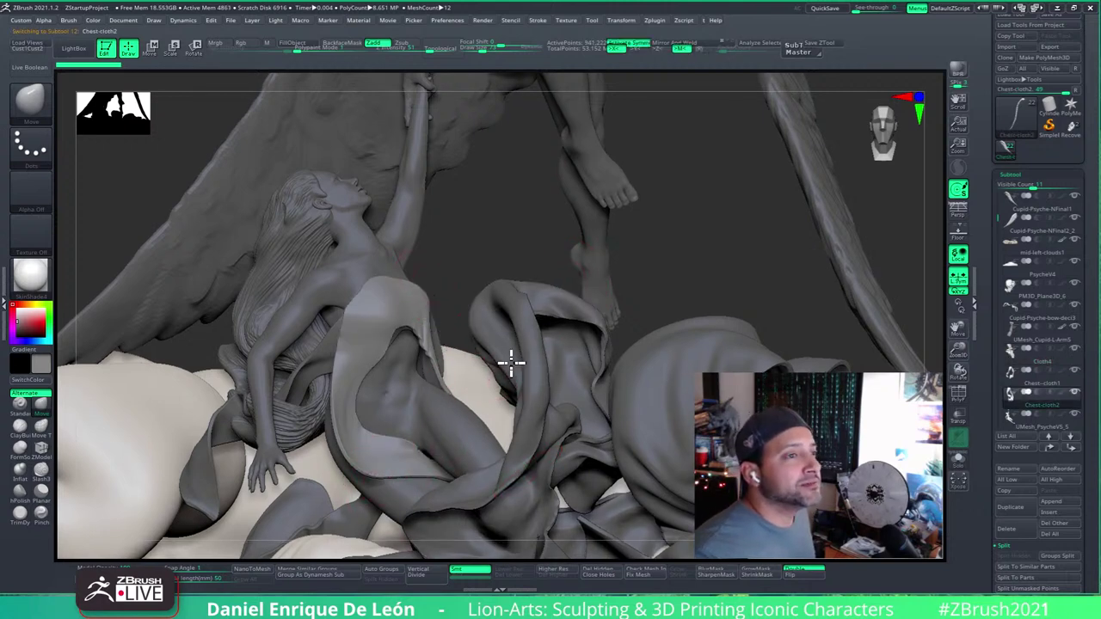
pyautogui.keyDown('alt'); pyautogui.moveTo(614, 336); pyautogui.dragTo(660, 422); pyautogui.keyUp('alt')
pyautogui.moveTo(452, 353)
pyautogui.mouseDown(button='right')
pyautogui.moveTo(457, 373)
pyautogui.moveTo(621, 344)
pyautogui.moveTo(501, 270)
pyautogui.moveTo(467, 293)
pyautogui.mouseUp(button='right')
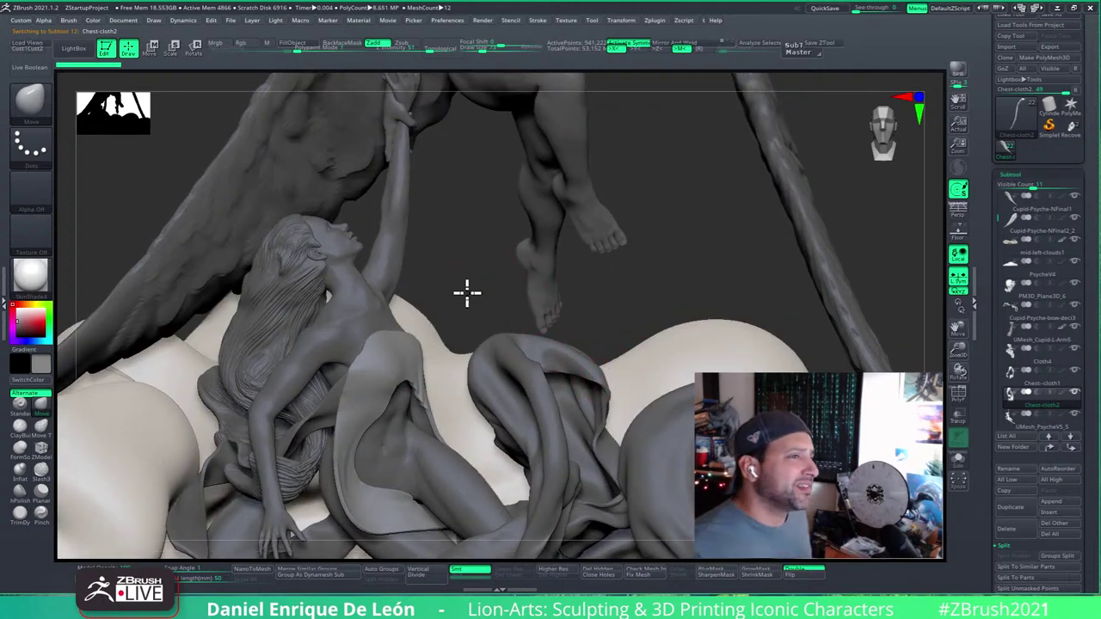
# Step: Select Psyche's body mesh and reshape her raised upper arm beside the shoulder with the Move brush
pyautogui.keyDown('alt'); pyautogui.click(401, 239); pyautogui.keyUp('alt')
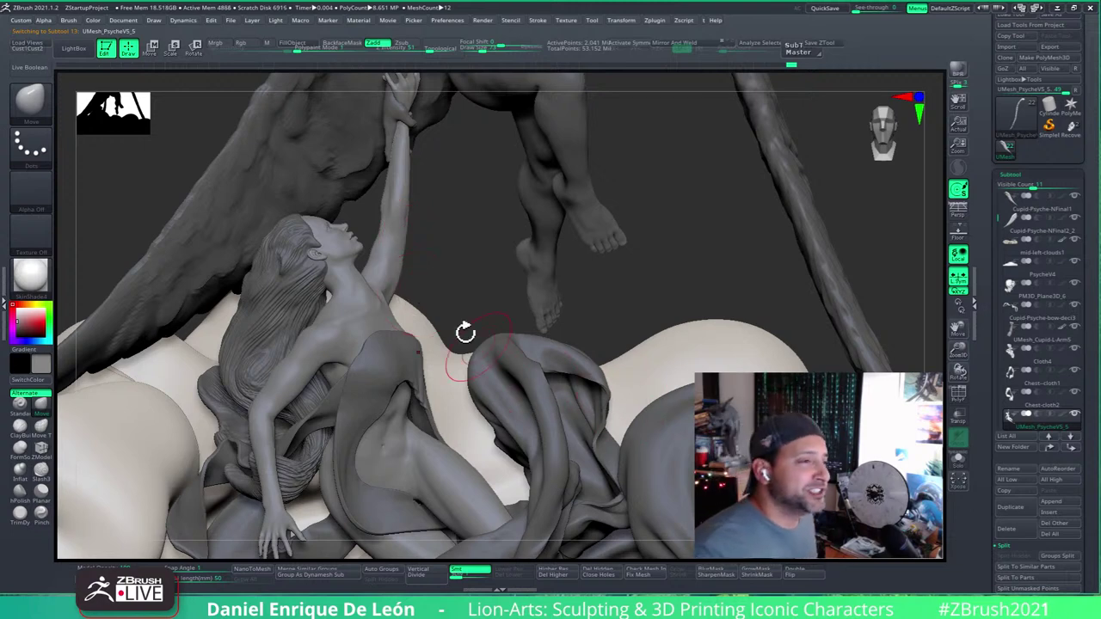
pyautogui.moveTo(462, 287)
pyautogui.mouseDown(button='right')
pyautogui.moveTo(465, 354)
pyautogui.moveTo(447, 311)
pyautogui.moveTo(420, 322)
pyautogui.moveTo(425, 304)
pyautogui.moveTo(404, 318)
pyautogui.mouseUp(button='right')
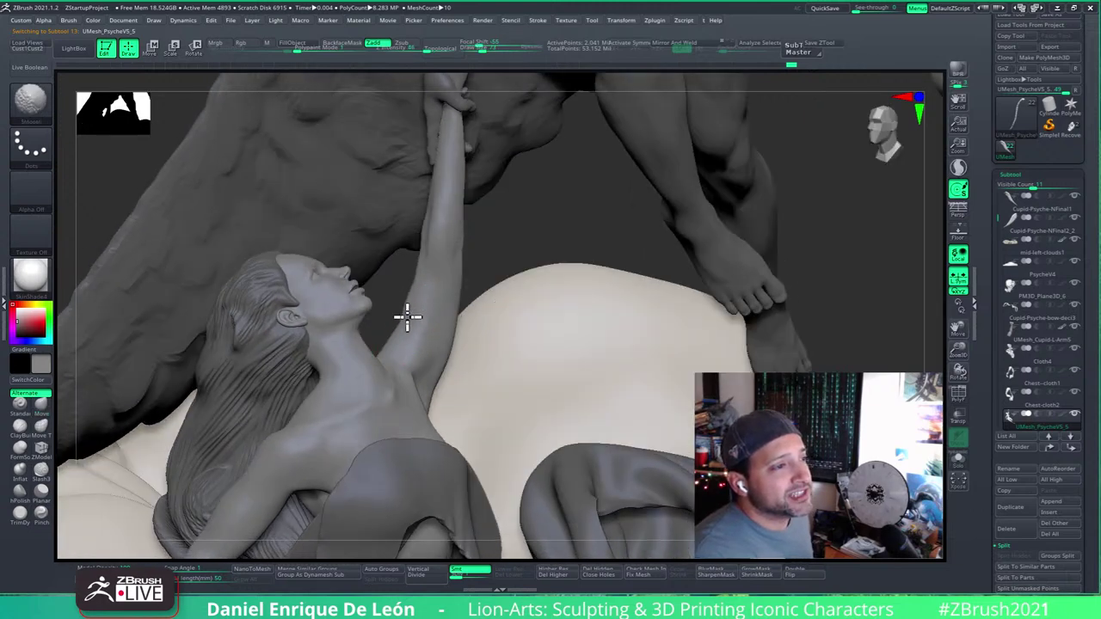
pyautogui.press('b')
pyautogui.press('m')
pyautogui.press('v')
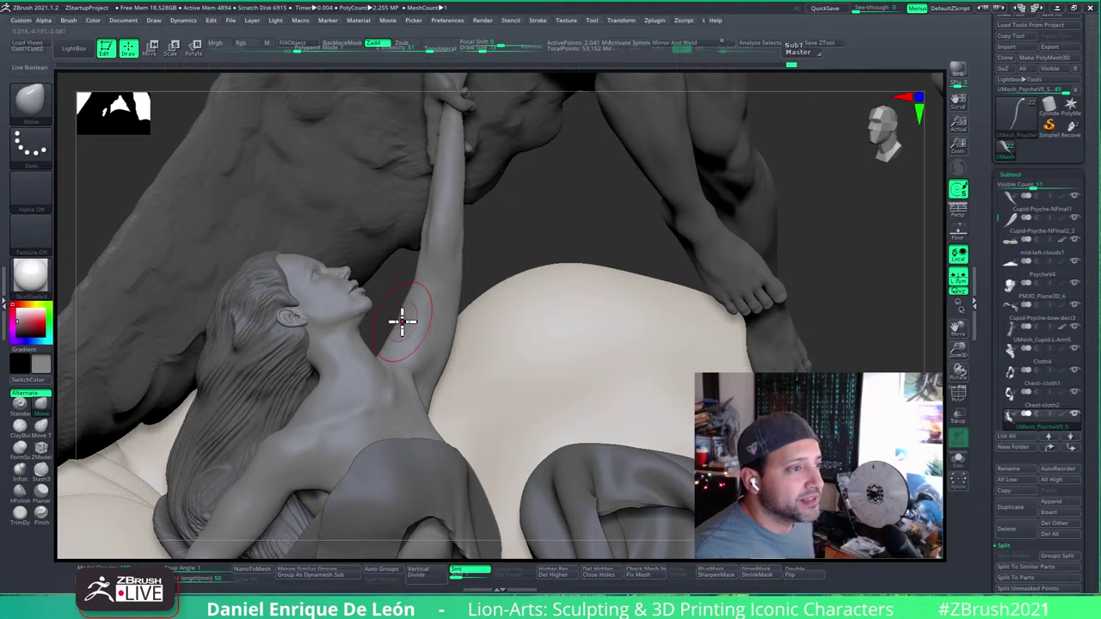
pyautogui.moveTo(396, 310)
pyautogui.mouseDown(button='right')
pyautogui.moveTo(384, 312)
pyautogui.moveTo(393, 339)
pyautogui.moveTo(408, 342)
pyautogui.moveTo(407, 321)
pyautogui.mouseUp(button='right')
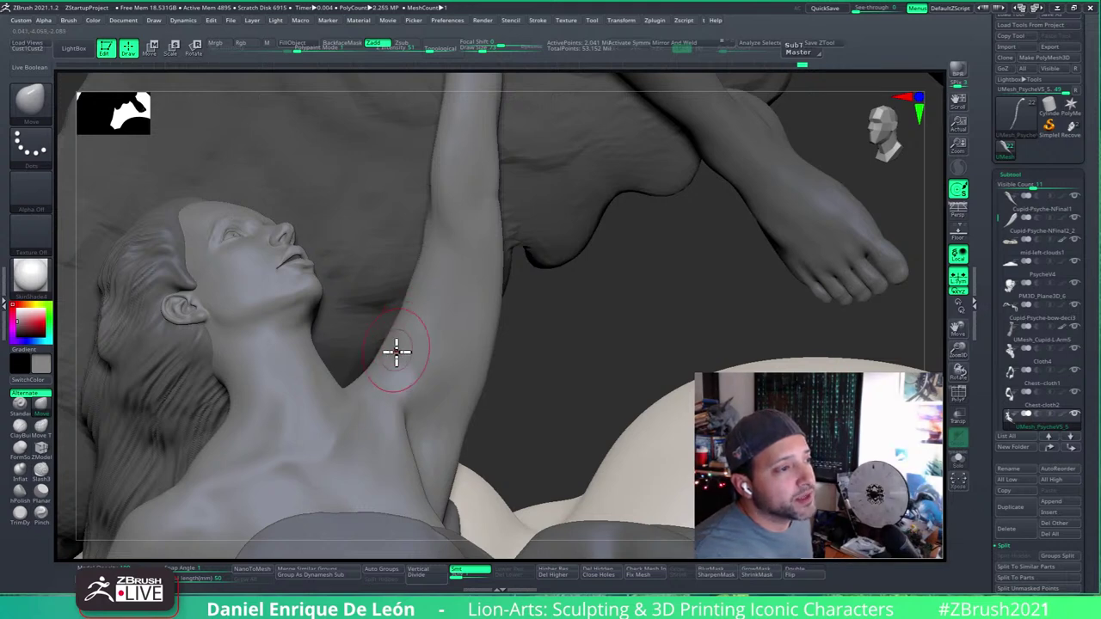
pyautogui.moveTo(400, 338); pyautogui.dragTo(413, 290, button='right')
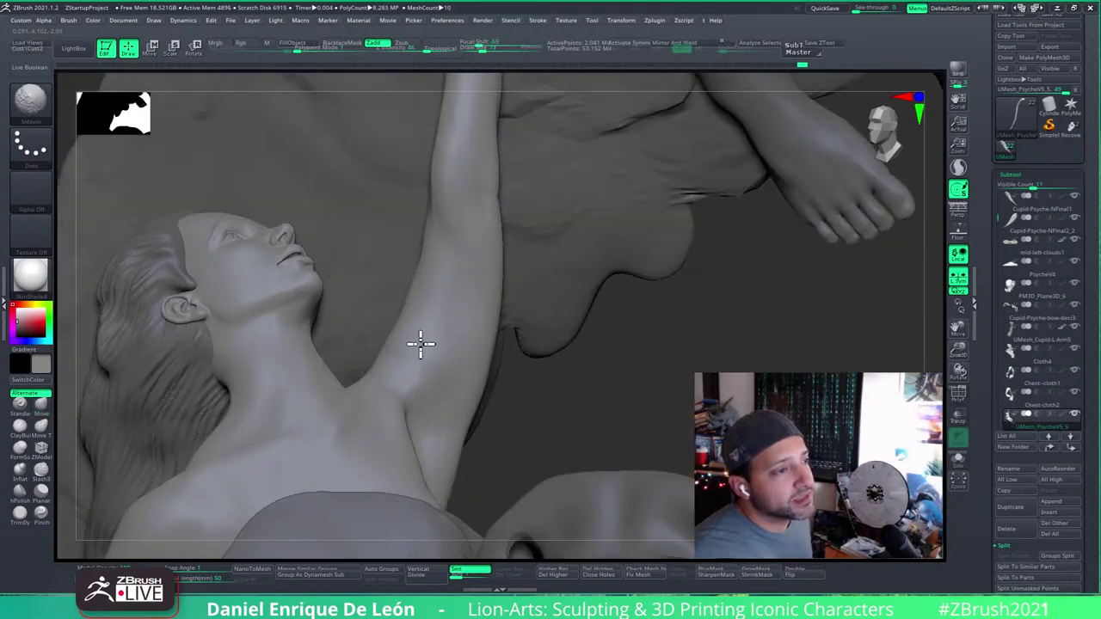
# Step: Refine the inner contour of Psyche's raised upper arm with the Move brush and smooth its surface
pyautogui.press('b')
pyautogui.press('m')
pyautogui.press('v')
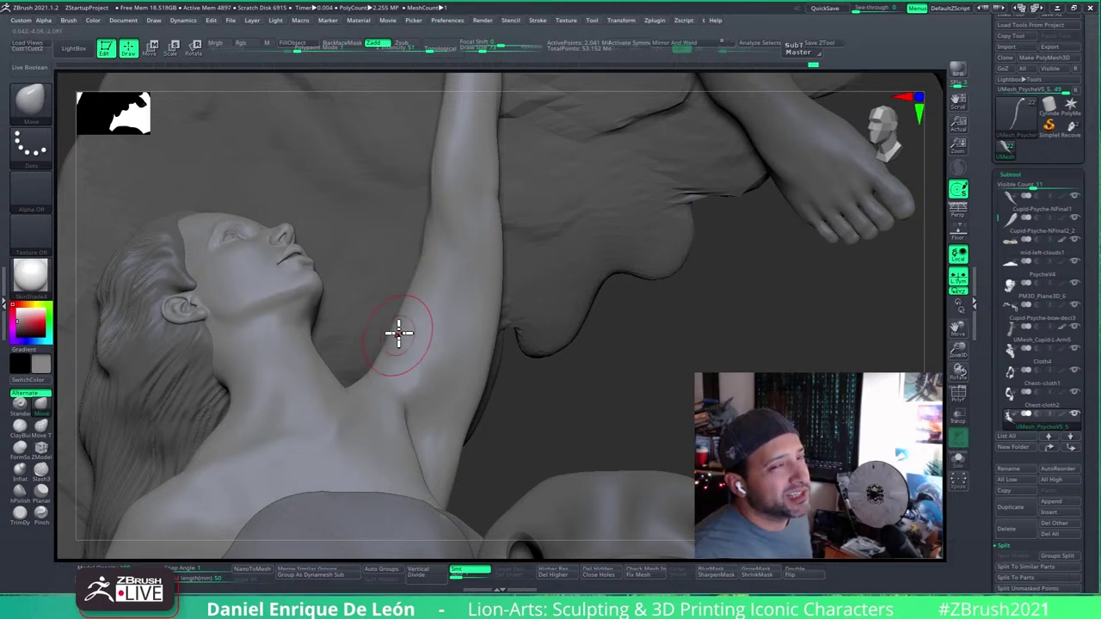
pyautogui.moveTo(410, 319); pyautogui.dragTo(411, 323, button='right')
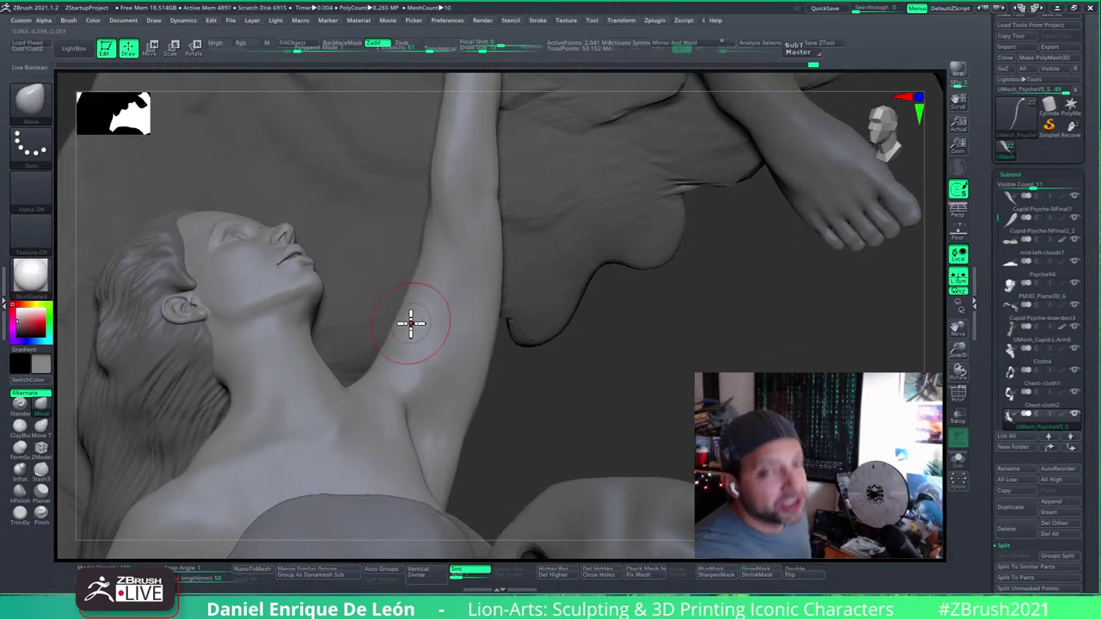
pyautogui.press('shift')
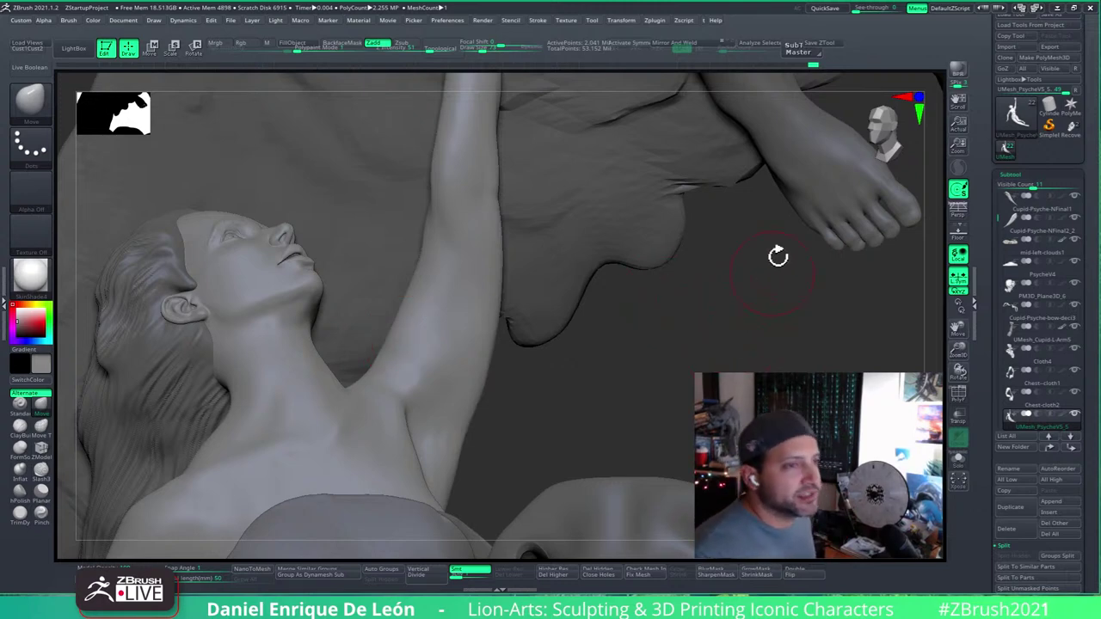
# Step: Smooth the inner side of Psyche's raised arm just below the elbow crease, checking its shape from above
pyautogui.moveTo(458, 266)
pyautogui.mouseDown(button='right')
pyautogui.moveTo(486, 287)
pyautogui.moveTo(408, 251)
pyautogui.mouseUp(button='right')
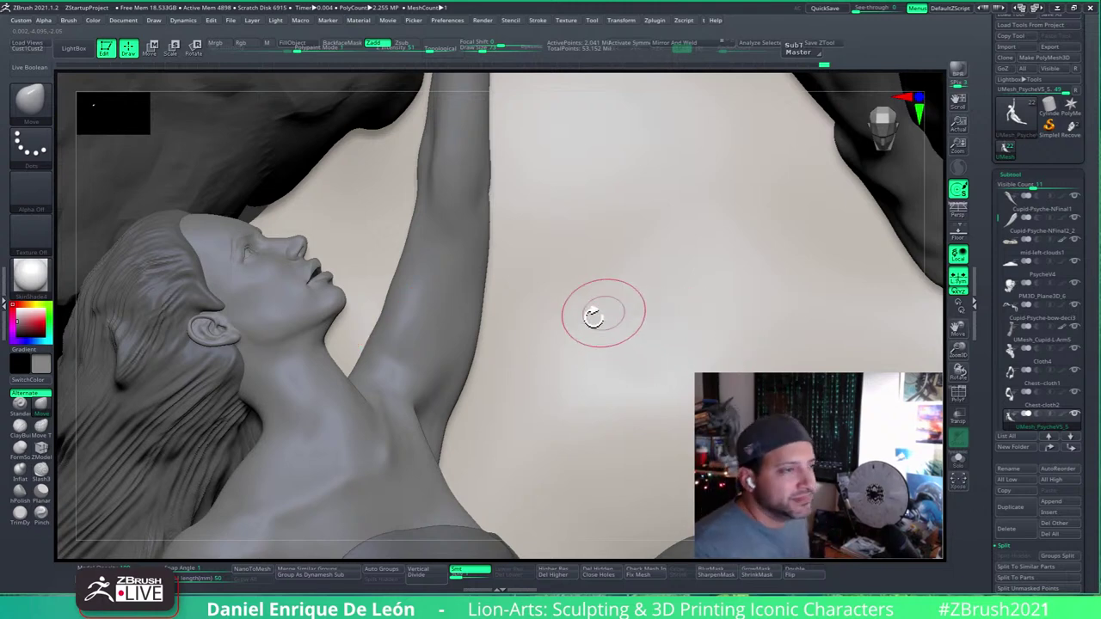
pyautogui.moveTo(388, 272); pyautogui.dragTo(415, 290, button='right')
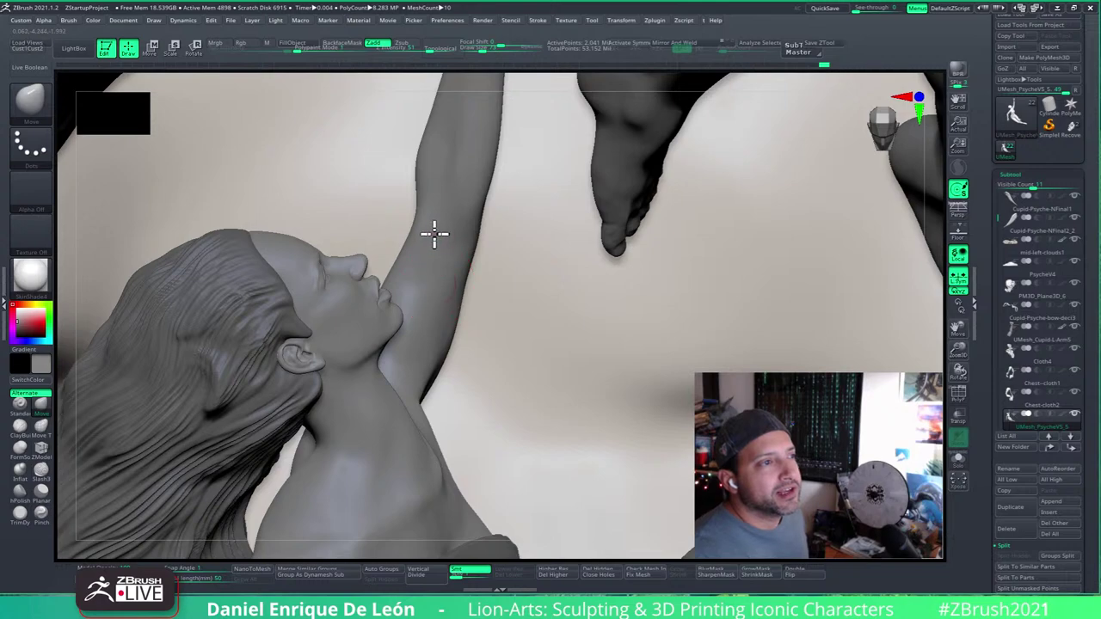
pyautogui.moveTo(433, 234)
pyautogui.mouseDown(button='right')
pyautogui.moveTo(467, 252)
pyautogui.moveTo(458, 284)
pyautogui.moveTo(462, 235)
pyautogui.moveTo(386, 214)
pyautogui.mouseUp(button='right')
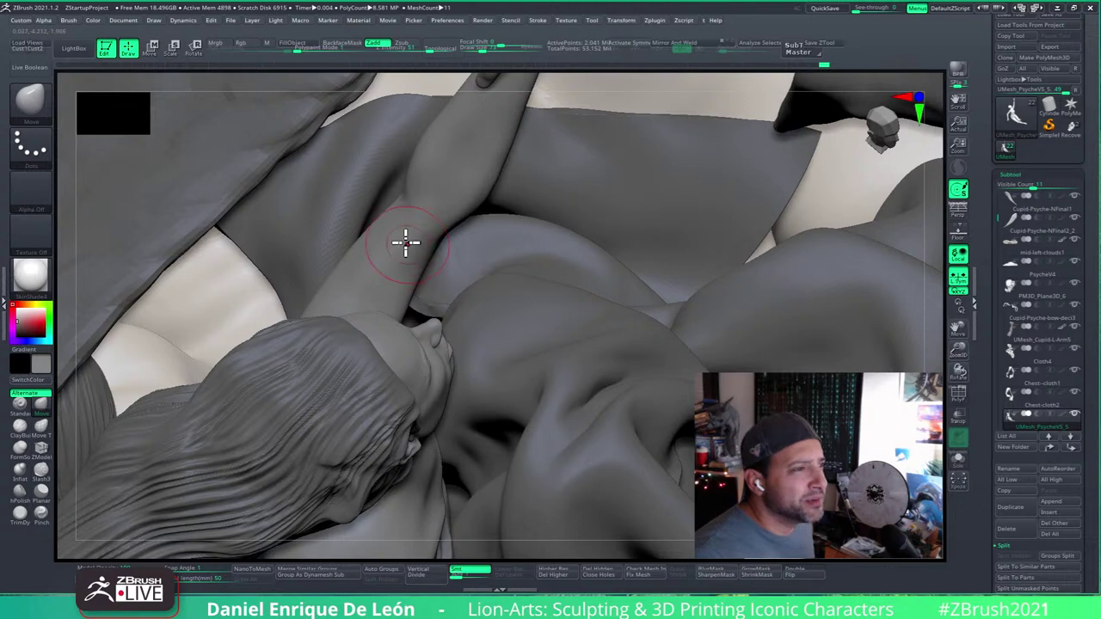
pyautogui.moveTo(371, 236); pyautogui.dragTo(377, 217)
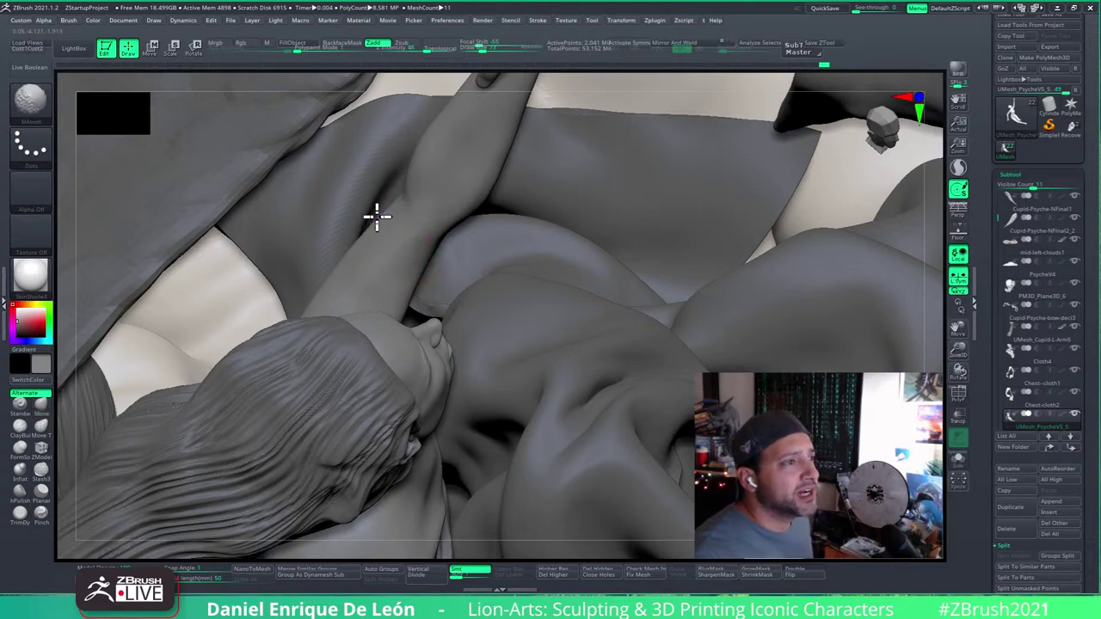
pyautogui.moveTo(398, 226)
pyautogui.mouseDown(button='right')
pyautogui.moveTo(387, 223)
pyautogui.moveTo(422, 229)
pyautogui.moveTo(446, 183)
pyautogui.moveTo(435, 158)
pyautogui.mouseUp(button='right')
# Step: Enlarge the Move brush slightly and refine the outline of Psyche's raised upper arm, smoothing it from the shoulder toward the elbow
pyautogui.press('b')
pyautogui.press('m')
pyautogui.press('v')
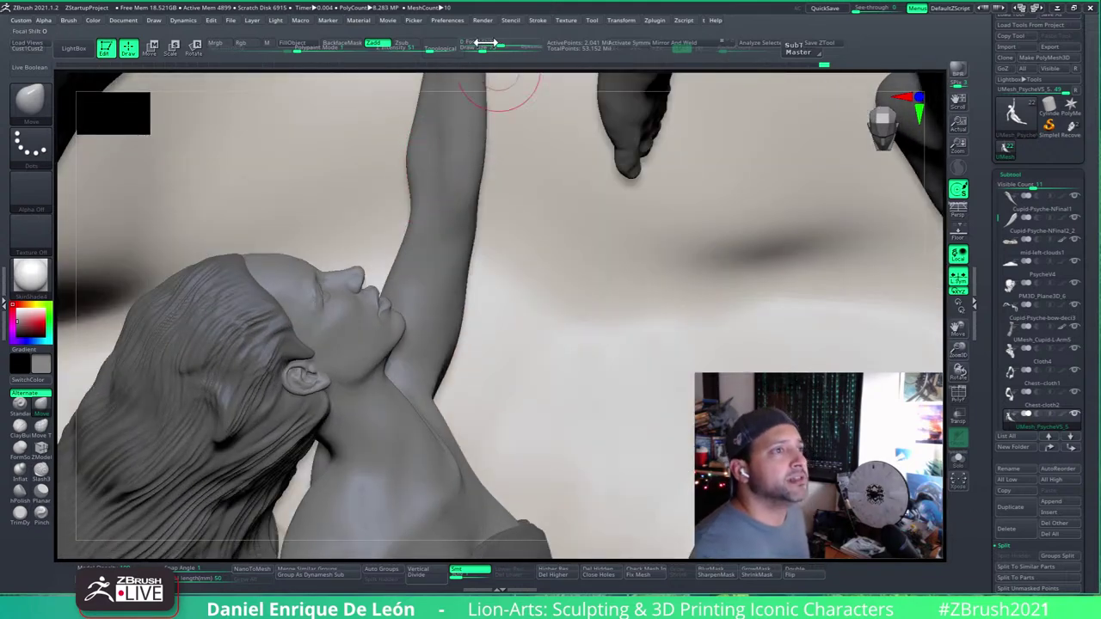
pyautogui.moveTo(482, 49); pyautogui.dragTo(486, 49)
pyautogui.moveTo(472, 275); pyautogui.dragTo(484, 229, button='right')
pyautogui.moveTo(476, 213)
pyautogui.mouseDown(button='right')
pyautogui.moveTo(455, 219)
pyautogui.moveTo(459, 249)
pyautogui.moveTo(484, 258)
pyautogui.moveTo(453, 239)
pyautogui.moveTo(472, 246)
pyautogui.moveTo(455, 258)
pyautogui.moveTo(450, 246)
pyautogui.moveTo(460, 257)
pyautogui.moveTo(462, 244)
pyautogui.moveTo(489, 302)
pyautogui.moveTo(467, 342)
pyautogui.moveTo(486, 391)
pyautogui.mouseUp(button='right')
pyautogui.moveTo(460, 413)
pyautogui.keyDown('shift'); pyautogui.mouseDown()
pyautogui.moveTo(445, 392)
pyautogui.moveTo(459, 316)
pyautogui.moveTo(448, 304)
pyautogui.mouseUp(); pyautogui.keyUp('shift')
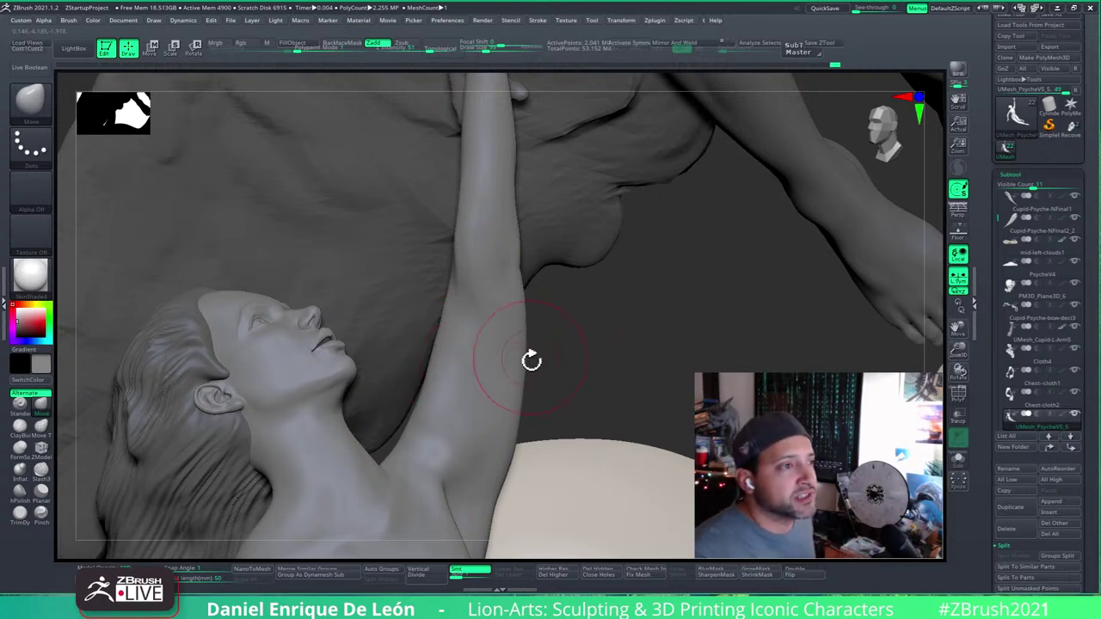
# Step: Smooth the forearm near Psyche's raised elbow and reshape the elbow's contour with the Move brush
pyautogui.moveTo(474, 373); pyautogui.dragTo(536, 295, button='right')
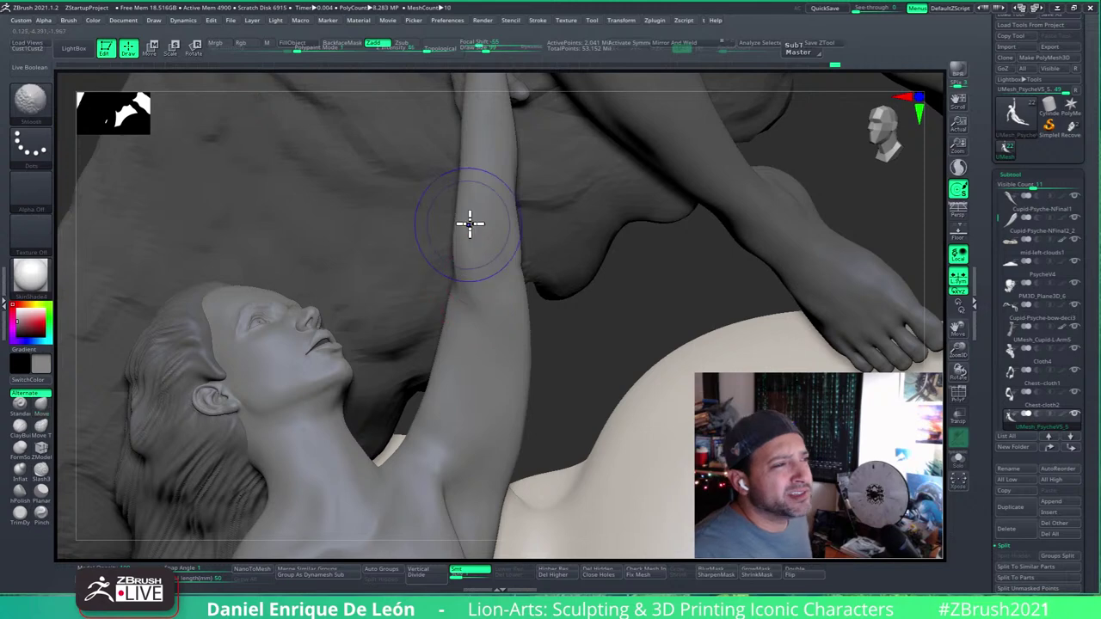
pyautogui.moveTo(469, 224)
pyautogui.keyDown('shift'); pyautogui.mouseDown()
pyautogui.moveTo(465, 261)
pyautogui.moveTo(466, 225)
pyautogui.moveTo(481, 277)
pyautogui.mouseUp(); pyautogui.keyUp('shift')
pyautogui.press('b')
pyautogui.press('m')
pyautogui.press('v')
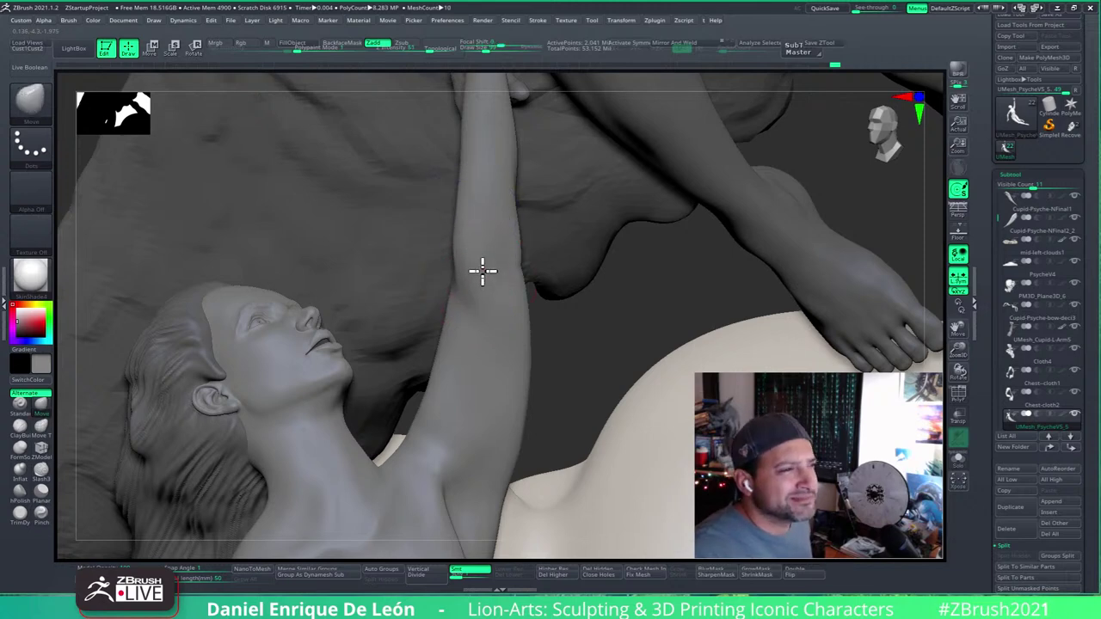
pyautogui.moveTo(481, 268)
pyautogui.mouseDown(button='right')
pyautogui.moveTo(470, 280)
pyautogui.moveTo(477, 267)
pyautogui.moveTo(425, 281)
pyautogui.moveTo(435, 261)
pyautogui.moveTo(534, 271)
pyautogui.moveTo(560, 298)
pyautogui.moveTo(538, 256)
pyautogui.moveTo(550, 266)
pyautogui.moveTo(502, 246)
pyautogui.moveTo(484, 275)
pyautogui.moveTo(516, 255)
pyautogui.mouseUp(button='right')
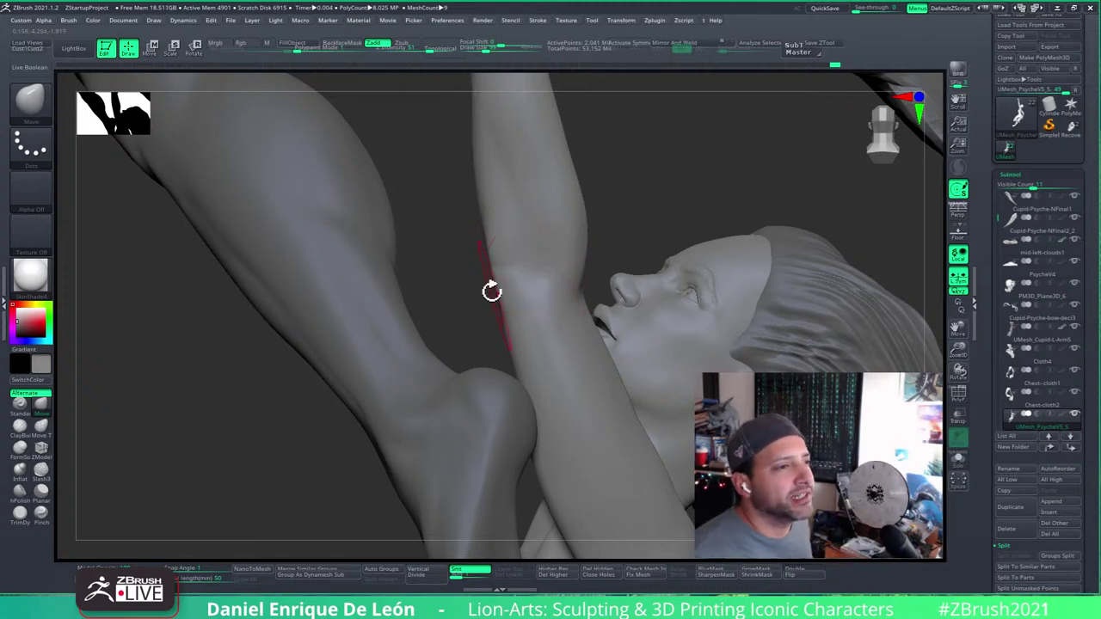
pyautogui.moveTo(491, 290); pyautogui.dragTo(523, 287, button='right')
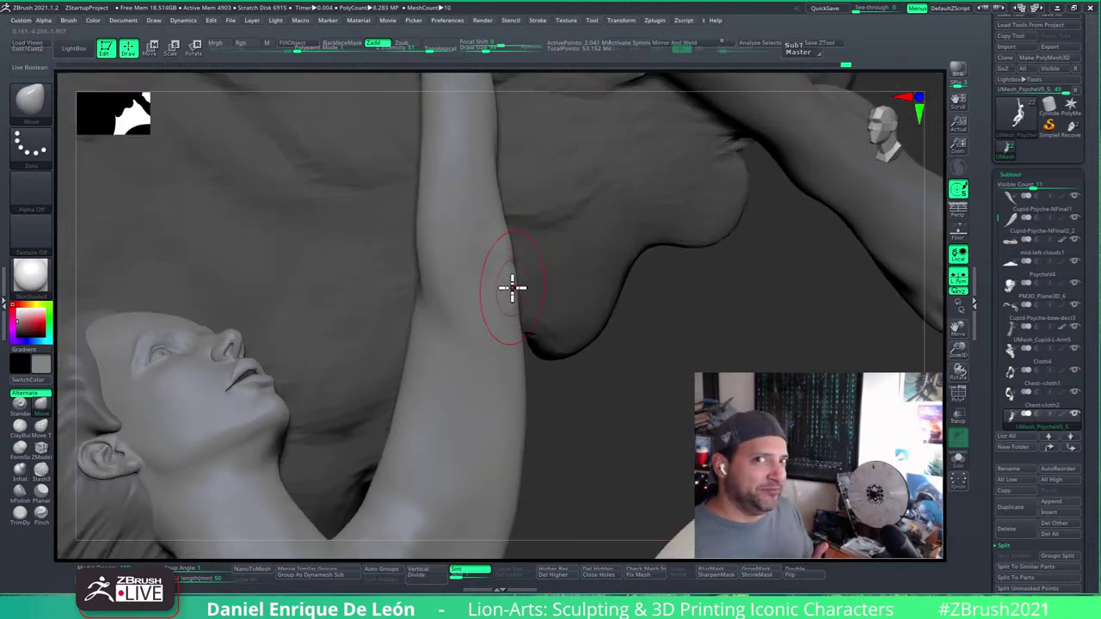
# Step: Shape and smooth the hollow of Psyche's armpit where the raised arm meets her chest
pyautogui.moveTo(565, 318); pyautogui.dragTo(541, 386, button='right')
pyautogui.moveTo(554, 310); pyautogui.dragTo(565, 467, button='right')
pyautogui.moveTo(607, 309)
pyautogui.mouseDown(button='right')
pyautogui.moveTo(607, 361)
pyautogui.moveTo(587, 319)
pyautogui.moveTo(567, 319)
pyautogui.moveTo(631, 280)
pyautogui.moveTo(593, 287)
pyautogui.moveTo(636, 250)
pyautogui.moveTo(648, 319)
pyautogui.moveTo(619, 276)
pyautogui.mouseUp(button='right')
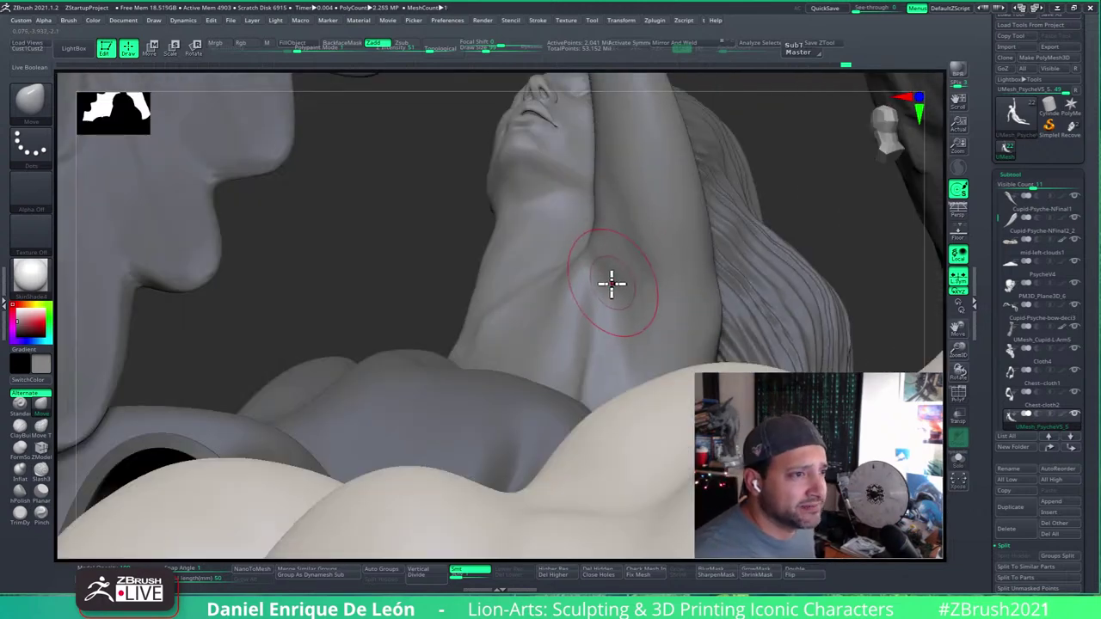
pyautogui.moveTo(637, 256); pyautogui.dragTo(632, 277, button='right')
pyautogui.keyDown('shift'); pyautogui.moveTo(633, 245); pyautogui.dragTo(641, 257); pyautogui.keyUp('shift')
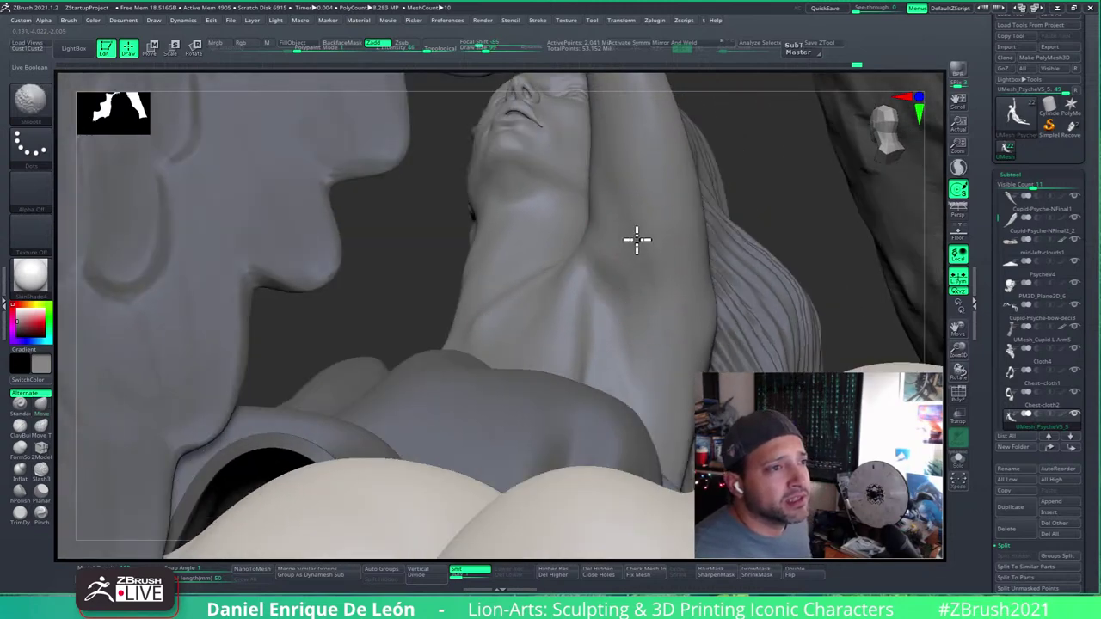
pyautogui.moveTo(639, 265)
pyautogui.mouseDown(button='right')
pyautogui.moveTo(627, 302)
pyautogui.moveTo(605, 264)
pyautogui.mouseUp(button='right')
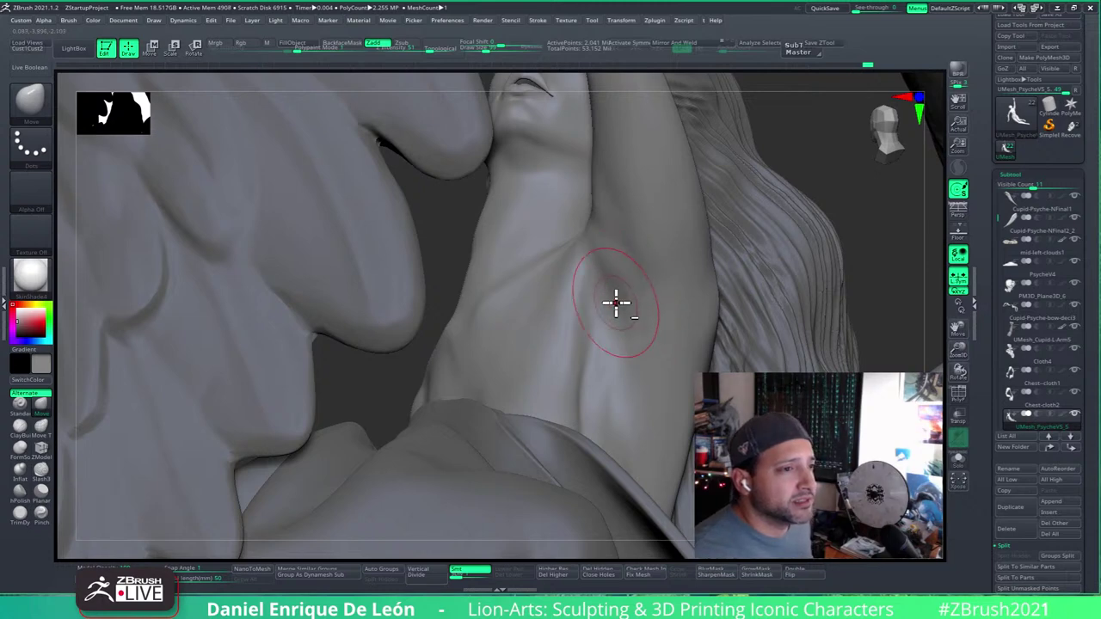
pyautogui.moveTo(631, 303); pyautogui.dragTo(629, 280, button='right')
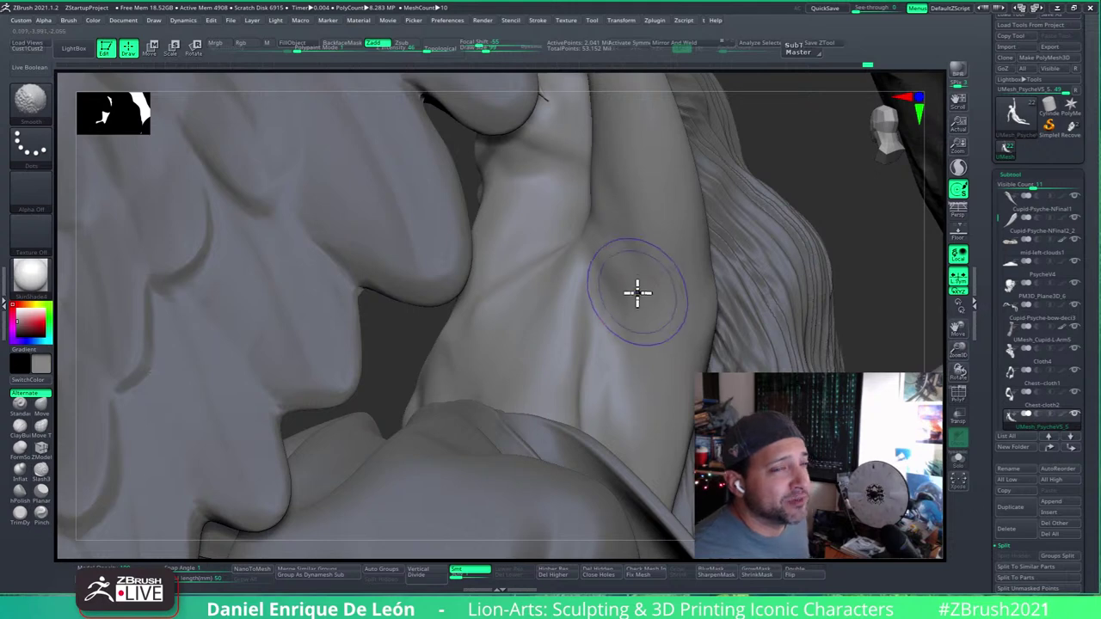
pyautogui.press('shift')
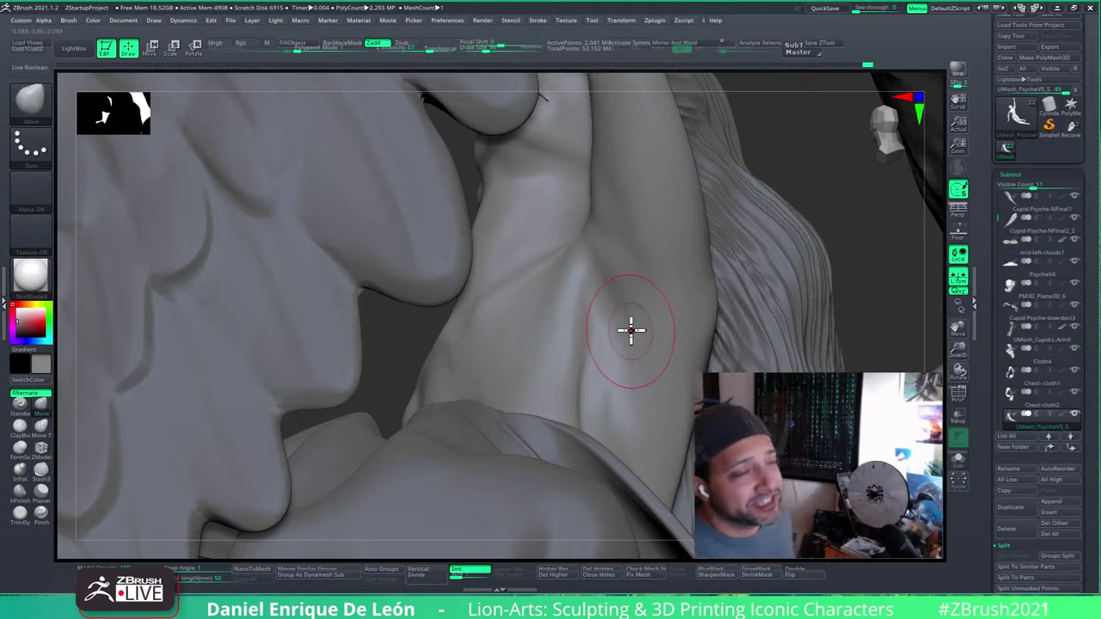
# Step: Refine the fold running from Psyche's armpit into the underside of her raised arm with the Move brush
pyautogui.moveTo(630, 330); pyautogui.dragTo(634, 364, button='right')
pyautogui.press('shift')
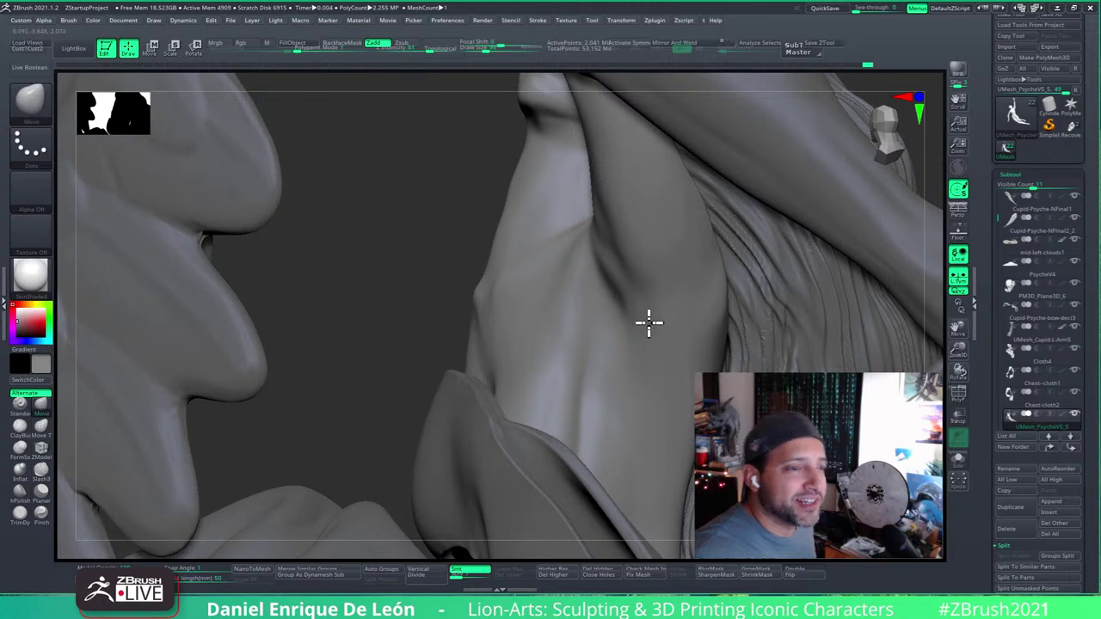
pyautogui.moveTo(648, 322)
pyautogui.mouseDown(button='right')
pyautogui.moveTo(661, 290)
pyautogui.moveTo(636, 334)
pyautogui.mouseUp(button='right')
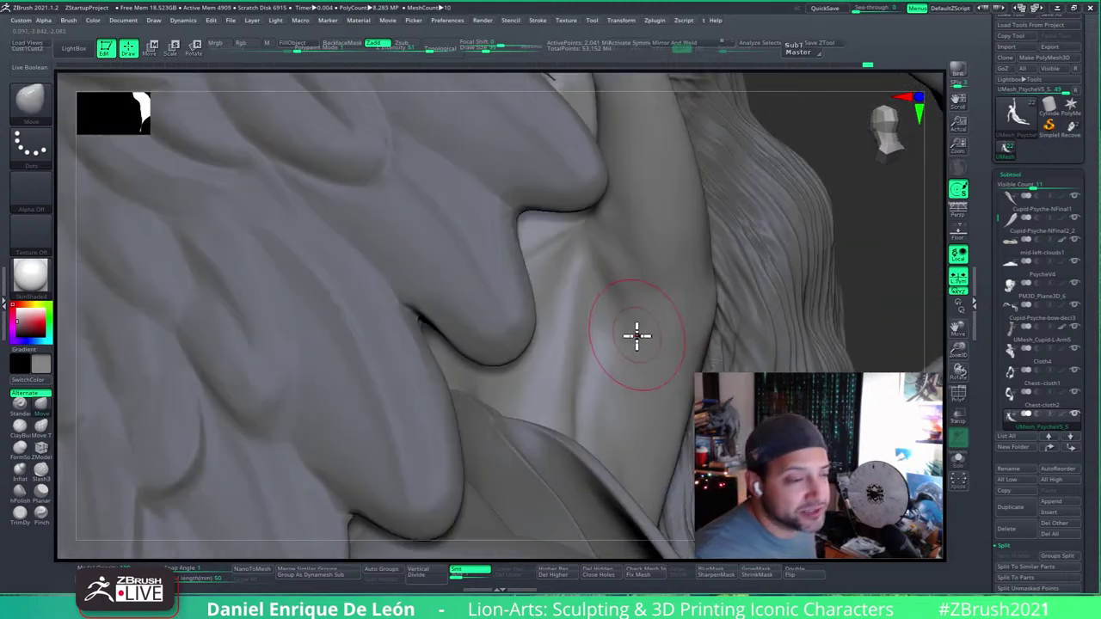
pyautogui.moveTo(619, 278); pyautogui.dragTo(606, 355, button='right')
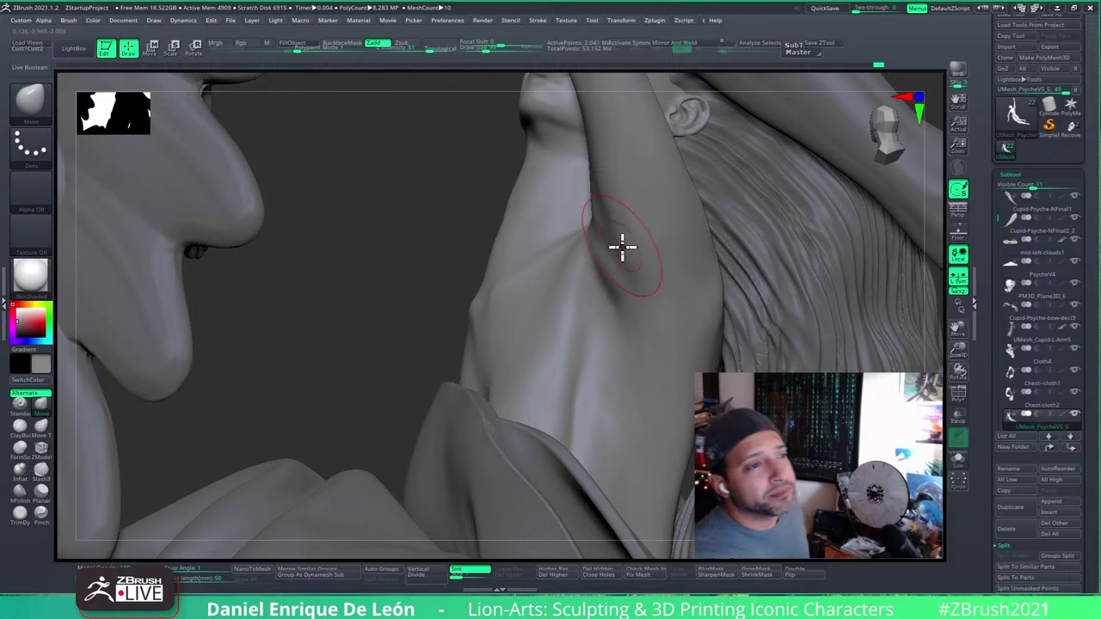
pyautogui.moveTo(631, 241); pyautogui.dragTo(612, 196, button='right')
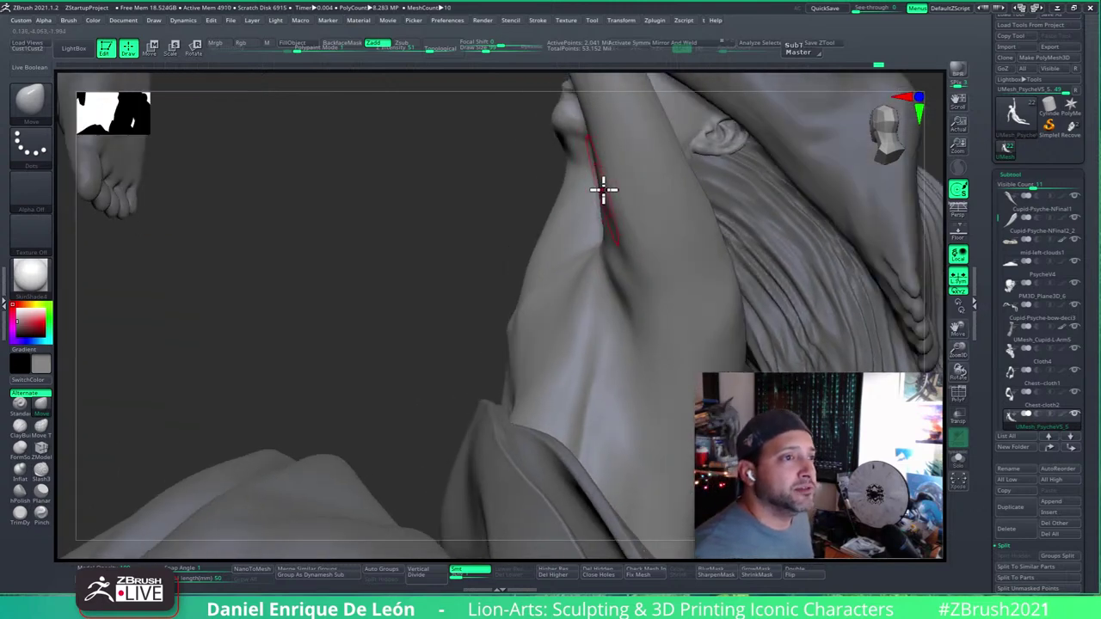
pyautogui.moveTo(680, 305); pyautogui.dragTo(644, 319, button='right')
# Step: Smooth the outer shoulder of Psyche's raised arm and adjust the crease between the arm and her side
pyautogui.moveTo(666, 276); pyautogui.dragTo(698, 284, button='right')
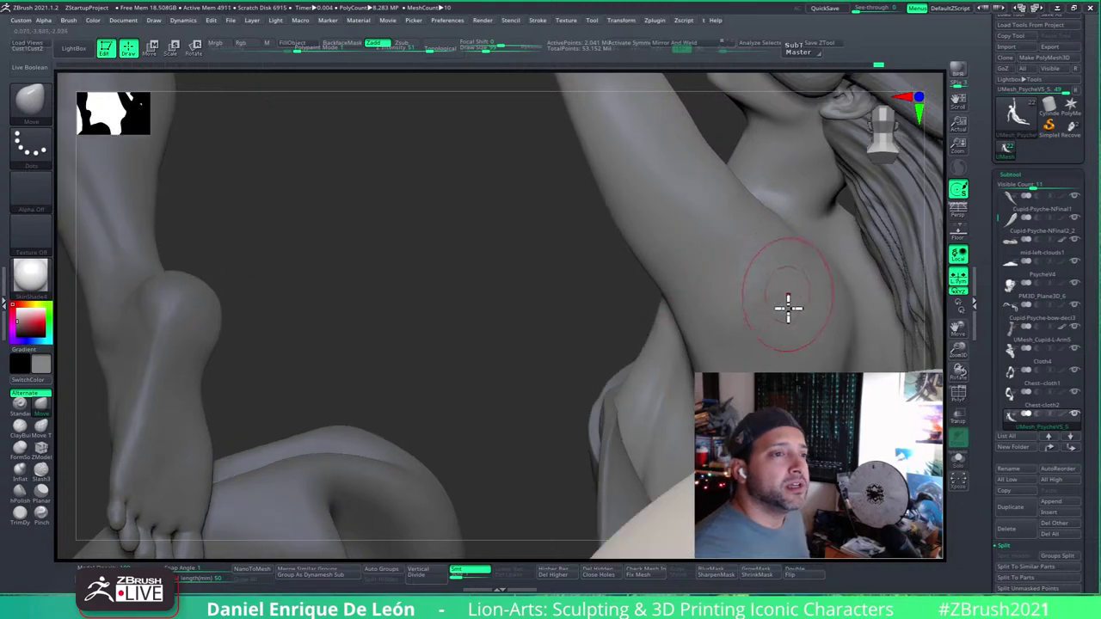
pyautogui.moveTo(786, 292)
pyautogui.keyDown('shift'); pyautogui.mouseDown()
pyautogui.moveTo(765, 276)
pyautogui.moveTo(755, 300)
pyautogui.mouseUp(); pyautogui.keyUp('shift')
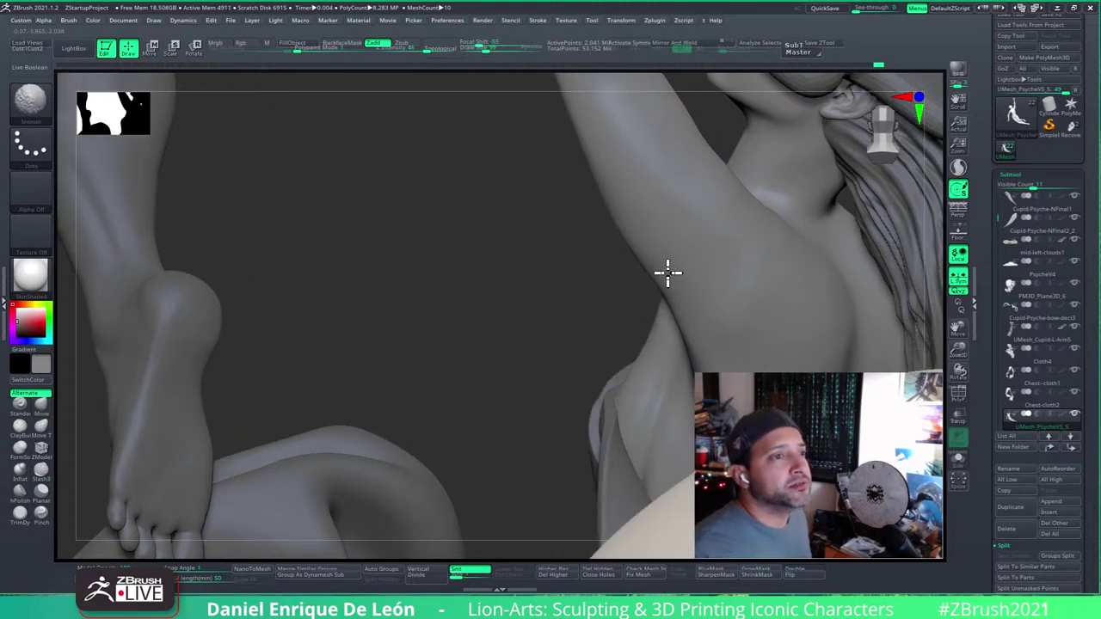
pyautogui.moveTo(759, 322); pyautogui.dragTo(800, 332, button='right')
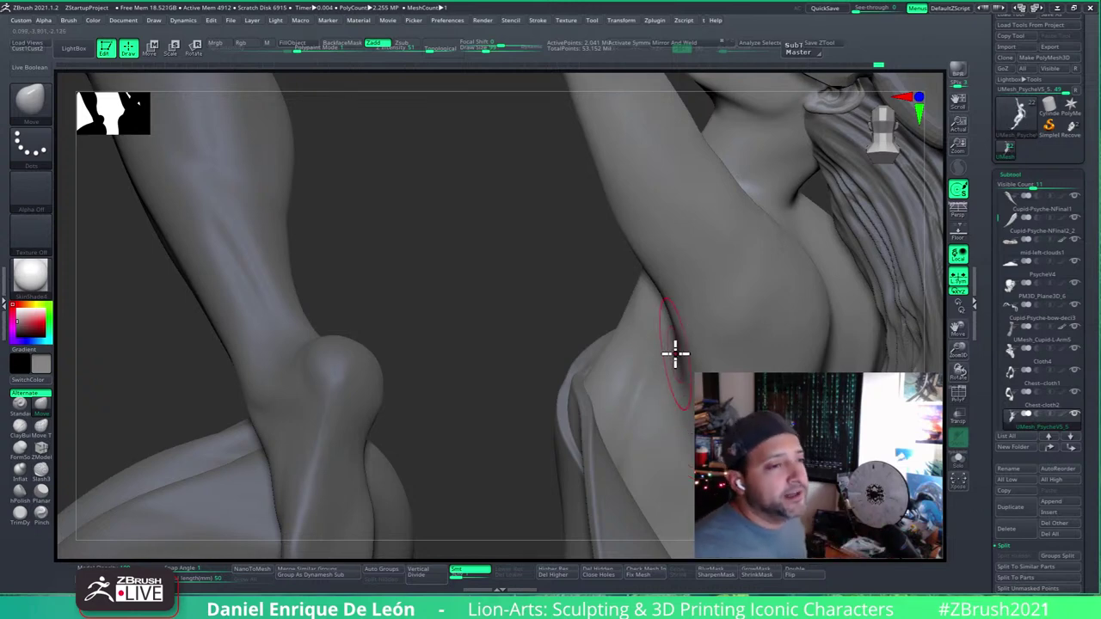
pyautogui.moveTo(676, 353); pyautogui.dragTo(685, 392, button='right')
pyautogui.press('shift')
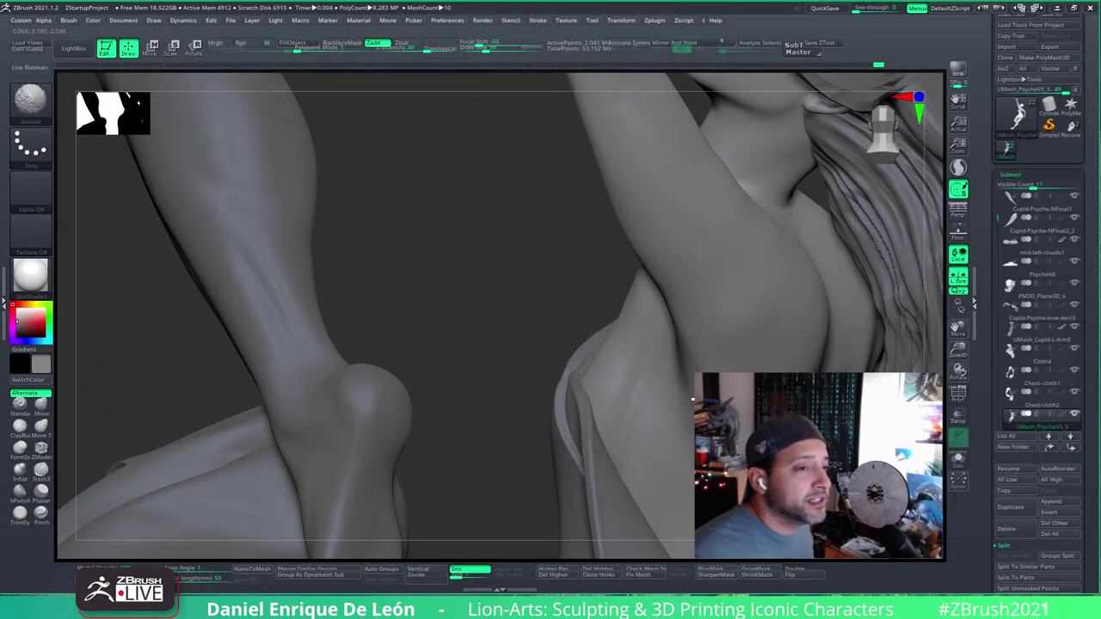
# Step: Smooth the rounded shoulder muscle at the base of Psyche's raised arm and check its form from several angles
pyautogui.keyDown('alt'); pyautogui.moveTo(778, 326); pyautogui.dragTo(765, 330, button='right'); pyautogui.keyUp('alt')
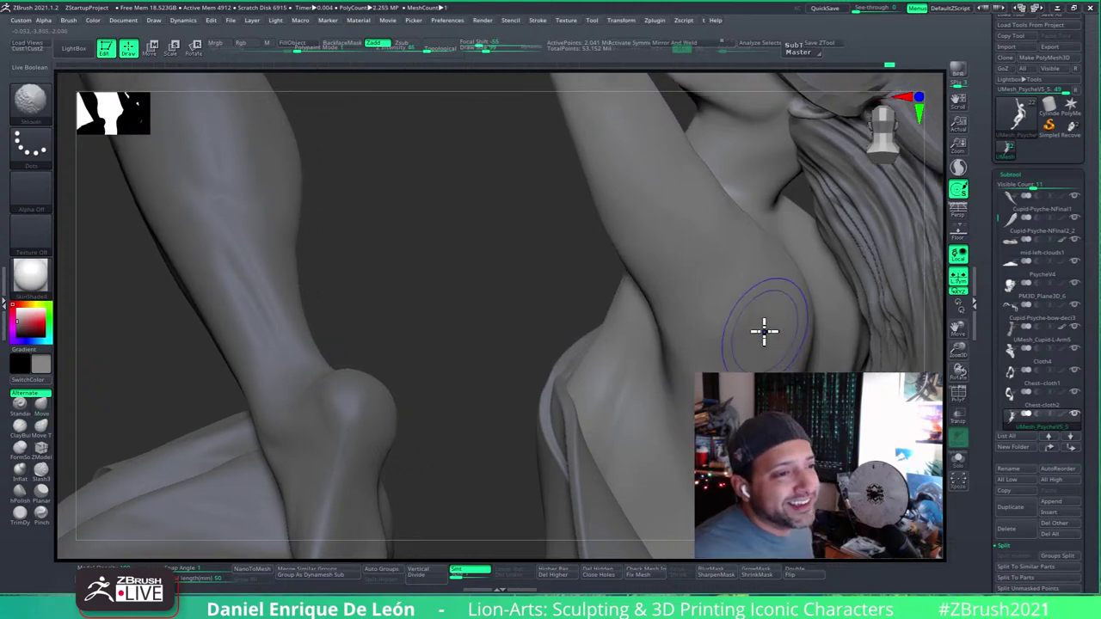
pyautogui.keyDown('shift'); pyautogui.moveTo(765, 329); pyautogui.dragTo(799, 342); pyautogui.keyUp('shift')
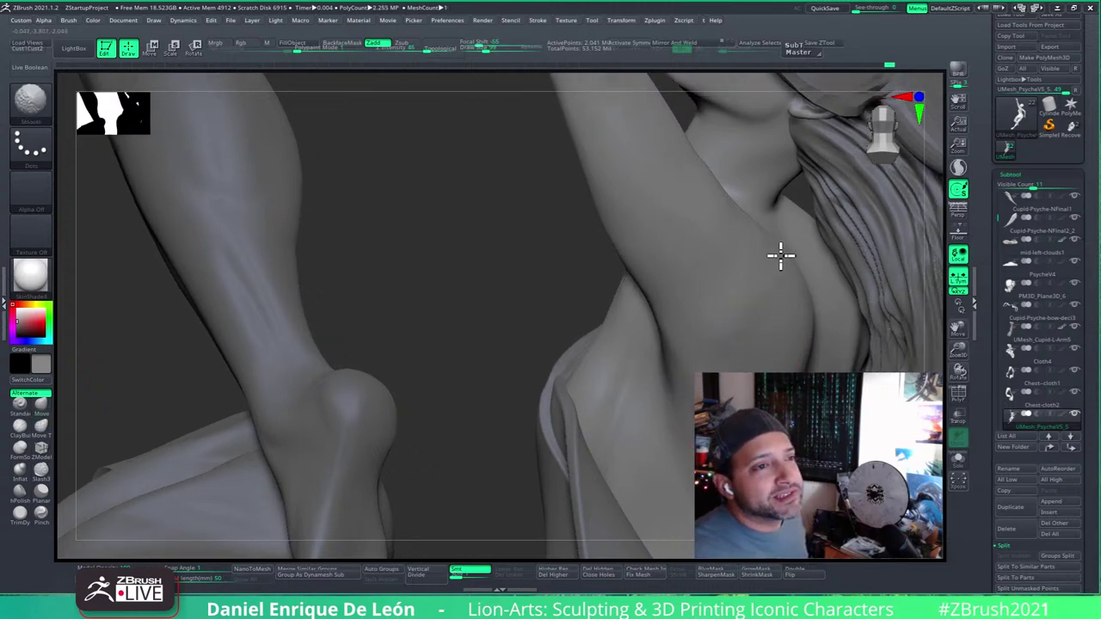
pyautogui.moveTo(774, 294)
pyautogui.mouseDown(button='right')
pyautogui.moveTo(724, 319)
pyautogui.moveTo(746, 296)
pyautogui.moveTo(745, 270)
pyautogui.mouseUp(button='right')
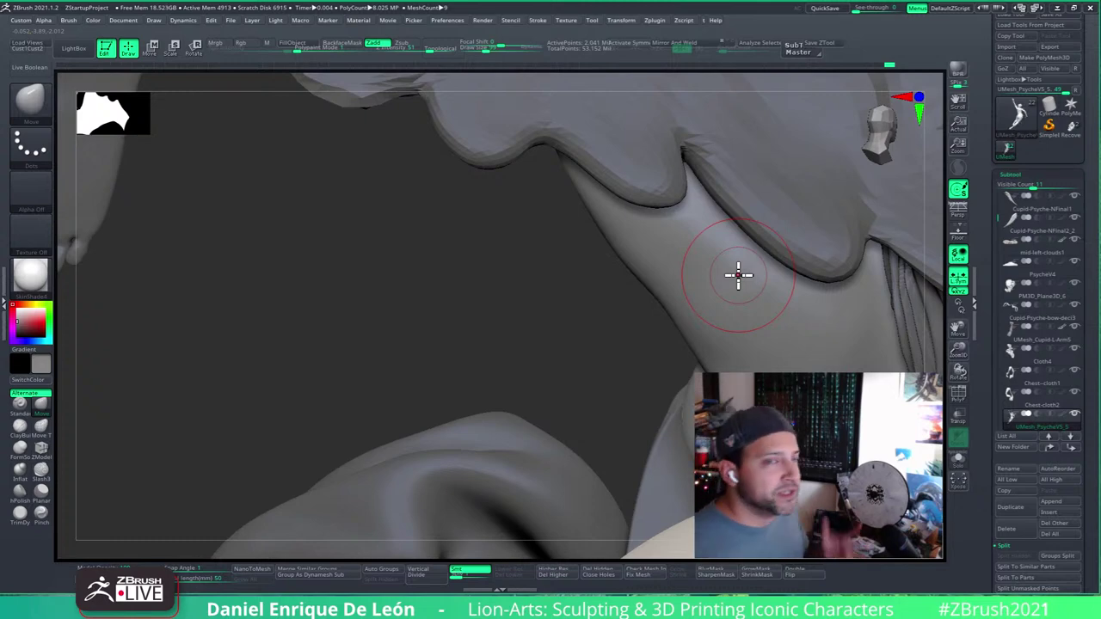
pyautogui.moveTo(760, 319); pyautogui.dragTo(756, 327, button='right')
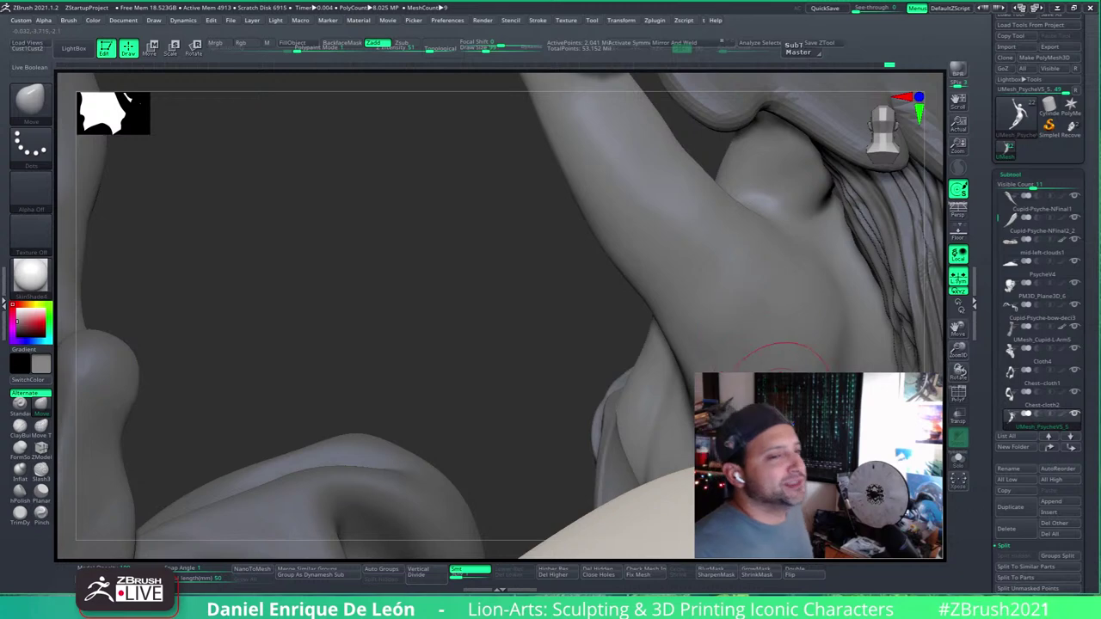
# Step: Smooth the surface below Psyche's raised arm where the shoulder blends into her side
pyautogui.press('shift')
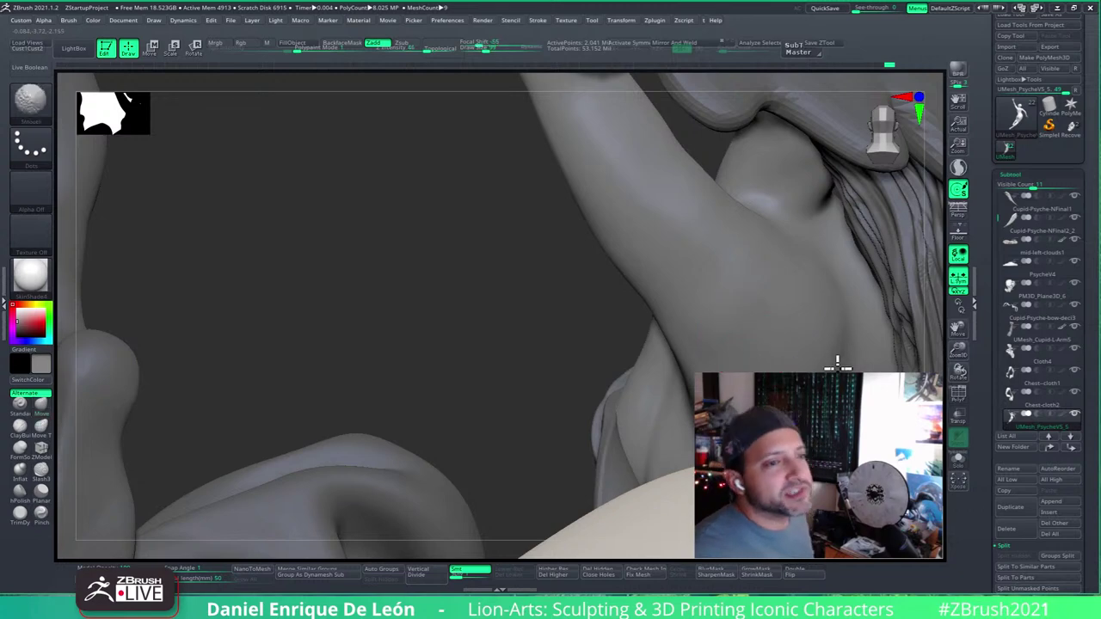
pyautogui.moveTo(839, 349)
pyautogui.mouseDown(button='right')
pyautogui.moveTo(808, 361)
pyautogui.moveTo(843, 354)
pyautogui.moveTo(861, 386)
pyautogui.mouseUp(button='right')
pyautogui.press('shift')
pyautogui.press('shift')
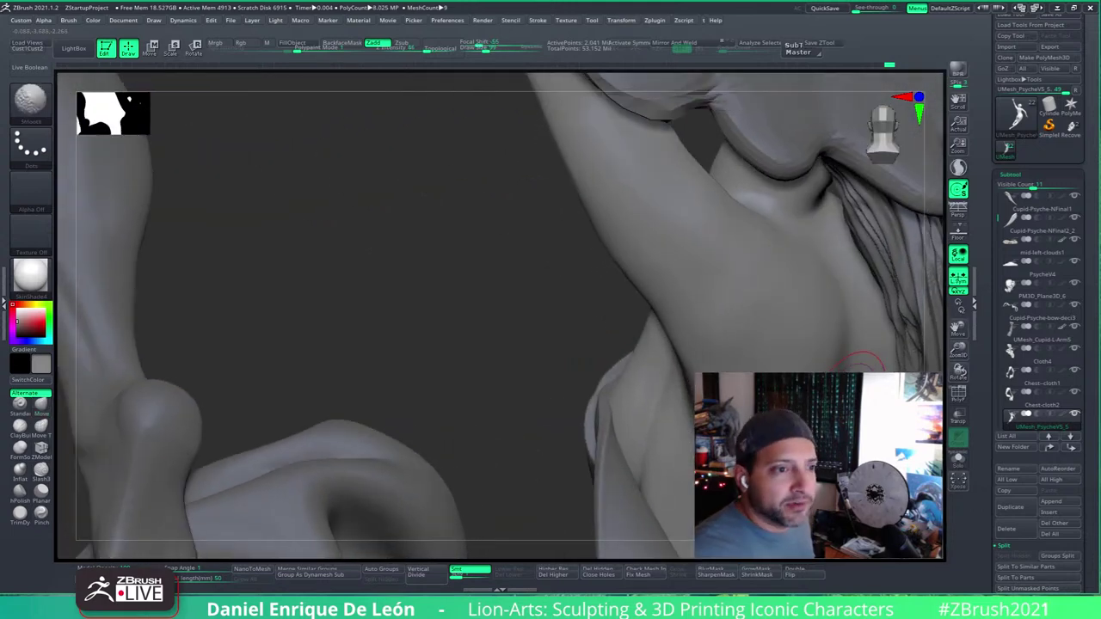
pyautogui.keyDown('shift'); pyautogui.moveTo(857, 382); pyautogui.dragTo(849, 369); pyautogui.keyUp('shift')
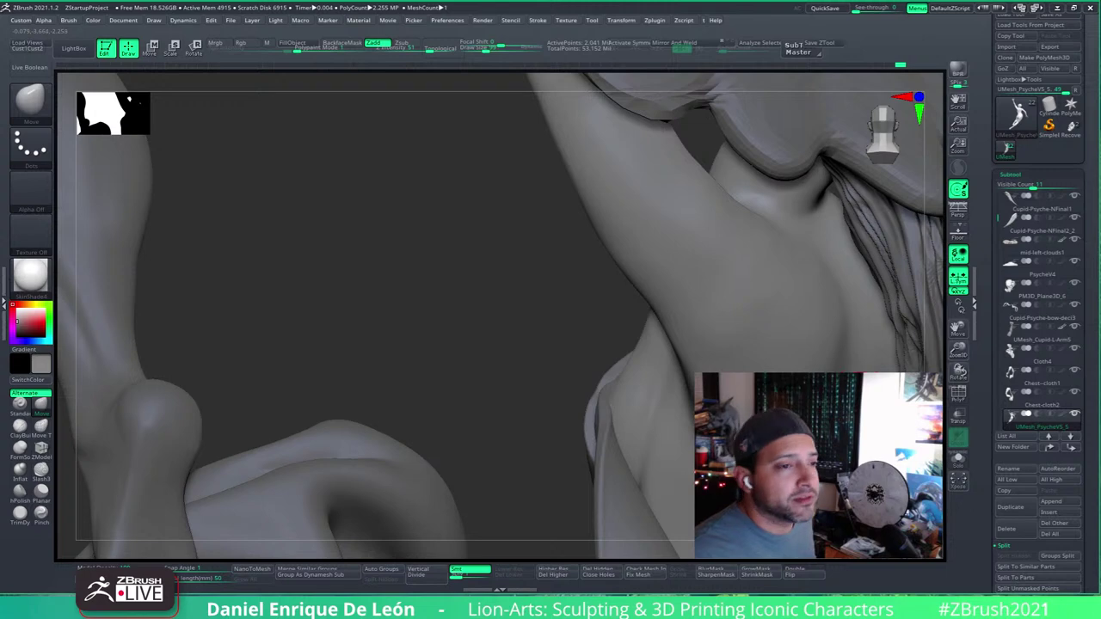
pyautogui.press('shift')
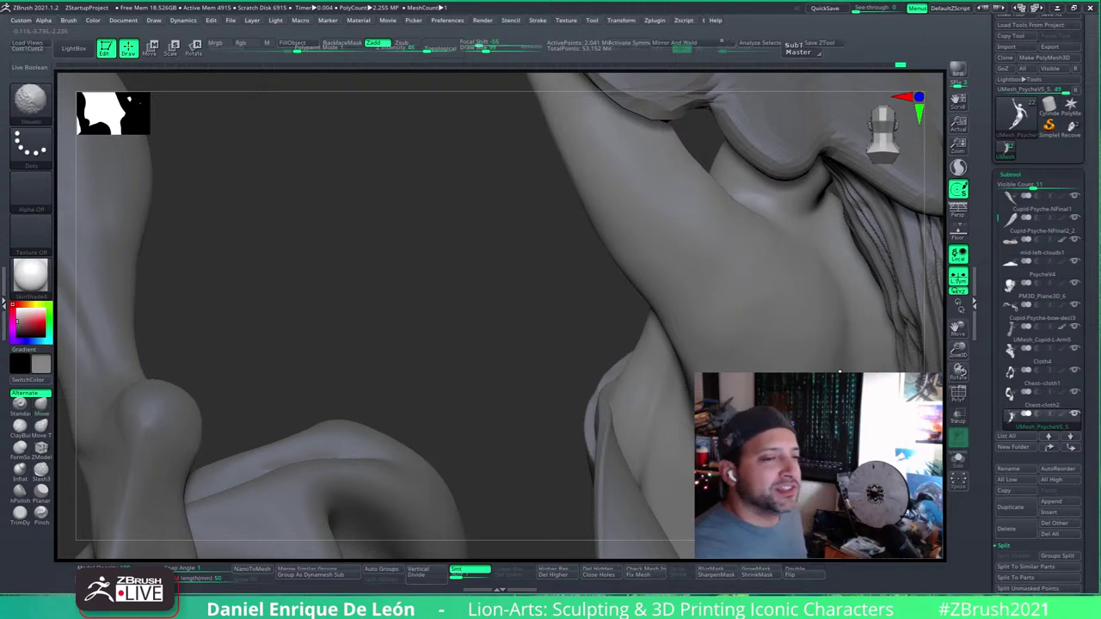
pyautogui.moveTo(822, 307)
pyautogui.keyDown('shift'); pyautogui.mouseDown()
pyautogui.moveTo(840, 361)
pyautogui.moveTo(823, 327)
pyautogui.mouseUp(); pyautogui.keyUp('shift')
# Step: Examine Psyche's raised arm and shoulder from several angles and review the pose within the full Cupid and Psyche composition
pyautogui.moveTo(772, 368); pyautogui.dragTo(808, 378, button='right')
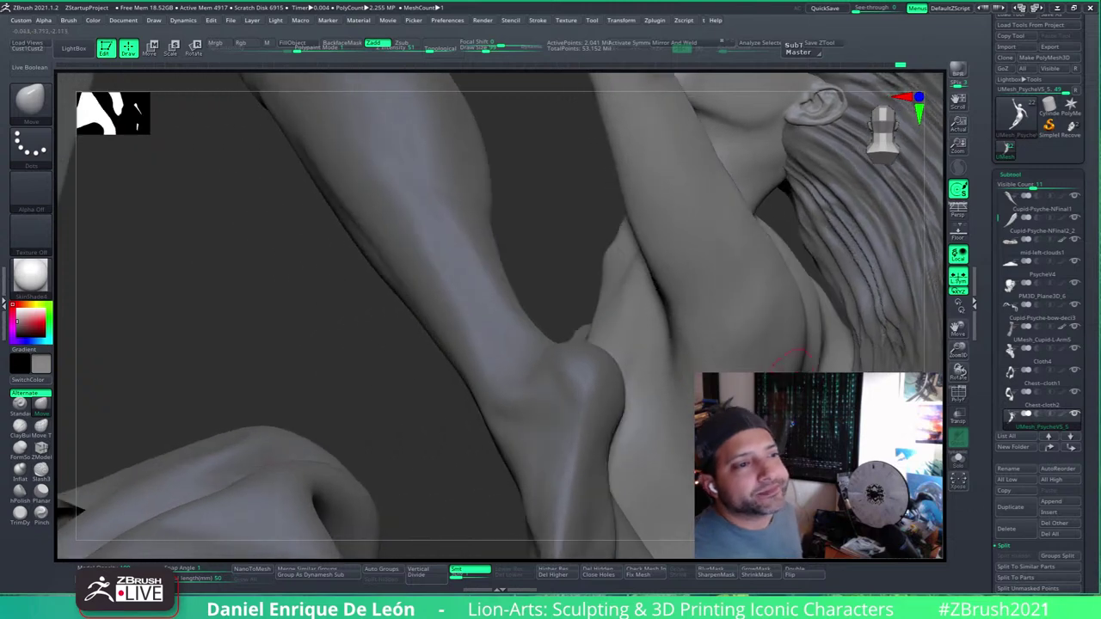
pyautogui.moveTo(742, 370); pyautogui.dragTo(706, 389, button='right')
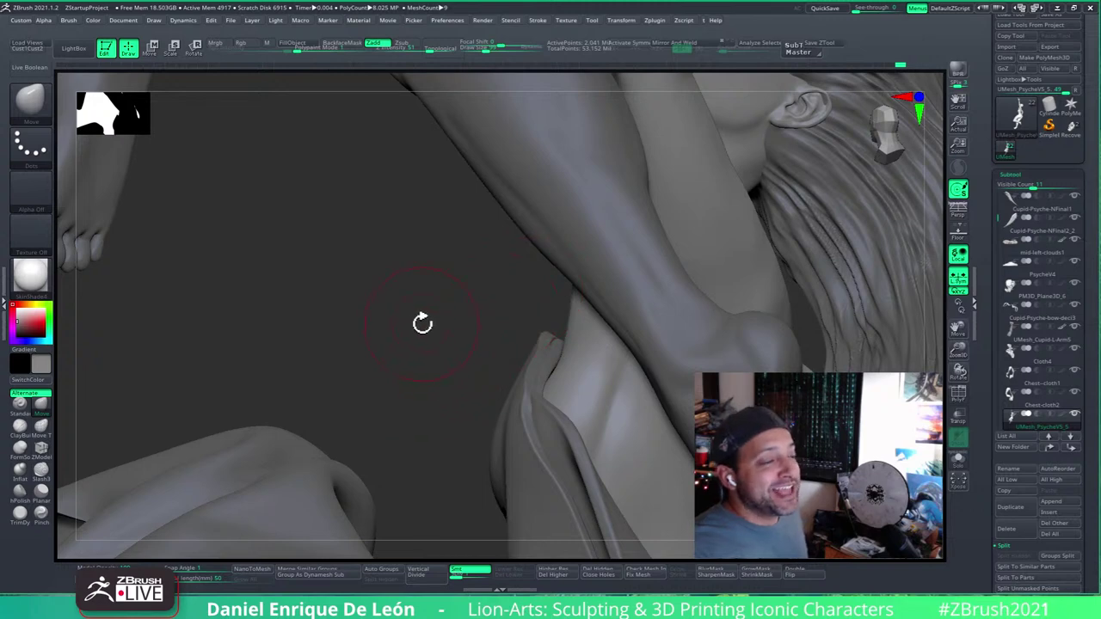
pyautogui.moveTo(428, 318); pyautogui.dragTo(522, 503)
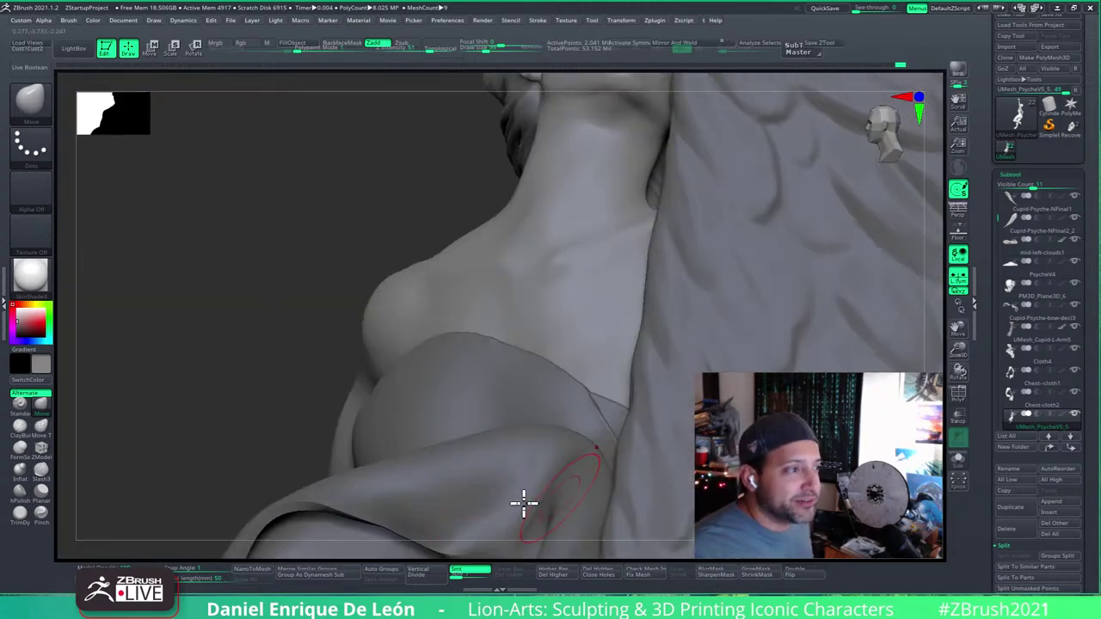
pyautogui.moveTo(319, 376); pyautogui.dragTo(306, 195)
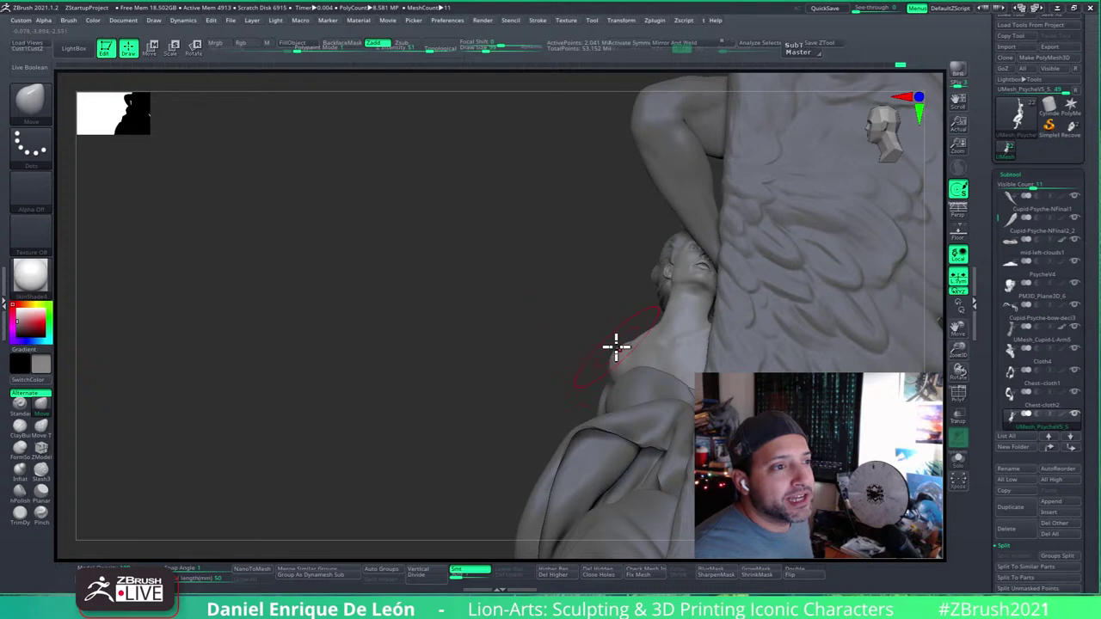
pyautogui.moveTo(635, 347); pyautogui.dragTo(681, 356, button='right')
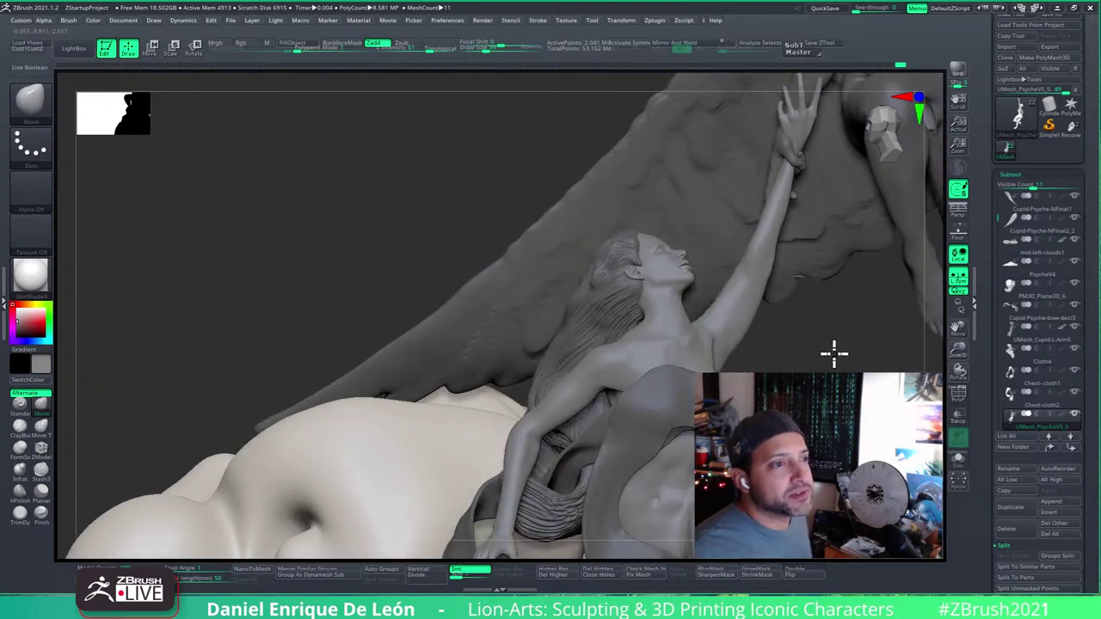
pyautogui.moveTo(834, 351); pyautogui.dragTo(712, 355)
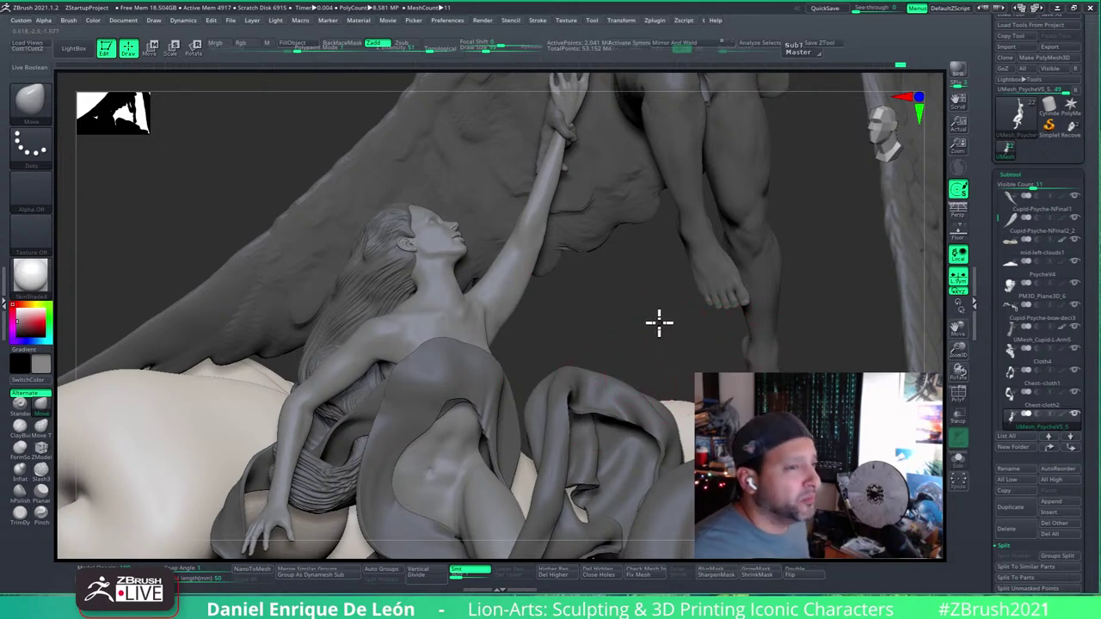
pyautogui.moveTo(664, 387); pyautogui.dragTo(656, 424)
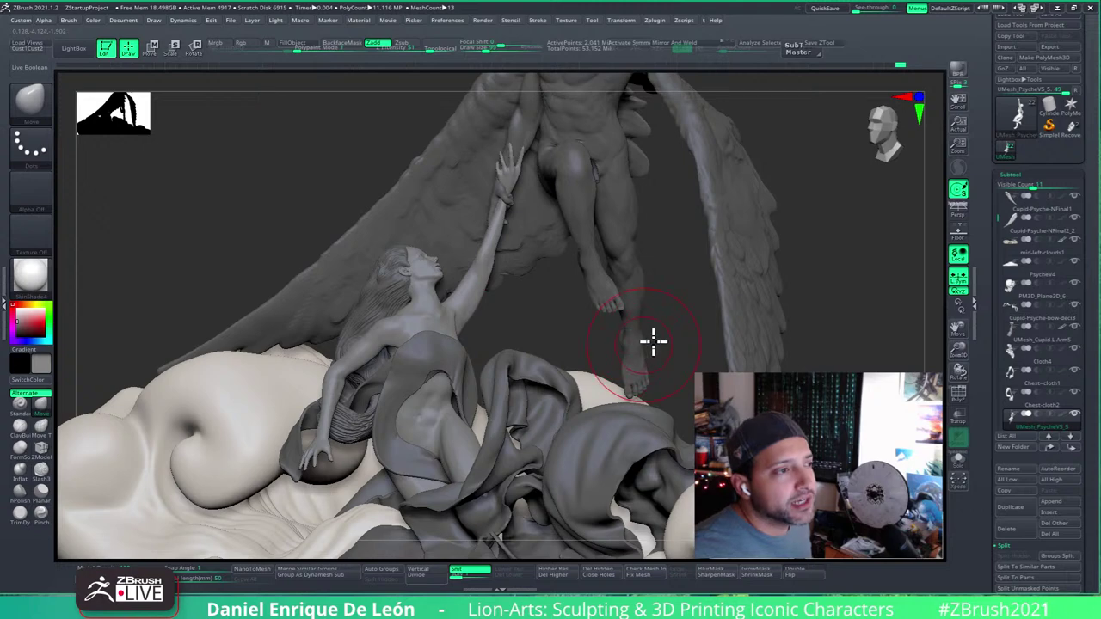
pyautogui.moveTo(648, 349); pyautogui.dragTo(664, 404, button='right')
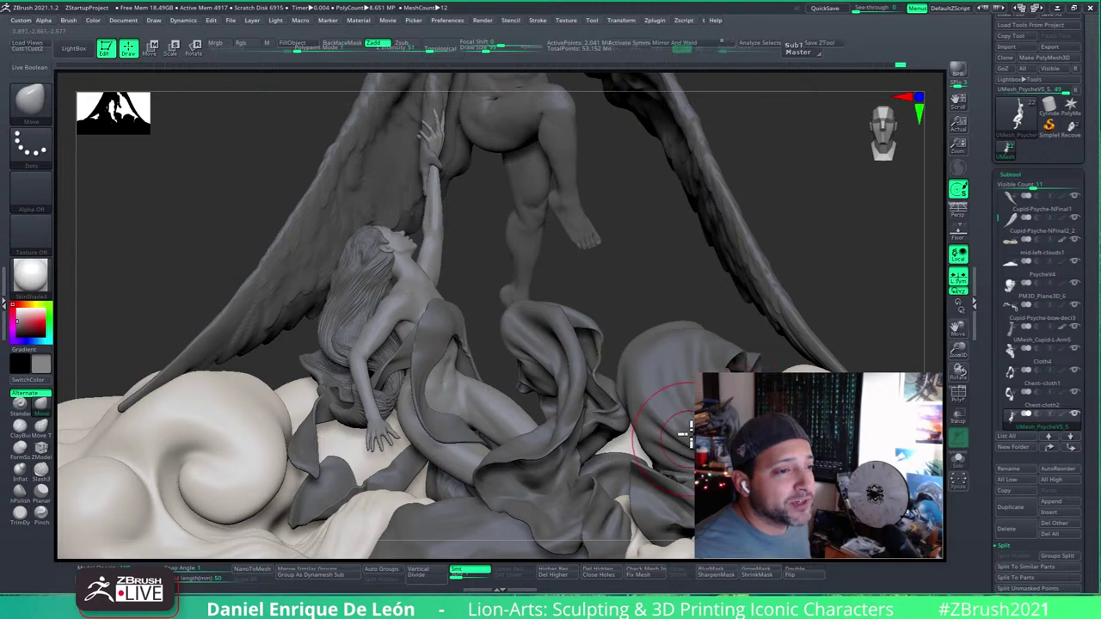
pyautogui.moveTo(676, 386); pyautogui.dragTo(678, 416, button='right')
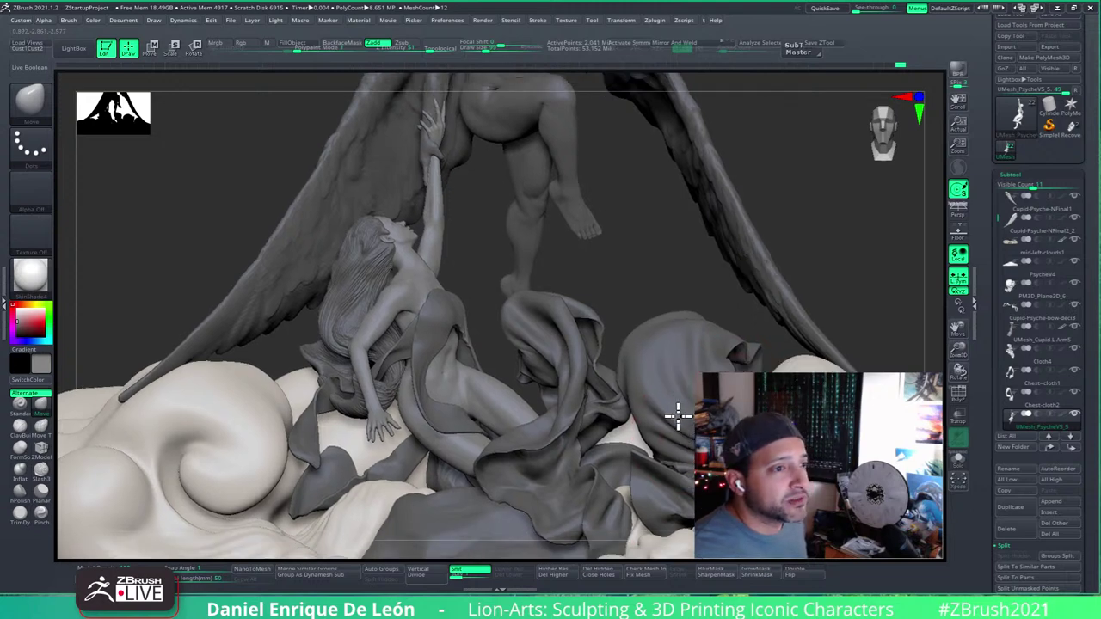
pyautogui.press('f')
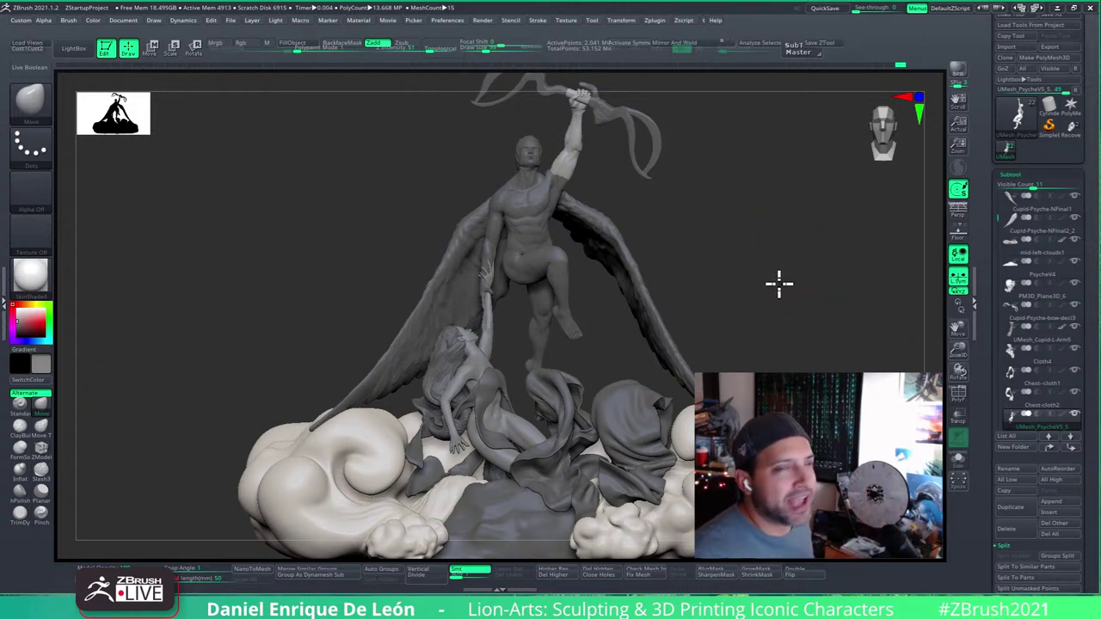
pyautogui.moveTo(777, 284)
pyautogui.mouseDown()
pyautogui.moveTo(825, 253)
pyautogui.moveTo(796, 258)
pyautogui.moveTo(803, 253)
pyautogui.moveTo(818, 290)
pyautogui.mouseUp()
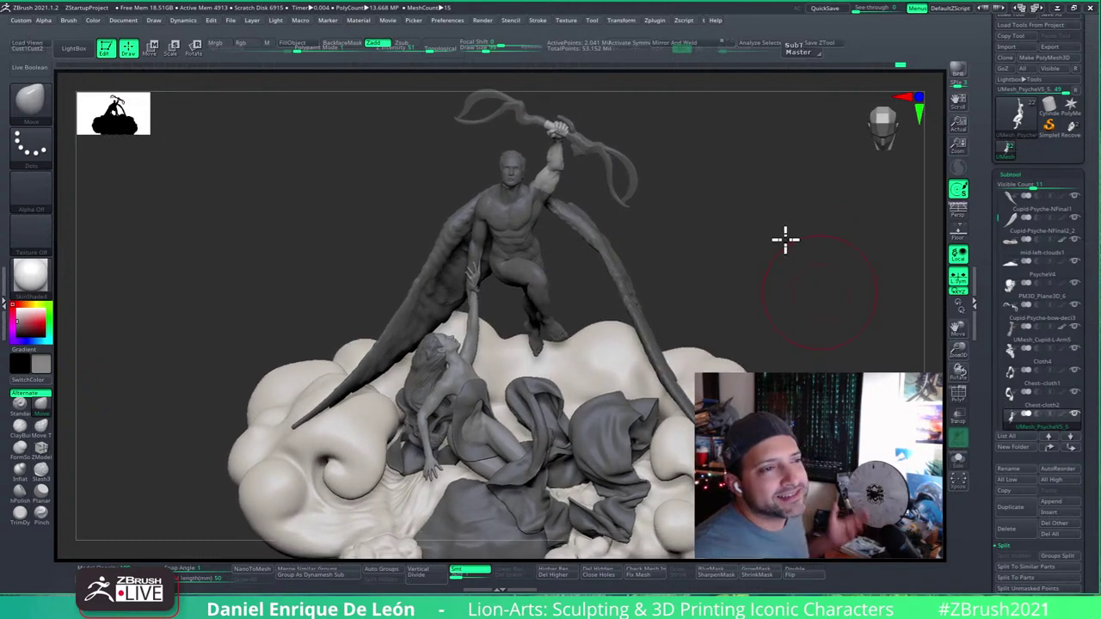
pyautogui.moveTo(783, 238); pyautogui.dragTo(786, 238)
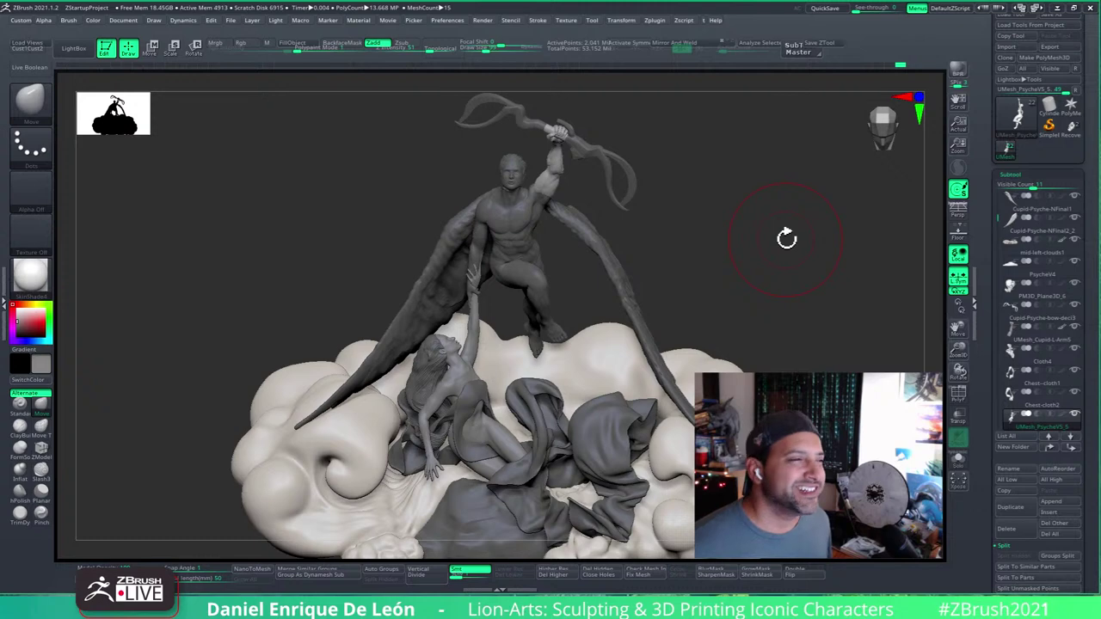
pyautogui.moveTo(778, 248)
pyautogui.mouseDown()
pyautogui.moveTo(762, 192)
pyautogui.moveTo(768, 272)
pyautogui.moveTo(717, 273)
pyautogui.moveTo(717, 231)
pyautogui.moveTo(732, 251)
pyautogui.moveTo(717, 261)
pyautogui.moveTo(713, 253)
pyautogui.moveTo(756, 258)
pyautogui.moveTo(717, 238)
pyautogui.moveTo(749, 265)
pyautogui.moveTo(732, 211)
pyautogui.mouseUp()
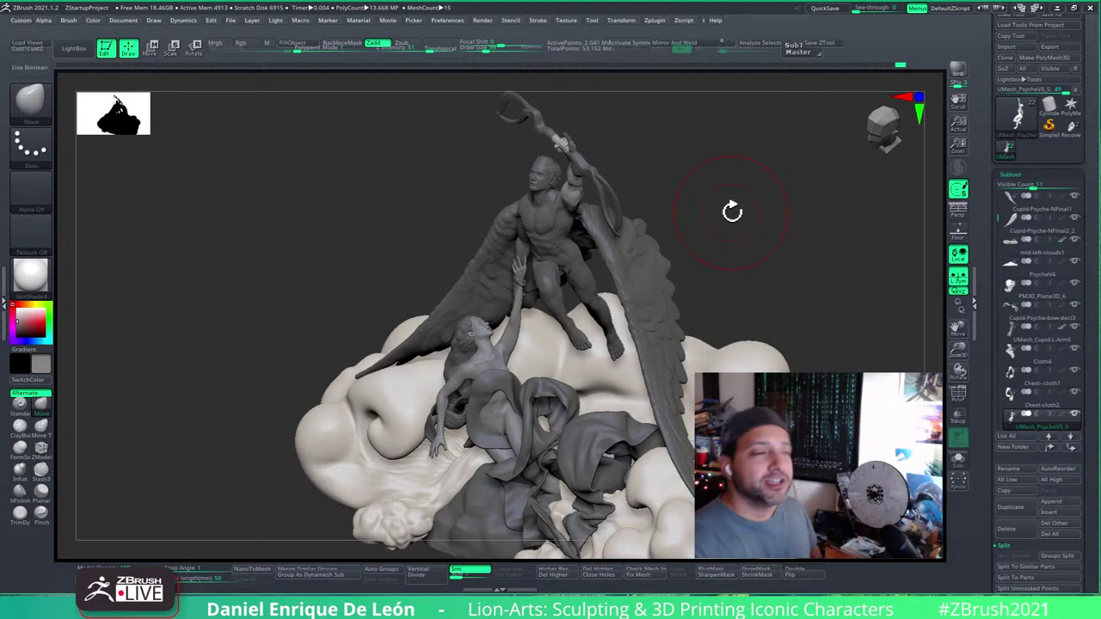
pyautogui.moveTo(781, 301)
pyautogui.mouseDown()
pyautogui.moveTo(791, 297)
pyautogui.moveTo(764, 229)
pyautogui.mouseUp()
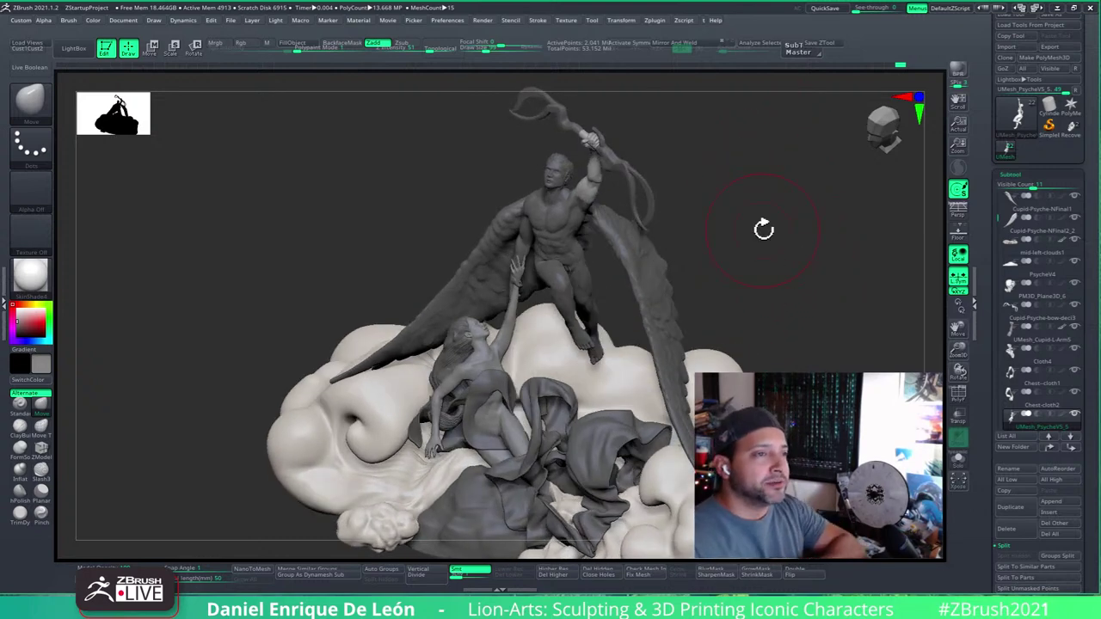